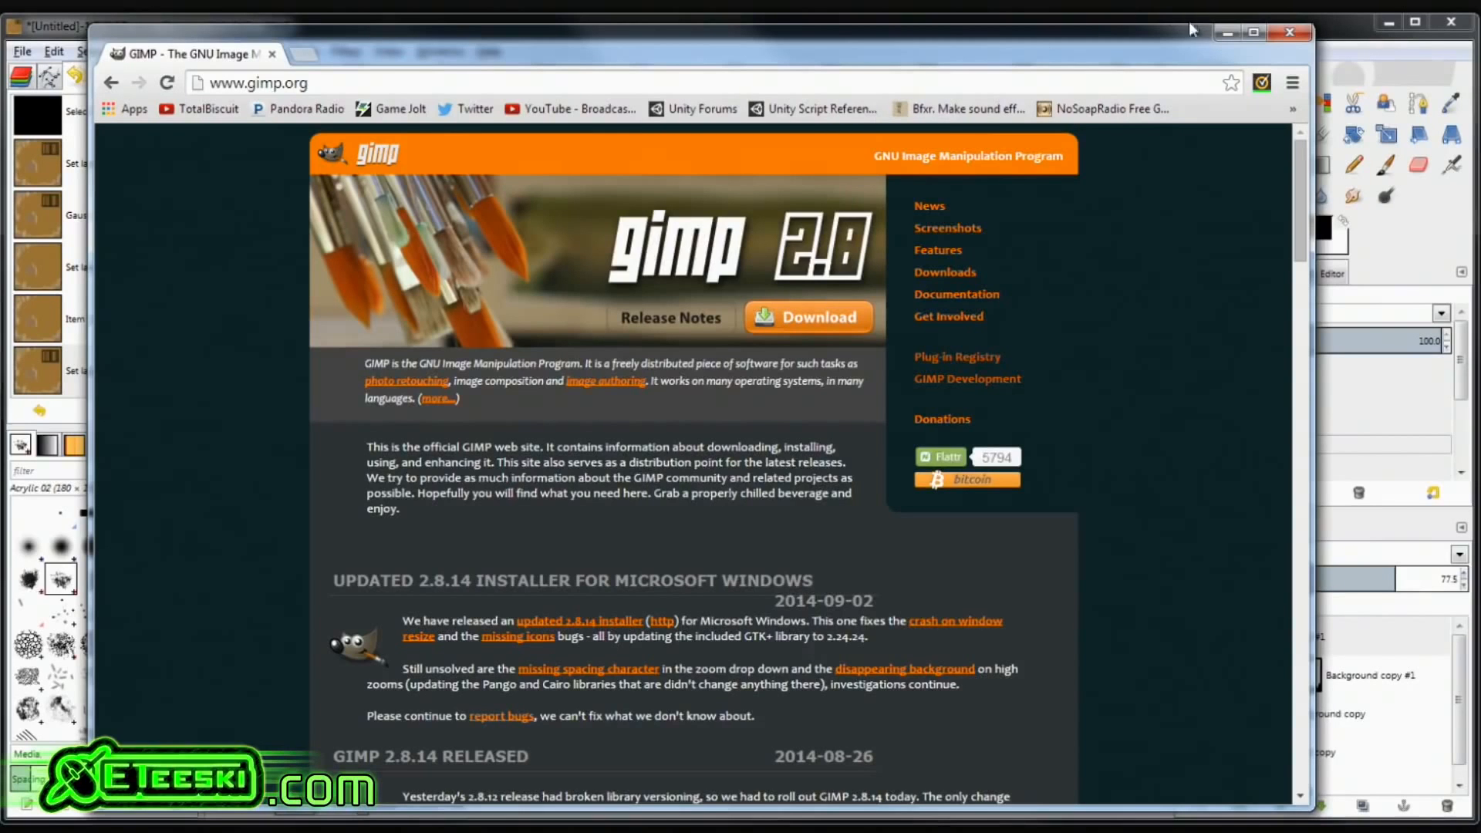
# Minimize the Chrome gimp.org window to reveal the GIMP cardboard texture
pyautogui.click(1228, 32)
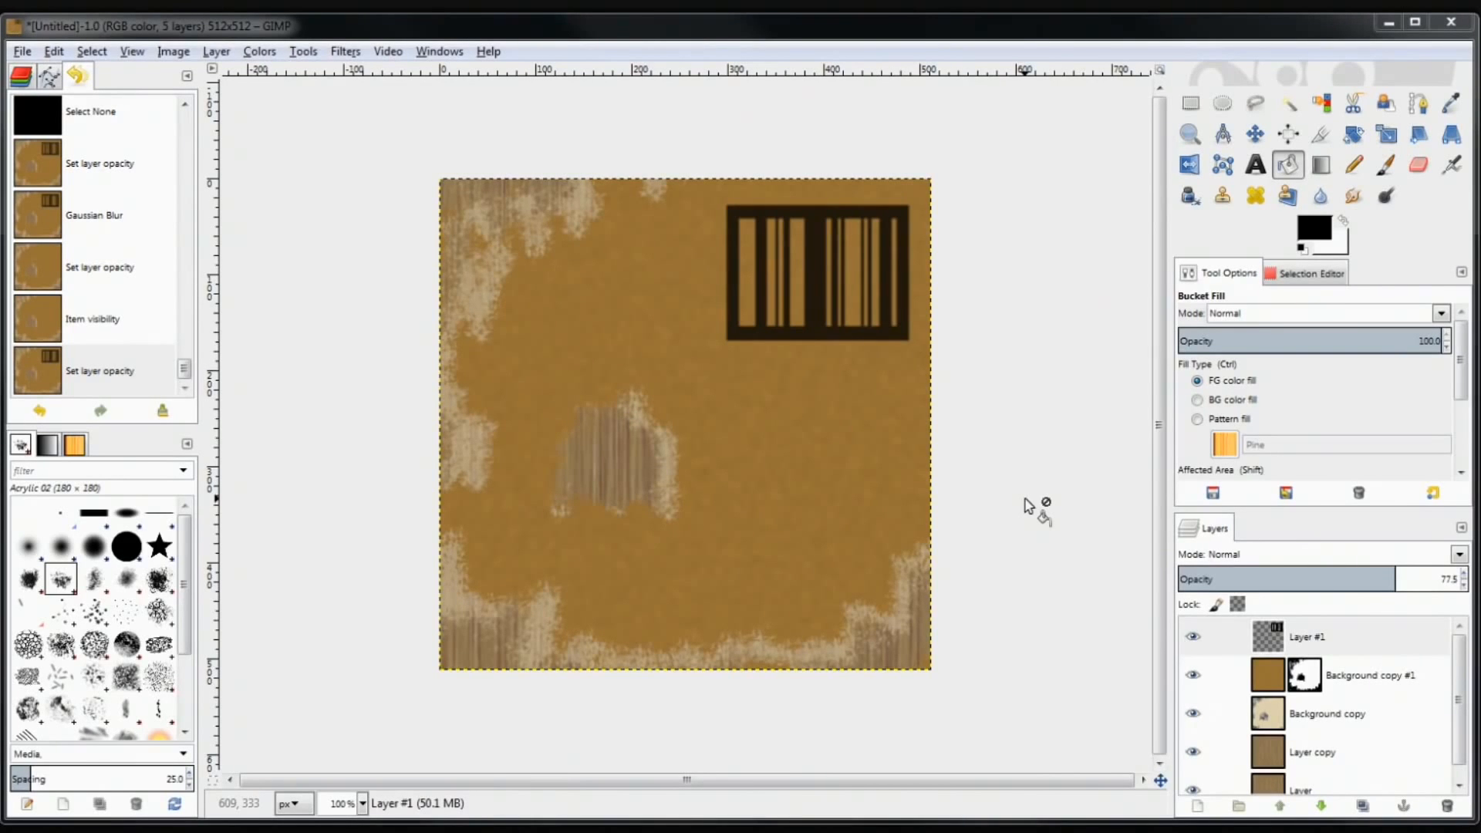
pyautogui.click(1388, 168)
pyautogui.moveTo(696, 415)
pyautogui.mouseDown()
pyautogui.moveTo(654, 344)
pyautogui.moveTo(588, 317)
pyautogui.moveTo(608, 302)
pyautogui.moveTo(798, 355)
pyautogui.mouseUp()
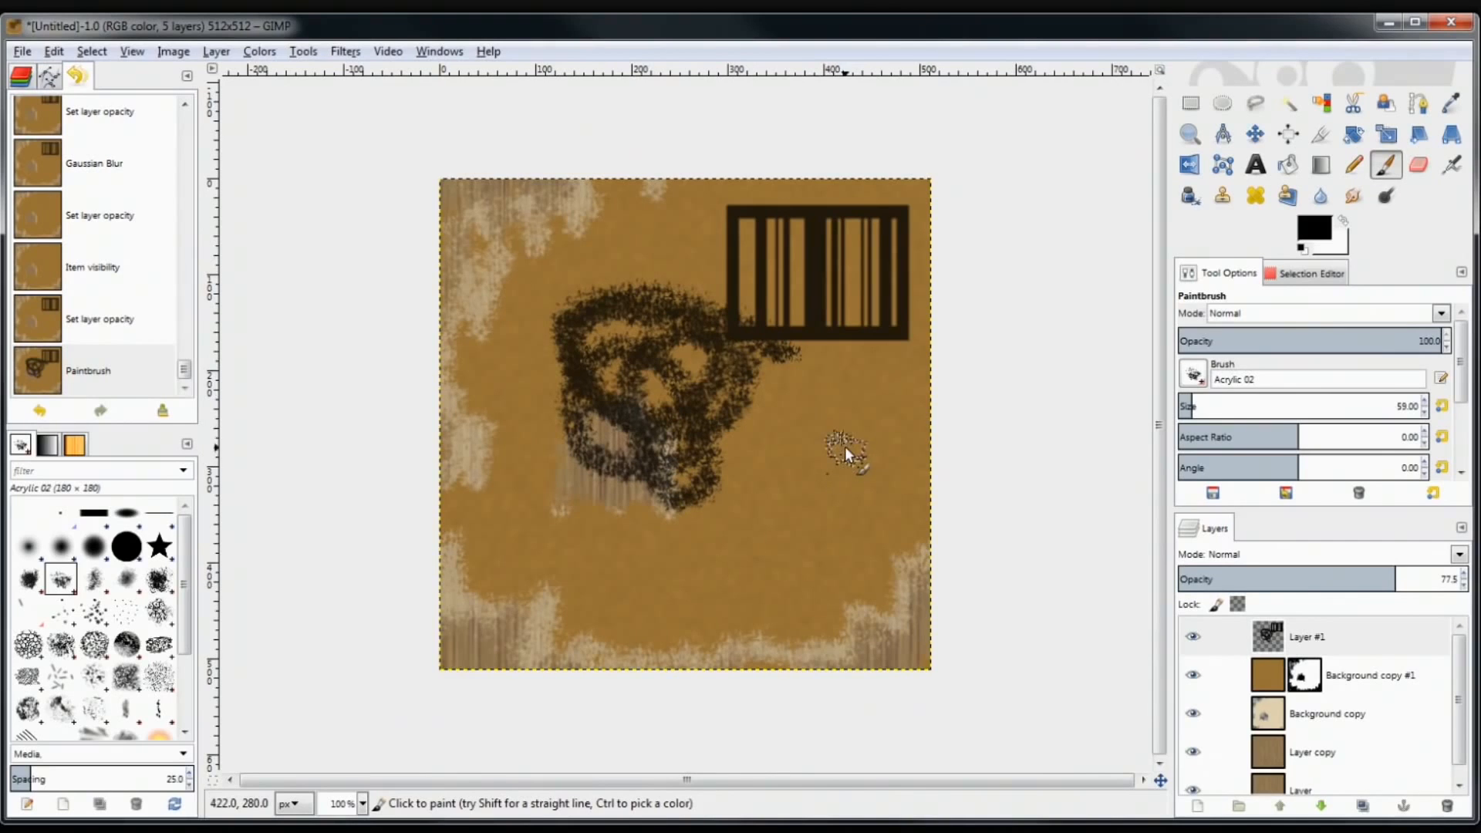
pyautogui.hotkey('ctrl', 'z')
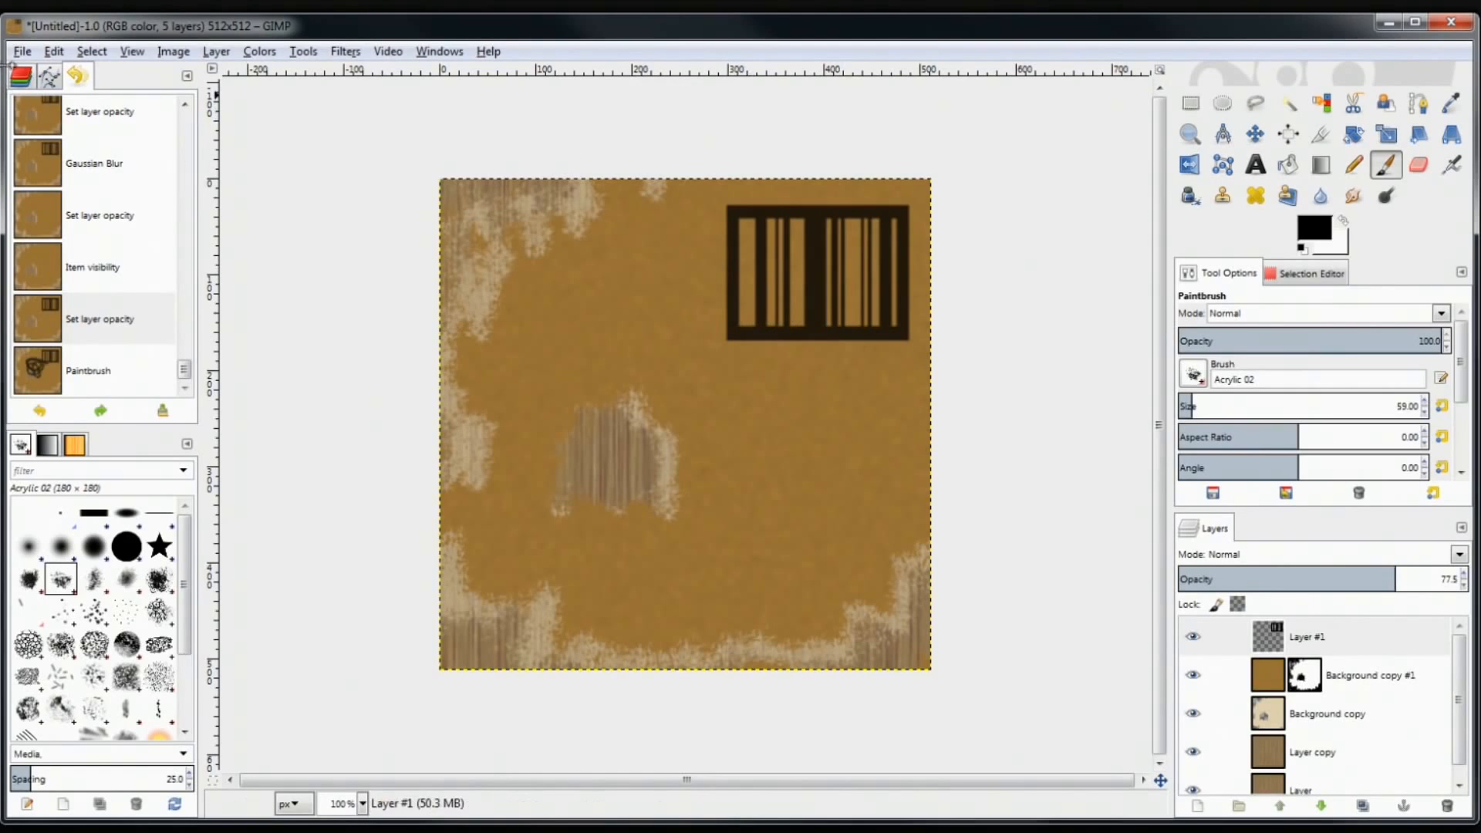
pyautogui.click(23, 52)
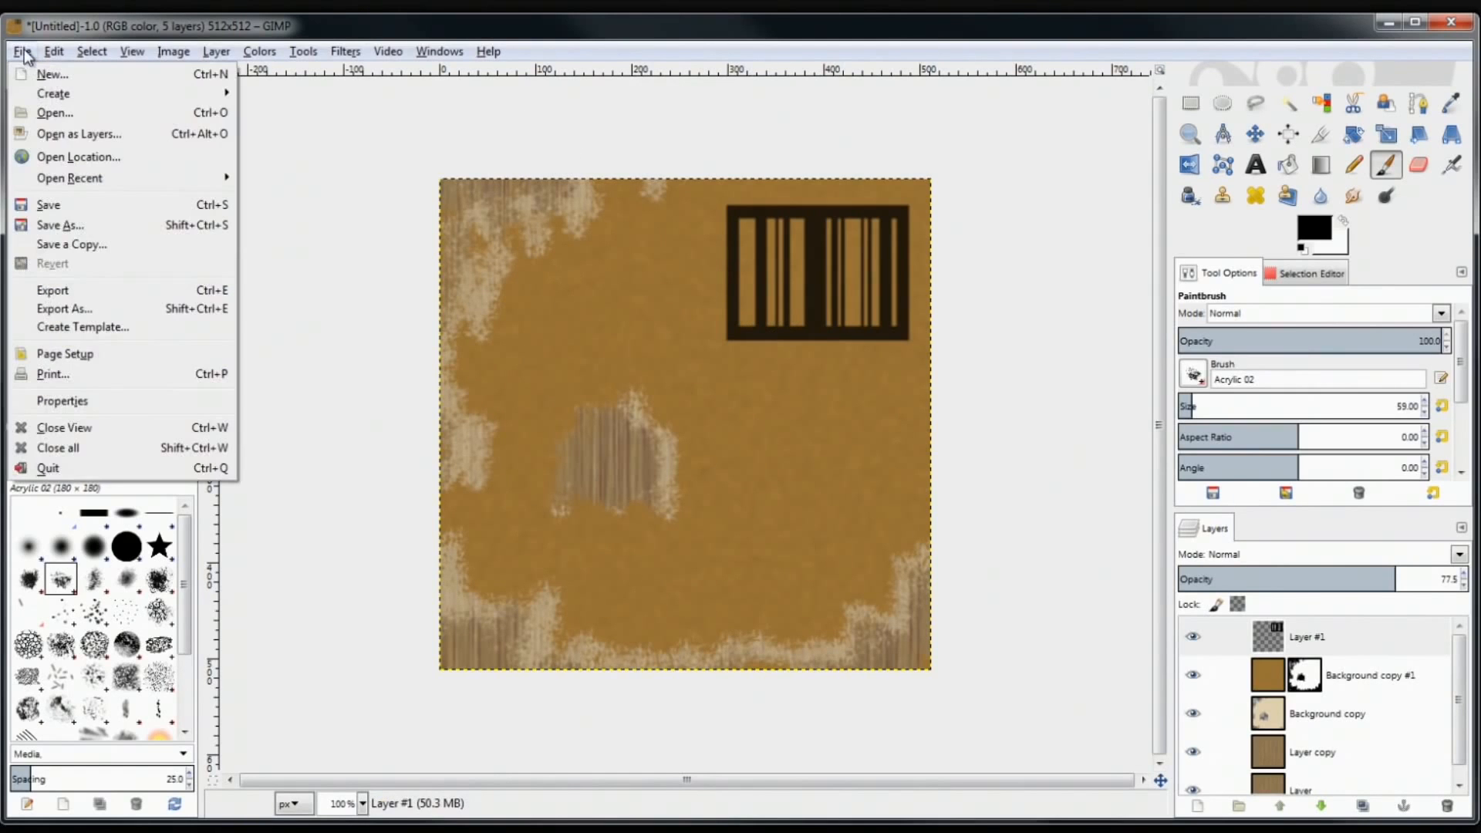
# In the save dialog, create a 'Gimp files and textures' folder inside Quadzilla Files/Game Development/Inbotrination
pyautogui.click(95, 204)
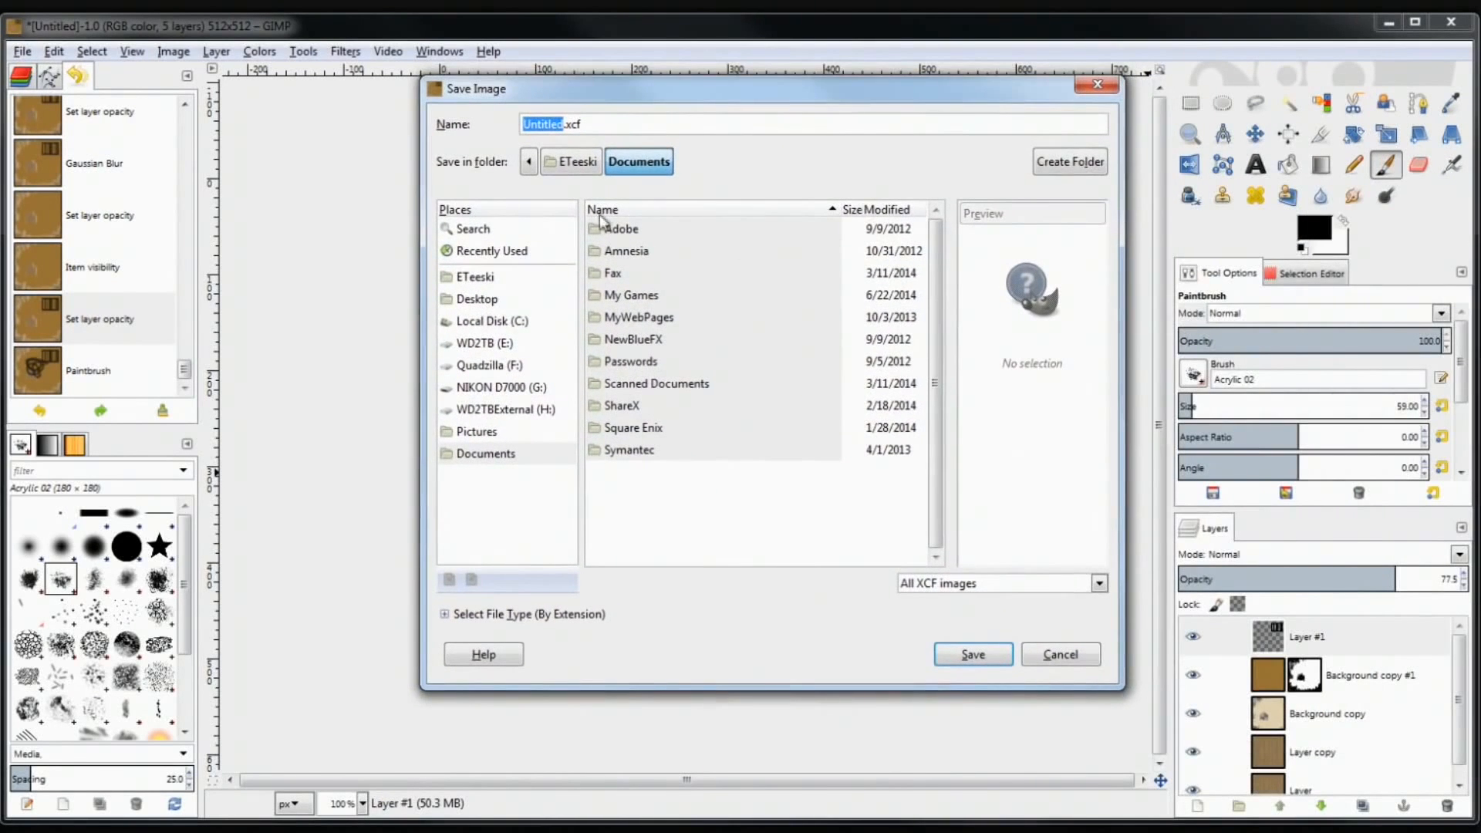
pyautogui.click(495, 365)
pyautogui.doubleClick(641, 228)
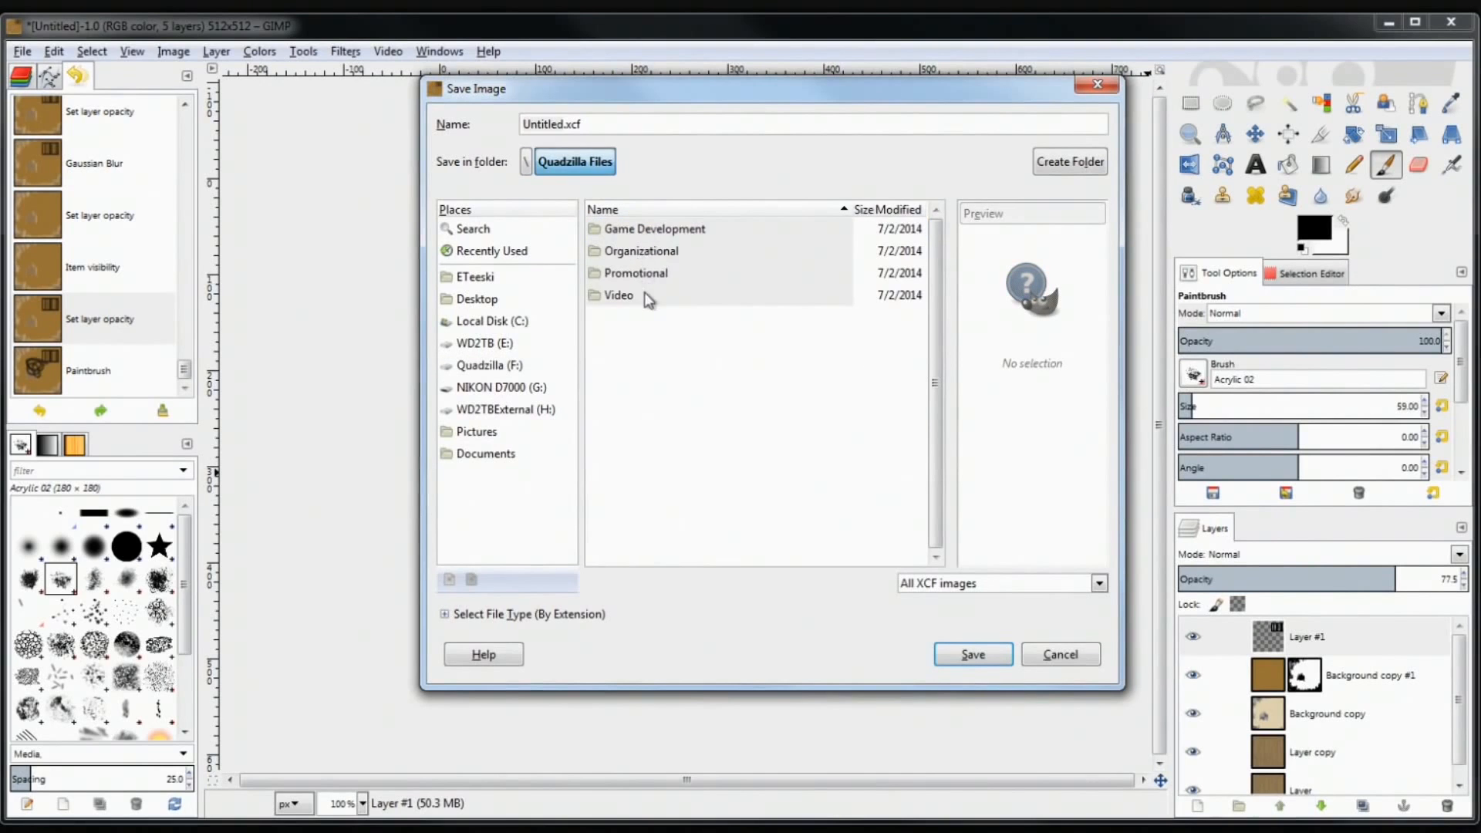
pyautogui.doubleClick(654, 230)
pyautogui.doubleClick(651, 249)
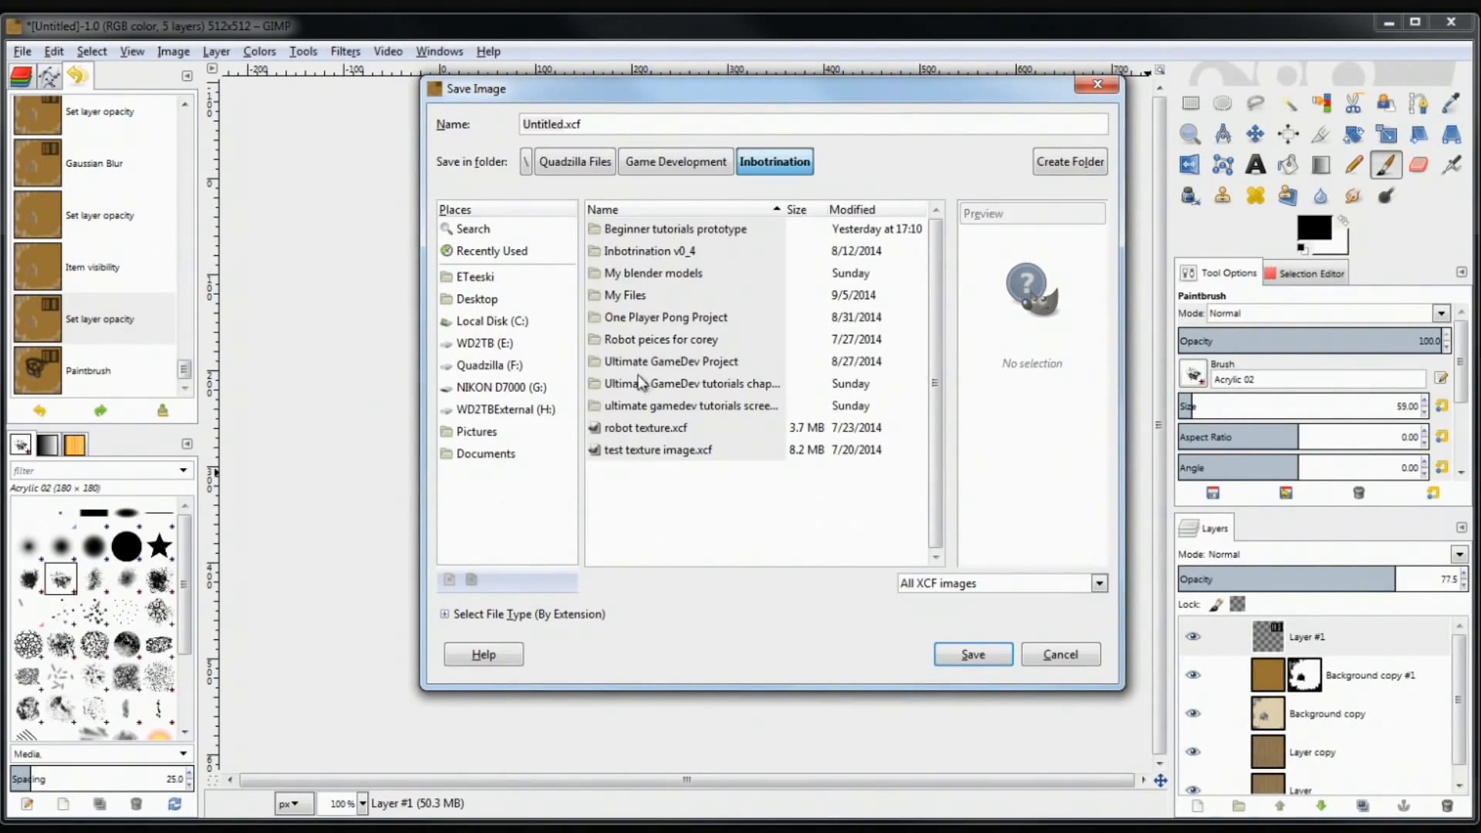
pyautogui.click(1094, 162)
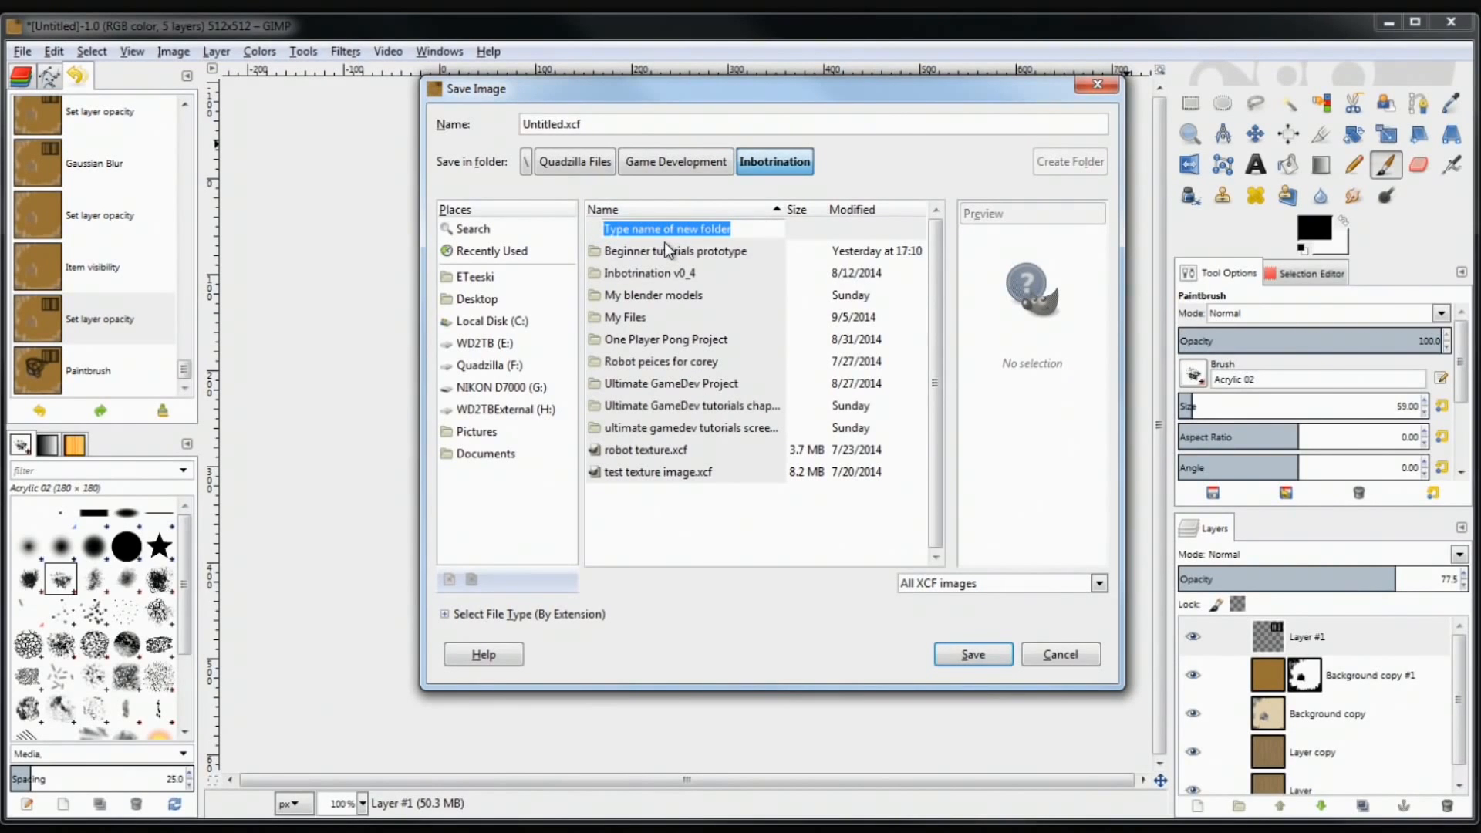
pyautogui.write('Gimp files and textures')
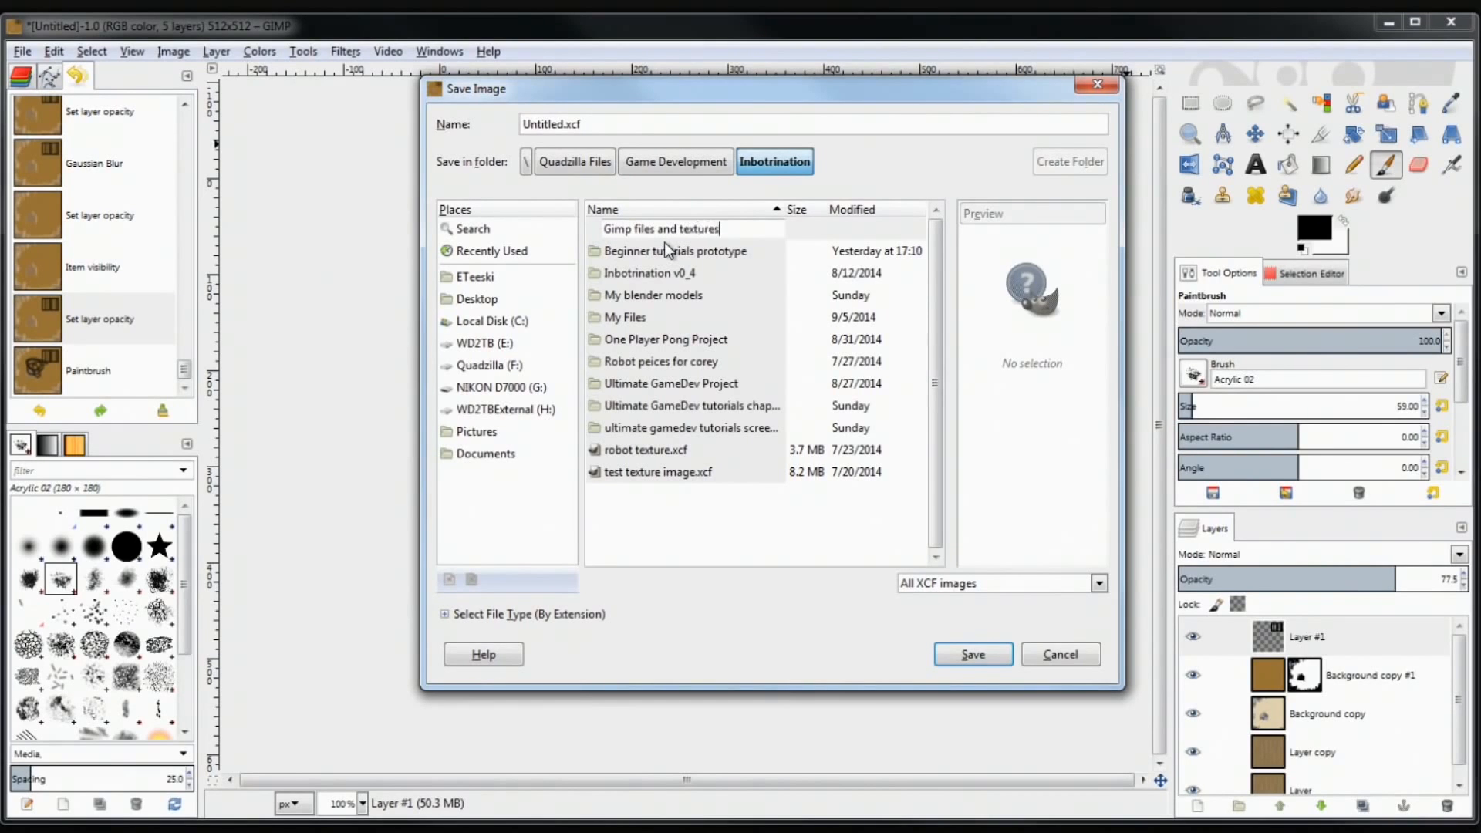
pyautogui.press('Return')
# Name the file 'cardboard box 1' and save it as XCF
pyautogui.click(564, 125)
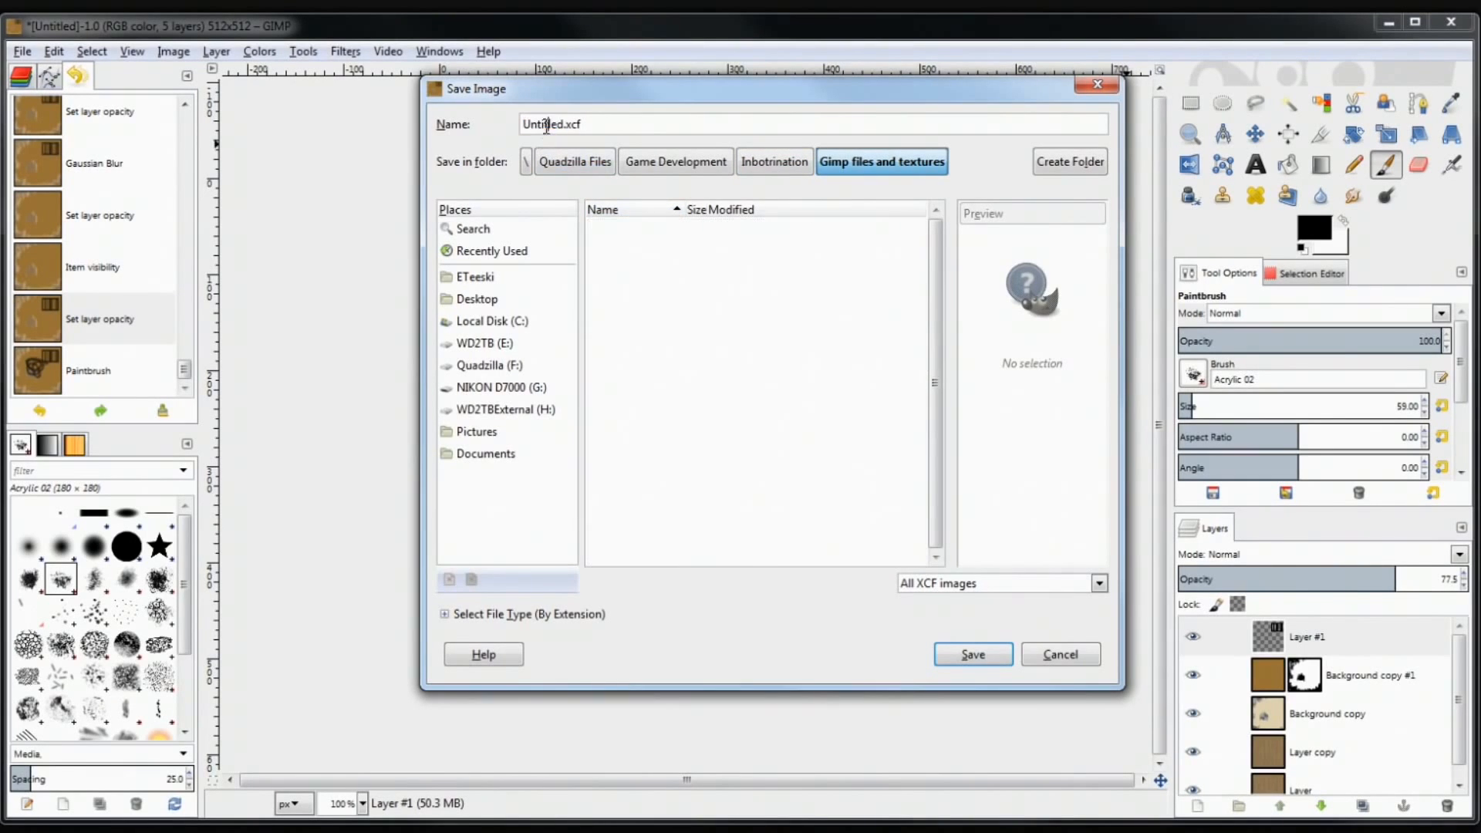
pyautogui.moveTo(564, 125); pyautogui.dragTo(455, 112)
pyautogui.write('cardboard box 1')
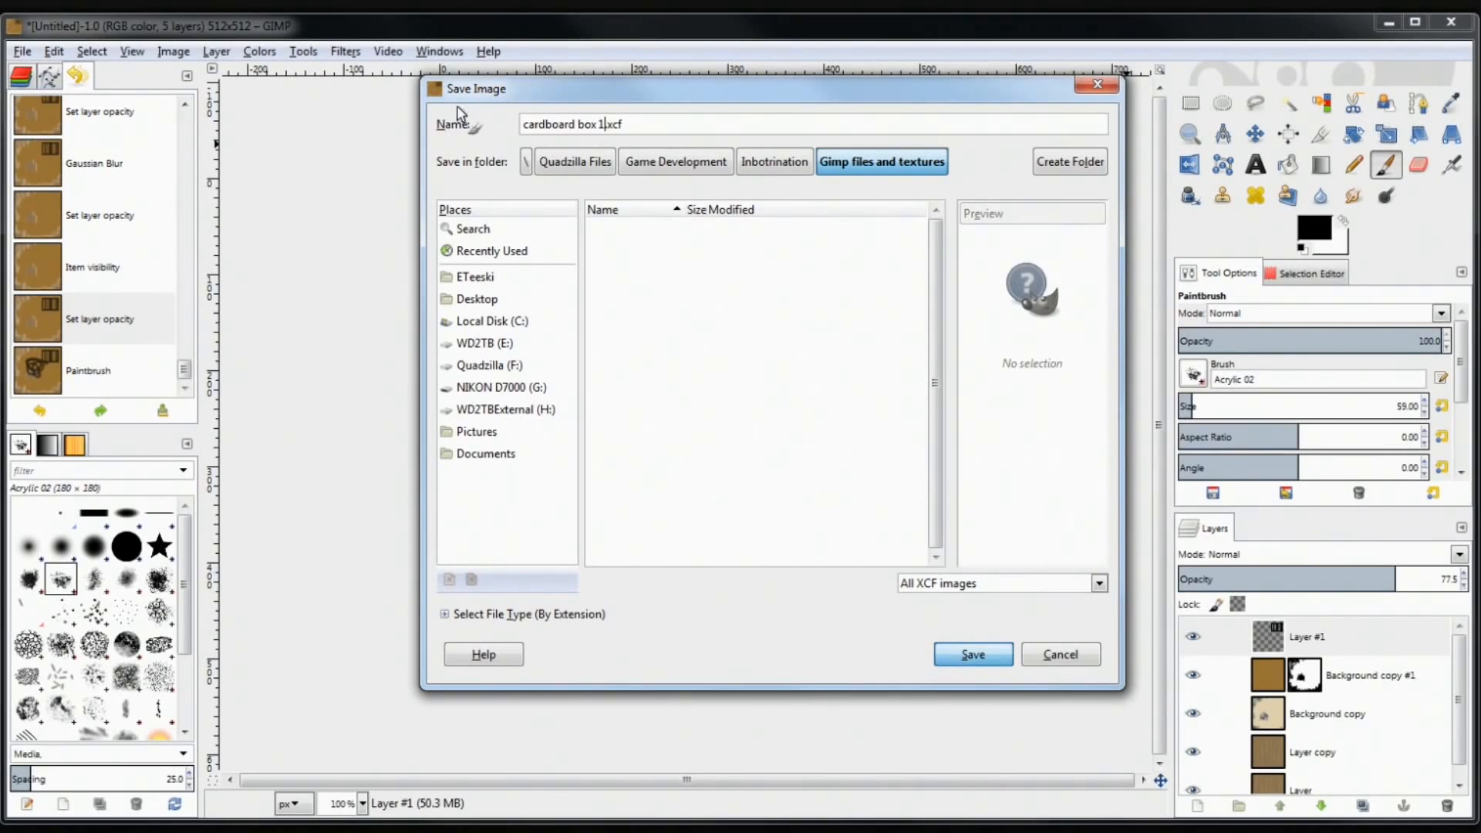
pyautogui.press('Return')
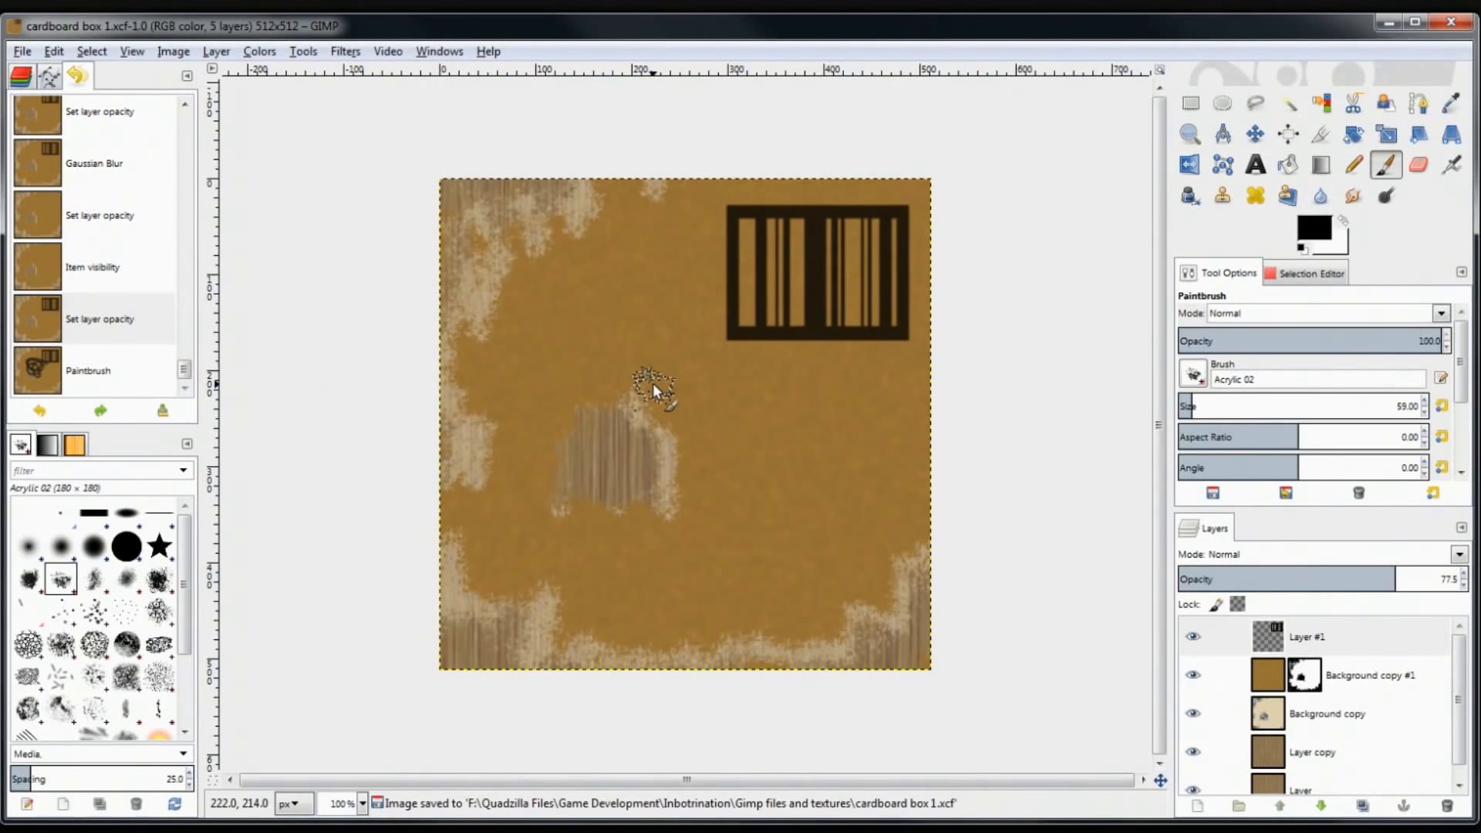
pyautogui.click(2, 831)
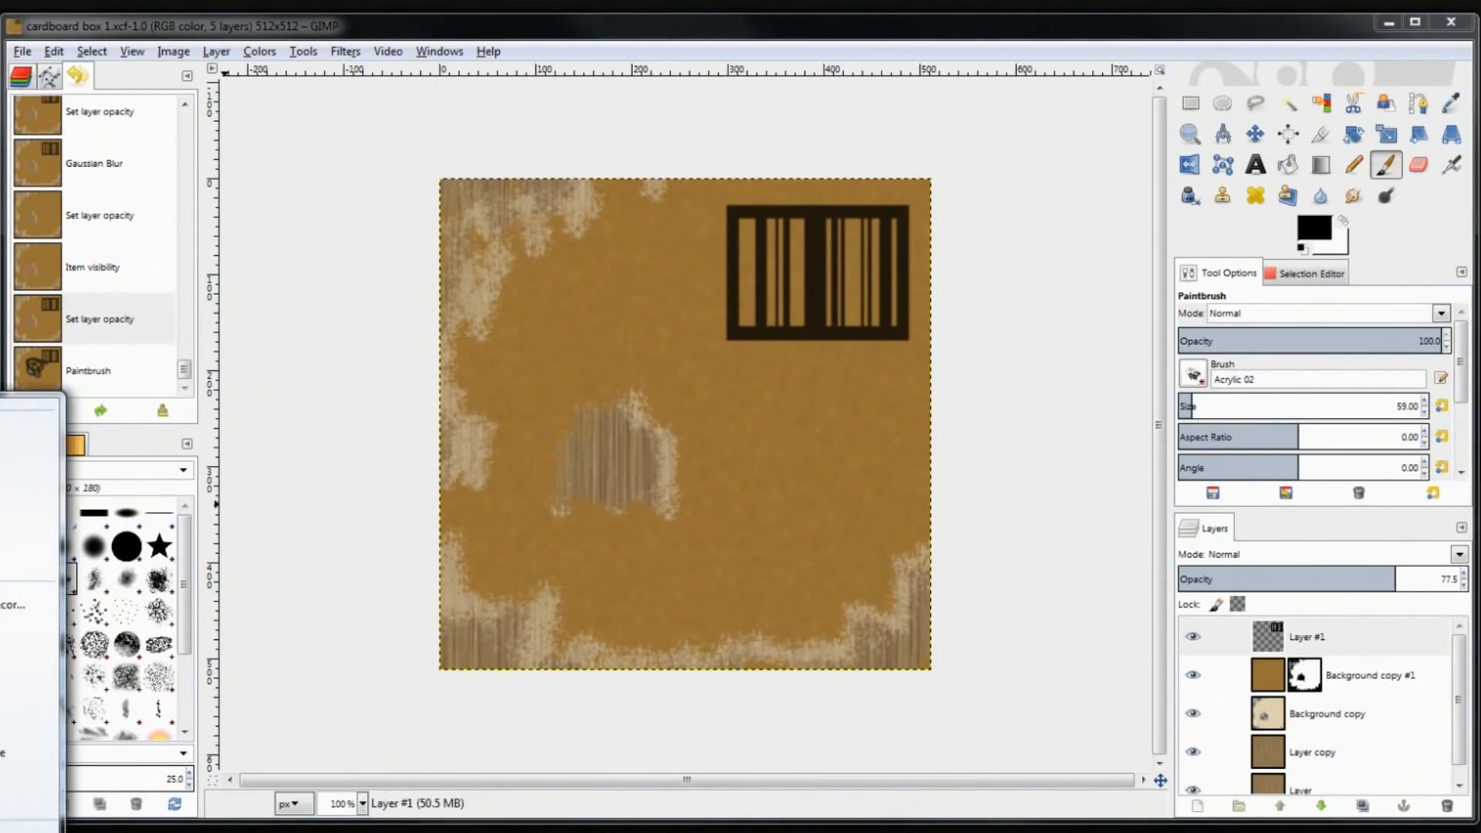
pyautogui.click(28, 626)
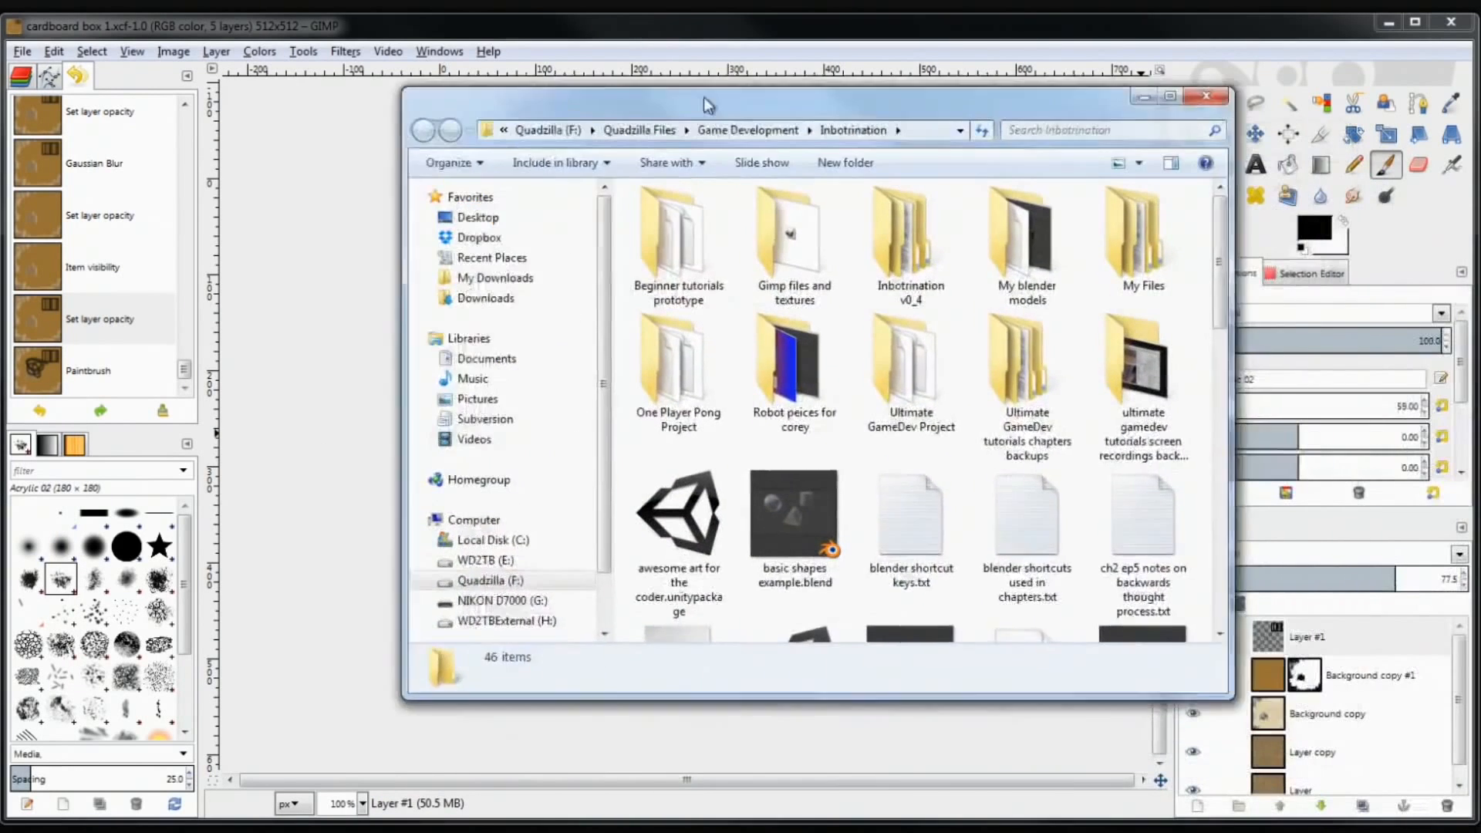
pyautogui.moveTo(704, 95); pyautogui.dragTo(570, 71)
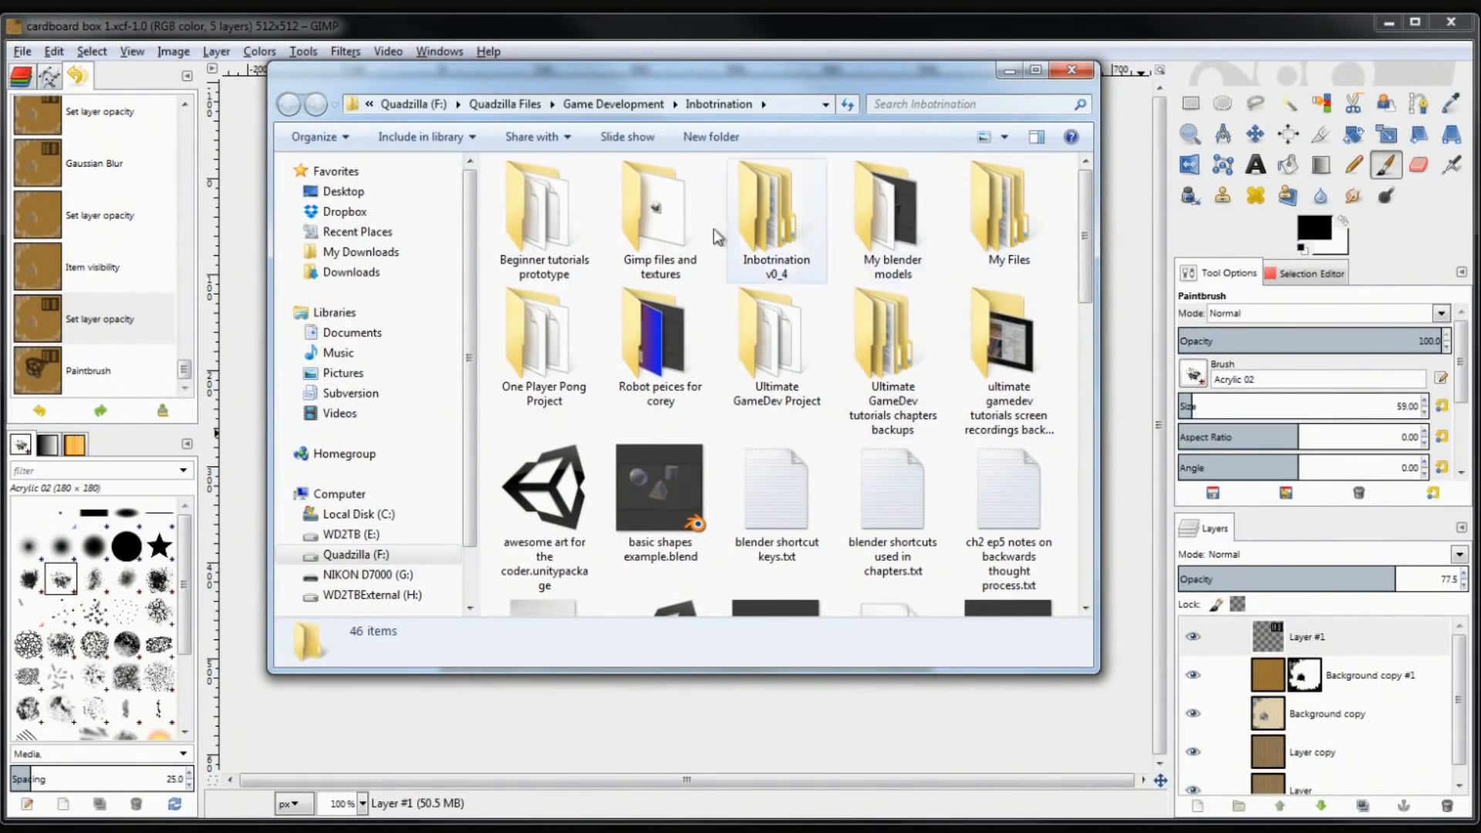
pyautogui.doubleClick(657, 215)
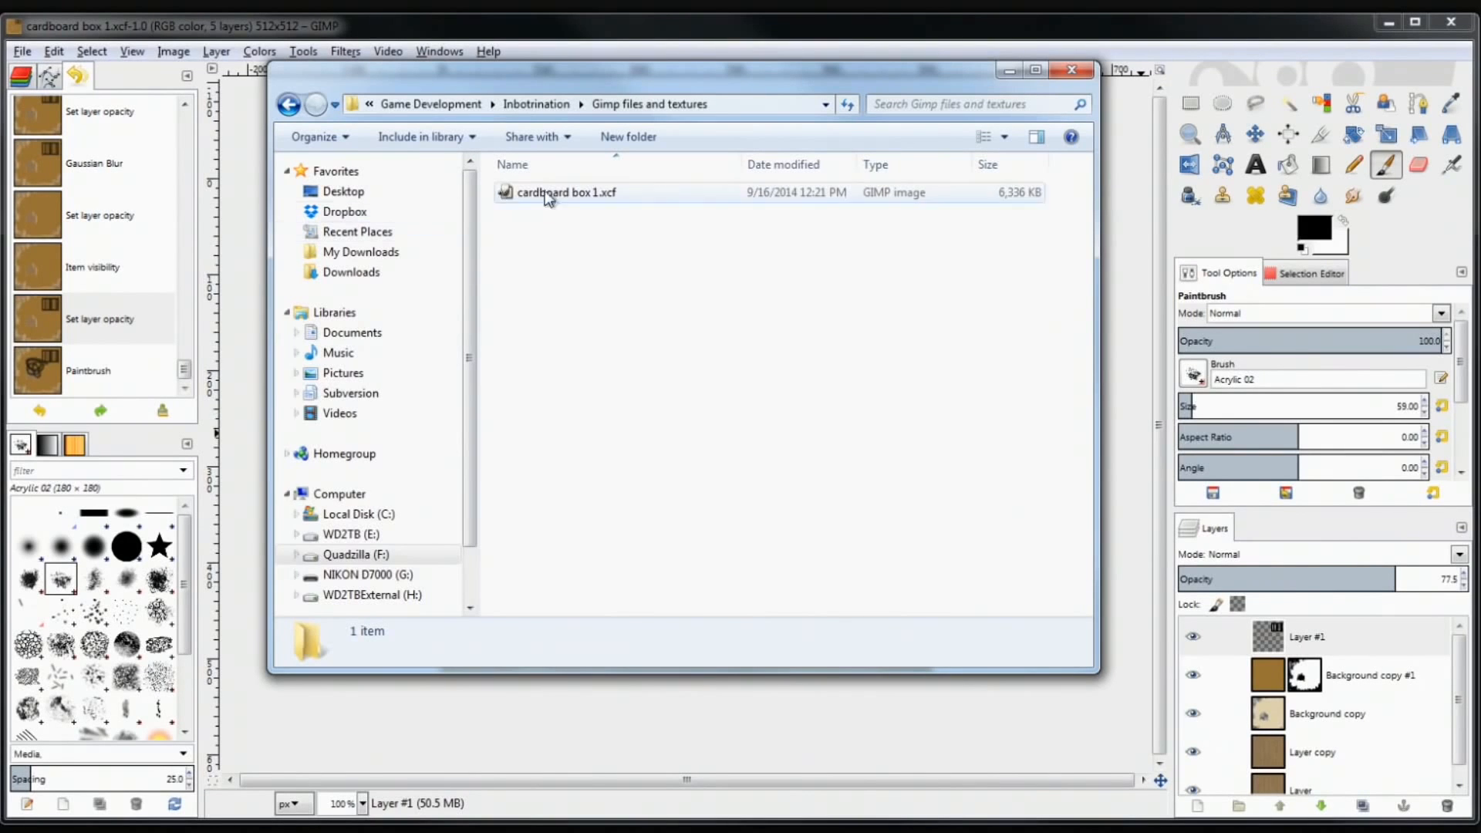
pyautogui.click(1009, 71)
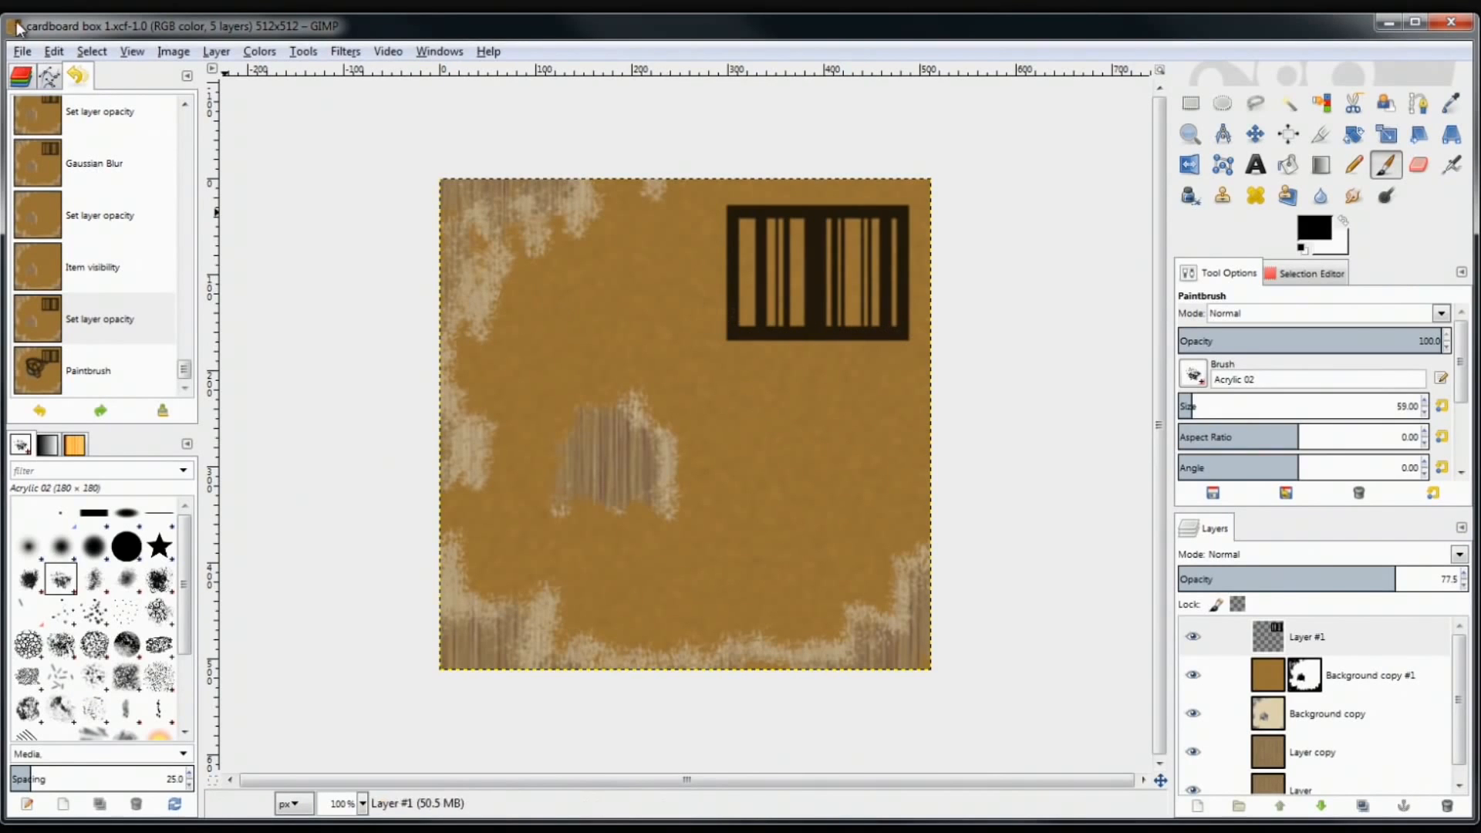
# Open the Create a New Image dialog from the File menu
pyautogui.click(21, 53)
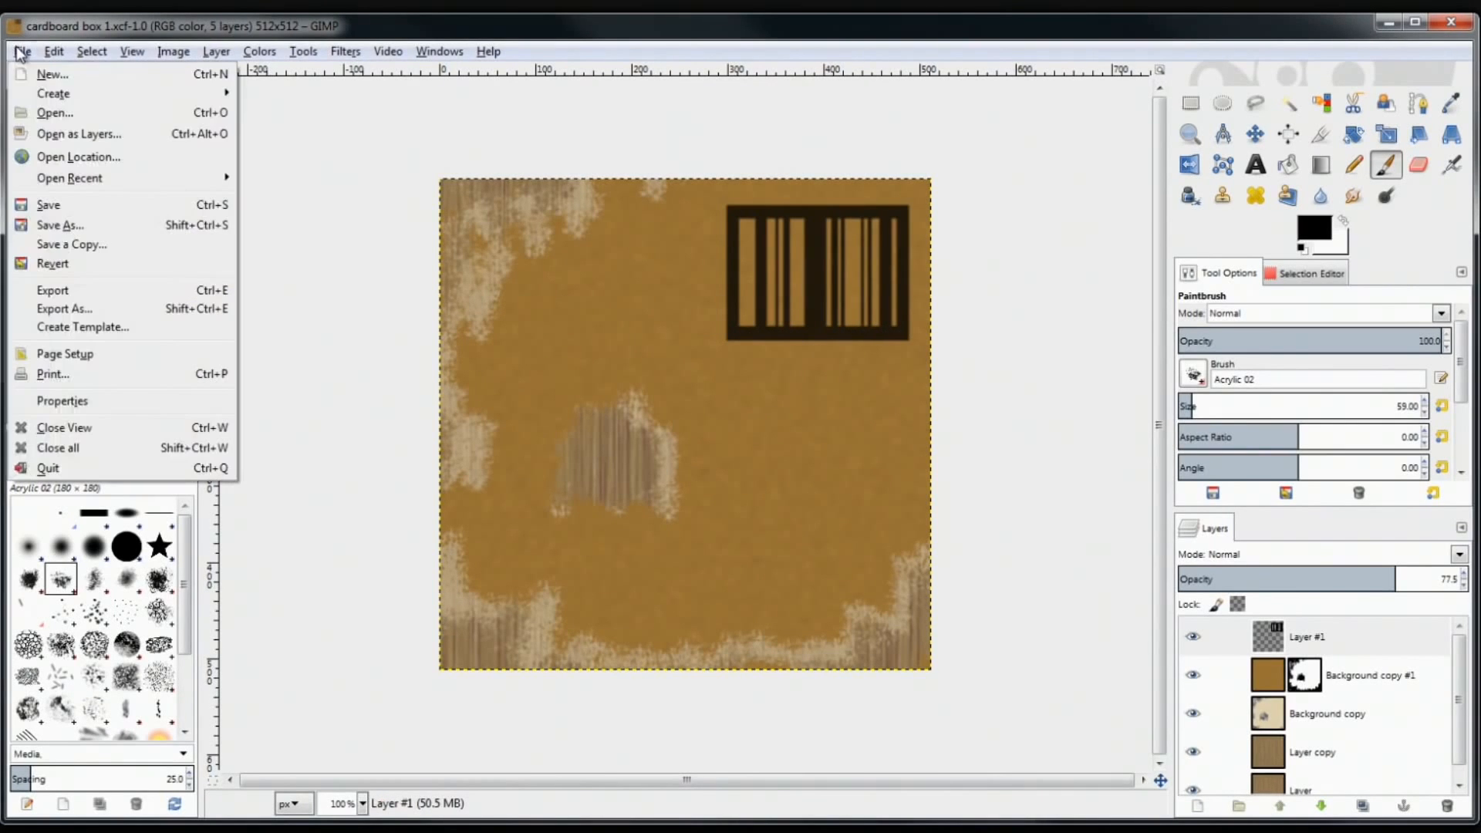
pyautogui.click(48, 74)
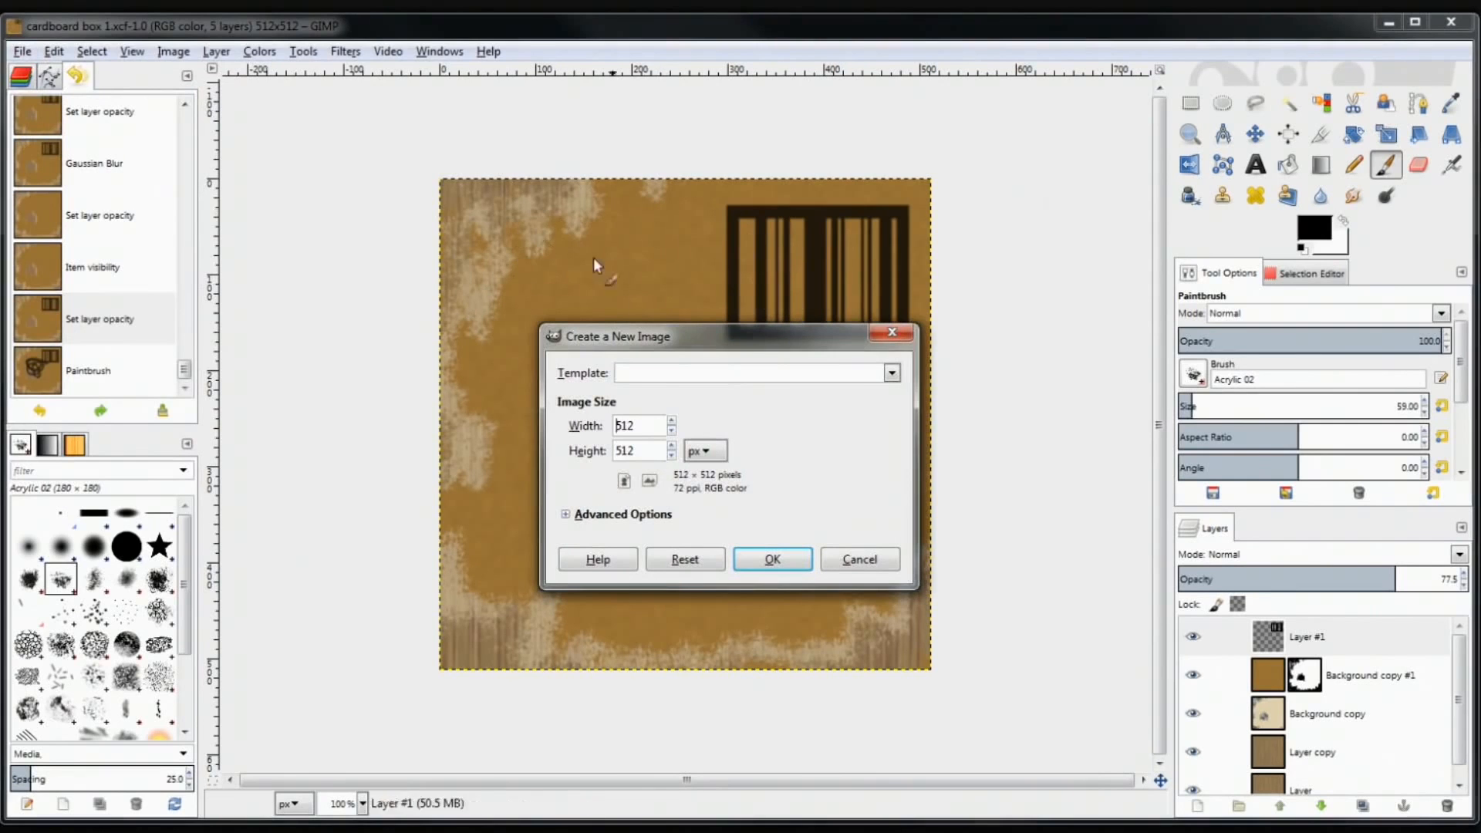
pyautogui.moveTo(828, 332); pyautogui.dragTo(1049, 645)
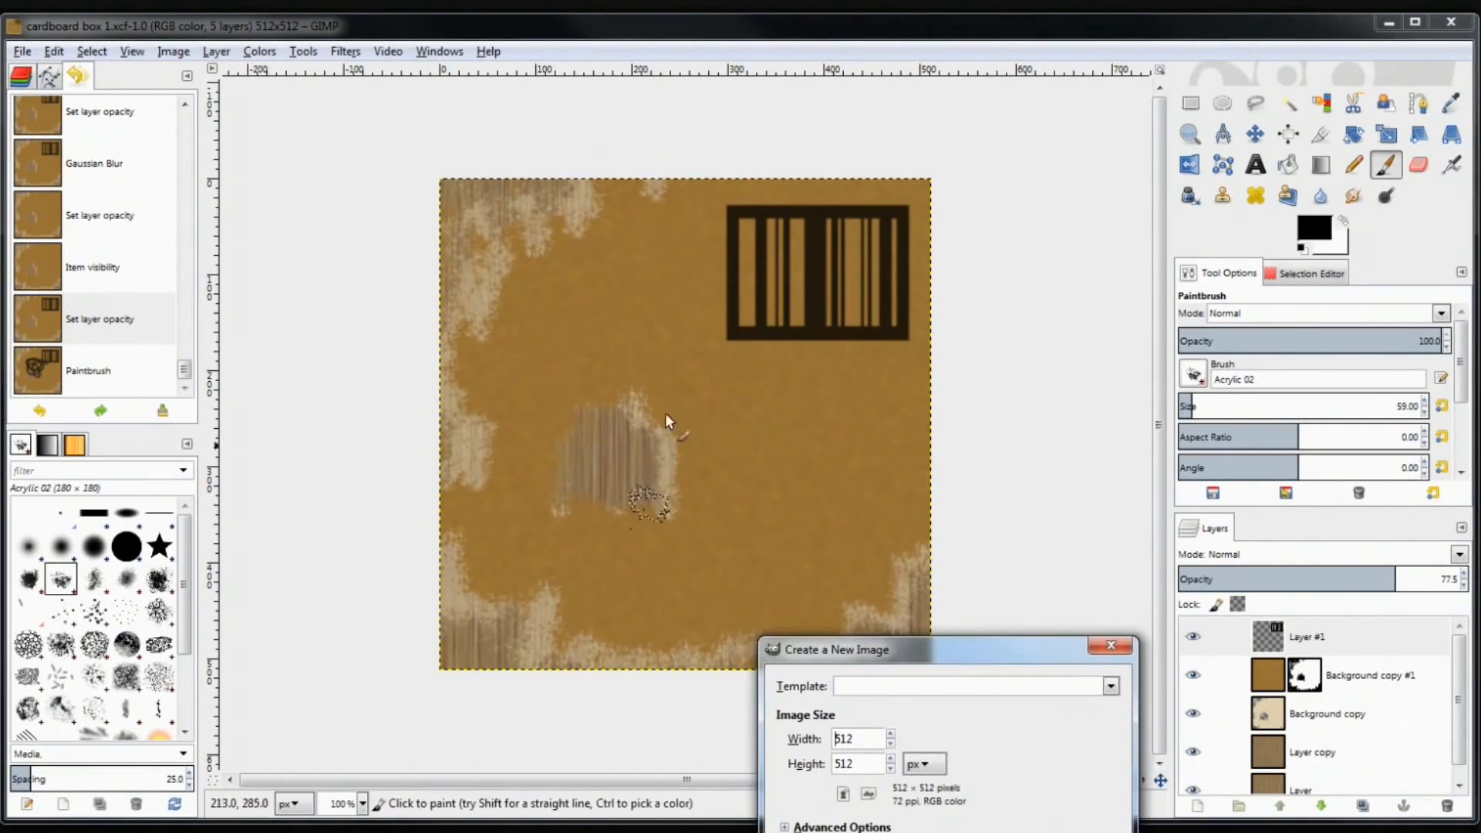
pyautogui.moveTo(1001, 649); pyautogui.dragTo(851, 289)
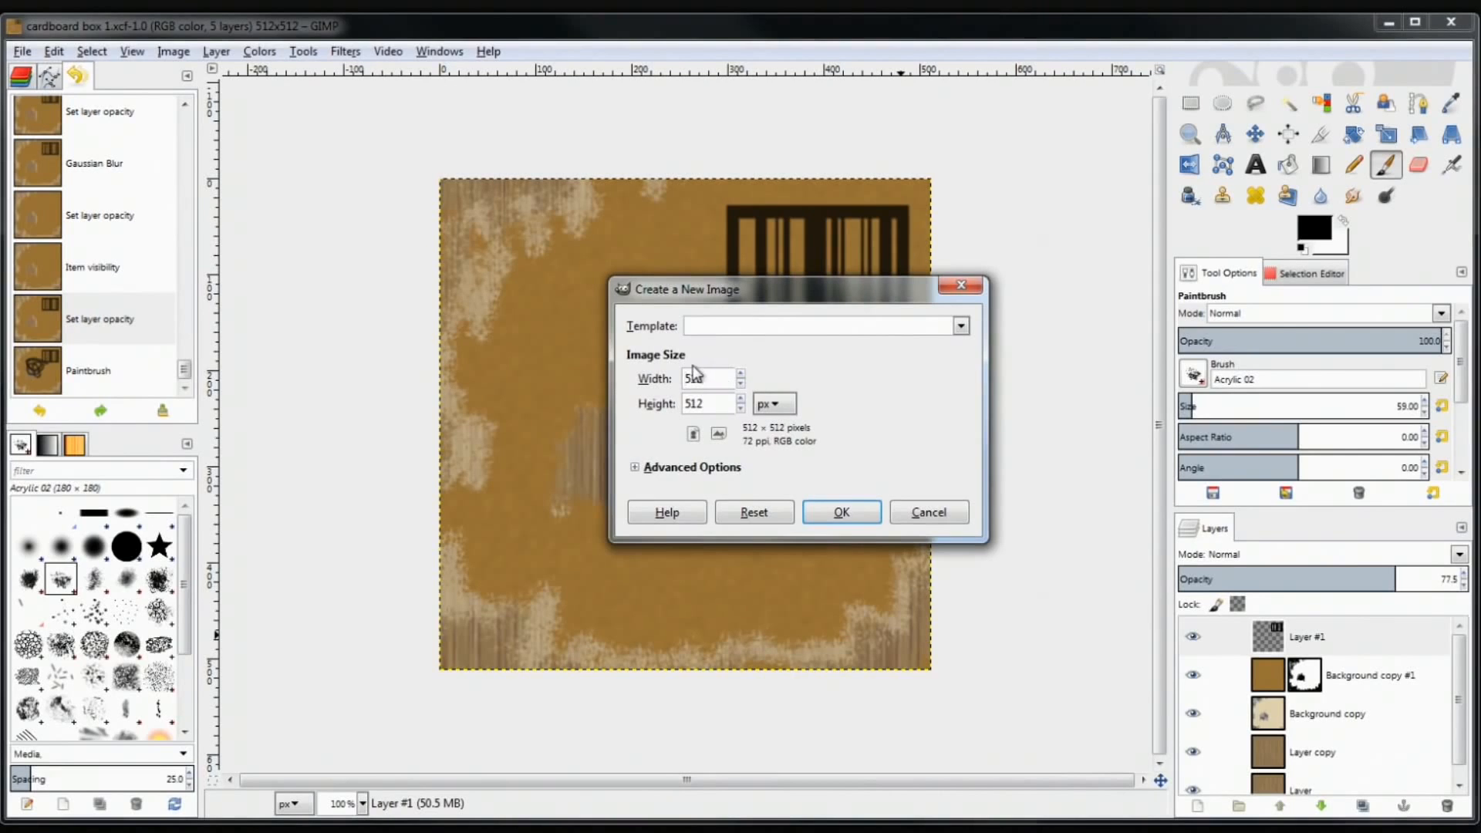
# Check the Template presets and the 512 × 512 Width and Height values
pyautogui.click(960, 327)
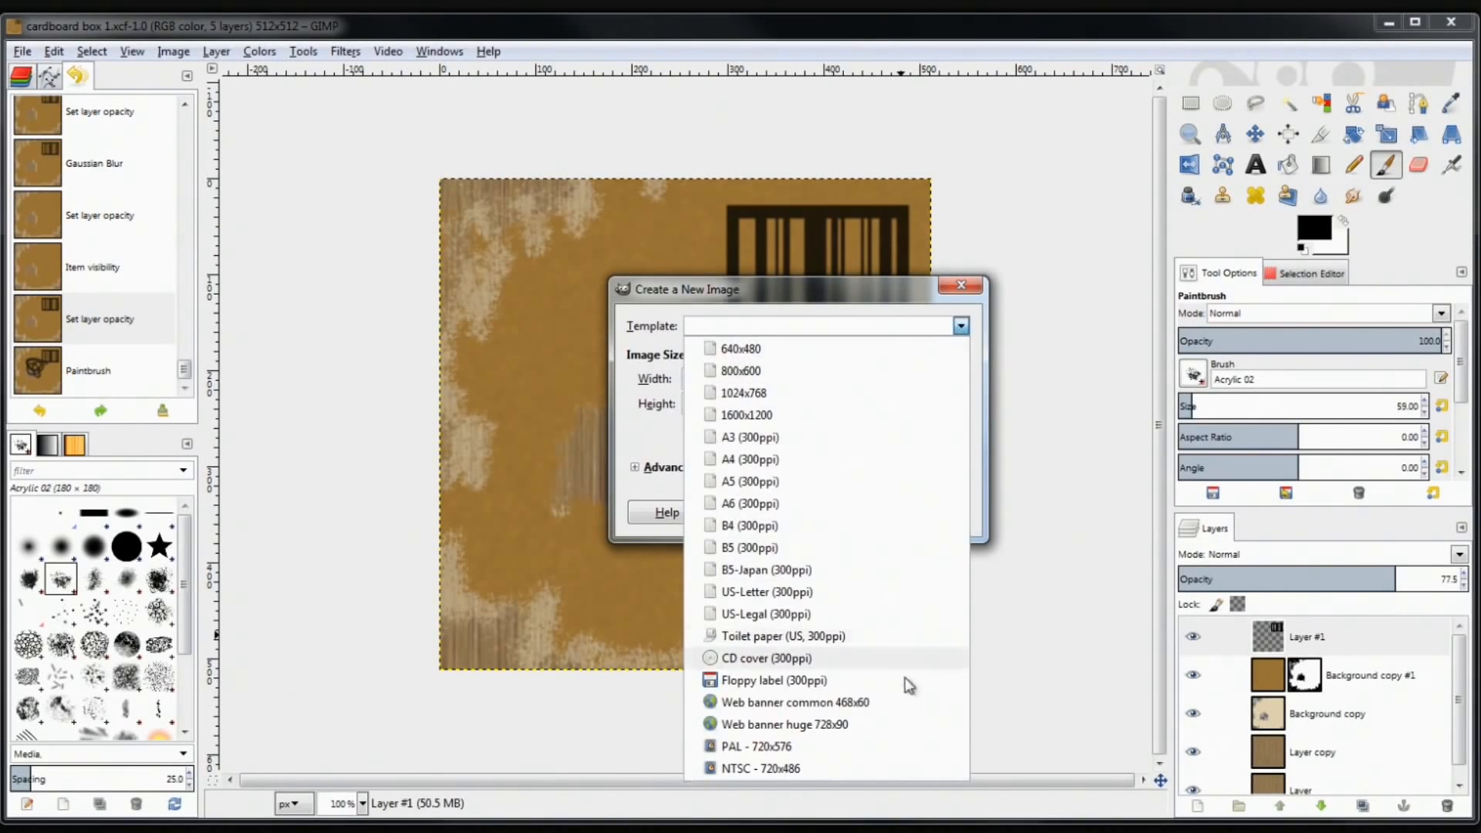
pyautogui.click(714, 279)
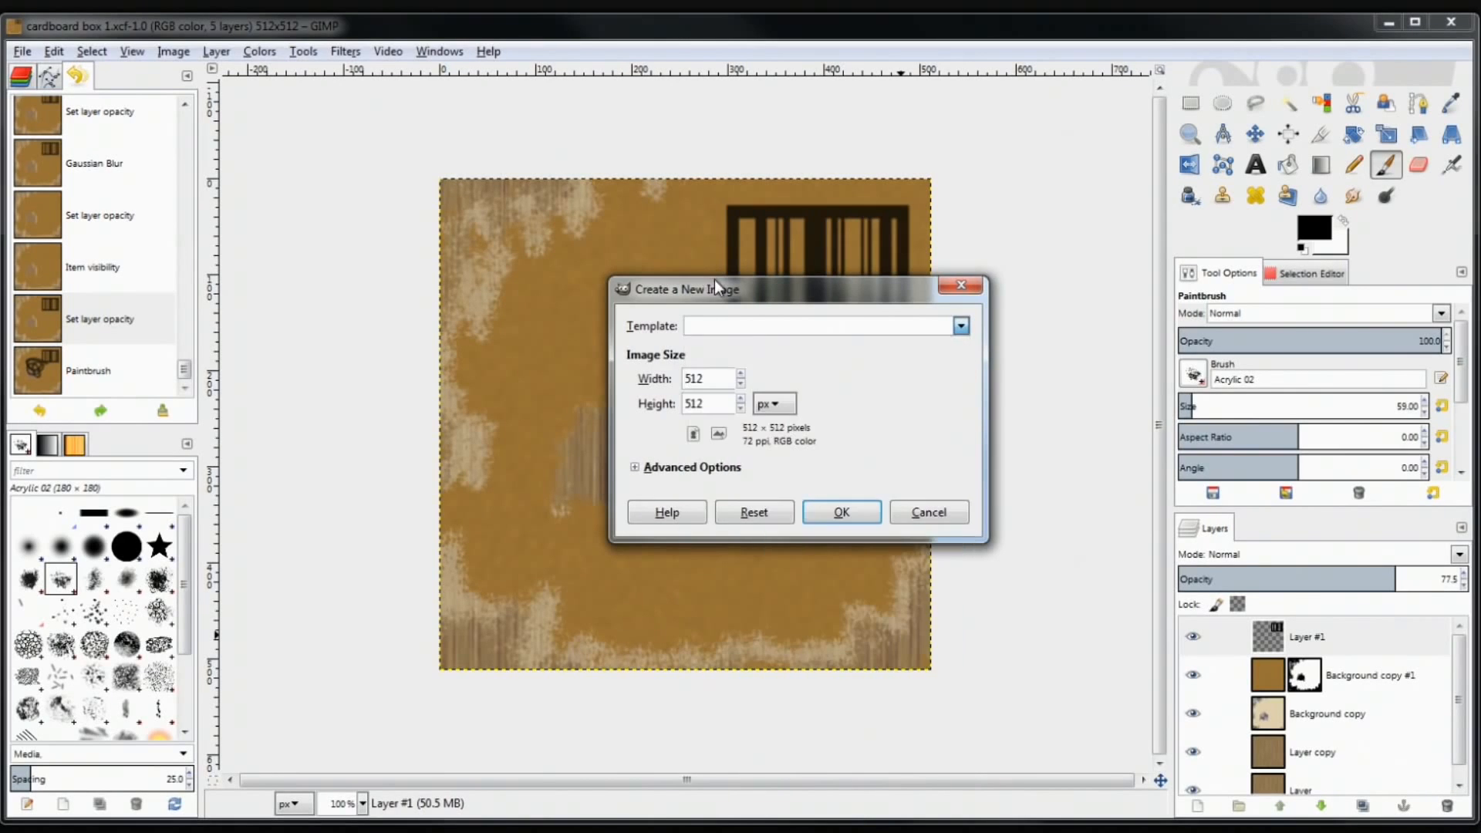
pyautogui.doubleClick(726, 378)
pyautogui.press('Tab')
pyautogui.doubleClick(689, 379)
# Select the 512 Width value, then bring up a blank Notepad document nudged up-right
pyautogui.click(702, 402)
pyautogui.moveTo(719, 378); pyautogui.dragTo(671, 373)
pyautogui.hotkey('alt', 'Tab')
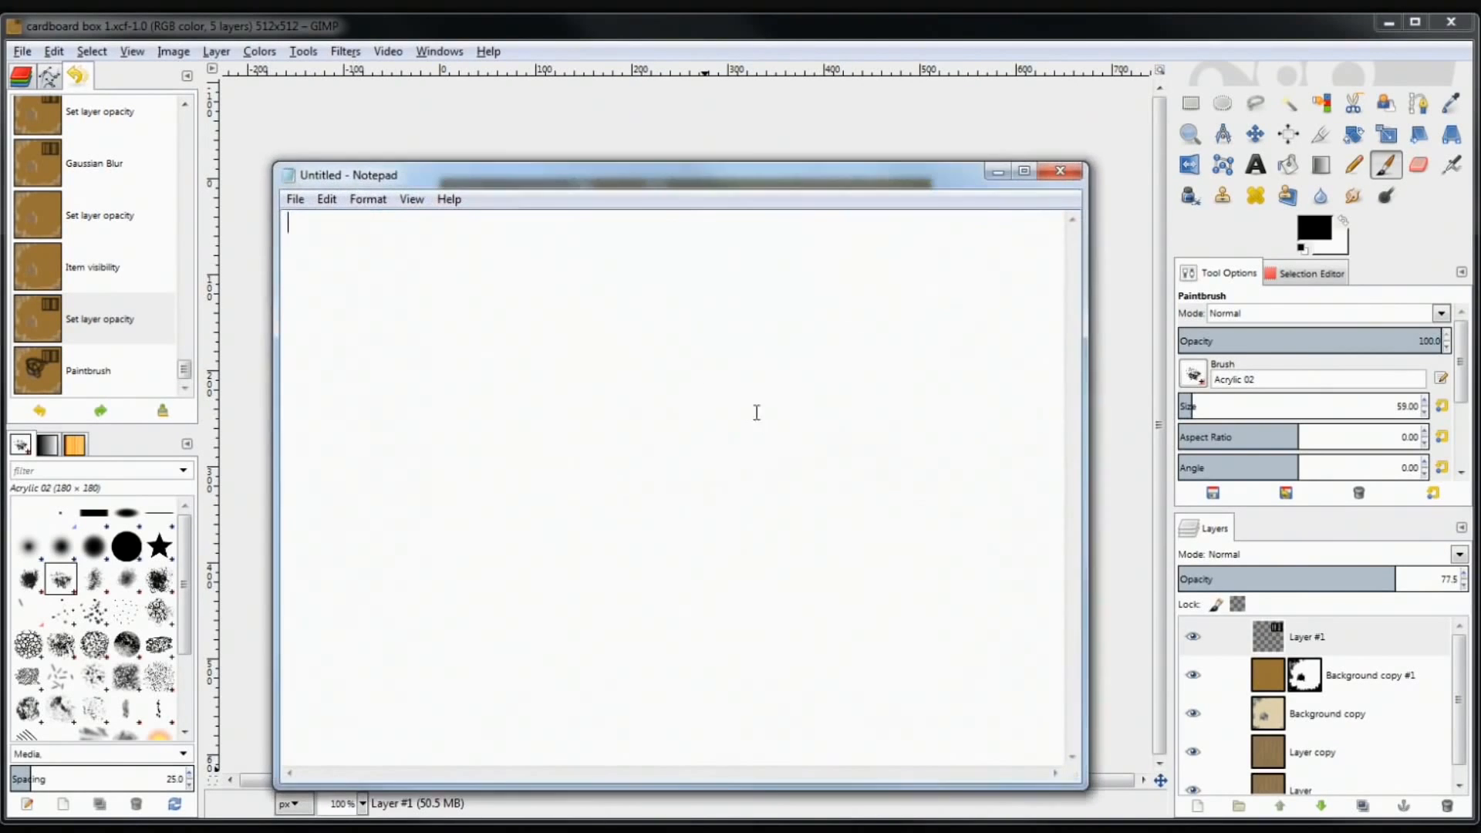
pyautogui.moveTo(751, 135); pyautogui.dragTo(762, 132)
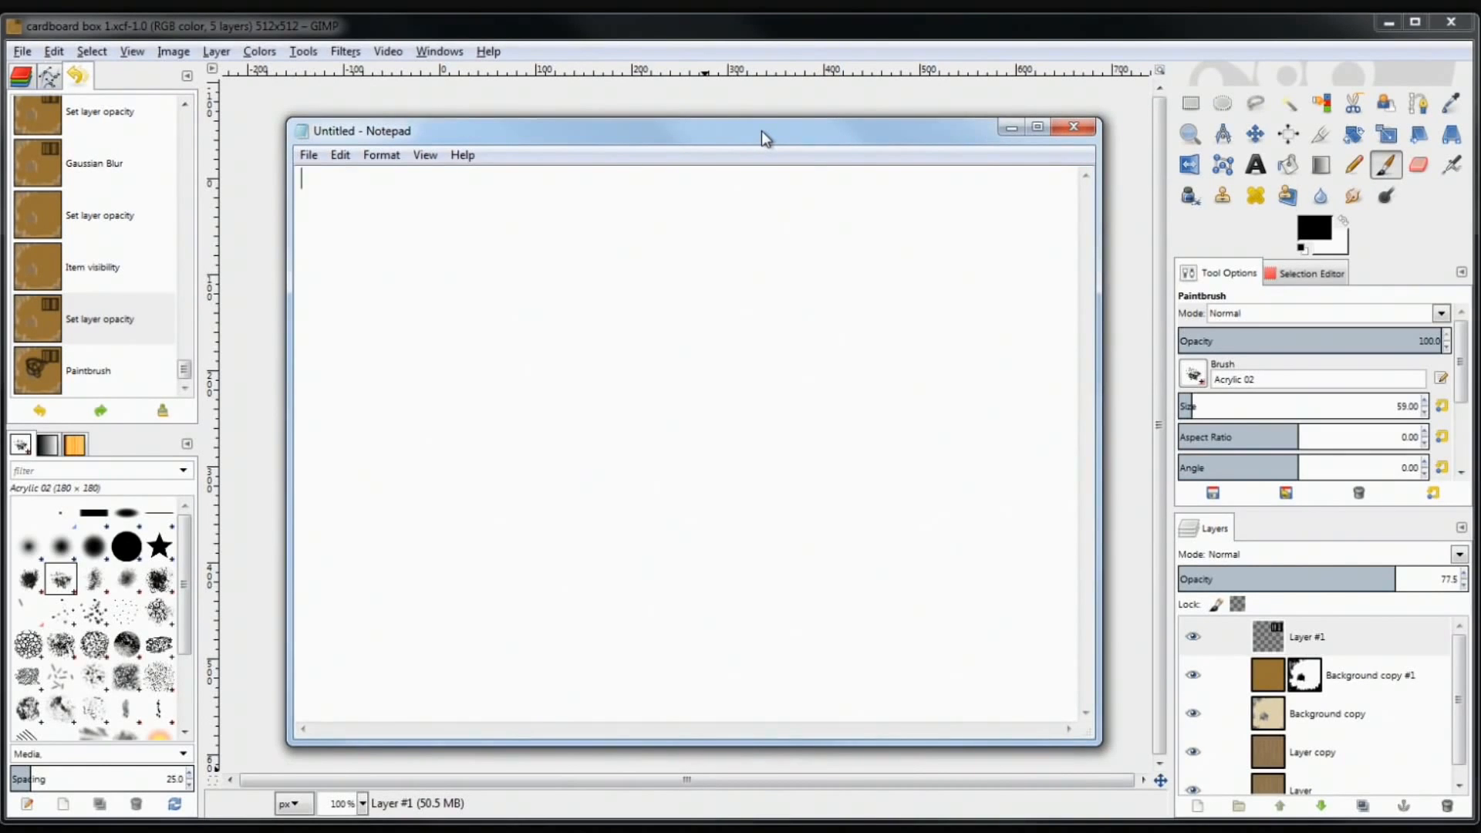
# Type the powers of two 2, 4, 8, 16 … 1024, 2048, one per line
pyautogui.write('2')
pyautogui.press('Return')
pyautogui.write('4')
pyautogui.press('Return')
pyautogui.write('8 ')
pyautogui.write('16')
pyautogui.press('Return')
pyautogui.write('32')
pyautogui.press('Return')
pyautogui.write('64')
pyautogui.press('Return')
pyautogui.write('128')
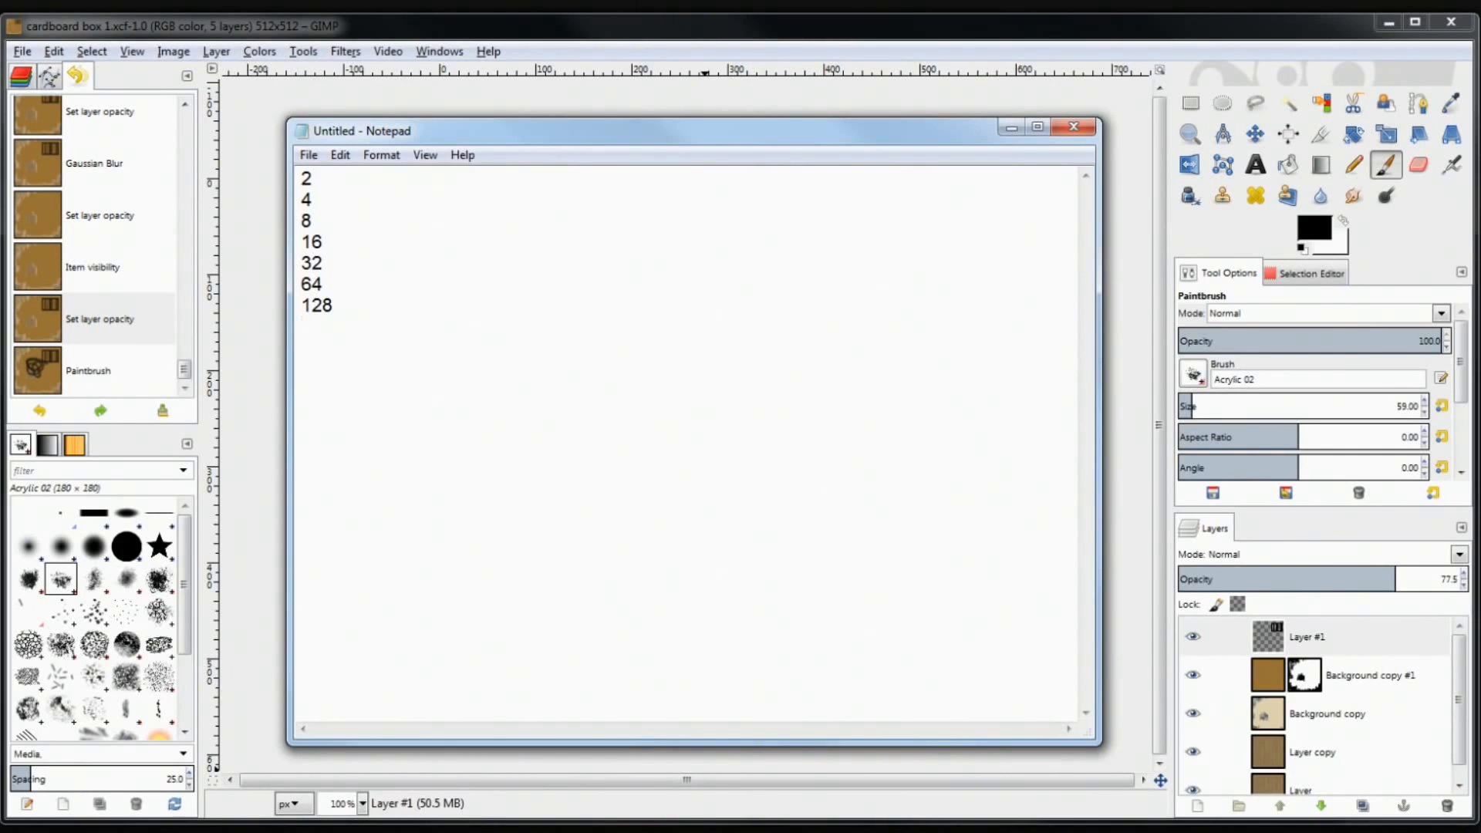
pyautogui.press('Return')
pyautogui.write('256')
pyautogui.press('Return')
pyautogui.write('512')
pyautogui.press('Return')
pyautogui.write('1024')
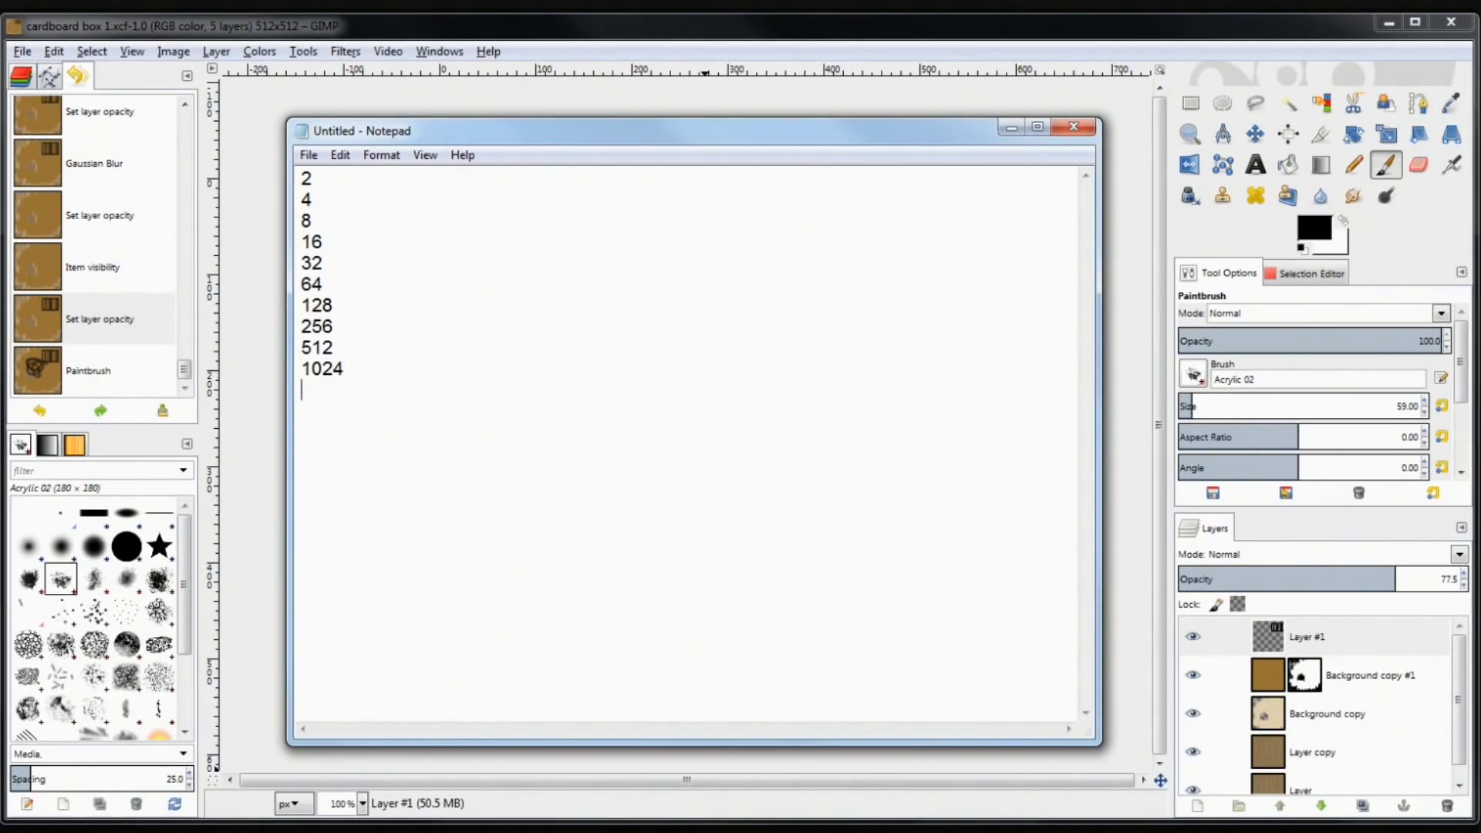
pyautogui.press('Return')
pyautogui.write('2048')
# Highlight the number 512 in the powers-of-two list
pyautogui.moveTo(384, 398); pyautogui.dragTo(186, 224)
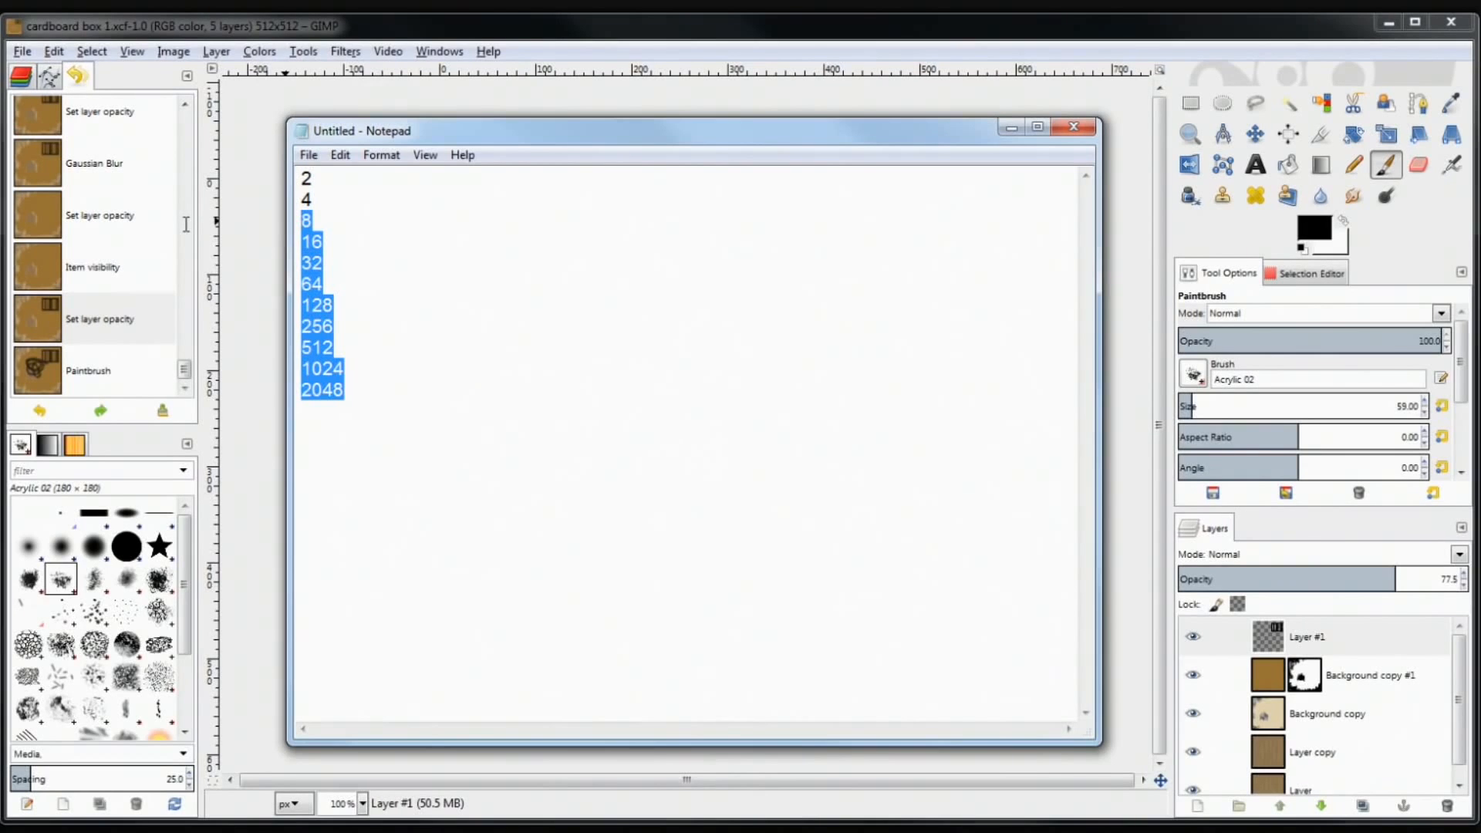
pyautogui.moveTo(186, 224)
pyautogui.mouseDown()
pyautogui.moveTo(197, 259)
pyautogui.moveTo(206, 243)
pyautogui.mouseUp()
pyautogui.click(390, 327)
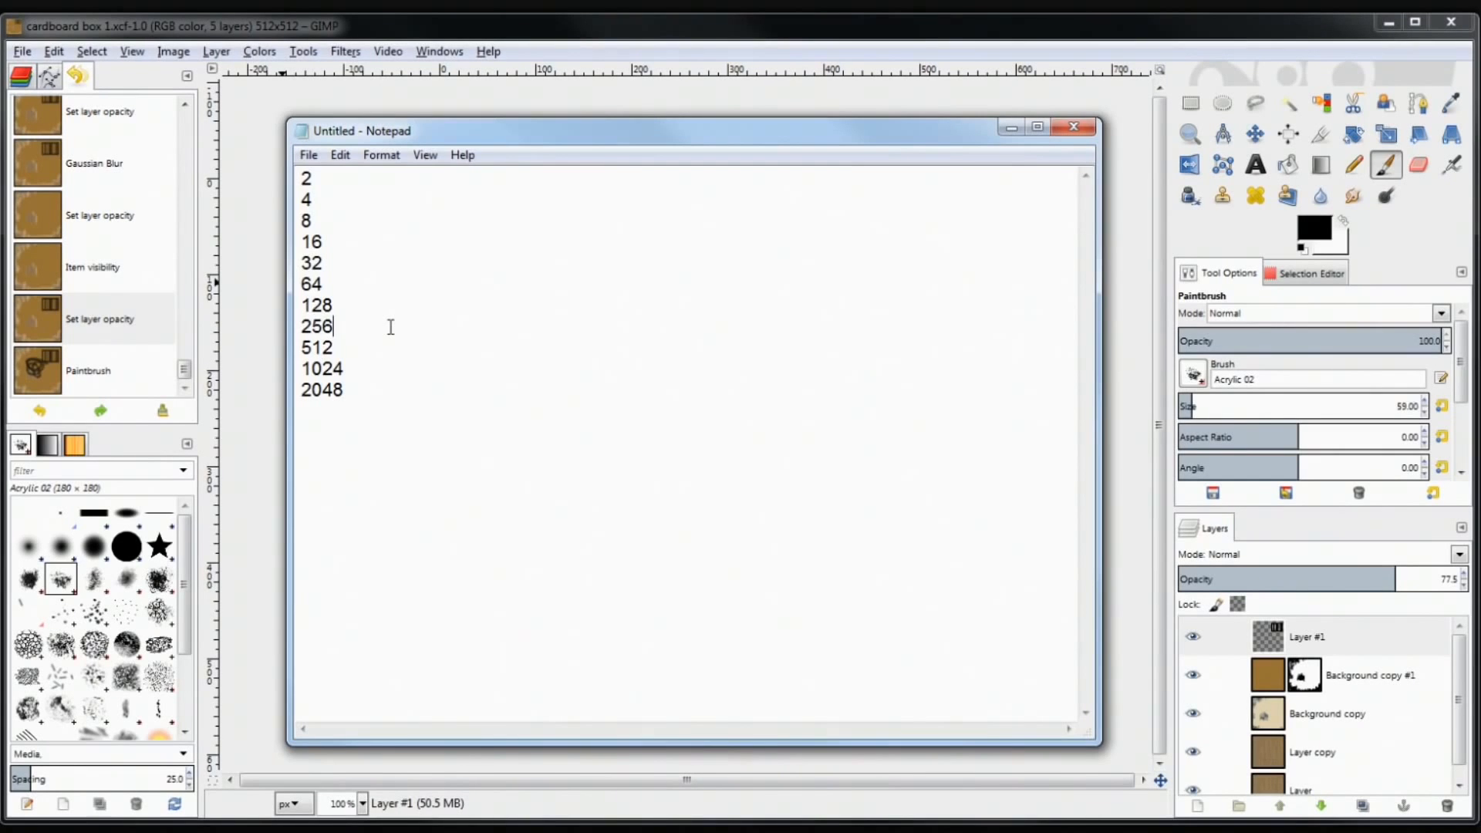
pyautogui.click(347, 349)
pyautogui.hotkey('shift', 'Home')
# Close Notepad without saving and create the new 512 × 512 image
pyautogui.click(1074, 127)
pyautogui.click(779, 420)
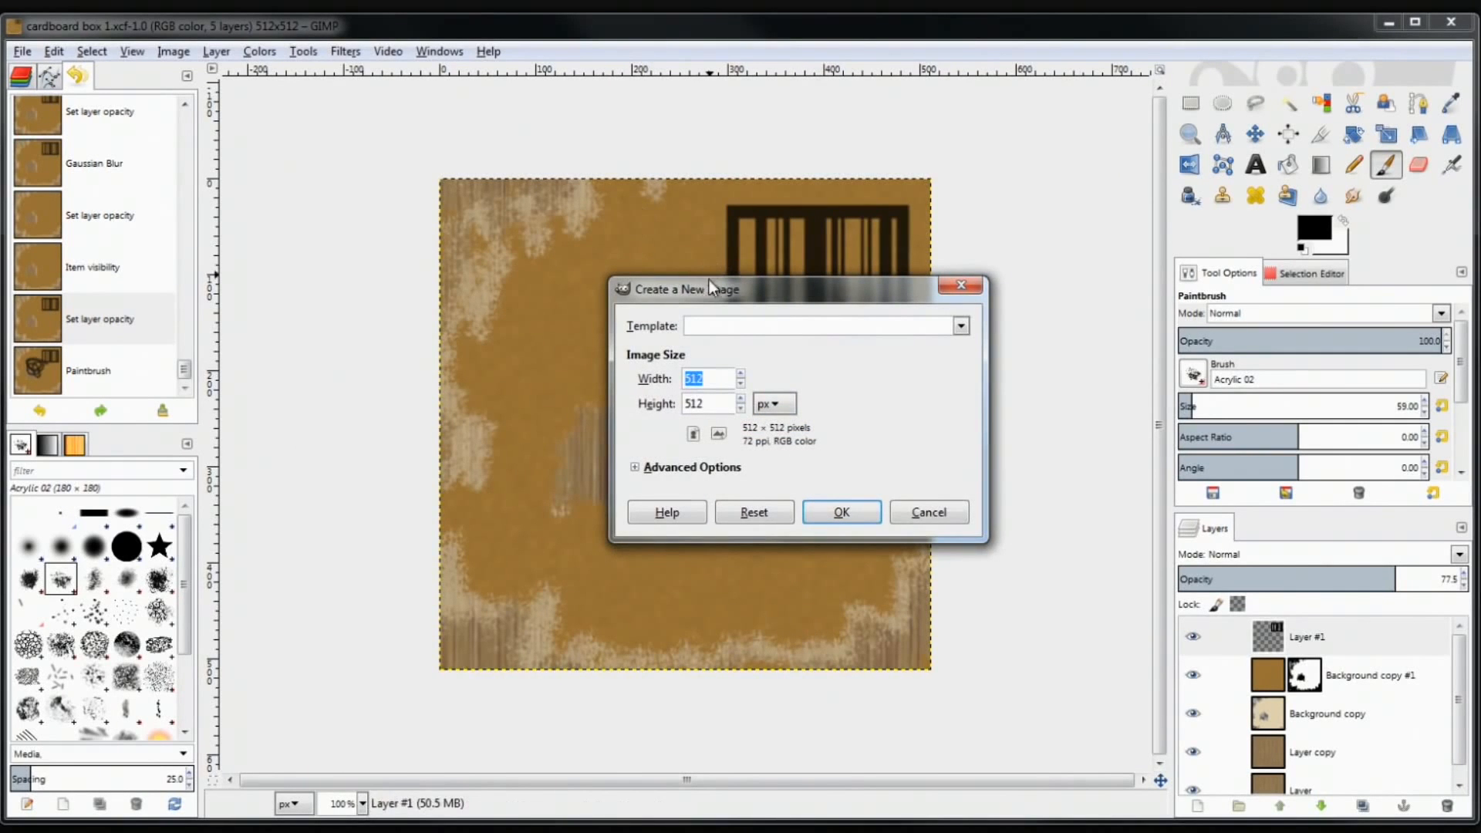
pyautogui.moveTo(736, 284); pyautogui.dragTo(738, 248)
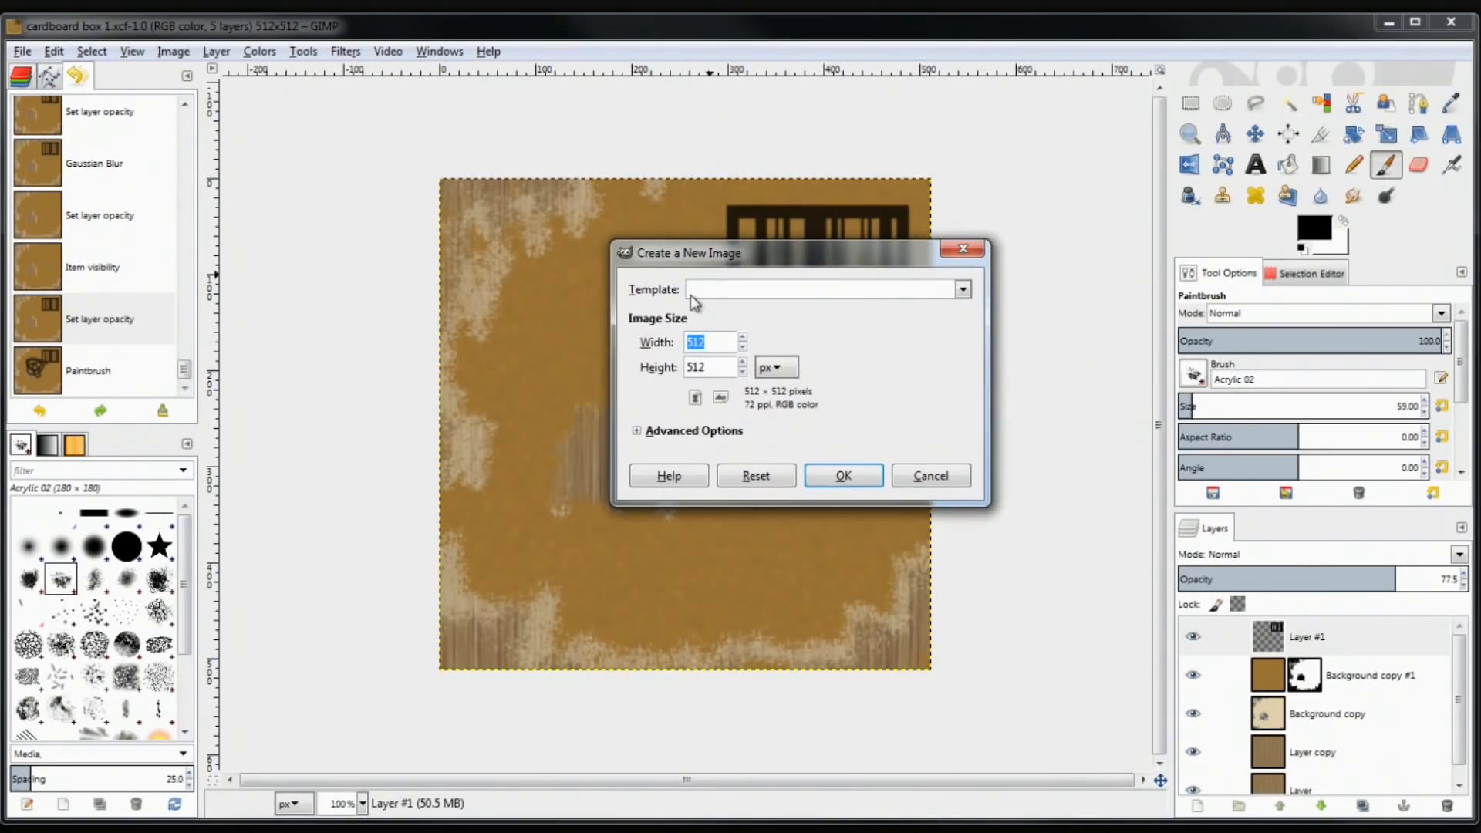
pyautogui.click(707, 345)
pyautogui.moveTo(720, 338); pyautogui.dragTo(670, 327)
pyautogui.write('2')
pyautogui.press('Return')
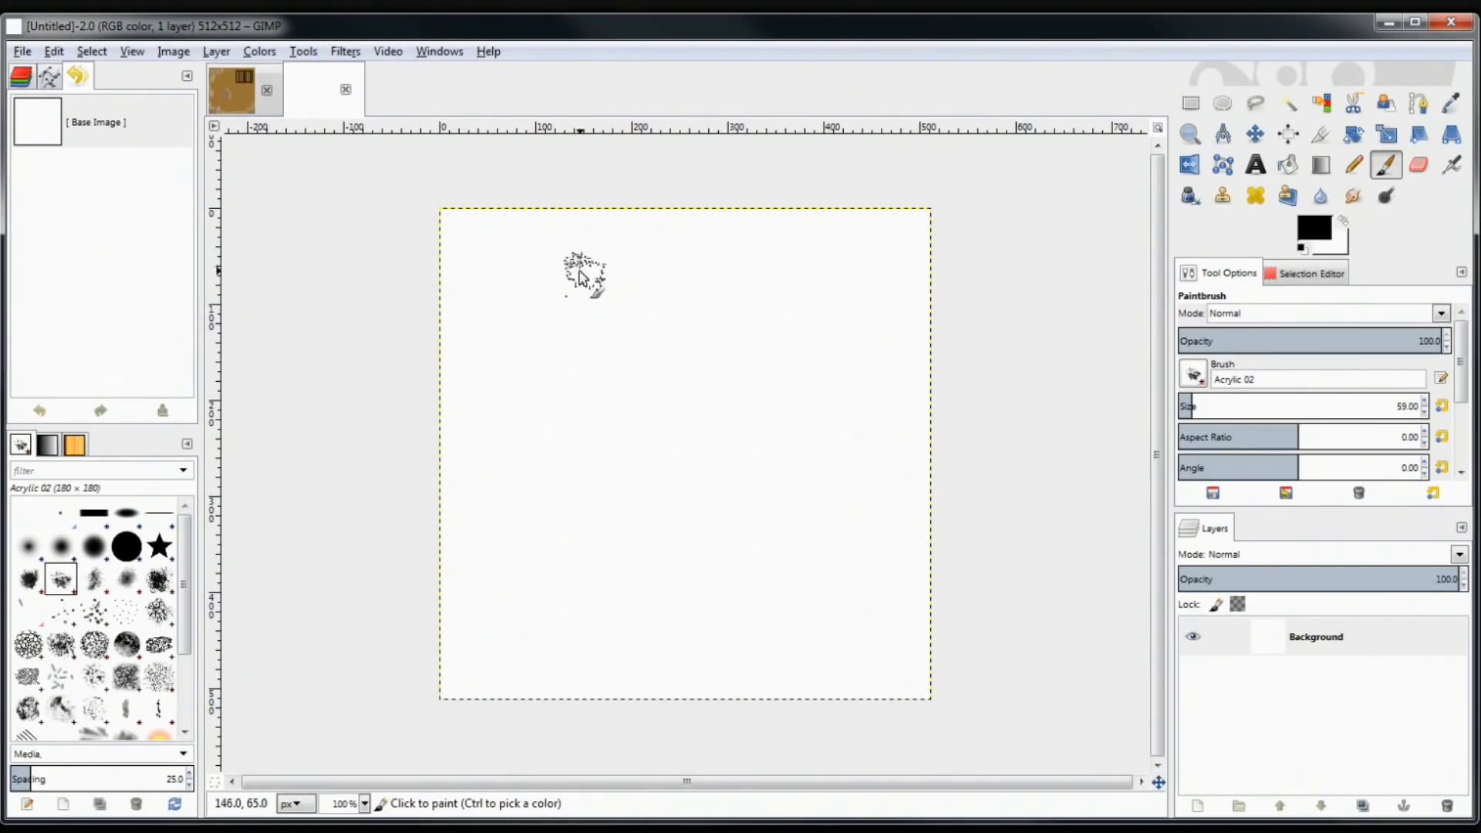
# Flip between the cardboard box and blank Untitled image tabs
pyautogui.click(228, 104)
pyautogui.click(305, 95)
pyautogui.click(241, 88)
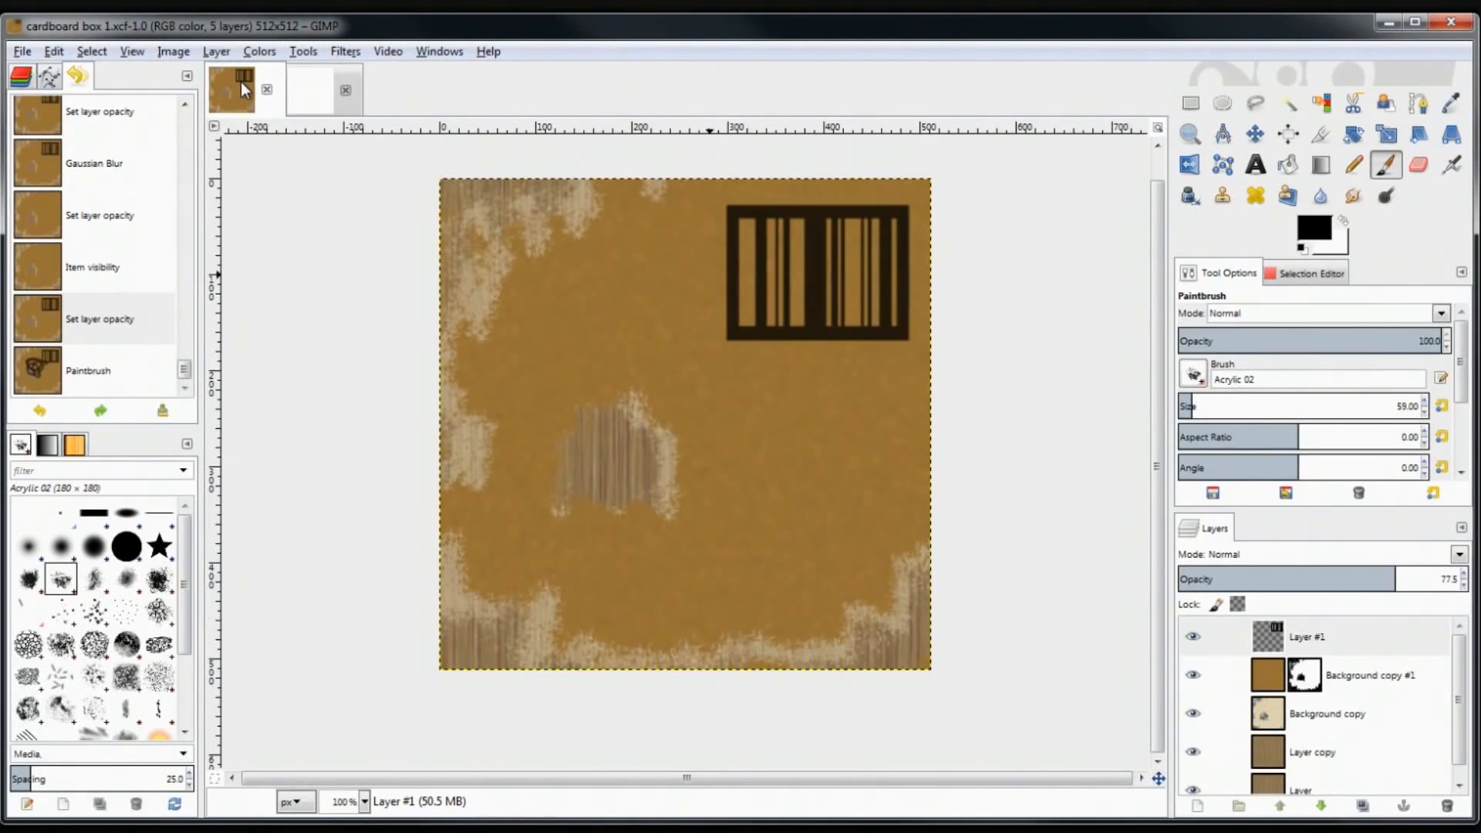
pyautogui.click(313, 89)
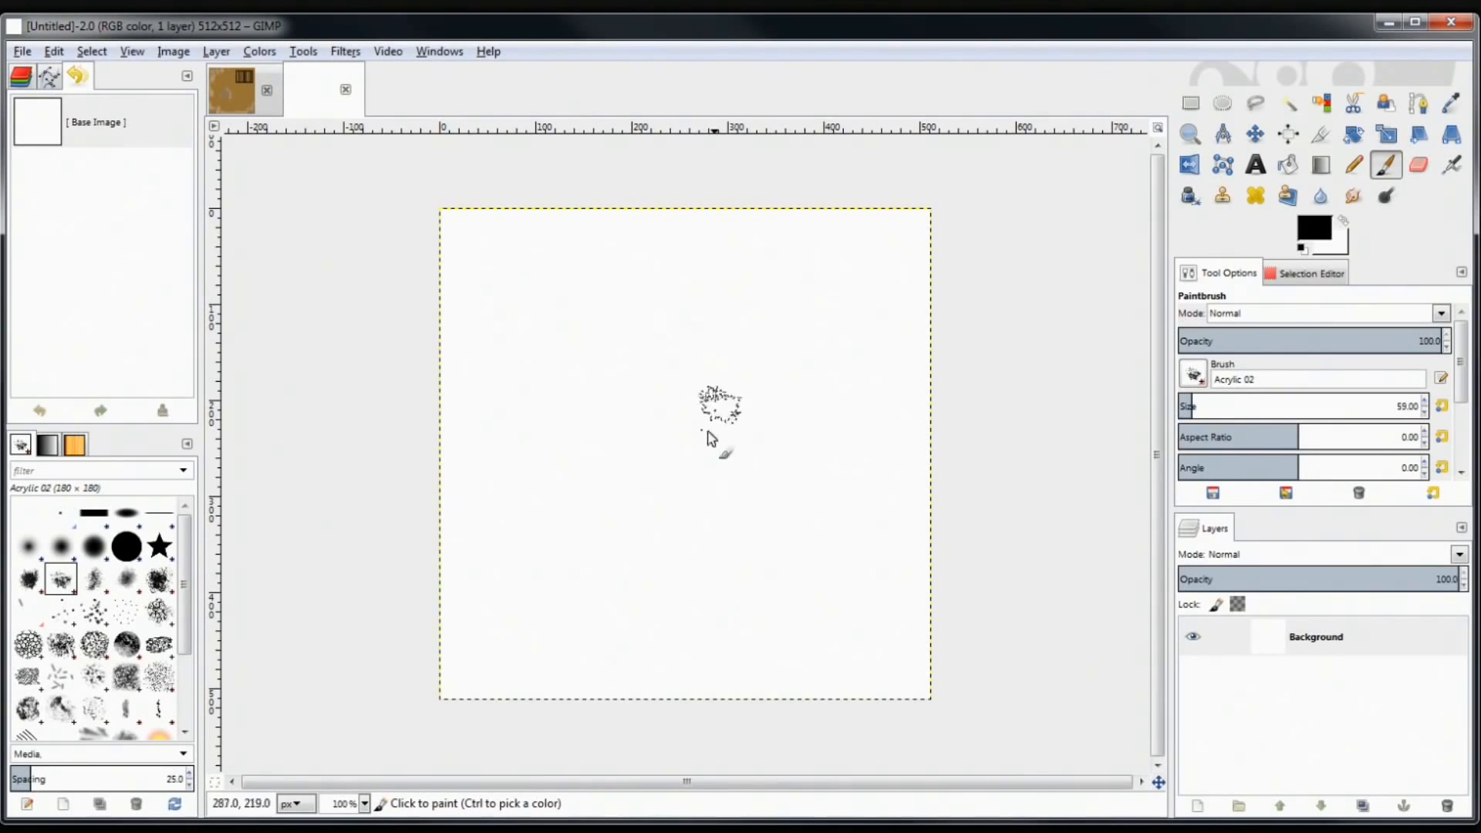
# Turn off Single-Window Mode and move the image windows and tools/layers dock on screen
pyautogui.click(438, 52)
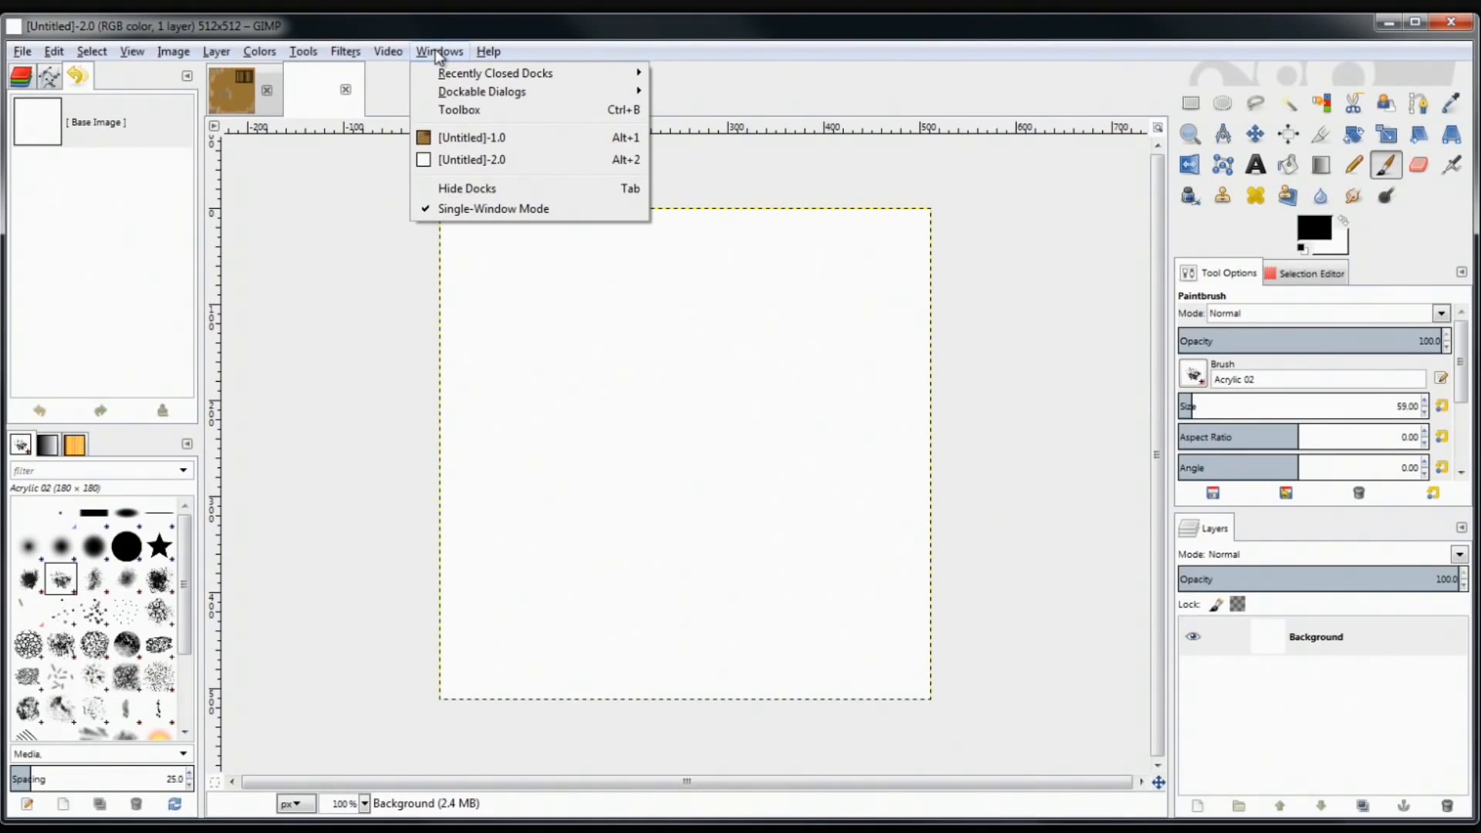
pyautogui.click(516, 209)
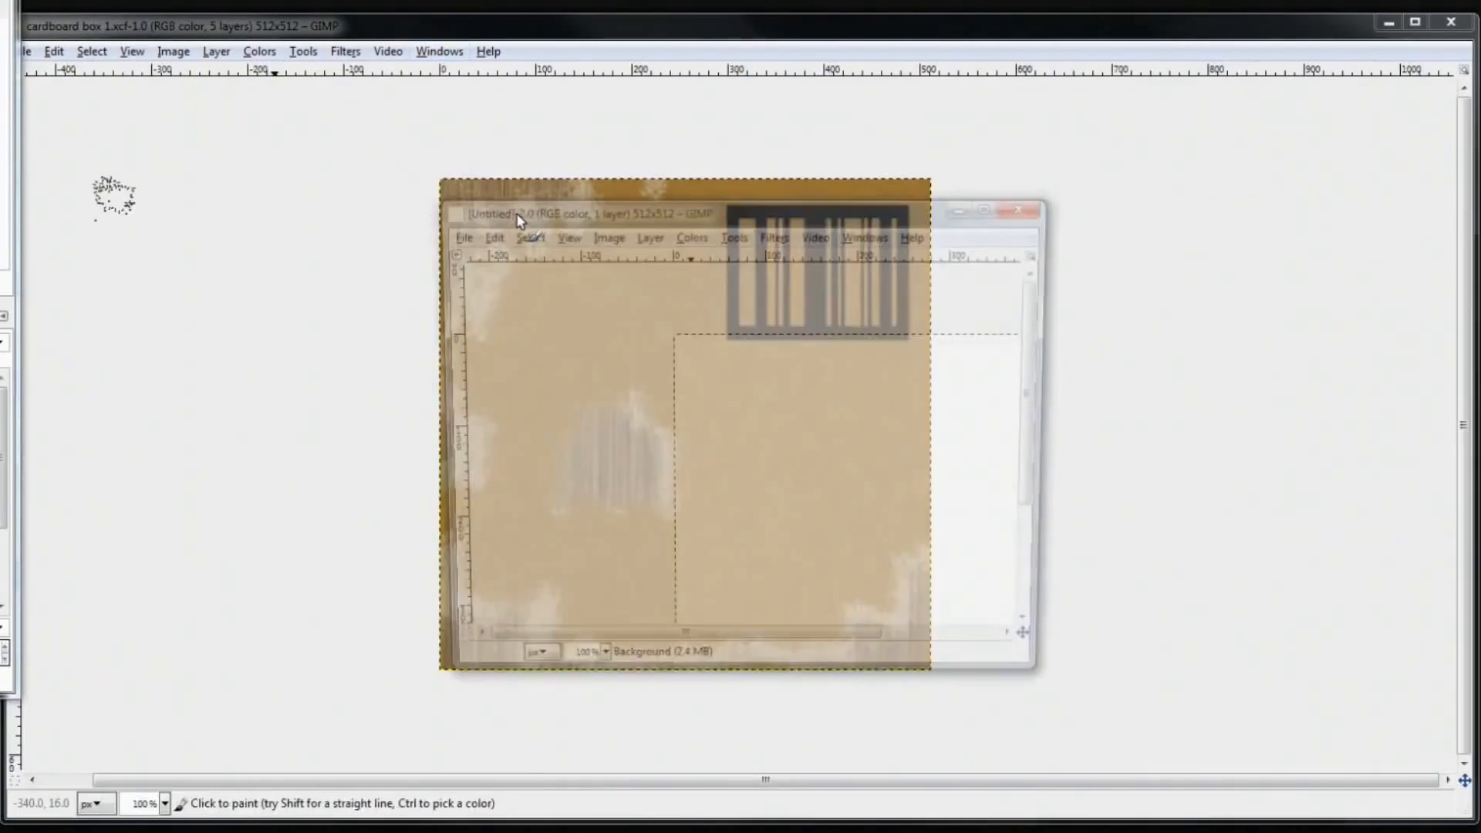
pyautogui.moveTo(745, 216); pyautogui.dragTo(623, 120)
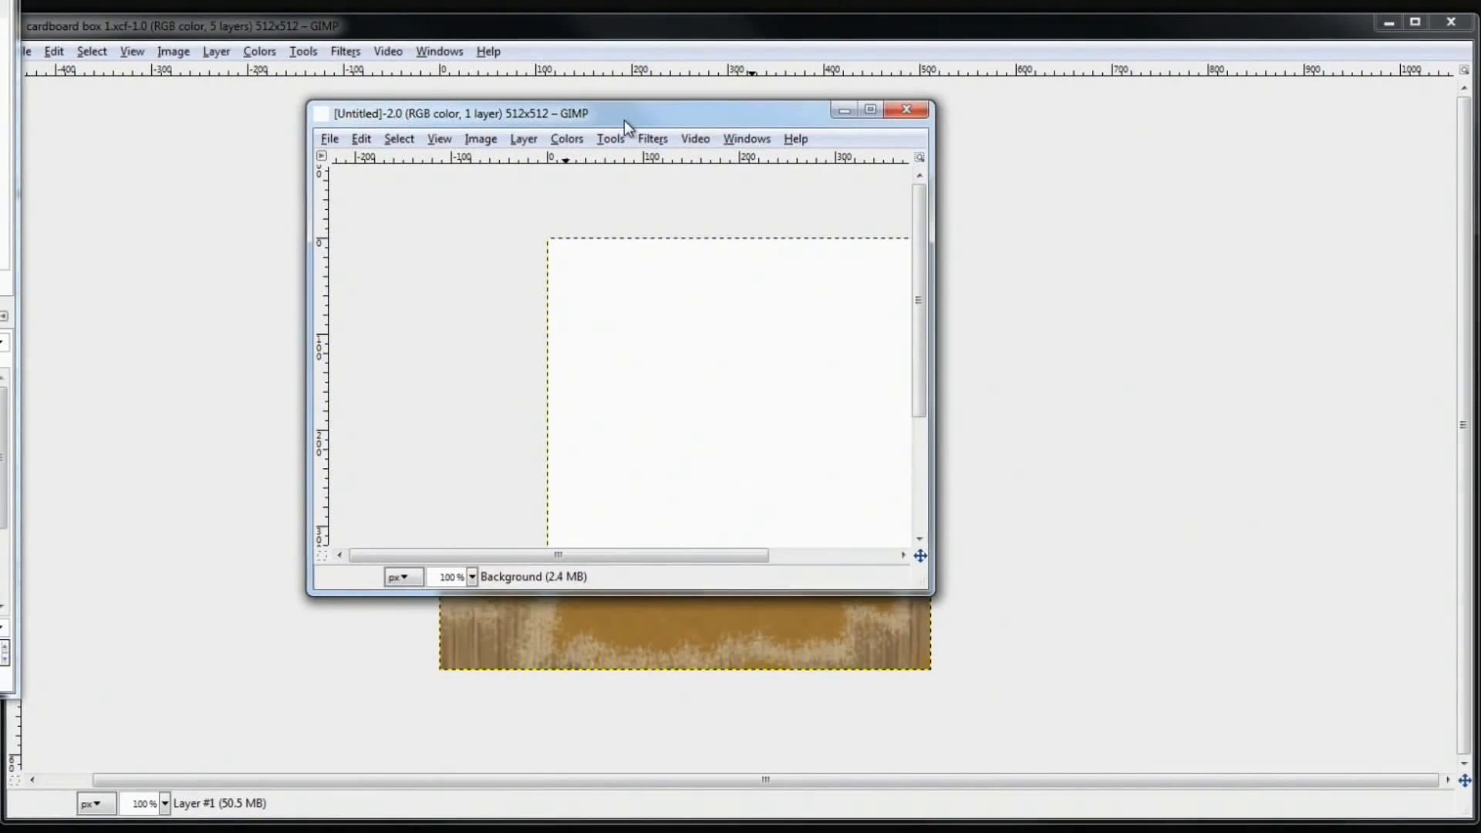
pyautogui.moveTo(1207, 32); pyautogui.dragTo(1260, 0)
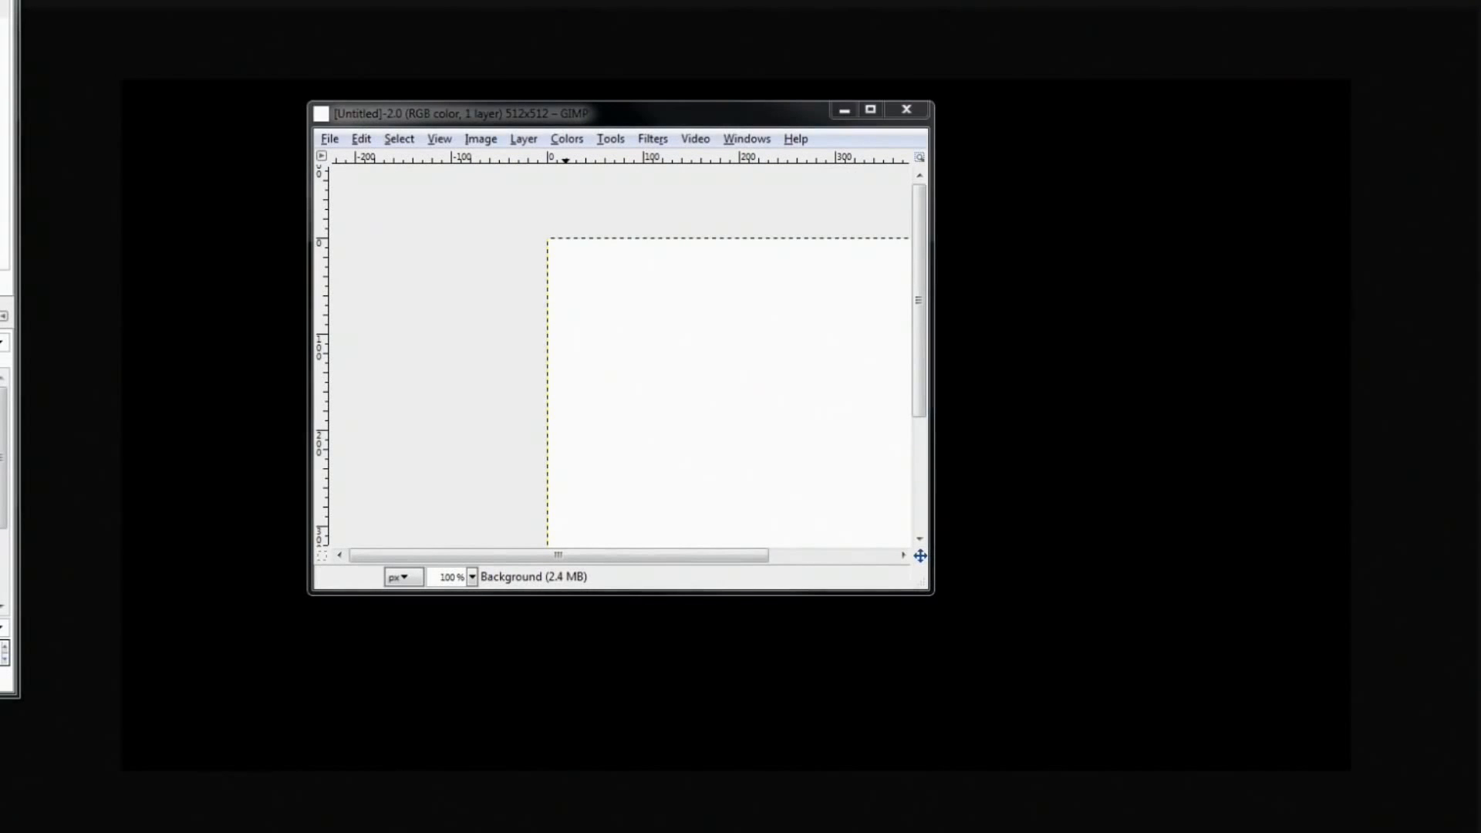
pyautogui.moveTo(1480, 231); pyautogui.dragTo(1266, 24)
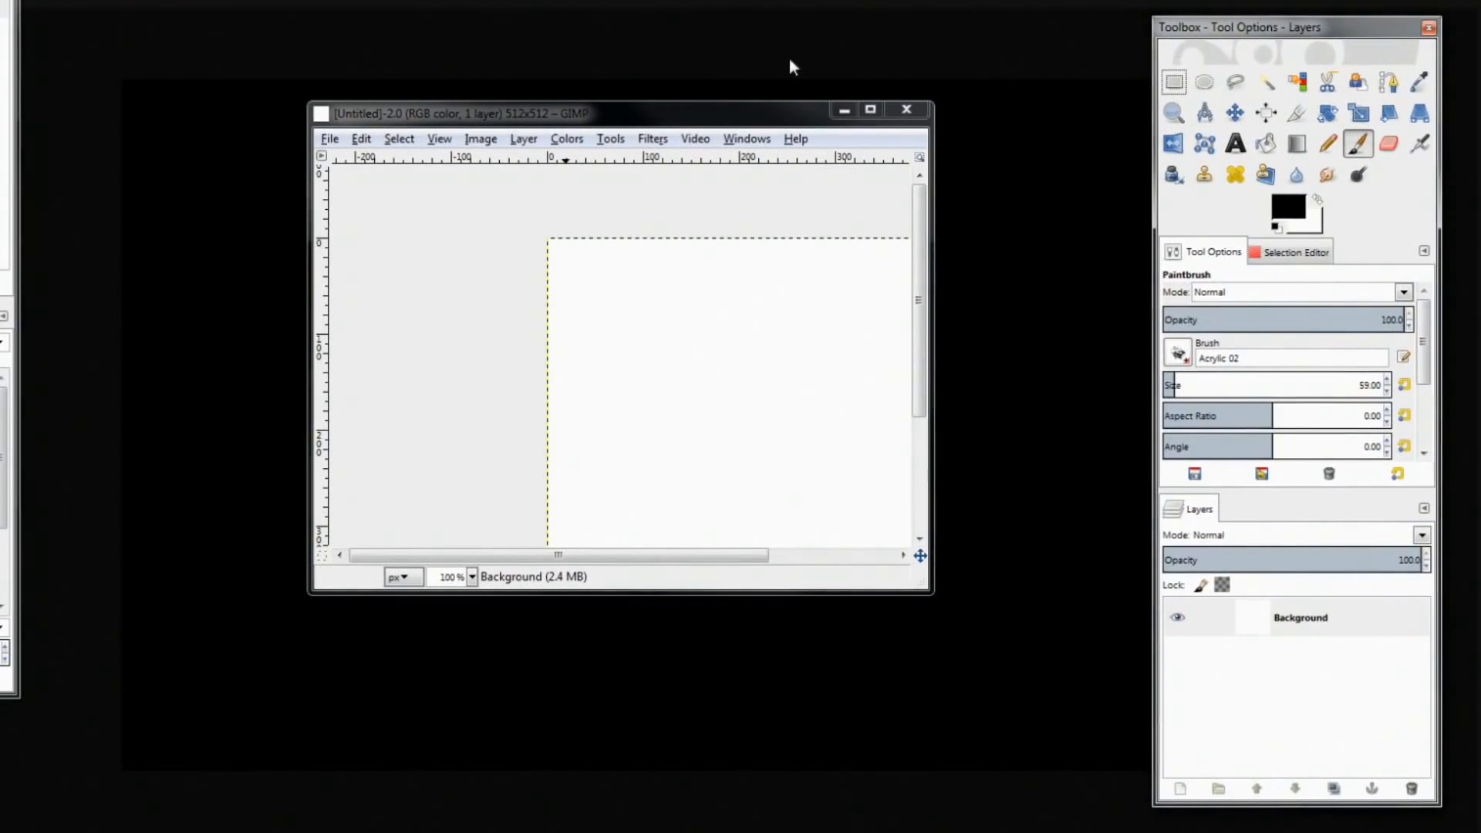
# Reposition and enlarge the blank image window, then re-enable Single-Window Mode
pyautogui.moveTo(610, 106); pyautogui.dragTo(771, 85)
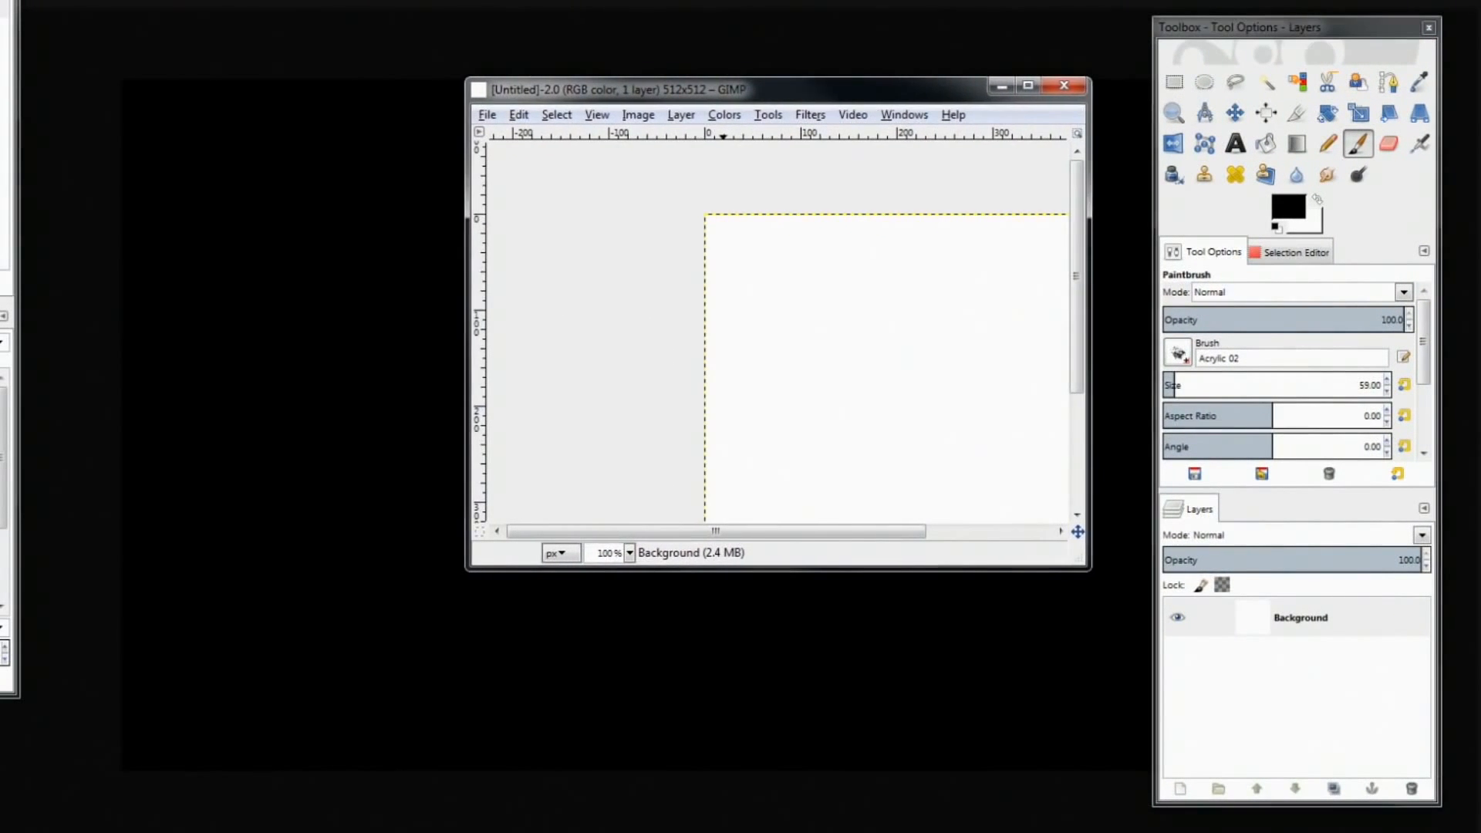
pyautogui.moveTo(0, 15)
pyautogui.mouseDown()
pyautogui.moveTo(267, 35)
pyautogui.moveTo(116, 30)
pyautogui.mouseUp()
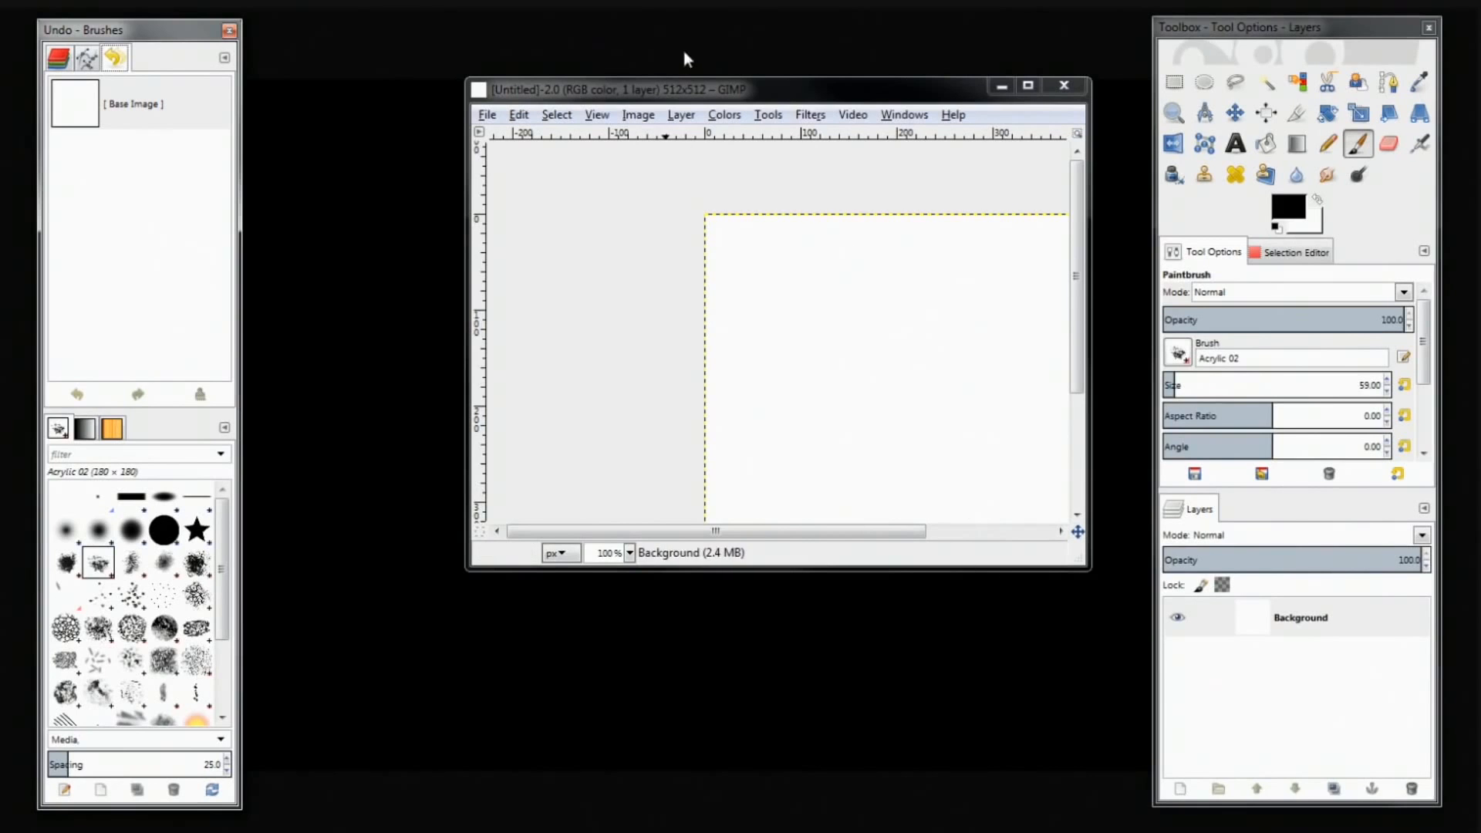
pyautogui.moveTo(704, 91); pyautogui.dragTo(492, 41)
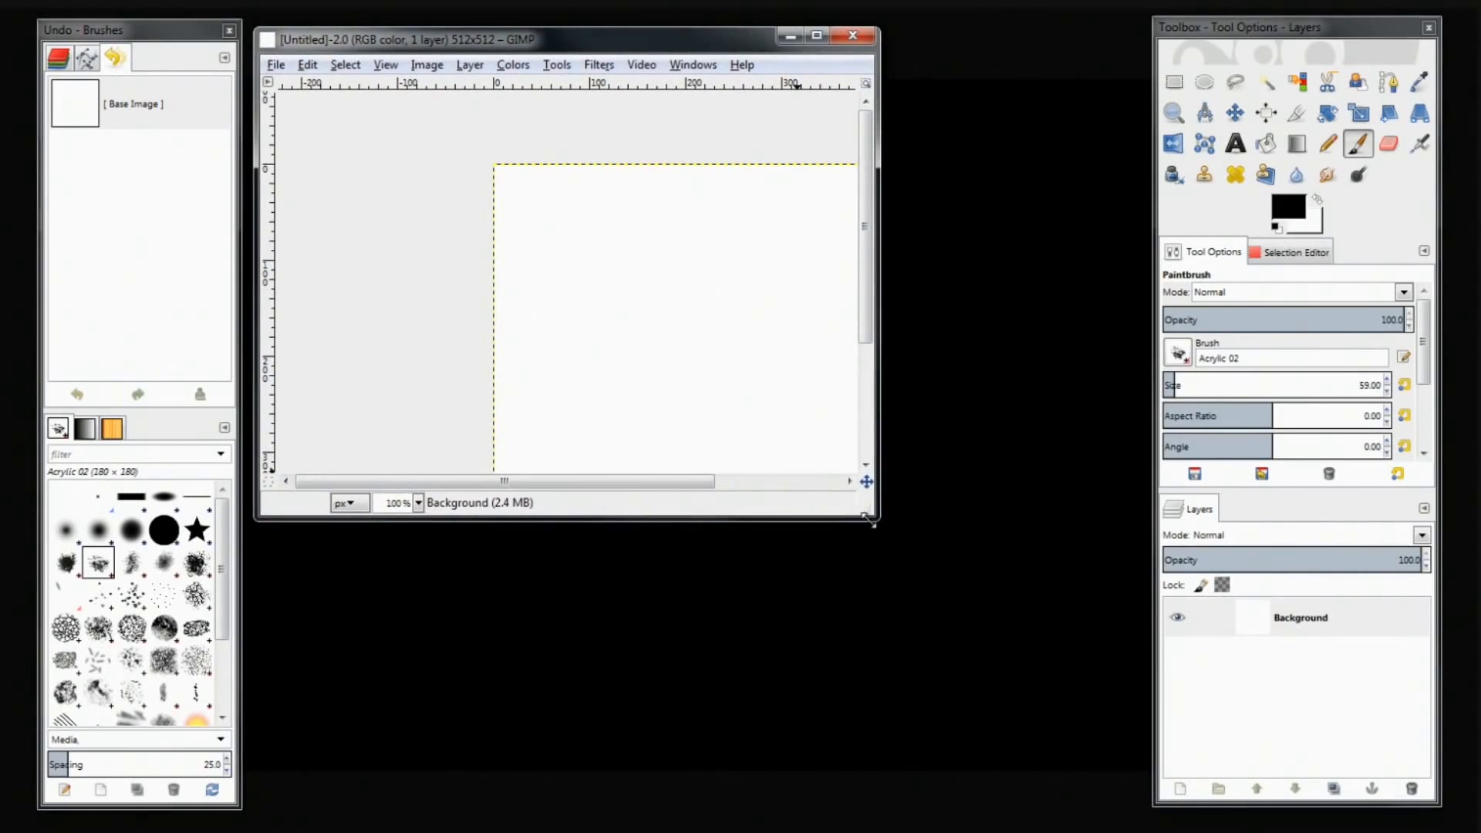
pyautogui.moveTo(873, 521); pyautogui.dragTo(1080, 719)
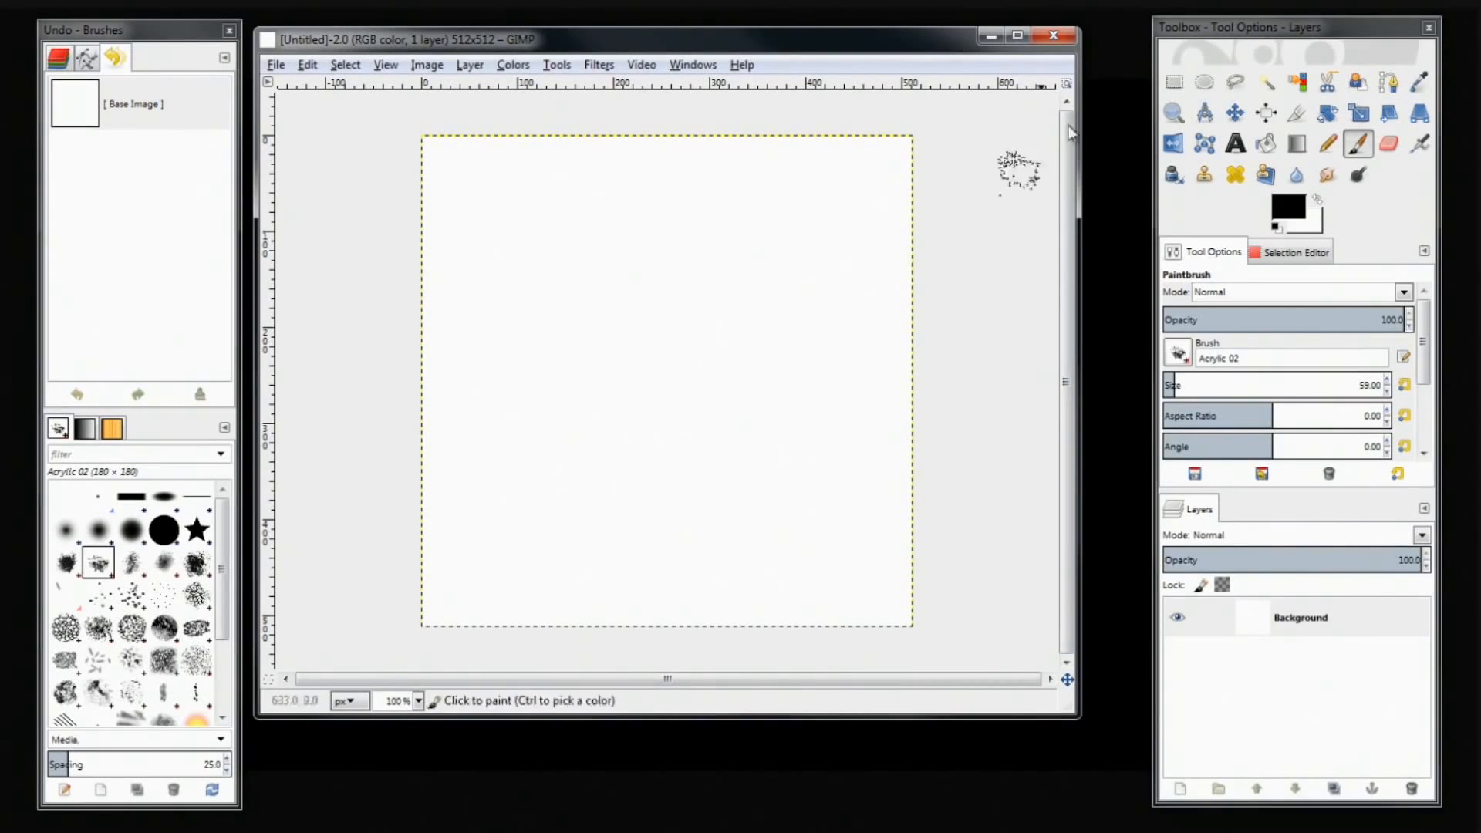
pyautogui.moveTo(1268, 23); pyautogui.dragTo(1302, 46)
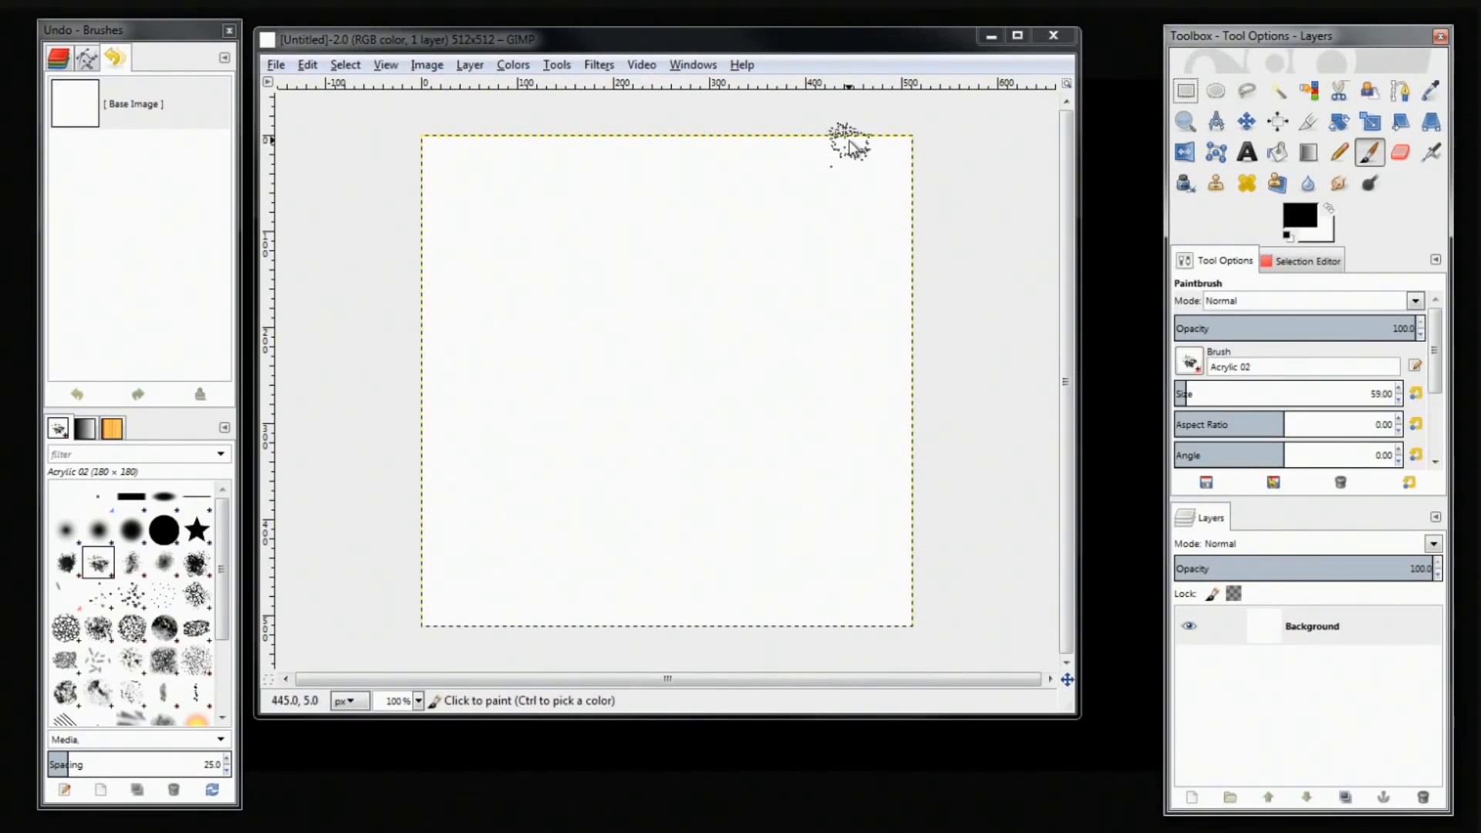
pyautogui.moveTo(434, 36); pyautogui.dragTo(475, 38)
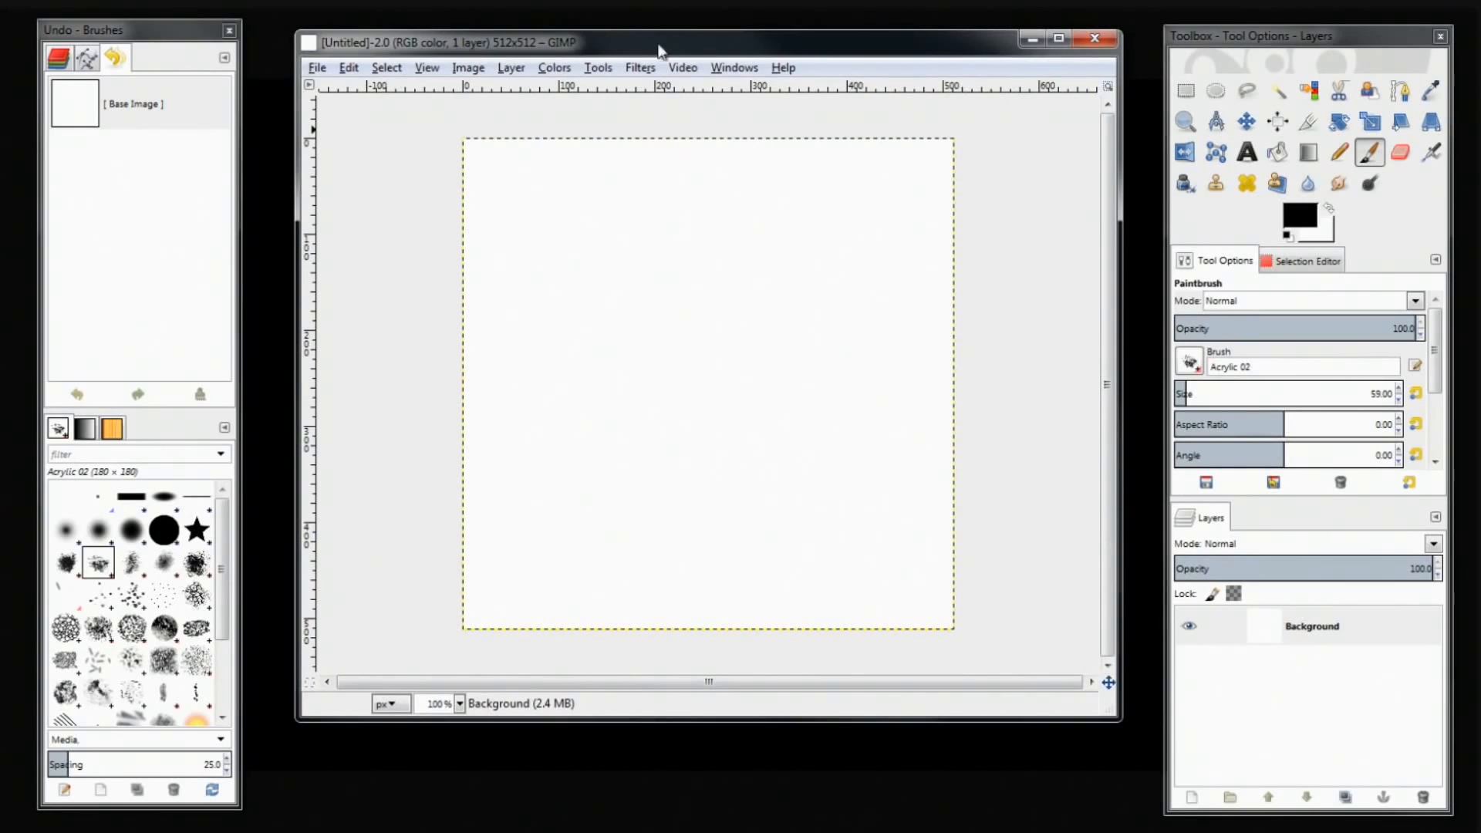
pyautogui.click(735, 68)
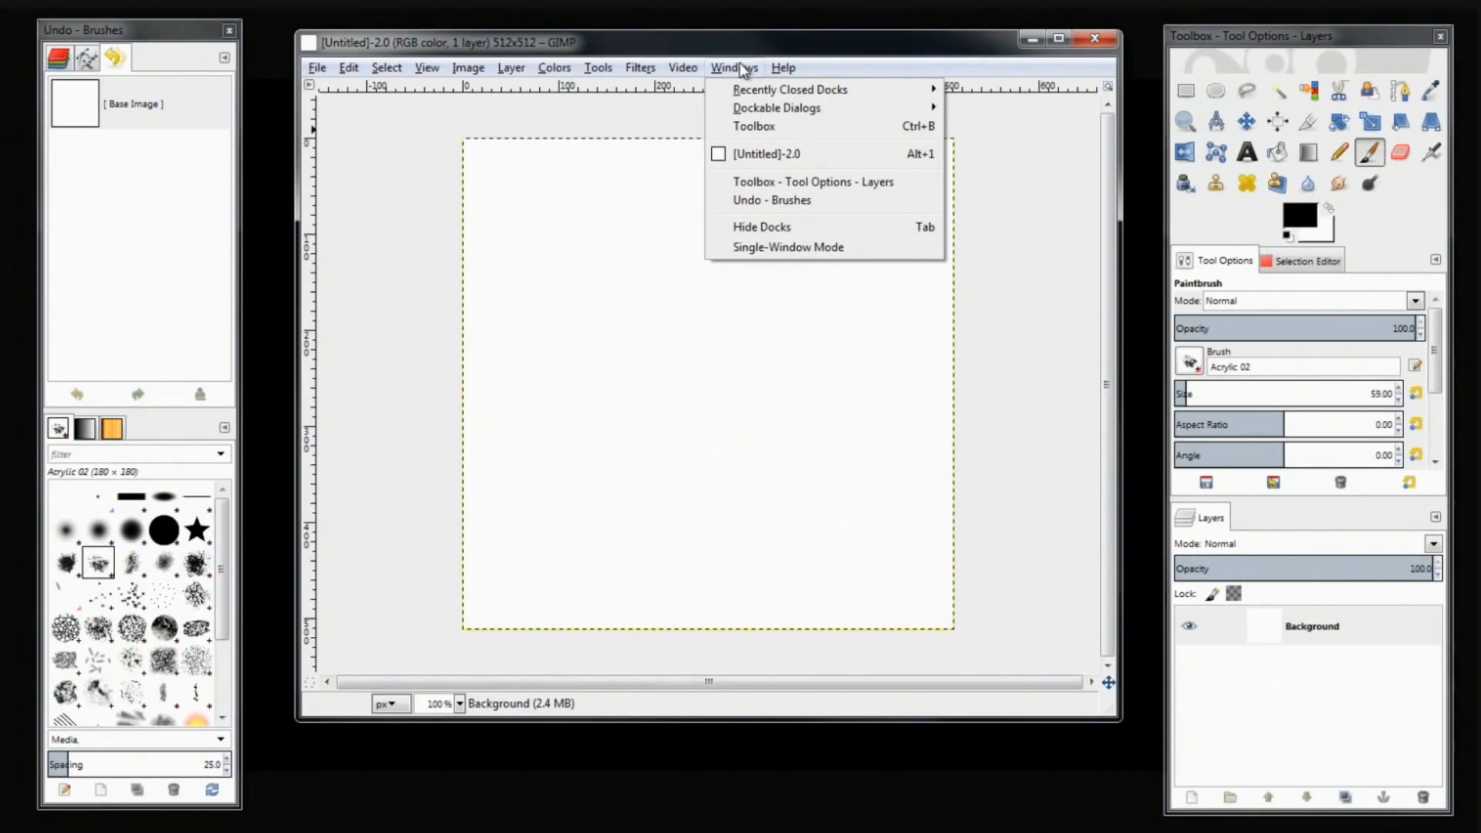
pyautogui.click(782, 247)
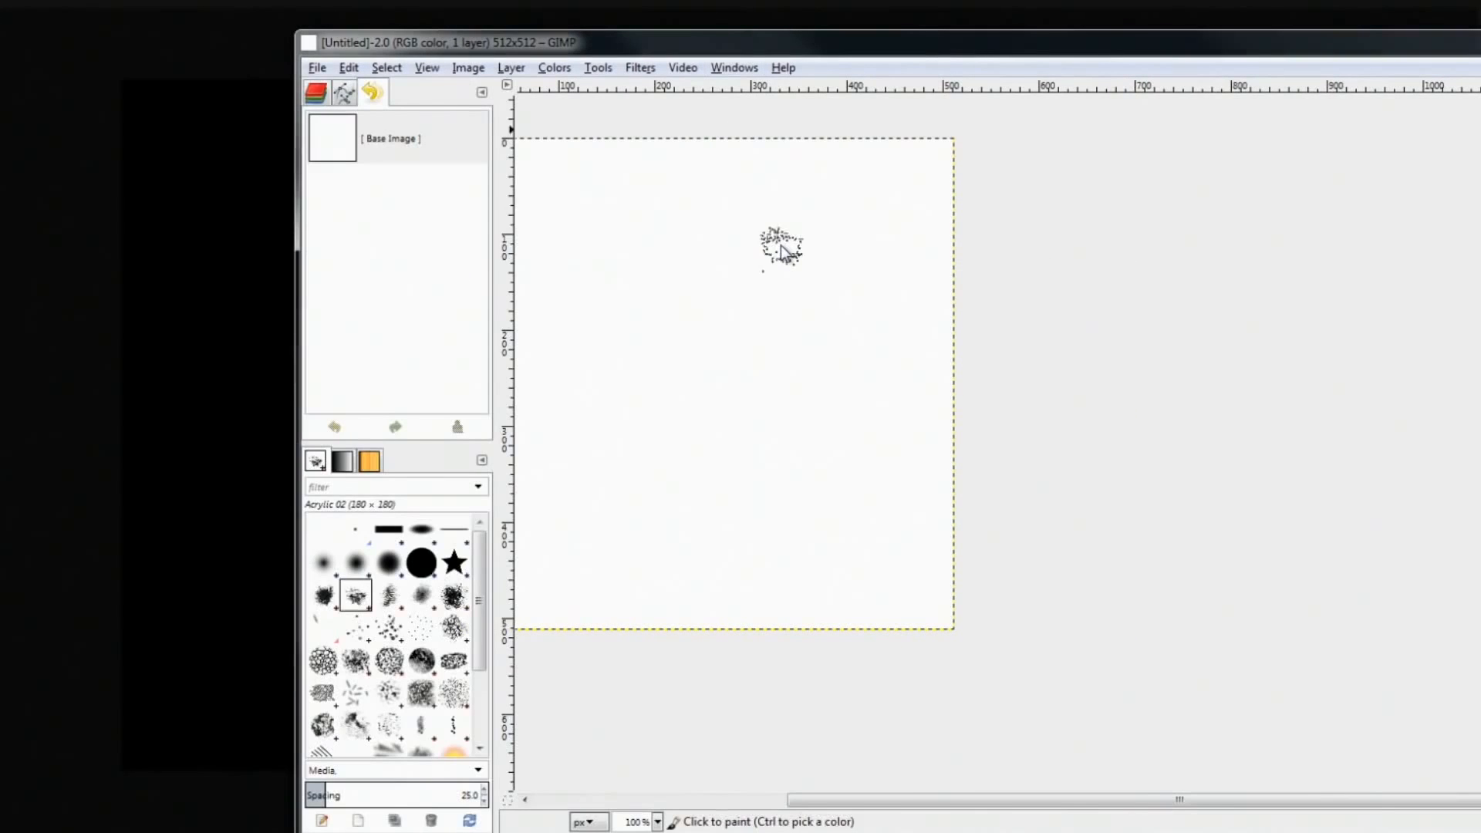
# Widen the tools/options dock and give the re-docked Layers list more height
pyautogui.moveTo(803, 47); pyautogui.dragTo(513, 28)
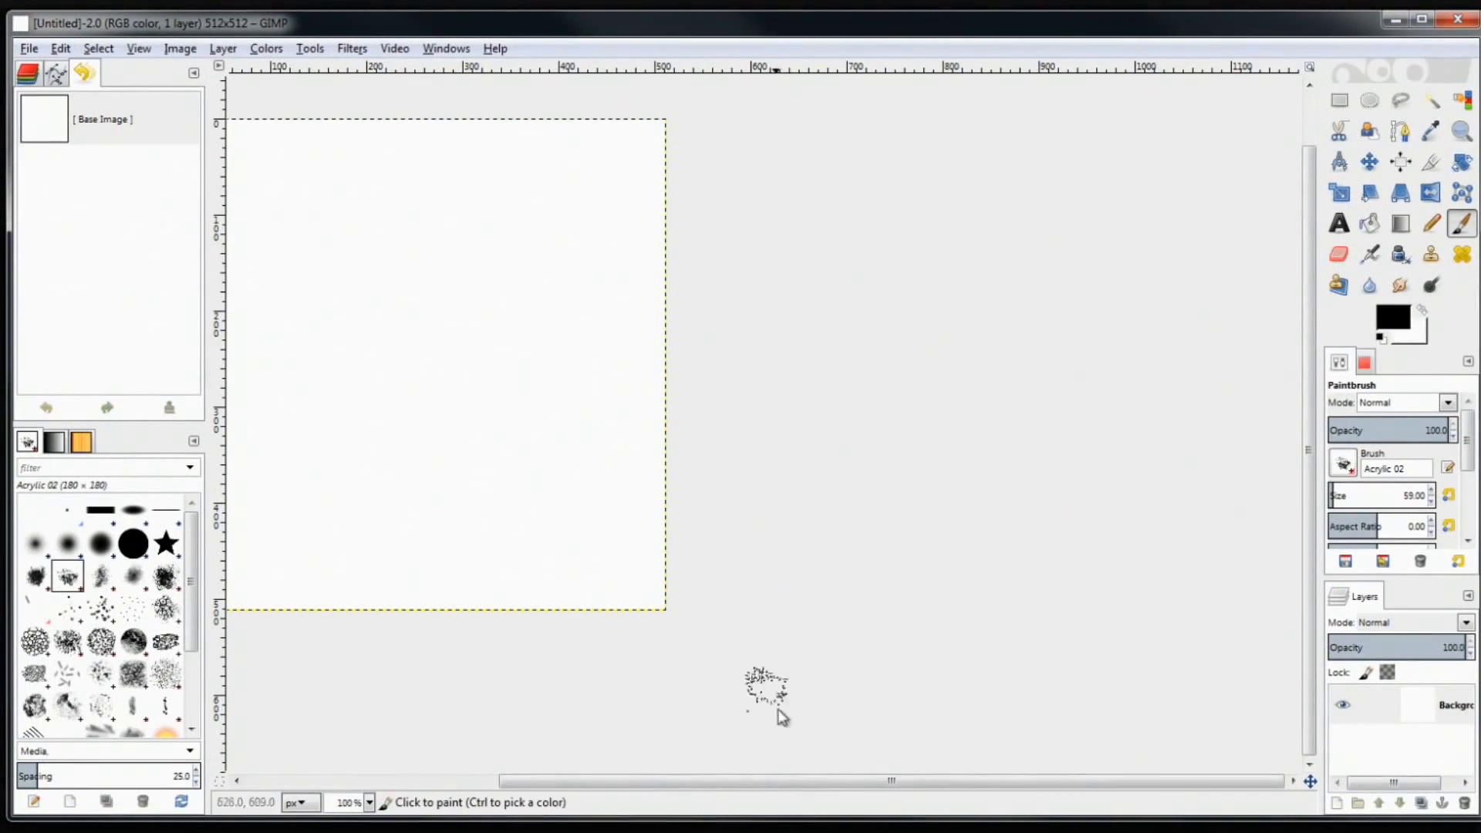
pyautogui.moveTo(765, 781); pyautogui.dragTo(500, 785)
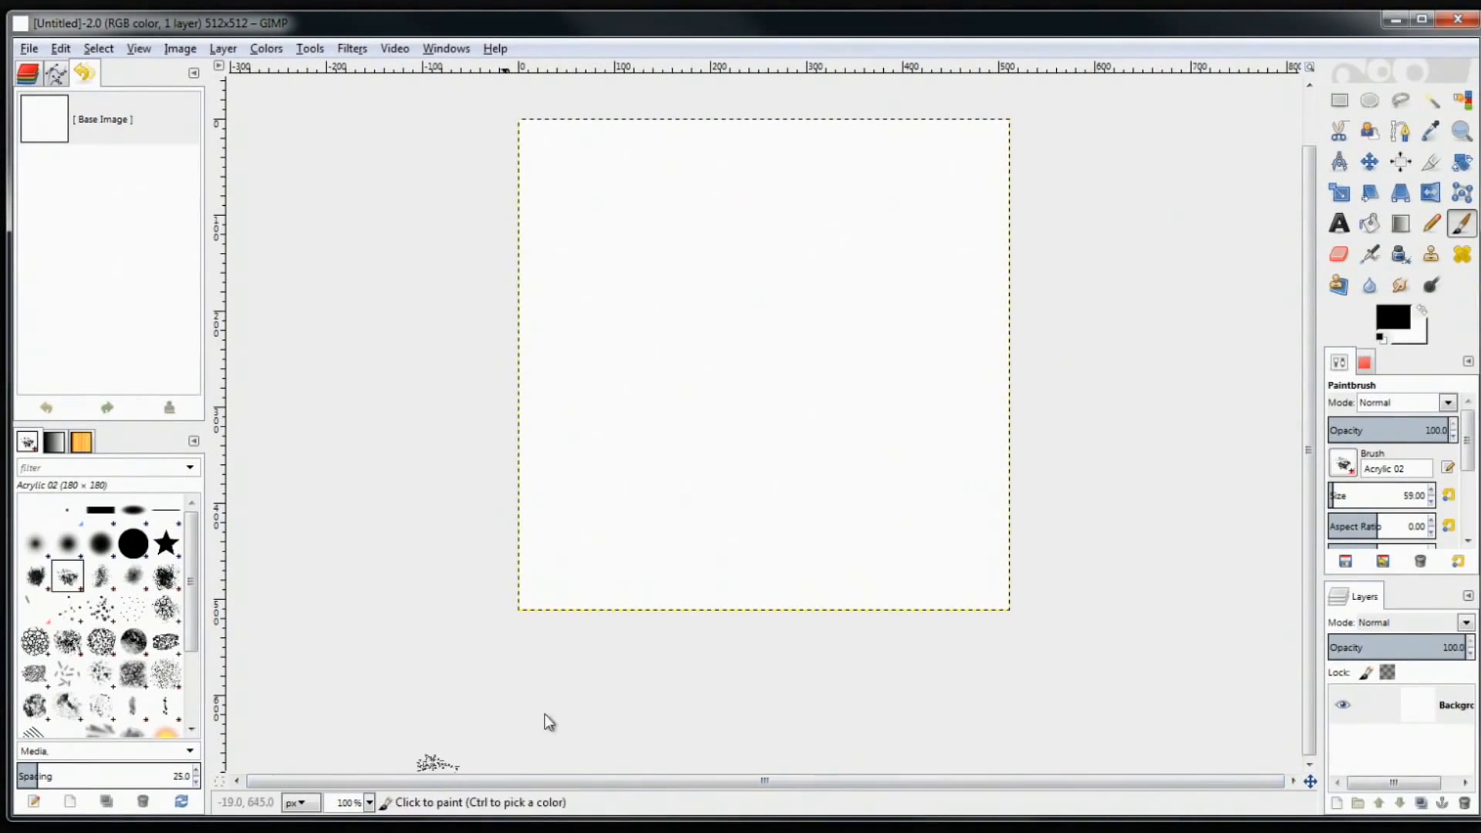
pyautogui.scroll(2, 976, 423)
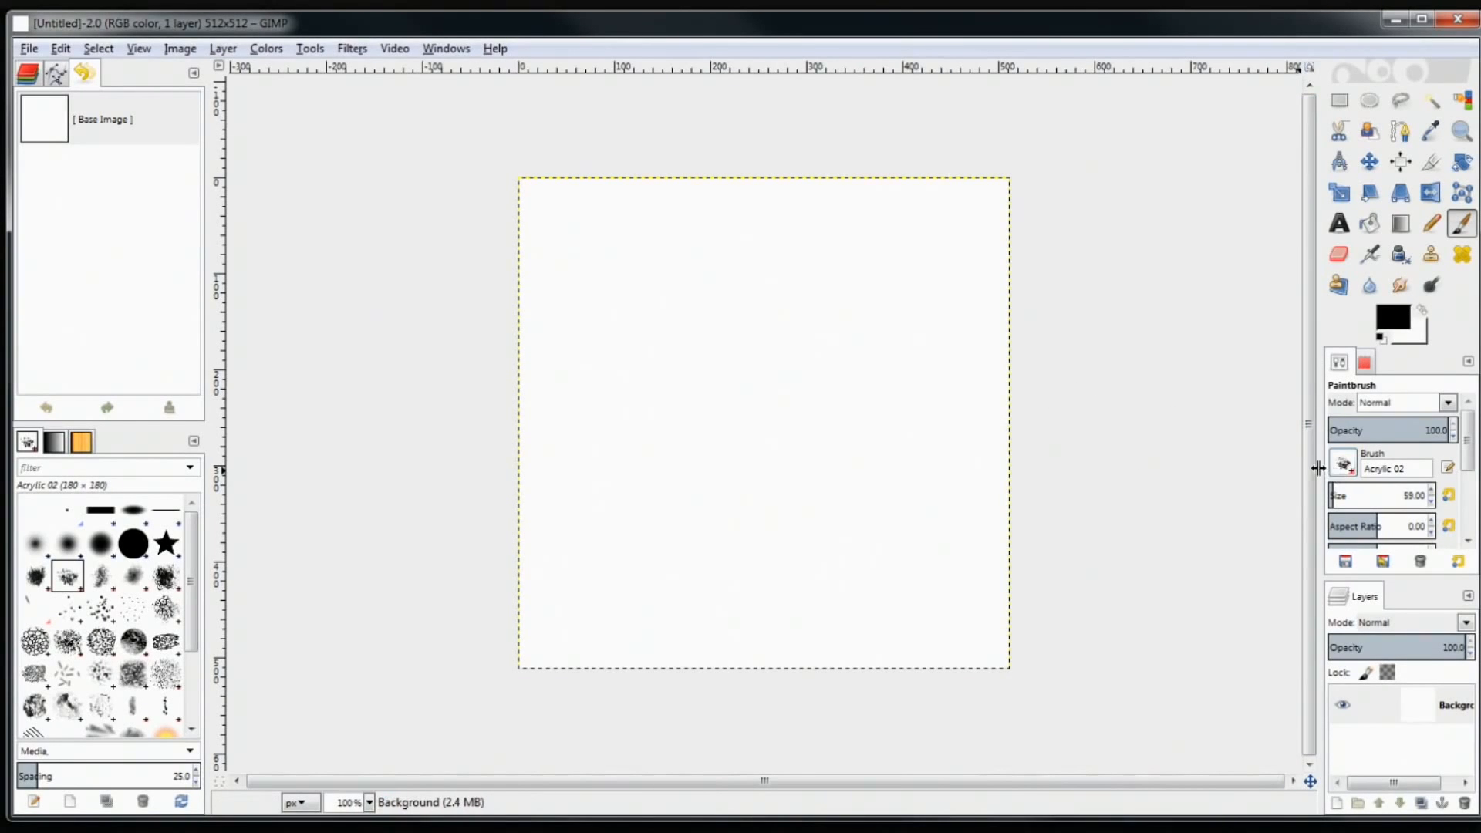
pyautogui.moveTo(1318, 468); pyautogui.dragTo(1200, 467)
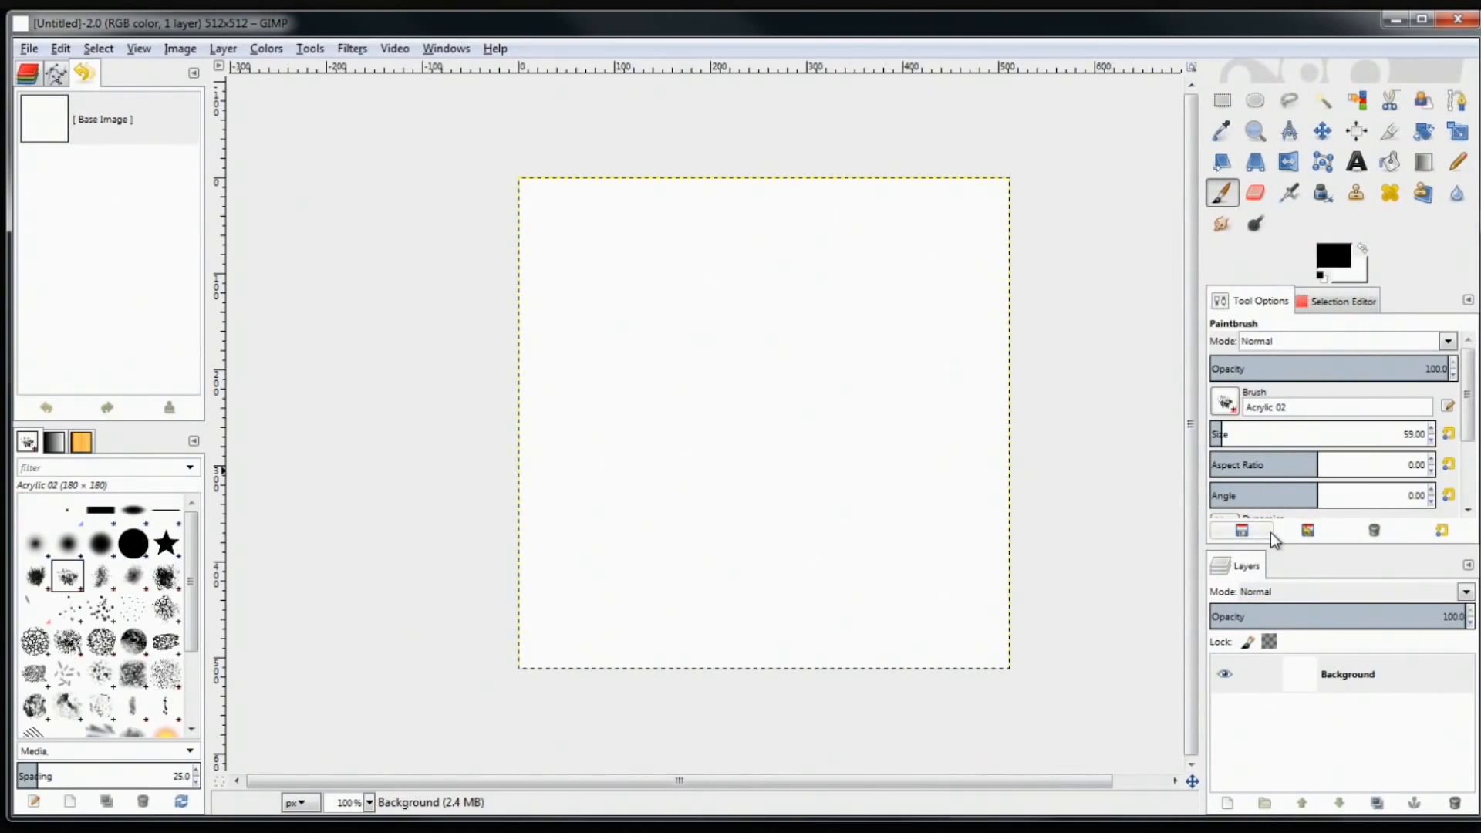
pyautogui.moveTo(1286, 547); pyautogui.dragTo(1286, 497)
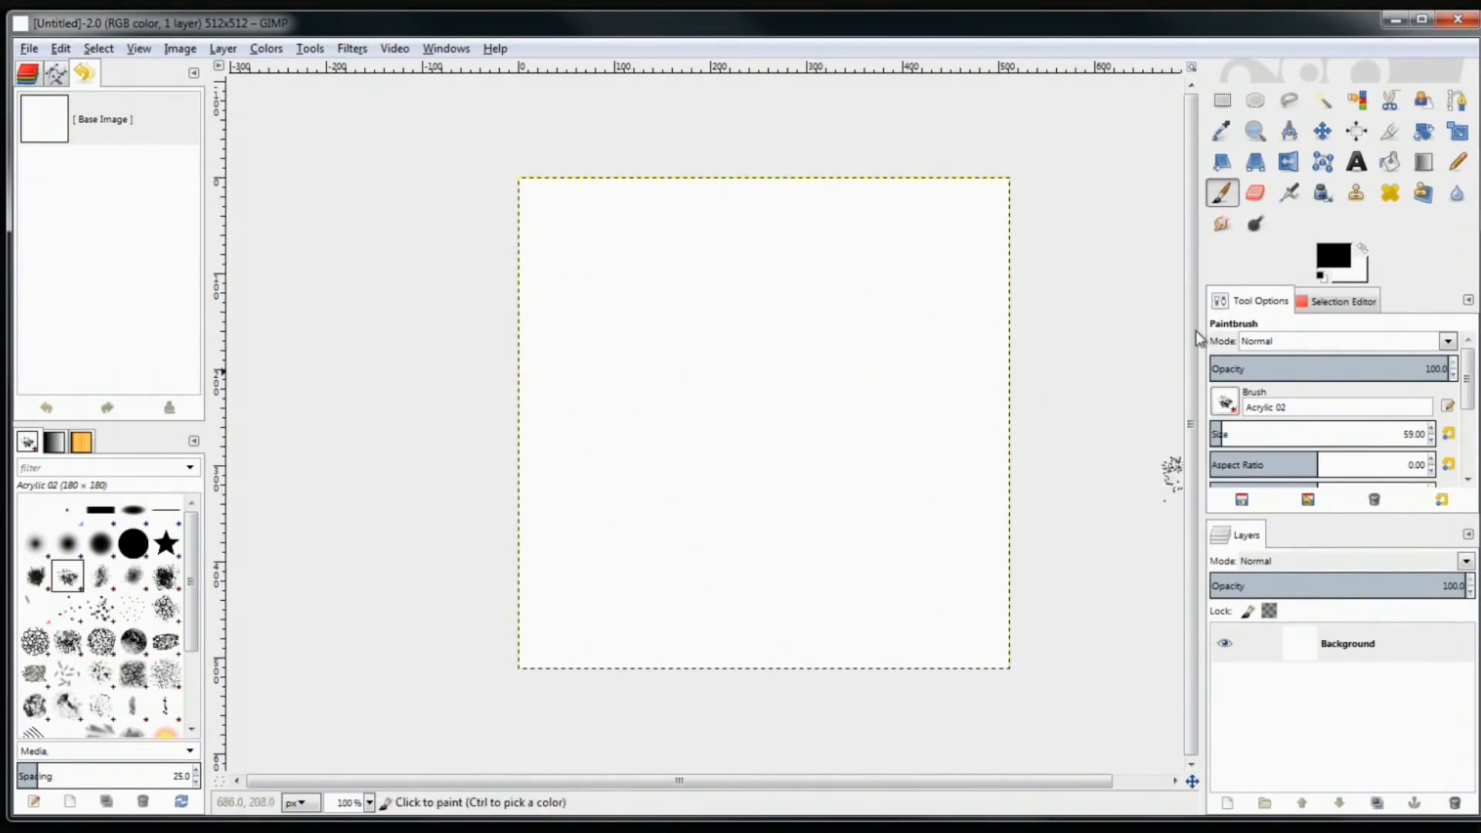
pyautogui.moveTo(1251, 544); pyautogui.dragTo(1095, 423)
pyautogui.moveTo(1087, 278); pyautogui.dragTo(1255, 819)
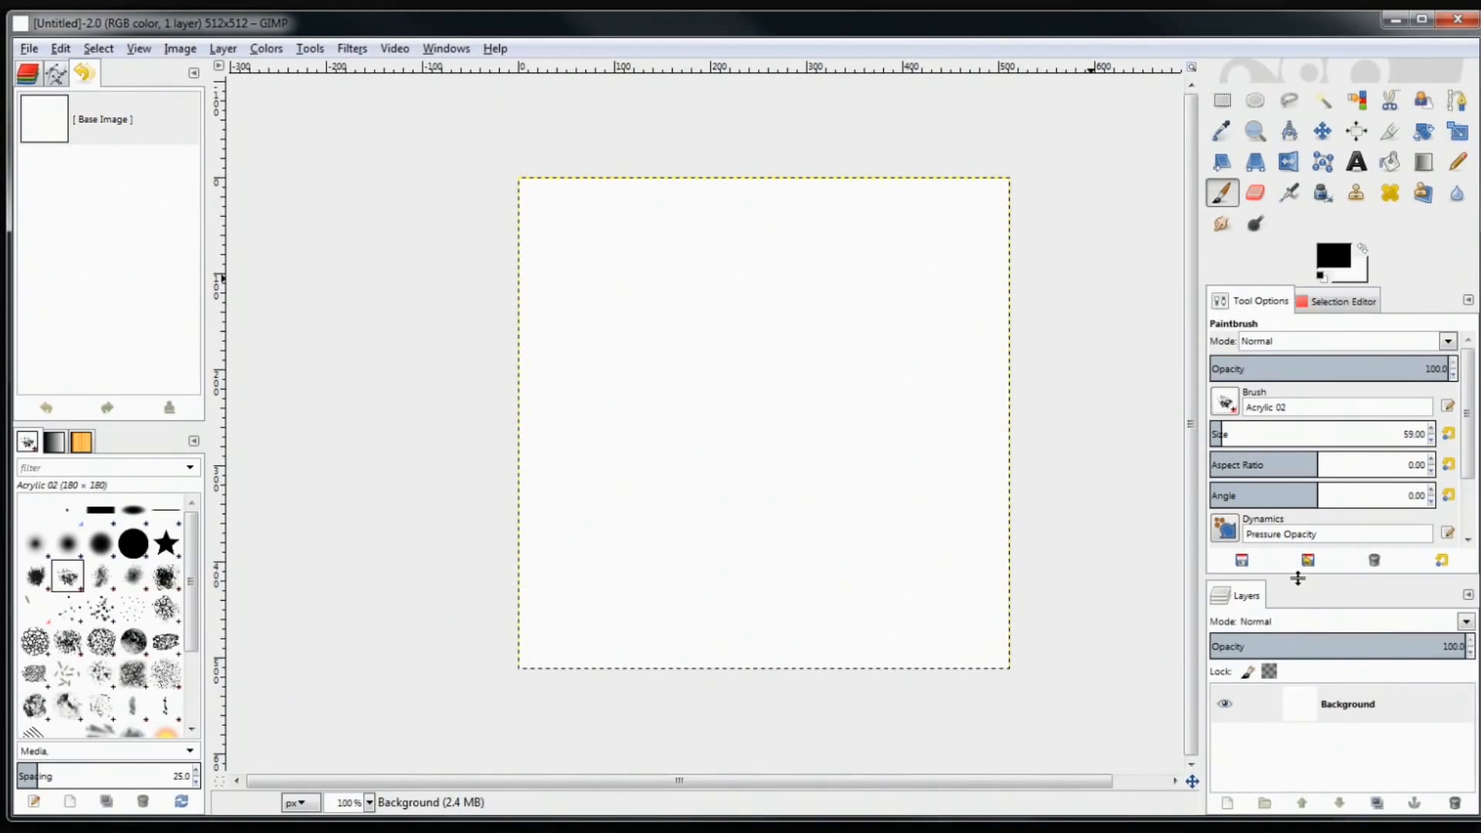
pyautogui.moveTo(1298, 576); pyautogui.dragTo(1294, 462)
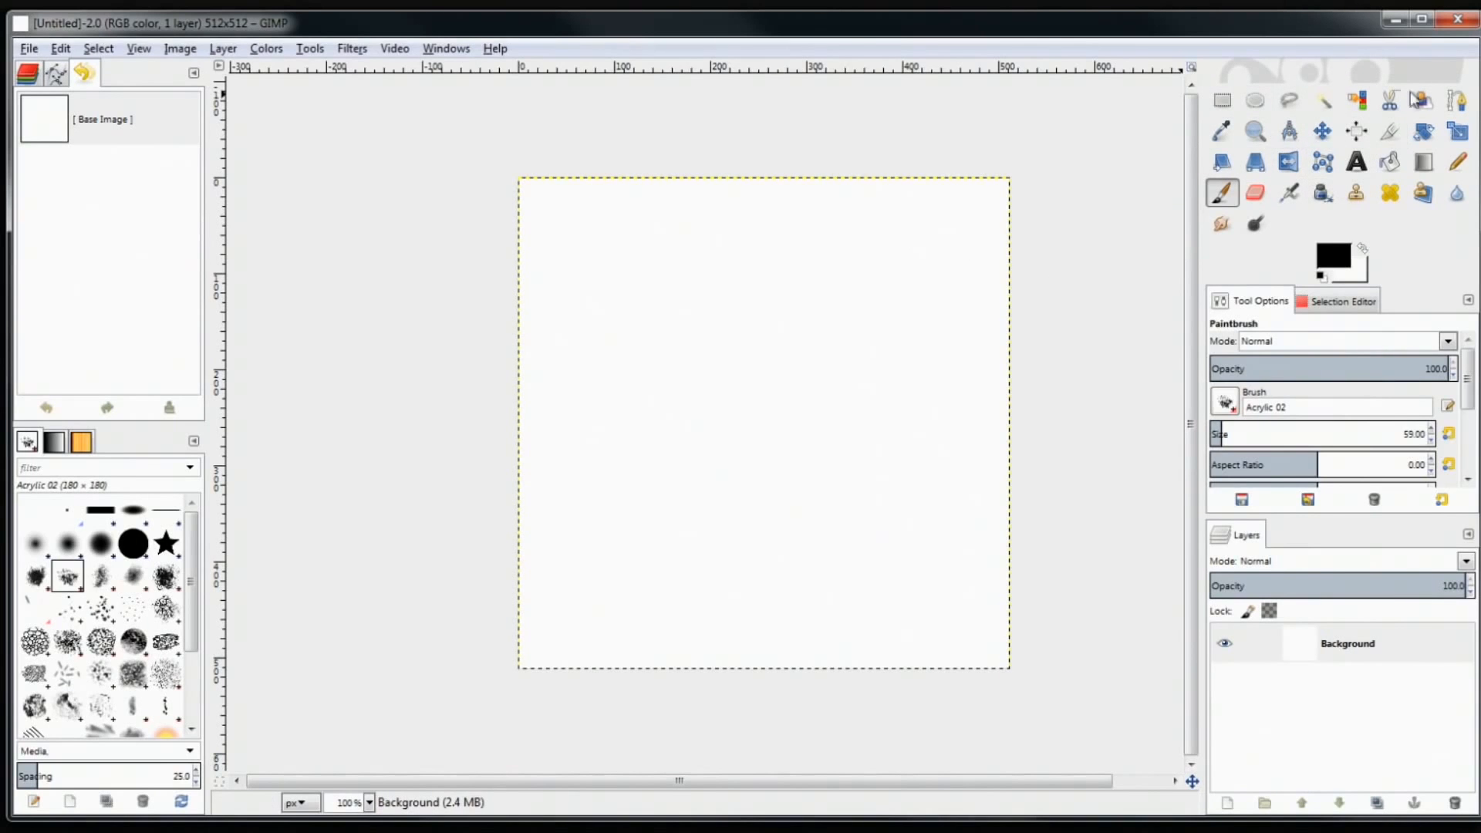
# Choose Rectangle Select, undo a test selection, and open the foreground colour picker showing 000000
pyautogui.click(1258, 193)
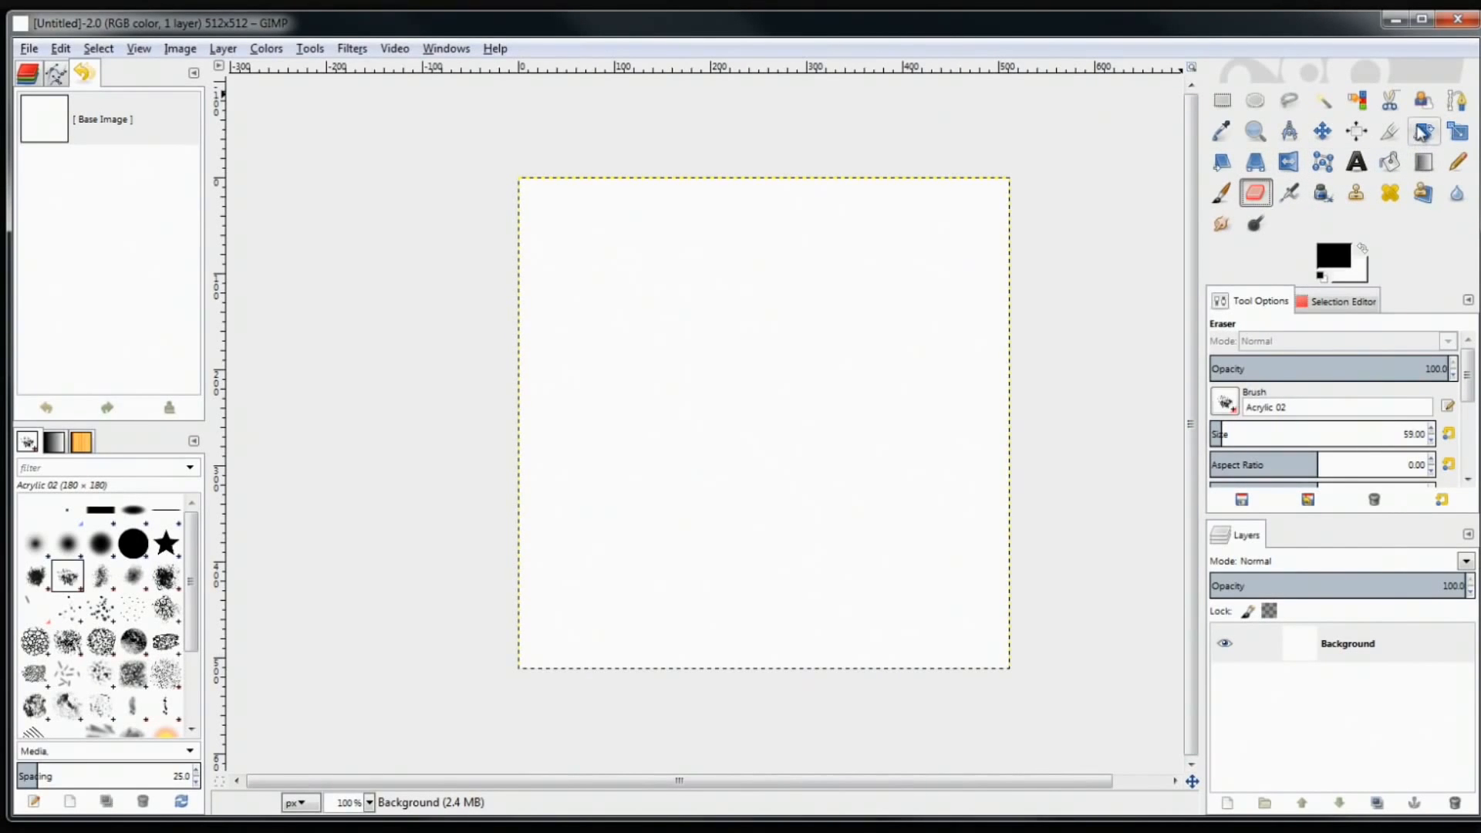
pyautogui.click(1458, 131)
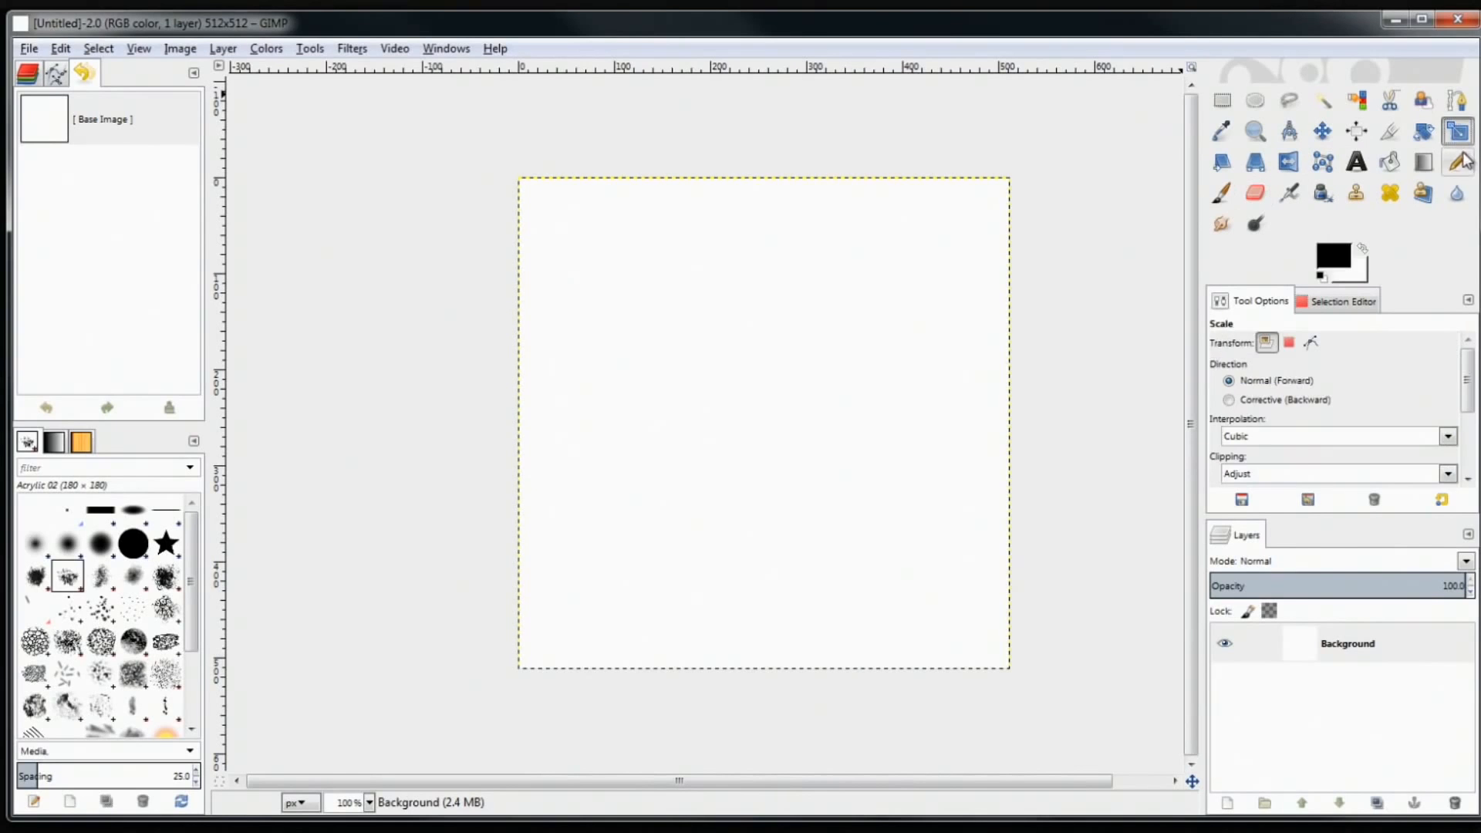
pyautogui.click(1223, 102)
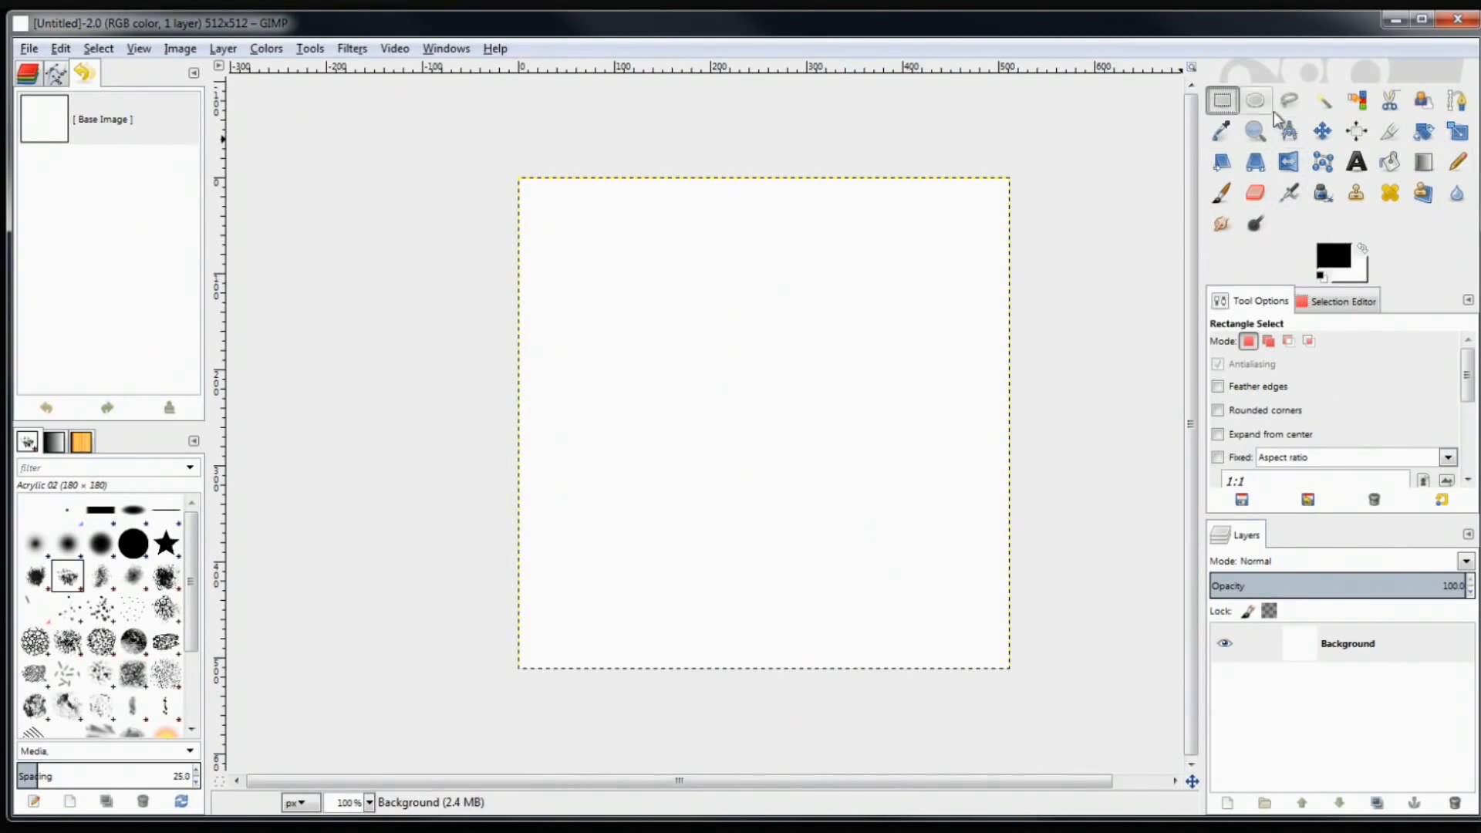
pyautogui.moveTo(928, 250); pyautogui.dragTo(728, 416)
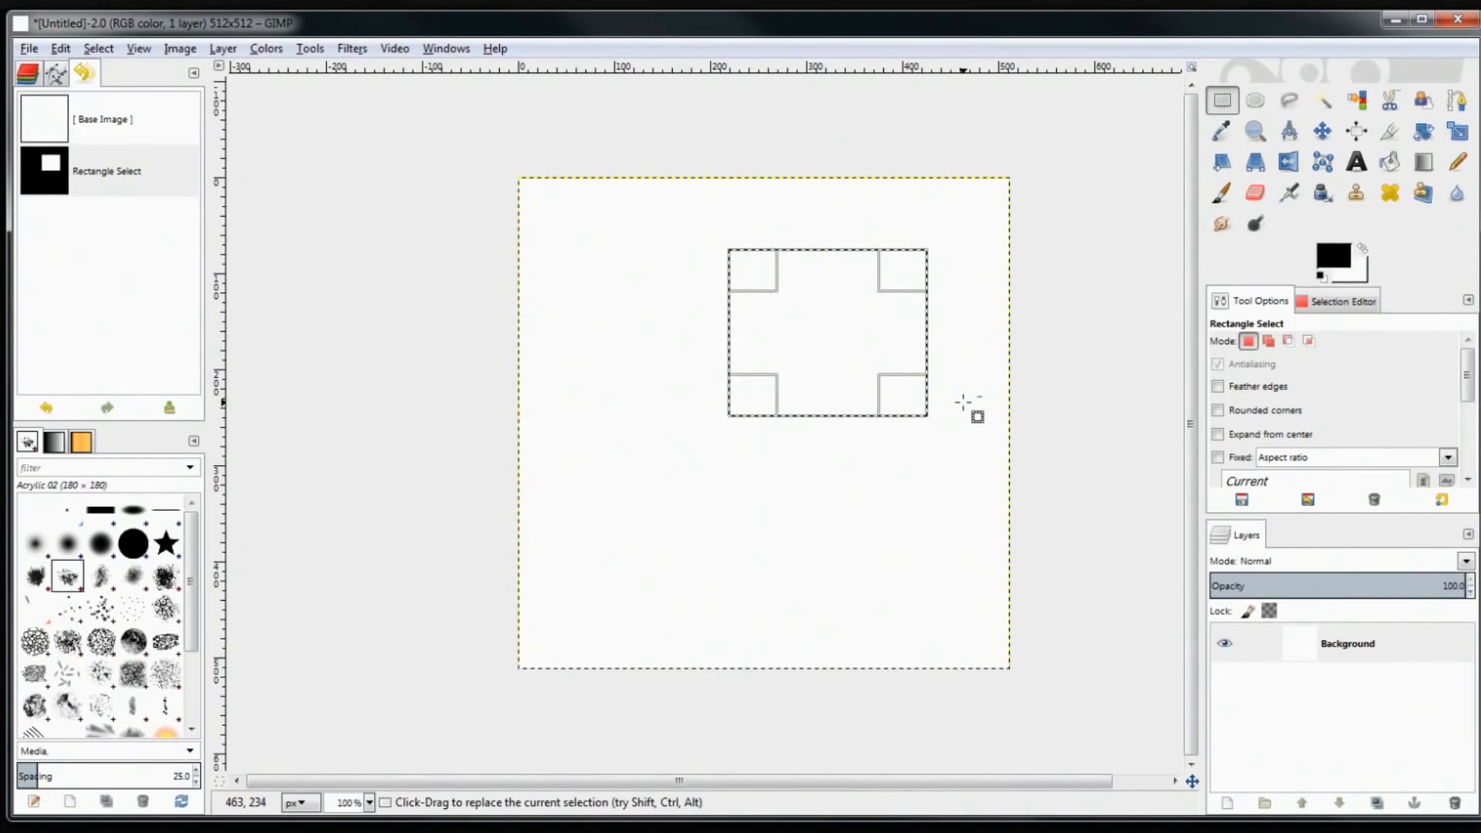
pyautogui.hotkey('ctrl', 'z')
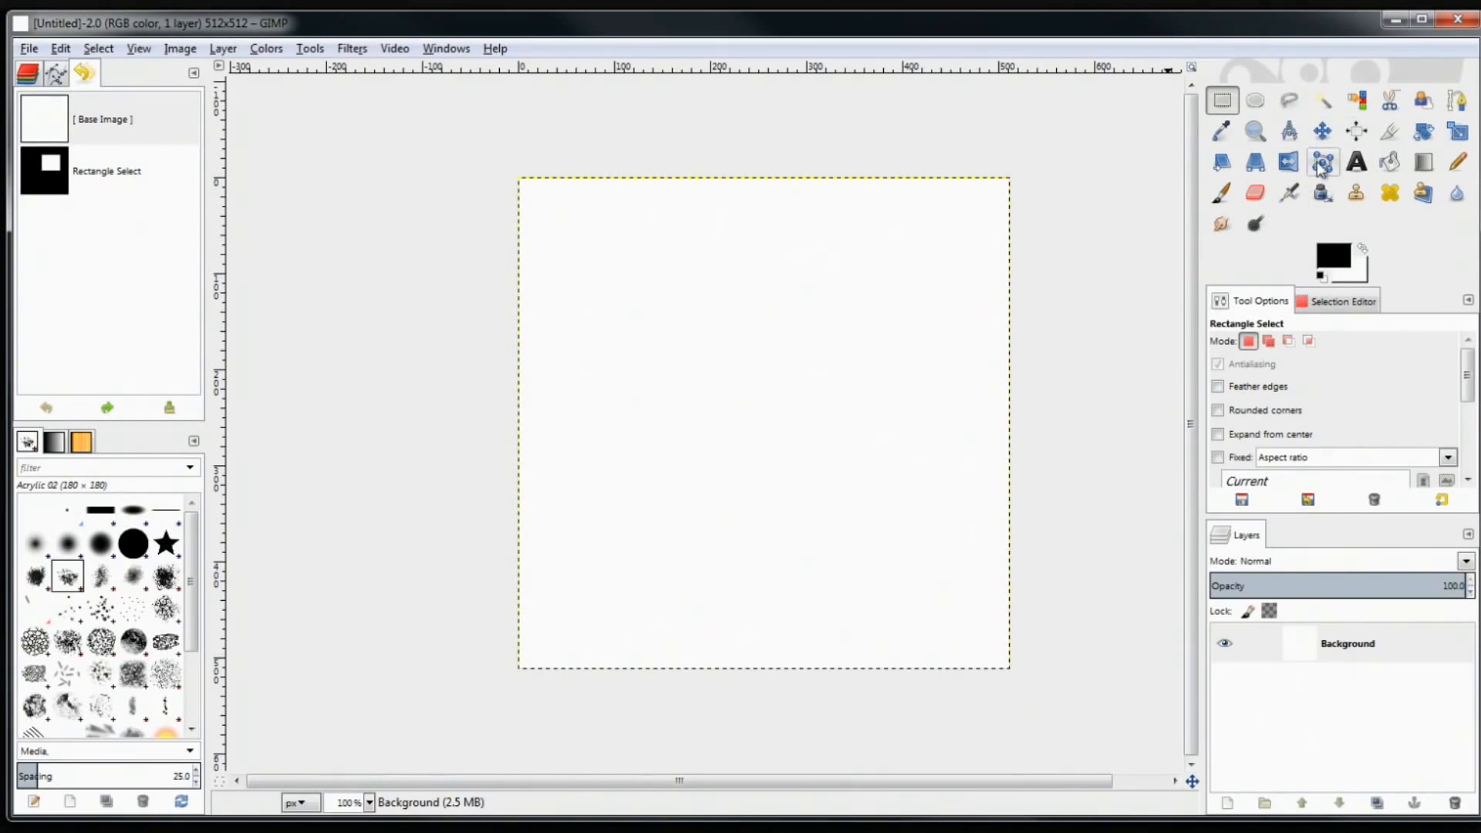
pyautogui.click(1338, 259)
pyautogui.moveTo(1168, 214); pyautogui.dragTo(750, 190)
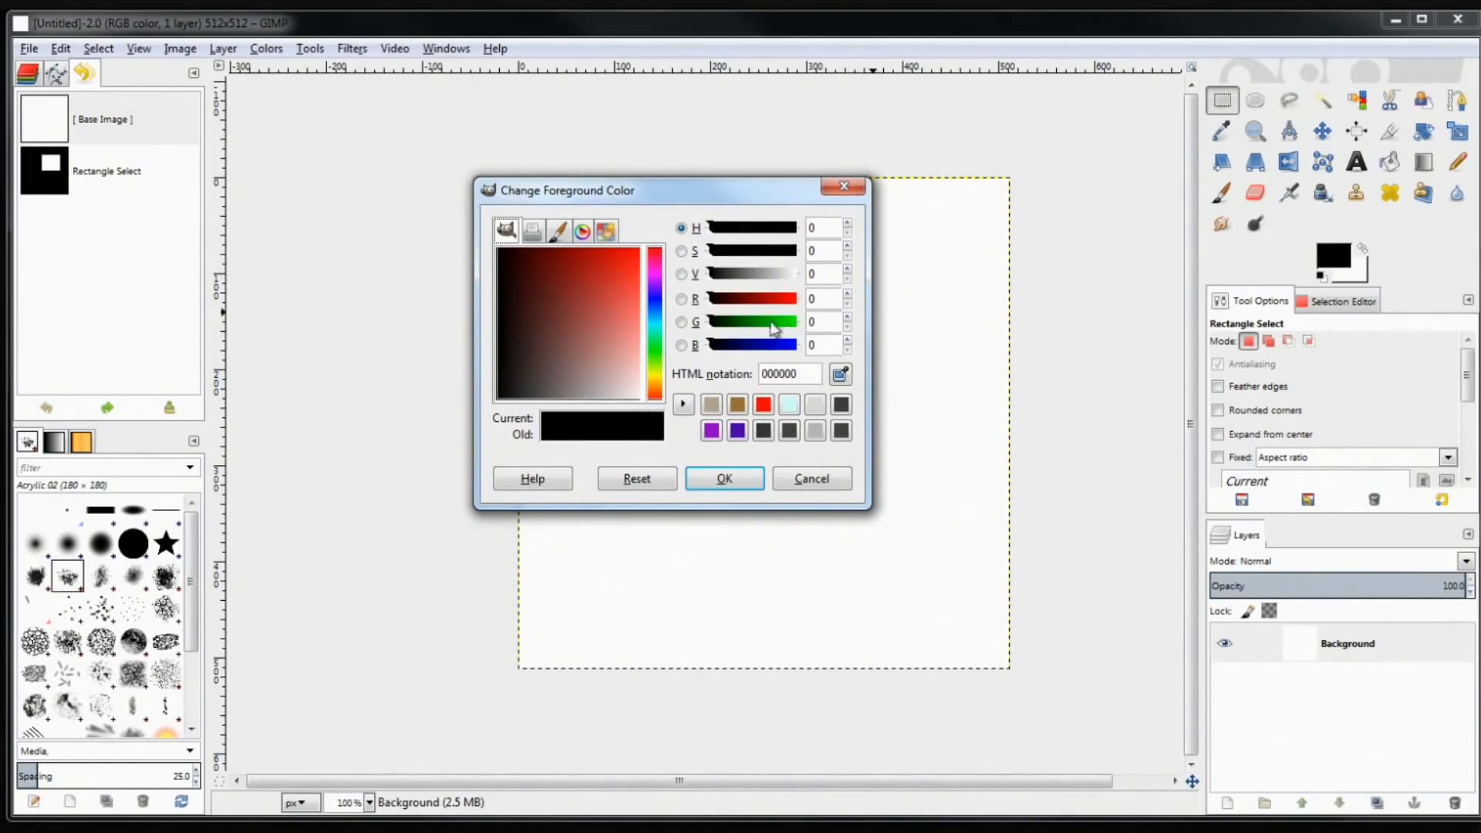
# Close the Change Foreground Color dialog, keeping black 000000 as the foreground colour
pyautogui.moveTo(794, 33)
pyautogui.mouseDown()
pyautogui.moveTo(744, 645)
pyautogui.moveTo(781, 276)
pyautogui.moveTo(761, 39)
pyautogui.moveTo(796, 39)
pyautogui.mouseUp()
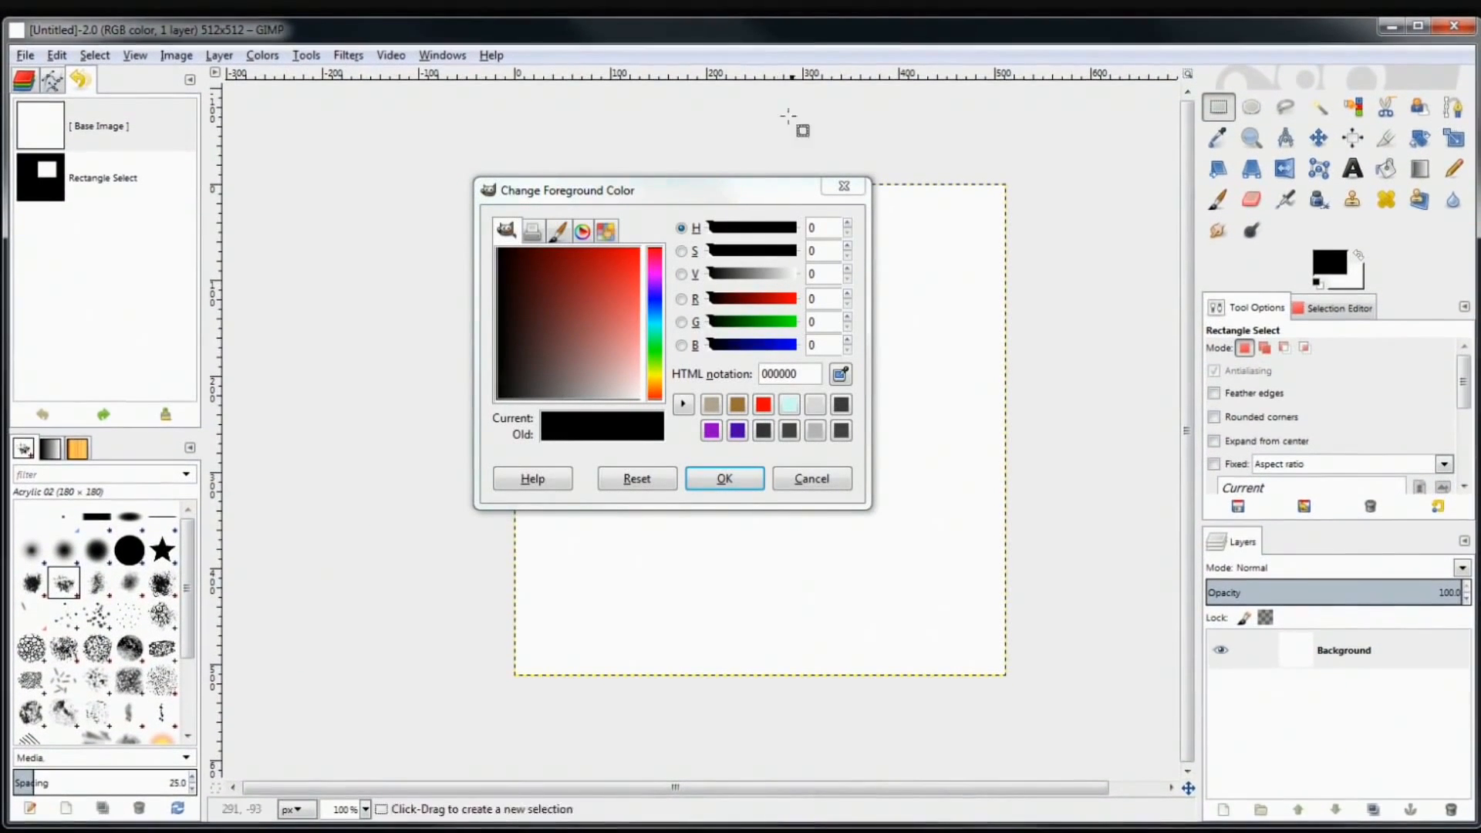
pyautogui.click(844, 186)
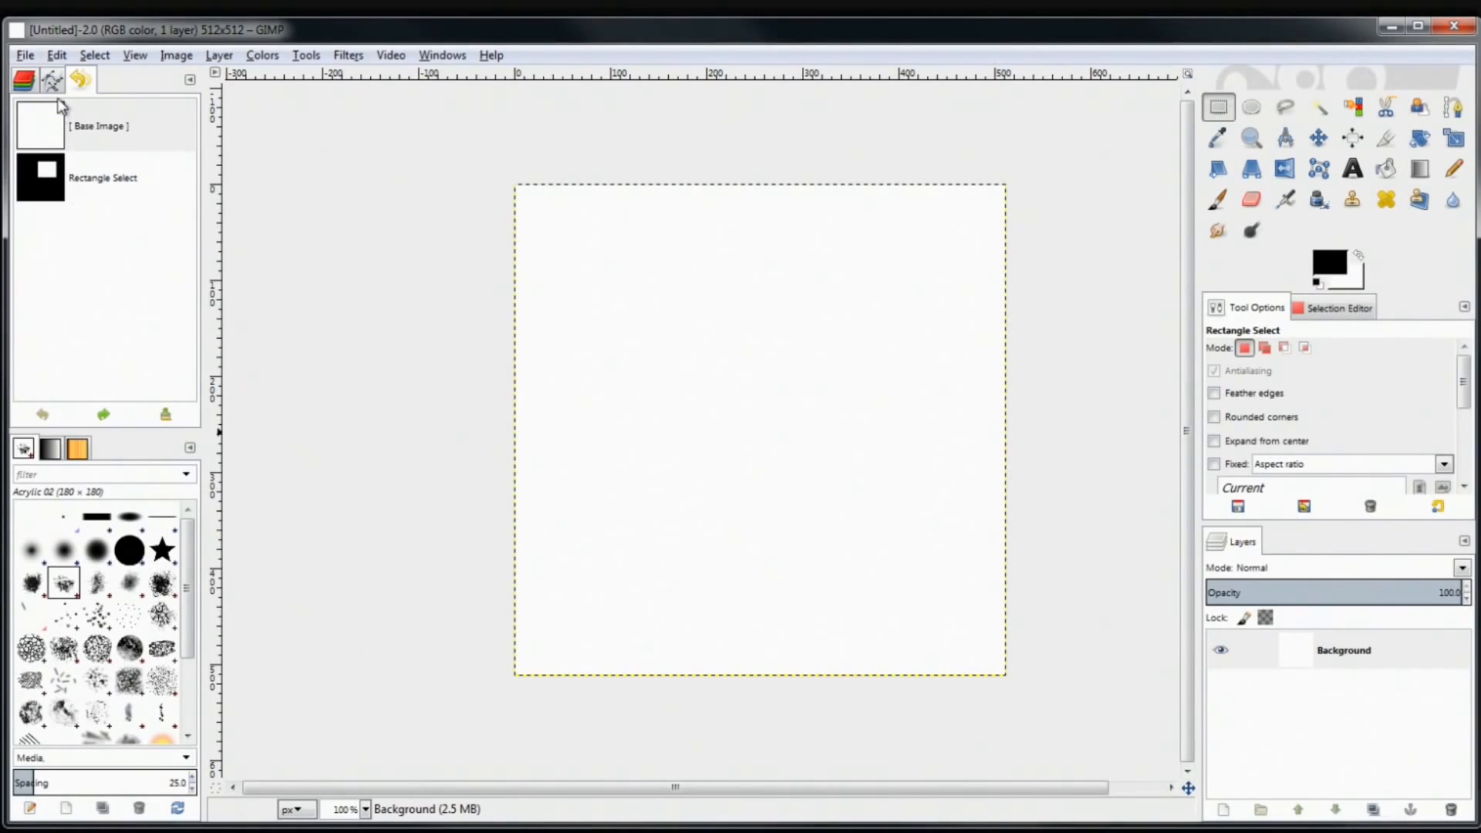
# Browse the Channels, Paths and Undo History tabs, stepping back to the blank base image
pyautogui.click(21, 77)
pyautogui.click(55, 83)
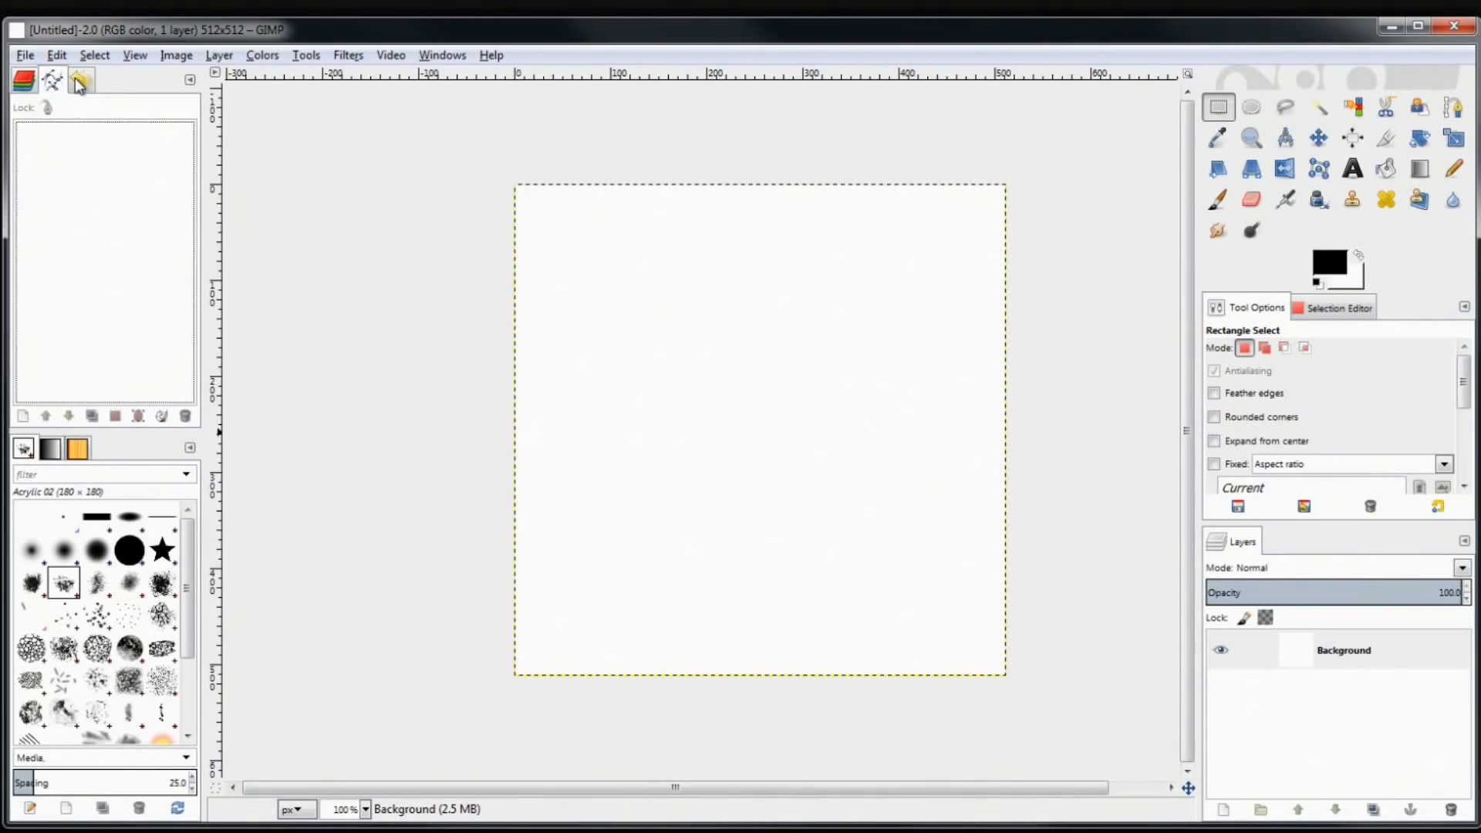
pyautogui.click(80, 79)
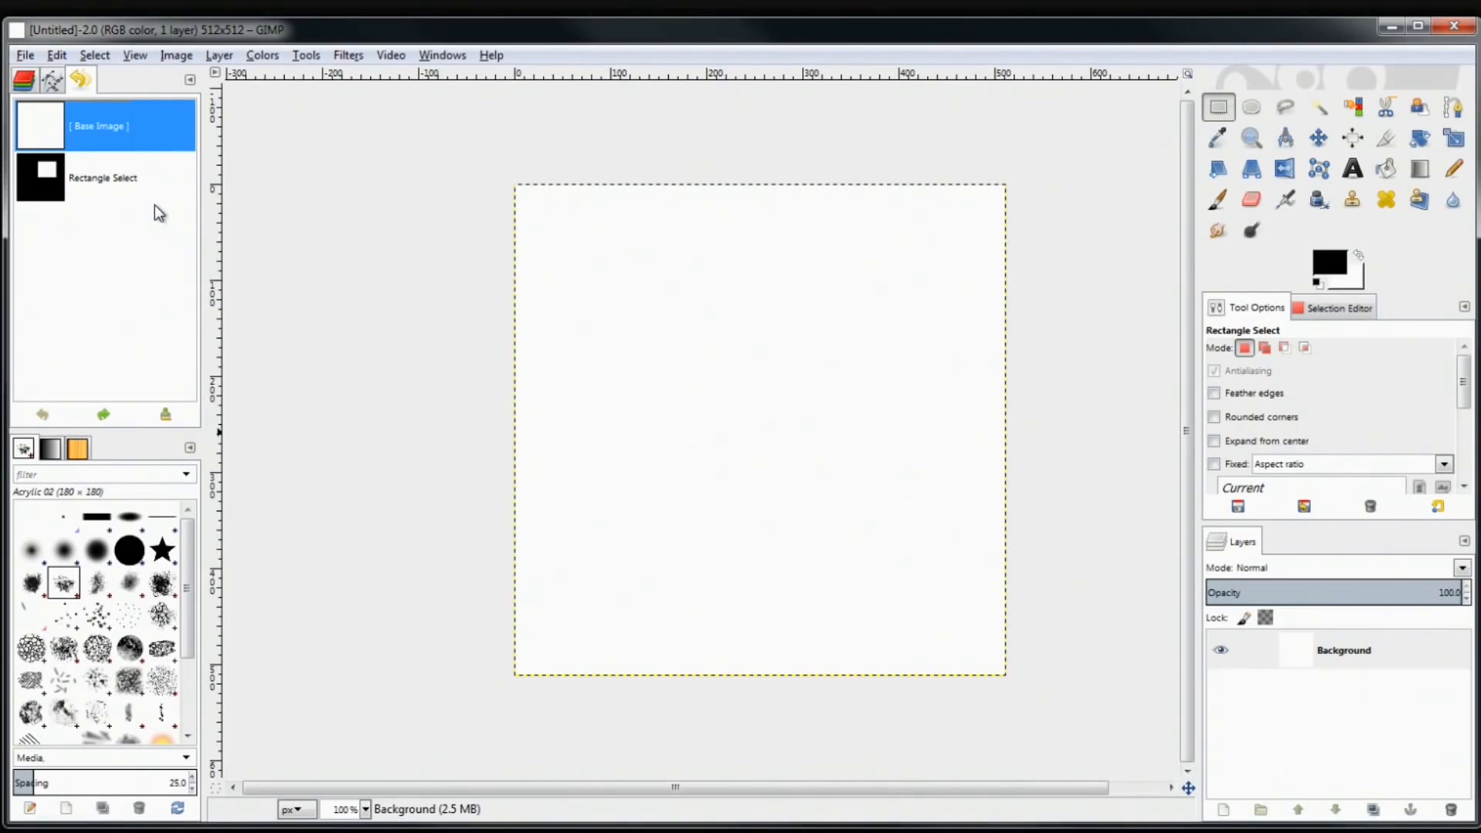
pyautogui.click(98, 156)
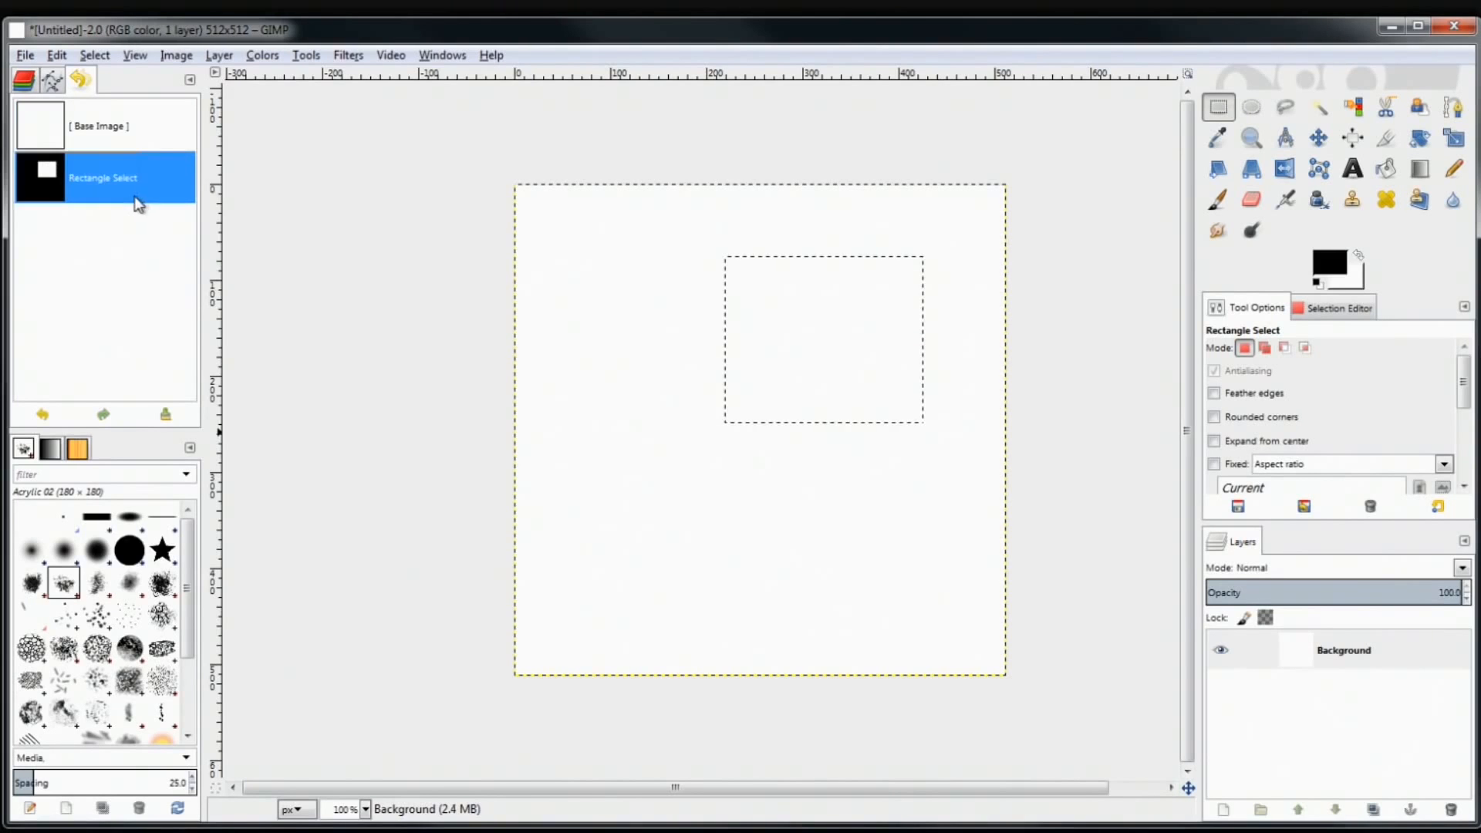
pyautogui.click(127, 133)
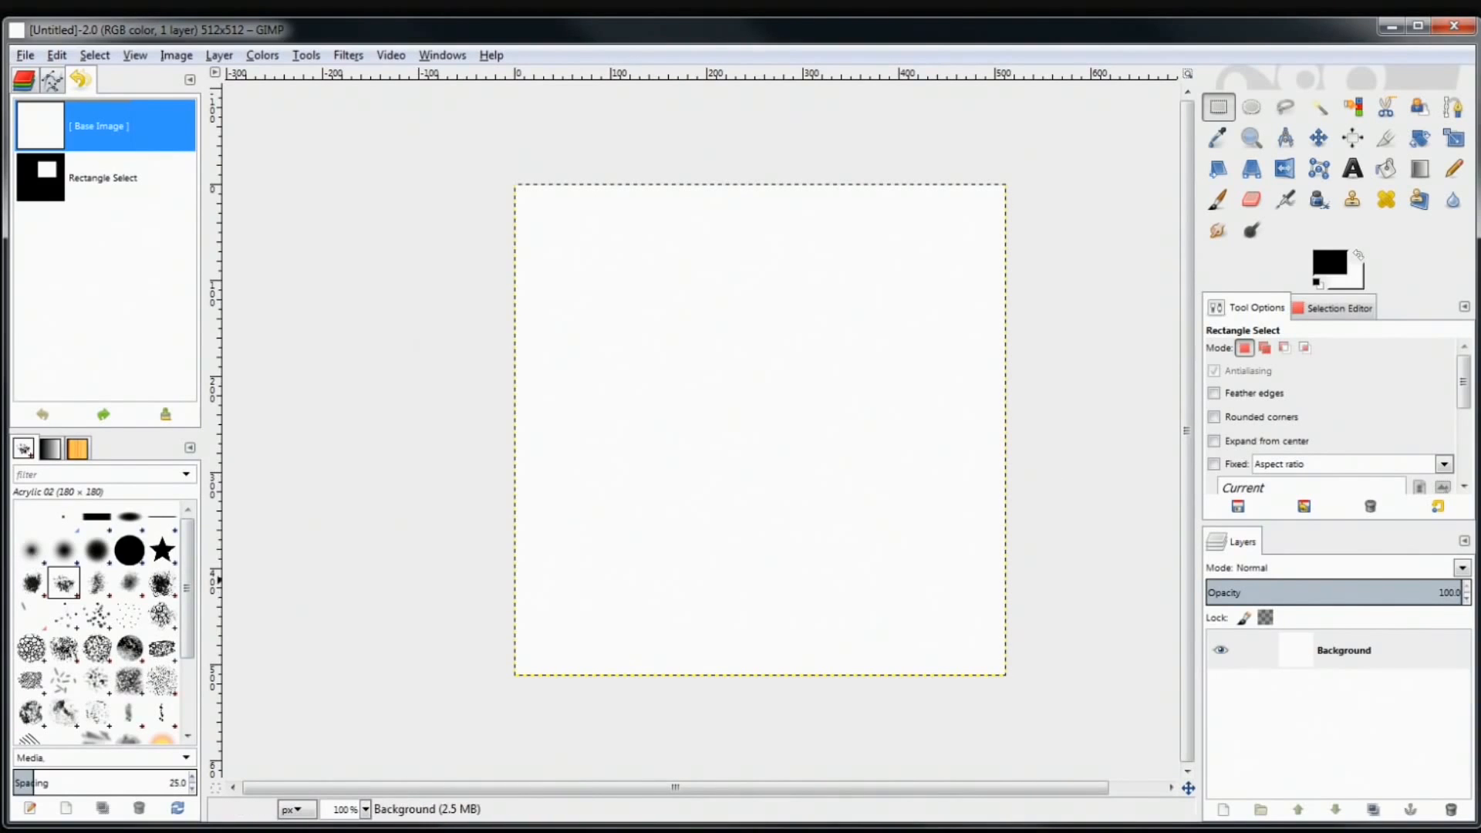
# Browse Gradients and Patterns, return to Brushes, and select the Bucket Fill tool
pyautogui.click(51, 449)
pyautogui.click(71, 452)
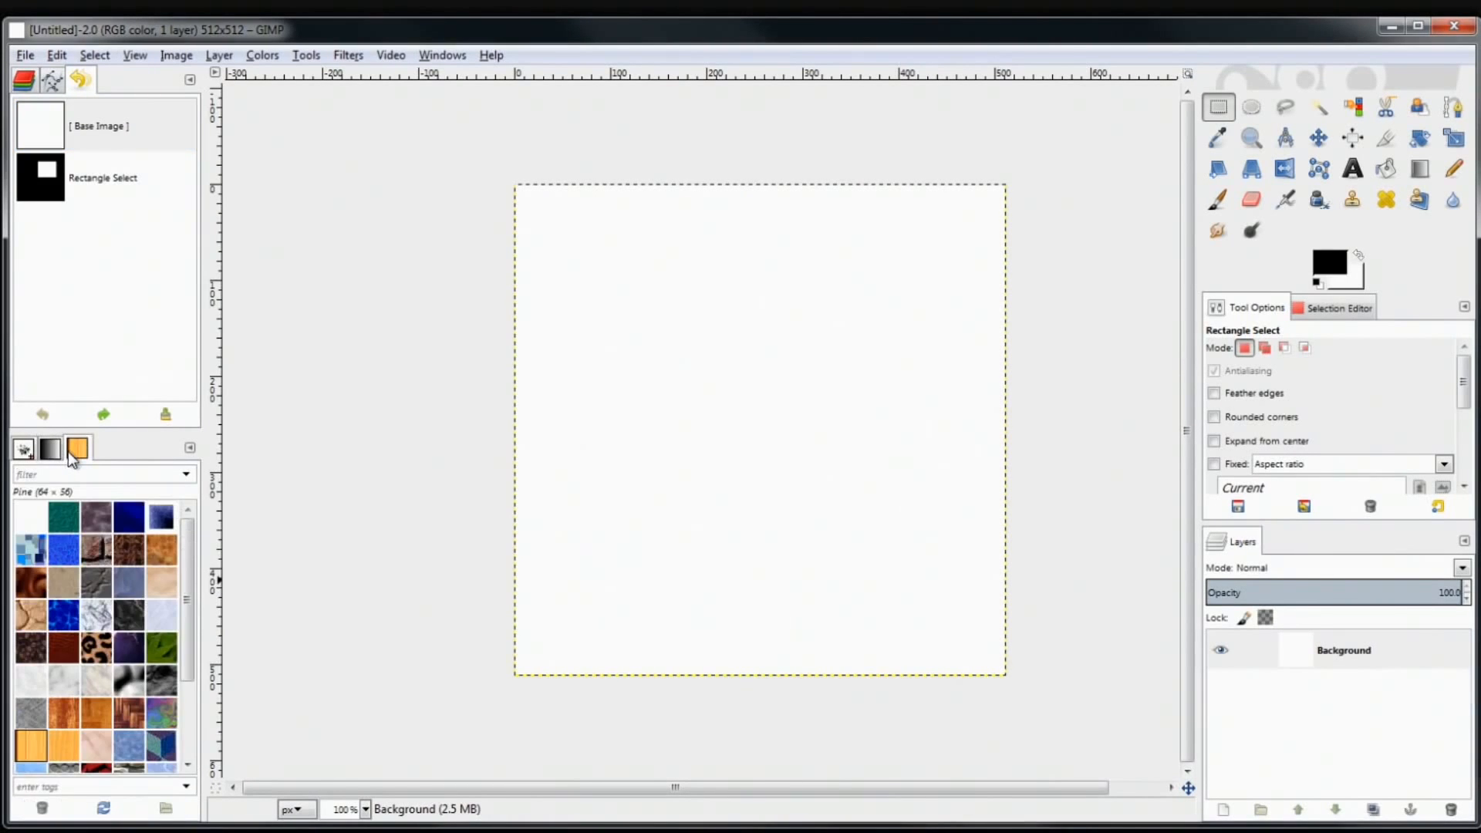
pyautogui.click(24, 449)
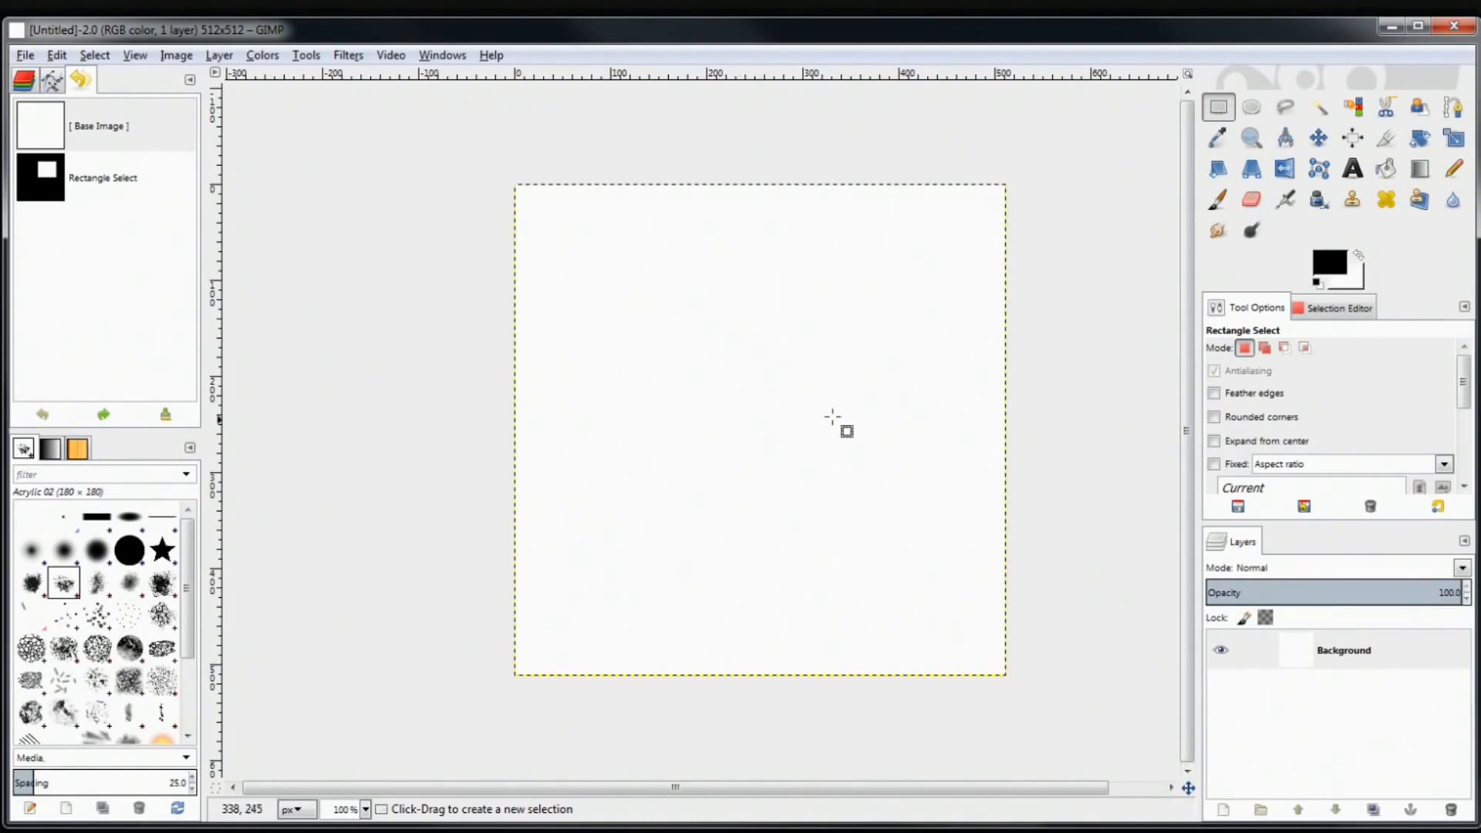
pyautogui.click(1388, 169)
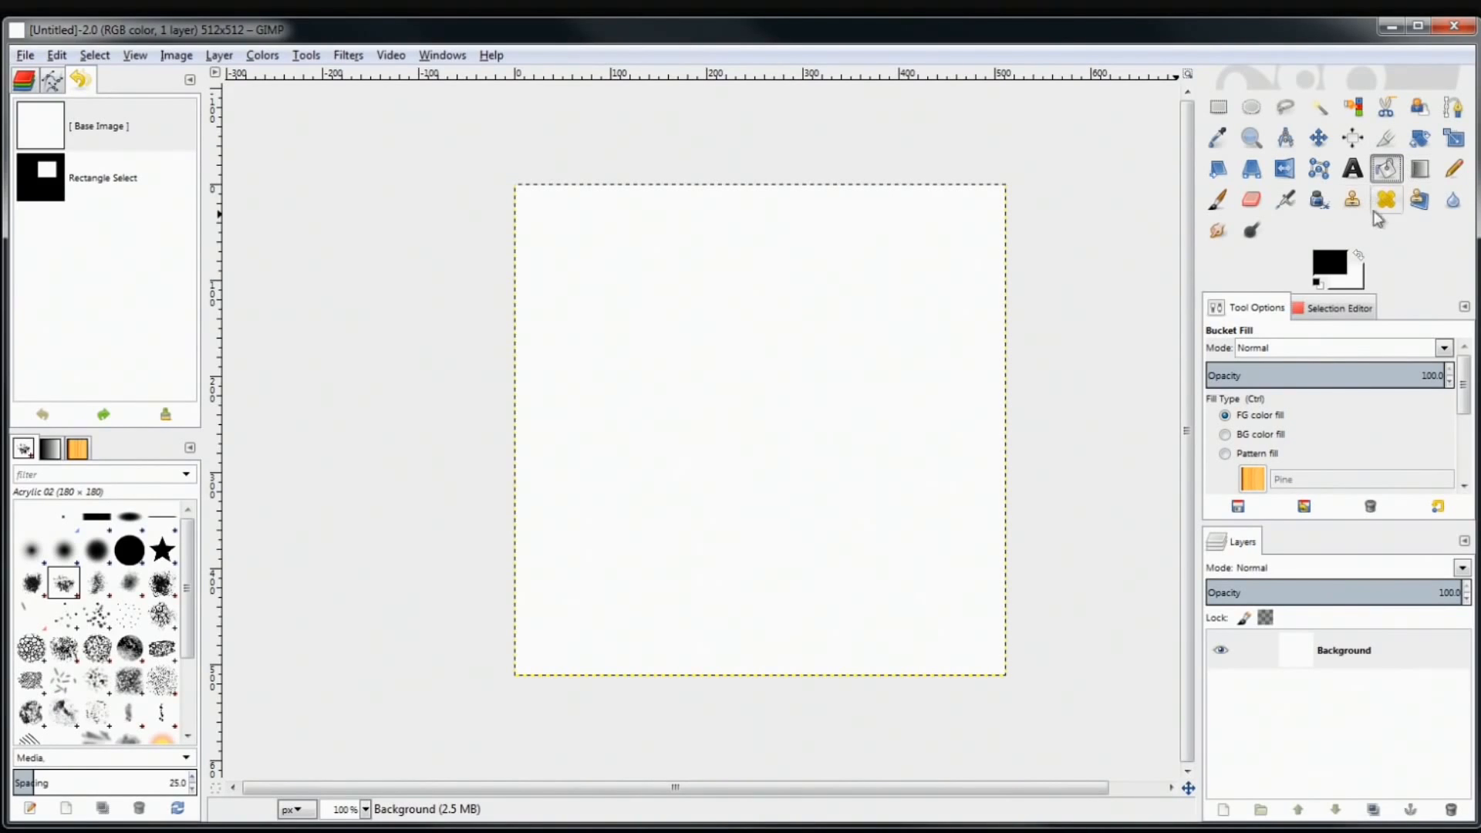
# Adjust hue, saturation and value to tan bda35c and confirm it as the foreground colour
pyautogui.click(1341, 263)
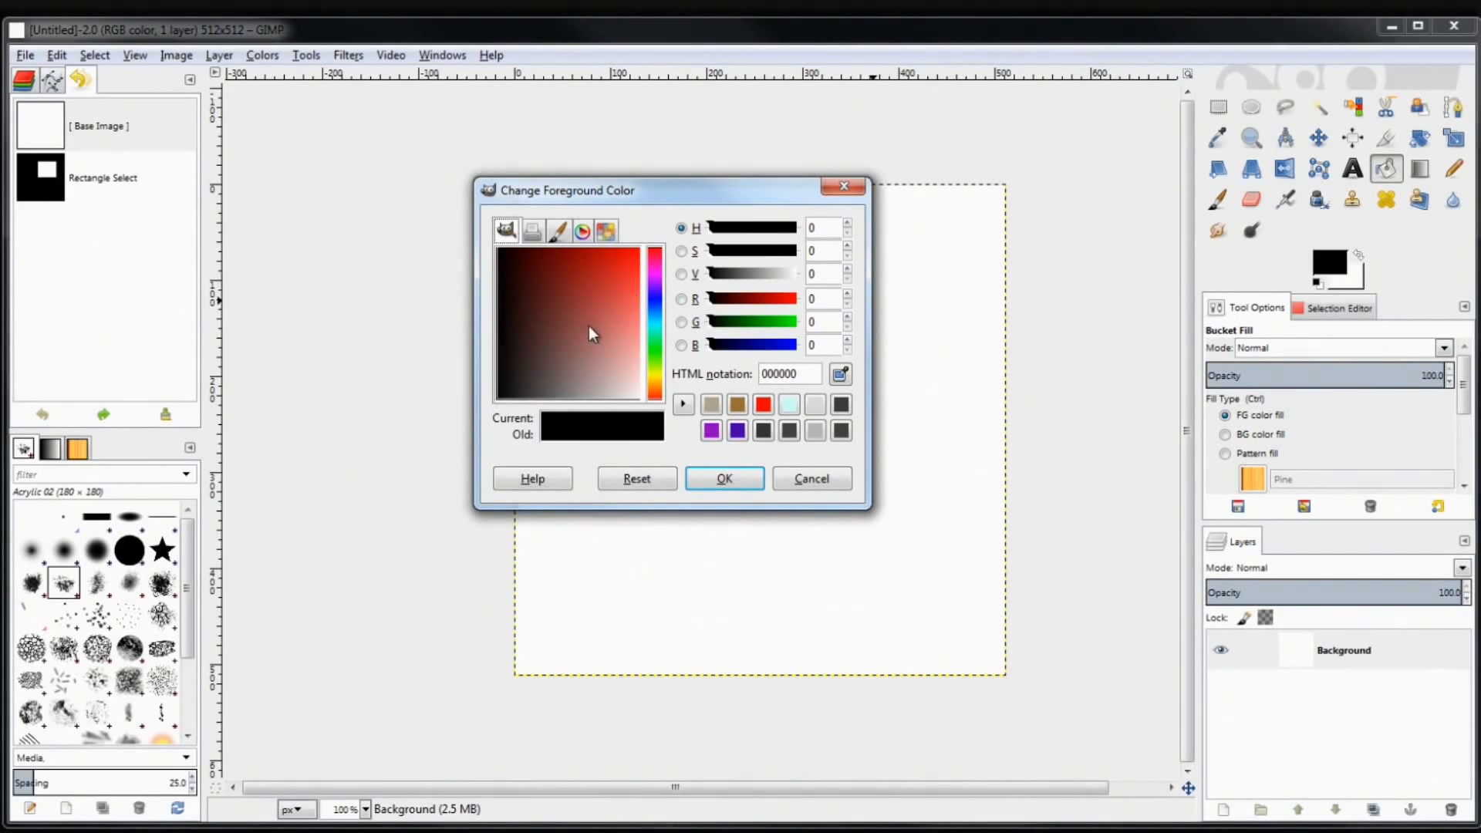
pyautogui.moveTo(595, 320)
pyautogui.mouseDown()
pyautogui.moveTo(613, 330)
pyautogui.moveTo(613, 286)
pyautogui.moveTo(625, 324)
pyautogui.moveTo(577, 330)
pyautogui.moveTo(600, 325)
pyautogui.mouseUp()
pyautogui.moveTo(658, 376)
pyautogui.mouseDown()
pyautogui.moveTo(661, 258)
pyautogui.moveTo(655, 397)
pyautogui.moveTo(659, 257)
pyautogui.moveTo(666, 388)
pyautogui.mouseUp()
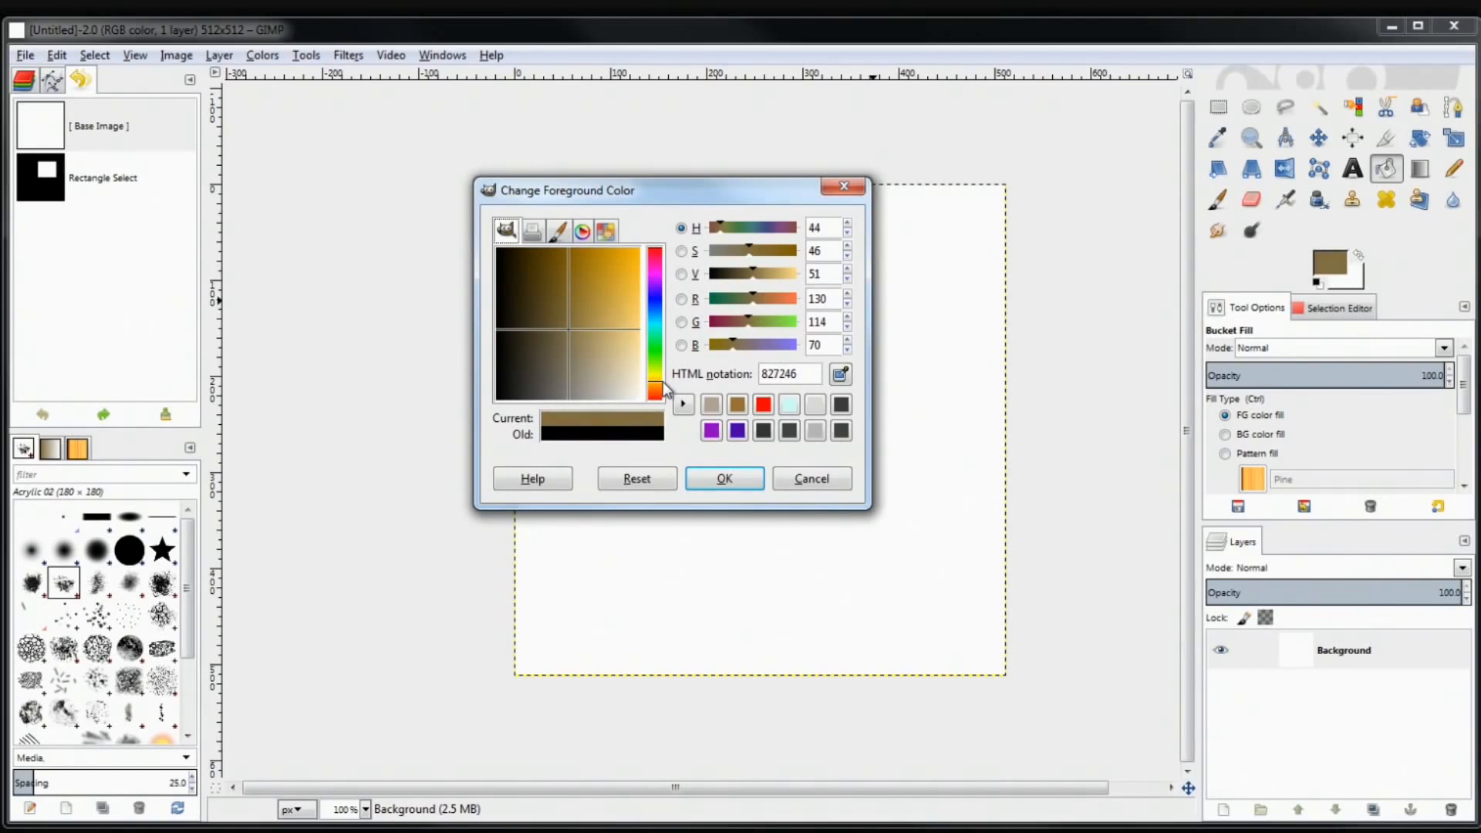
pyautogui.moveTo(566, 326); pyautogui.dragTo(604, 322)
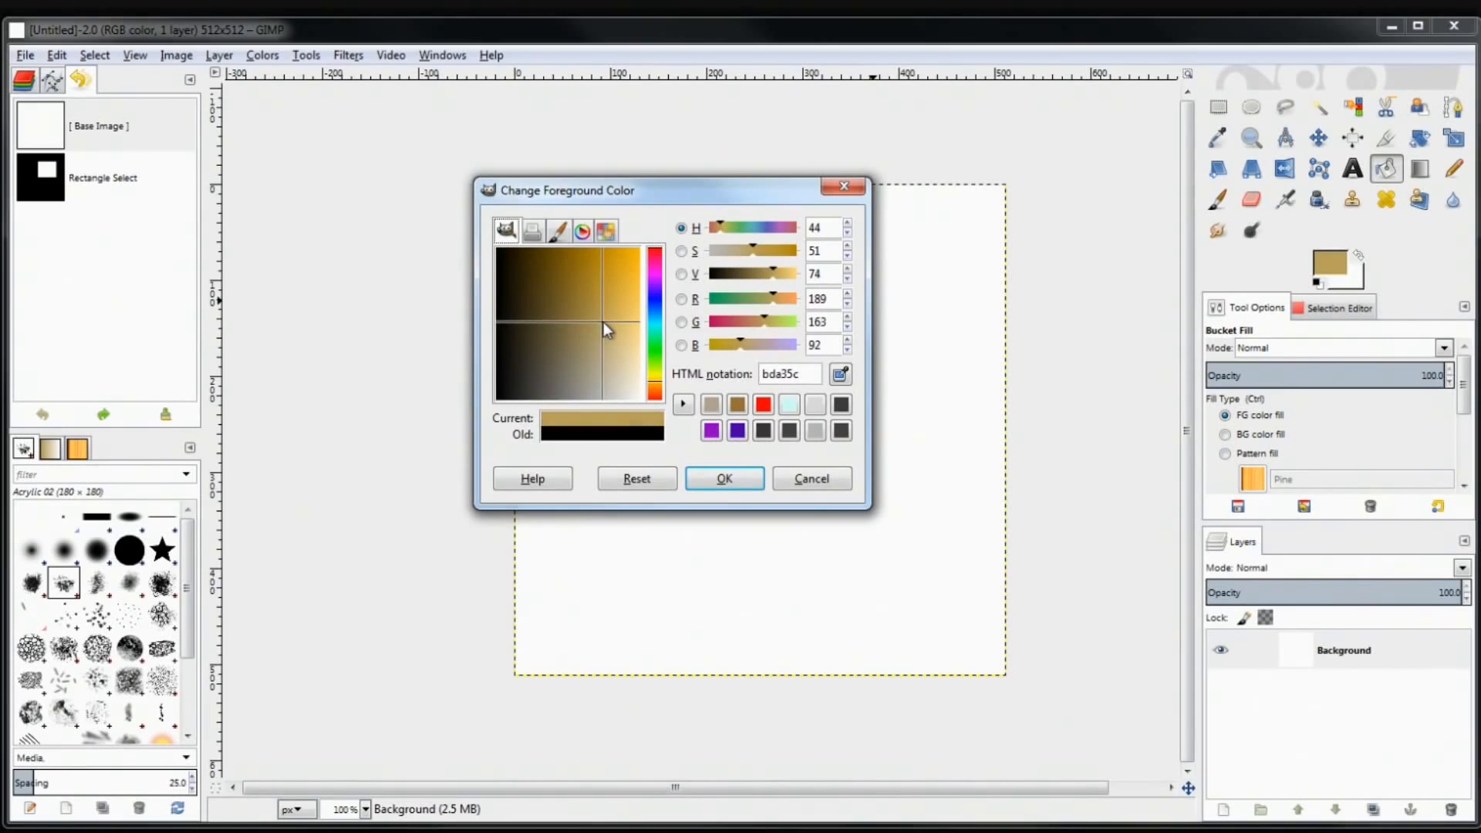
pyautogui.click(718, 477)
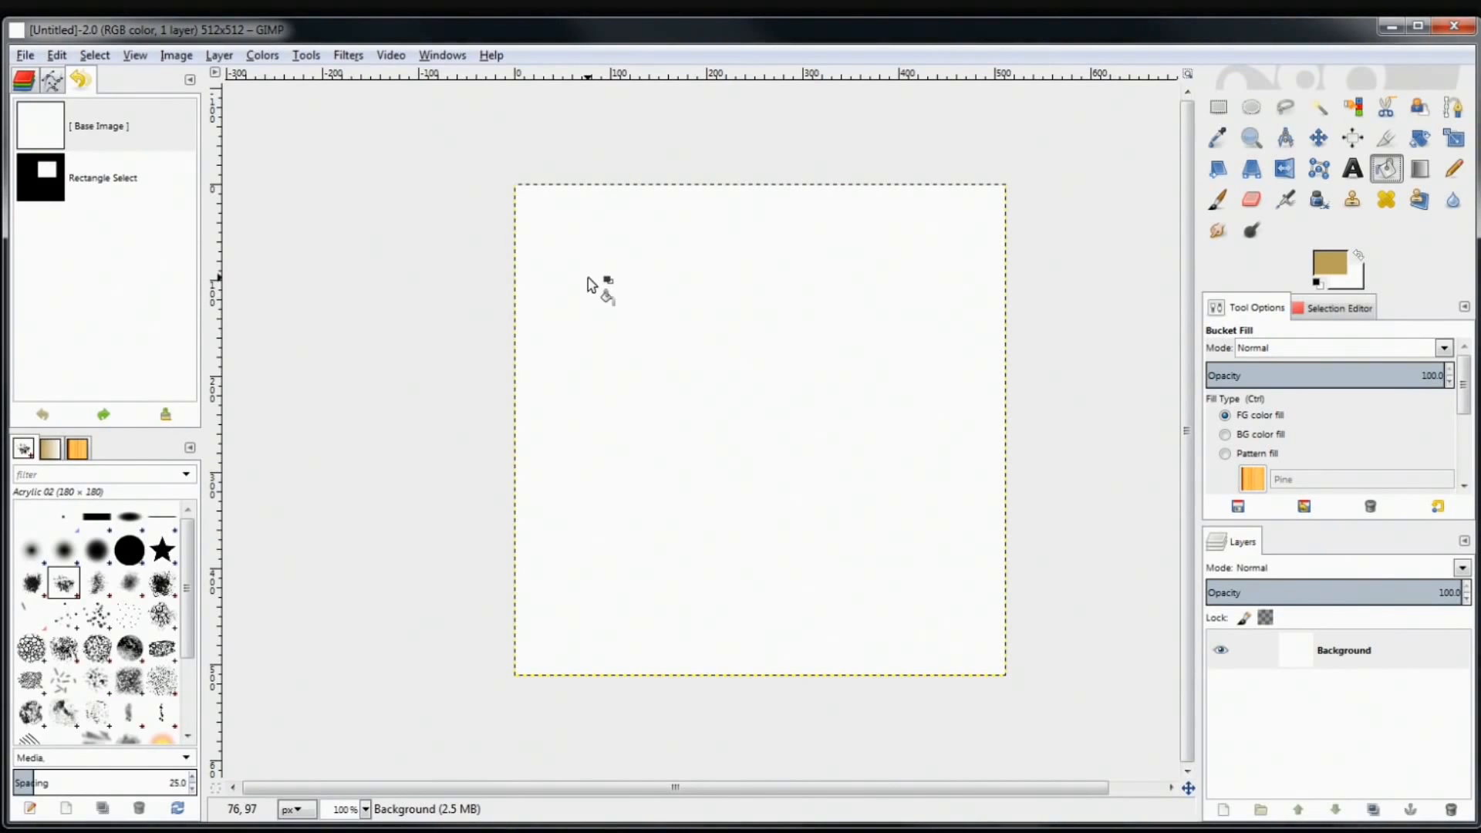
# Bucket-fill the whole blank 512×512 canvas with the tan bda35c foreground colour
pyautogui.click(588, 278)
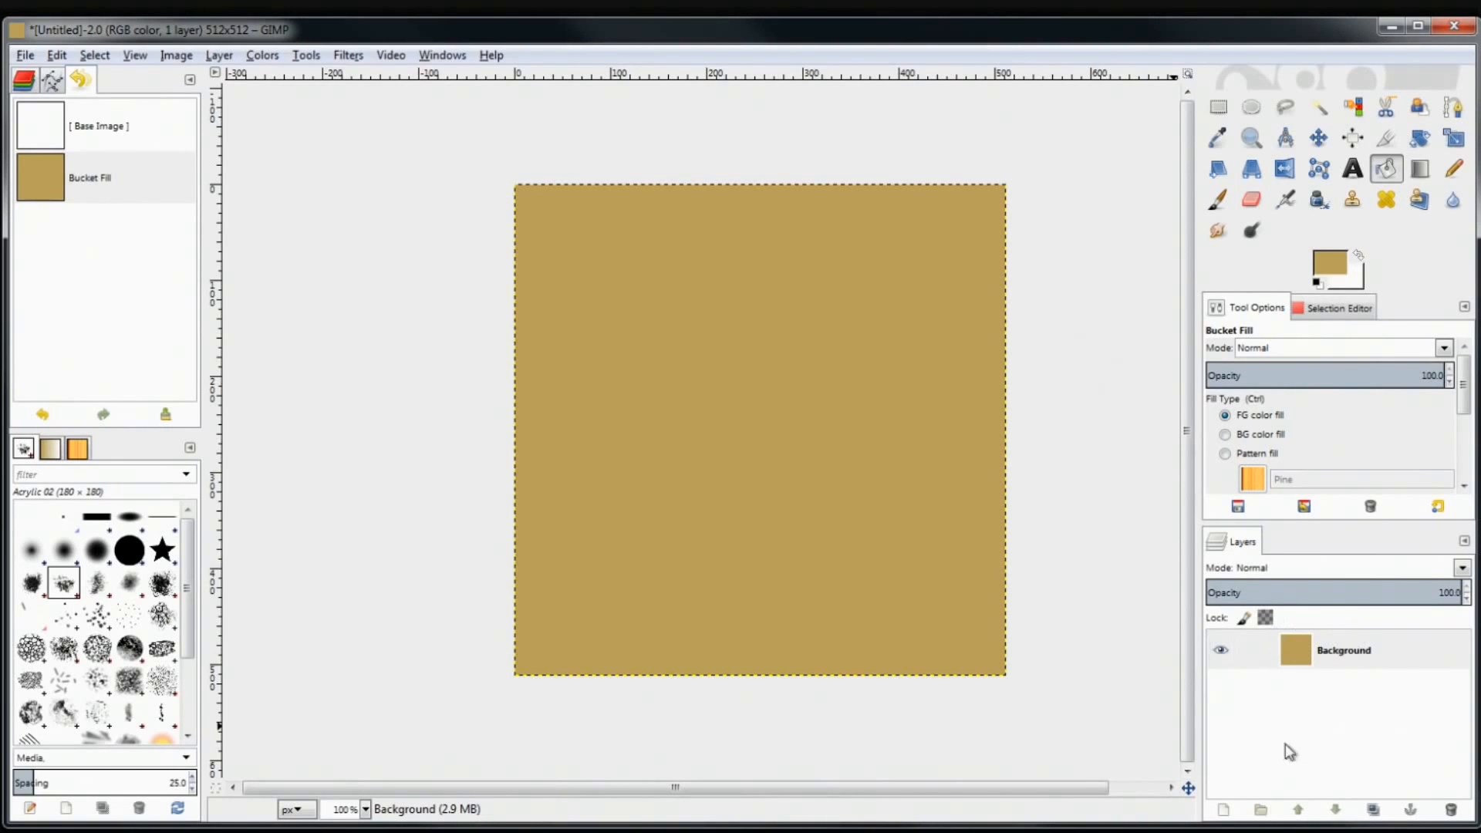
# Open the 512×512 New Layer dialog, named Layer, and move it to the canvas centre
pyautogui.click(1227, 810)
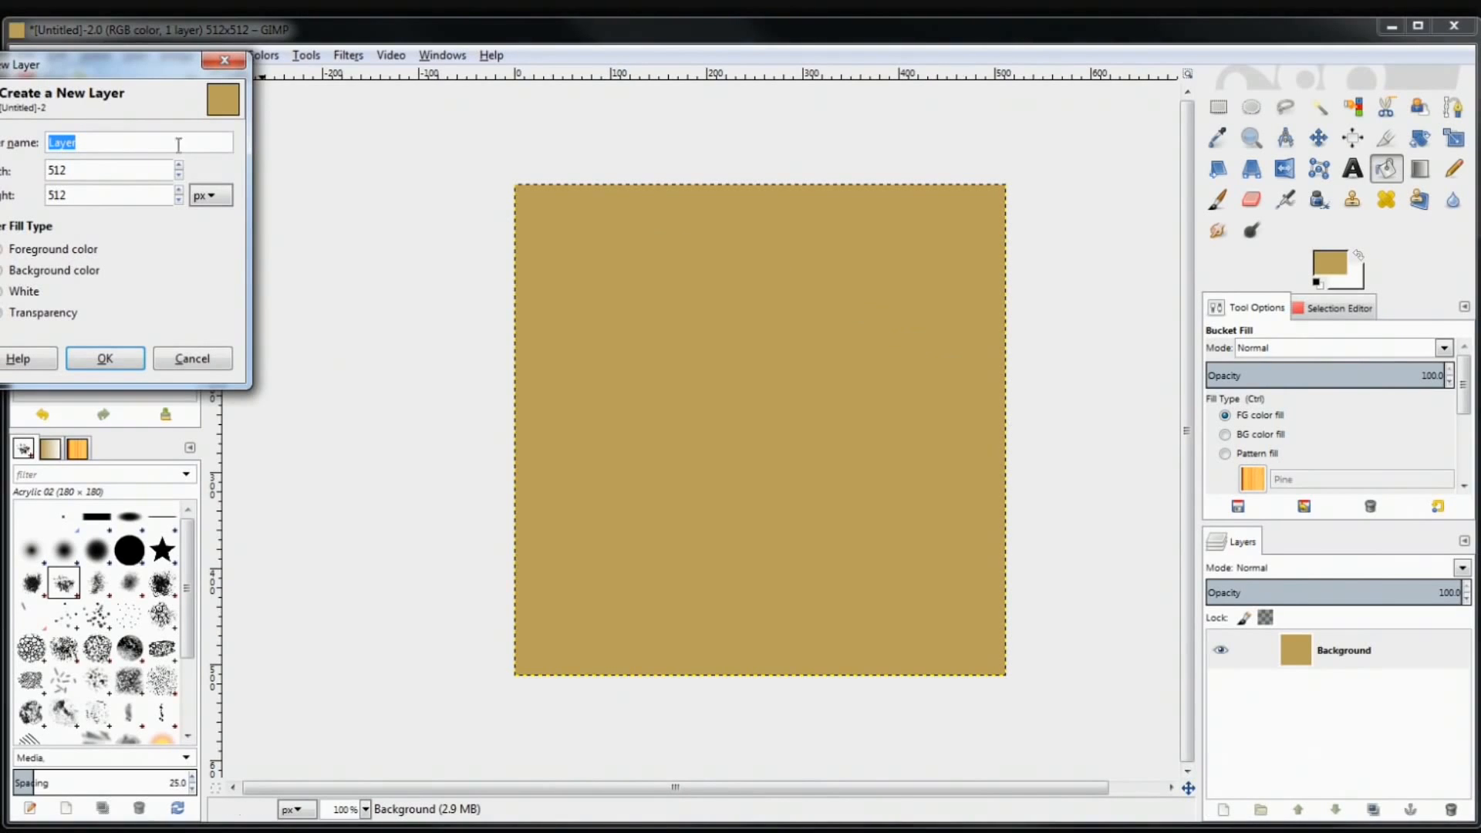
pyautogui.moveTo(114, 68); pyautogui.dragTo(933, 265)
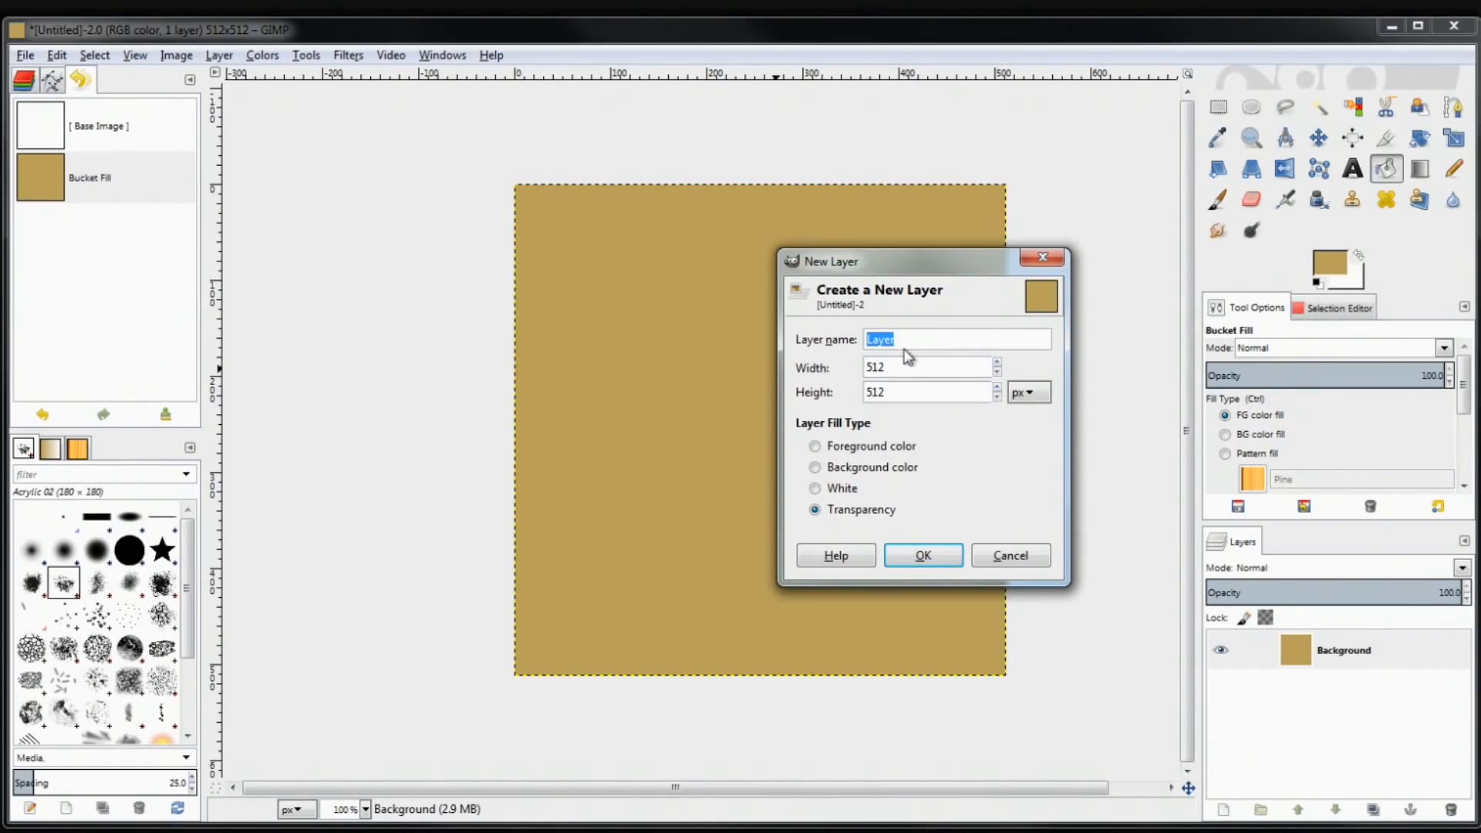
pyautogui.moveTo(914, 336); pyautogui.dragTo(846, 334)
pyautogui.click(901, 346)
# Set the new layer's fill type to Transparency and create the 512×512 Layer
pyautogui.click(815, 490)
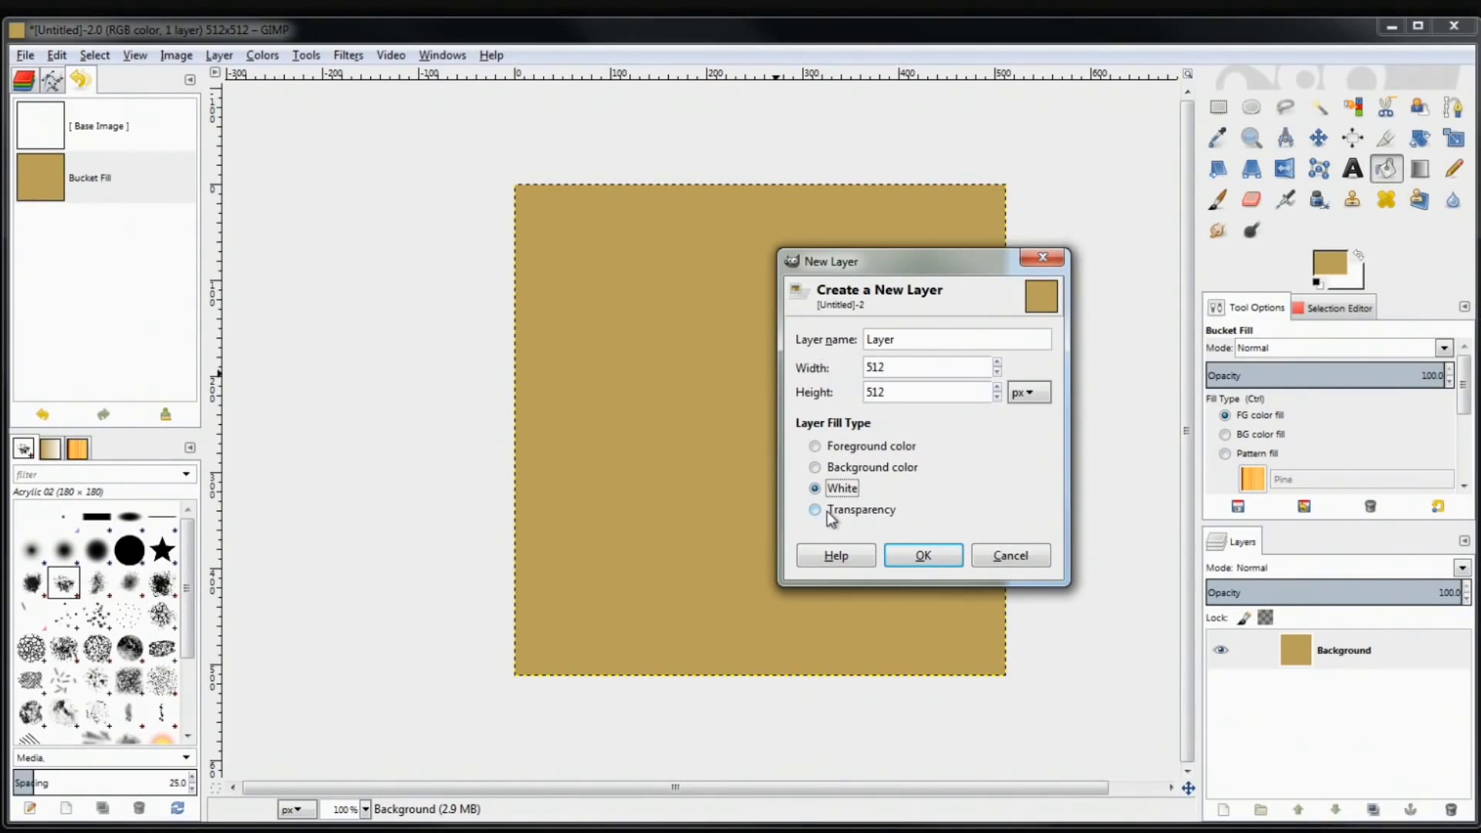
pyautogui.click(828, 467)
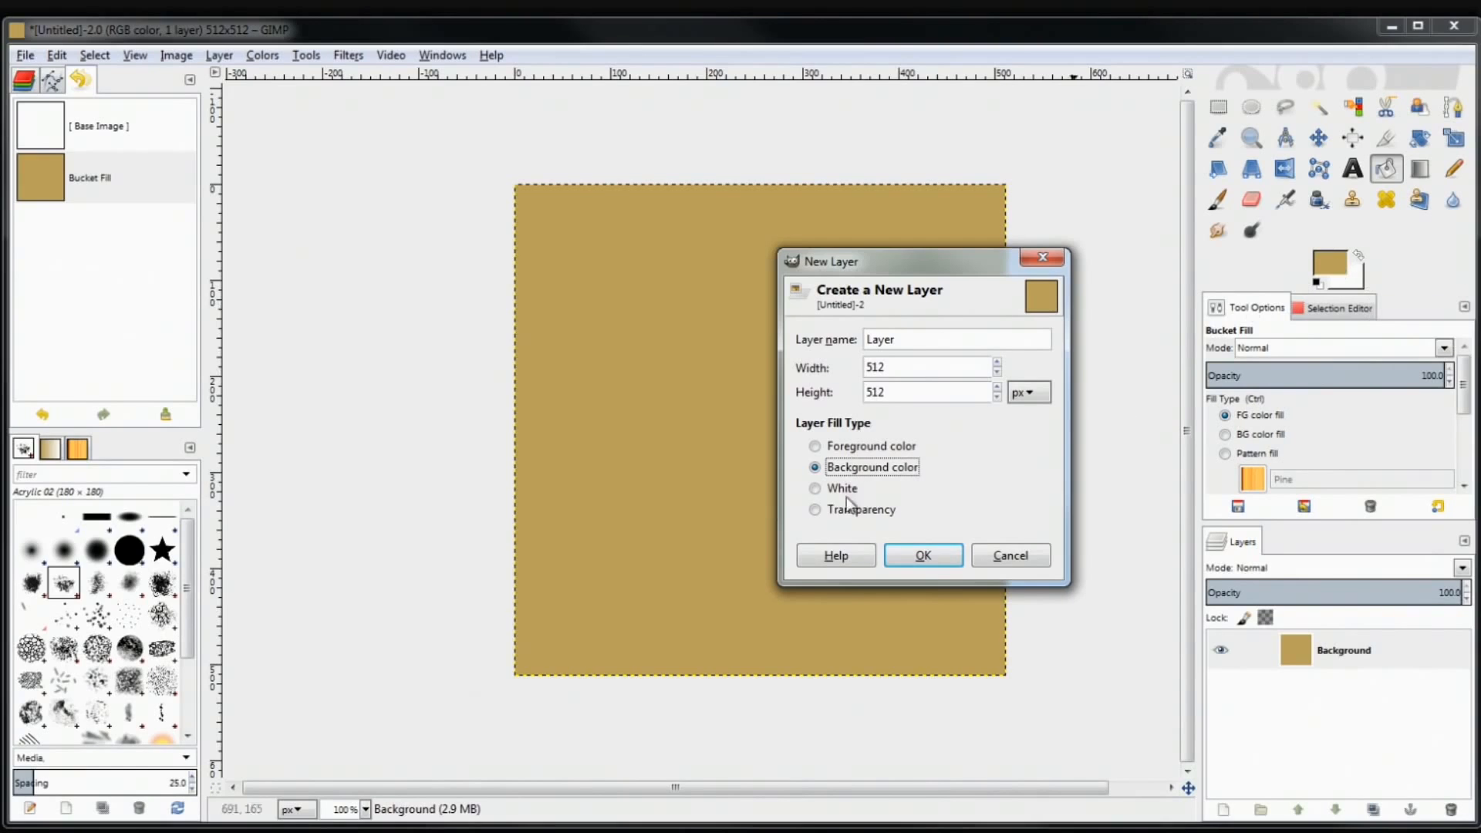
pyautogui.click(818, 449)
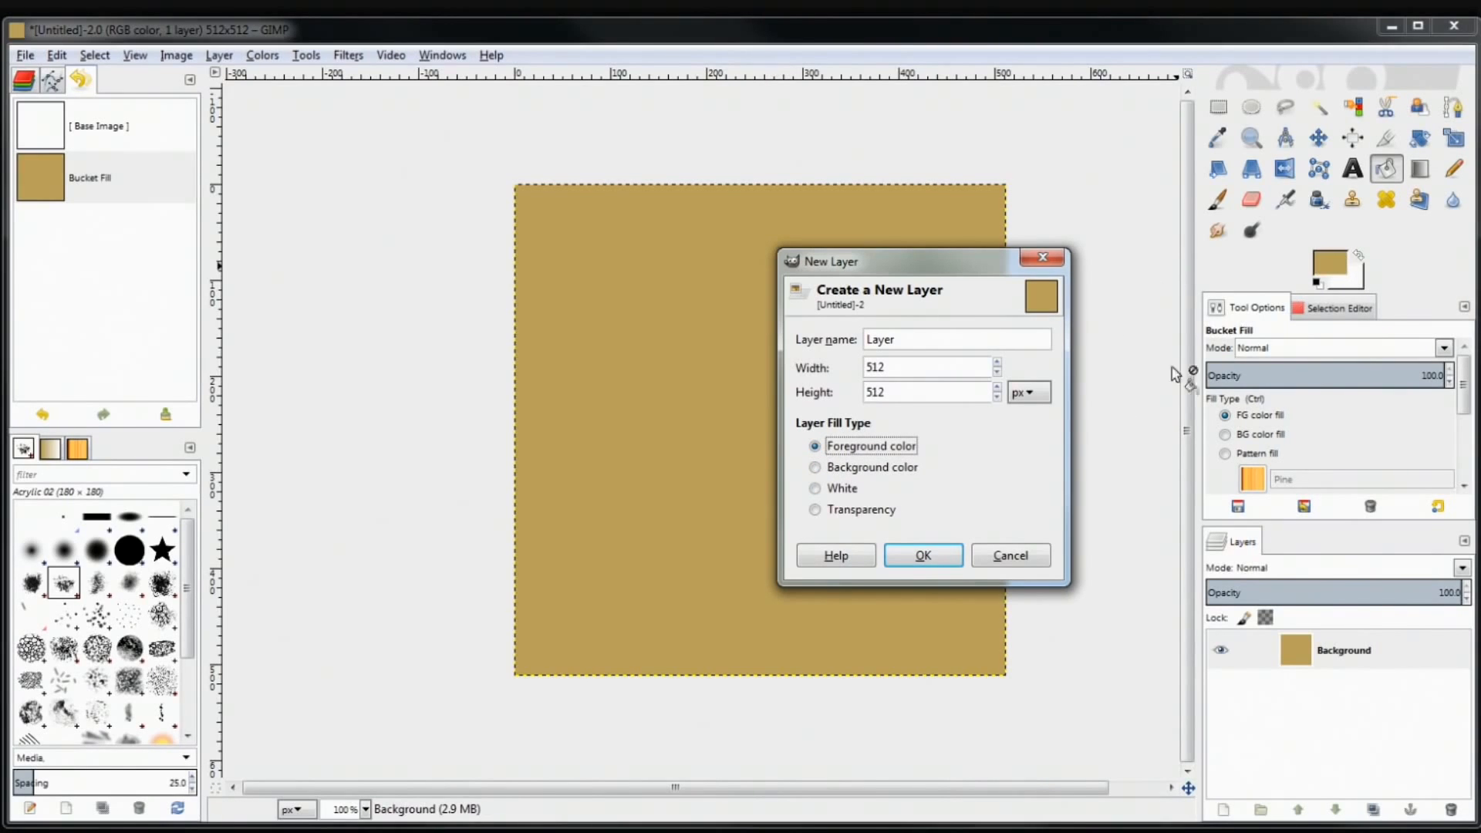
pyautogui.click(879, 466)
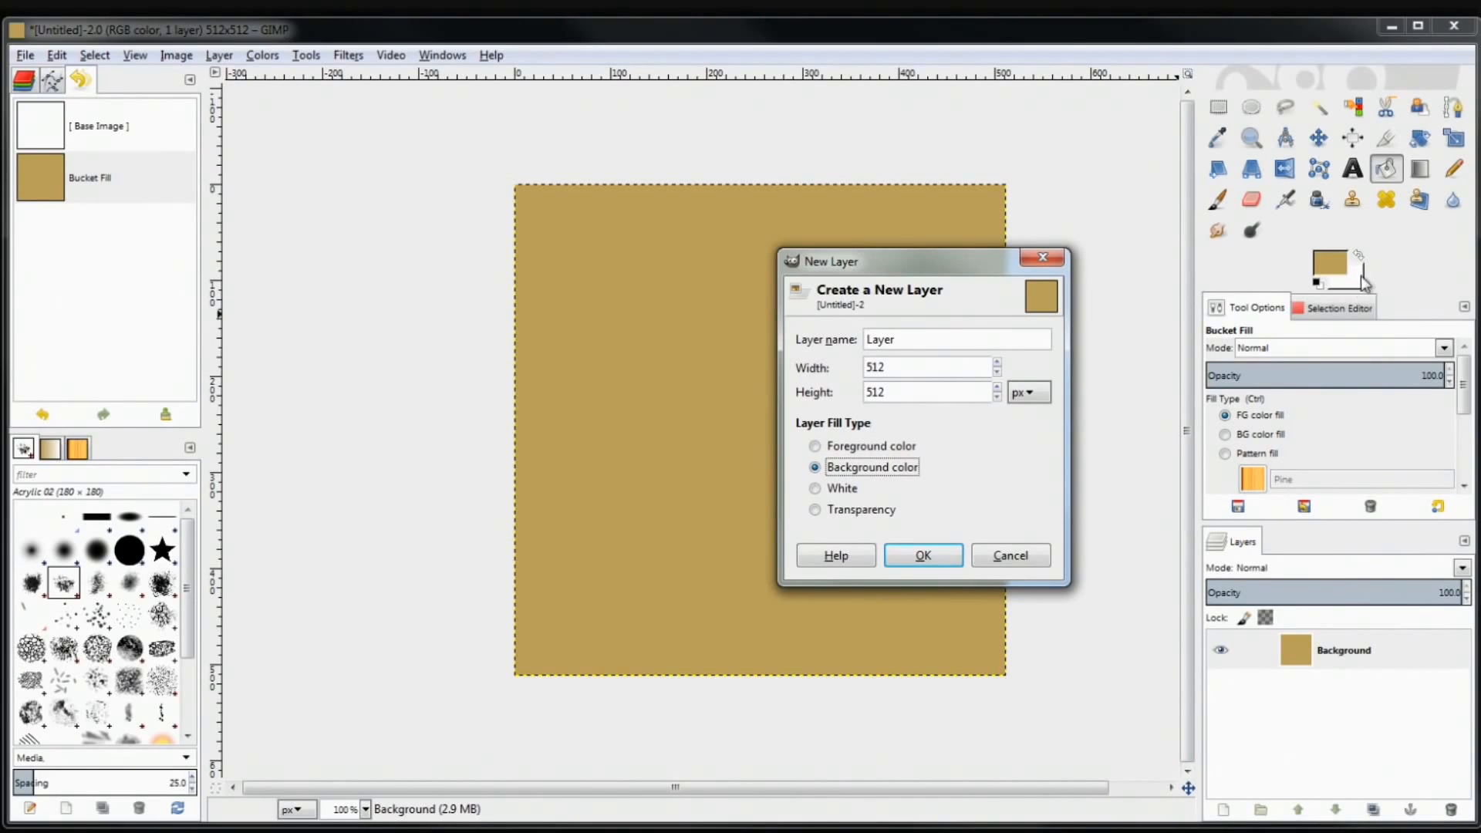
pyautogui.click(832, 488)
pyautogui.click(839, 512)
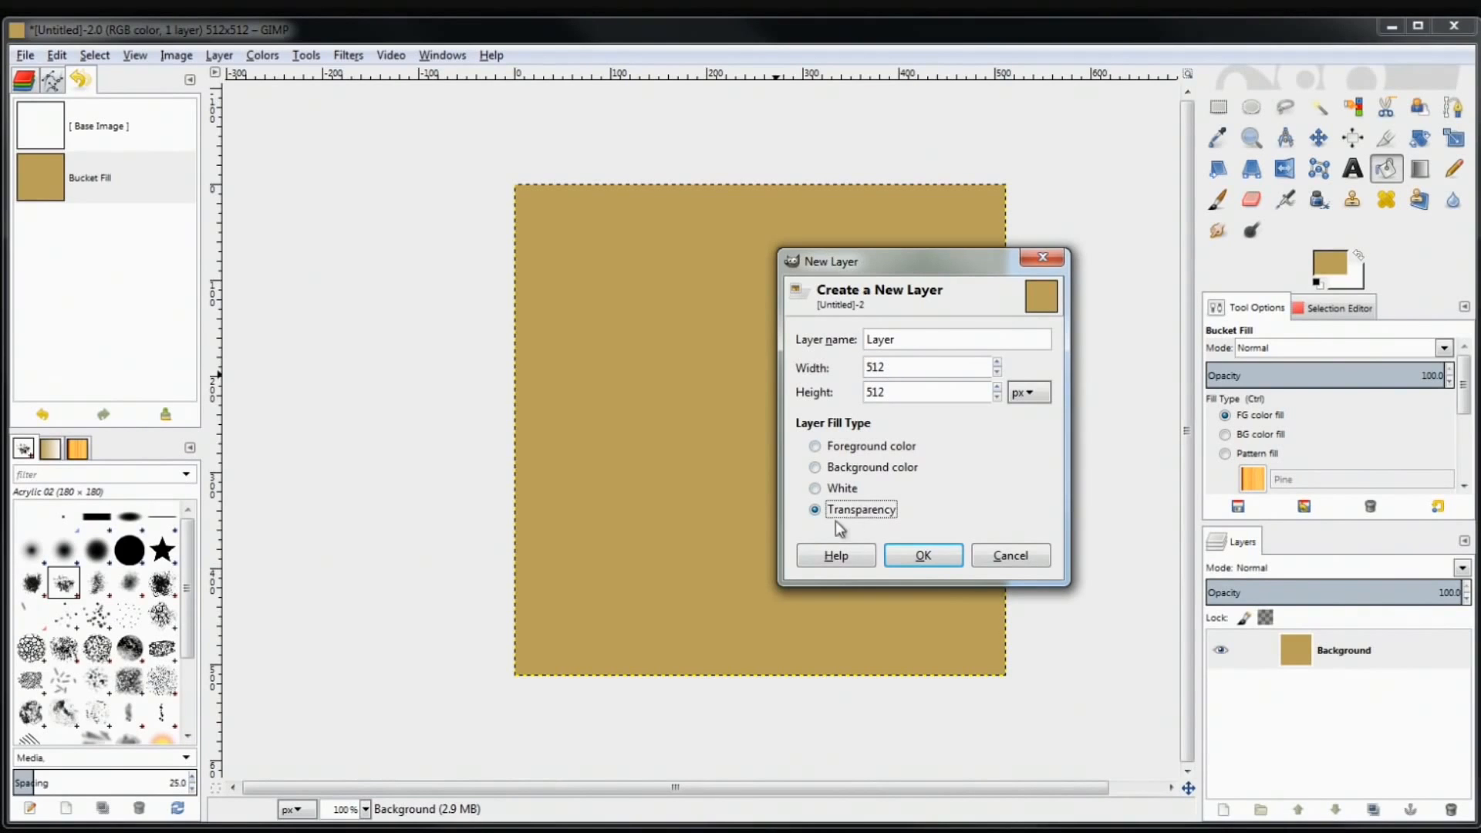
pyautogui.click(923, 557)
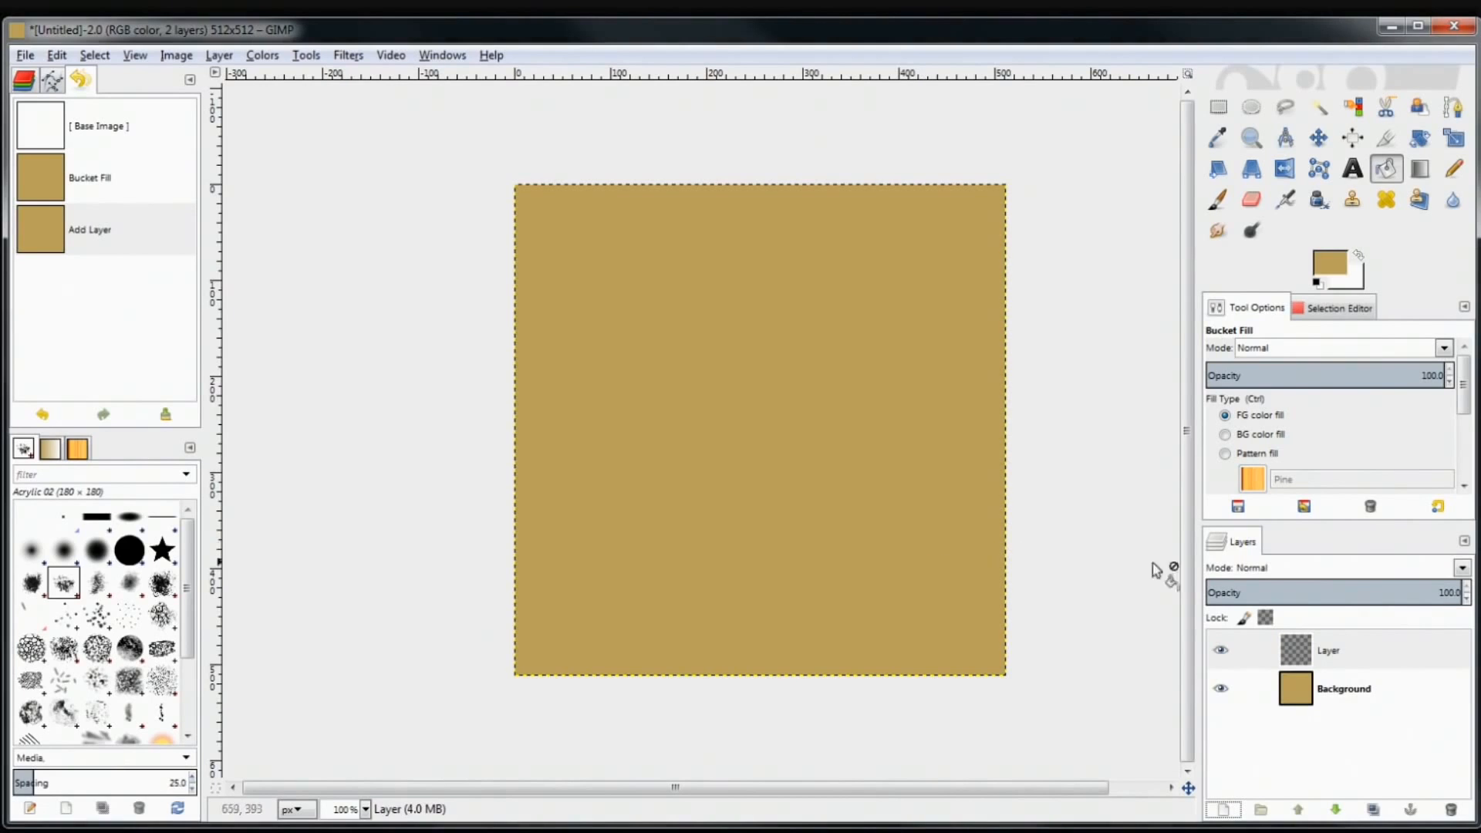
# Select the Paintbrush tool and swap the foreground and background colours several times
pyautogui.click(1370, 685)
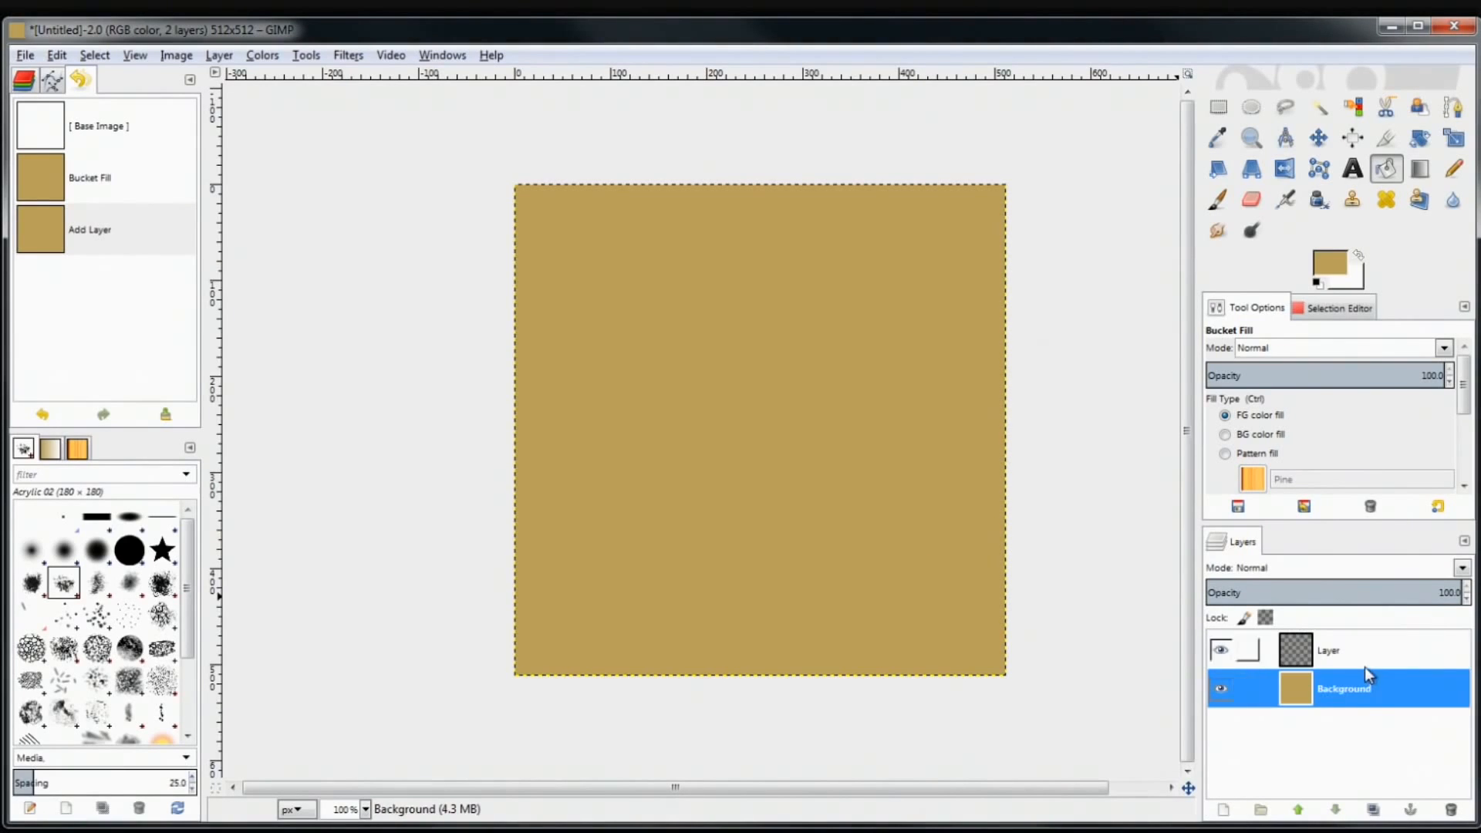
pyautogui.click(1335, 665)
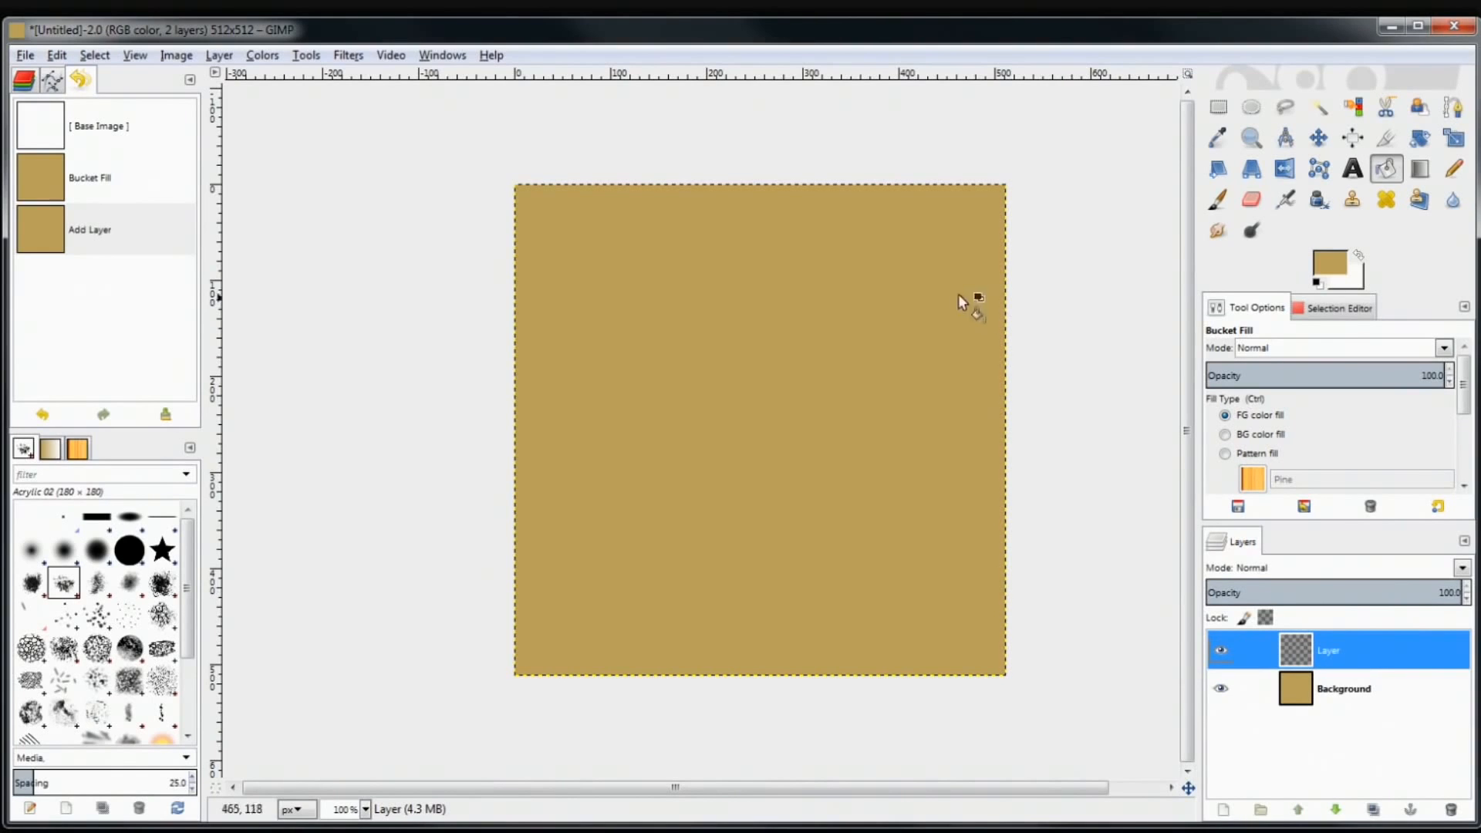
pyautogui.click(1212, 205)
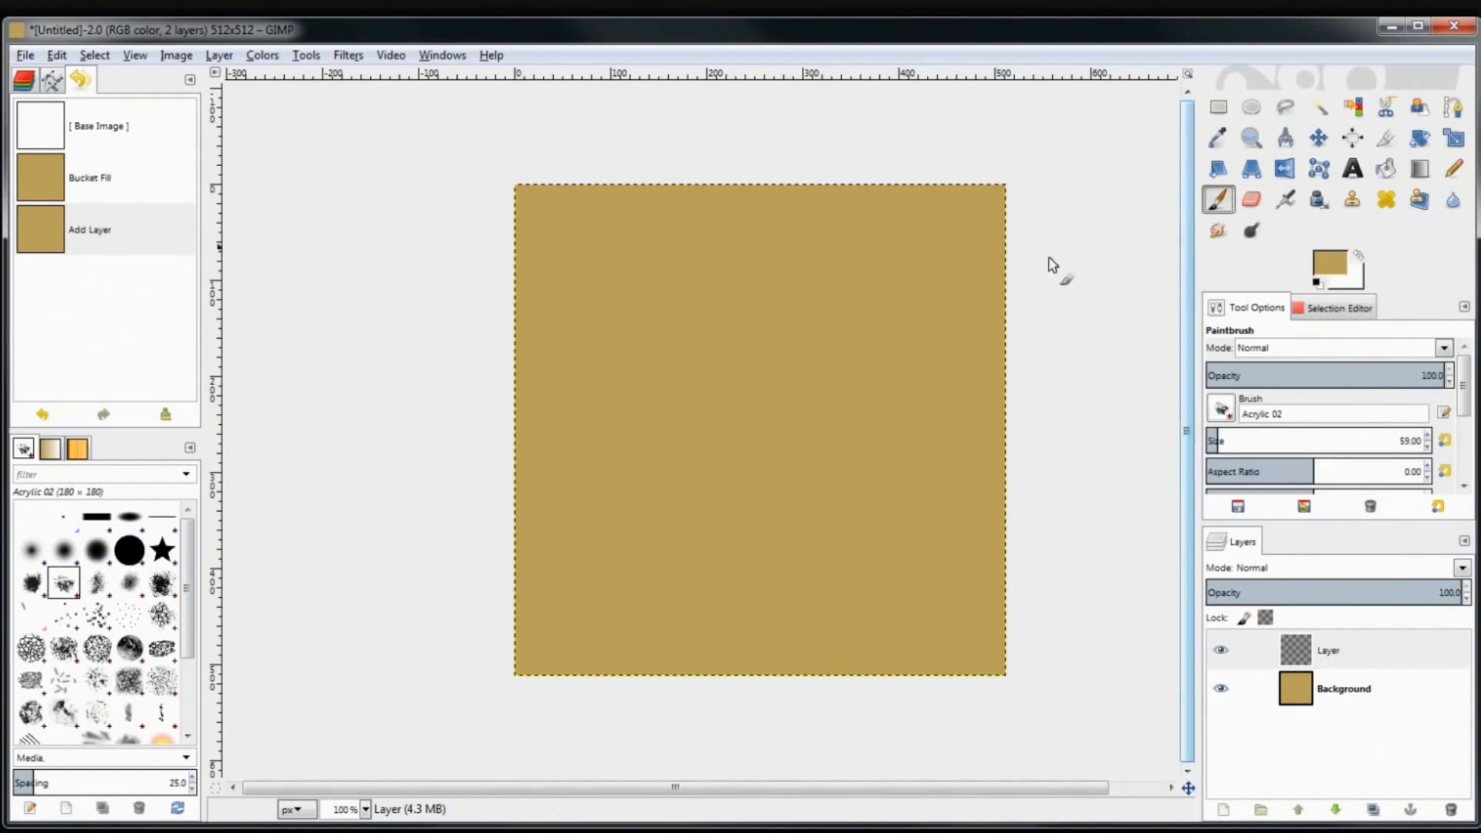
pyautogui.click(1358, 256)
pyautogui.click(1360, 258)
pyautogui.click(1361, 255)
pyautogui.click(1360, 257)
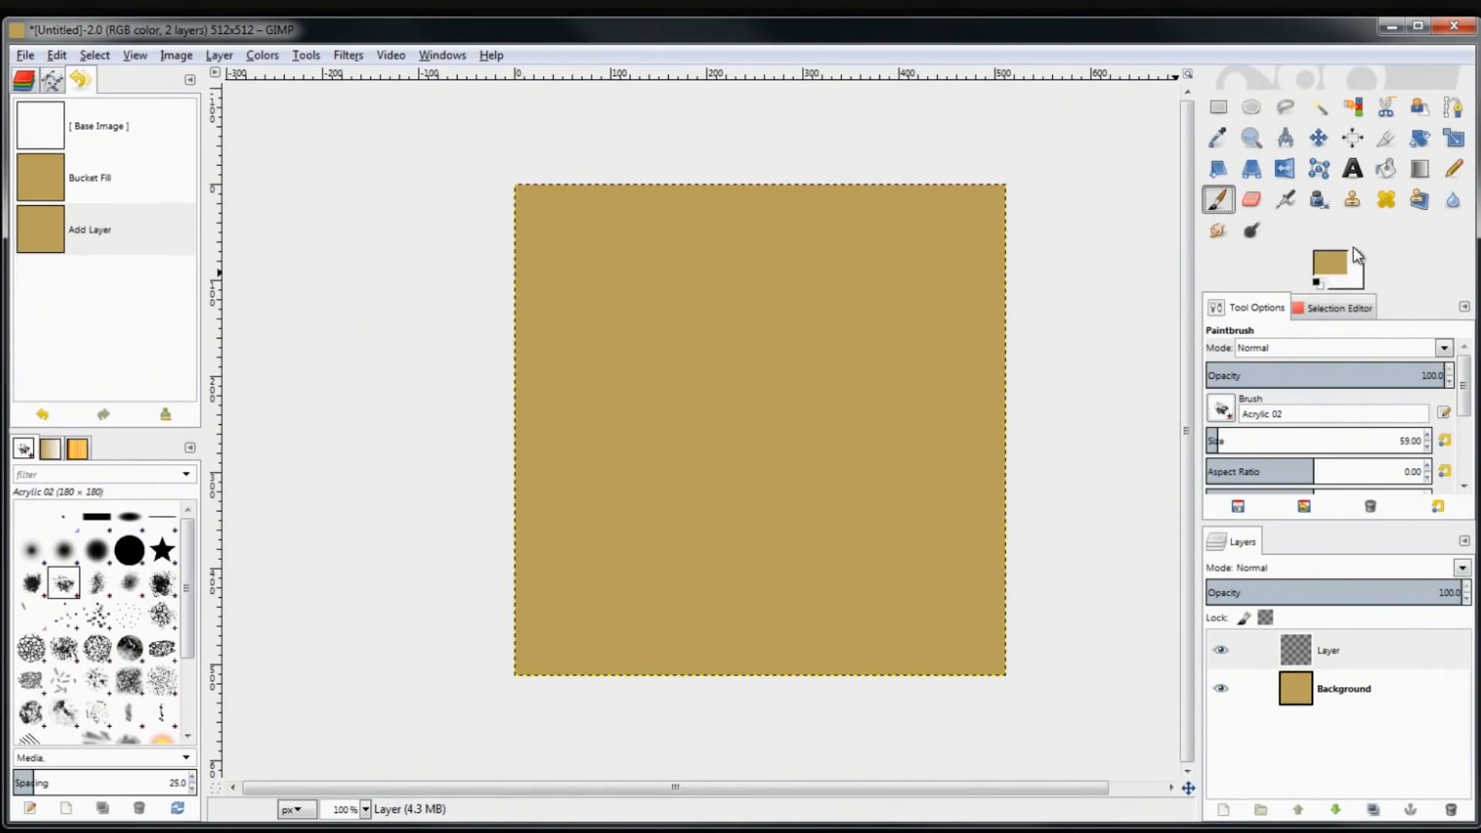
pyautogui.click(1359, 258)
pyautogui.click(1359, 258)
pyautogui.click(1360, 257)
# Set the background colour to bright blue
pyautogui.click(1341, 272)
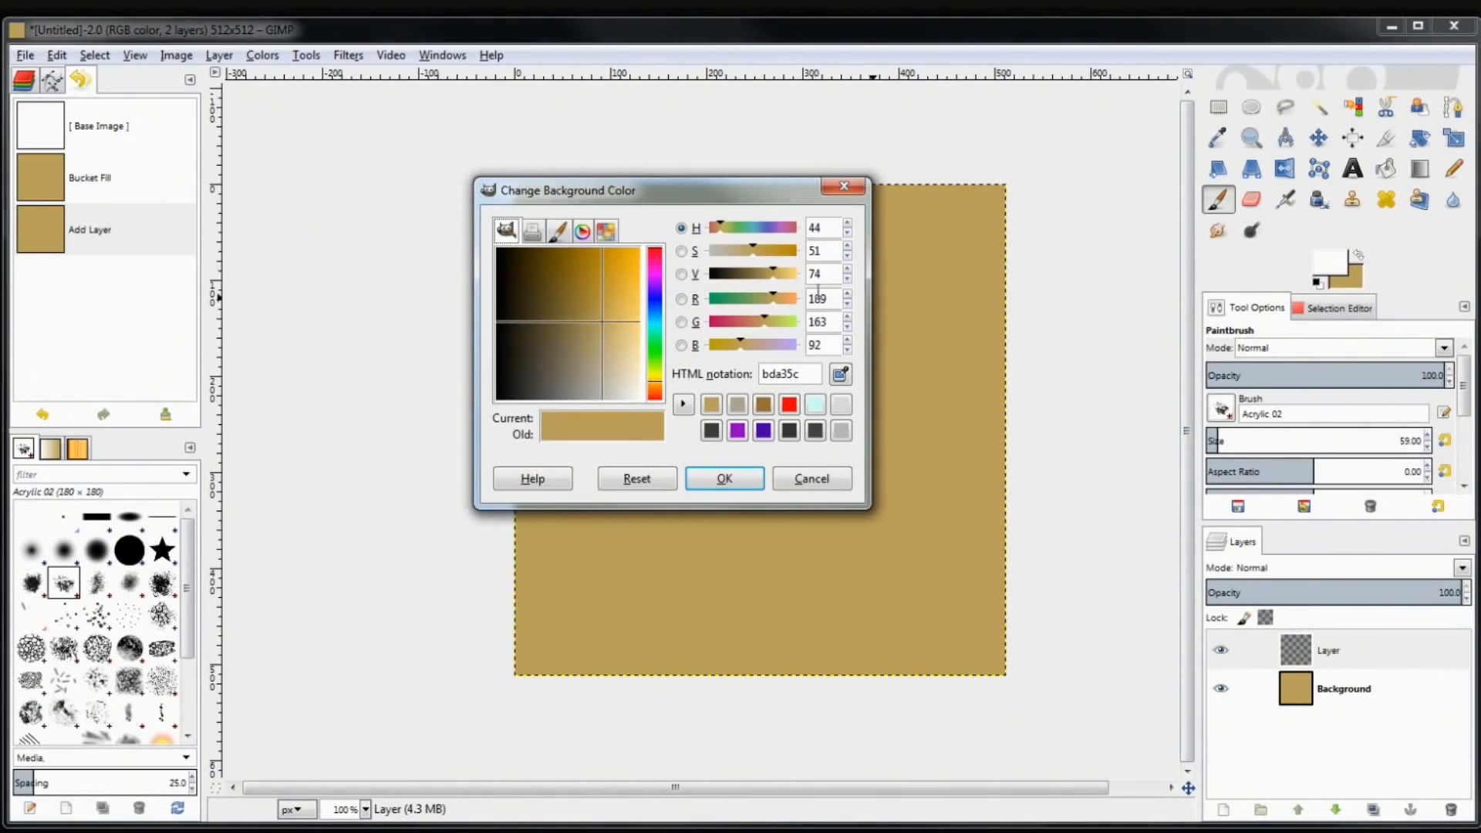
pyautogui.click(657, 301)
pyautogui.click(639, 249)
pyautogui.click(724, 478)
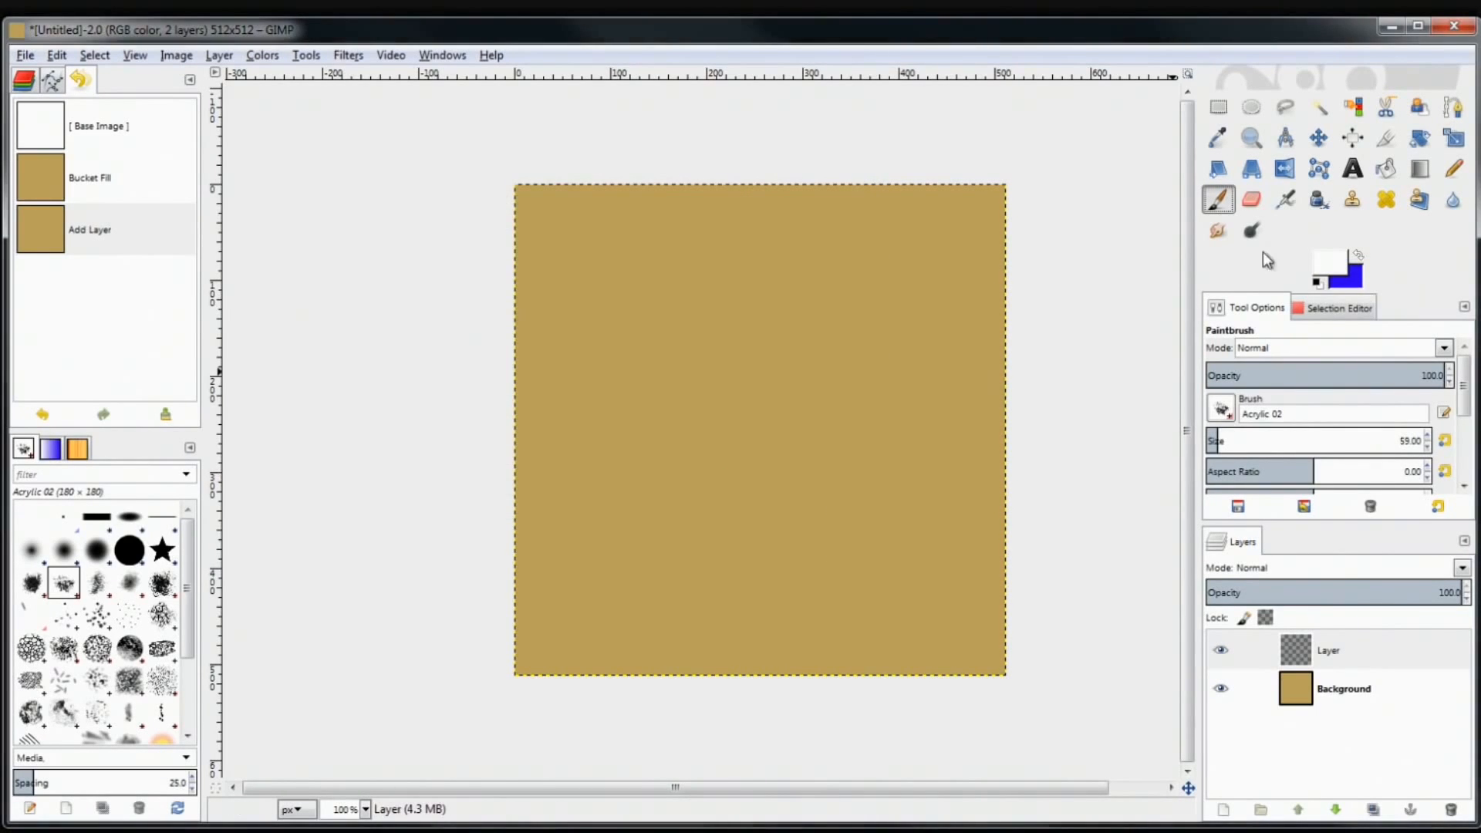
# Put white back in front and undo to the blank white Background-only image
pyautogui.click(1355, 259)
pyautogui.click(1356, 257)
pyautogui.hotkey('ctrl', 'z')
pyautogui.hotkey('ctrl', 'z')
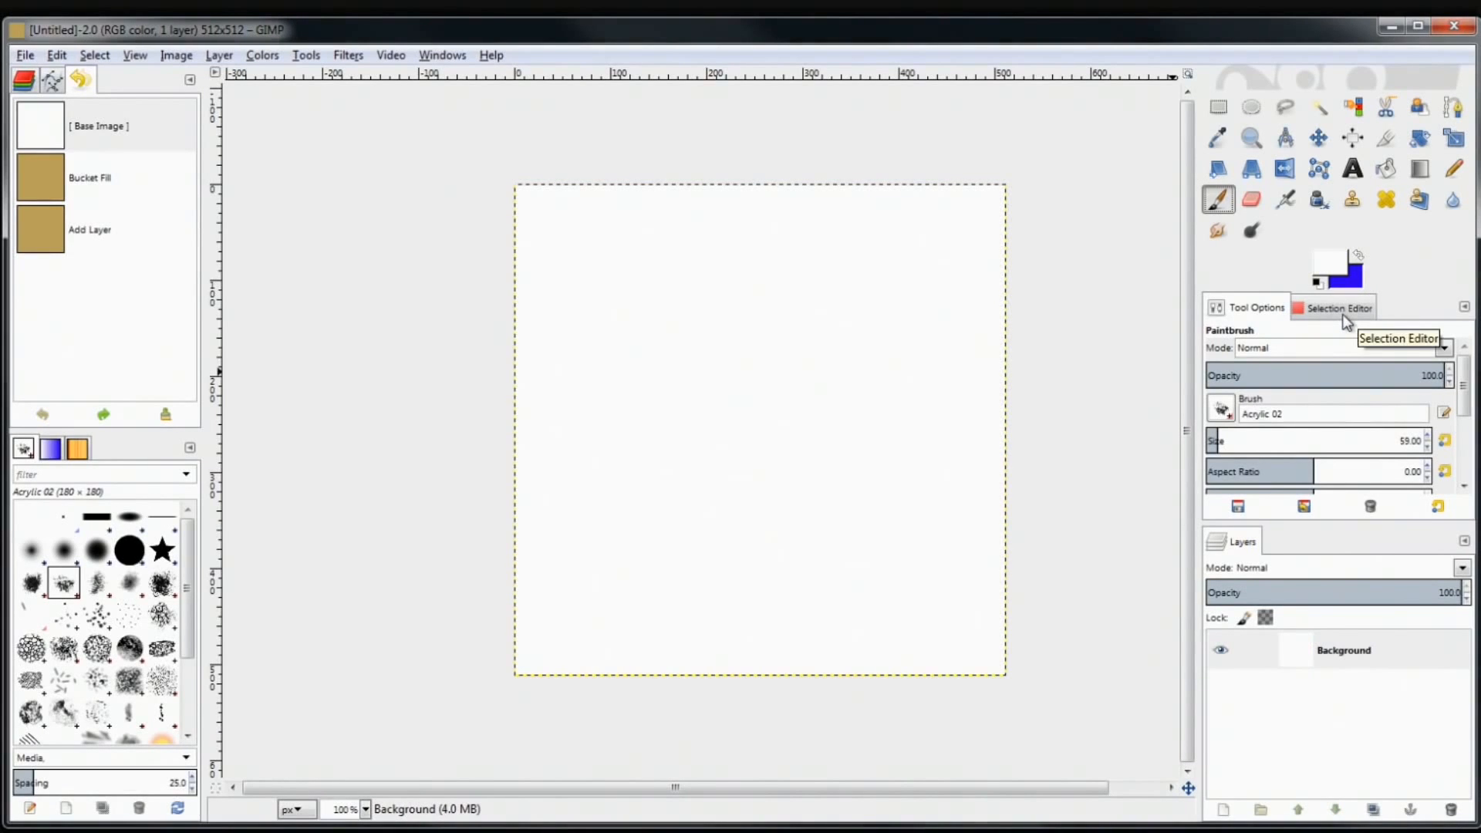
# Restore the tan fill and new layer from Undo History, then set the background to tan bda35c
pyautogui.click(99, 230)
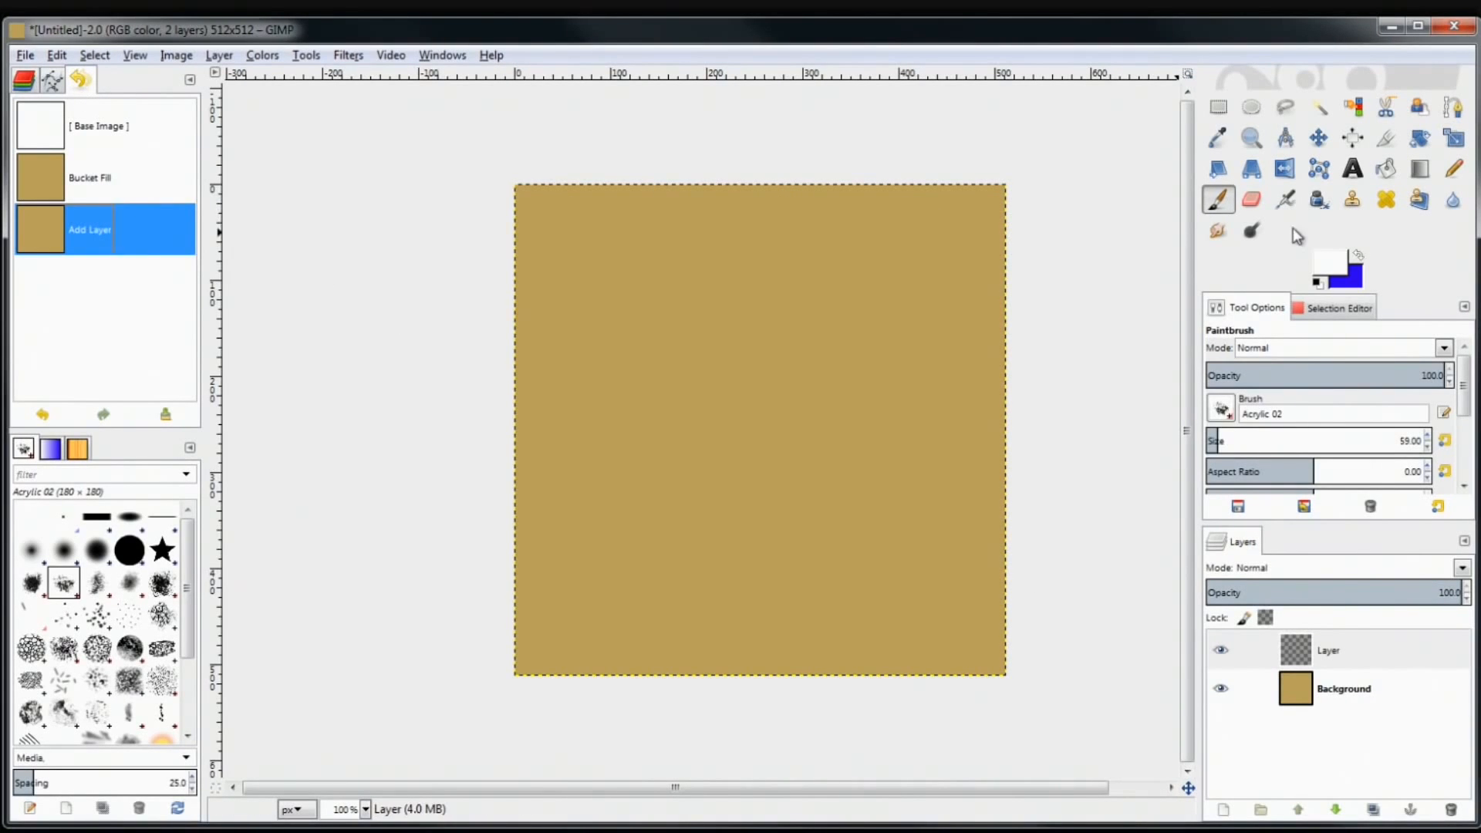
pyautogui.click(1354, 278)
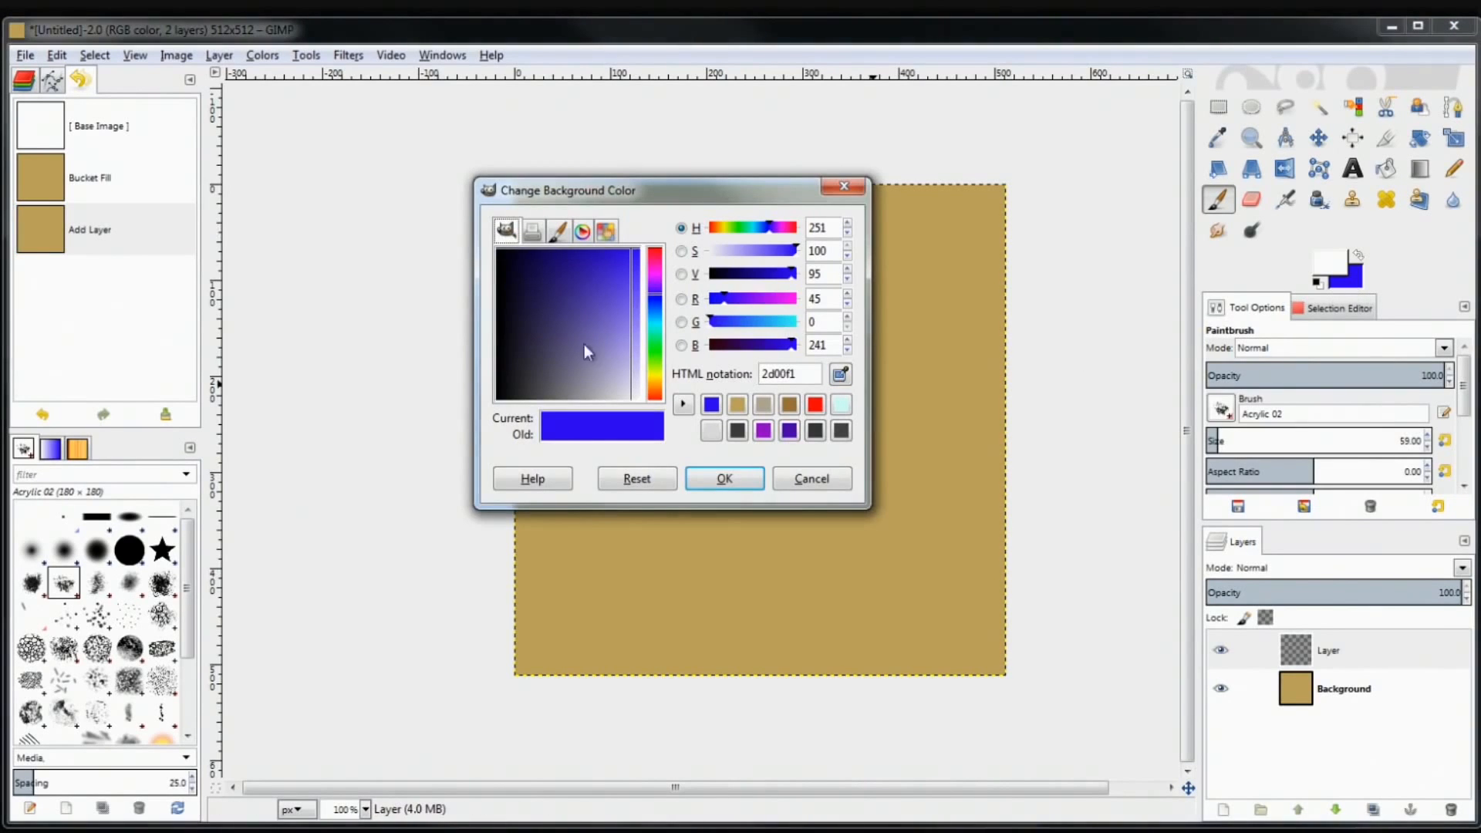
pyautogui.click(841, 374)
pyautogui.click(918, 368)
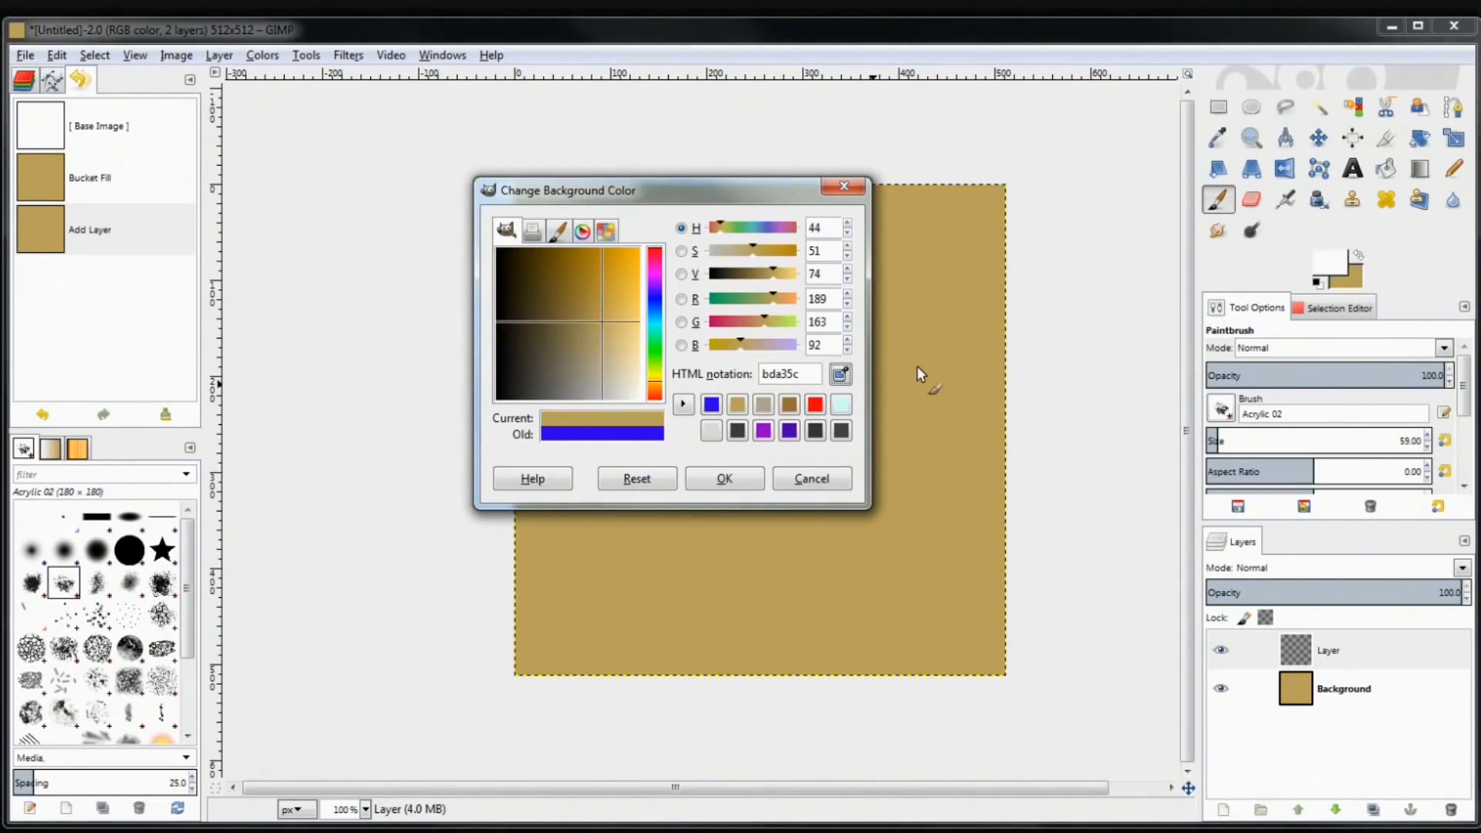
pyautogui.click(839, 375)
pyautogui.click(833, 186)
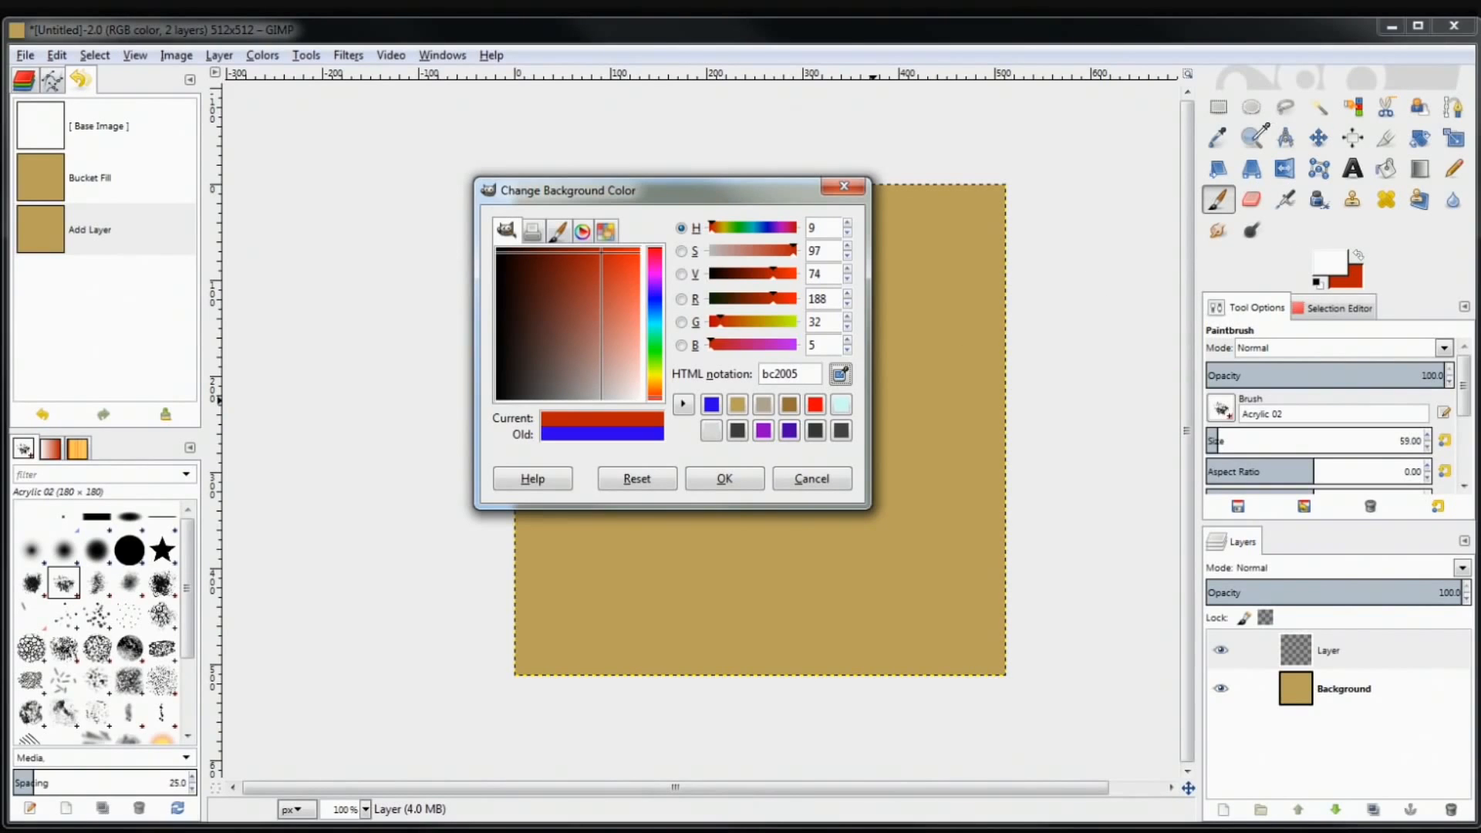
pyautogui.click(1248, 141)
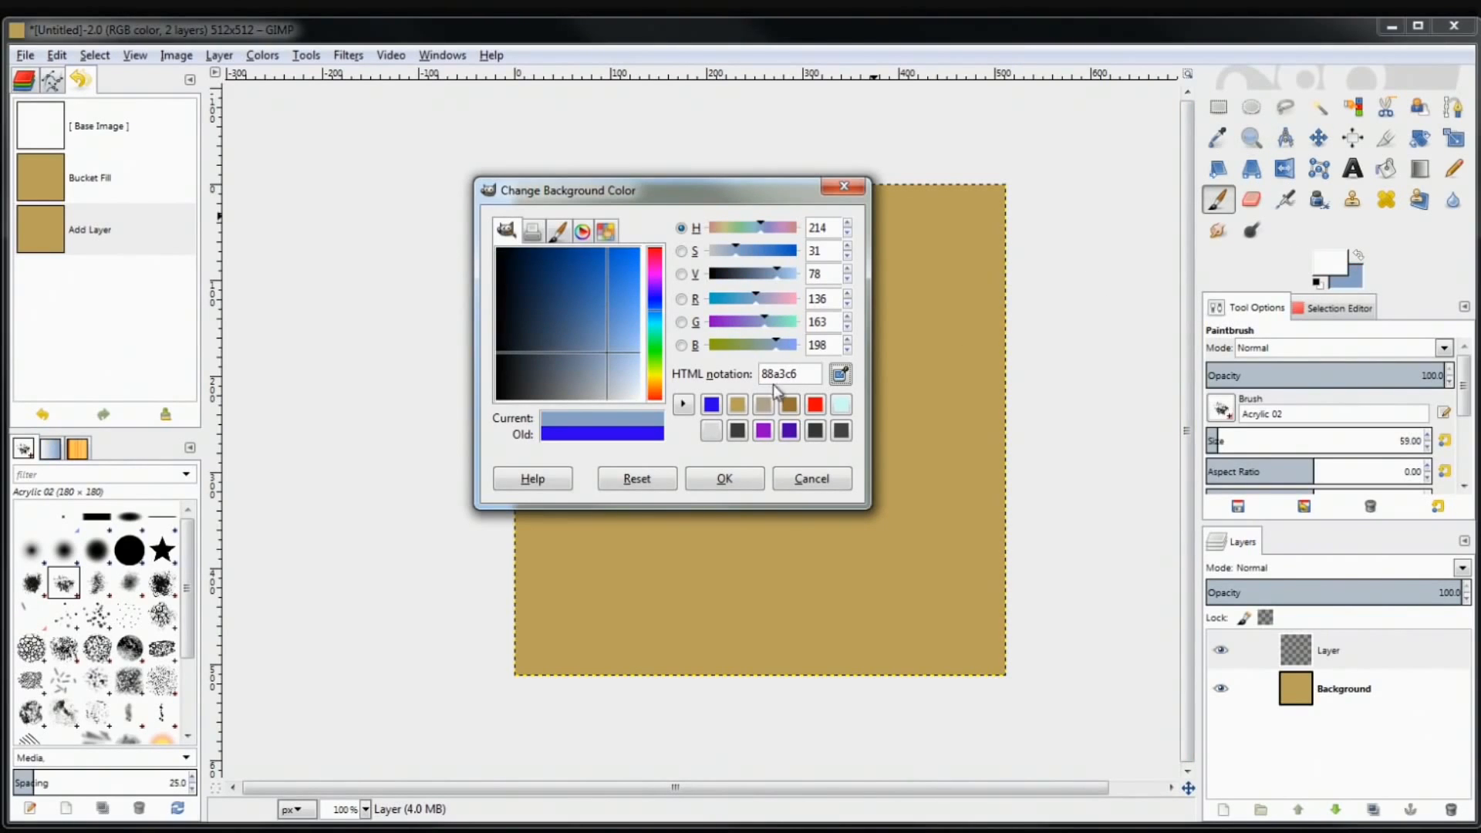
pyautogui.click(969, 315)
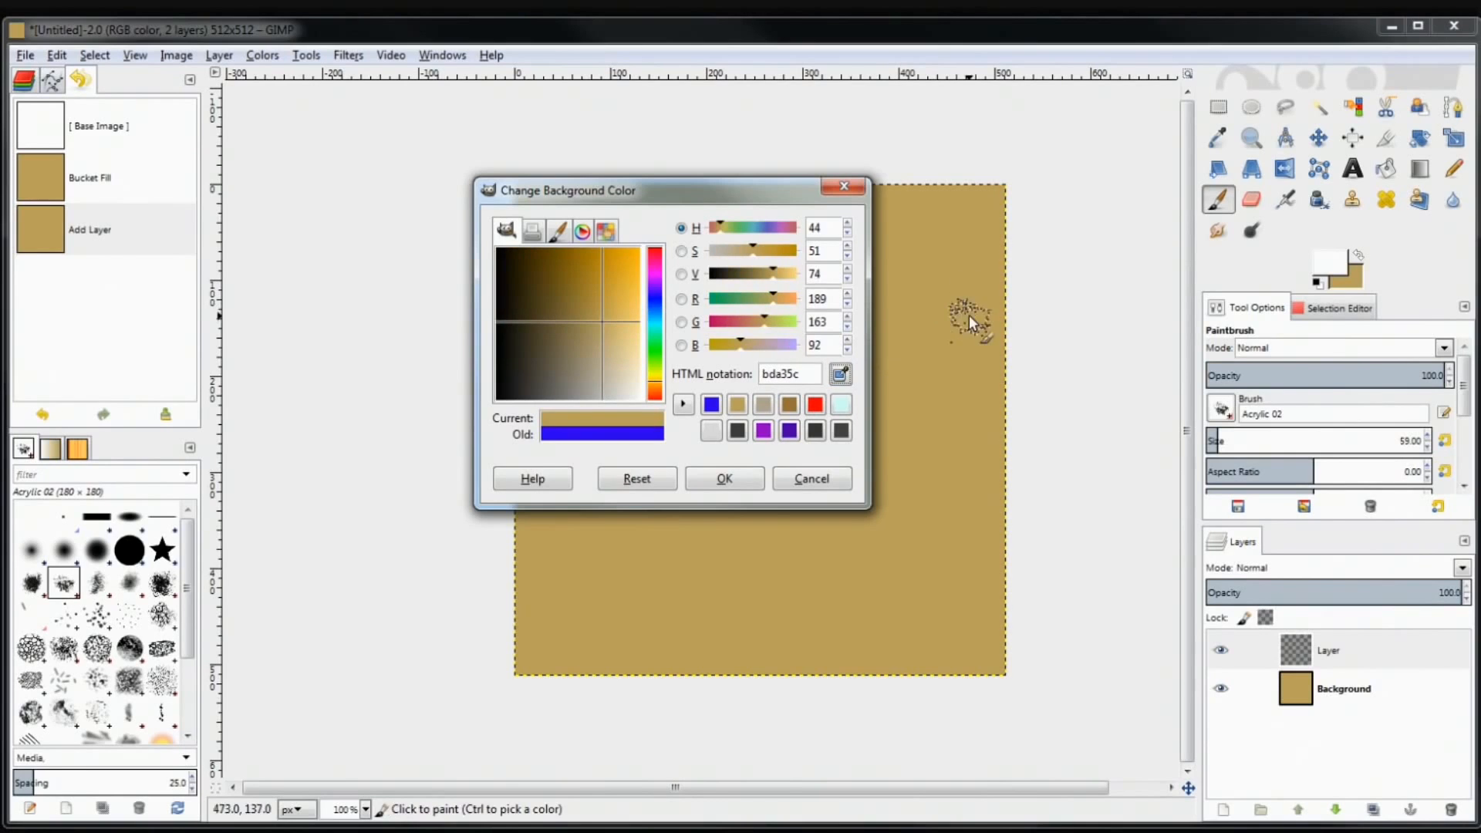
pyautogui.click(749, 480)
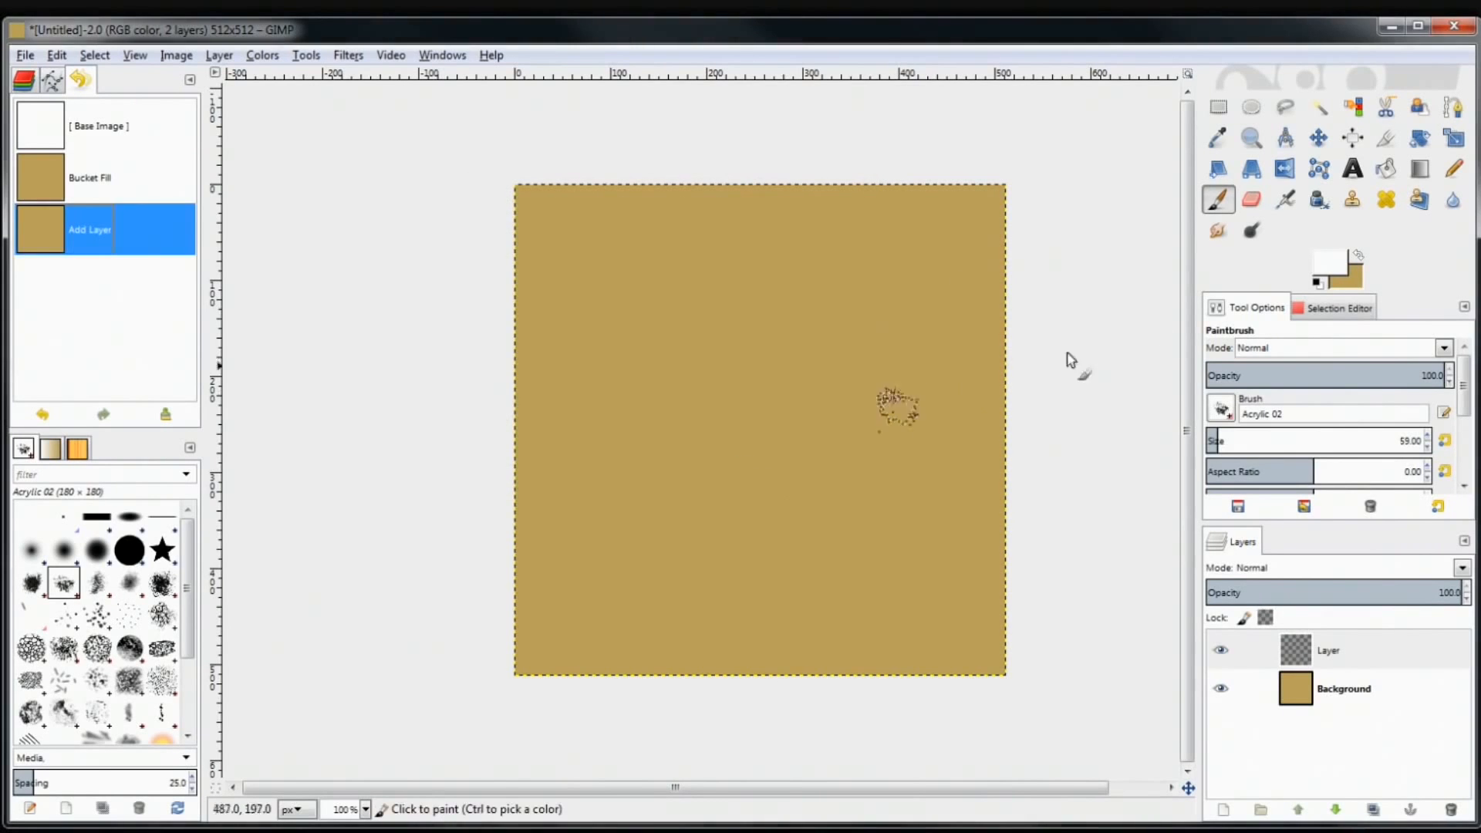
# Set the foreground colour to blue 2400ff
pyautogui.click(1327, 268)
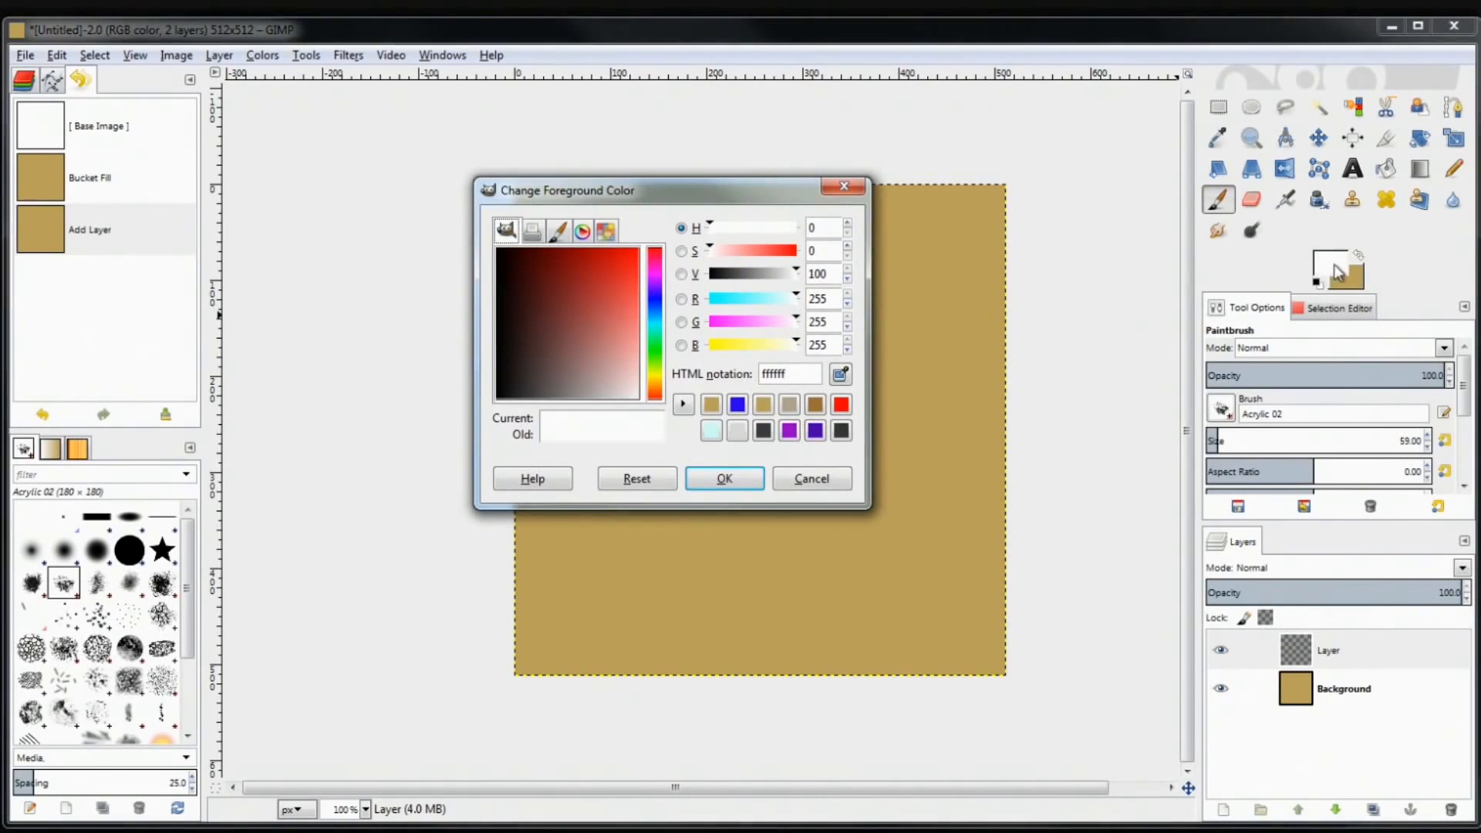
pyautogui.moveTo(594, 339); pyautogui.dragTo(668, 219)
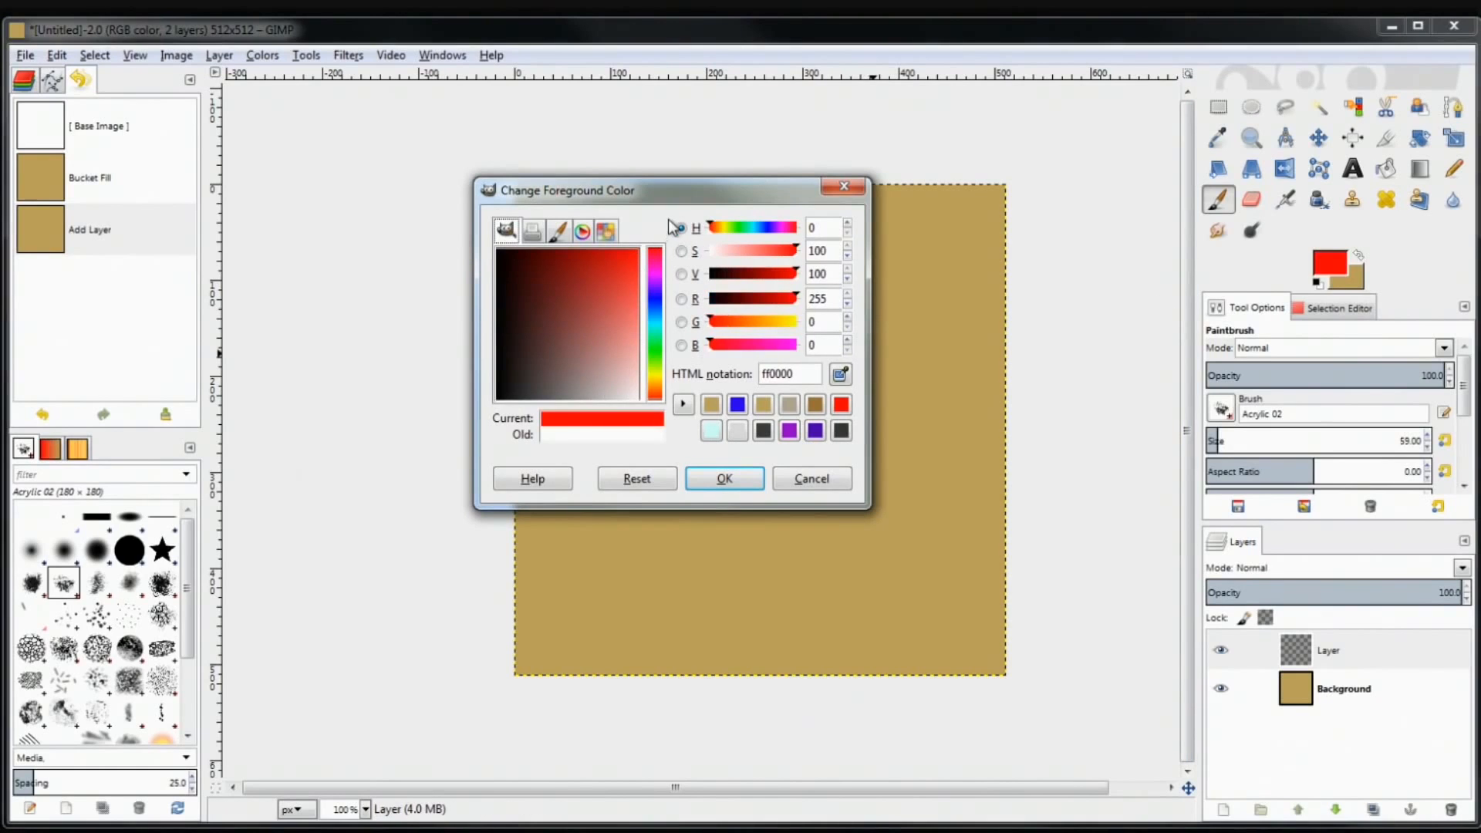
pyautogui.click(655, 298)
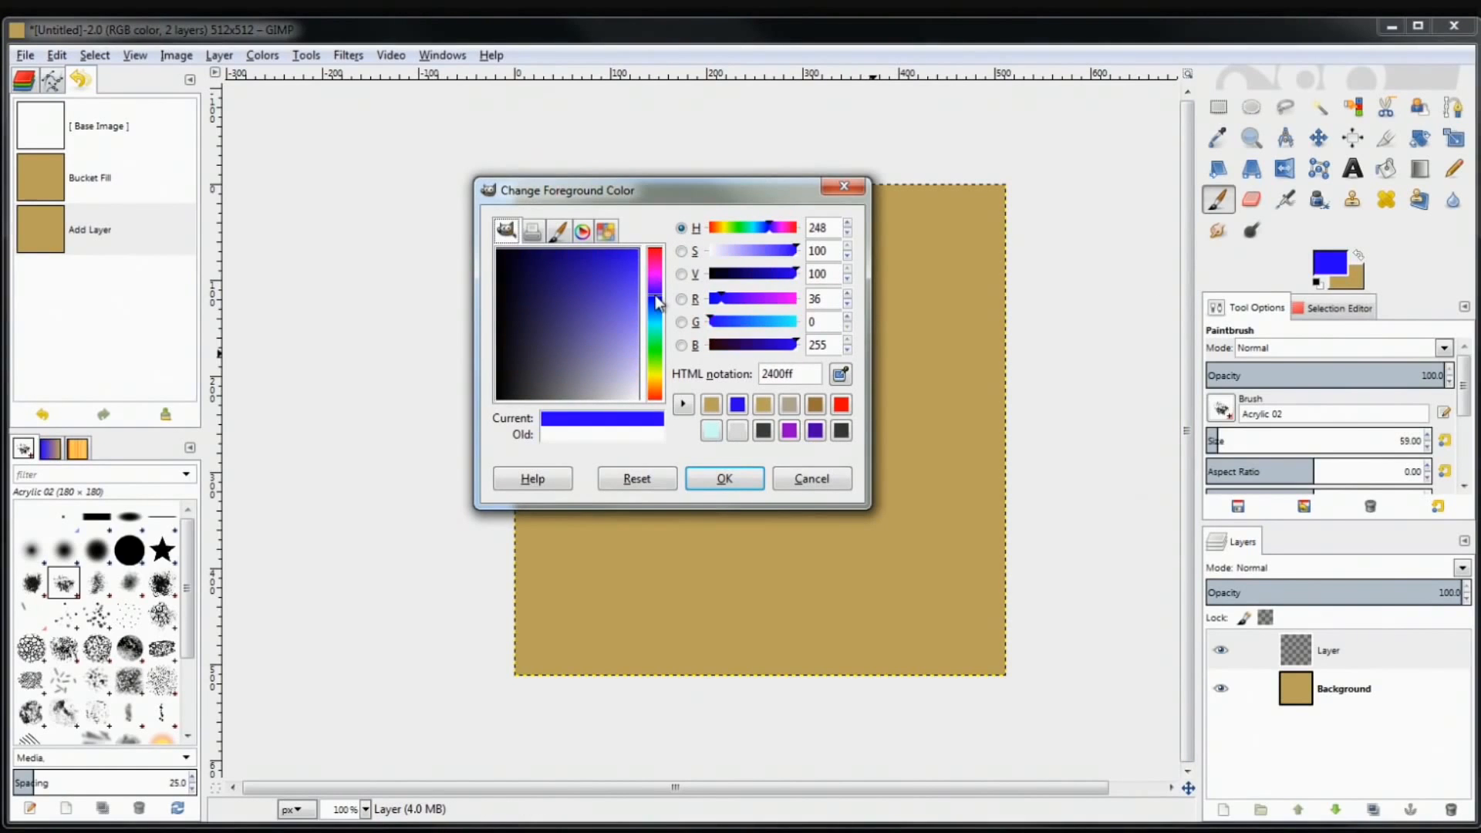
pyautogui.click(725, 480)
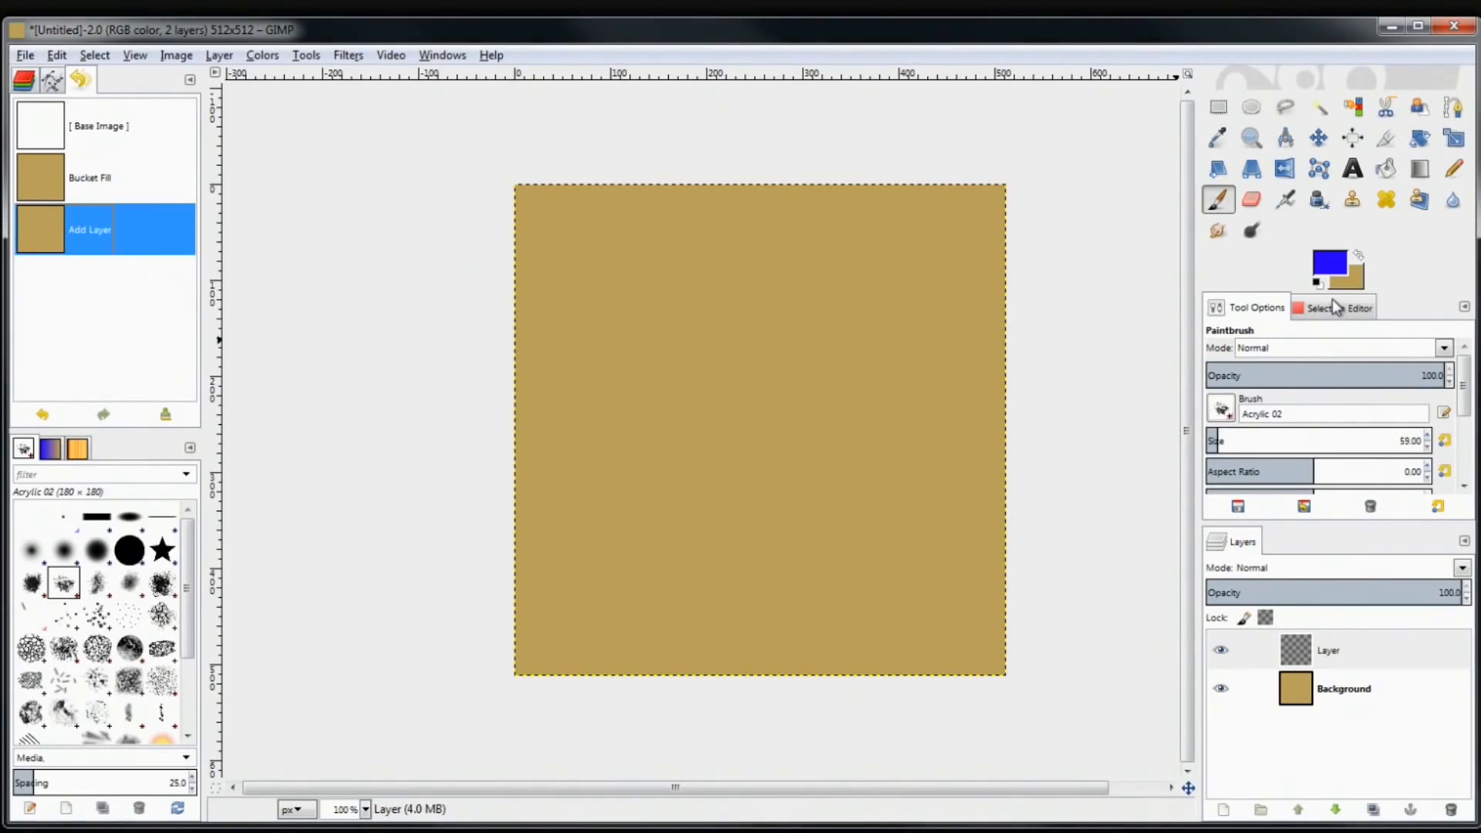
# Swap colours to leave blue in front, testing a paint dab on the canvas
pyautogui.click(1358, 256)
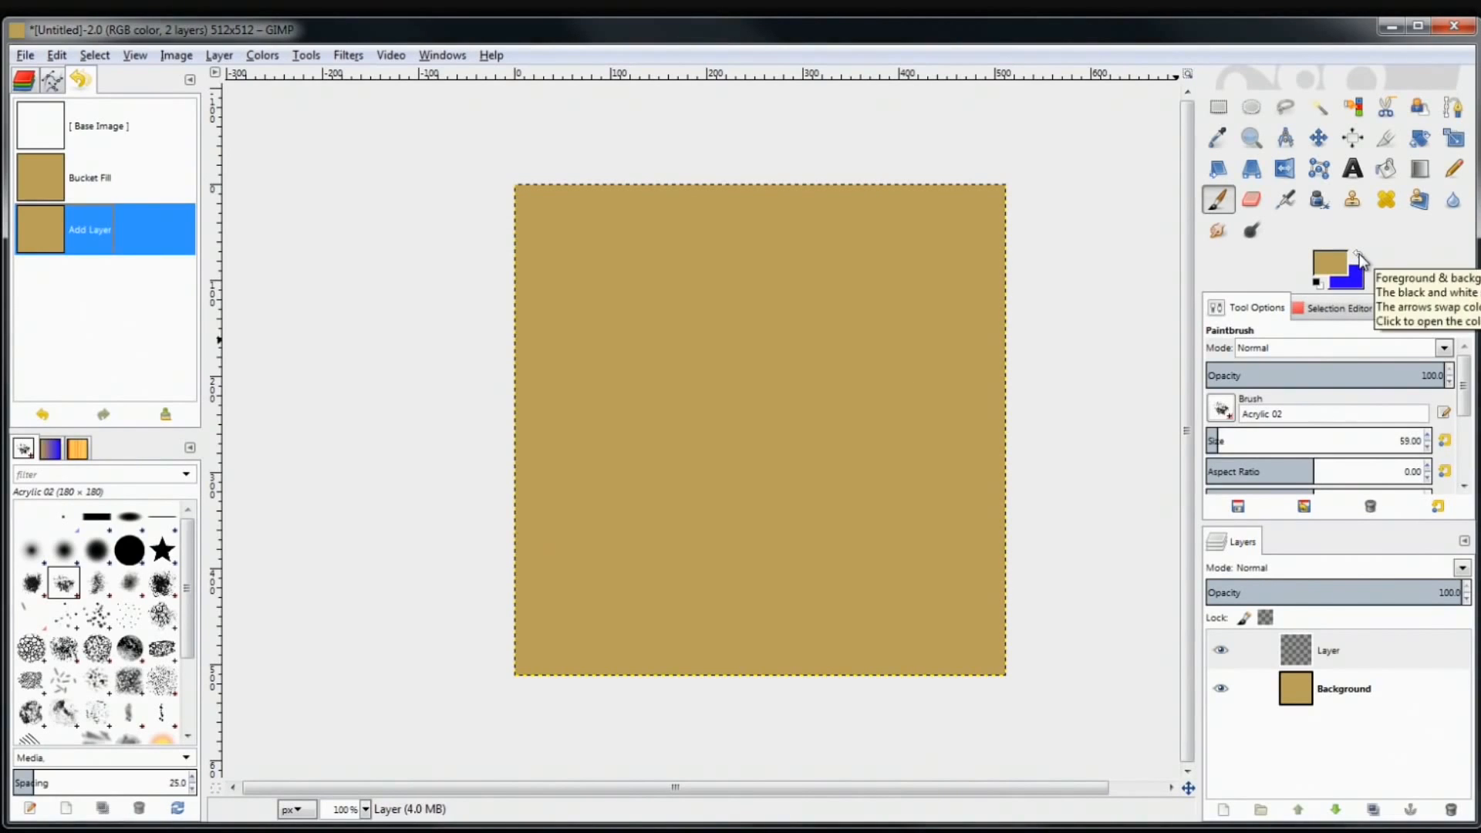
pyautogui.click(1358, 256)
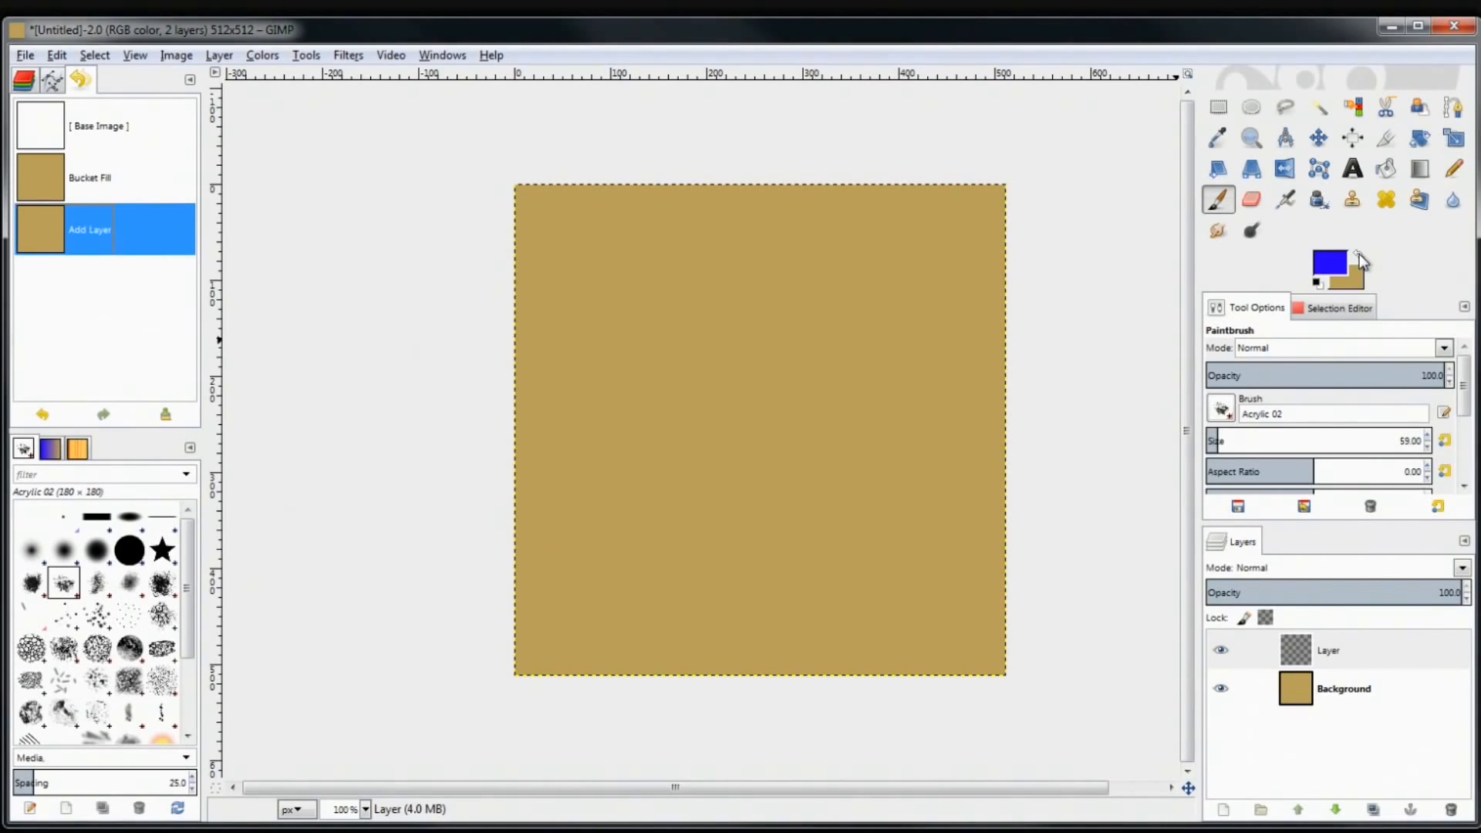
pyautogui.click(1358, 256)
pyautogui.click(1359, 257)
pyautogui.click(1360, 257)
pyautogui.click(1359, 256)
pyautogui.click(1360, 257)
pyautogui.click(1359, 257)
pyautogui.click(1360, 257)
pyautogui.click(1359, 257)
pyautogui.click(1360, 257)
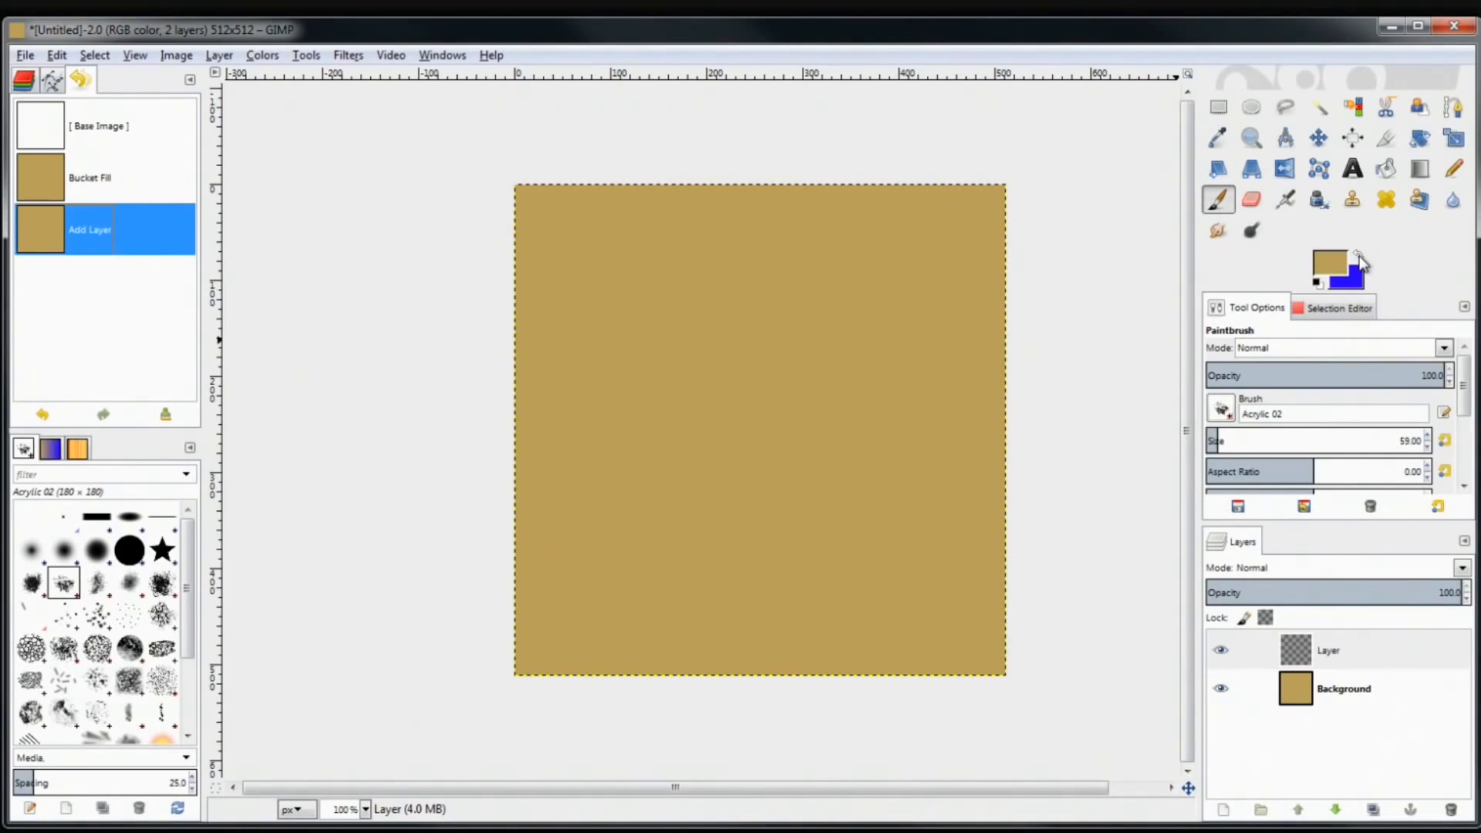
pyautogui.click(898, 432)
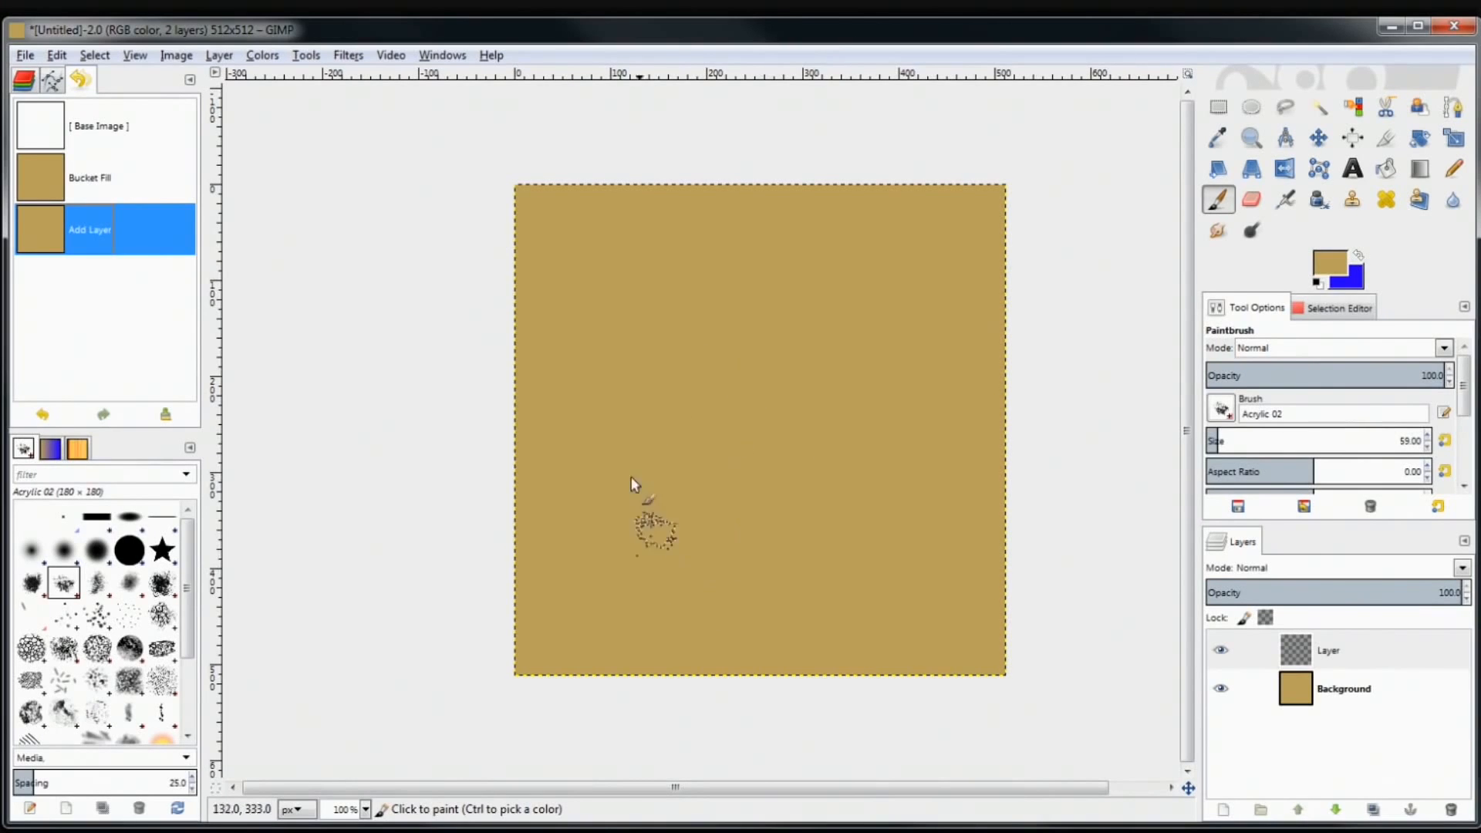
pyautogui.click(1358, 257)
pyautogui.click(1358, 258)
pyautogui.click(1358, 258)
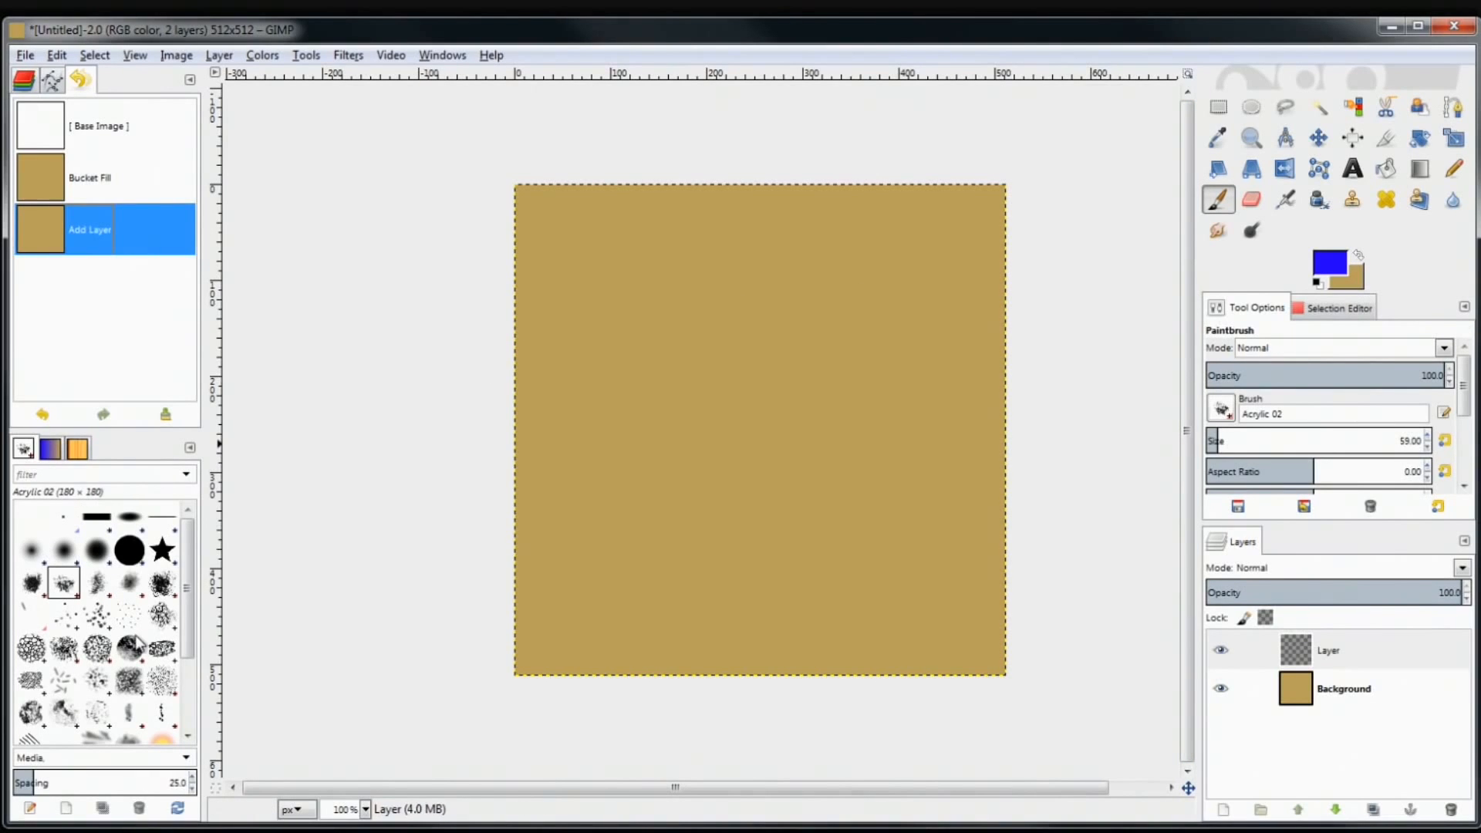
# Choose the soft 2. Hardness 050 brush
pyautogui.click(161, 550)
pyautogui.click(116, 556)
pyautogui.click(96, 550)
pyautogui.click(64, 551)
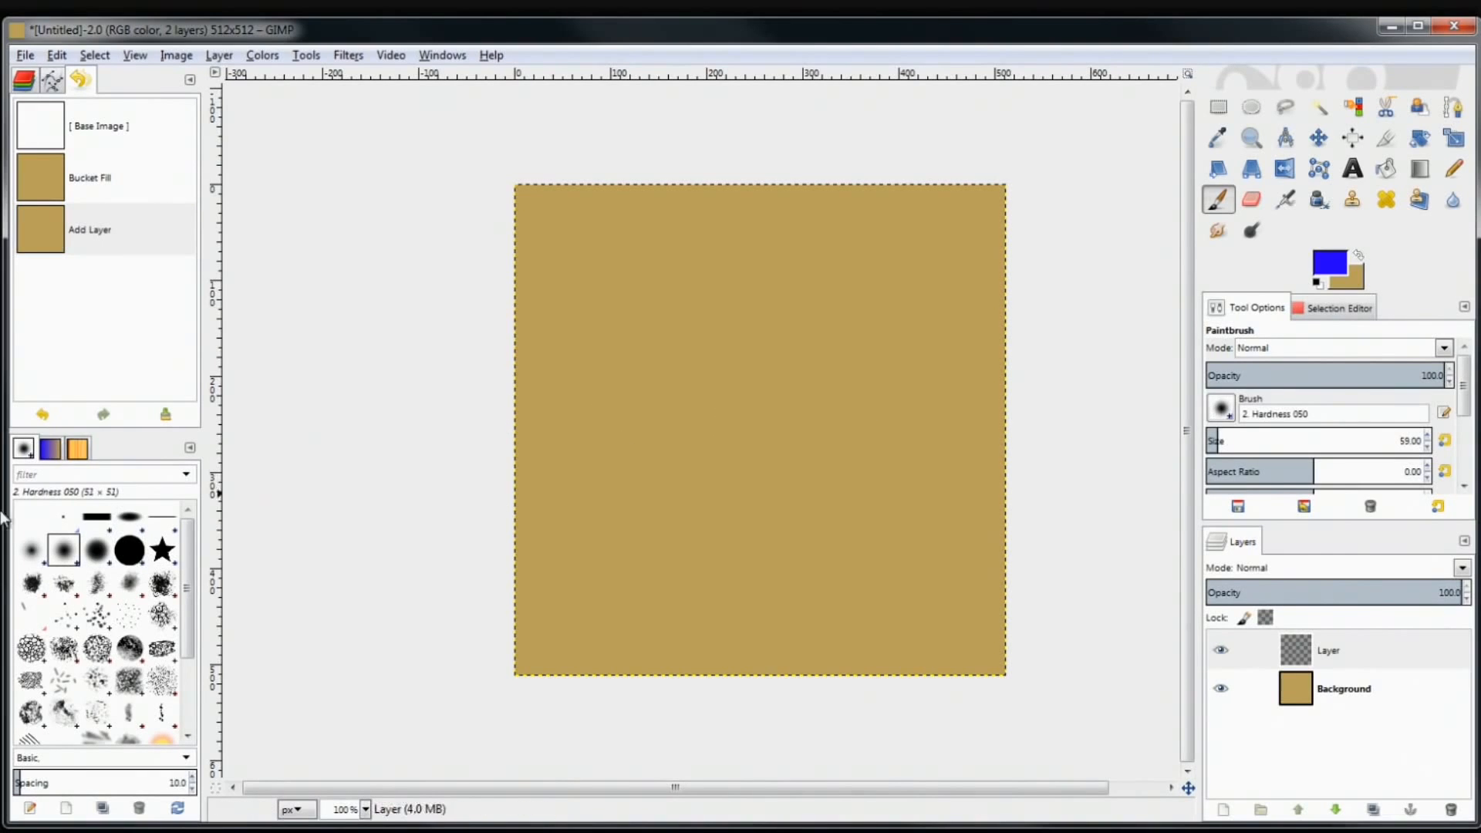
# Paint a thick blue looping scribble and toggle Layer's visibility to check it
pyautogui.moveTo(683, 315)
pyautogui.mouseDown()
pyautogui.moveTo(757, 392)
pyautogui.moveTo(832, 418)
pyautogui.moveTo(796, 578)
pyautogui.moveTo(893, 504)
pyautogui.moveTo(806, 324)
pyautogui.moveTo(892, 285)
pyautogui.moveTo(674, 322)
pyautogui.moveTo(550, 379)
pyautogui.moveTo(613, 228)
pyautogui.moveTo(687, 523)
pyautogui.moveTo(926, 452)
pyautogui.mouseUp()
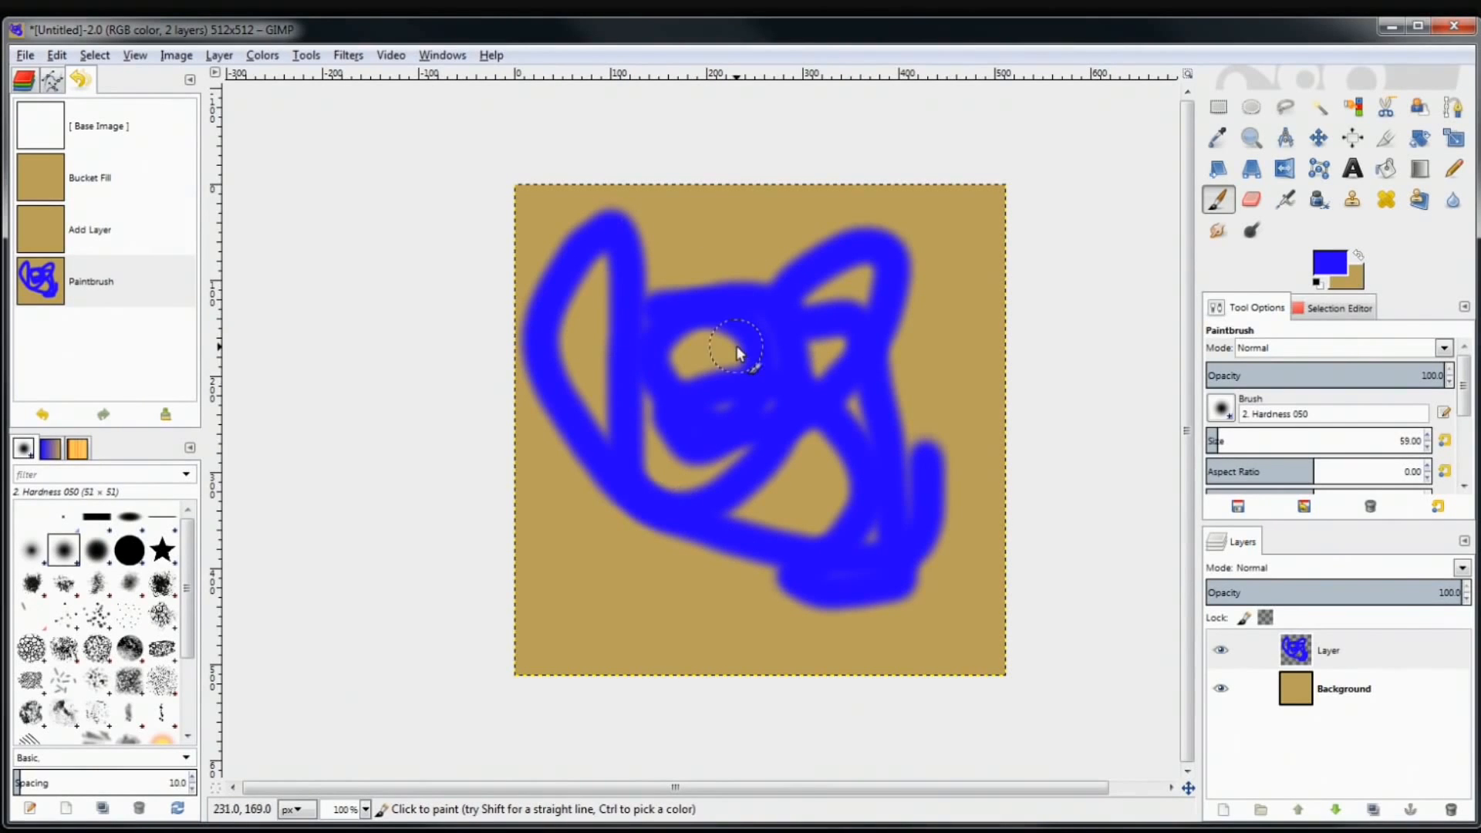
pyautogui.click(1223, 655)
pyautogui.click(1224, 655)
pyautogui.click(1224, 656)
pyautogui.click(1224, 656)
pyautogui.click(1223, 654)
pyautogui.click(1223, 655)
pyautogui.click(1223, 654)
pyautogui.click(1223, 654)
# Toggle the tan Background's visibility to confirm the scribble sits on its own layer
pyautogui.click(1222, 690)
pyautogui.click(1222, 690)
pyautogui.click(1222, 690)
pyautogui.click(1222, 690)
pyautogui.click(1222, 690)
pyautogui.click(1223, 690)
pyautogui.click(1222, 690)
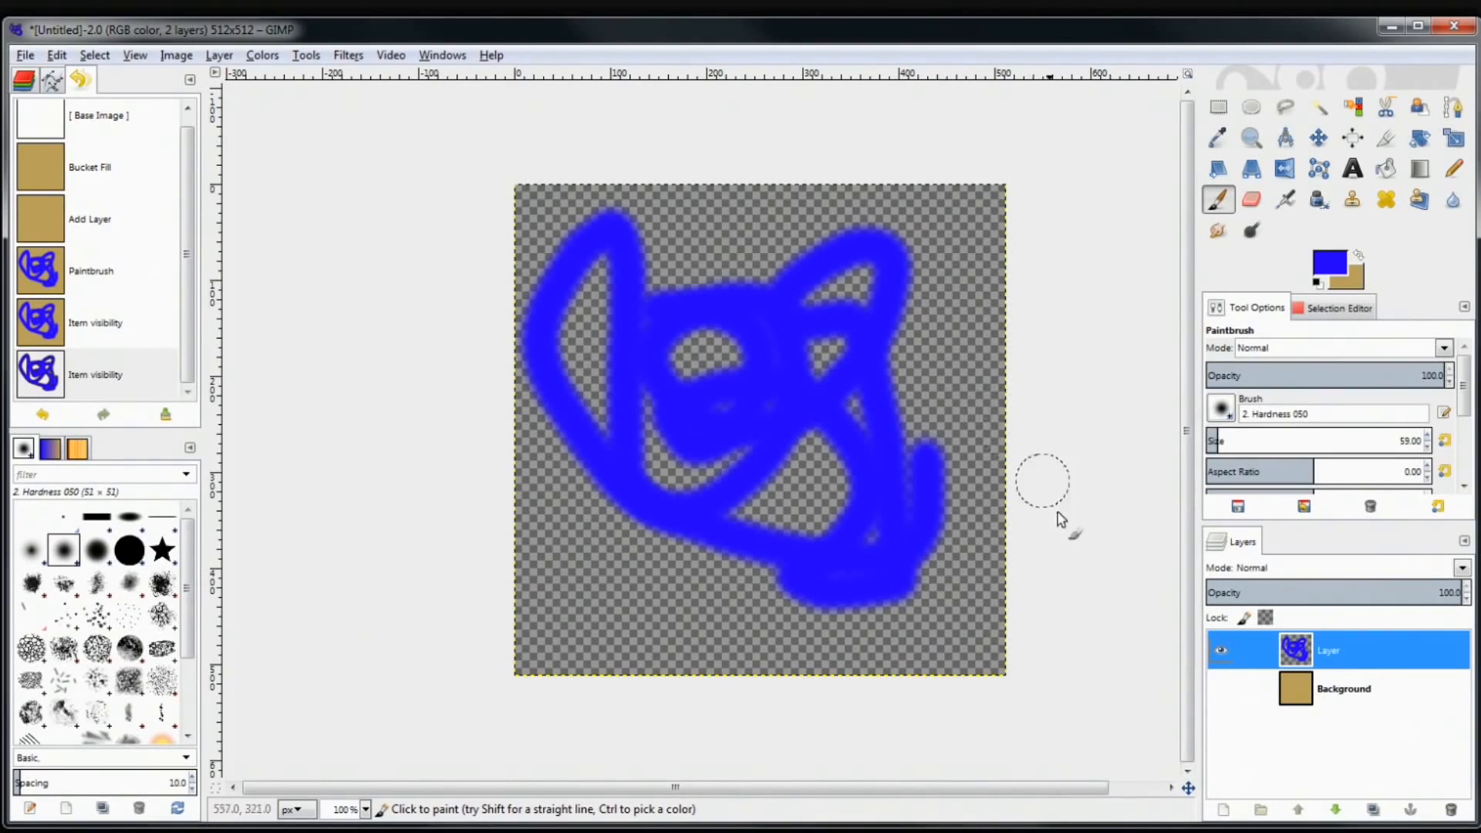
pyautogui.click(1222, 687)
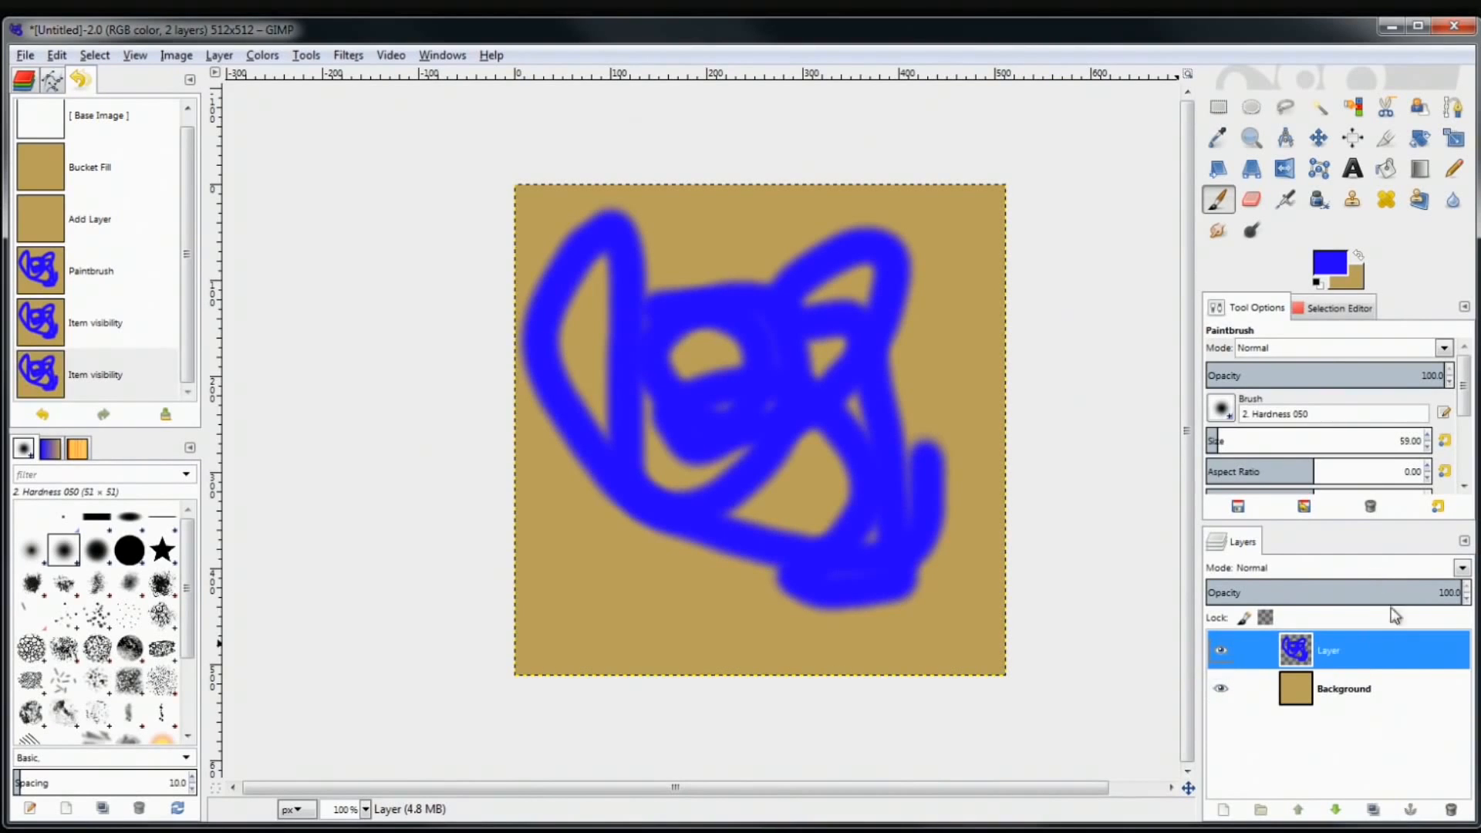
# Make the Background layer the active layer
pyautogui.click(1342, 696)
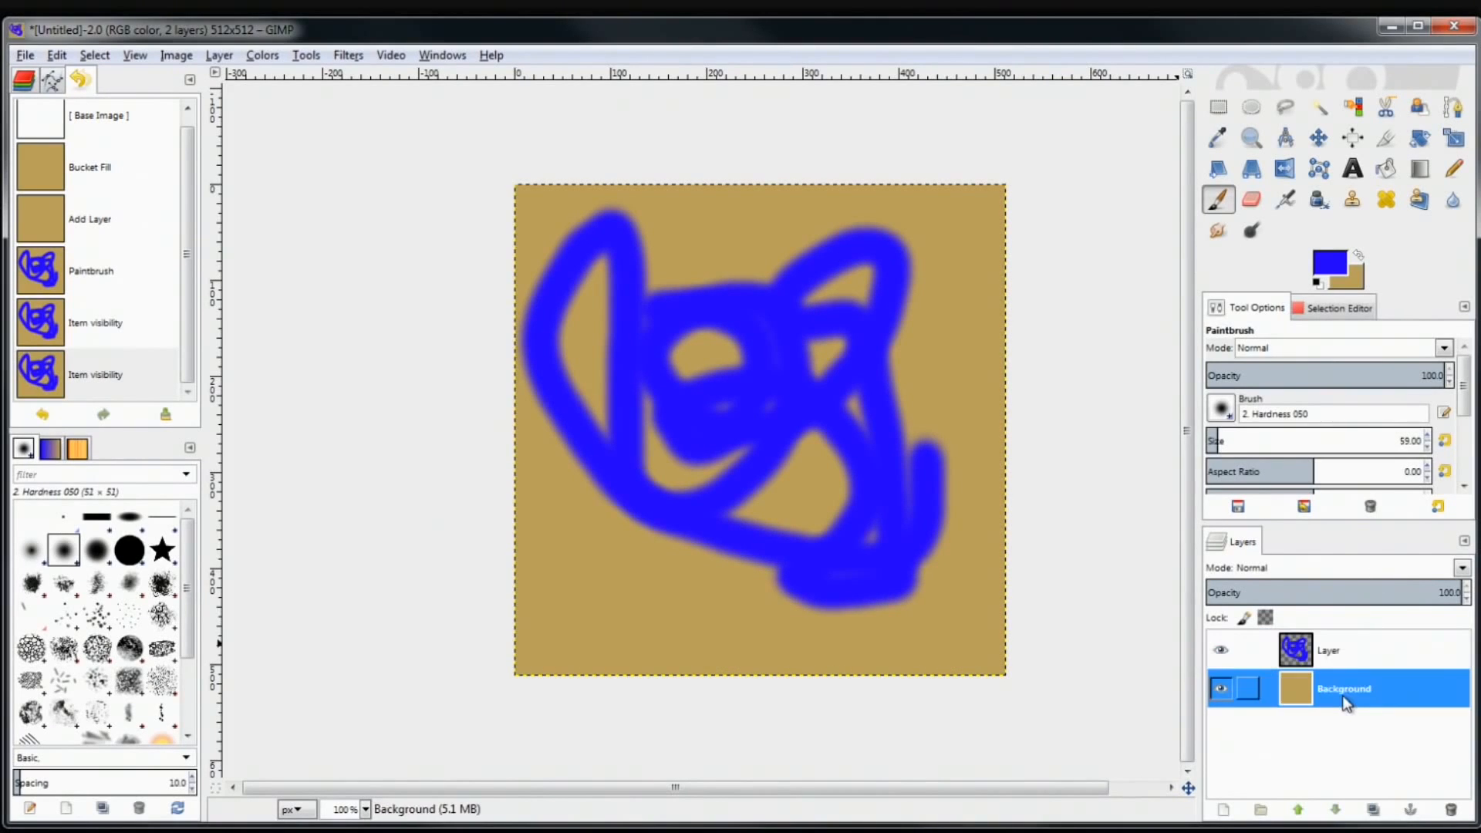
pyautogui.click(1338, 651)
pyautogui.click(1350, 684)
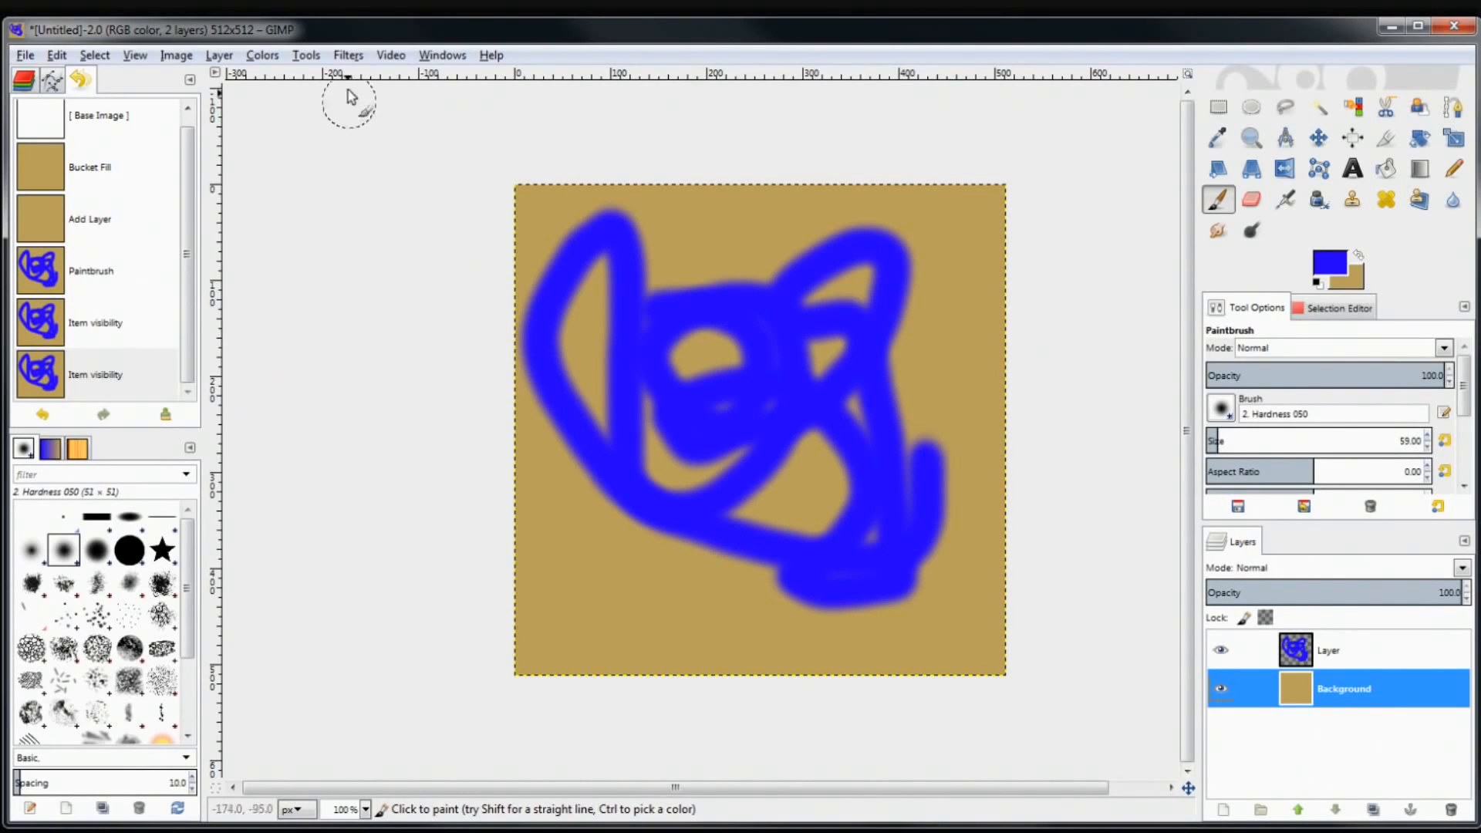
pyautogui.click(350, 57)
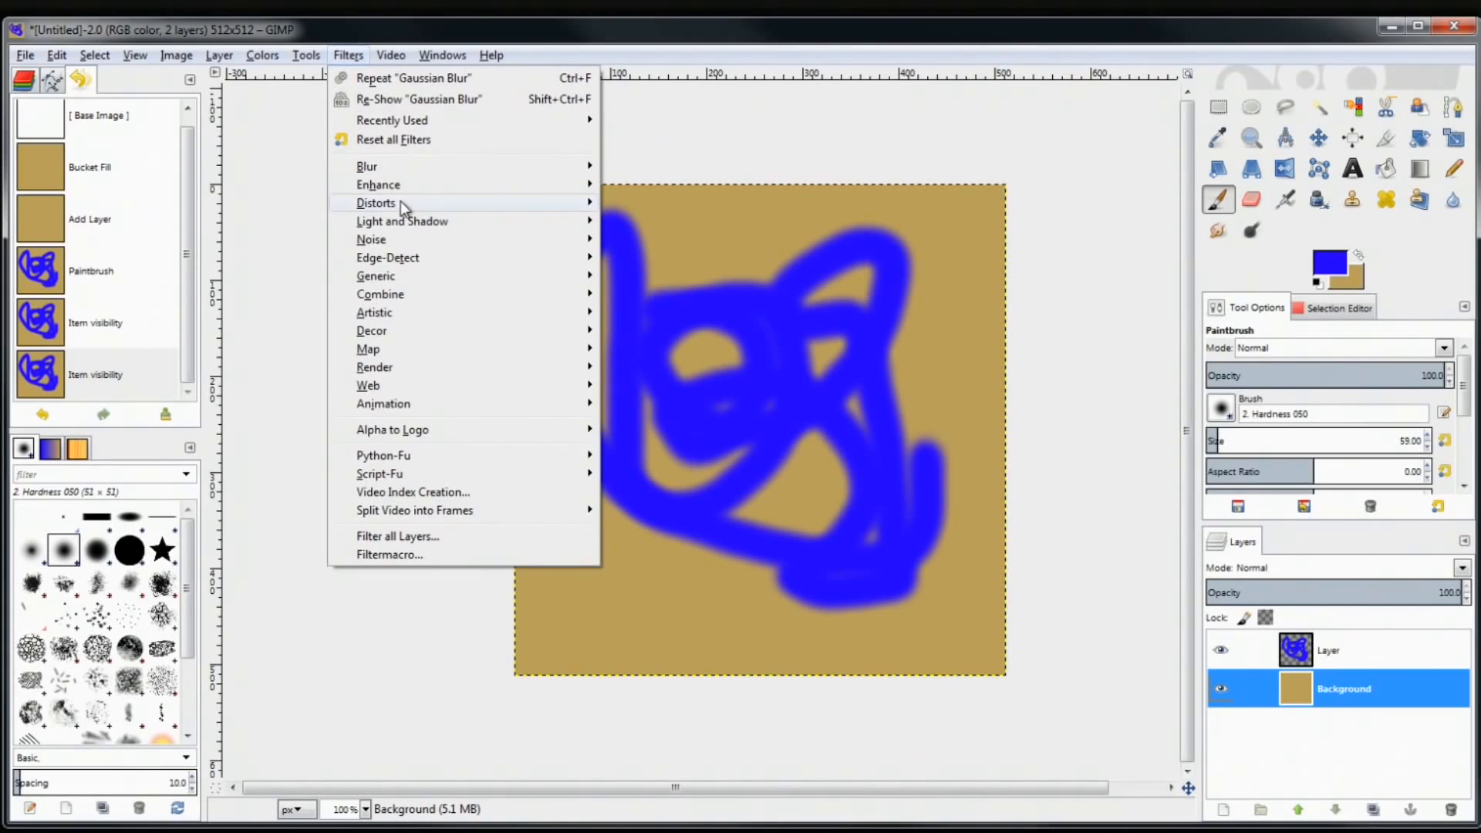
# Apply Noise > HSV Noise with Holdness 5, Hue 0, Saturation 0 and Value 113
pyautogui.moveTo(549, 240)
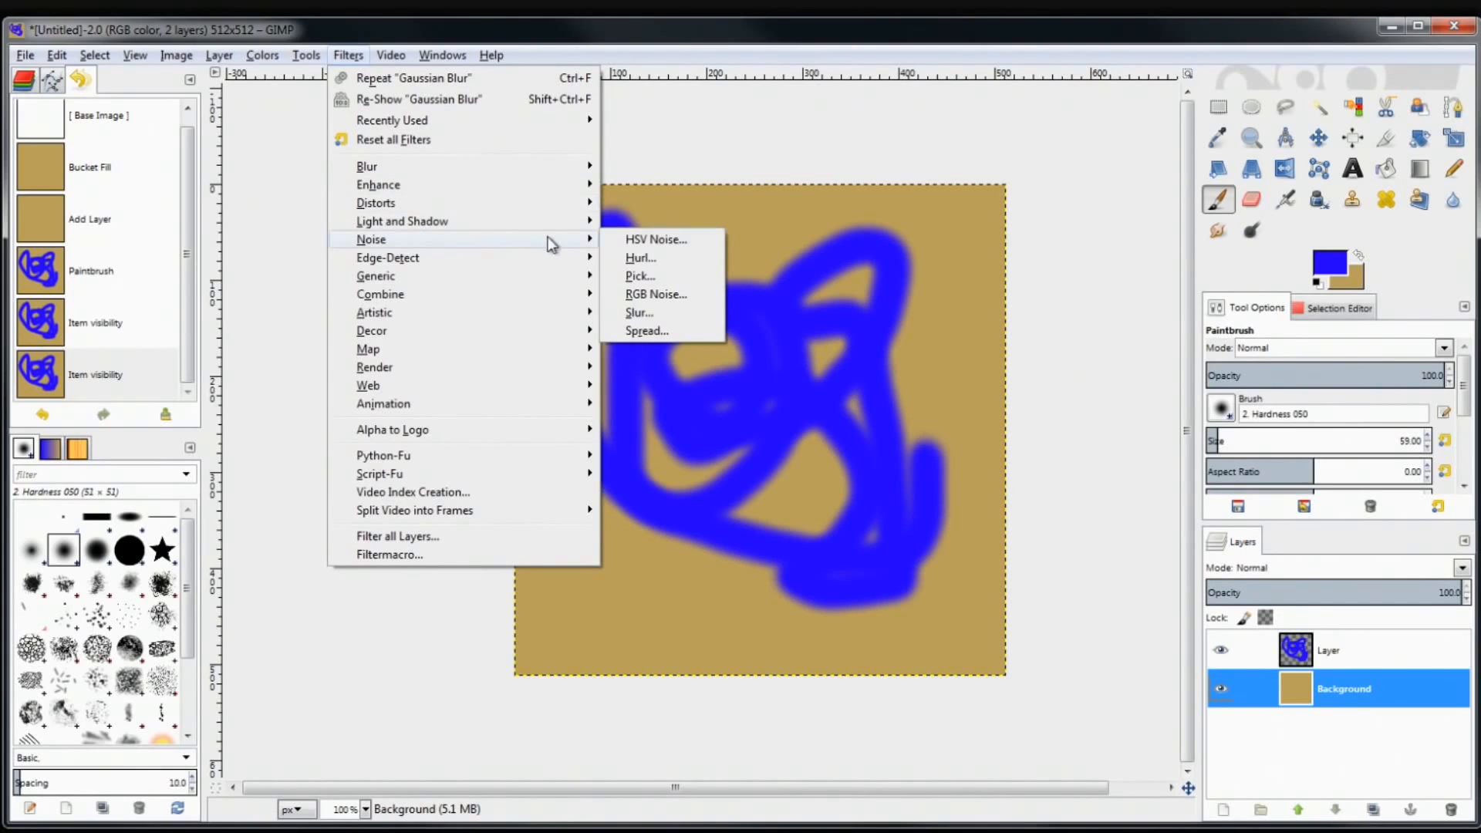
pyautogui.click(690, 238)
pyautogui.moveTo(747, 223); pyautogui.dragTo(1006, 338)
pyautogui.moveTo(924, 431); pyautogui.dragTo(947, 515)
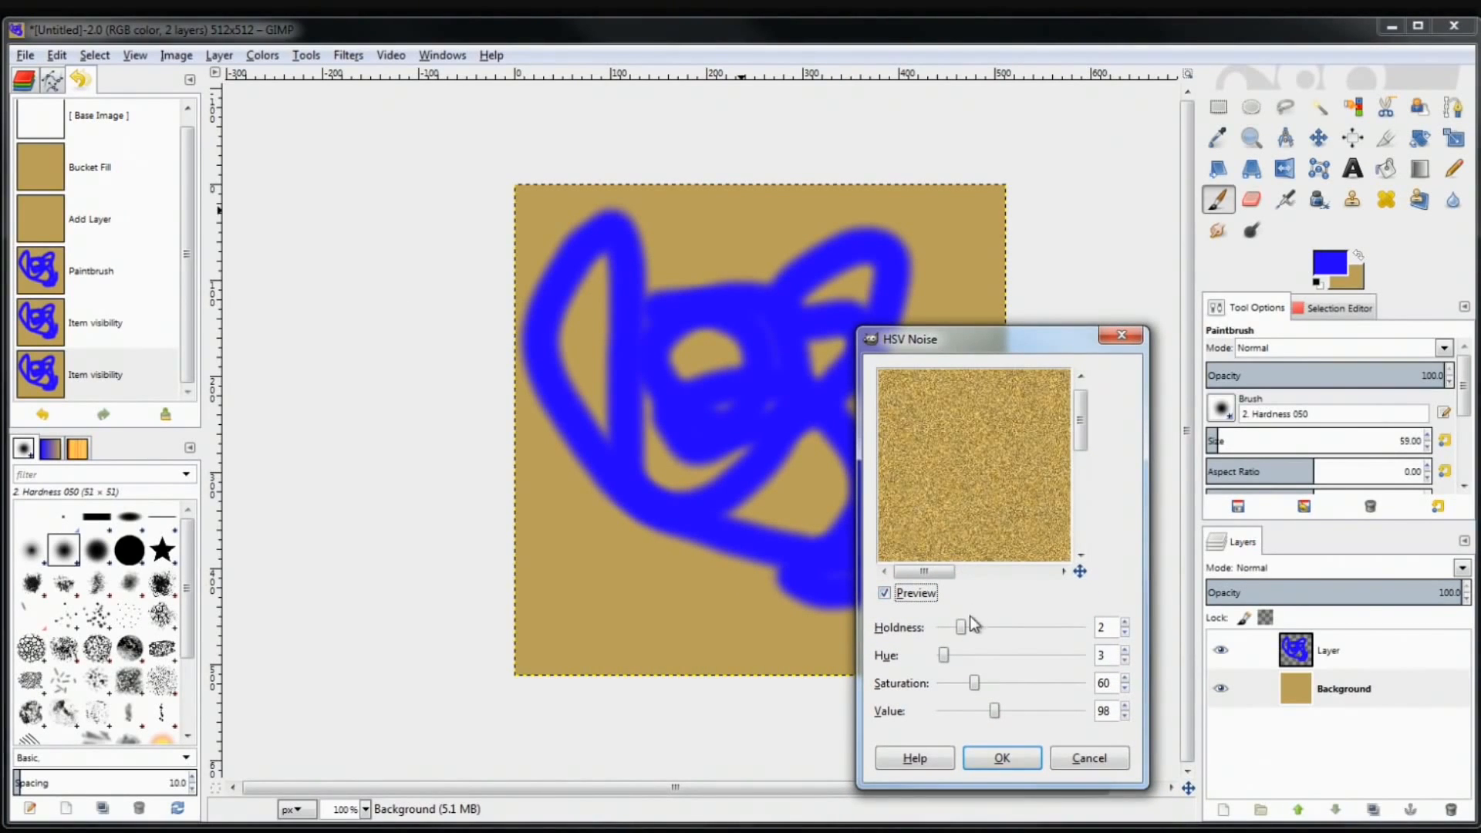
pyautogui.moveTo(960, 627); pyautogui.dragTo(1017, 631)
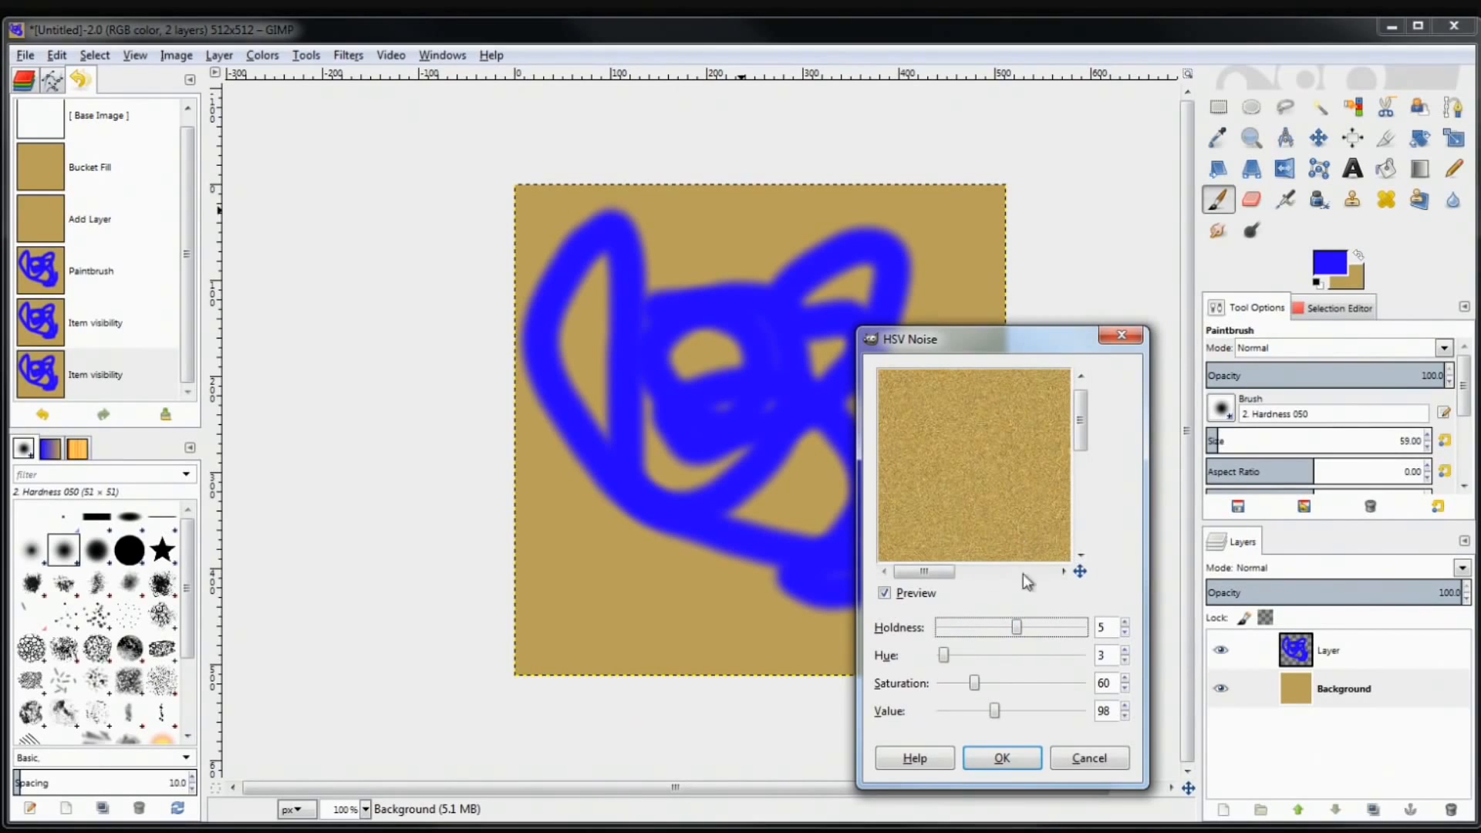
pyautogui.moveTo(942, 657); pyautogui.dragTo(904, 662)
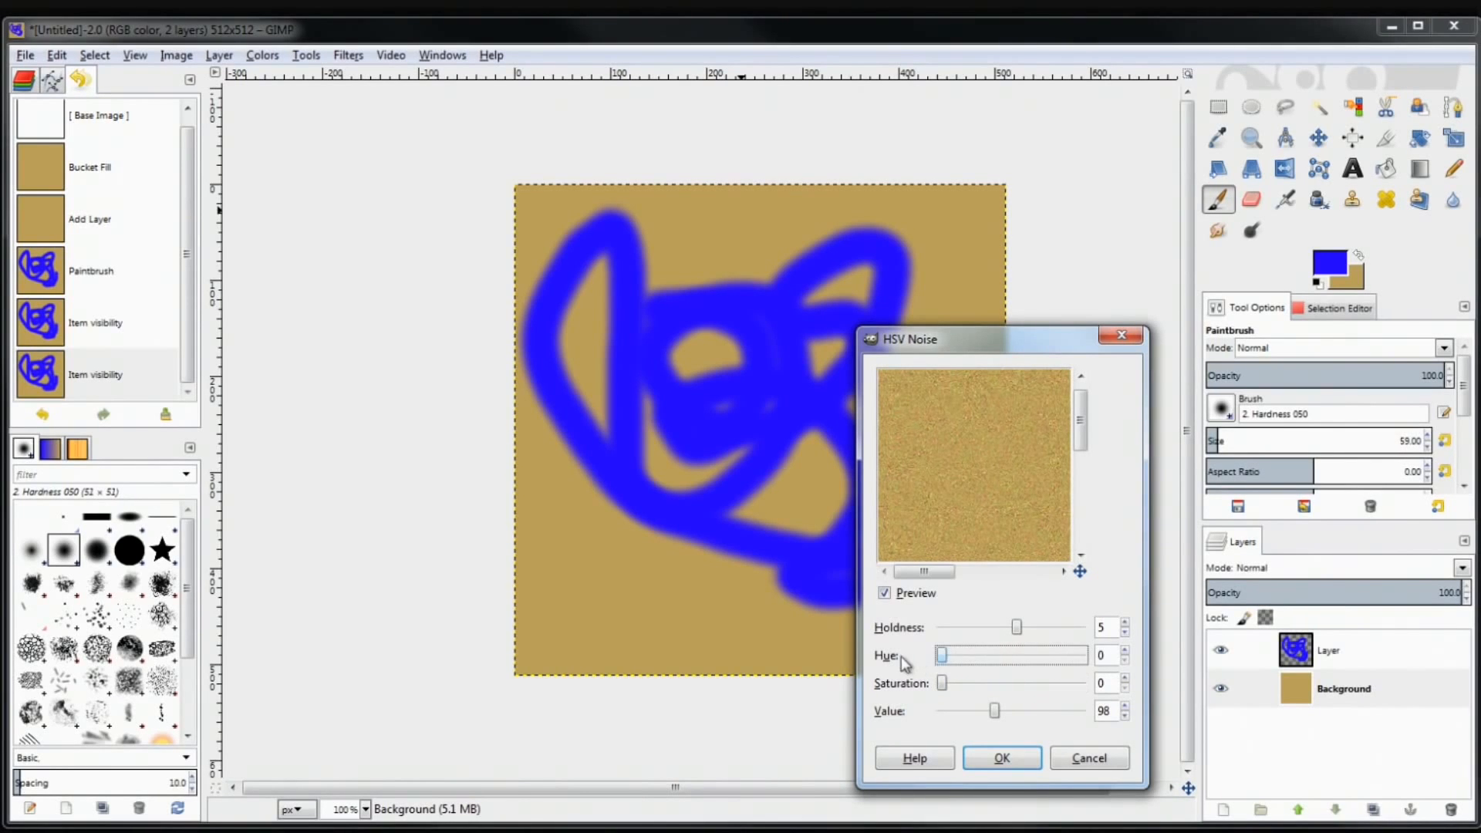
pyautogui.moveTo(987, 708)
pyautogui.mouseDown()
pyautogui.moveTo(1023, 710)
pyautogui.moveTo(987, 710)
pyautogui.mouseUp()
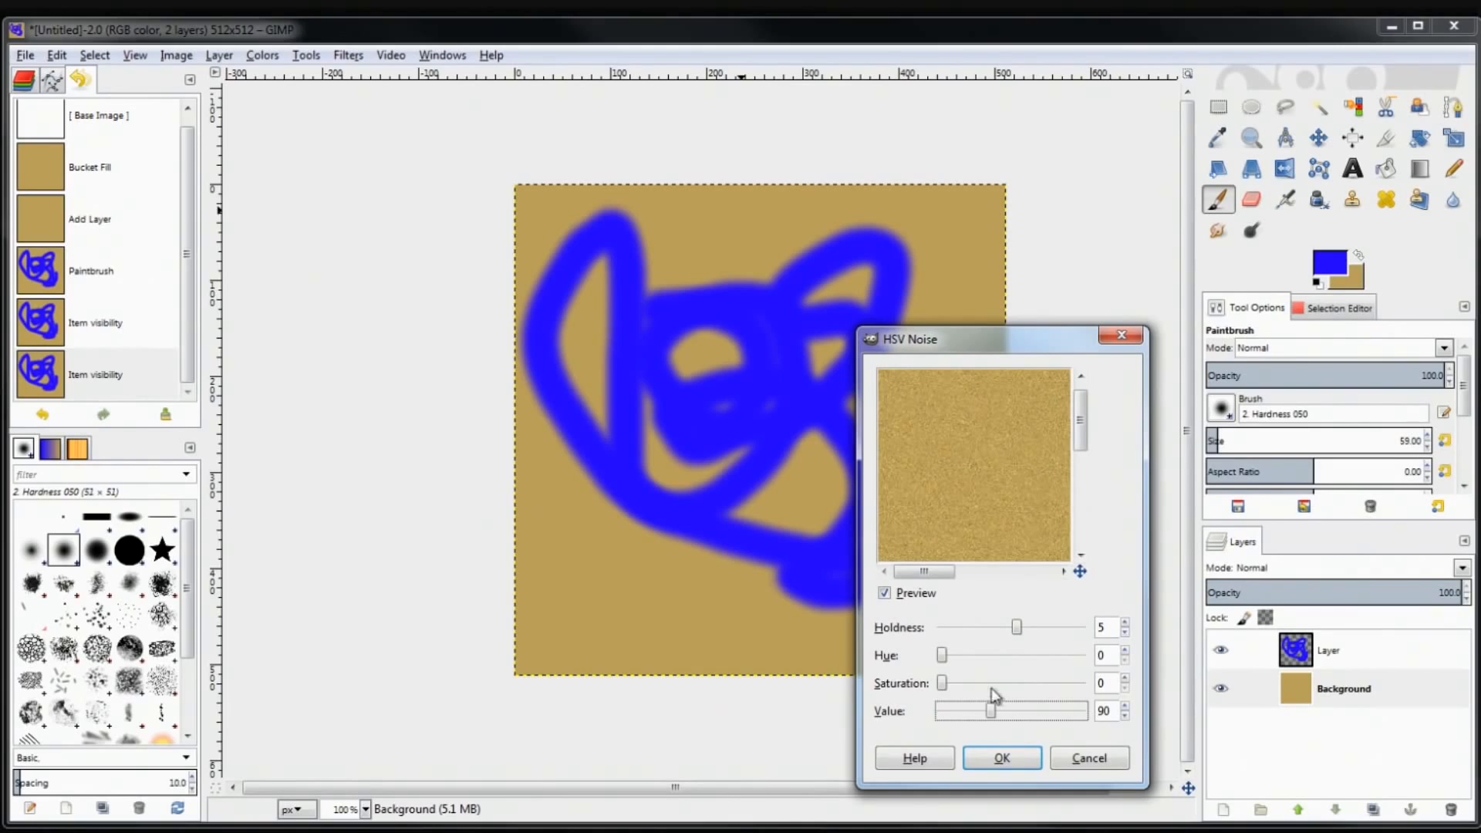
pyautogui.moveTo(991, 712); pyautogui.dragTo(1005, 712)
pyautogui.click(999, 763)
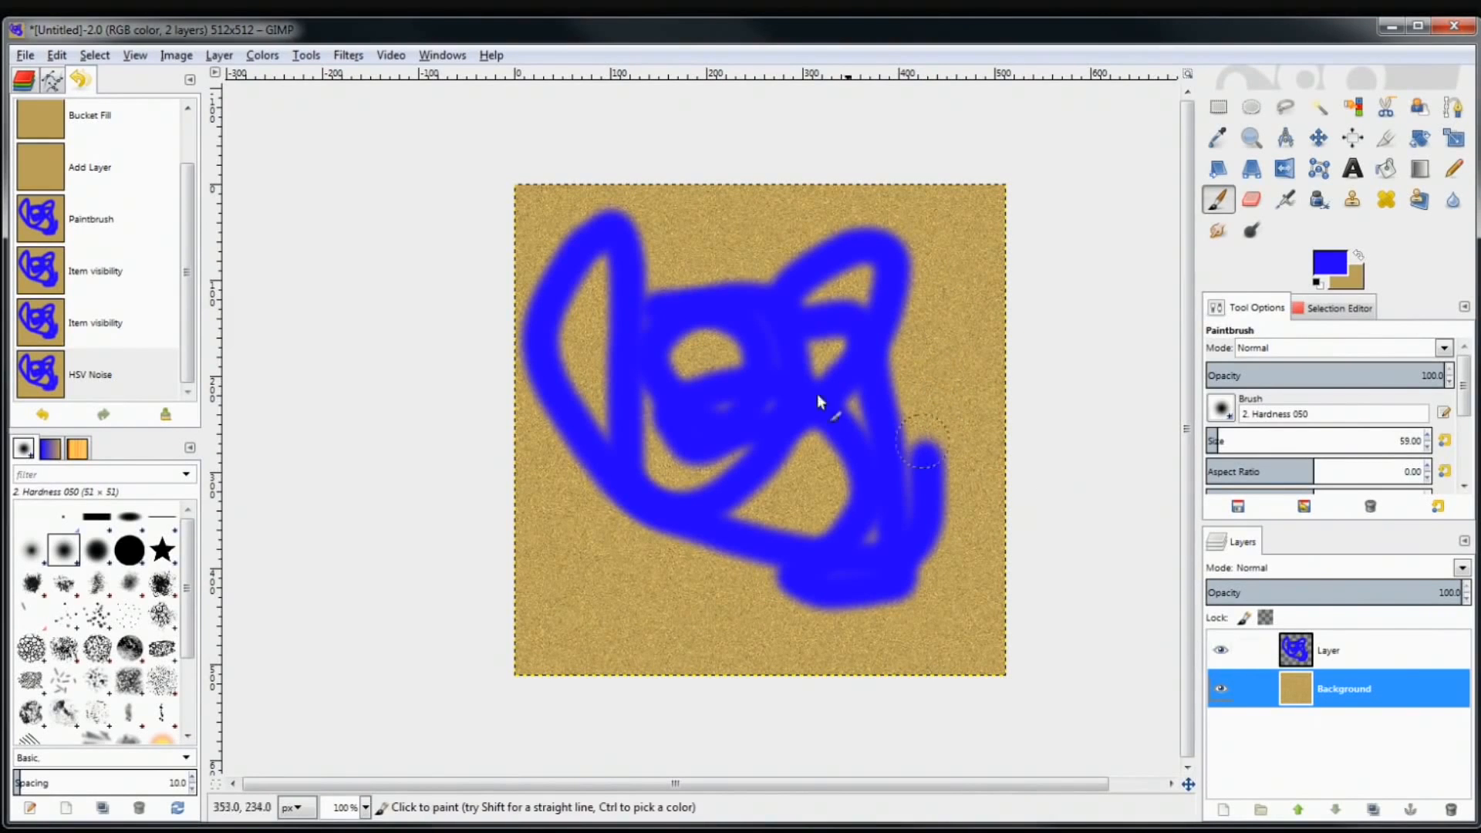
# Toggle the blue strokes layer's visibility to check the noise, leaving the blue layer active
pyautogui.click(1221, 650)
pyautogui.click(1221, 651)
pyautogui.click(1221, 652)
pyautogui.click(1221, 652)
pyautogui.click(1298, 660)
pyautogui.click(1317, 686)
pyautogui.click(1324, 665)
pyautogui.click(1326, 674)
pyautogui.click(1273, 652)
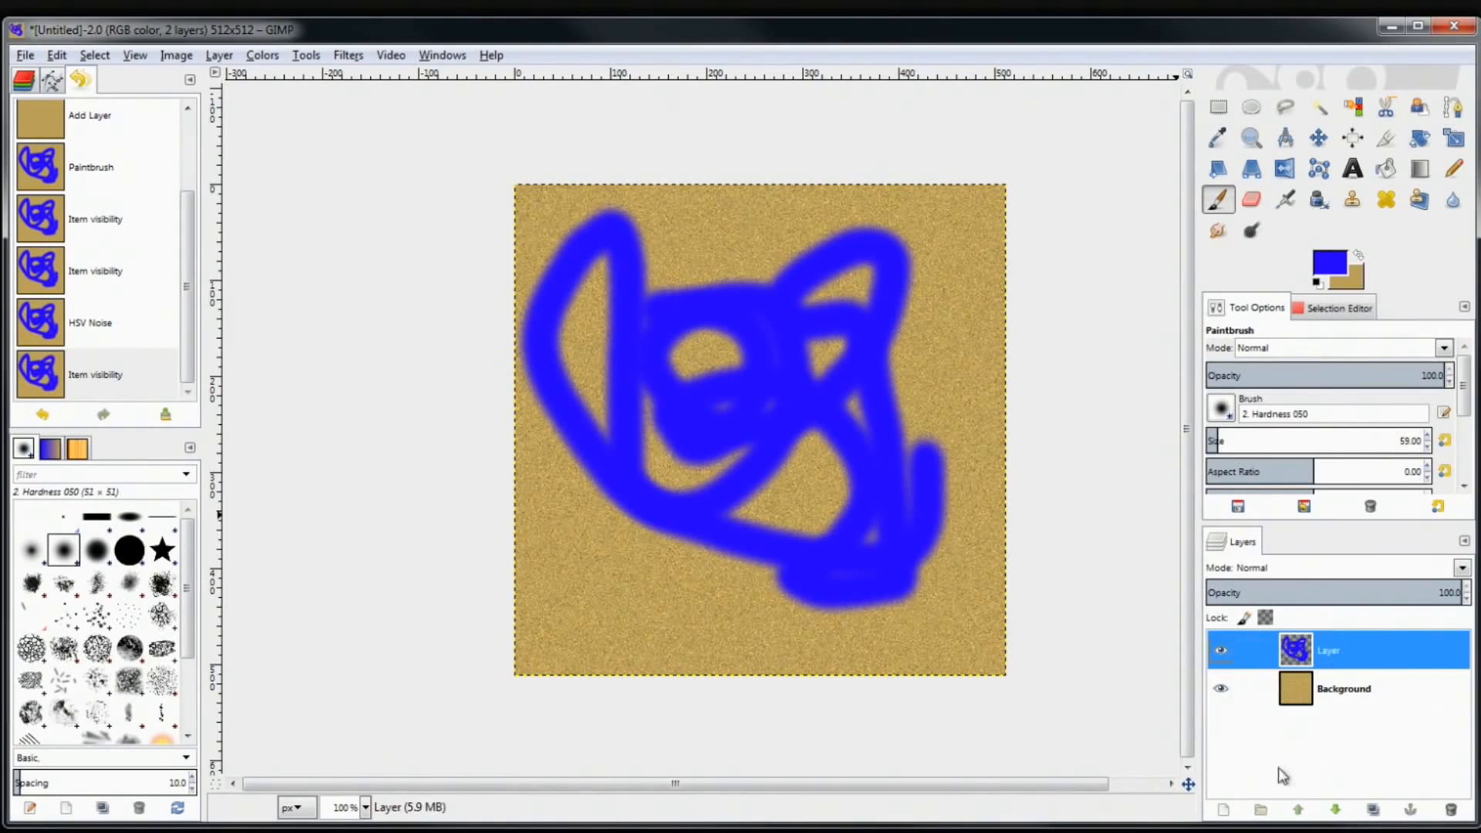
# Add a new transparent layer, Layer #1, on top of the stack
pyautogui.click(1225, 810)
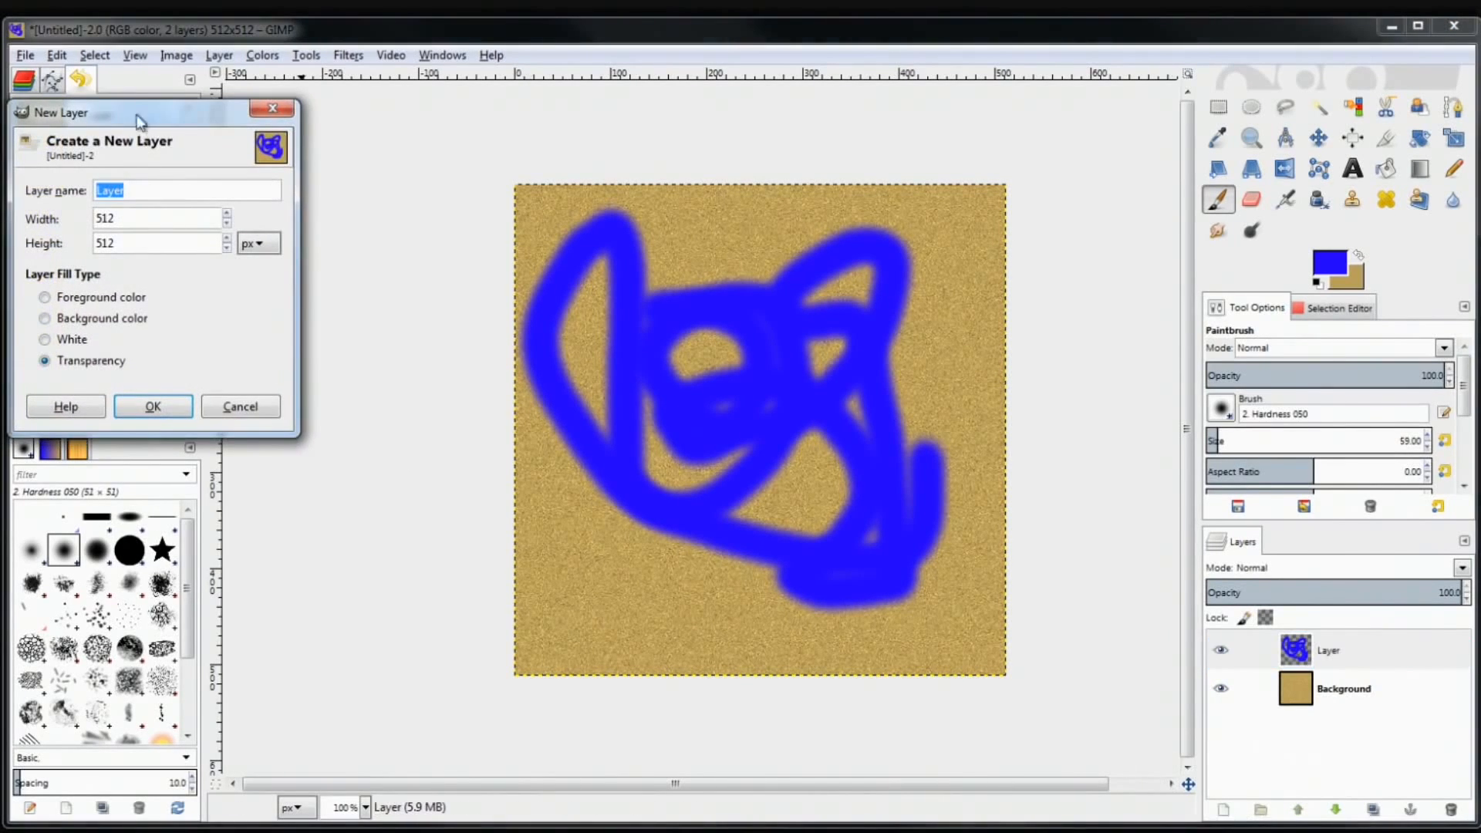
pyautogui.moveTo(137, 117); pyautogui.dragTo(657, 213)
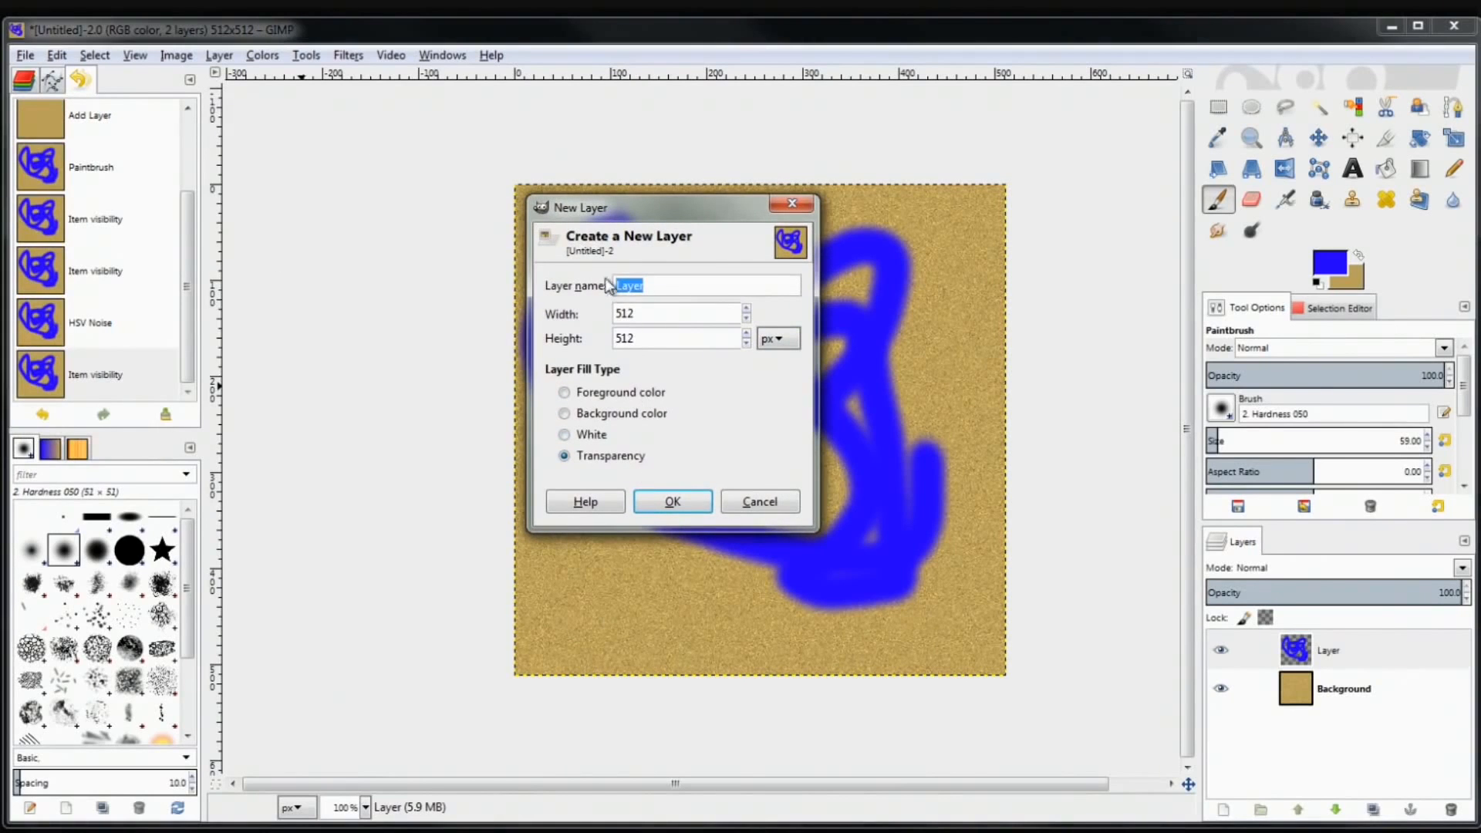
pyautogui.click(689, 503)
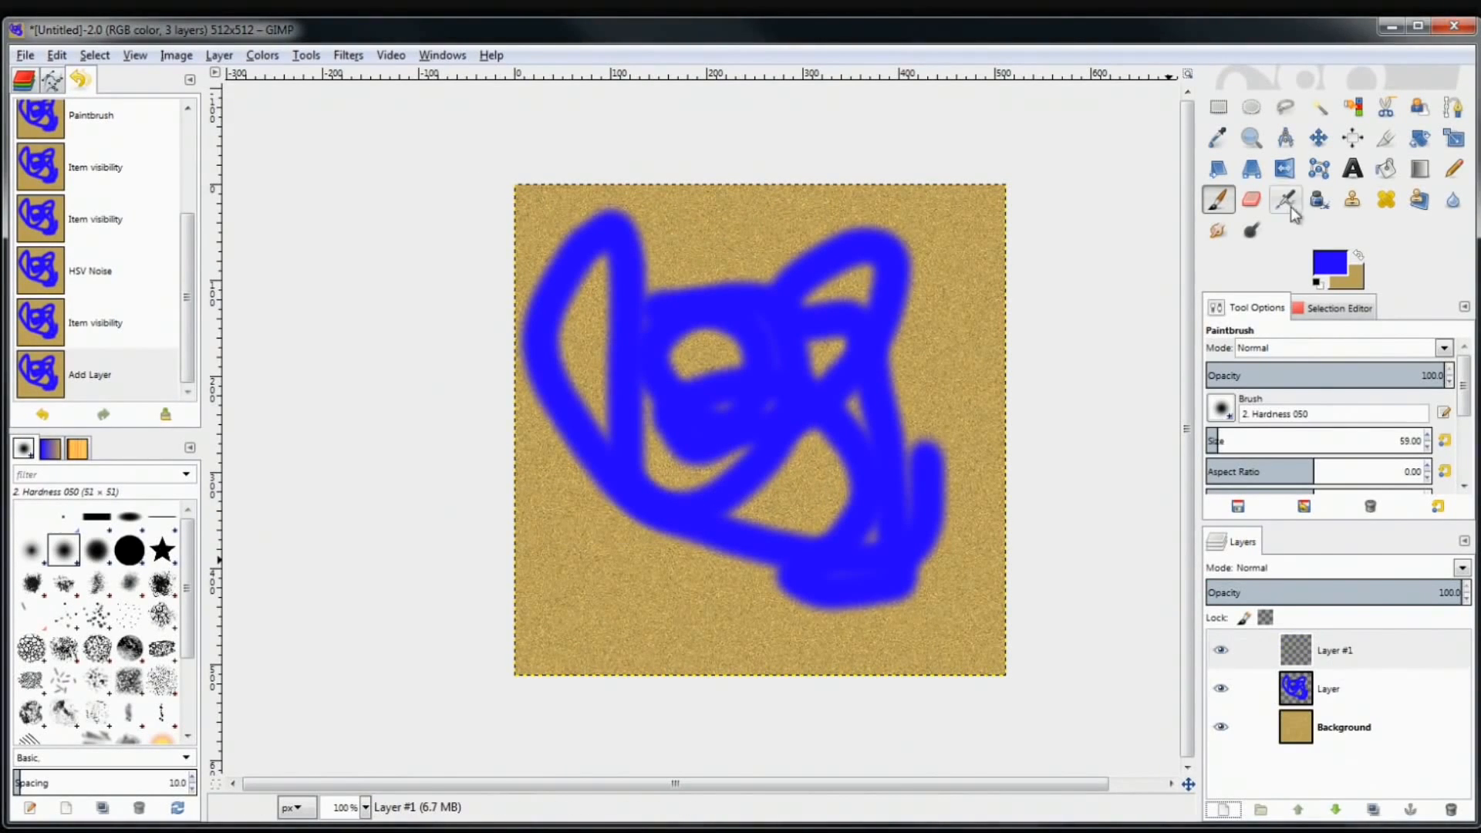
# Set the foreground to red ff0000 and paint looping strokes over the blue ones
pyautogui.click(1332, 264)
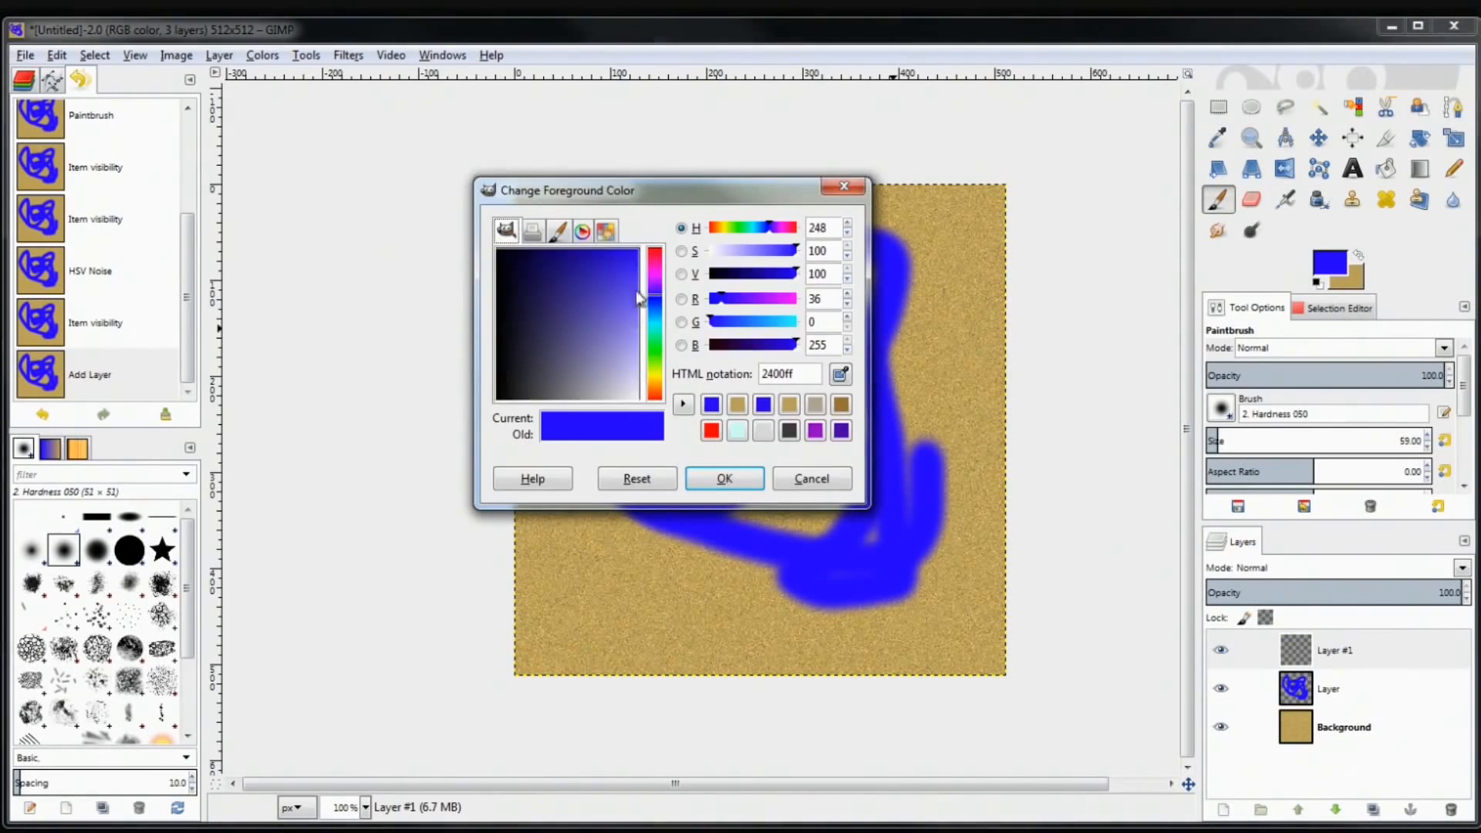
pyautogui.click(655, 250)
pyautogui.click(726, 480)
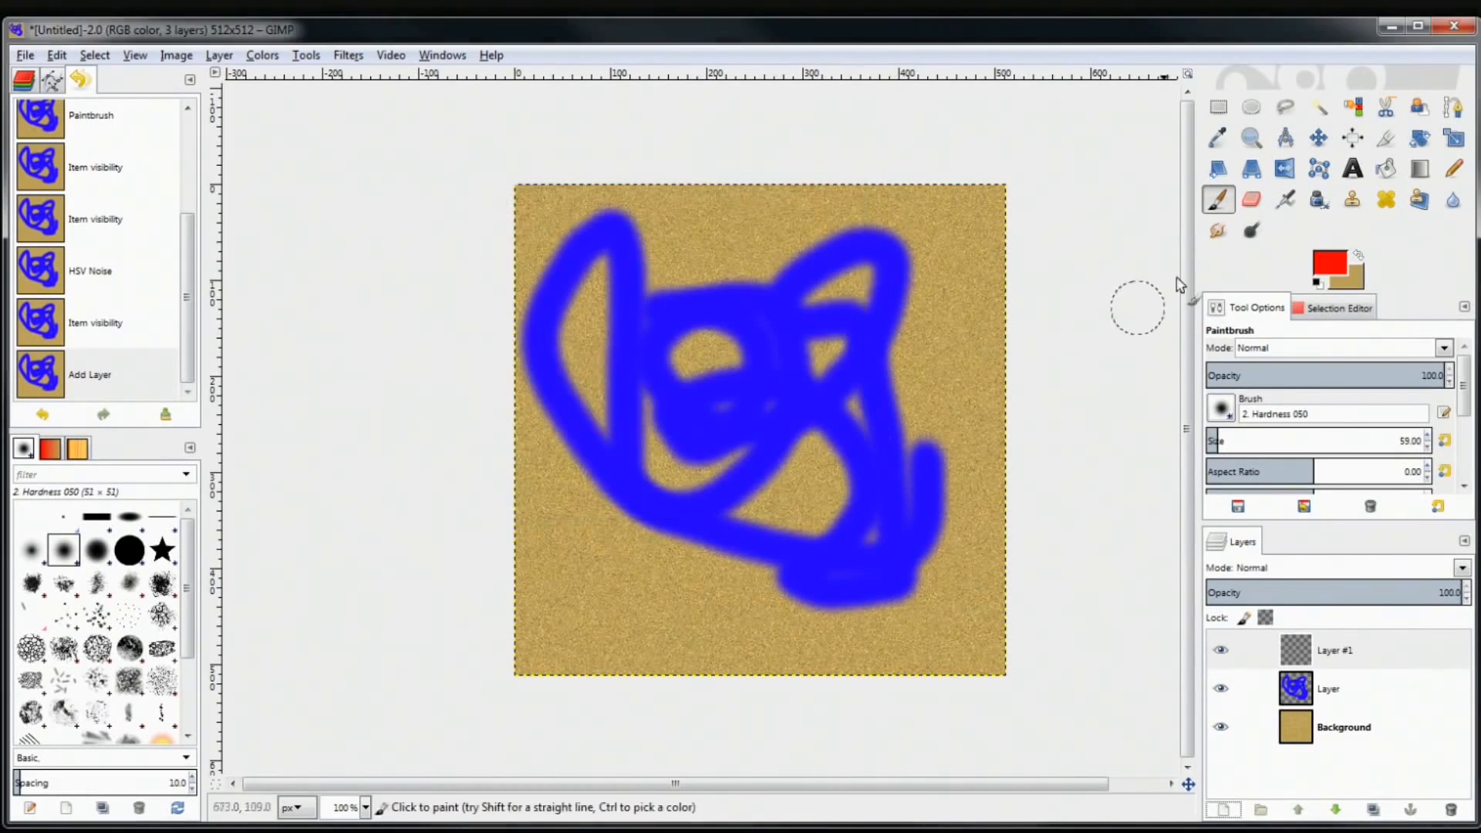
pyautogui.moveTo(767, 409)
pyautogui.mouseDown()
pyautogui.moveTo(820, 387)
pyautogui.moveTo(830, 531)
pyautogui.moveTo(628, 651)
pyautogui.mouseUp()
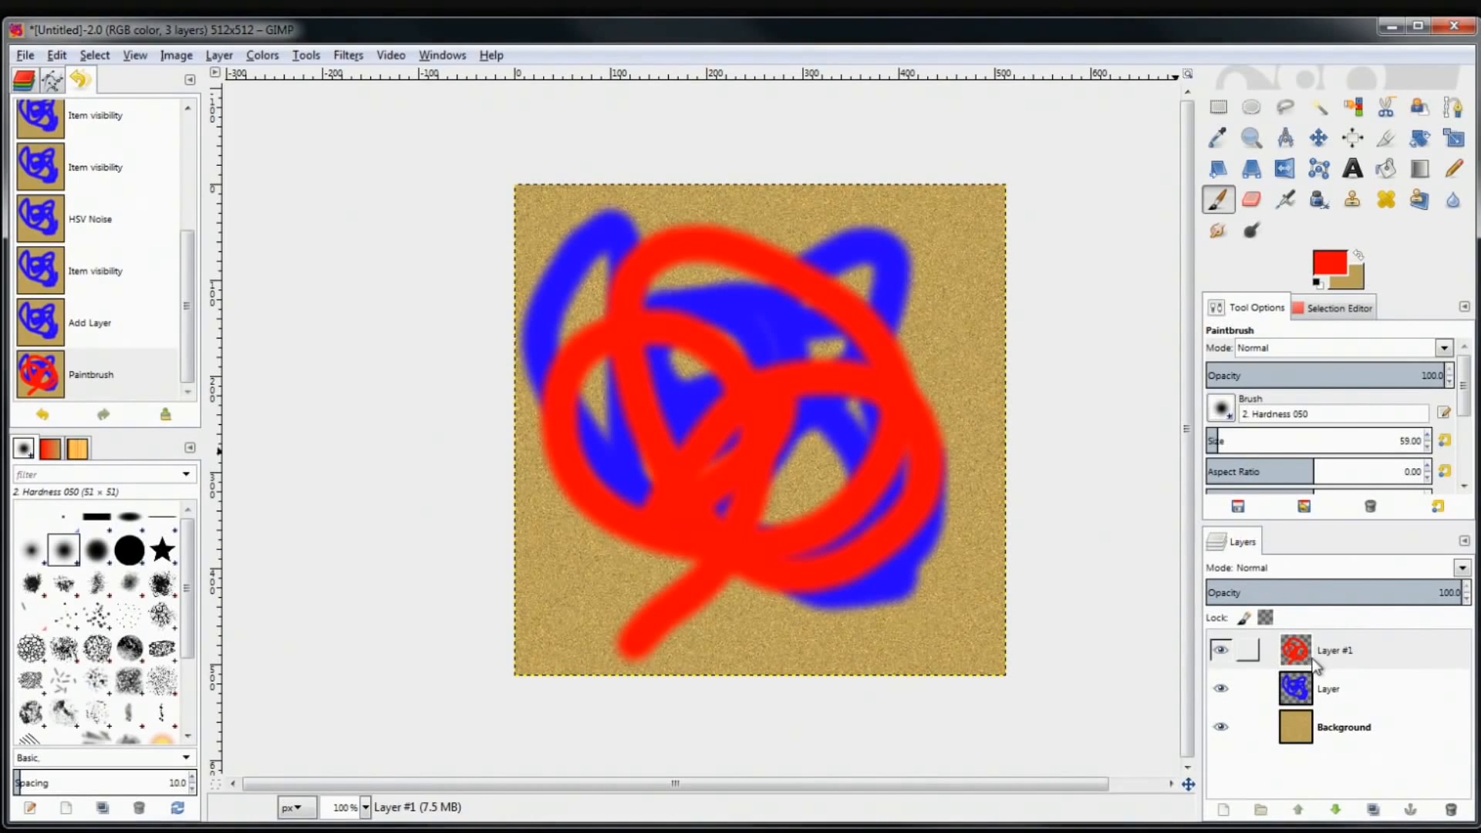
pyautogui.click(1341, 689)
pyautogui.click(1345, 656)
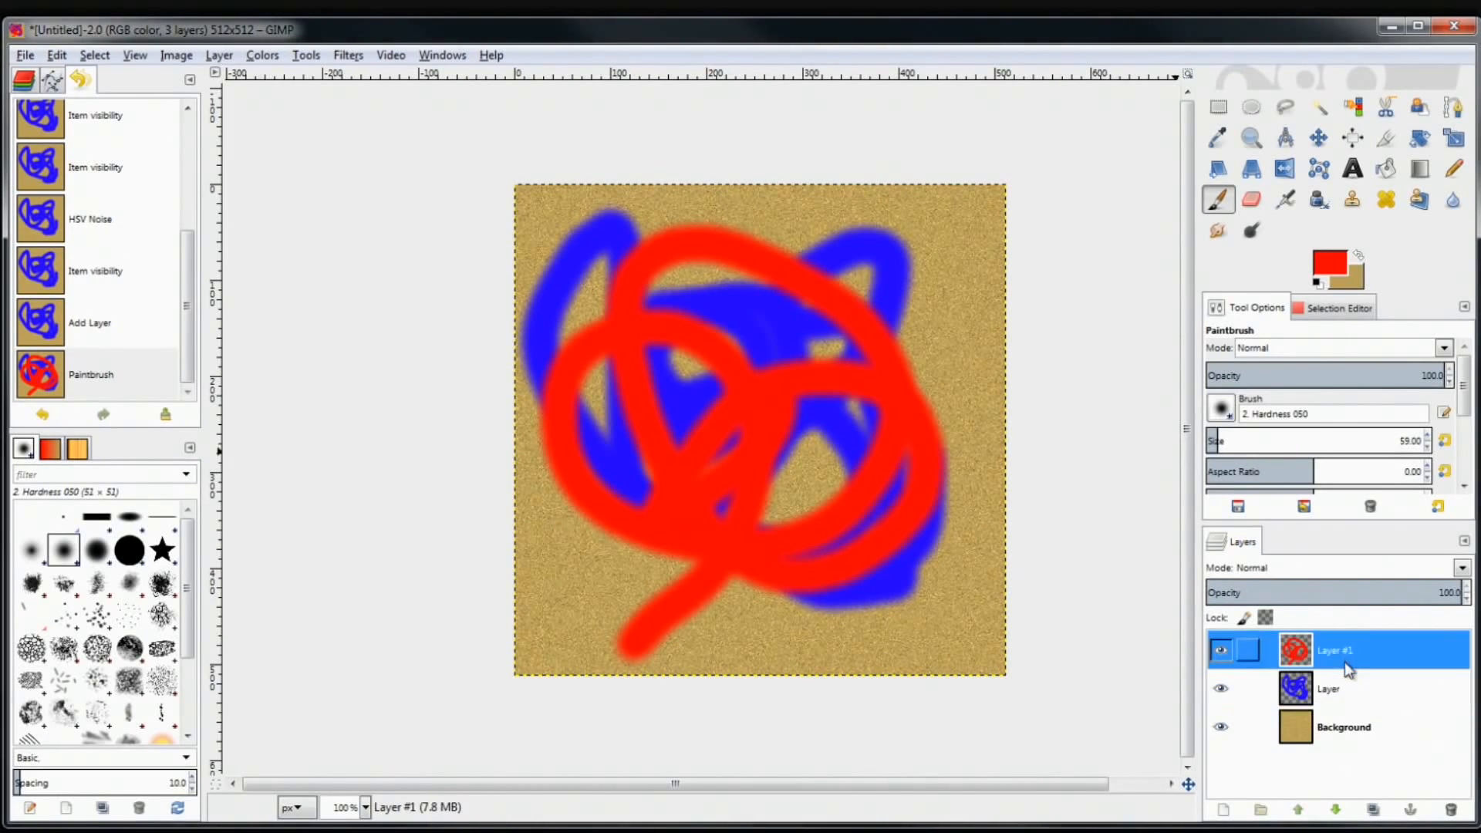
pyautogui.click(1342, 689)
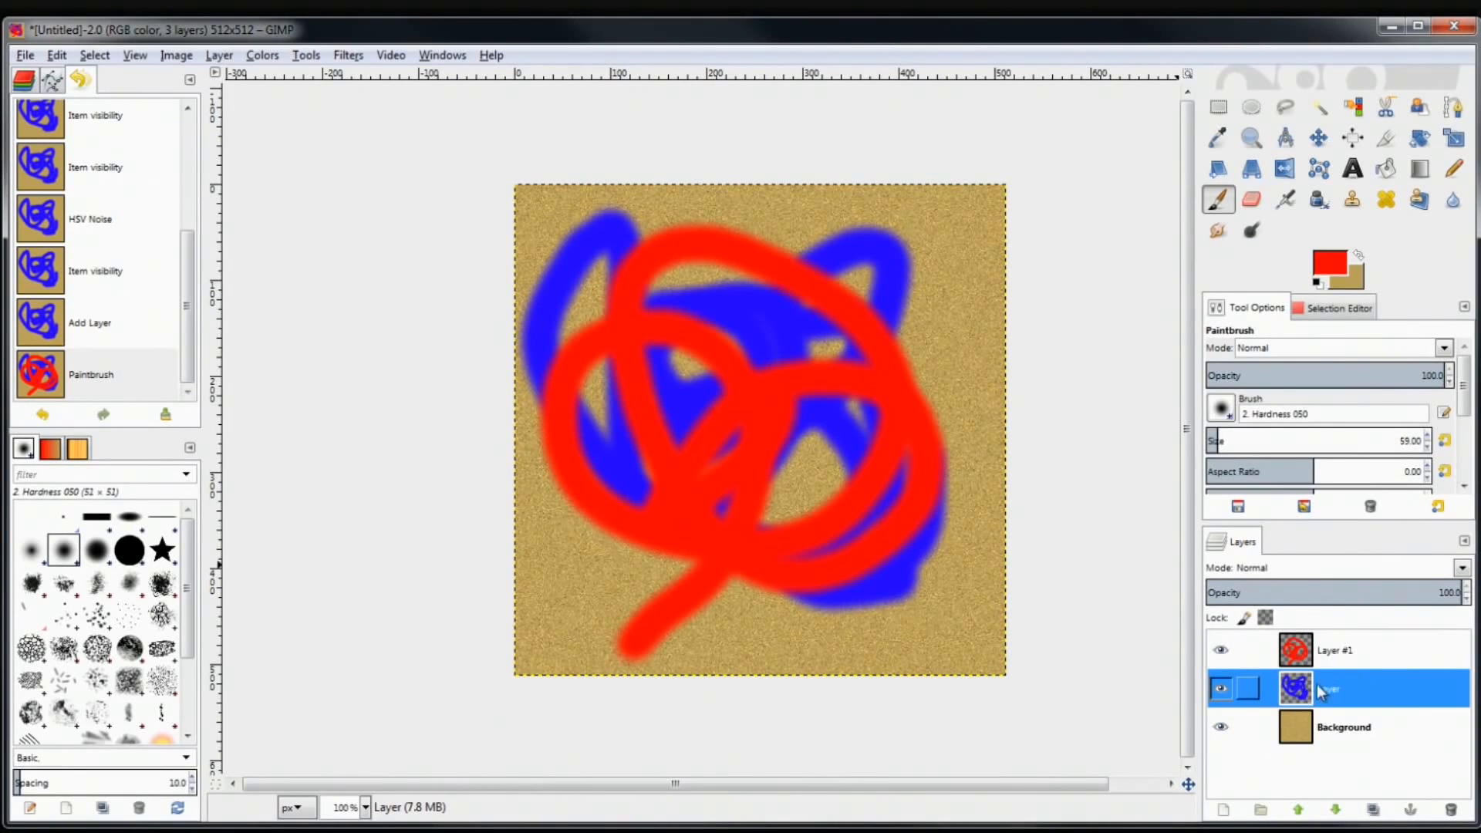
# Move the blue Layer above Layer #1 and back, keeping the red strokes on top
pyautogui.moveTo(1304, 689); pyautogui.dragTo(1317, 636)
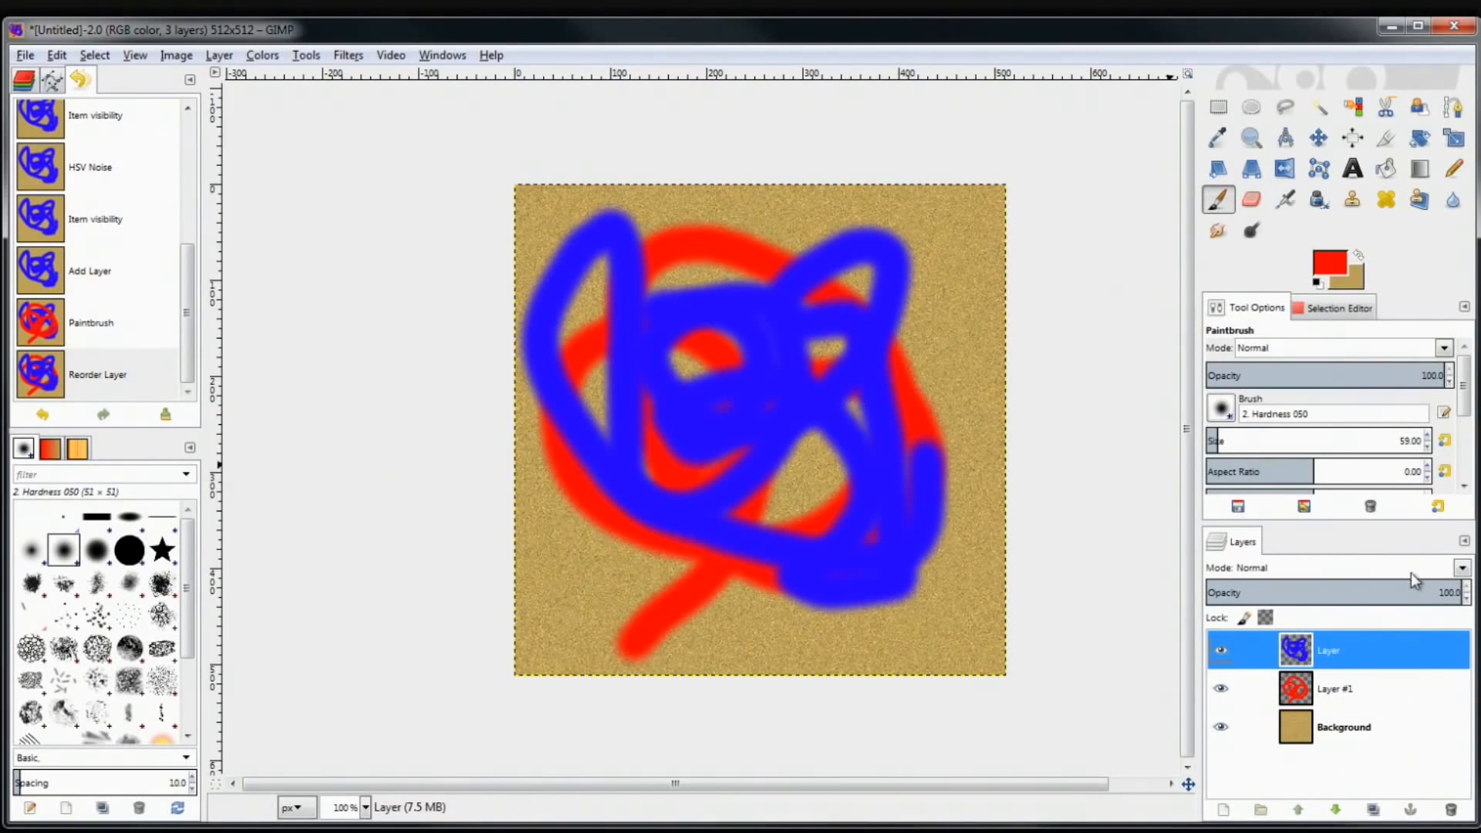
pyautogui.moveTo(1274, 676)
pyautogui.mouseDown()
pyautogui.moveTo(1308, 688)
pyautogui.moveTo(1309, 655)
pyautogui.mouseUp()
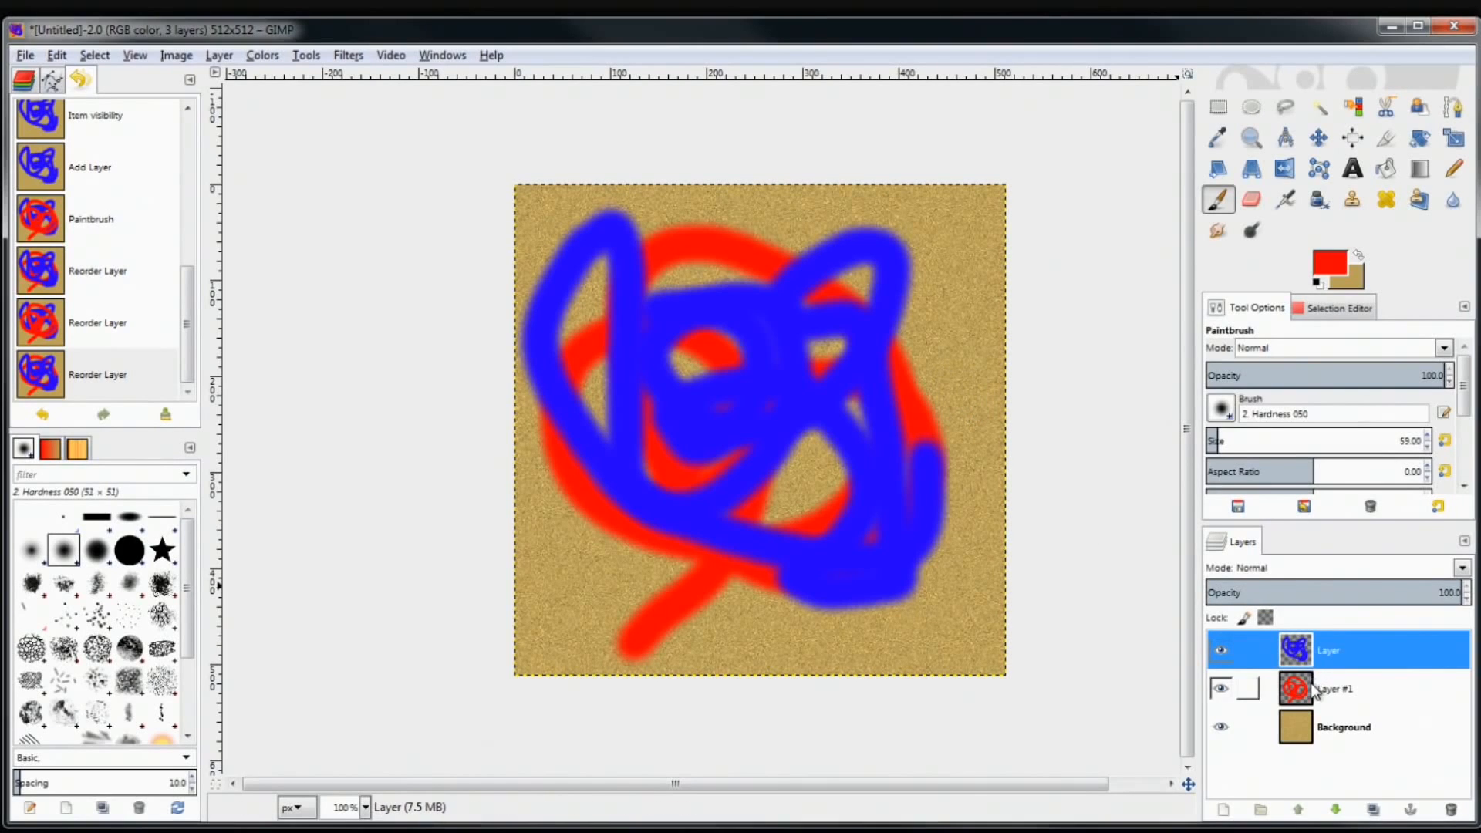
pyautogui.moveTo(1302, 685); pyautogui.dragTo(1307, 639)
# Toggle Layer #1's visibility and drag its Opacity slider toward about half
pyautogui.click(1221, 650)
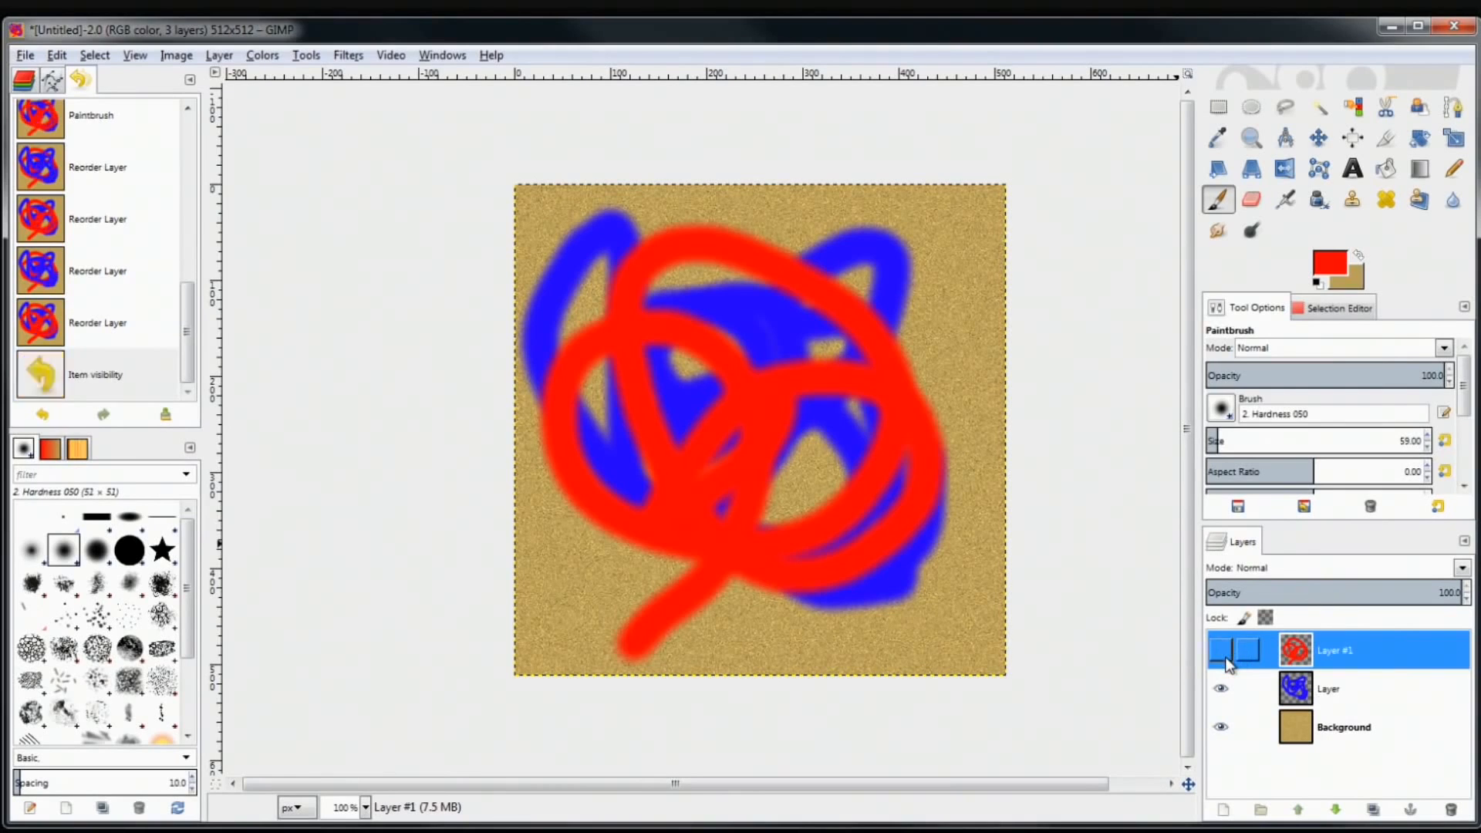
pyautogui.click(1221, 650)
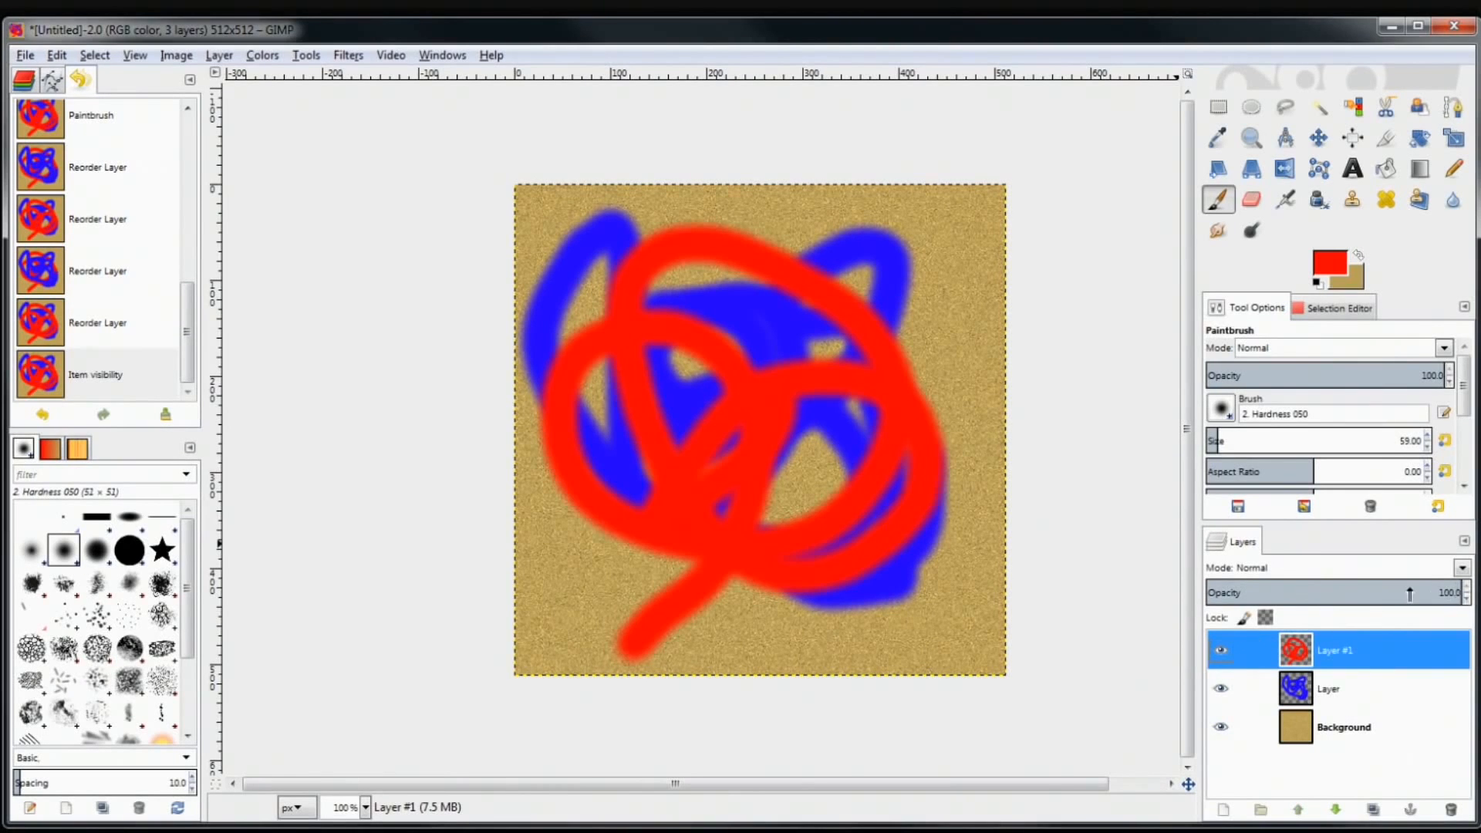
pyautogui.moveTo(1400, 592)
pyautogui.mouseDown()
pyautogui.moveTo(1328, 593)
pyautogui.moveTo(1461, 596)
pyautogui.moveTo(1341, 605)
pyautogui.moveTo(1462, 596)
pyautogui.mouseUp()
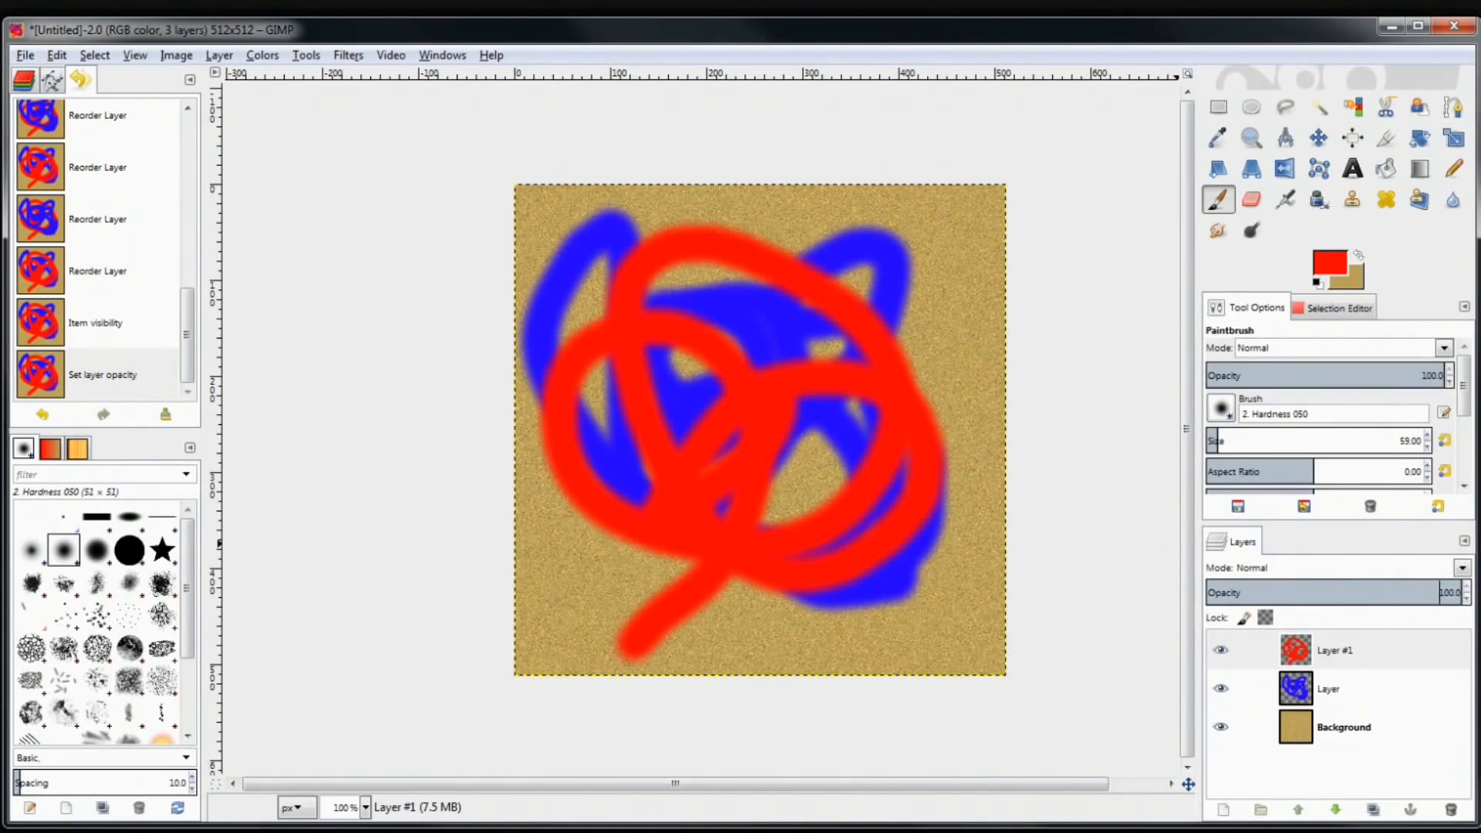
# Delete red Layer #1 with Delete Layer and blue Layer with the trash button
pyautogui.click(1340, 654)
pyautogui.click(1346, 685)
pyautogui.click(1340, 654)
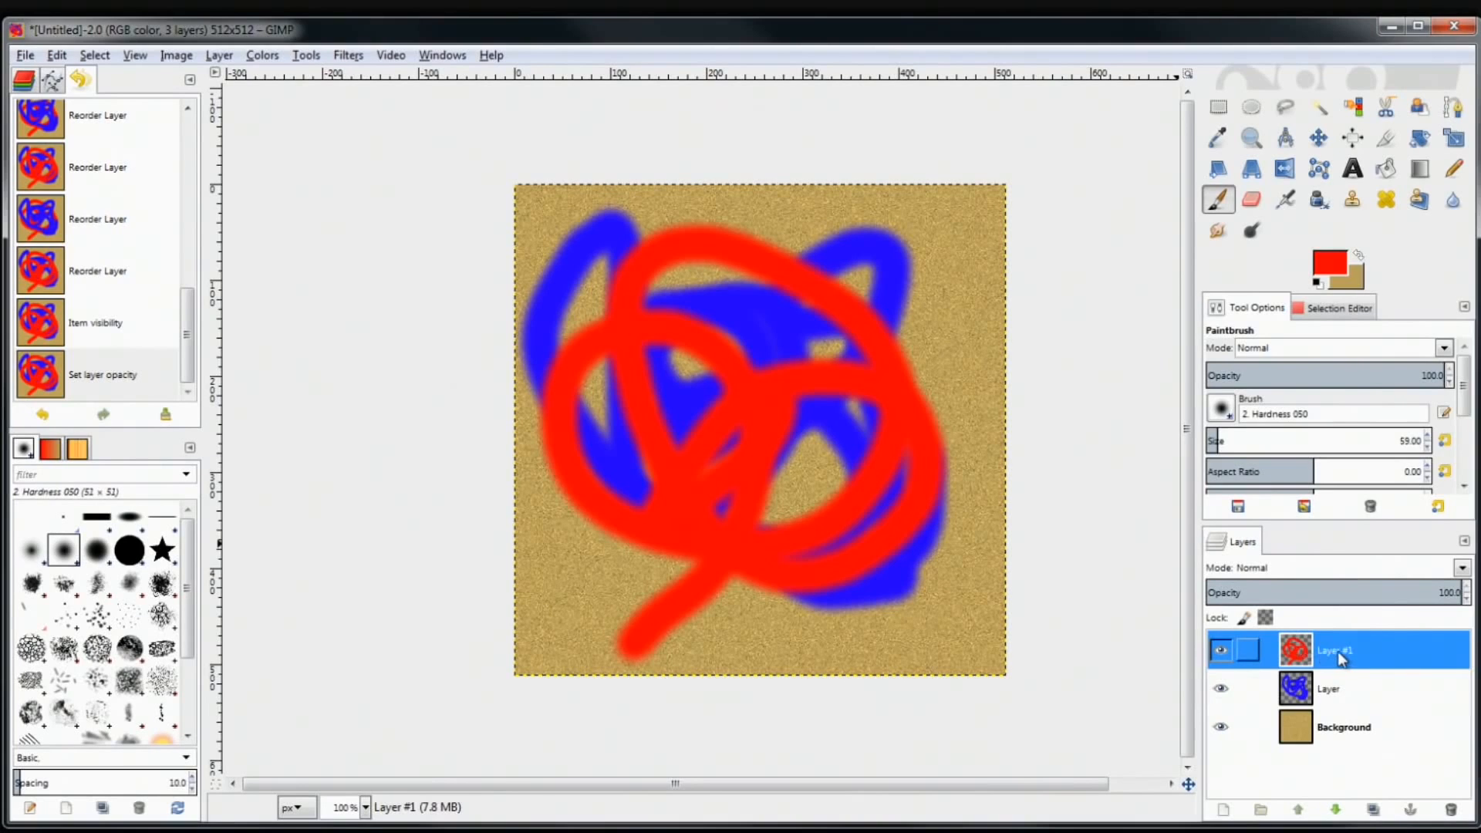
pyautogui.rightClick(1337, 651)
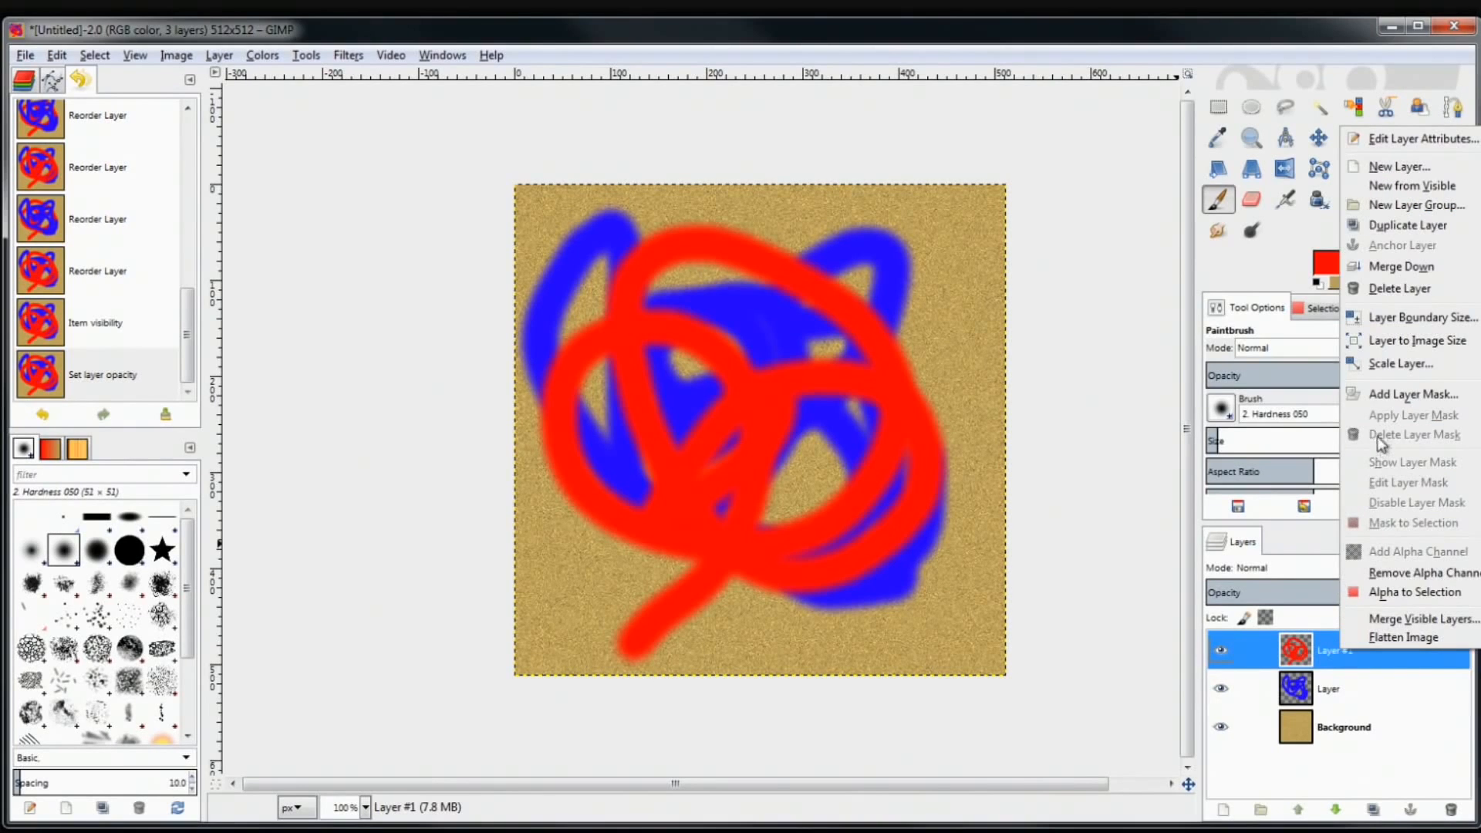
pyautogui.click(1400, 289)
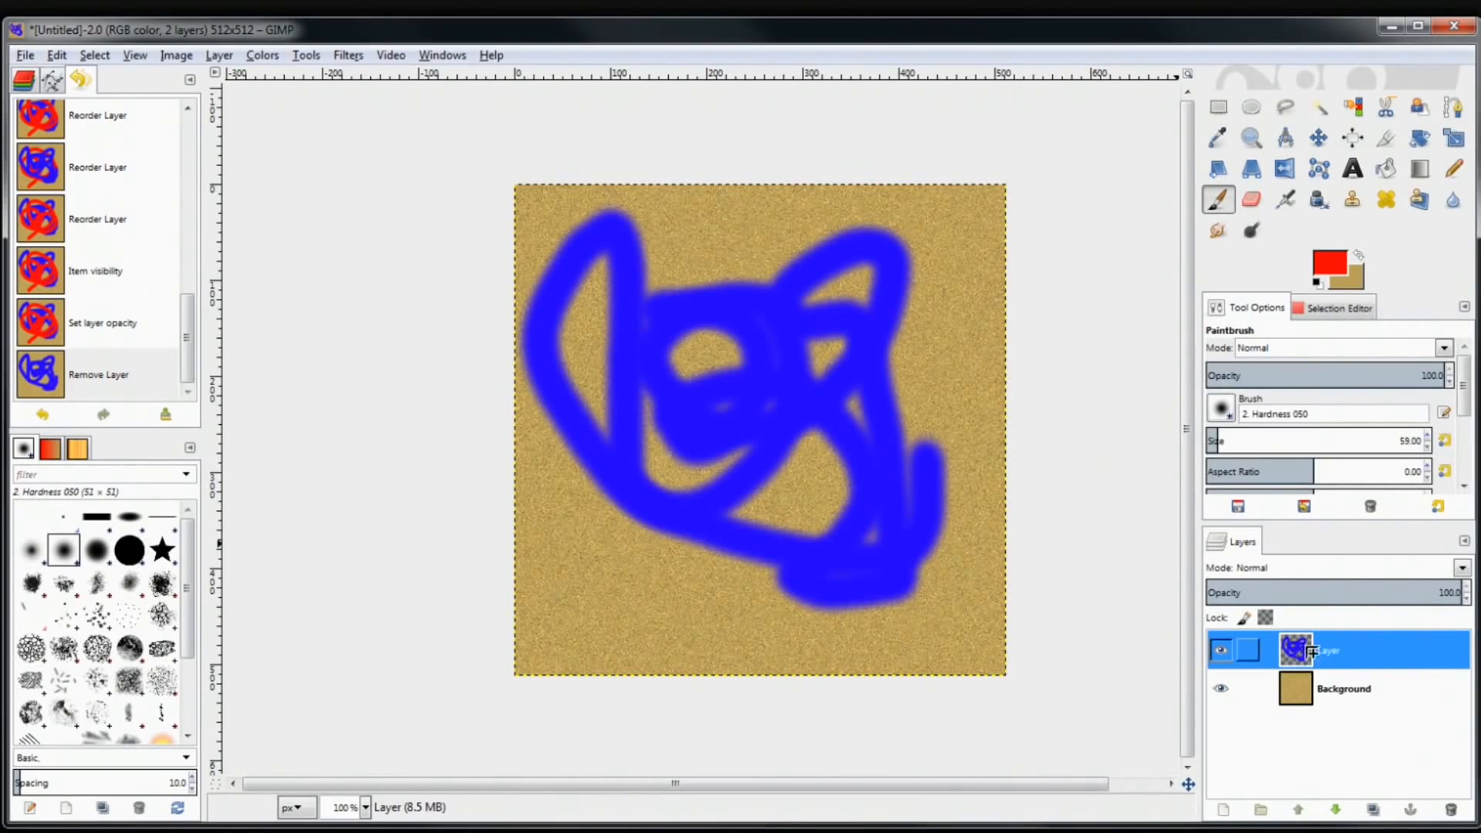
pyautogui.click(1451, 810)
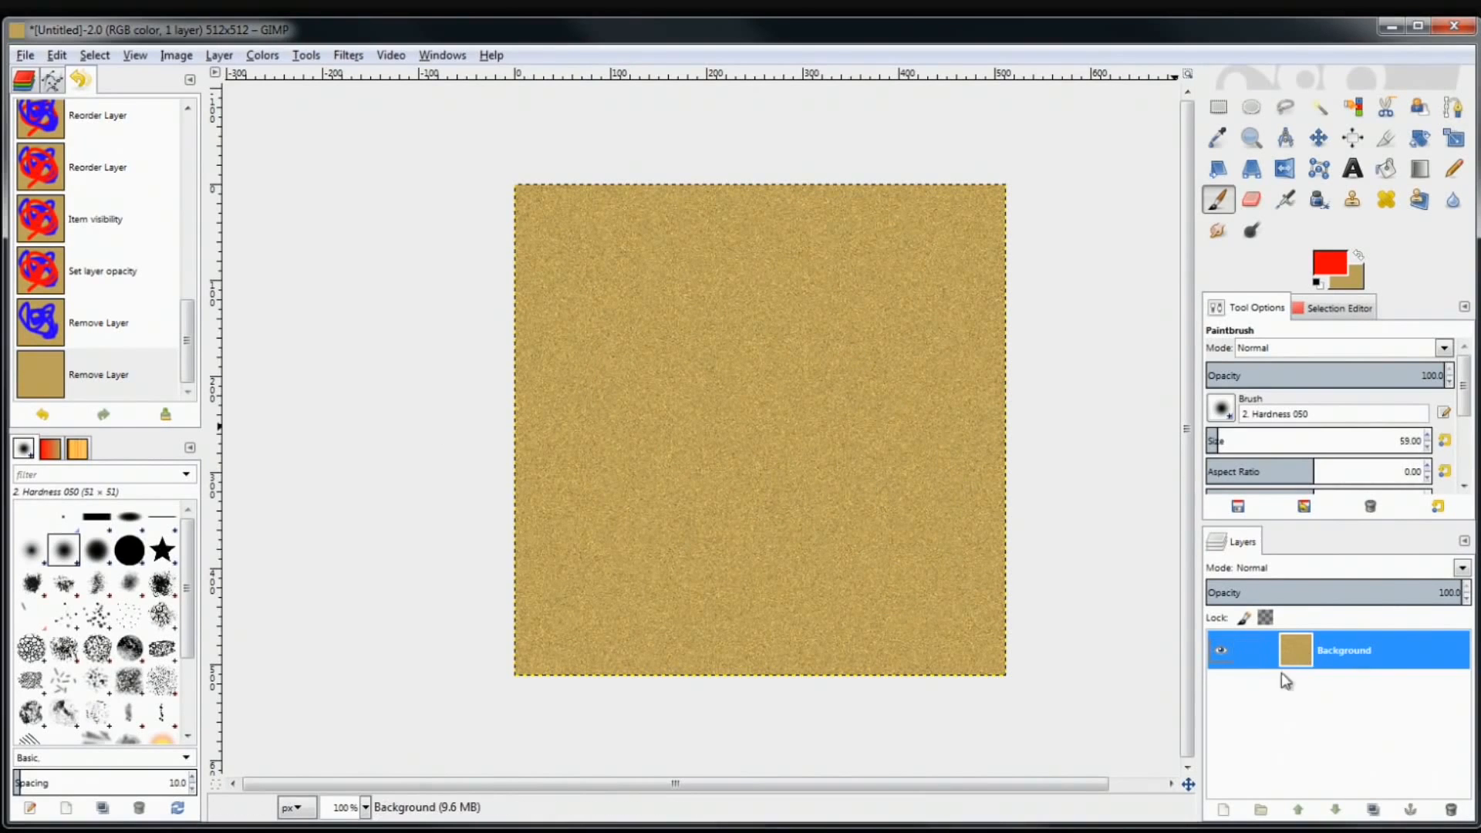
pyautogui.click(1225, 655)
pyautogui.click(1225, 655)
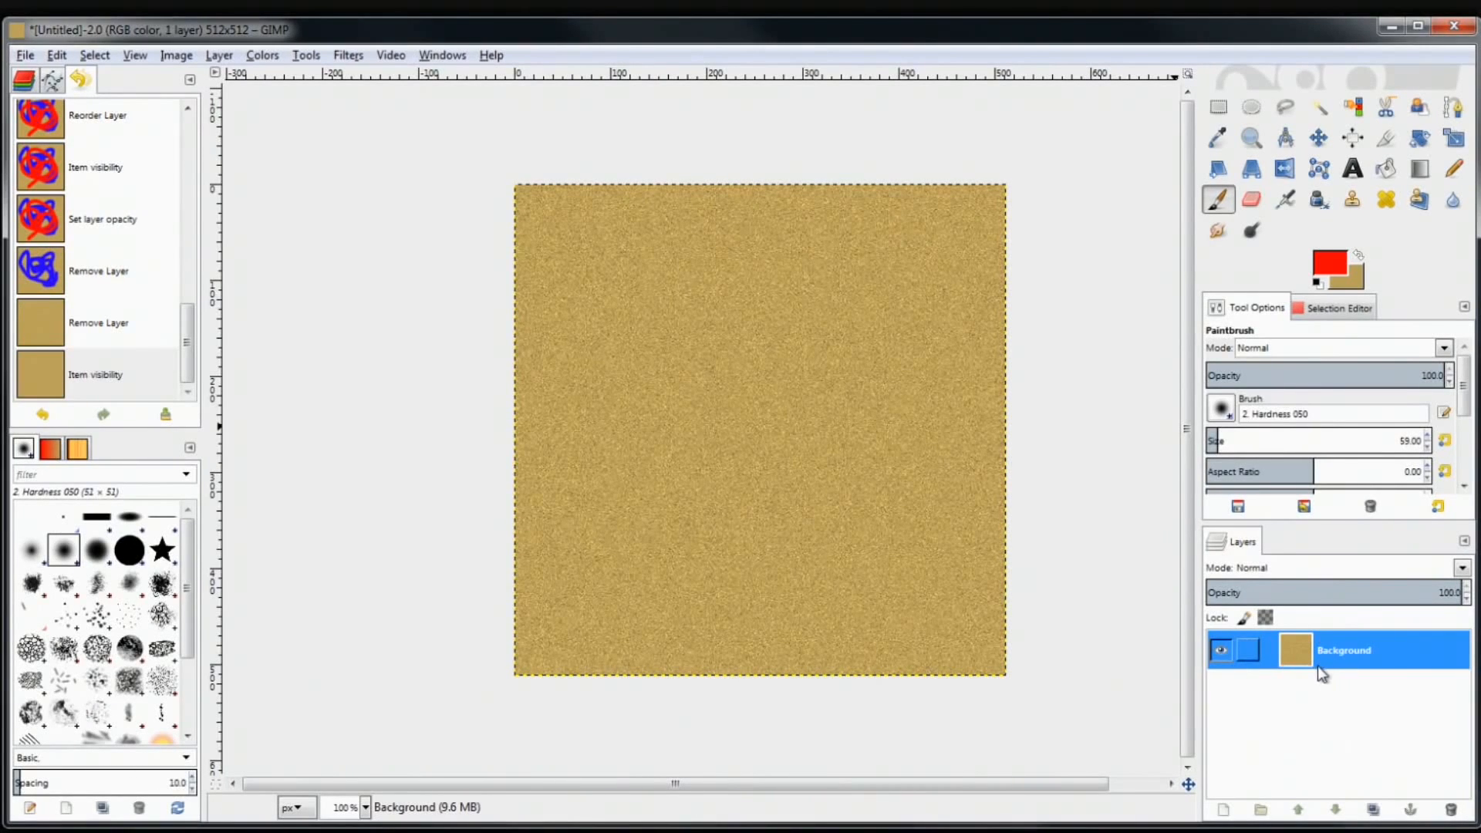
# Add a new transparent layer above Background and switch to the Bucket Fill tool
pyautogui.click(1223, 810)
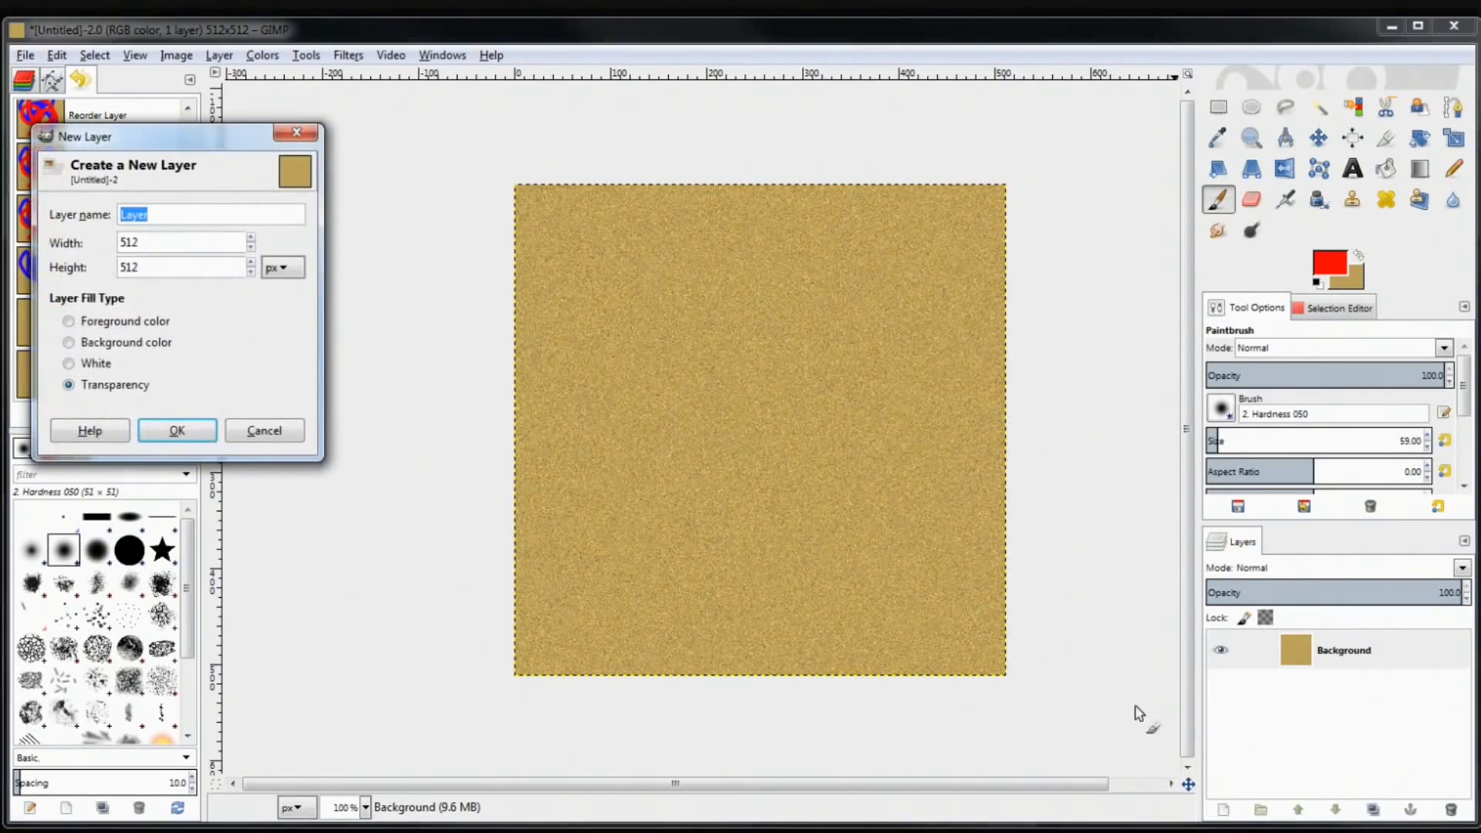
pyautogui.moveTo(119, 139); pyautogui.dragTo(366, 177)
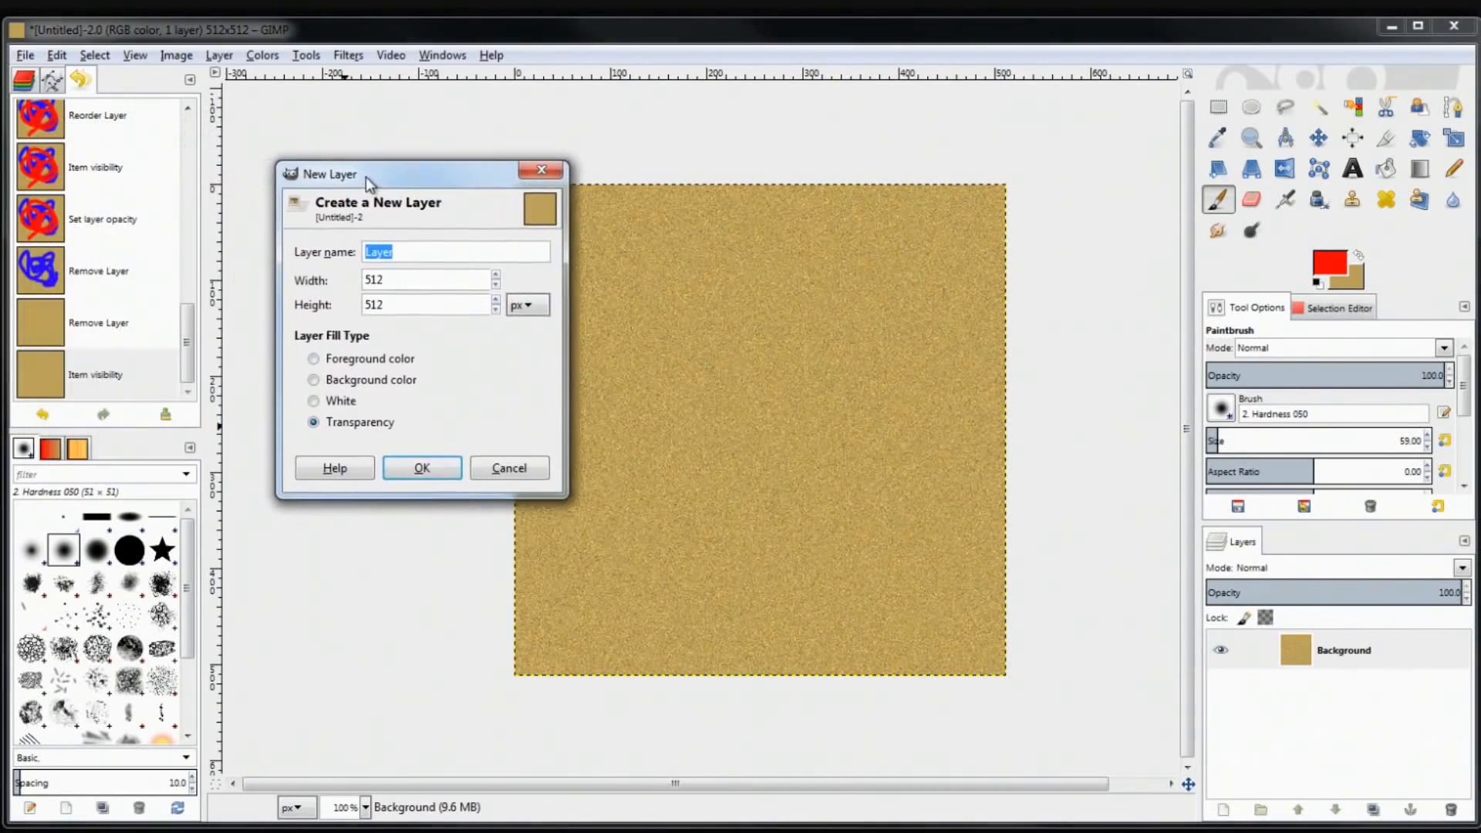
pyautogui.click(411, 467)
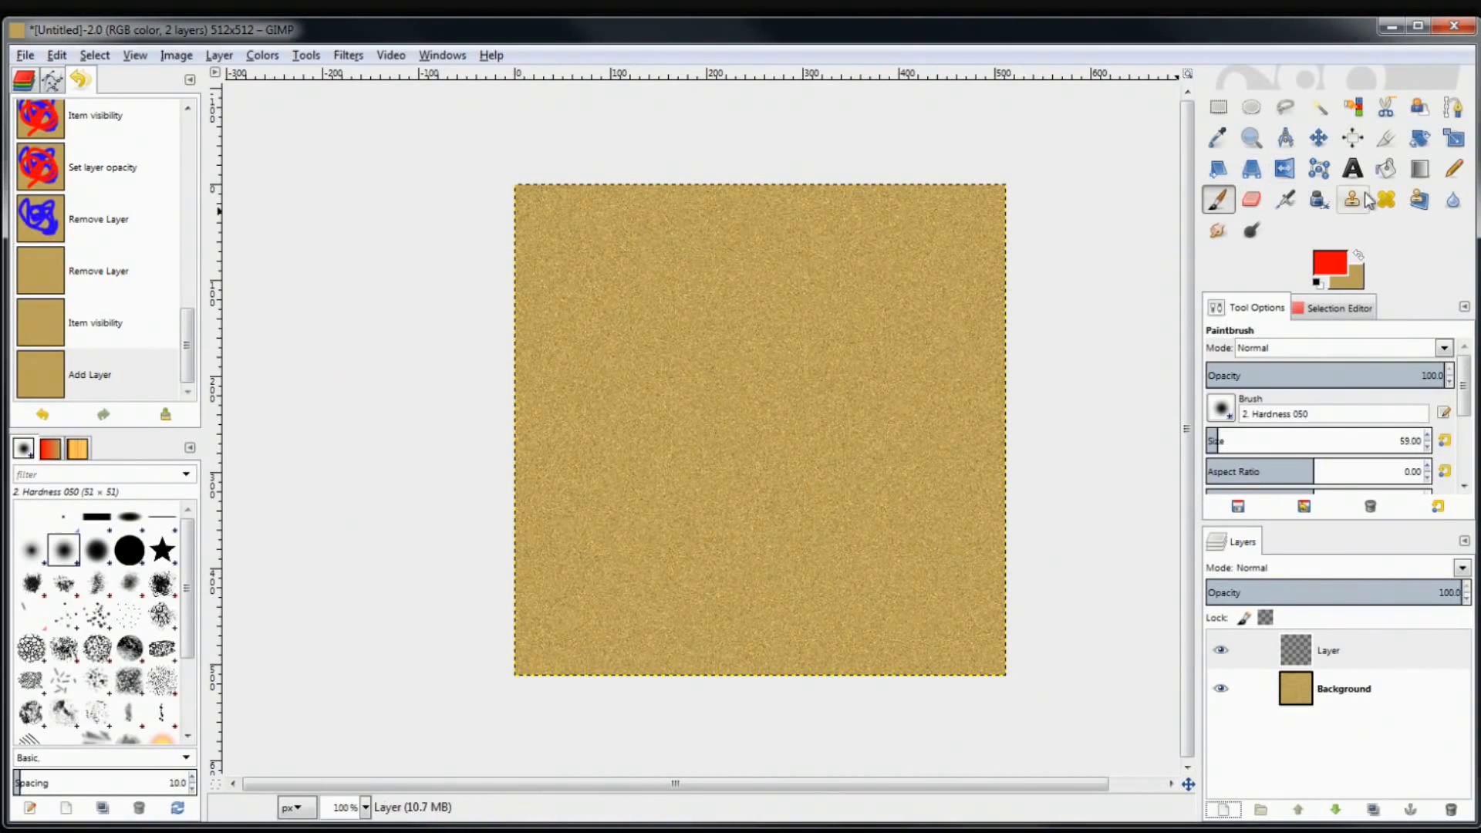
pyautogui.click(1385, 176)
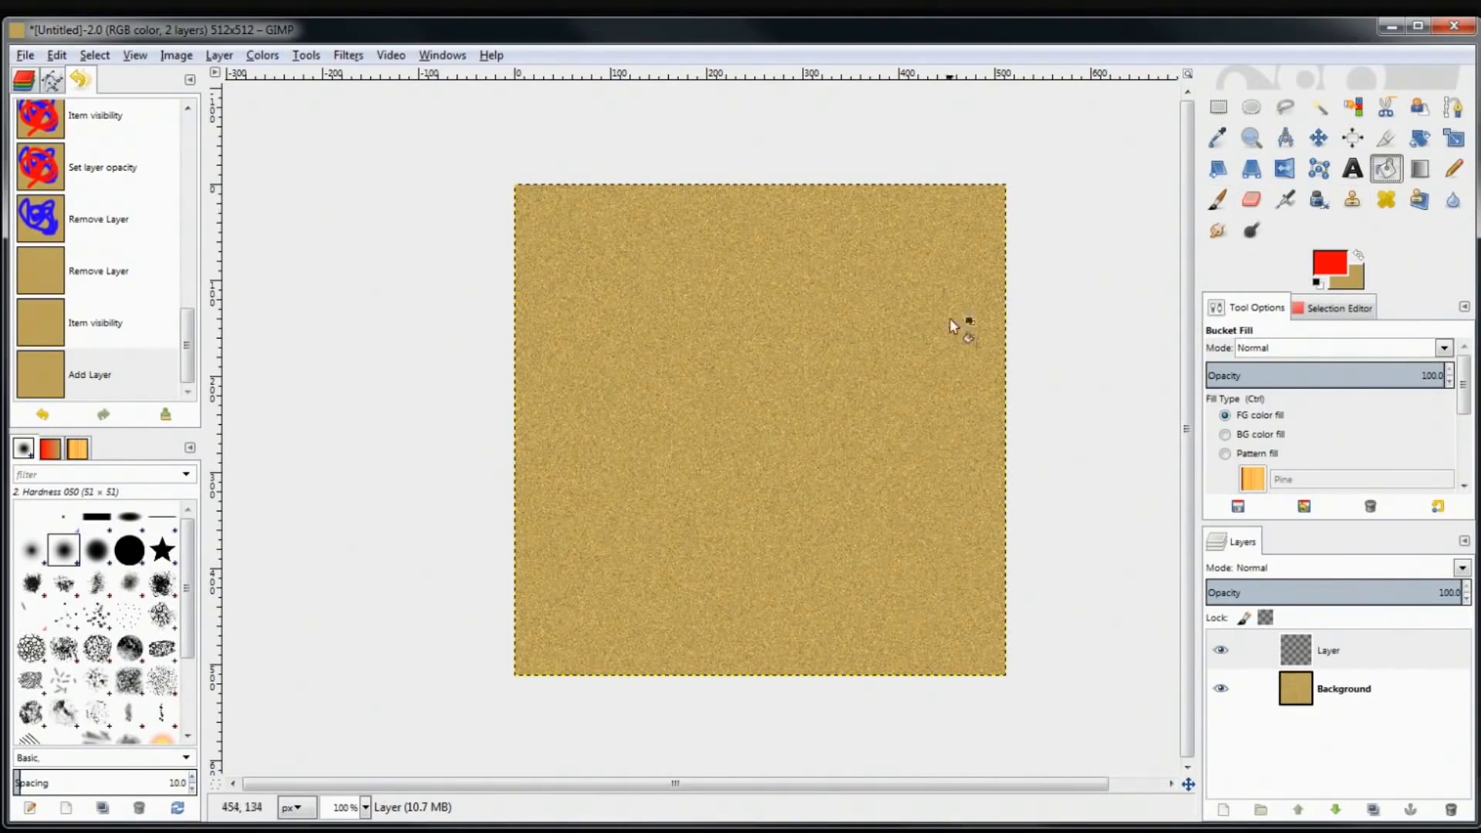
# Swap the colours and set the foreground to dark olive-brown 7e6f48
pyautogui.click(1358, 256)
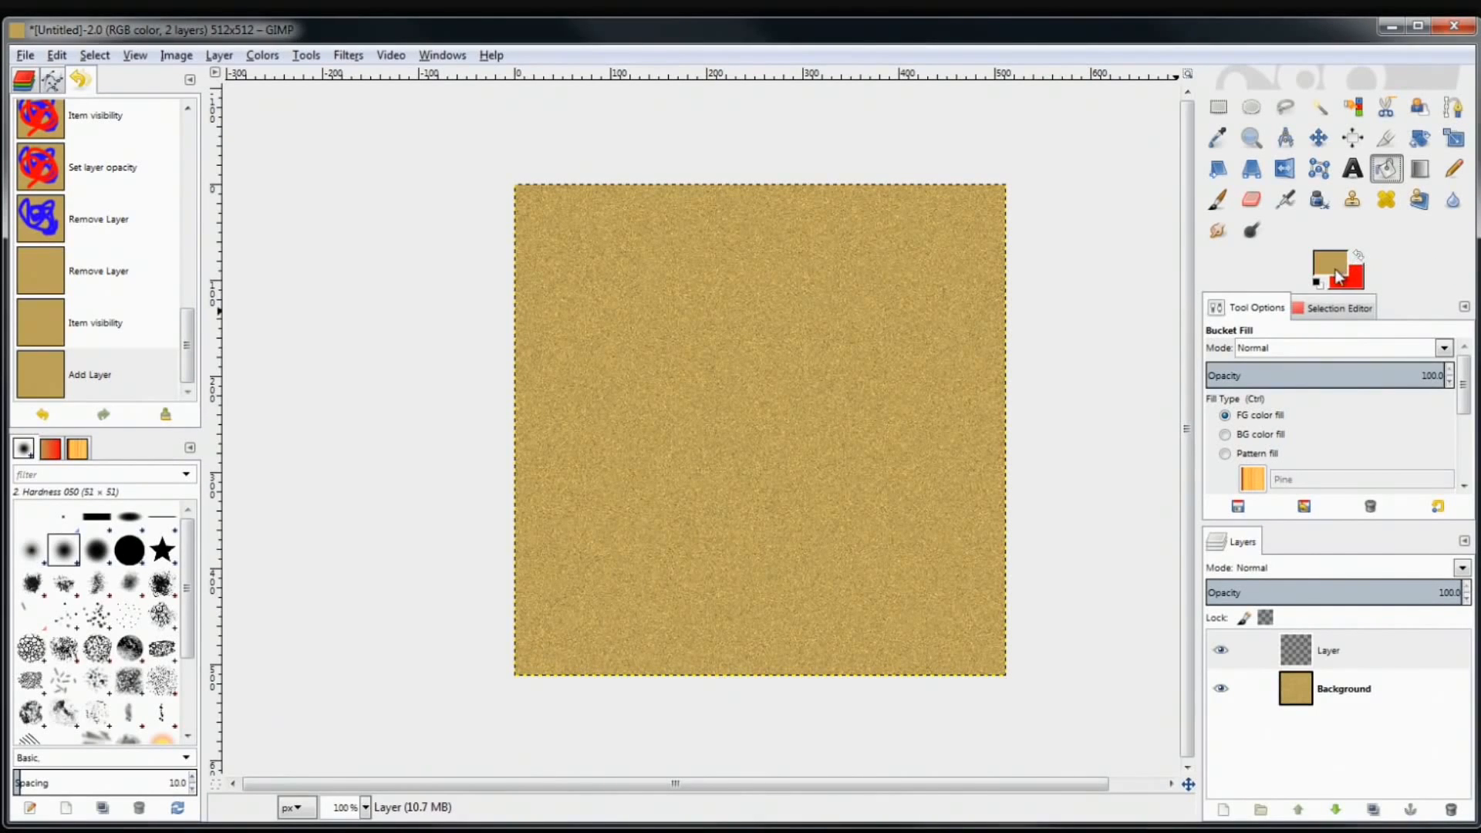
pyautogui.click(1328, 262)
pyautogui.moveTo(579, 310)
pyautogui.mouseDown()
pyautogui.moveTo(597, 308)
pyautogui.moveTo(567, 335)
pyautogui.mouseUp()
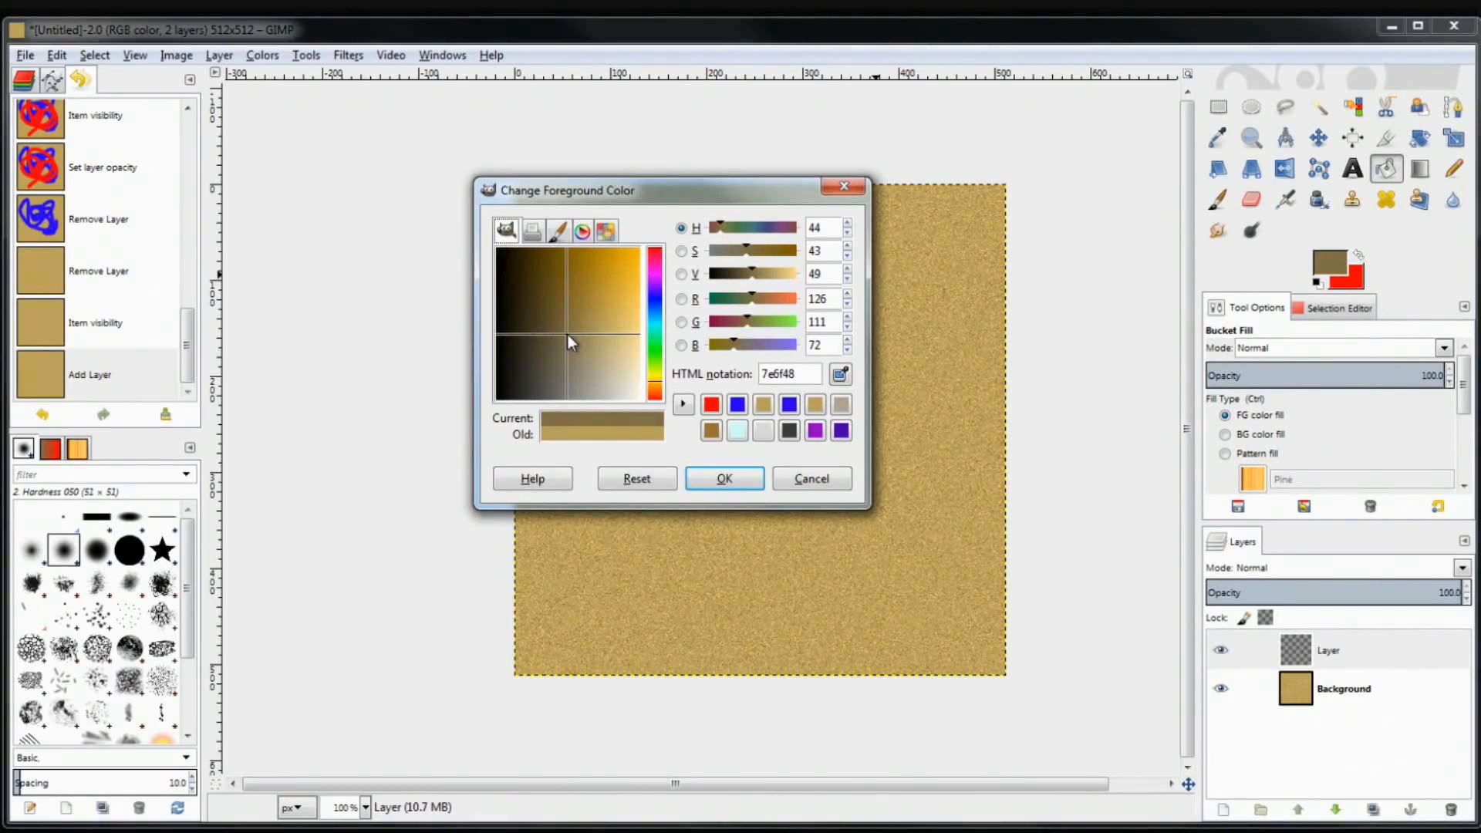
pyautogui.click(725, 478)
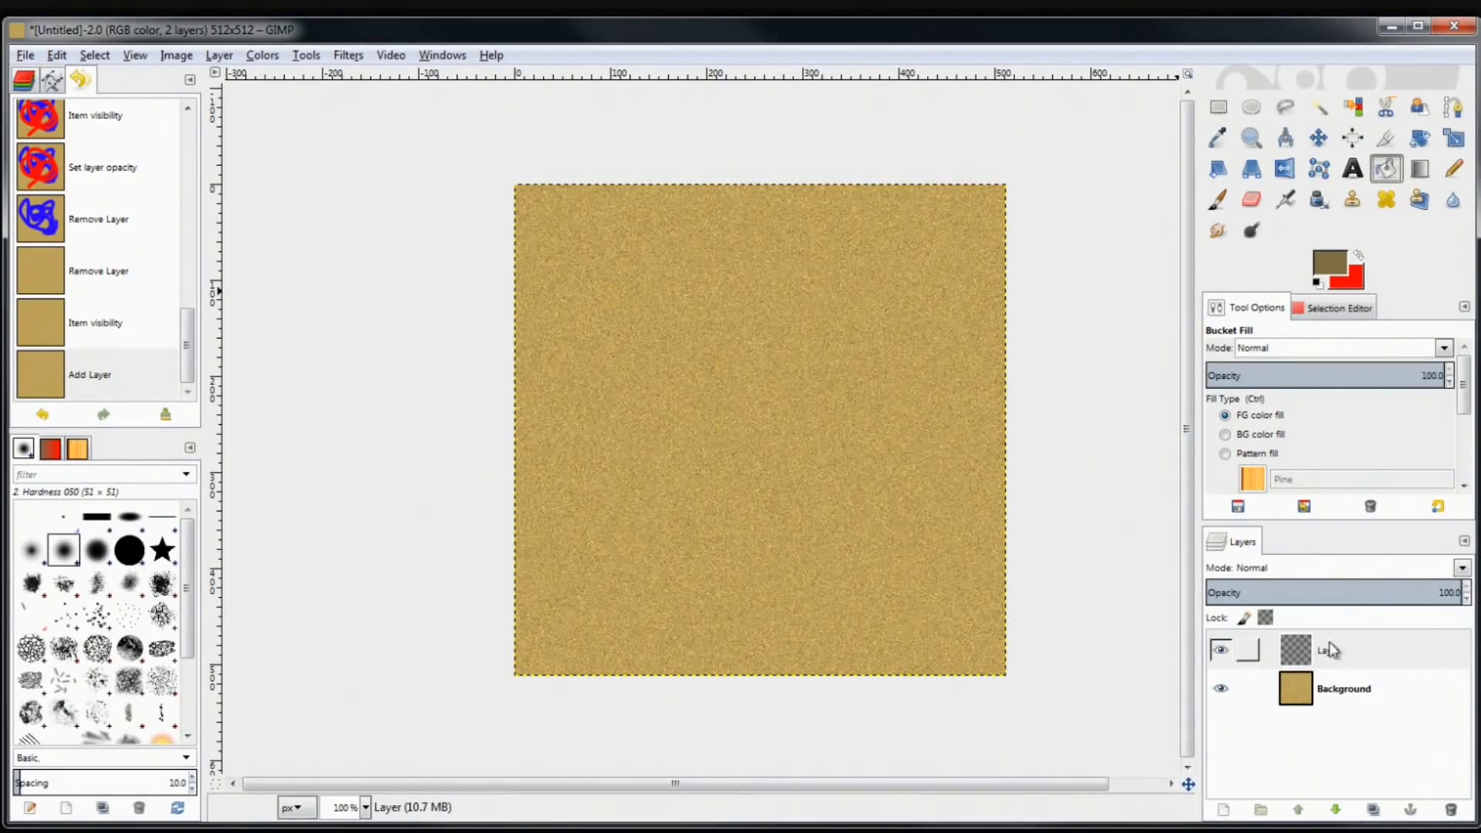
# Bucket-fill the top layer with the brown and toggle its visibility to compare
pyautogui.click(670, 430)
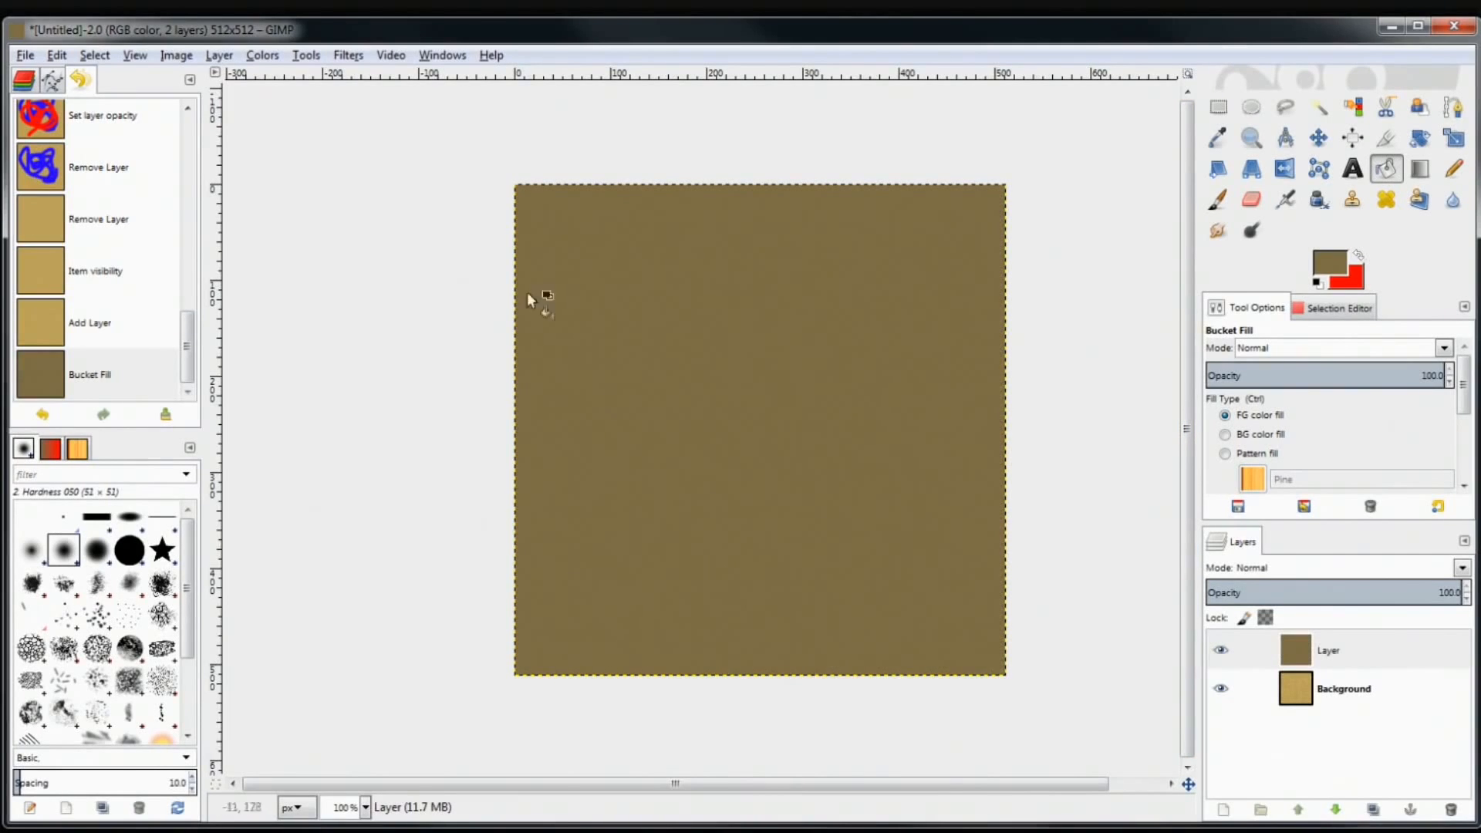
pyautogui.click(1220, 651)
pyautogui.click(1220, 652)
pyautogui.click(1220, 651)
pyautogui.click(1219, 651)
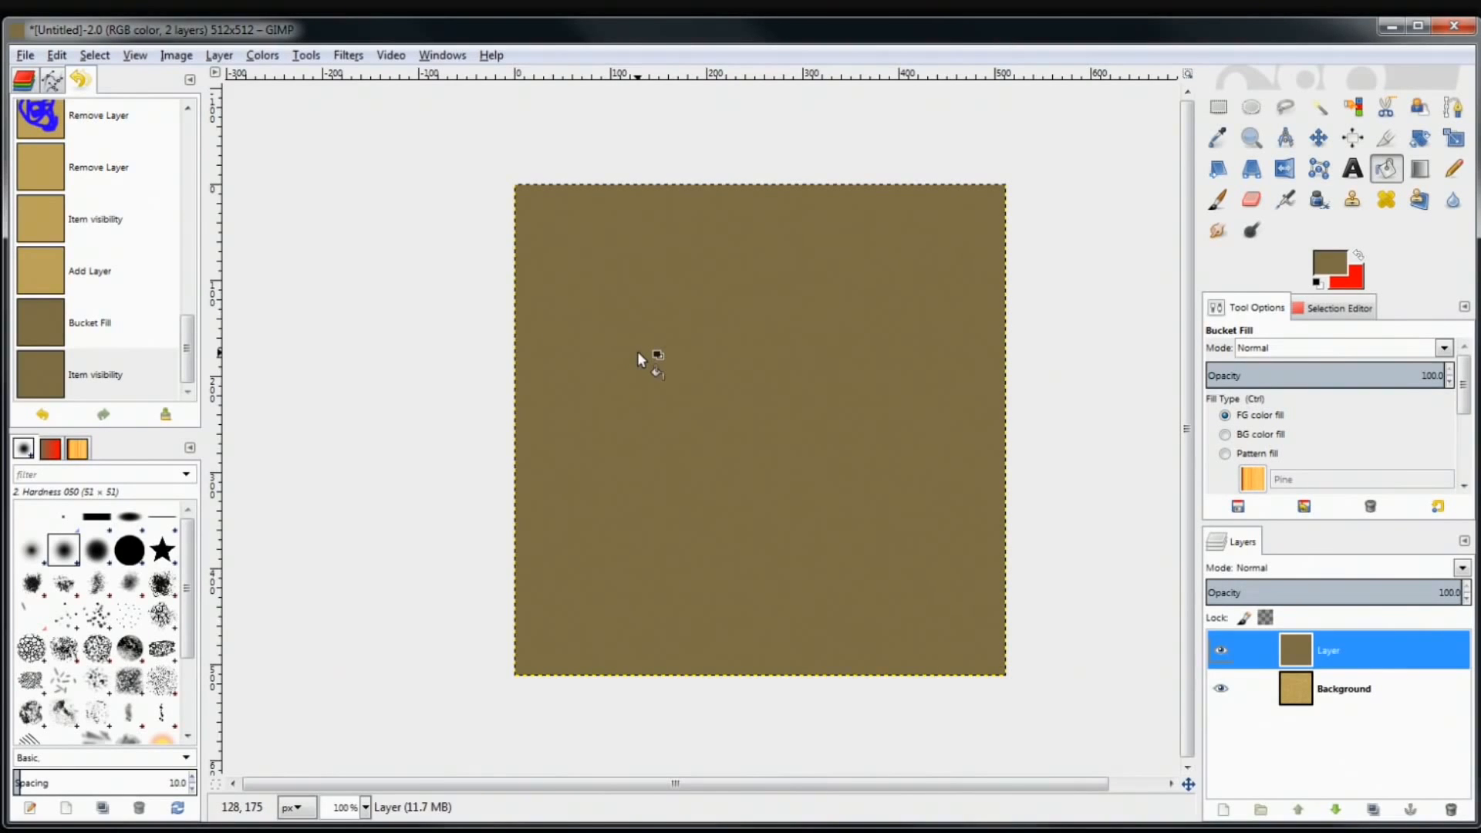
# Apply HSV Noise to the brown layer with Value 193 and a lower Holdness
pyautogui.click(348, 57)
pyautogui.moveTo(455, 241)
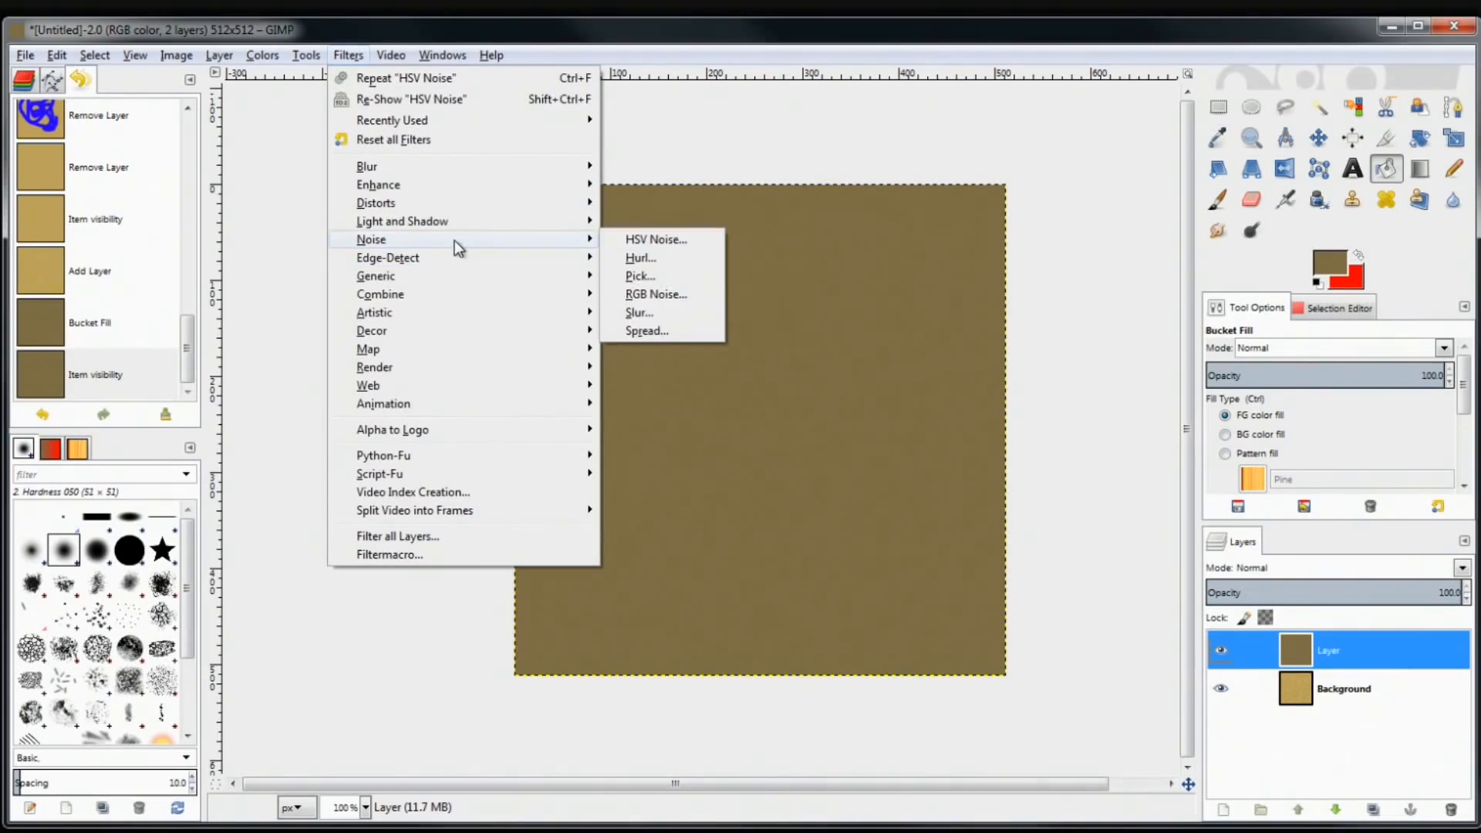
pyautogui.click(682, 243)
pyautogui.moveTo(742, 605); pyautogui.dragTo(787, 606)
pyautogui.moveTo(758, 515); pyautogui.dragTo(696, 514)
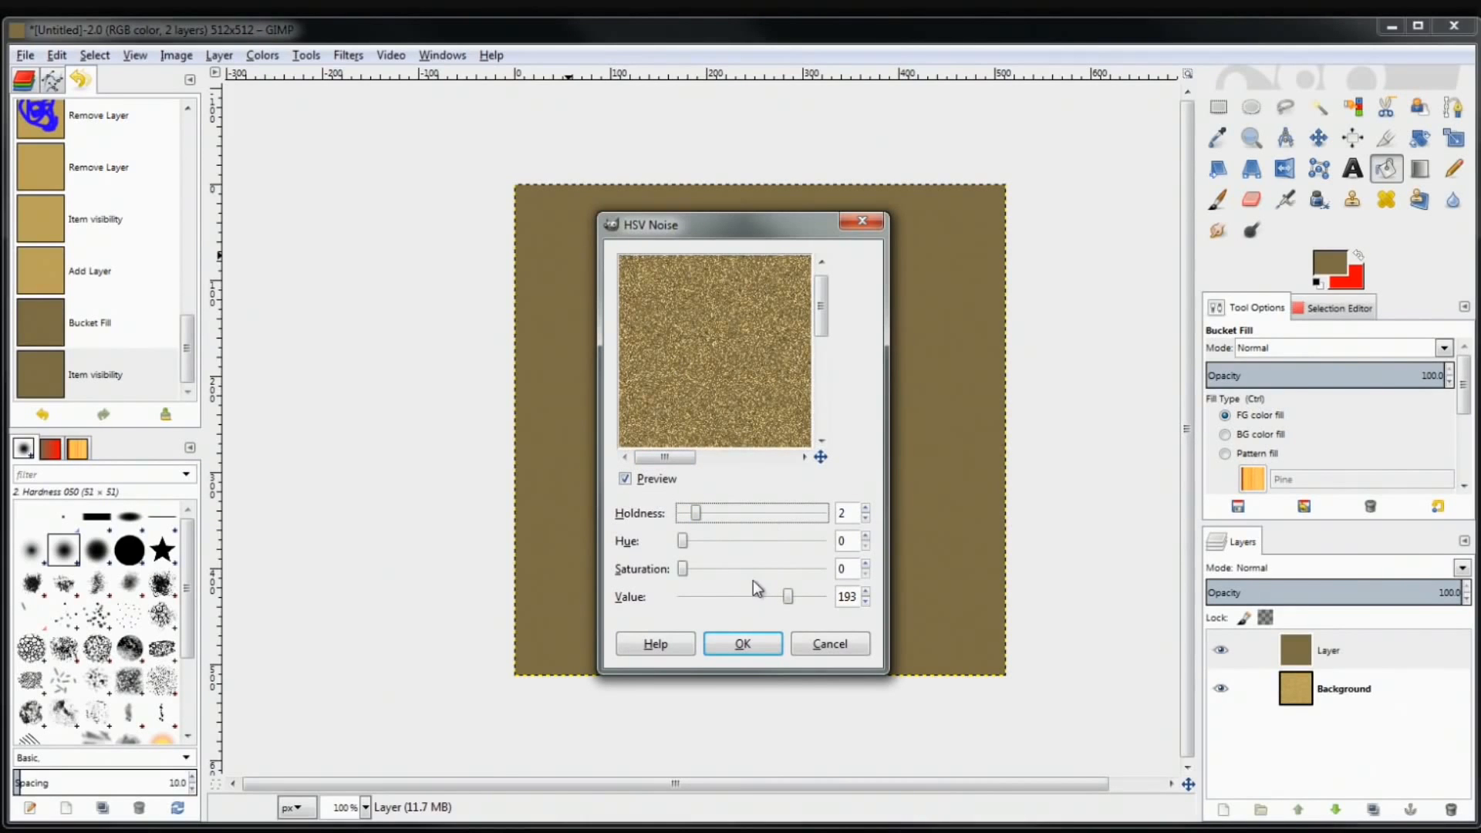
pyautogui.click(743, 644)
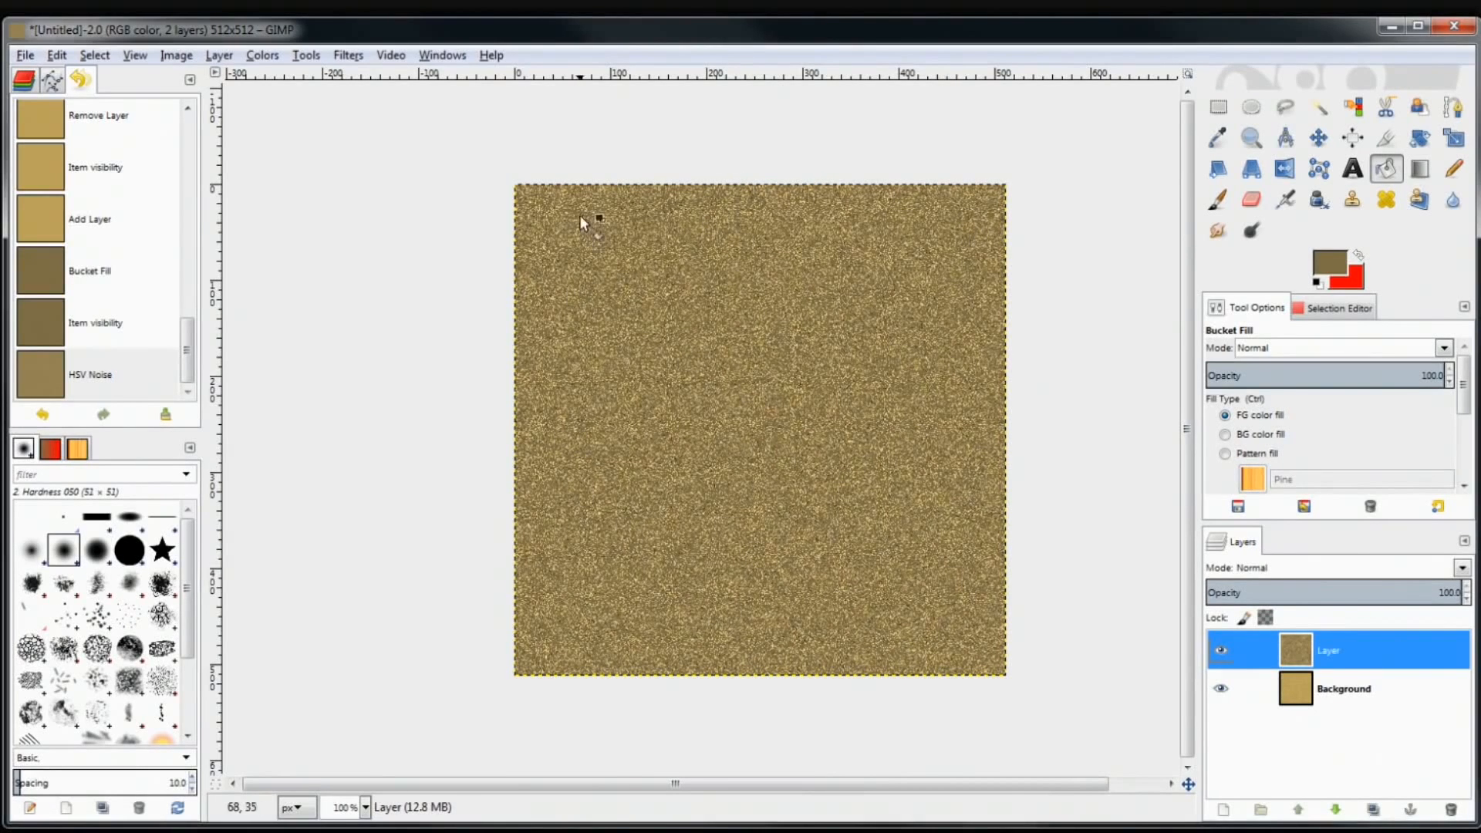
pyautogui.click(349, 55)
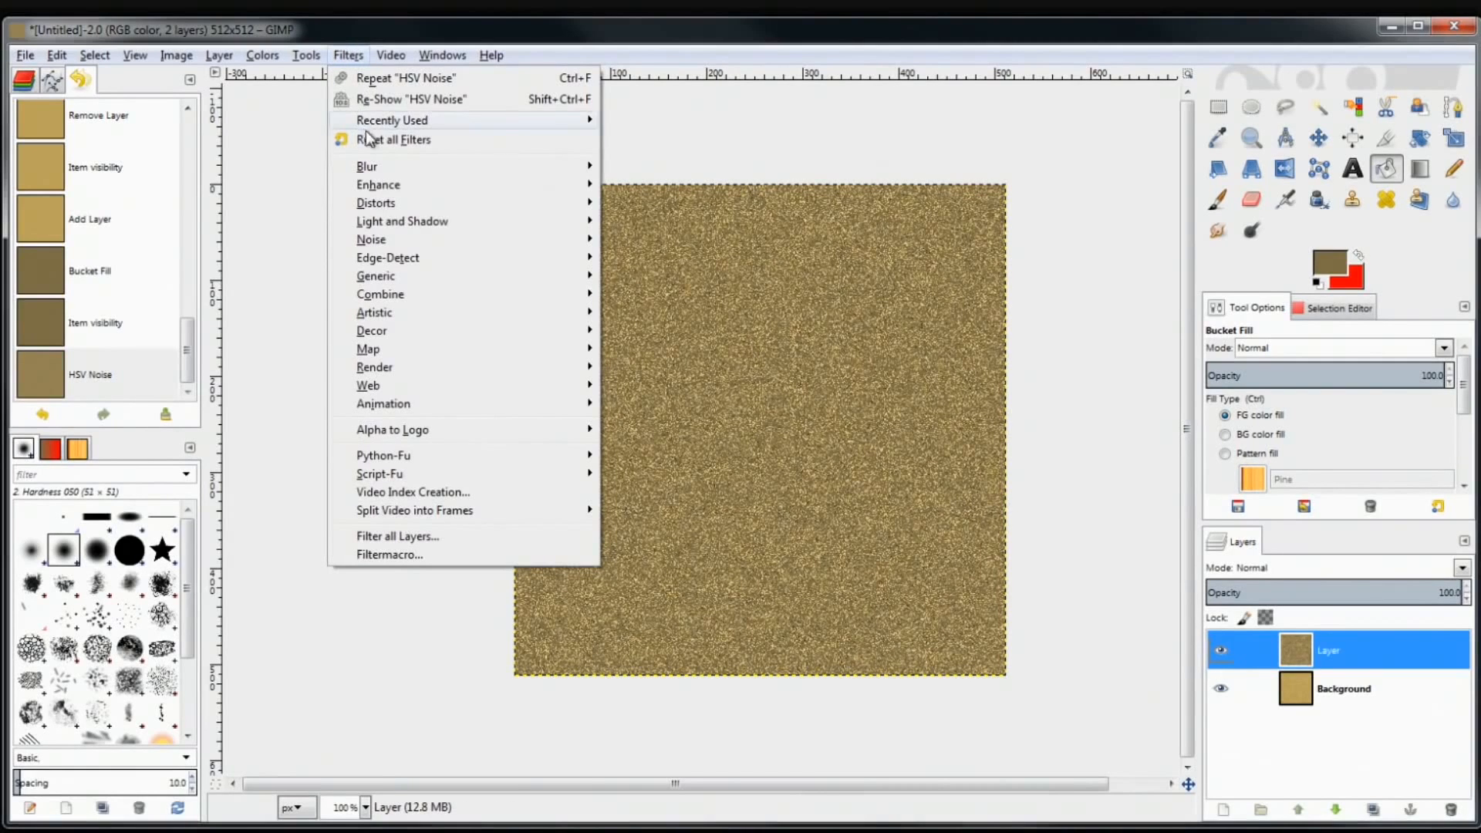
# Open Motion Blur, preview the Radial and Zoom types, then return to Linear
pyautogui.moveTo(381, 164)
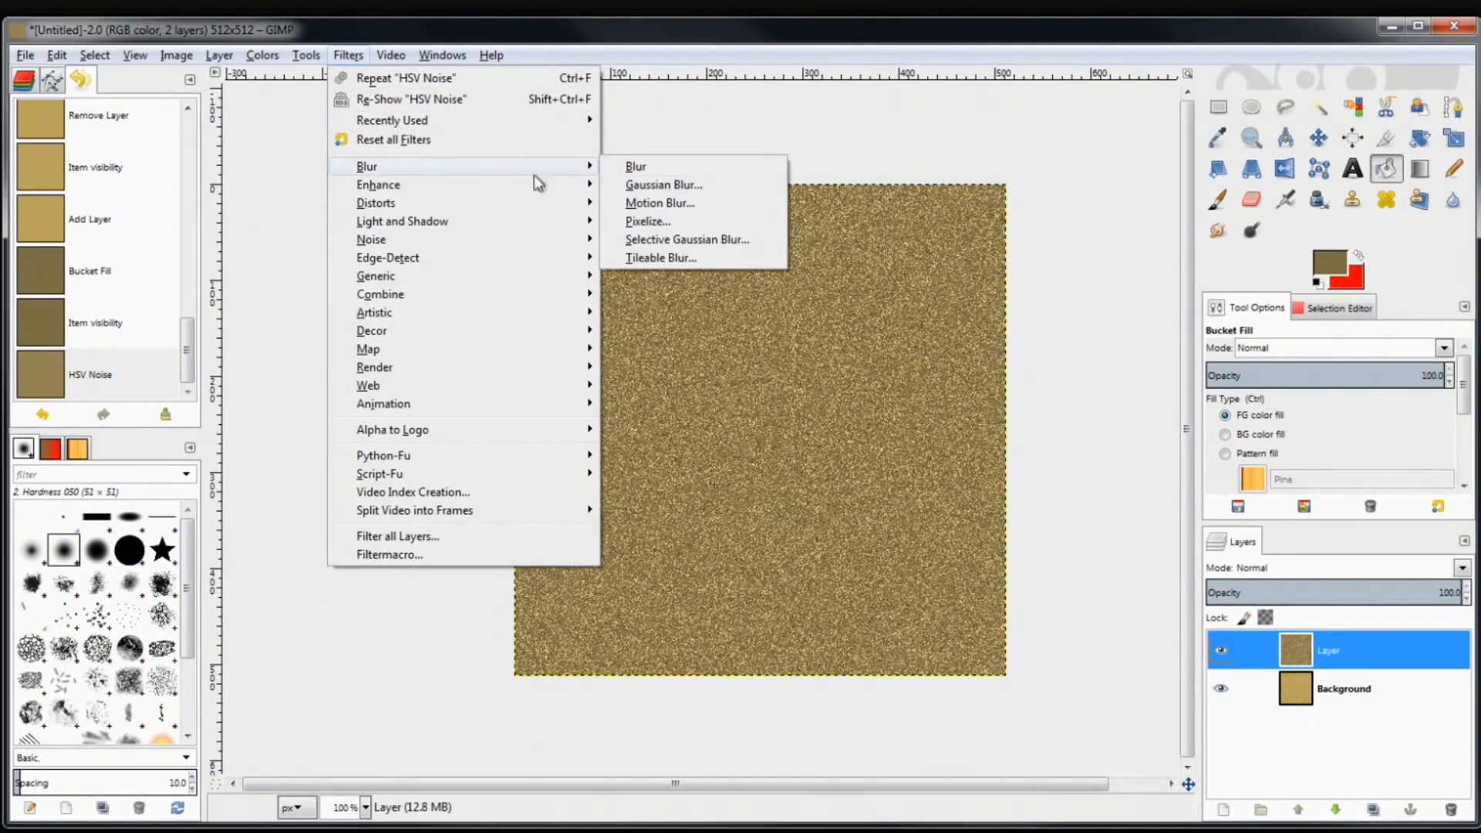
pyautogui.click(674, 202)
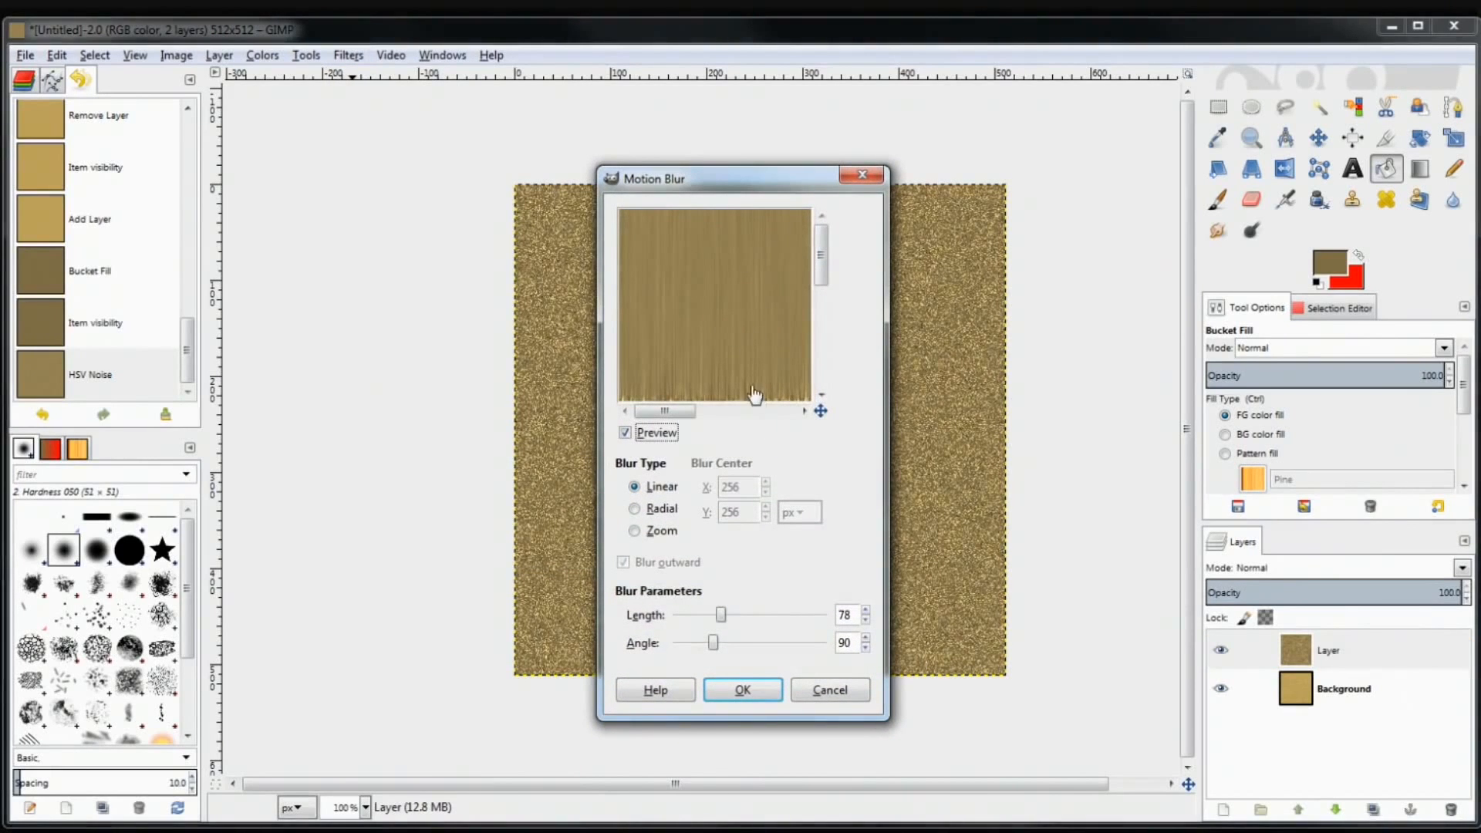
pyautogui.click(659, 510)
pyautogui.click(654, 535)
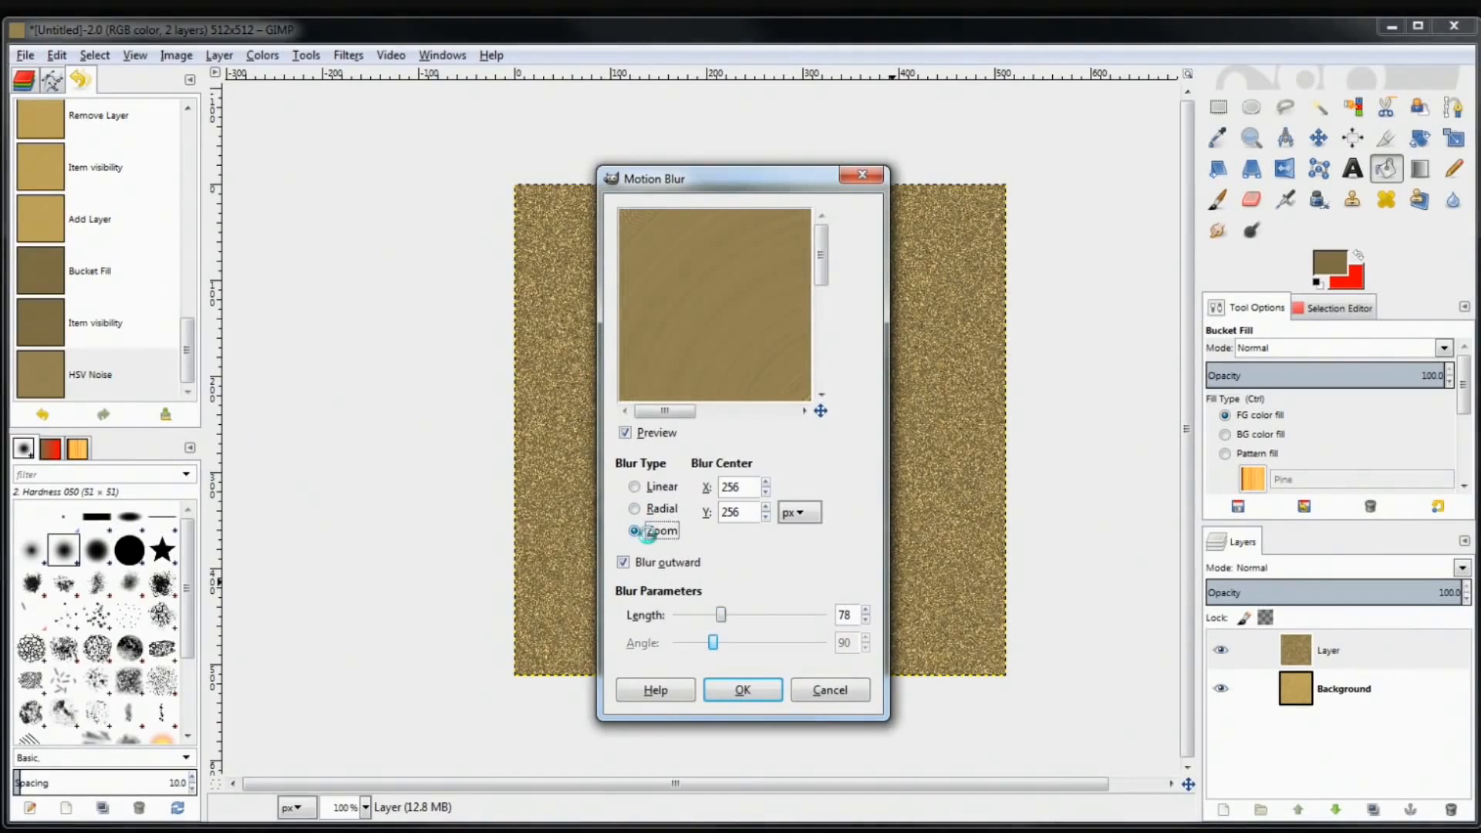
pyautogui.click(661, 509)
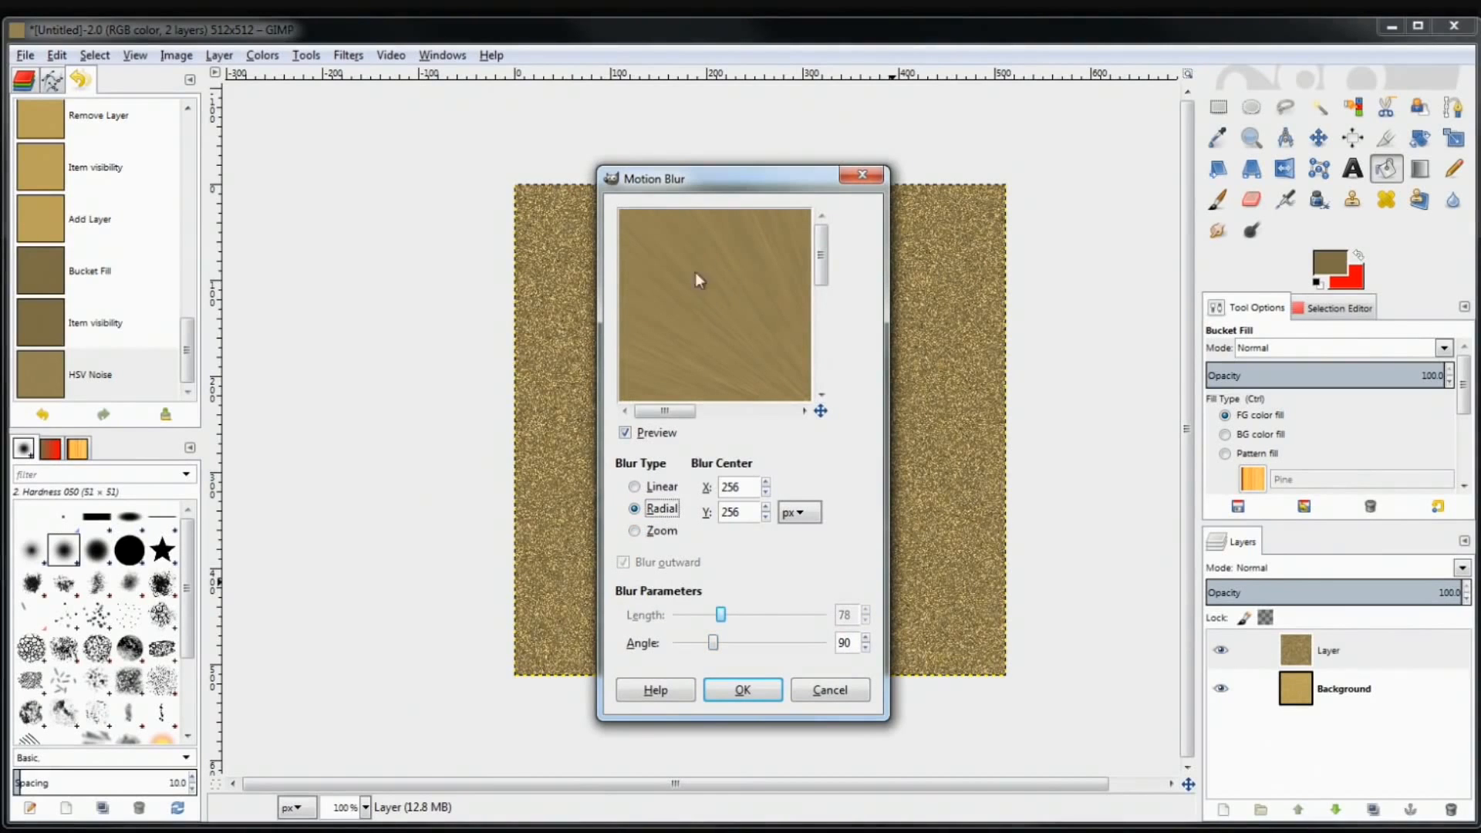
pyautogui.moveTo(747, 364); pyautogui.dragTo(652, 228)
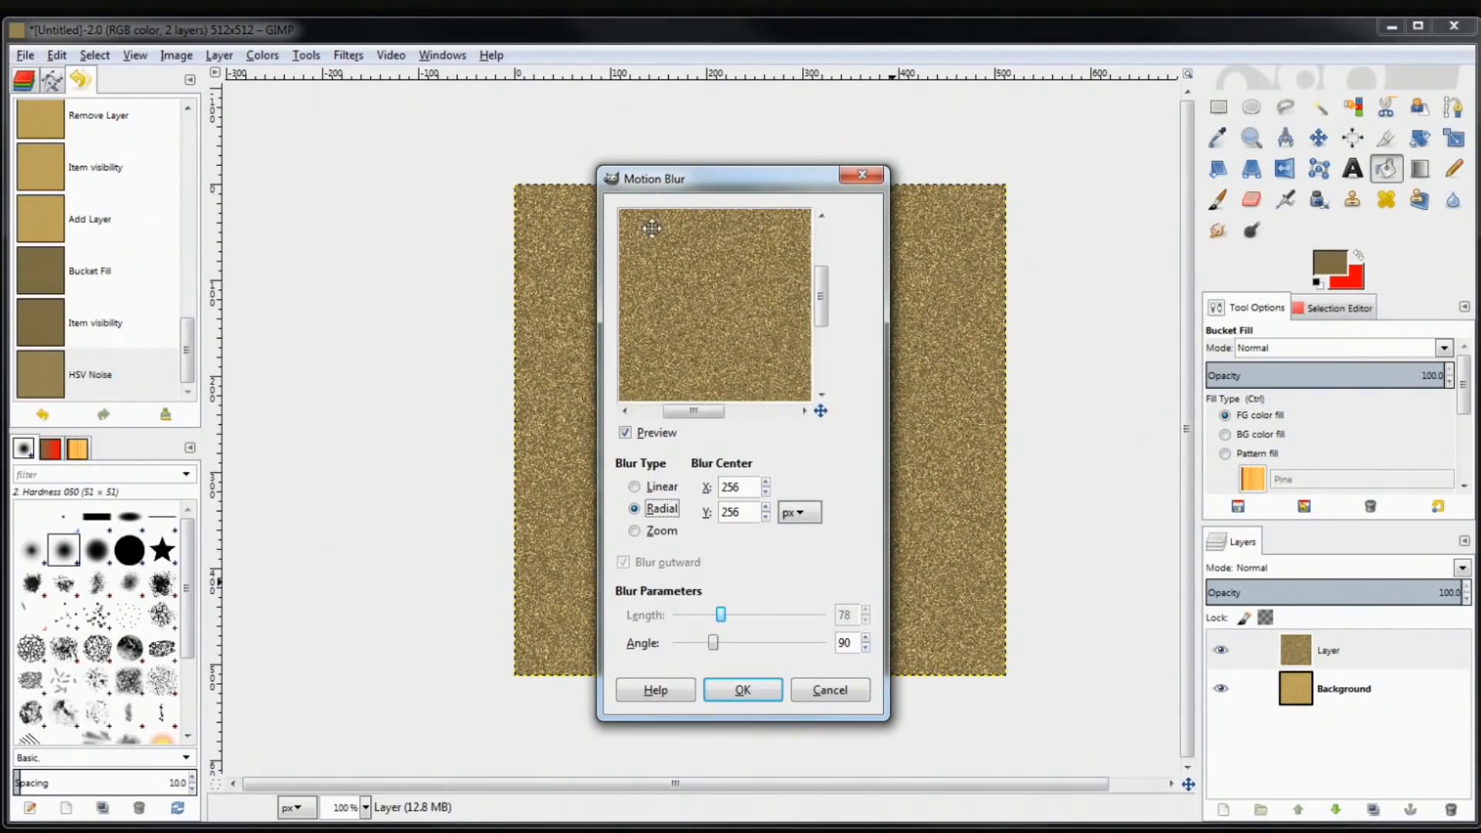
pyautogui.click(659, 488)
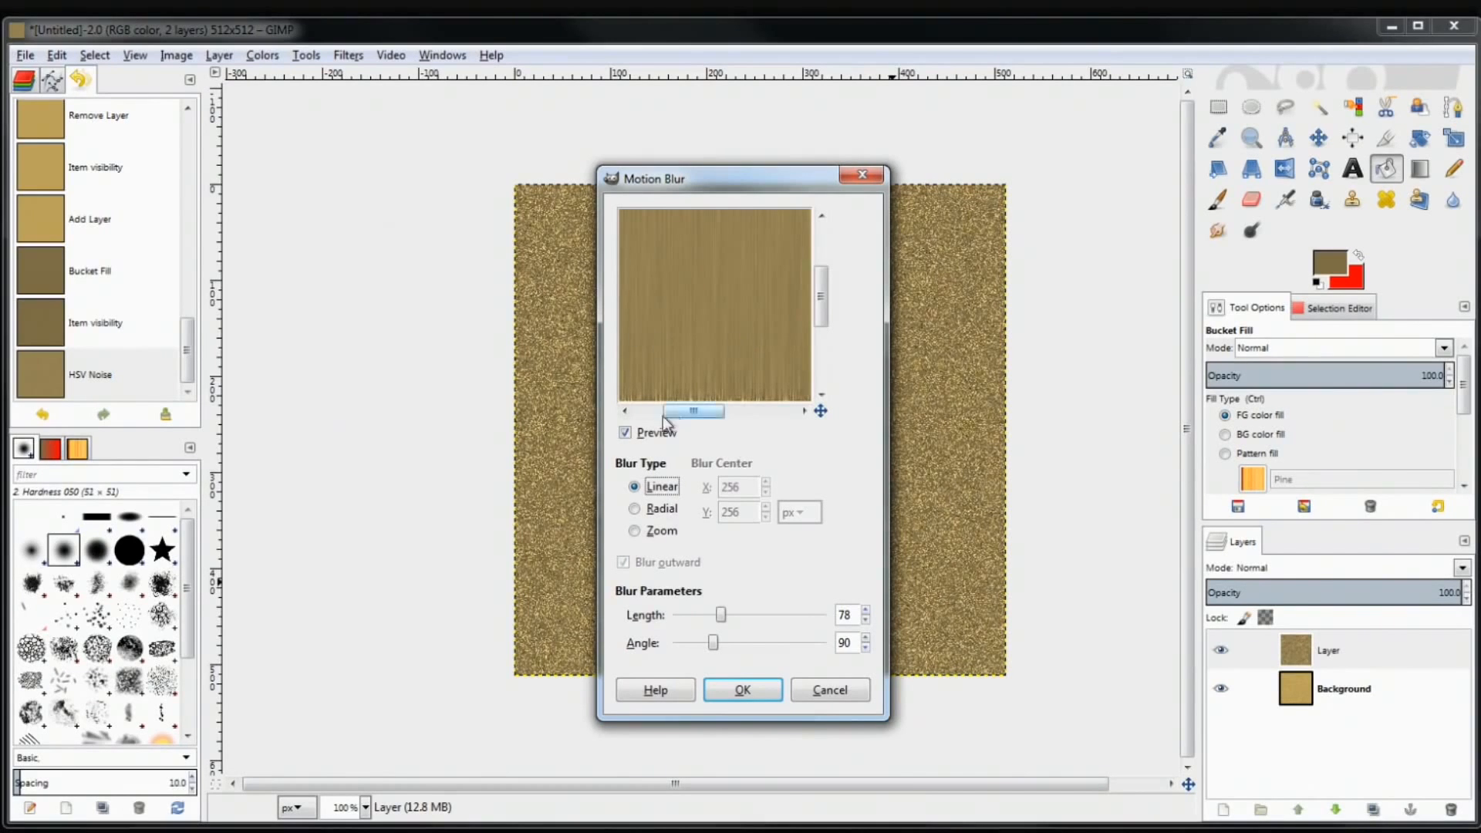
# Apply a linear Motion Blur with Angle 90 and Length 133 to the top layer
pyautogui.moveTo(705, 266); pyautogui.dragTo(778, 381)
pyautogui.moveTo(734, 264); pyautogui.dragTo(736, 441)
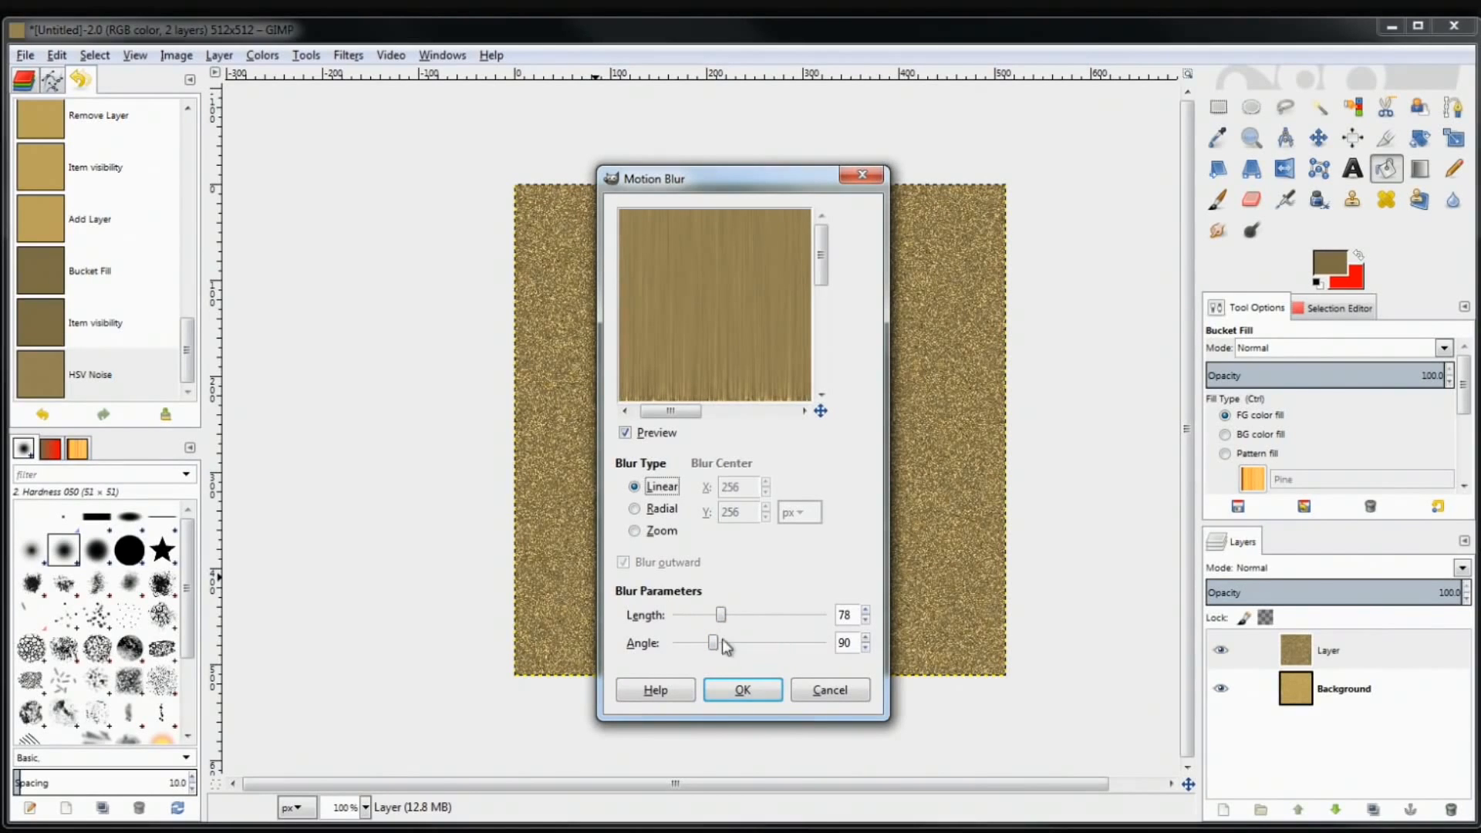
pyautogui.moveTo(713, 646); pyautogui.dragTo(691, 645)
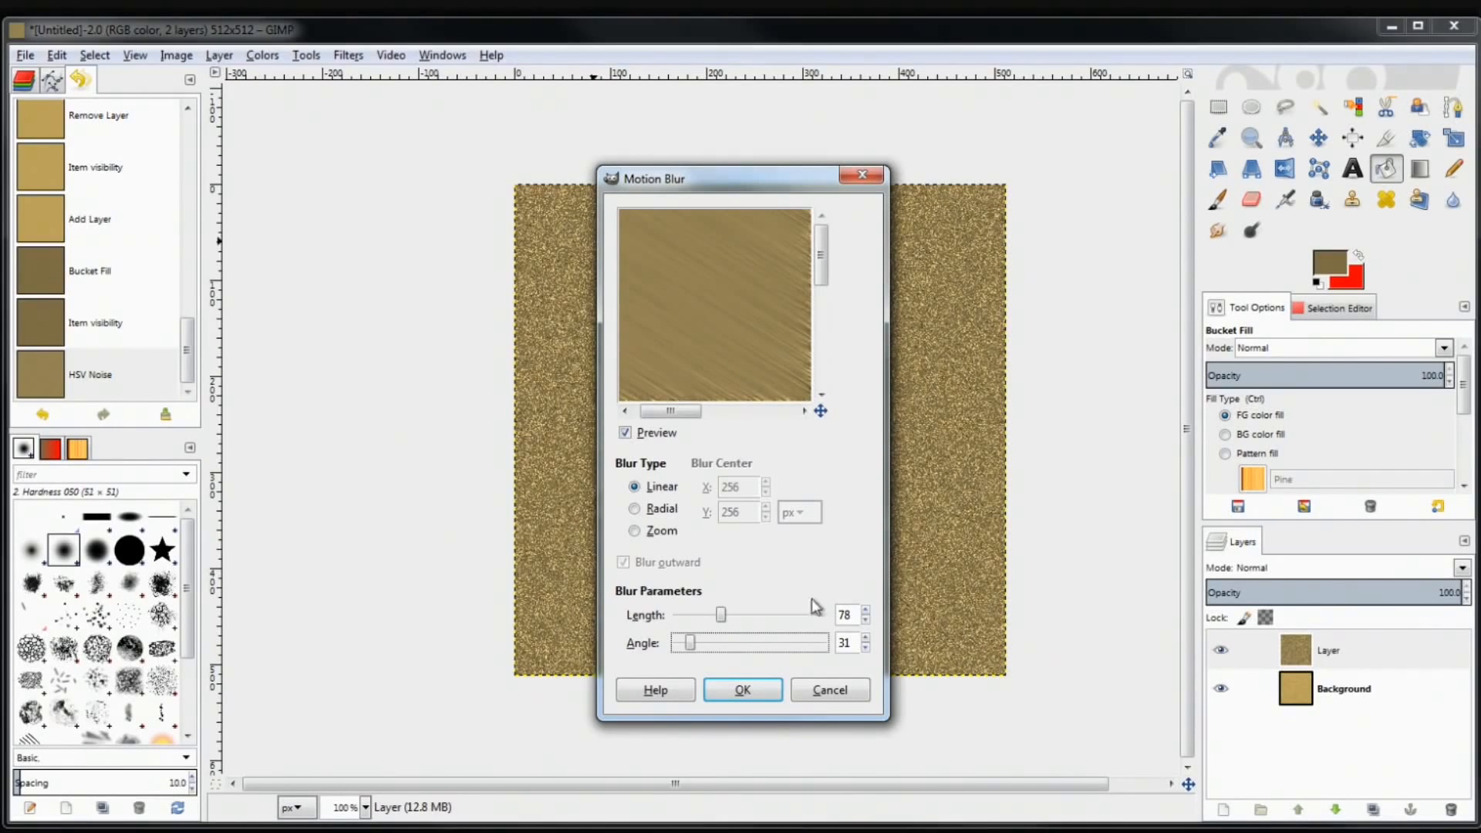
pyautogui.click(848, 642)
pyautogui.moveTo(852, 643); pyautogui.dragTo(829, 640)
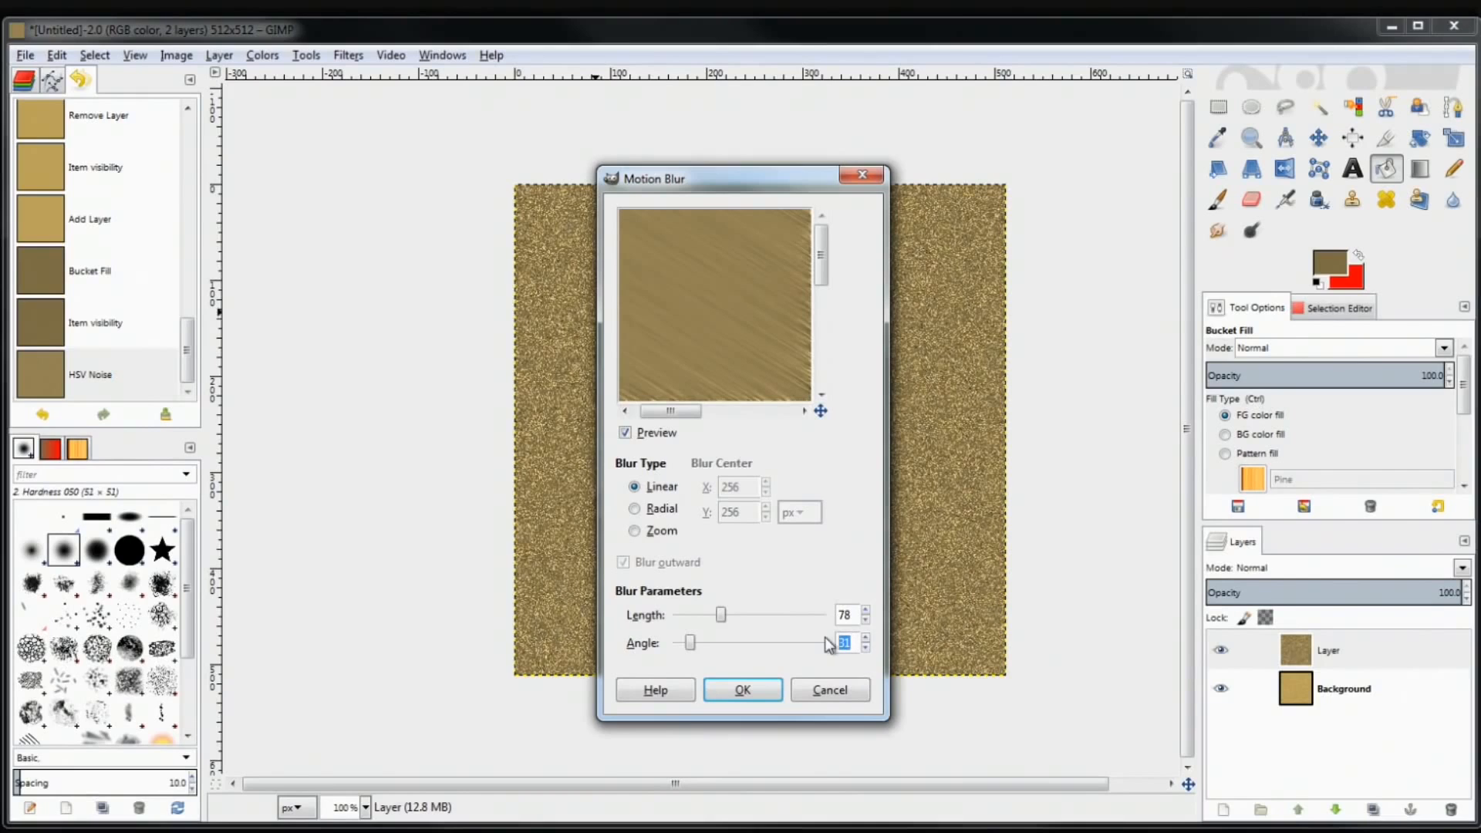
pyautogui.press('Tab')
pyautogui.moveTo(721, 622)
pyautogui.mouseDown()
pyautogui.moveTo(766, 628)
pyautogui.moveTo(668, 627)
pyautogui.moveTo(690, 625)
pyautogui.mouseUp()
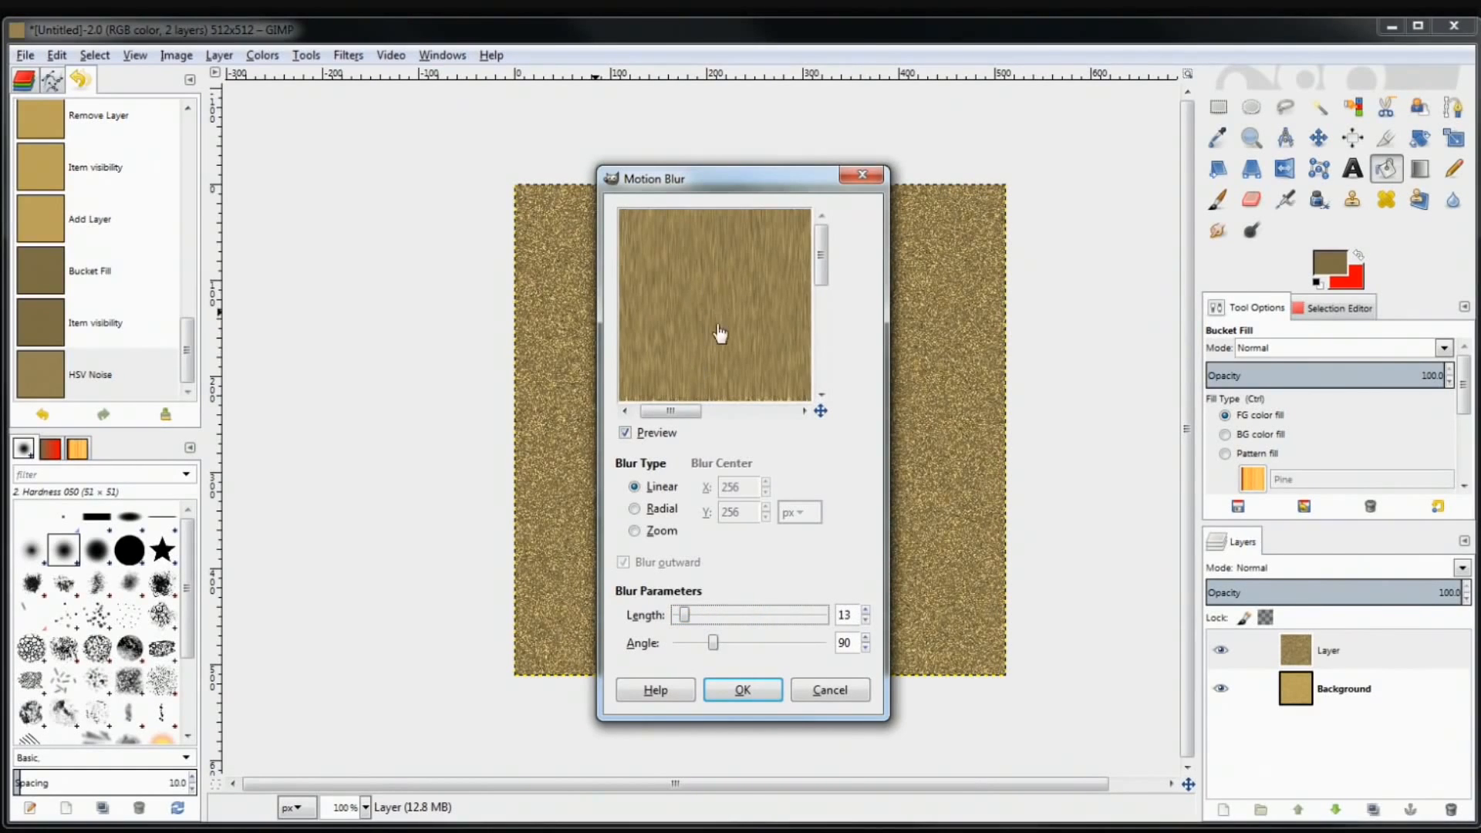
pyautogui.moveTo(759, 611); pyautogui.dragTo(814, 620)
pyautogui.moveTo(764, 281); pyautogui.dragTo(729, 317)
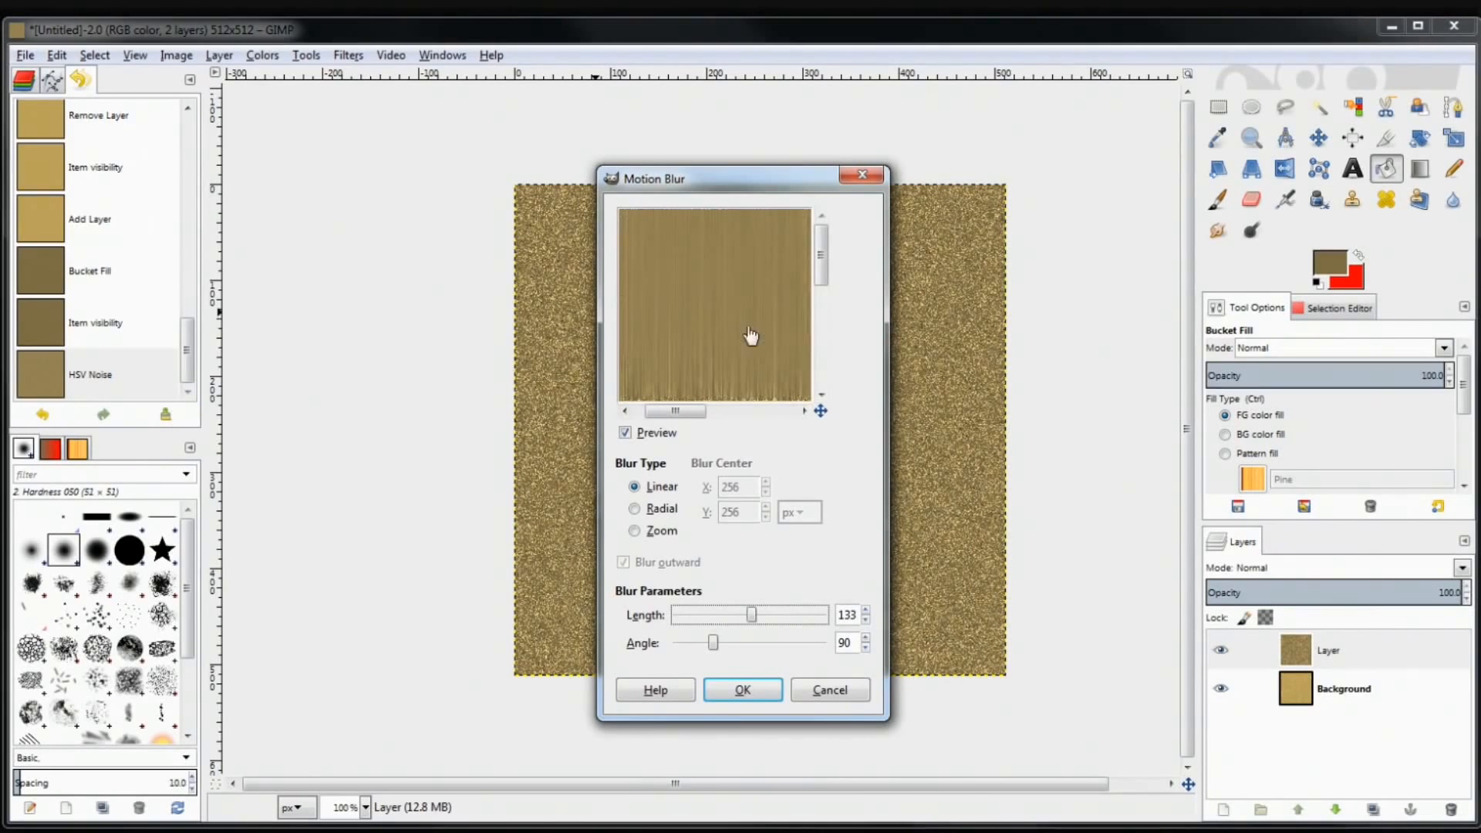
pyautogui.click(754, 693)
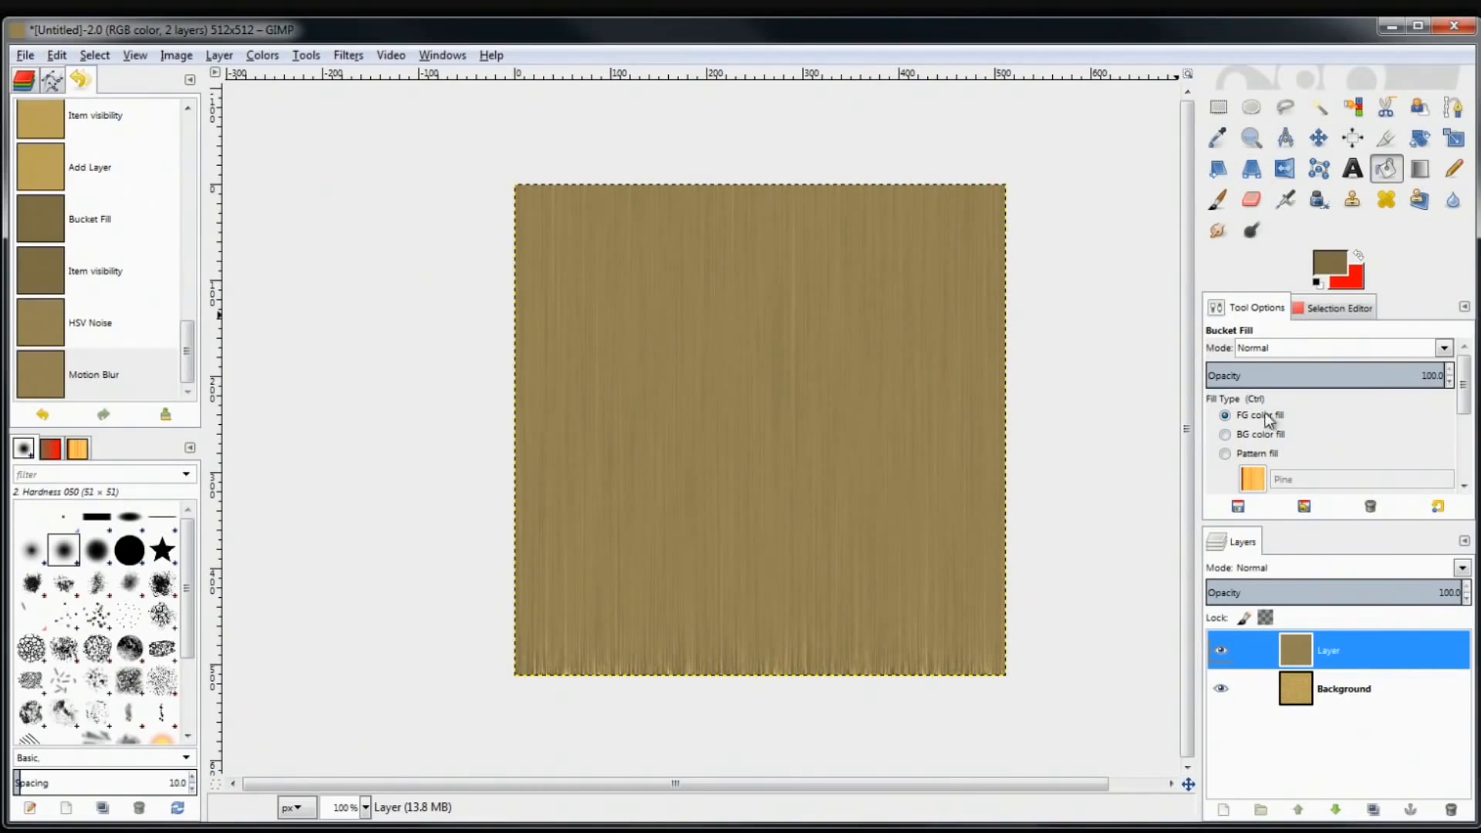
# Scale the wood-grain layer to 704 x 663 pixels so it overhangs the 512 x 512 canvas
pyautogui.click(1455, 138)
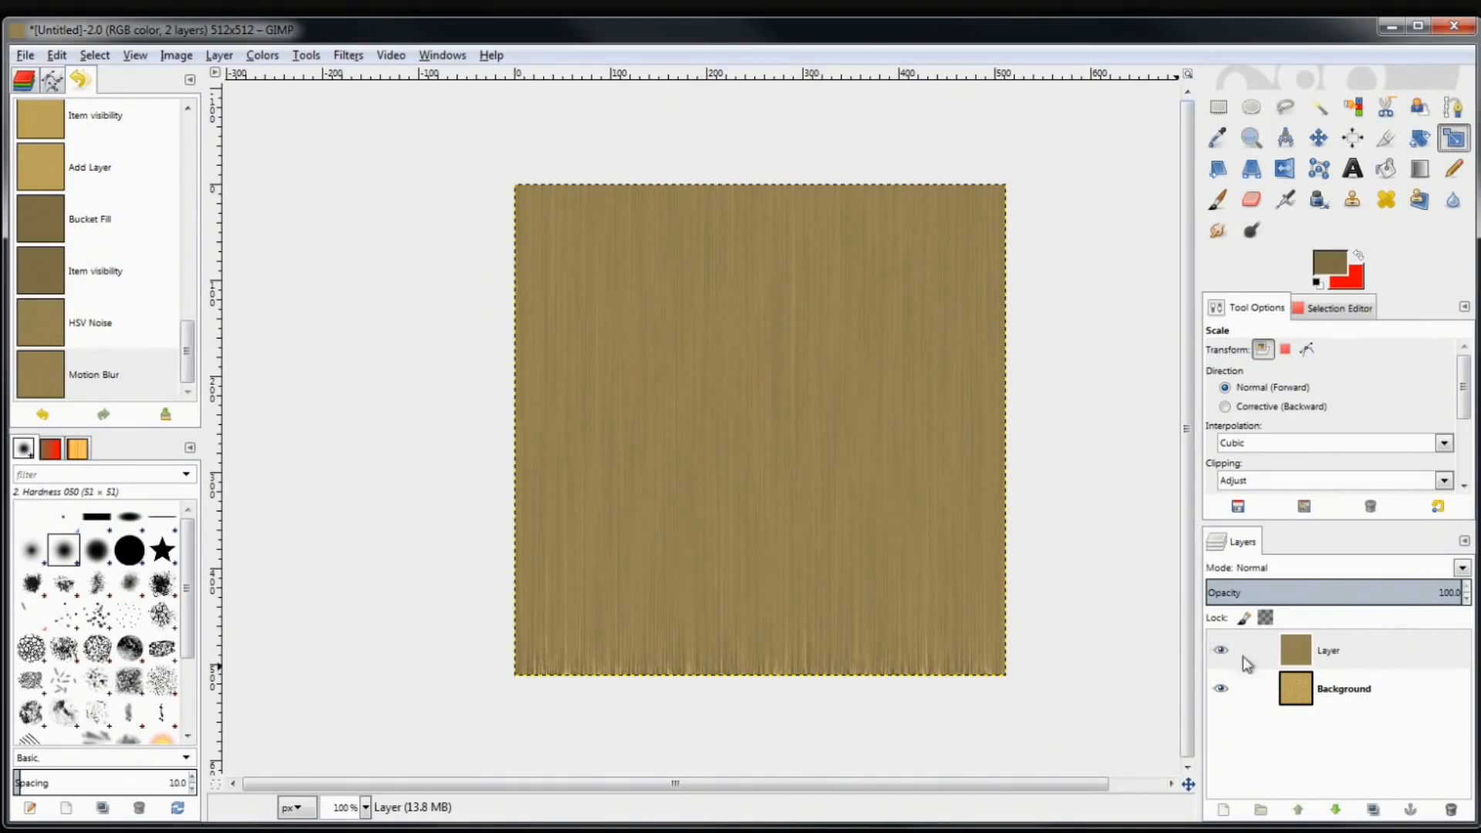
pyautogui.click(766, 372)
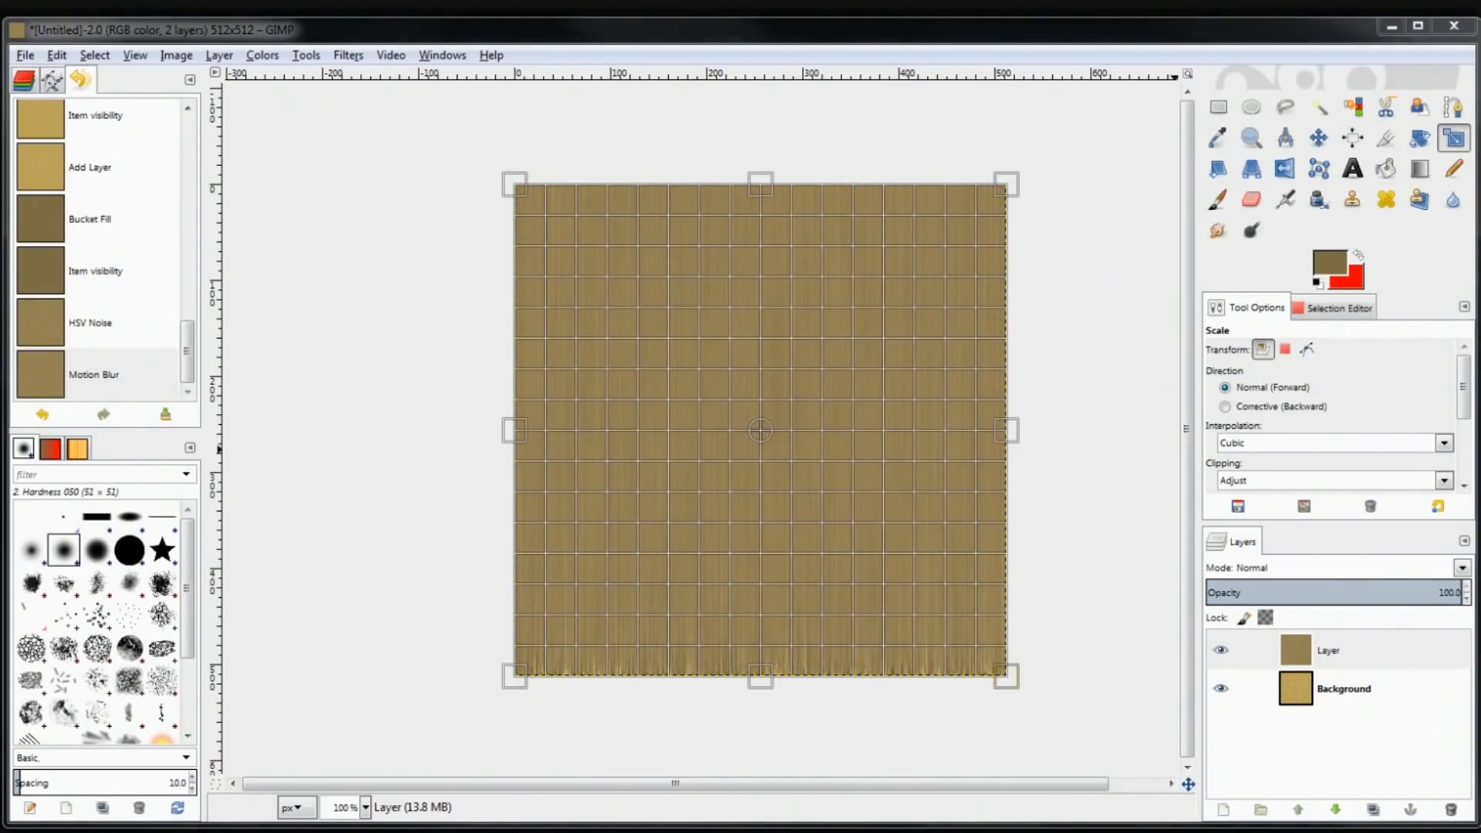
pyautogui.moveTo(851, 516); pyautogui.dragTo(185, 239)
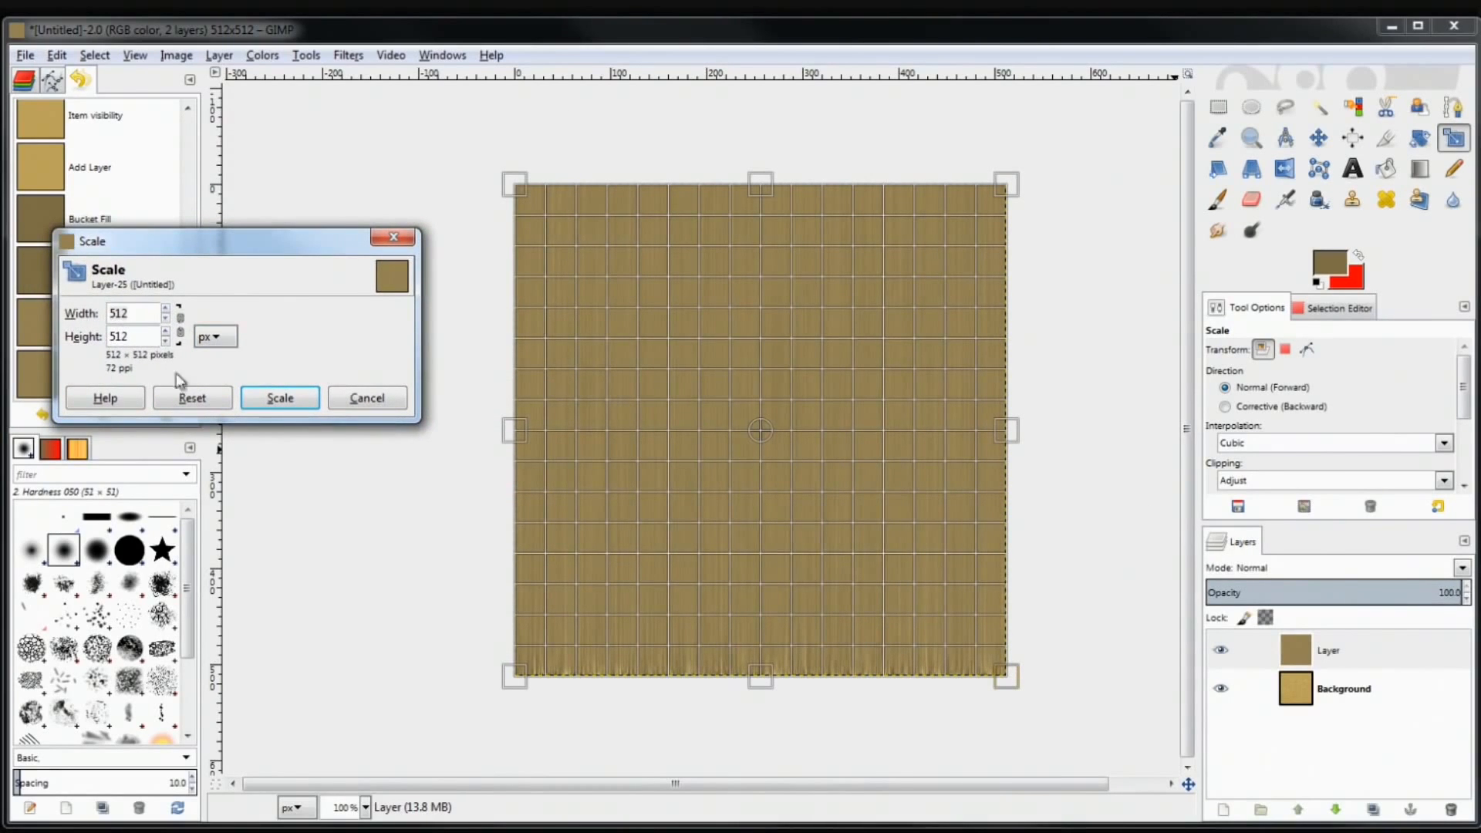
pyautogui.moveTo(274, 238); pyautogui.dragTo(248, 116)
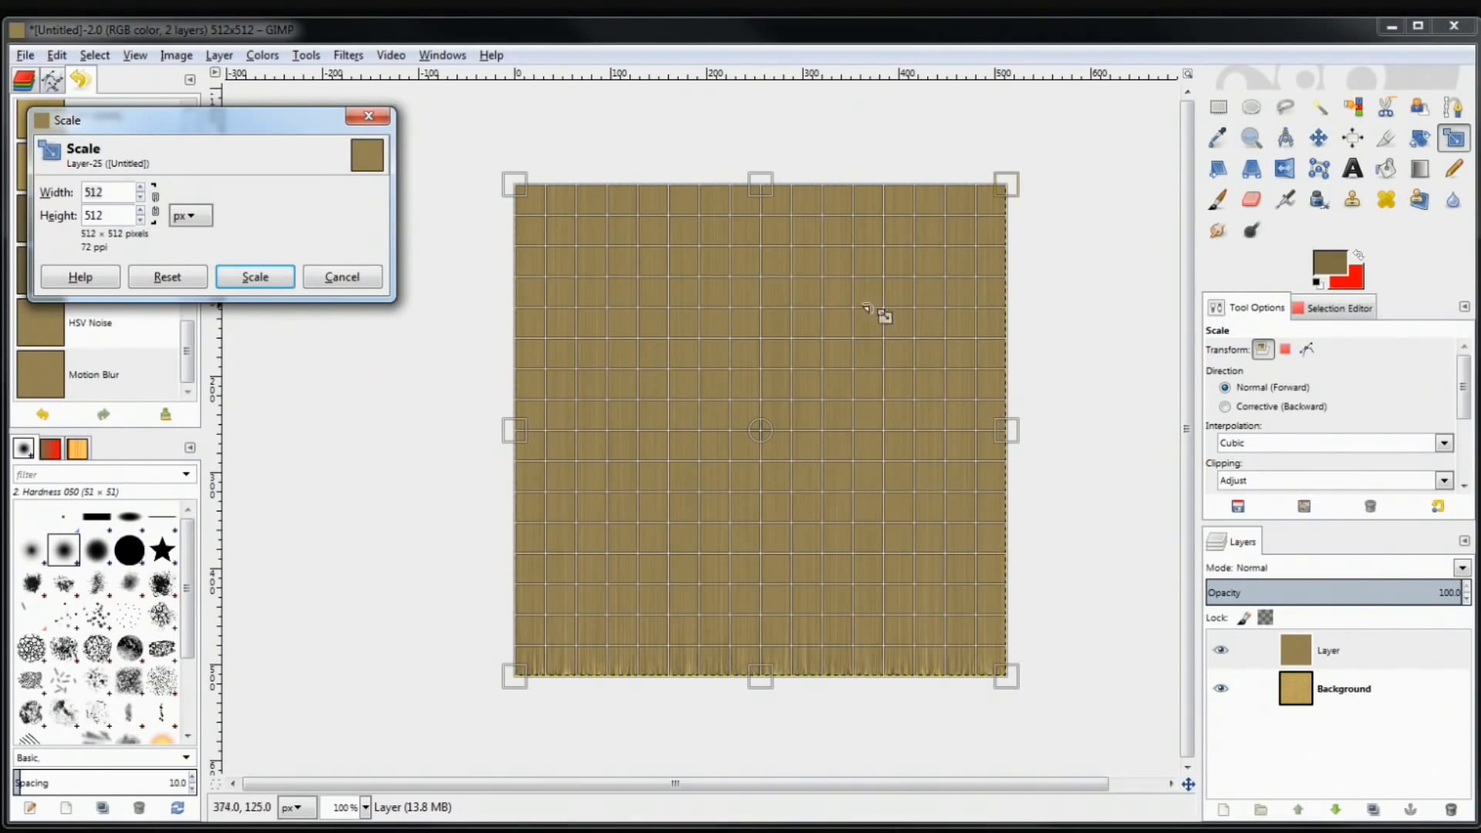
pyautogui.moveTo(836, 373); pyautogui.dragTo(880, 344)
pyautogui.moveTo(707, 589); pyautogui.dragTo(652, 614)
pyautogui.moveTo(757, 429)
pyautogui.mouseDown()
pyautogui.moveTo(803, 460)
pyautogui.moveTo(718, 496)
pyautogui.moveTo(760, 397)
pyautogui.moveTo(760, 476)
pyautogui.moveTo(764, 437)
pyautogui.mouseUp()
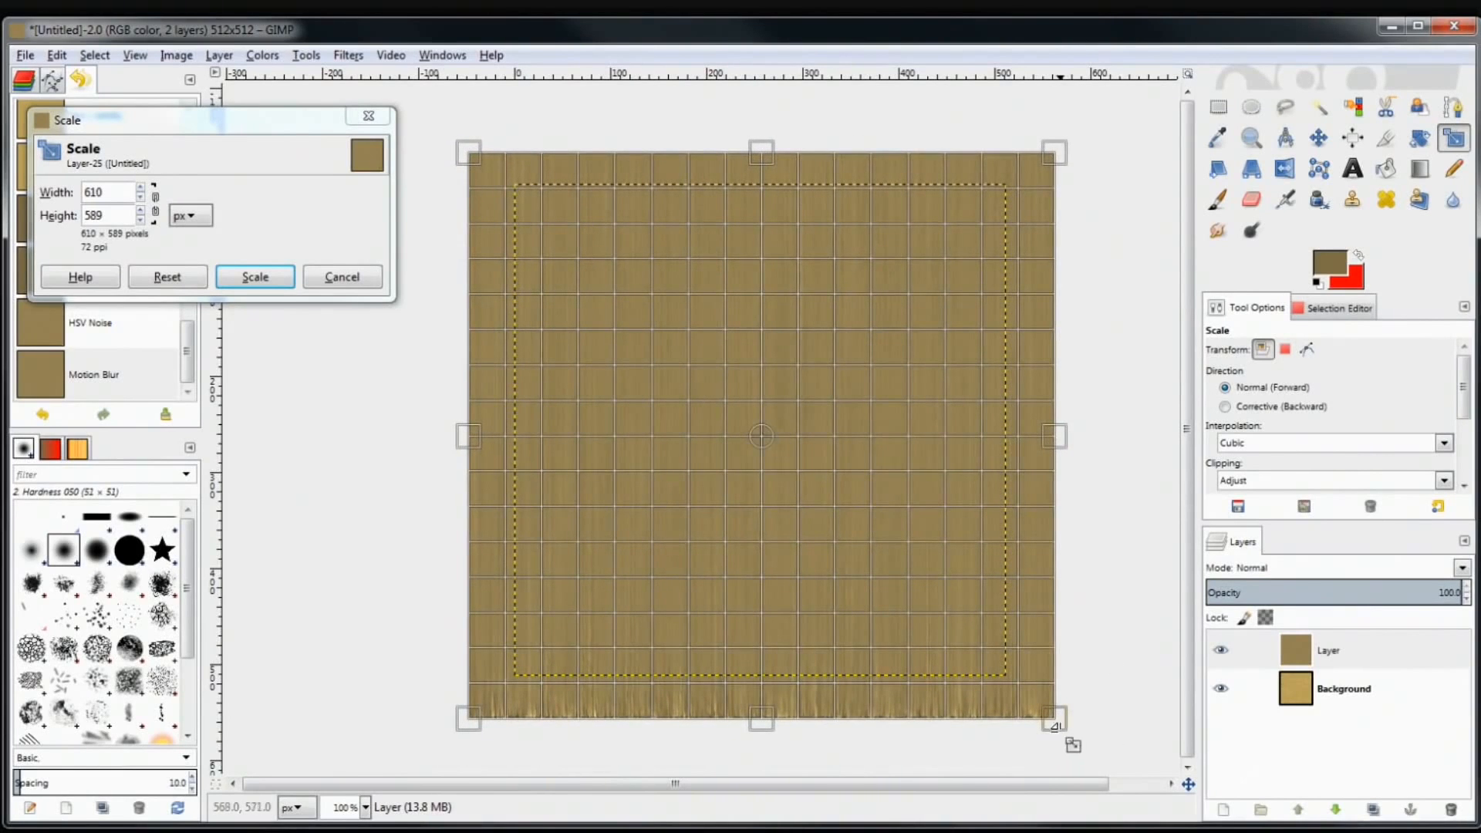
pyautogui.moveTo(1055, 725); pyautogui.dragTo(1094, 753)
pyautogui.moveTo(500, 170); pyautogui.dragTo(459, 137)
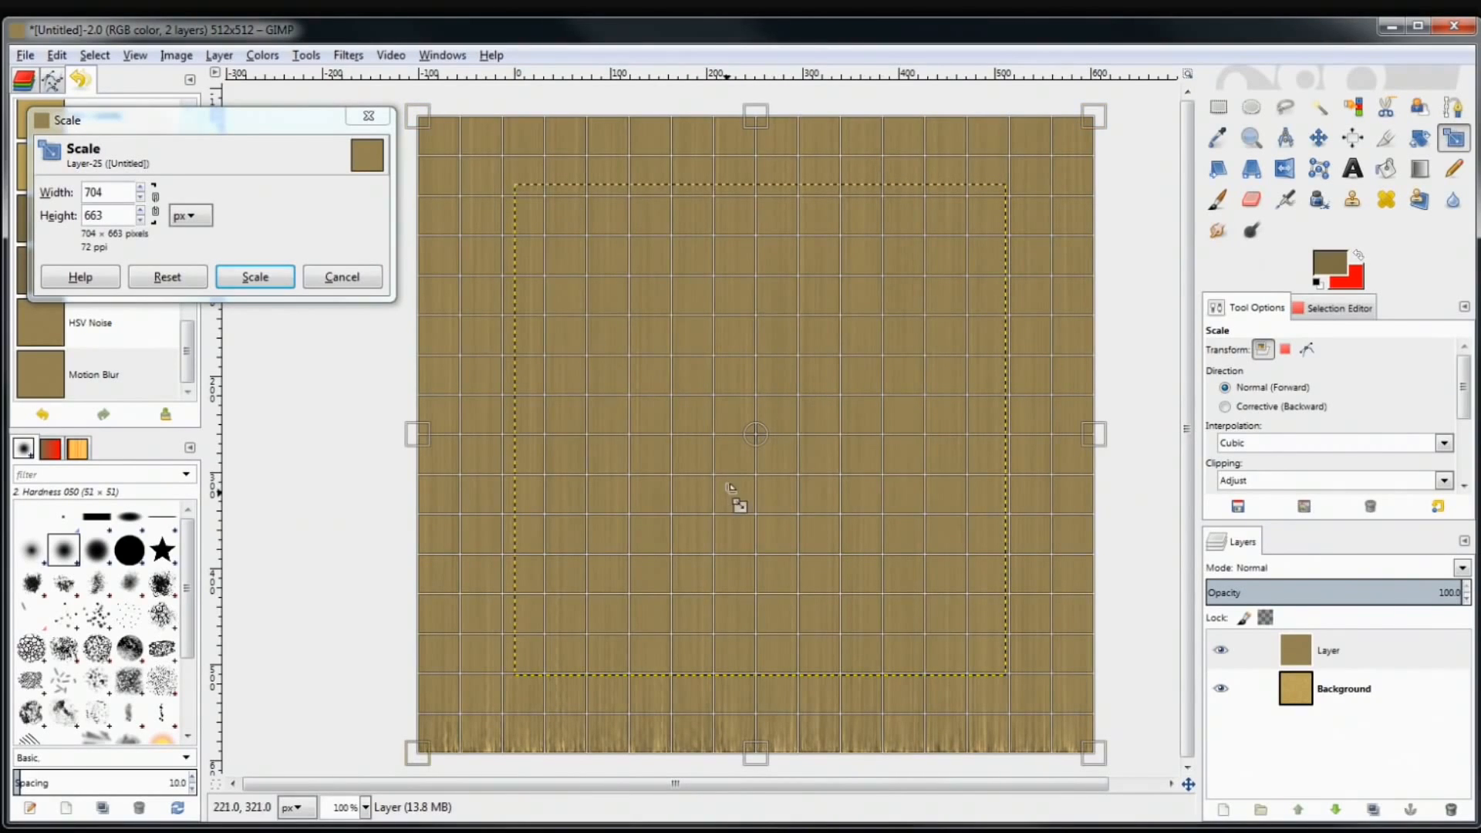
pyautogui.click(270, 287)
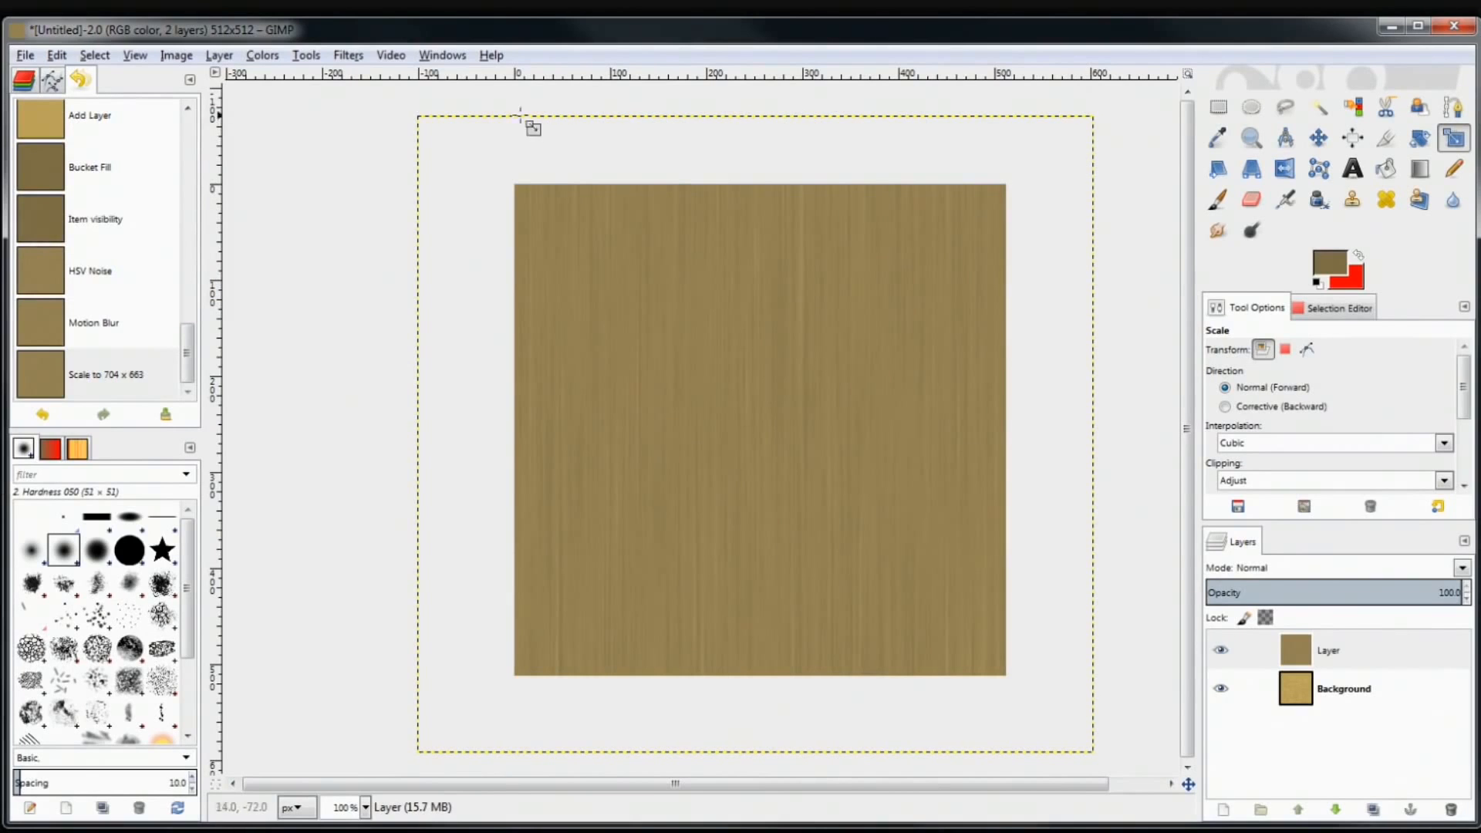
# Set the wood-grain layer's opacity to about 80, comparing it on and off over the background
pyautogui.click(1286, 706)
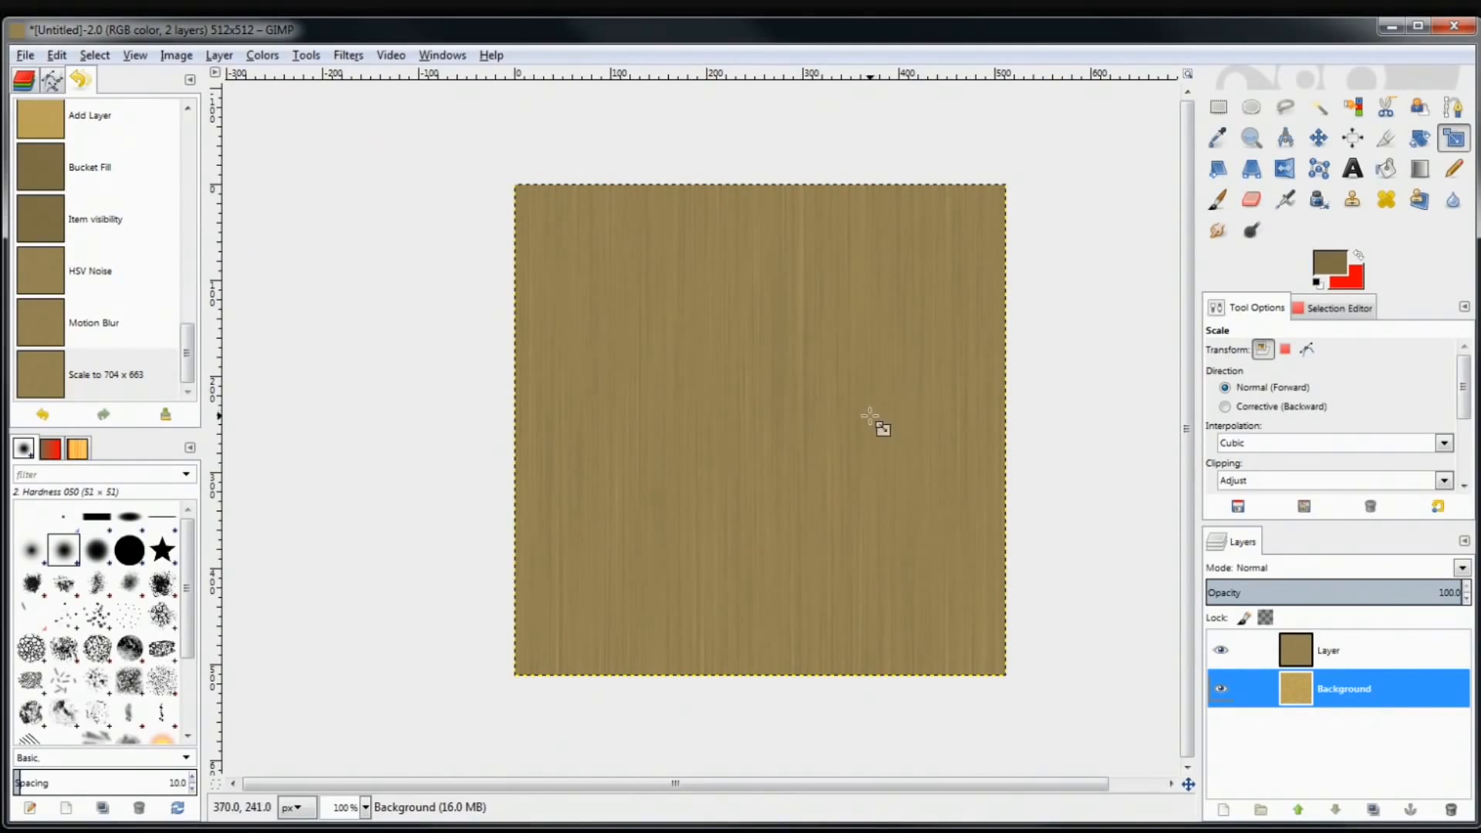
pyautogui.click(1363, 649)
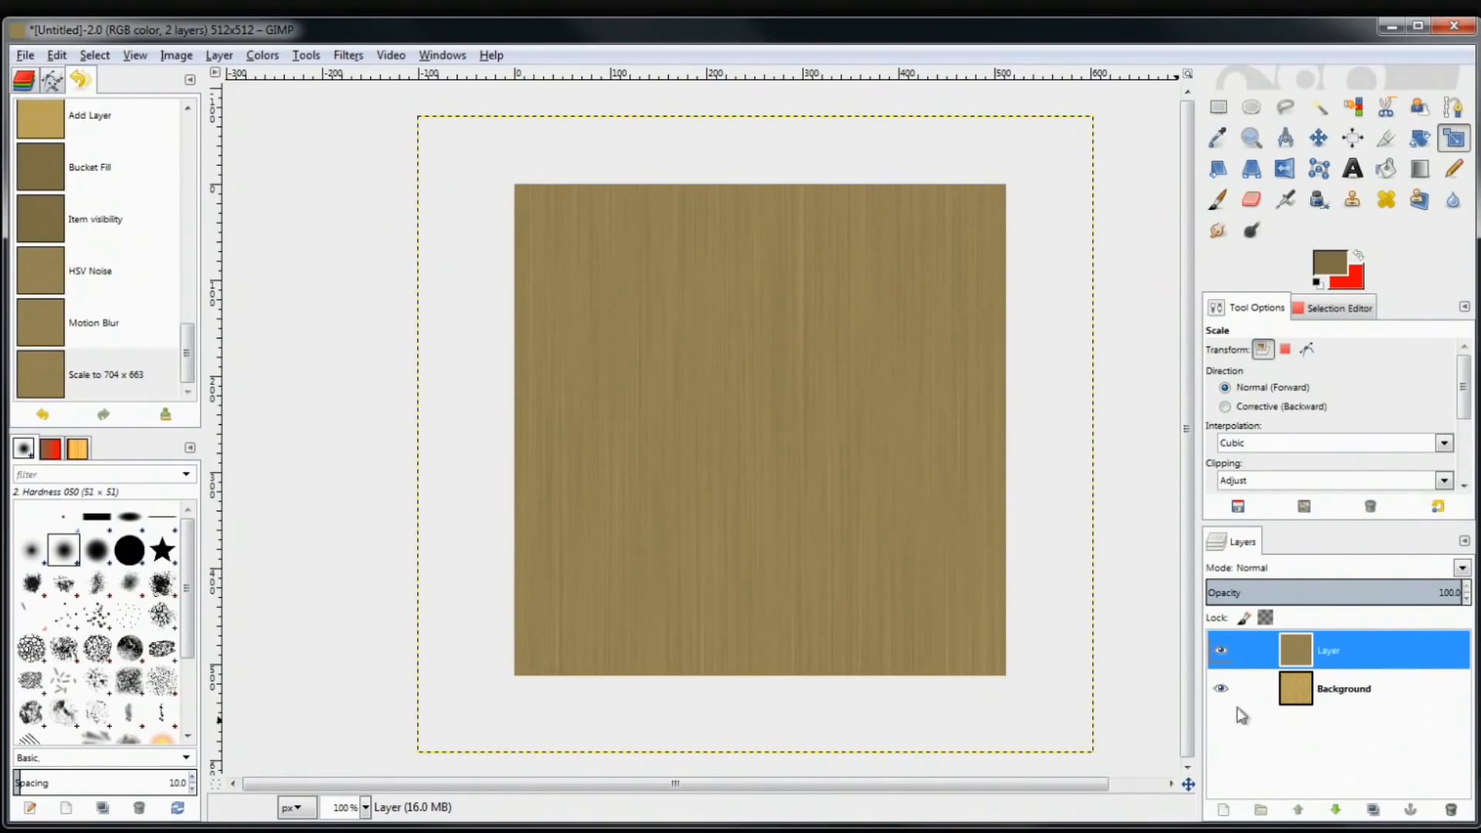
pyautogui.click(1221, 652)
pyautogui.click(1220, 655)
pyautogui.click(1220, 655)
pyautogui.click(1220, 655)
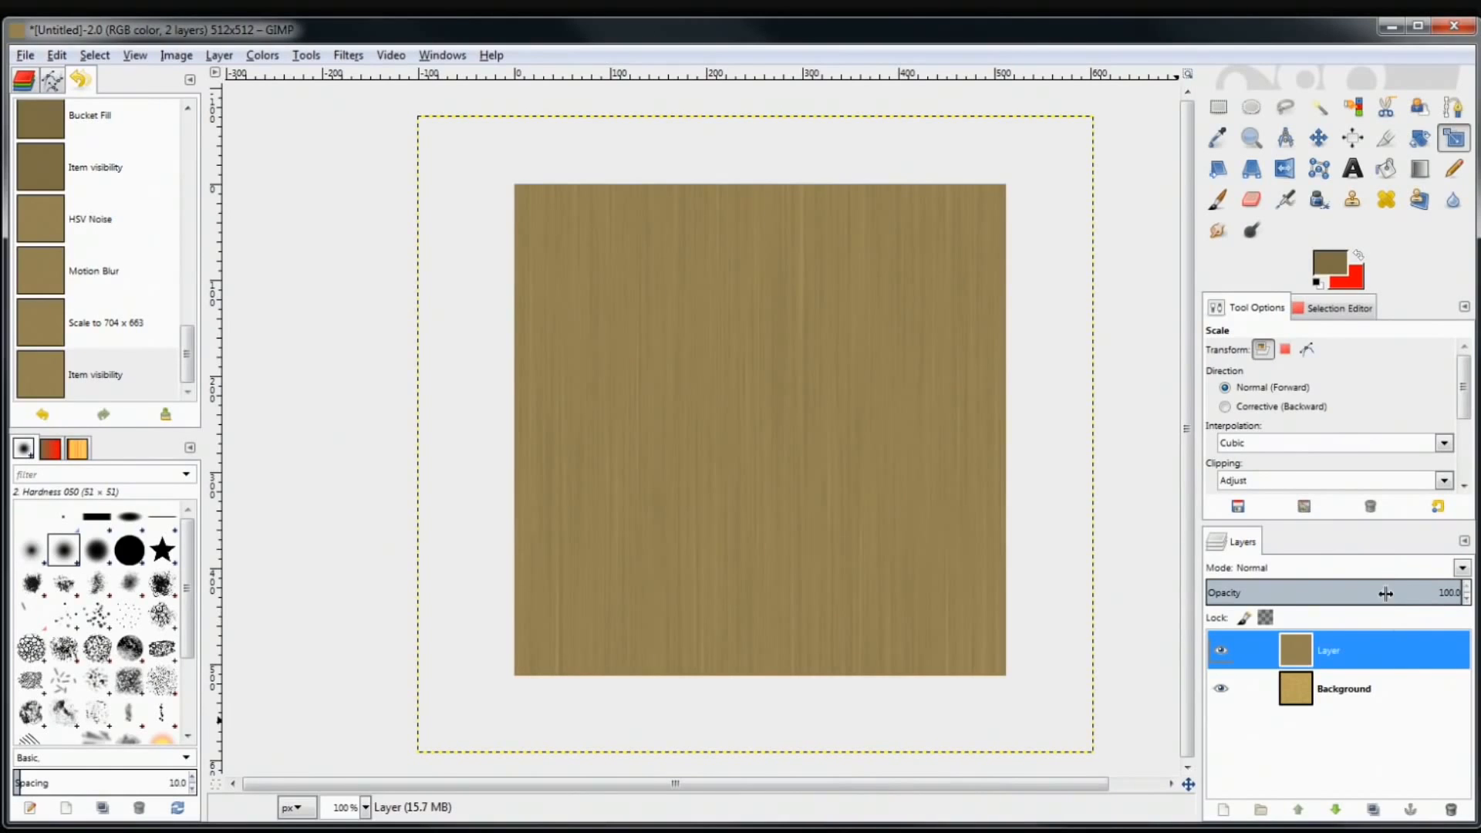
pyautogui.moveTo(1386, 601); pyautogui.dragTo(1425, 629)
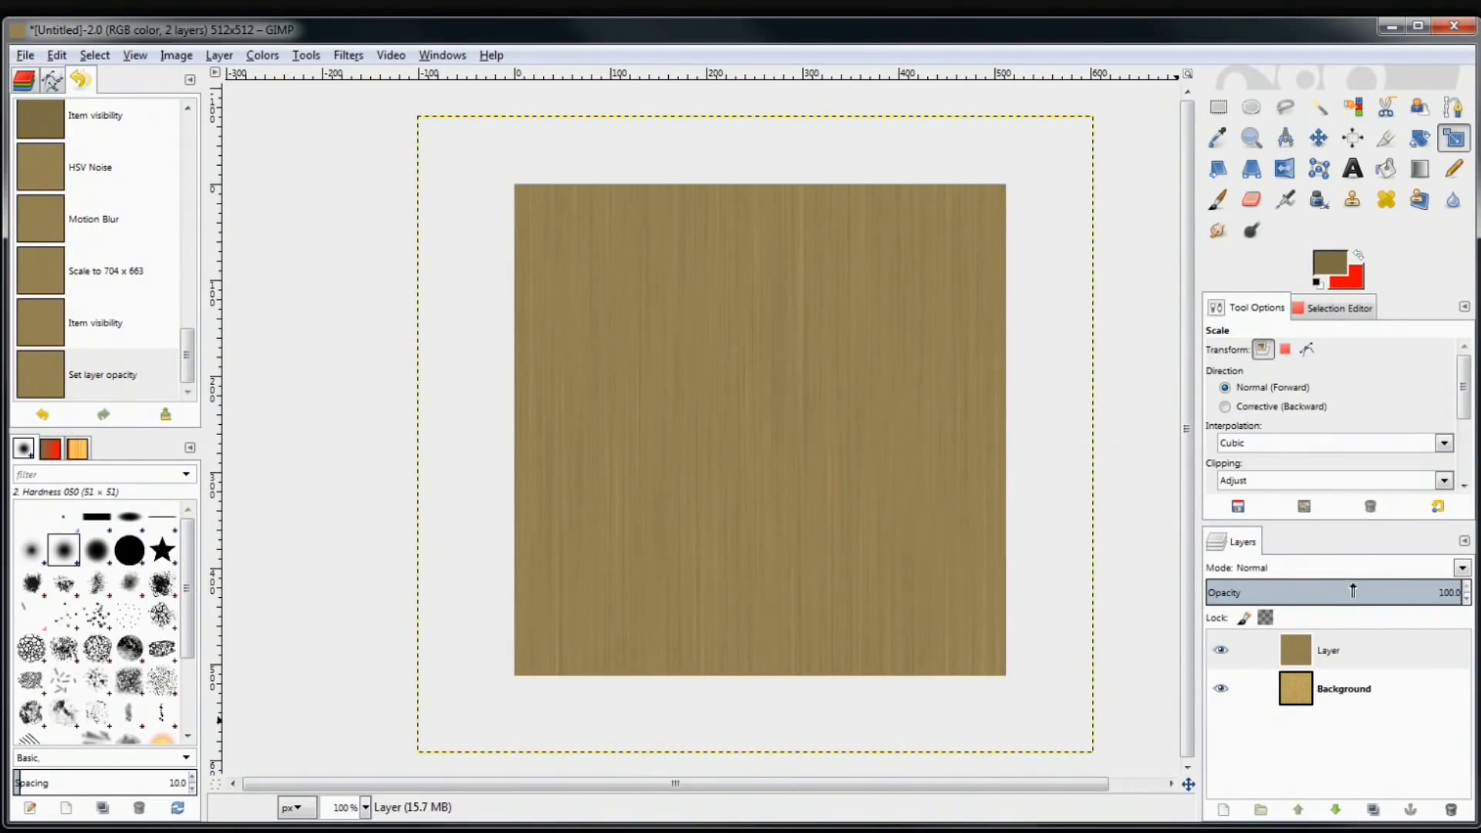
pyautogui.moveTo(1354, 592); pyautogui.dragTo(1450, 588)
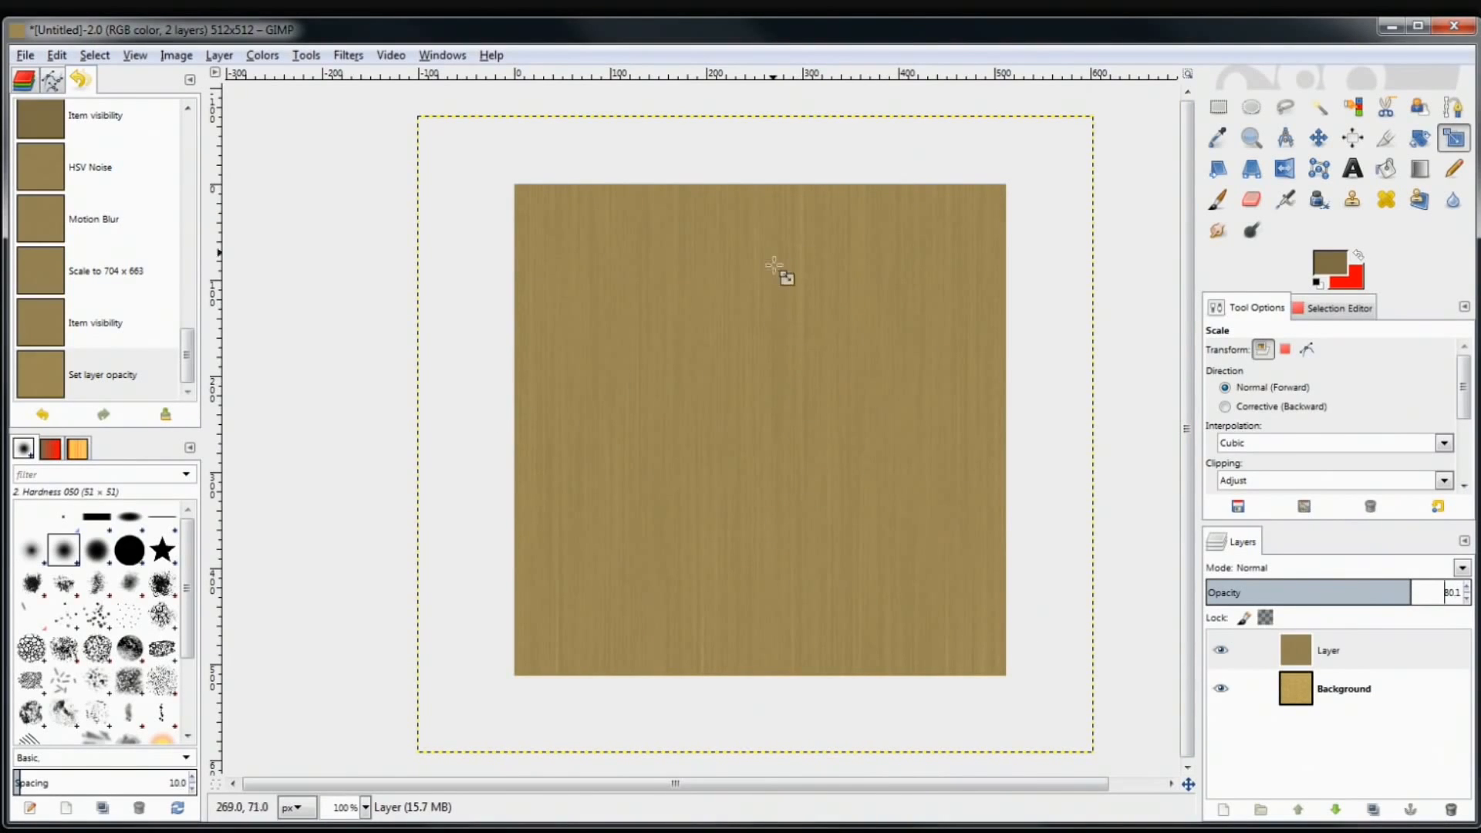
pyautogui.click(1221, 651)
pyautogui.click(1221, 651)
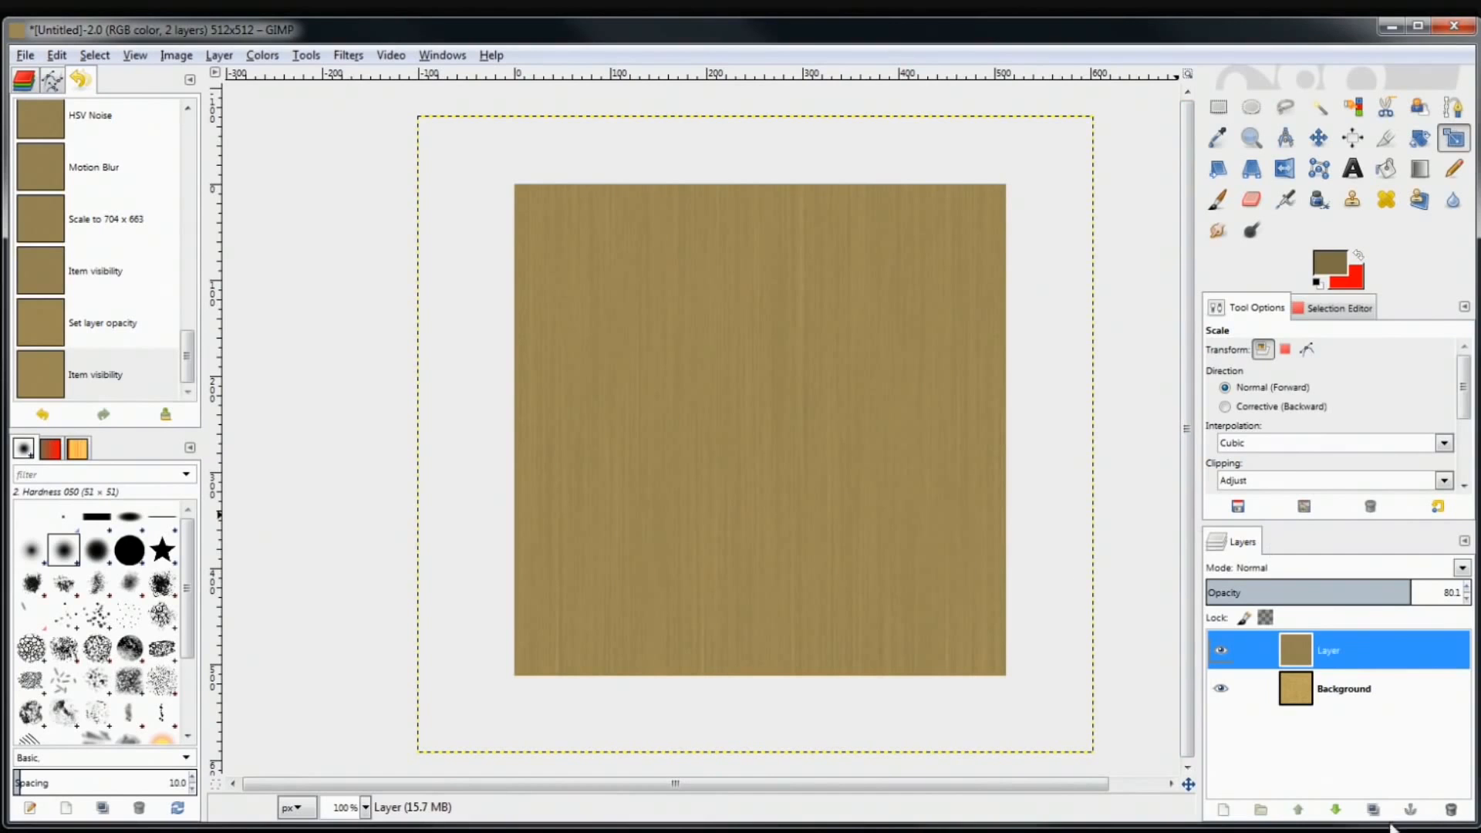
# Create Layer #1 with Transparency fill above the wood-grain layer
pyautogui.click(1223, 811)
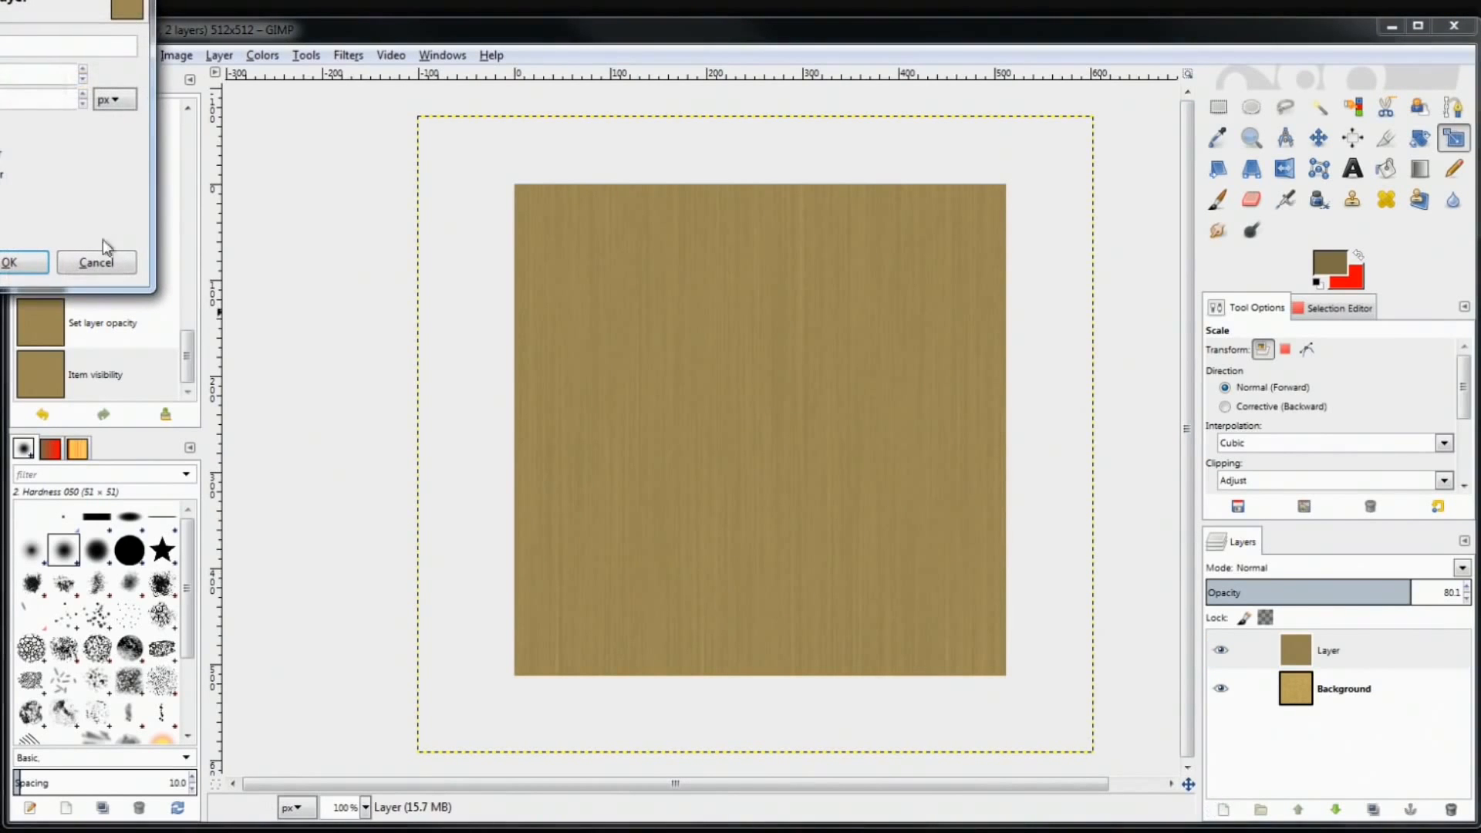
pyautogui.moveTo(4, 4); pyautogui.dragTo(600, 244)
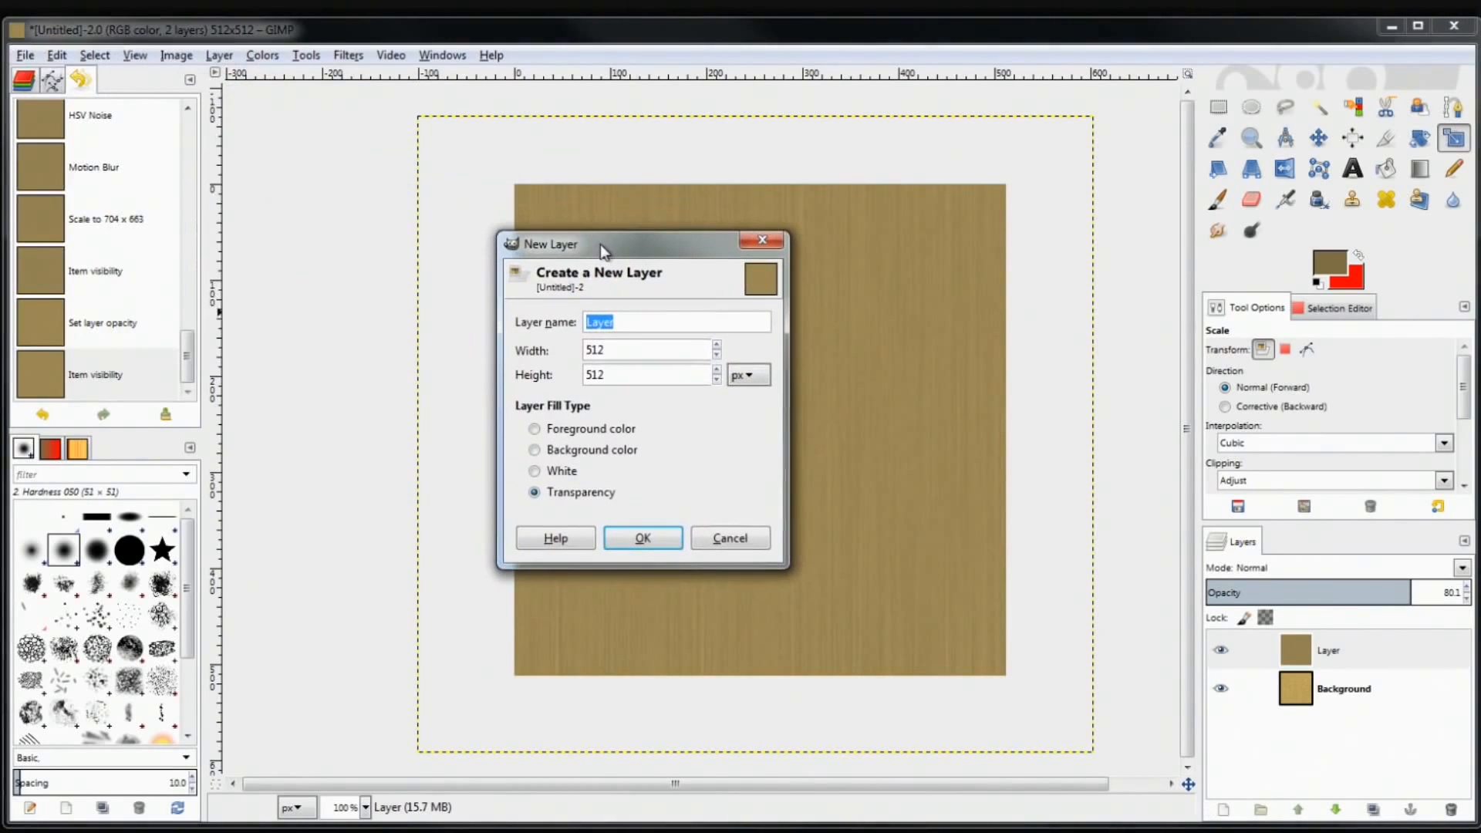
pyautogui.click(635, 538)
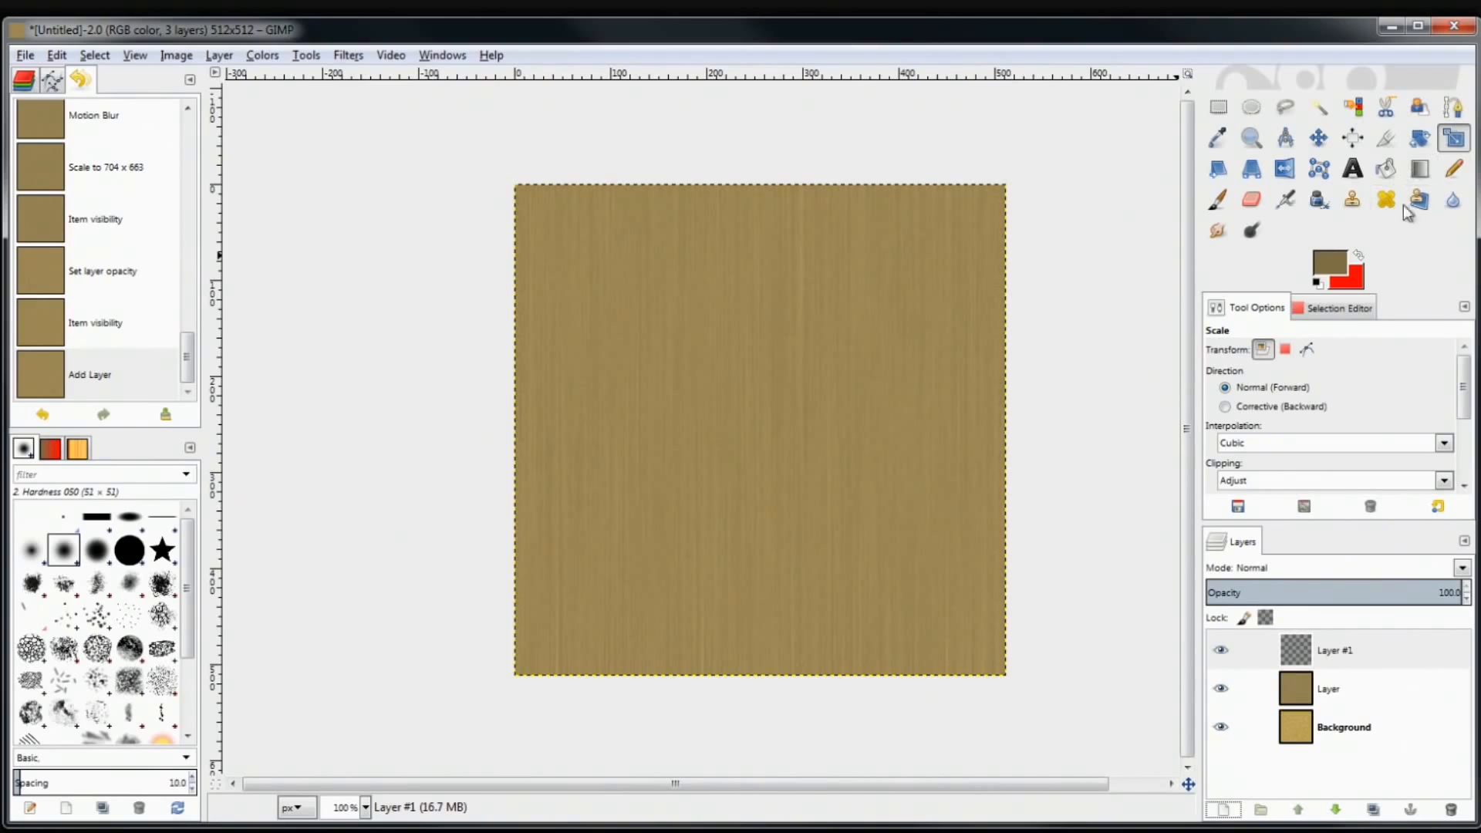
# Set up the Paintbrush with the Acrylic 05 brush and a light muted brown colour
pyautogui.click(1229, 205)
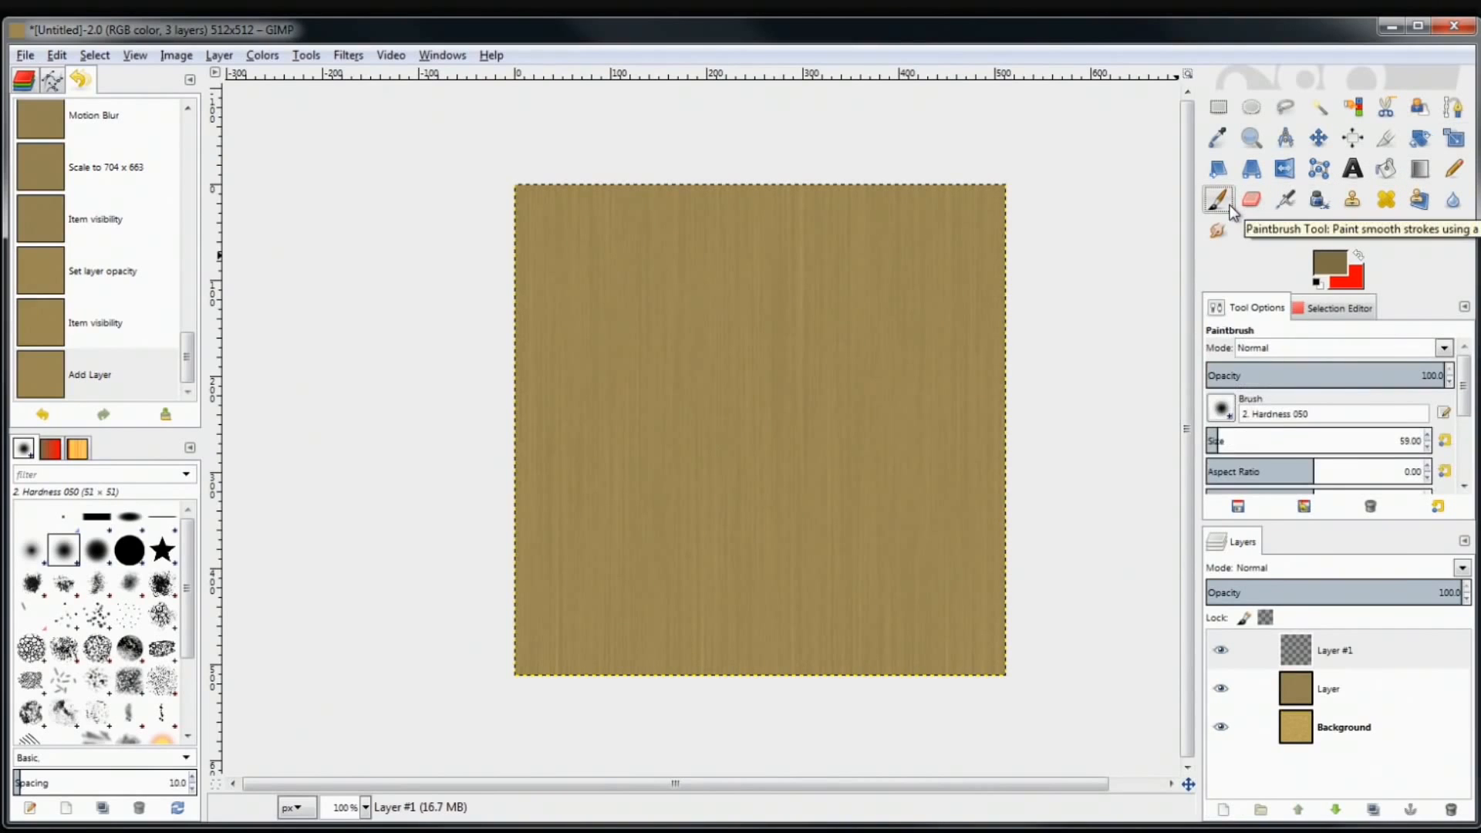
pyautogui.click(162, 586)
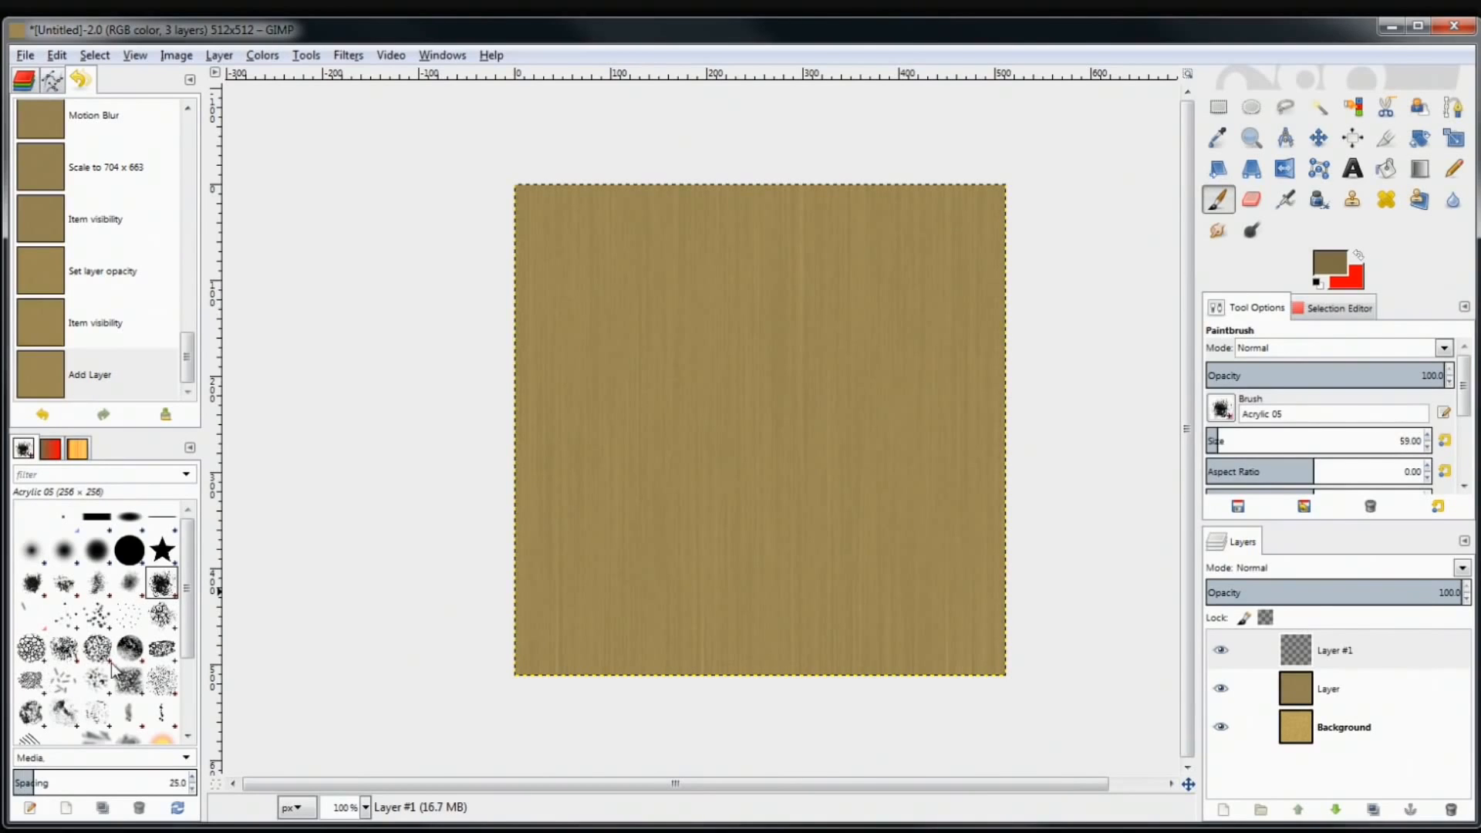
pyautogui.moveTo(187, 640)
pyautogui.mouseDown()
pyautogui.moveTo(190, 704)
pyautogui.moveTo(184, 600)
pyautogui.mouseUp()
pyautogui.click(1341, 263)
pyautogui.moveTo(581, 337)
pyautogui.mouseDown()
pyautogui.moveTo(573, 350)
pyautogui.moveTo(608, 344)
pyautogui.moveTo(589, 349)
pyautogui.mouseUp()
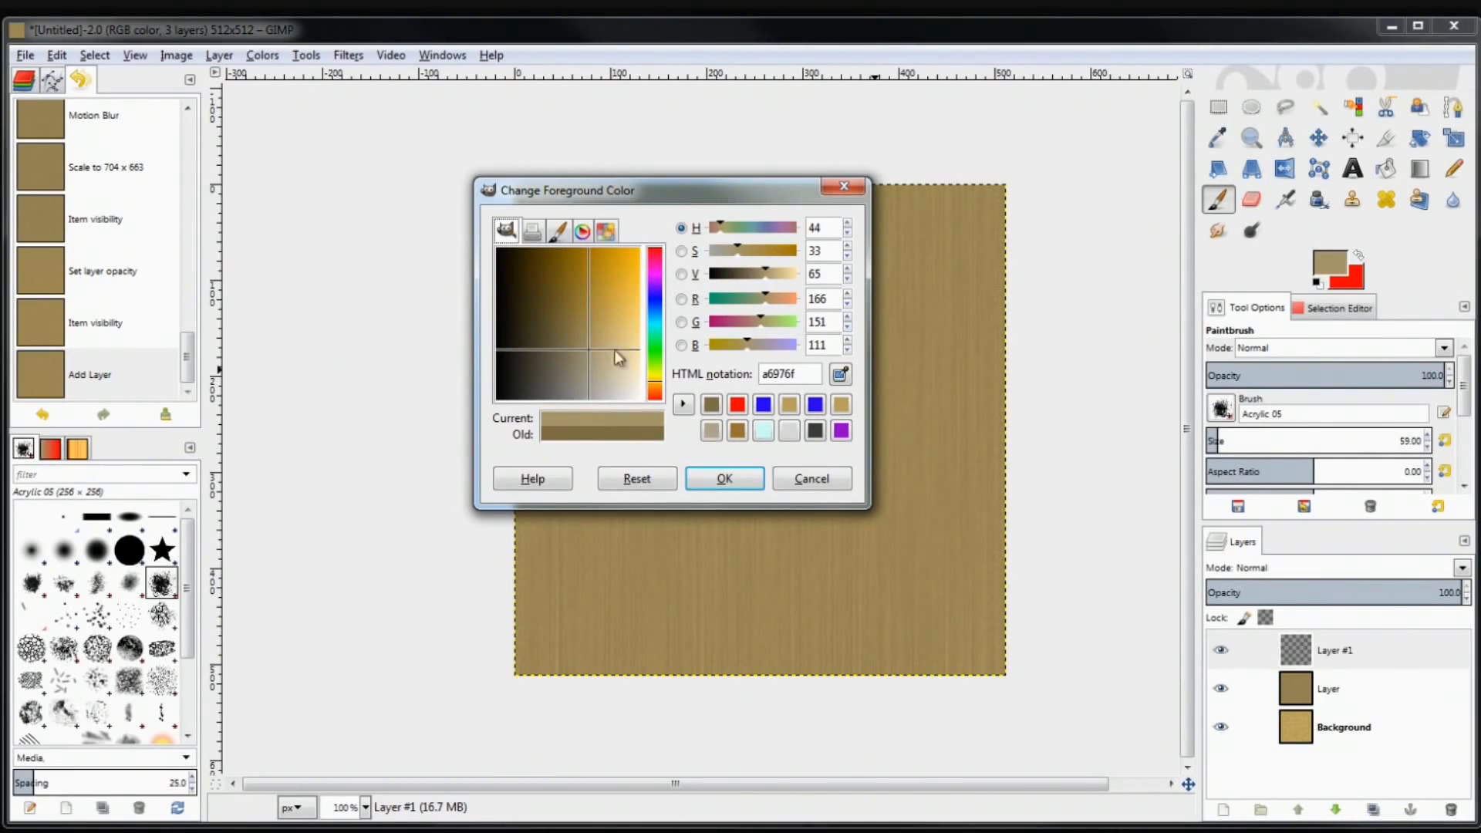
pyautogui.click(734, 479)
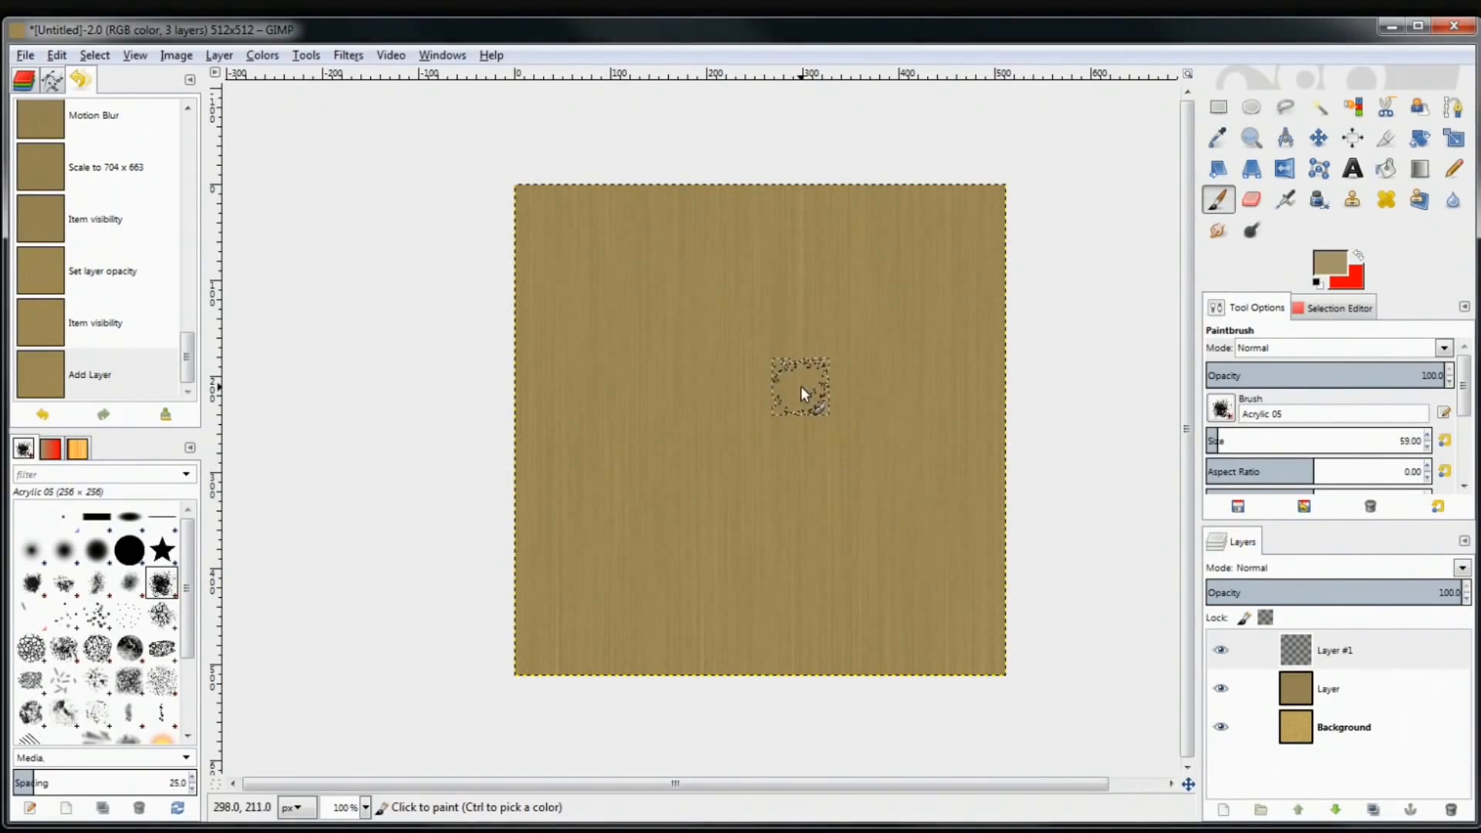
# Paint light-brown patches across Layer #1, leaving some wood grain visible at the edges
pyautogui.moveTo(728, 449)
pyautogui.mouseDown()
pyautogui.moveTo(733, 510)
pyautogui.moveTo(781, 453)
pyautogui.moveTo(694, 457)
pyautogui.moveTo(732, 518)
pyautogui.moveTo(742, 463)
pyautogui.moveTo(660, 500)
pyautogui.moveTo(780, 575)
pyautogui.mouseUp()
pyautogui.moveTo(723, 617)
pyautogui.mouseDown()
pyautogui.moveTo(641, 542)
pyautogui.moveTo(621, 581)
pyautogui.mouseUp()
pyautogui.moveTo(664, 524)
pyautogui.mouseDown()
pyautogui.moveTo(656, 457)
pyautogui.moveTo(599, 448)
pyautogui.moveTo(561, 498)
pyautogui.moveTo(641, 608)
pyautogui.moveTo(569, 671)
pyautogui.moveTo(703, 563)
pyautogui.mouseUp()
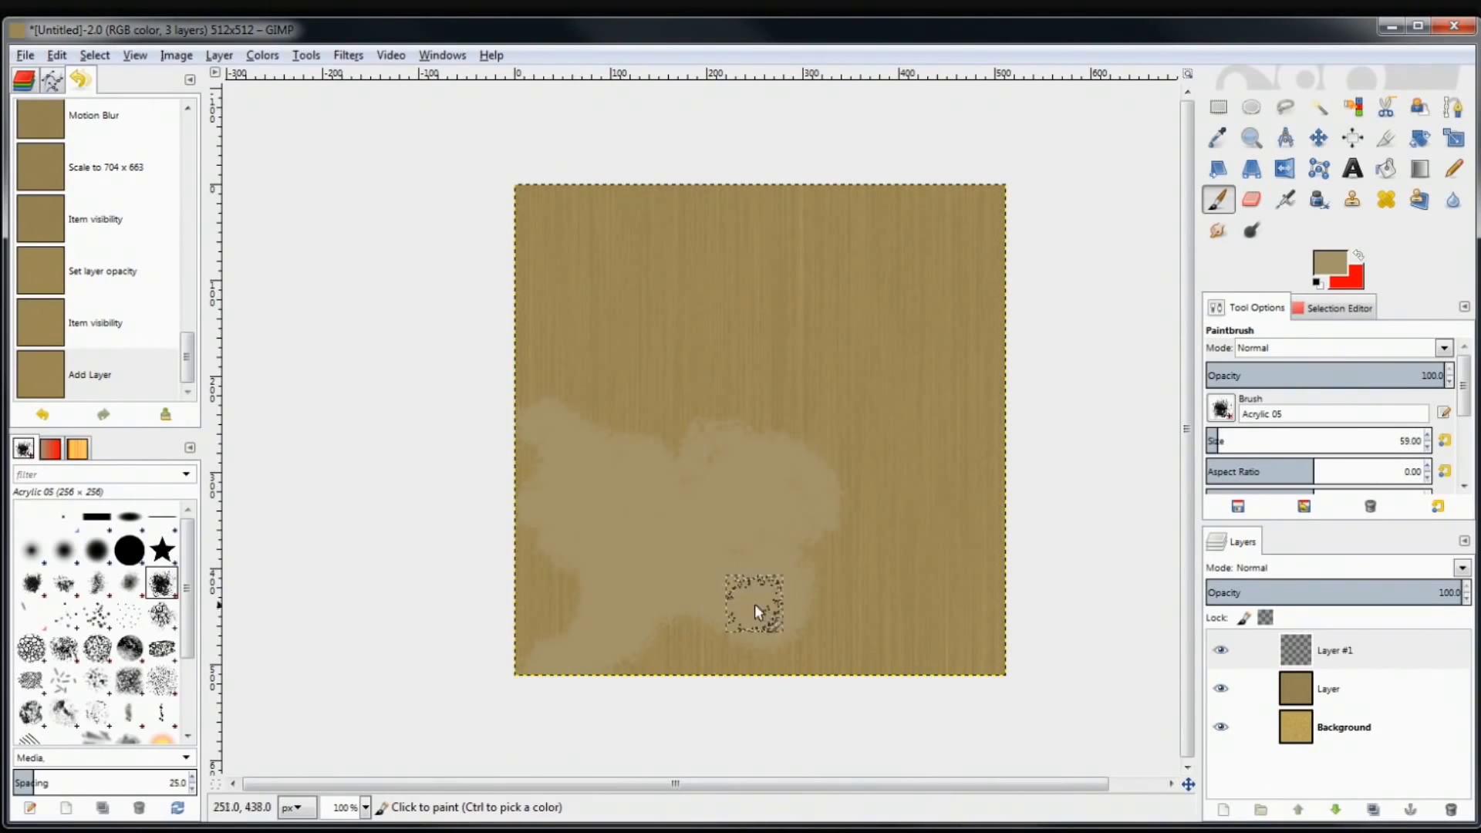
pyautogui.moveTo(853, 599)
pyautogui.mouseDown()
pyautogui.moveTo(805, 525)
pyautogui.moveTo(969, 570)
pyautogui.moveTo(878, 436)
pyautogui.moveTo(888, 426)
pyautogui.moveTo(861, 439)
pyautogui.moveTo(876, 457)
pyautogui.moveTo(963, 460)
pyautogui.mouseUp()
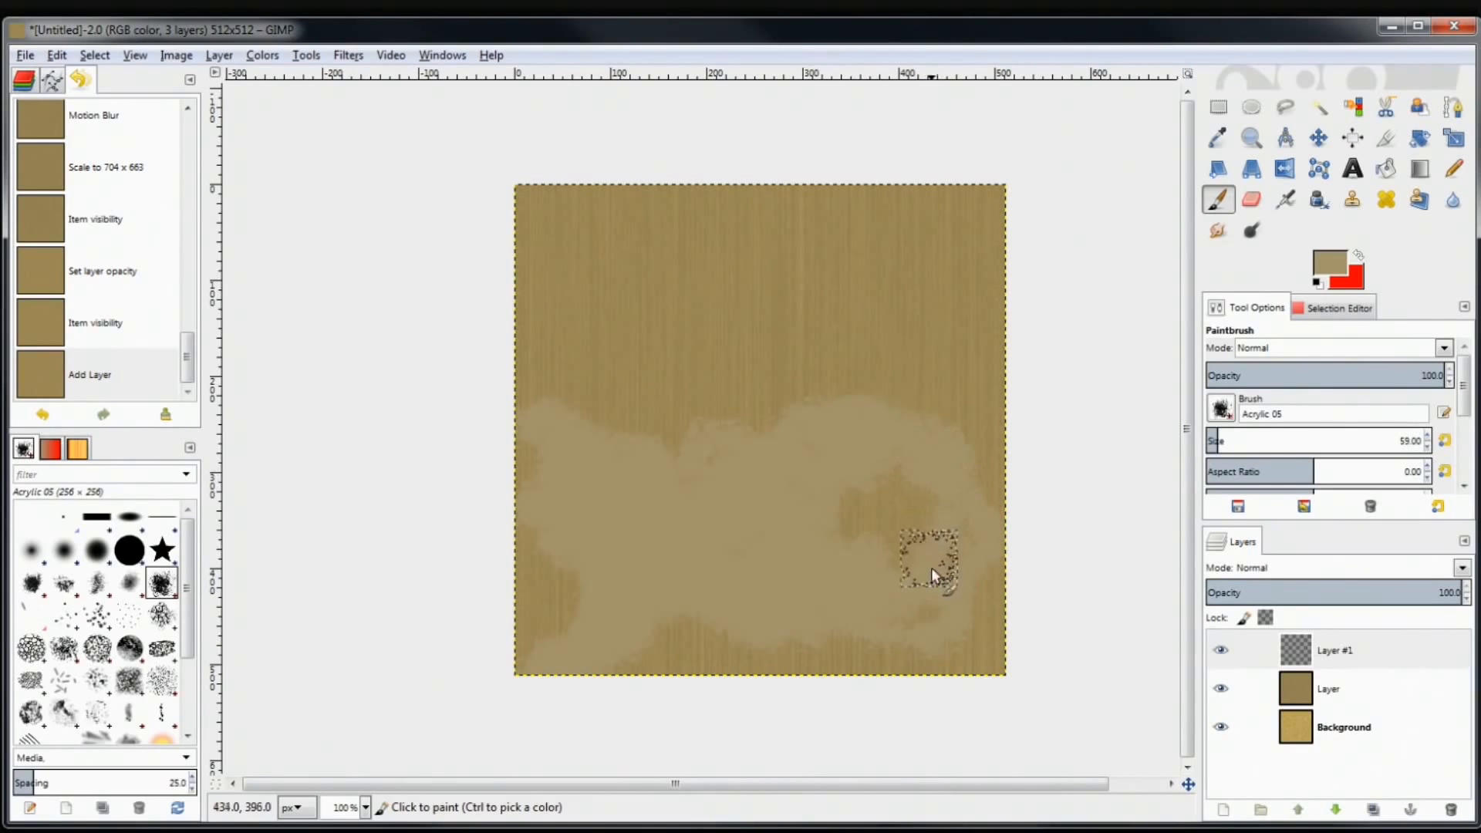
pyautogui.moveTo(923, 432)
pyautogui.mouseDown()
pyautogui.moveTo(898, 363)
pyautogui.moveTo(785, 429)
pyautogui.moveTo(664, 454)
pyautogui.moveTo(622, 413)
pyautogui.moveTo(668, 378)
pyautogui.mouseUp()
pyautogui.moveTo(538, 398)
pyautogui.mouseDown()
pyautogui.moveTo(530, 367)
pyautogui.moveTo(593, 309)
pyautogui.moveTo(595, 271)
pyautogui.moveTo(573, 291)
pyautogui.moveTo(642, 228)
pyautogui.moveTo(654, 286)
pyautogui.moveTo(612, 357)
pyautogui.moveTo(769, 288)
pyautogui.moveTo(716, 208)
pyautogui.moveTo(767, 270)
pyautogui.moveTo(827, 293)
pyautogui.mouseUp()
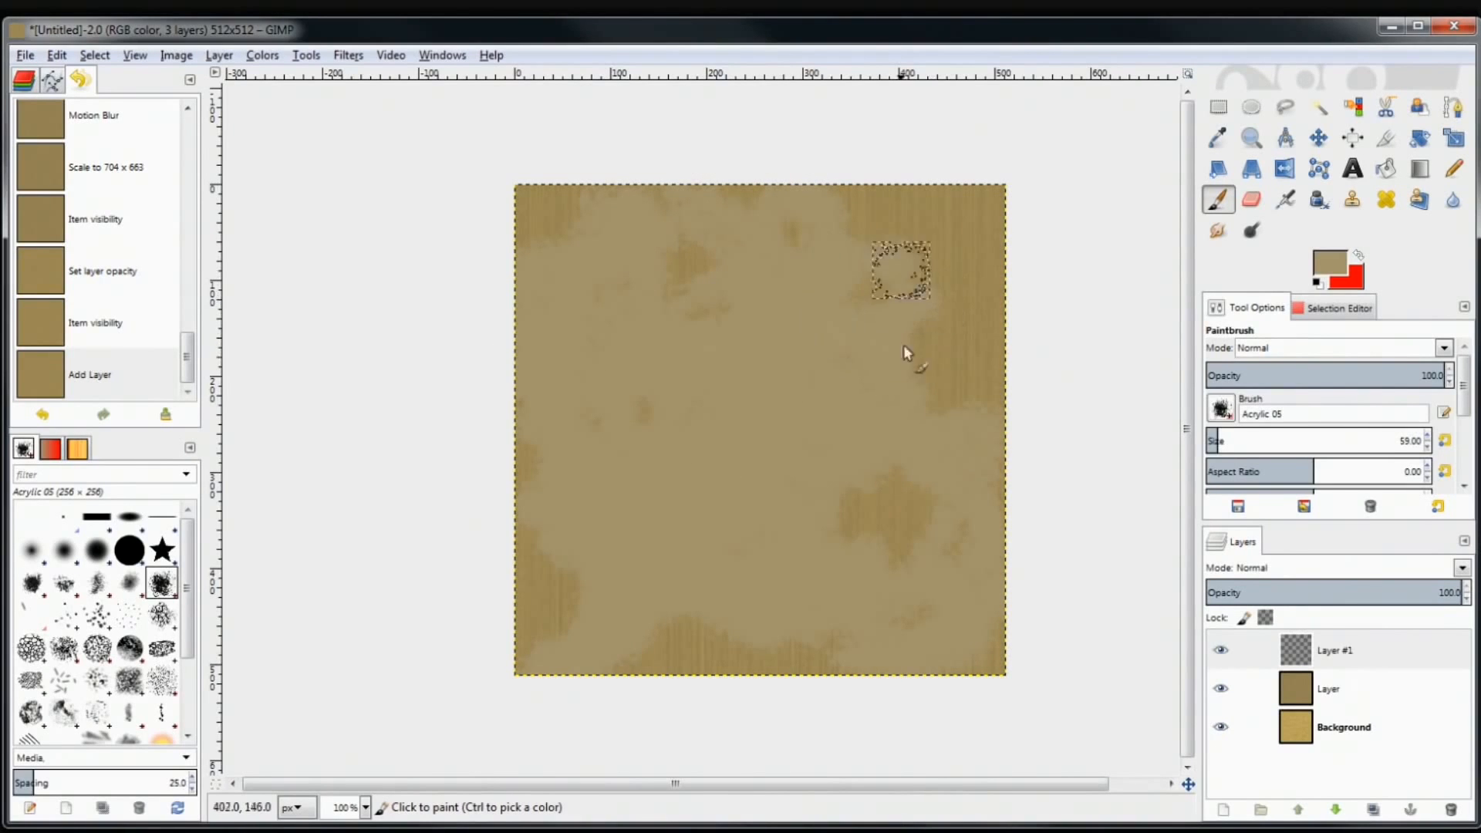
pyautogui.moveTo(909, 304)
pyautogui.mouseDown()
pyautogui.moveTo(968, 234)
pyautogui.moveTo(1027, 262)
pyautogui.moveTo(987, 287)
pyautogui.moveTo(988, 247)
pyautogui.mouseUp()
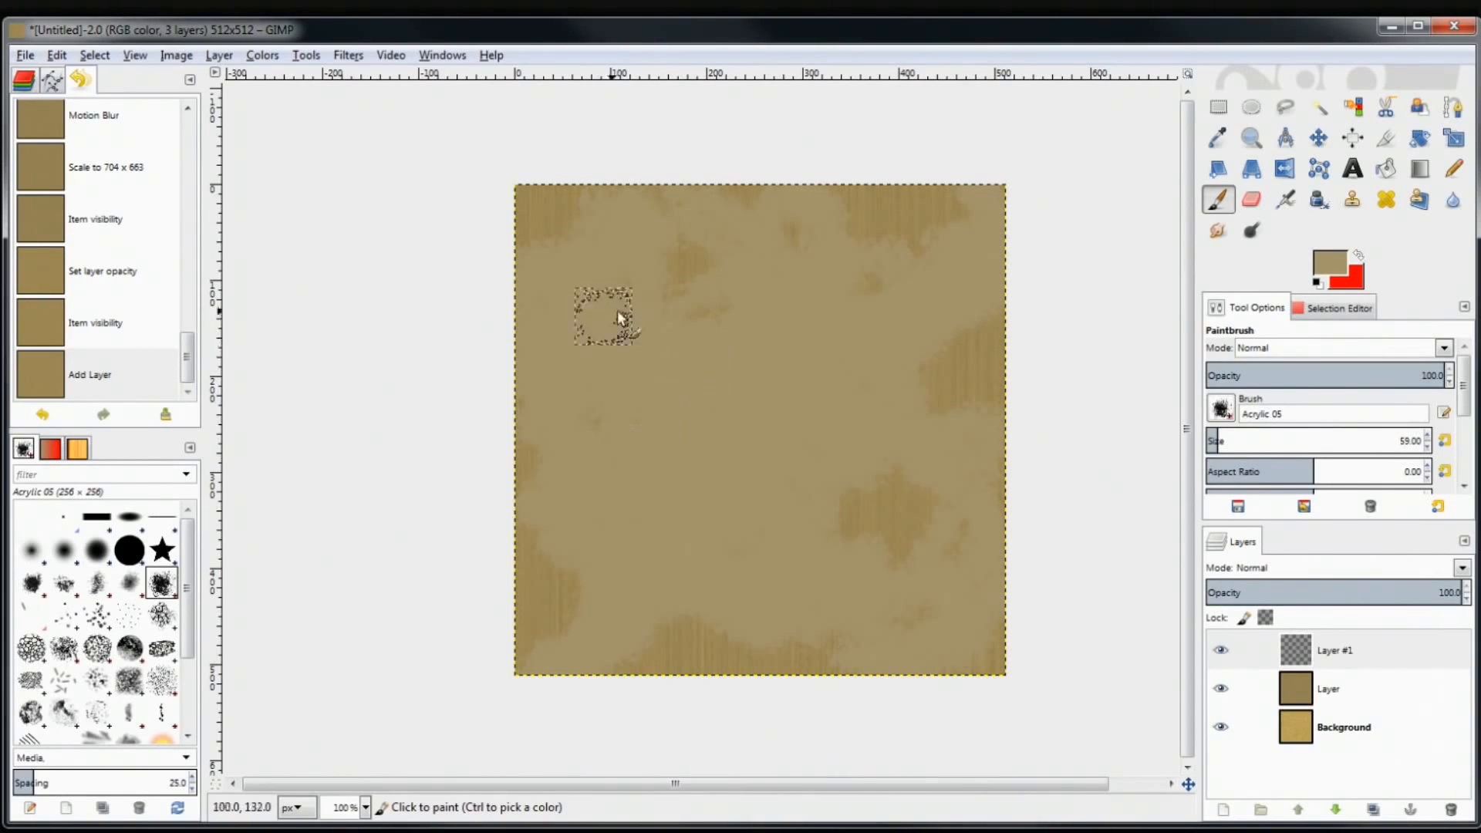
pyautogui.moveTo(687, 406); pyautogui.dragTo(689, 406)
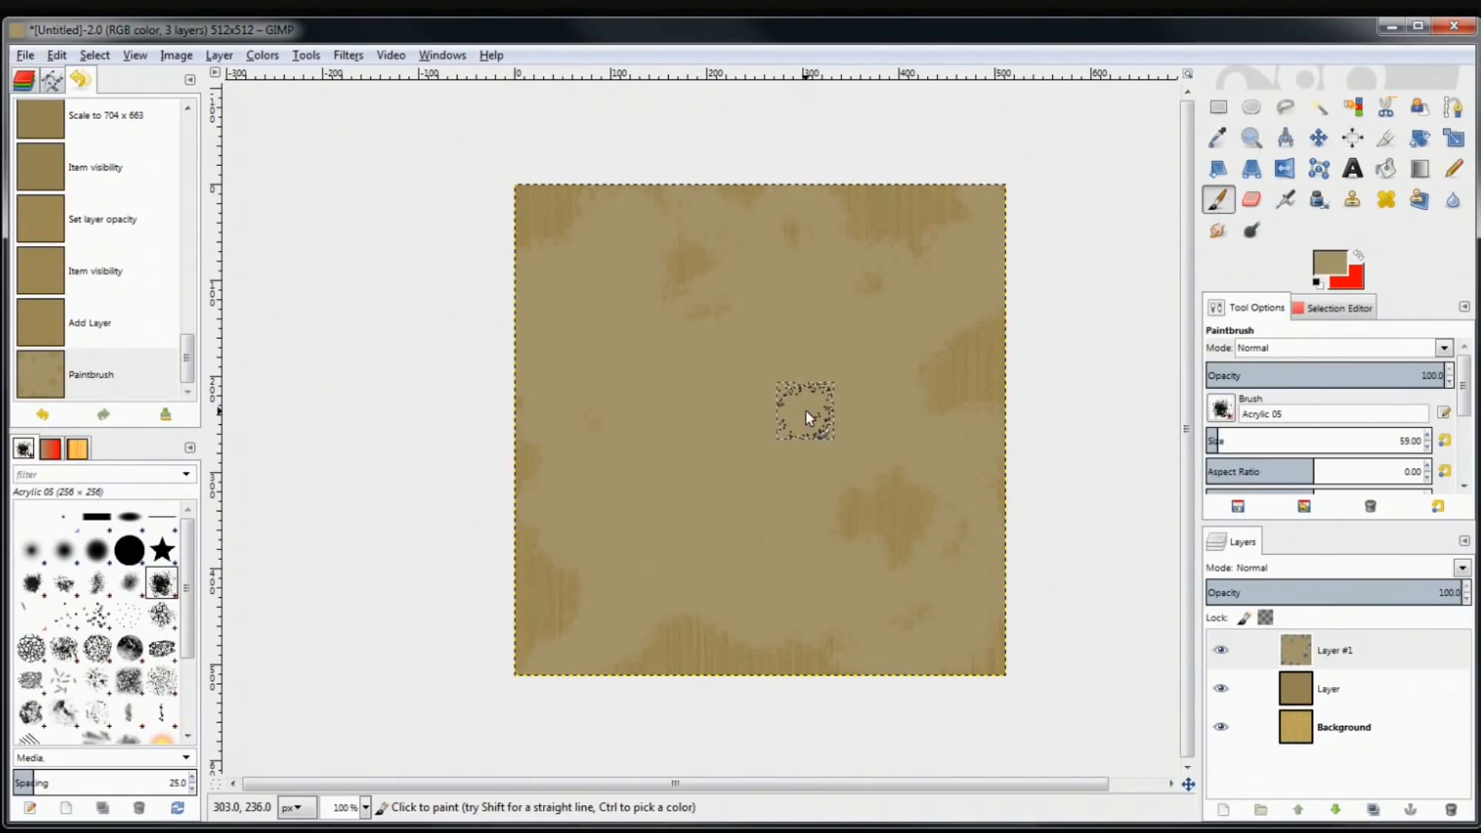
# Paint a large gold loop across the canvas on Layer #1
pyautogui.click(1322, 270)
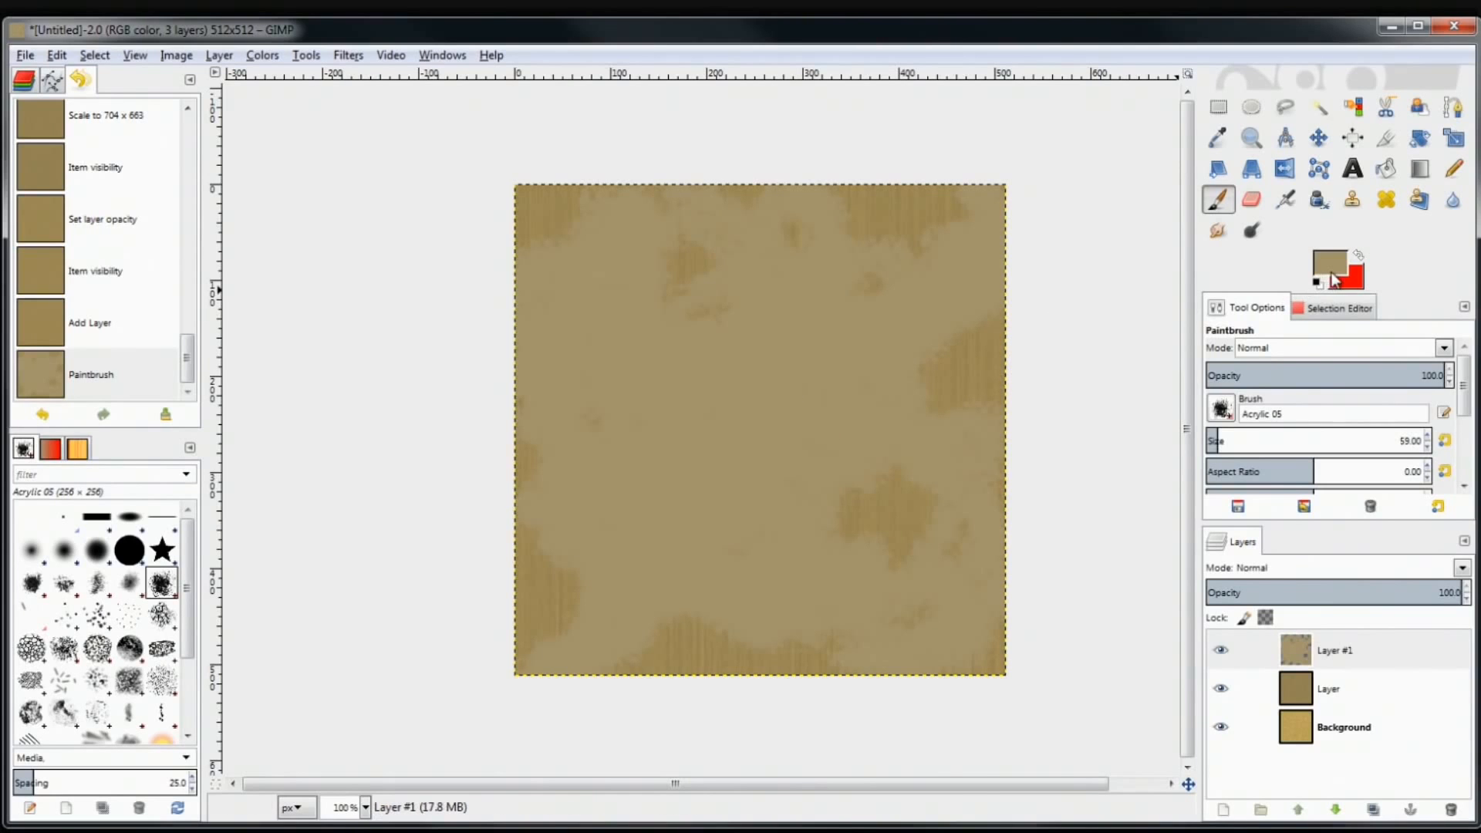
pyautogui.click(612, 279)
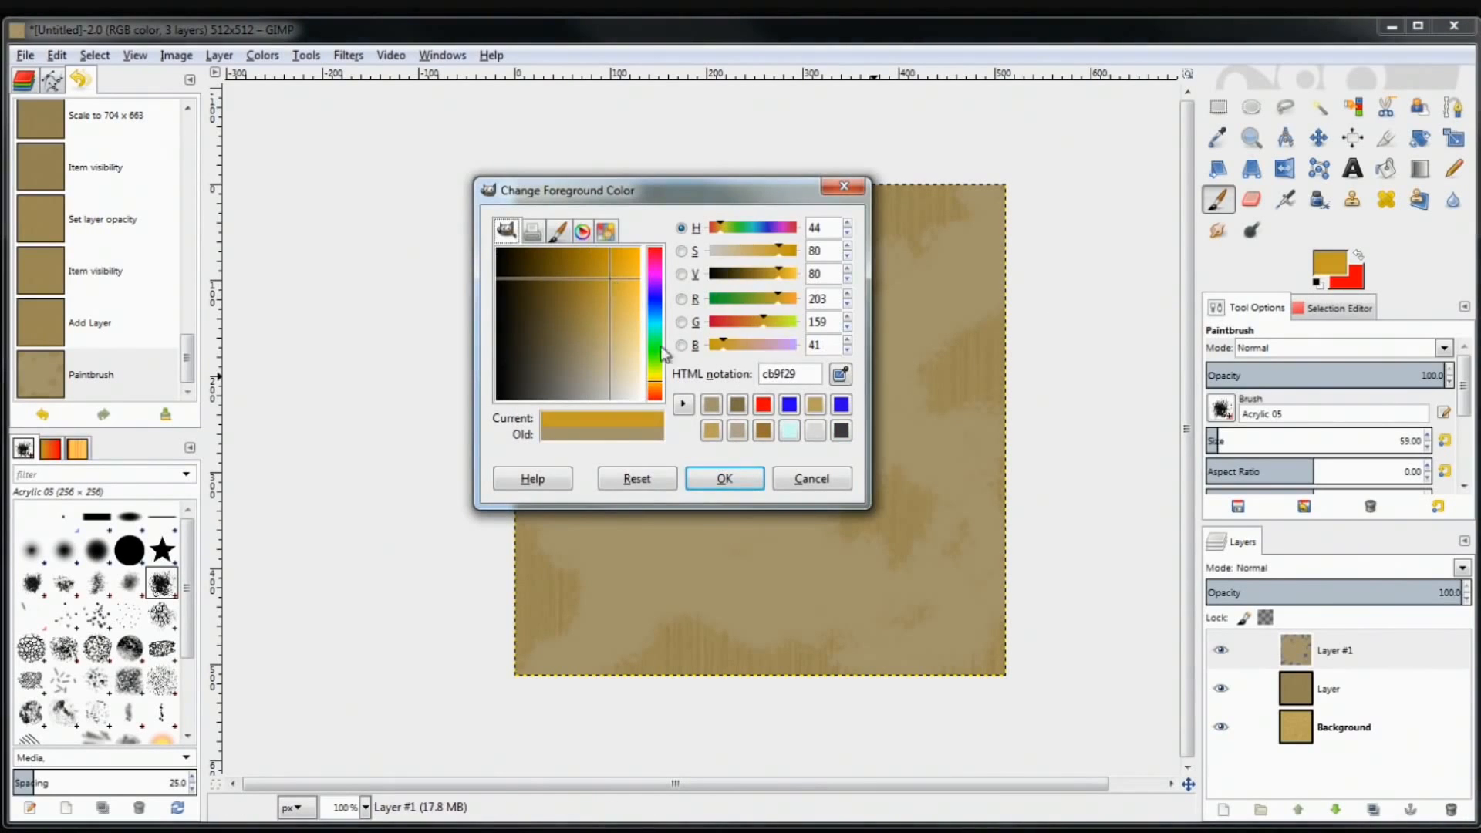
pyautogui.click(732, 475)
pyautogui.moveTo(734, 475)
pyautogui.mouseDown()
pyautogui.moveTo(687, 429)
pyautogui.moveTo(676, 302)
pyautogui.moveTo(729, 490)
pyautogui.moveTo(789, 330)
pyautogui.mouseUp()
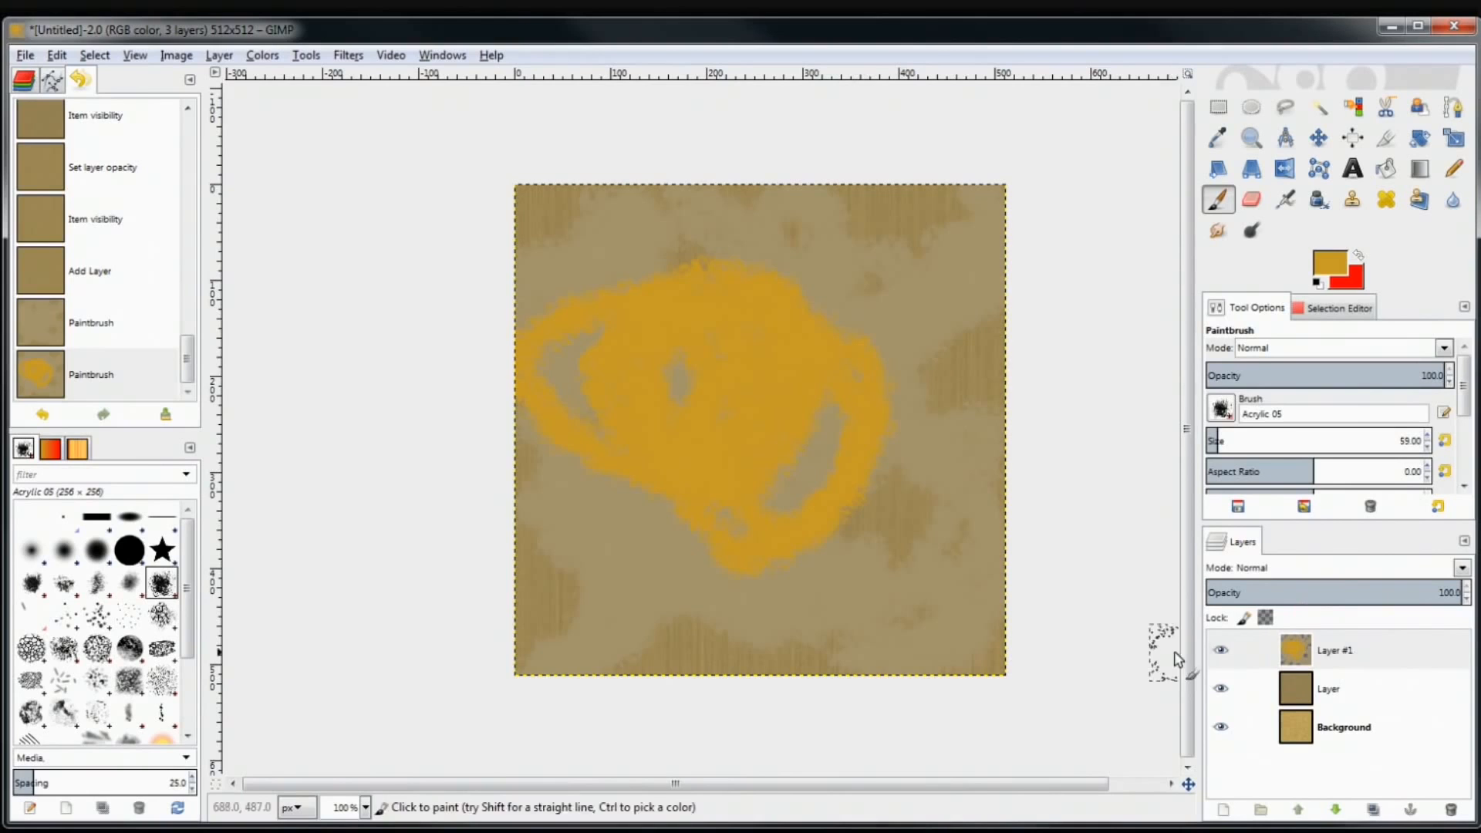
# Compare Layer #1 with and without the paint, then undo the gold stroke
pyautogui.click(1219, 651)
pyautogui.click(1220, 651)
pyautogui.click(1220, 651)
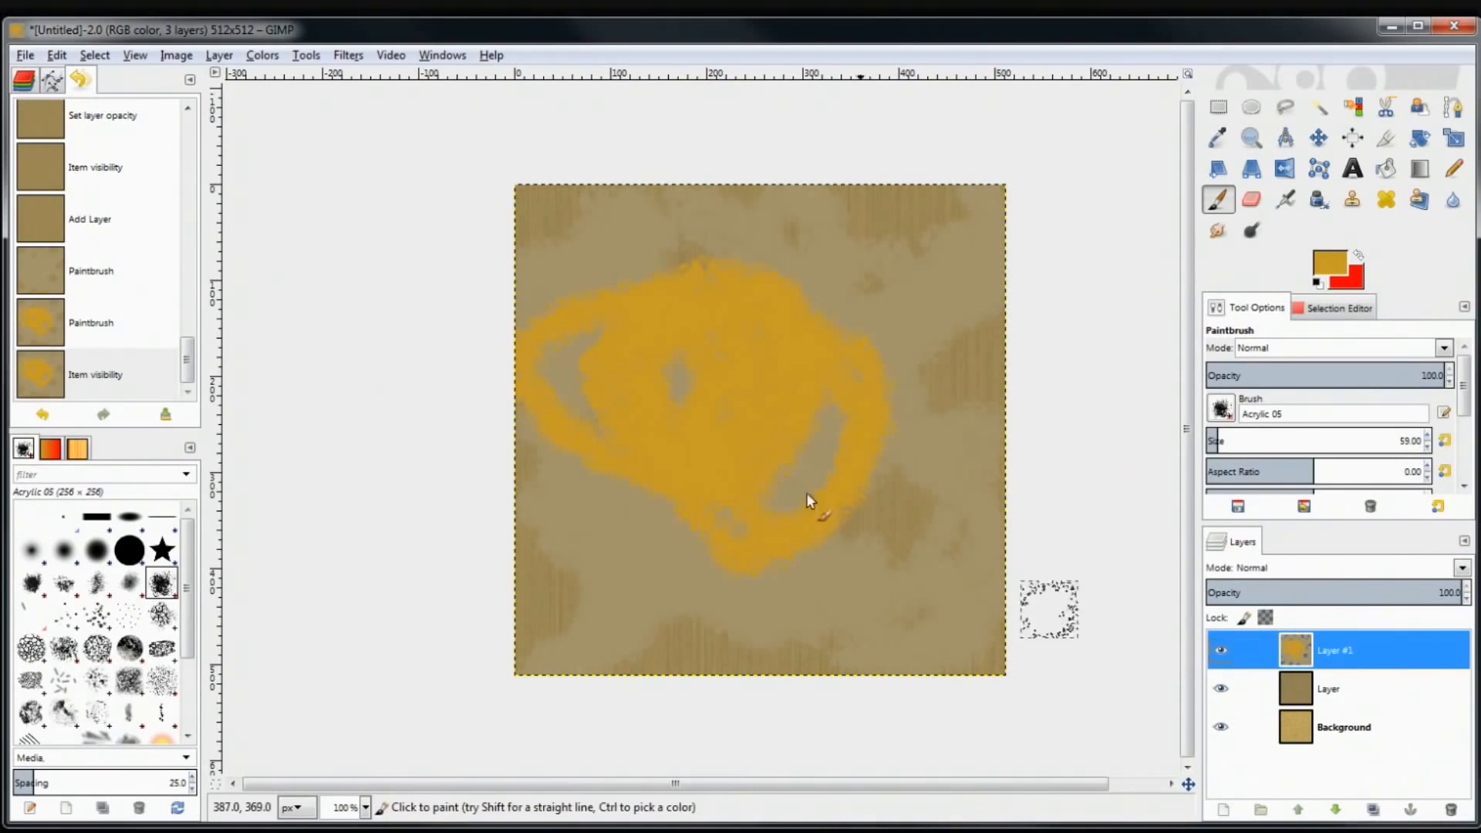
pyautogui.hotkey('ctrl', 'z')
pyautogui.hotkey('ctrl', 'z')
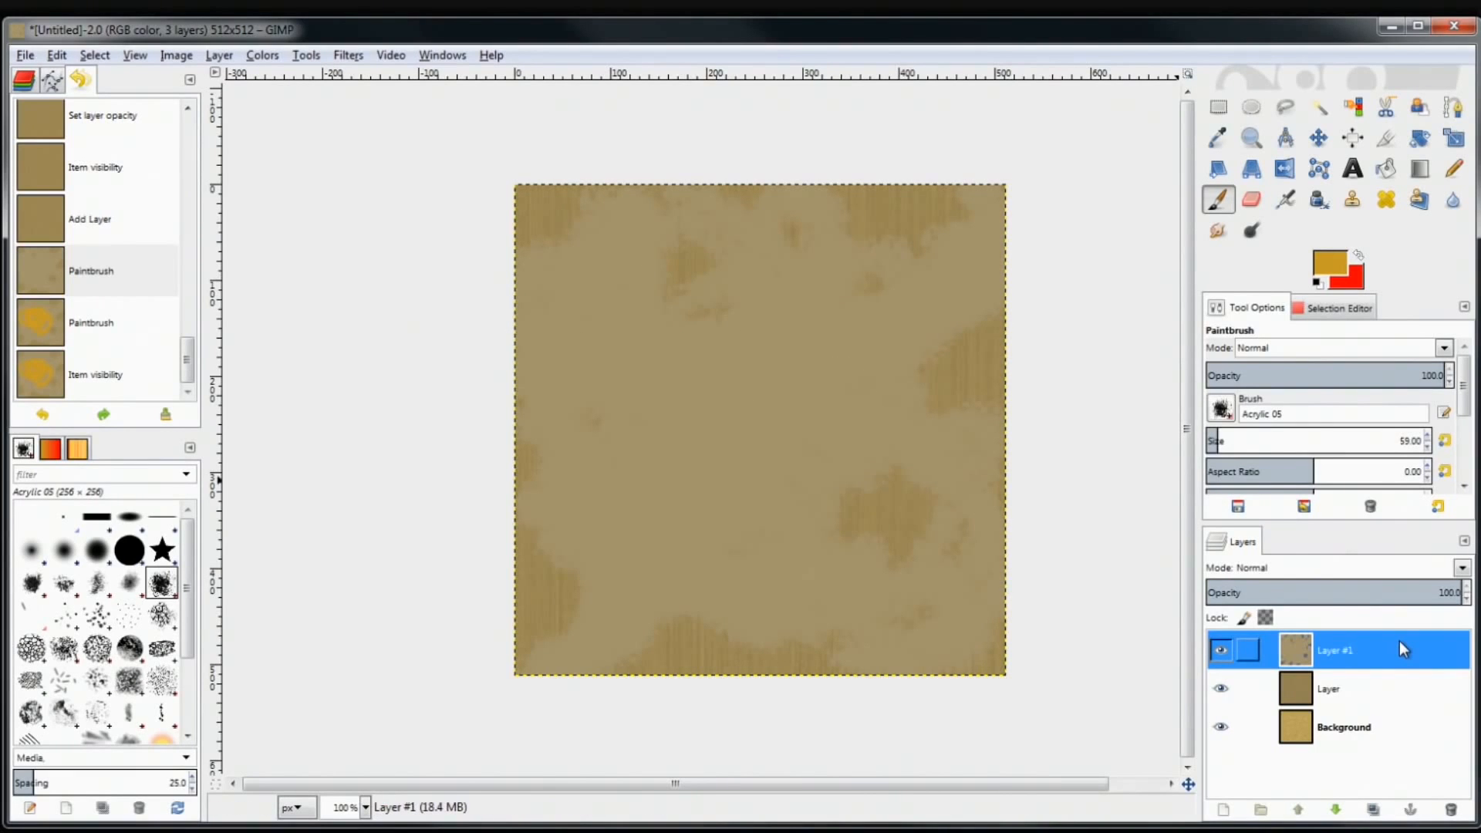
pyautogui.click(262, 56)
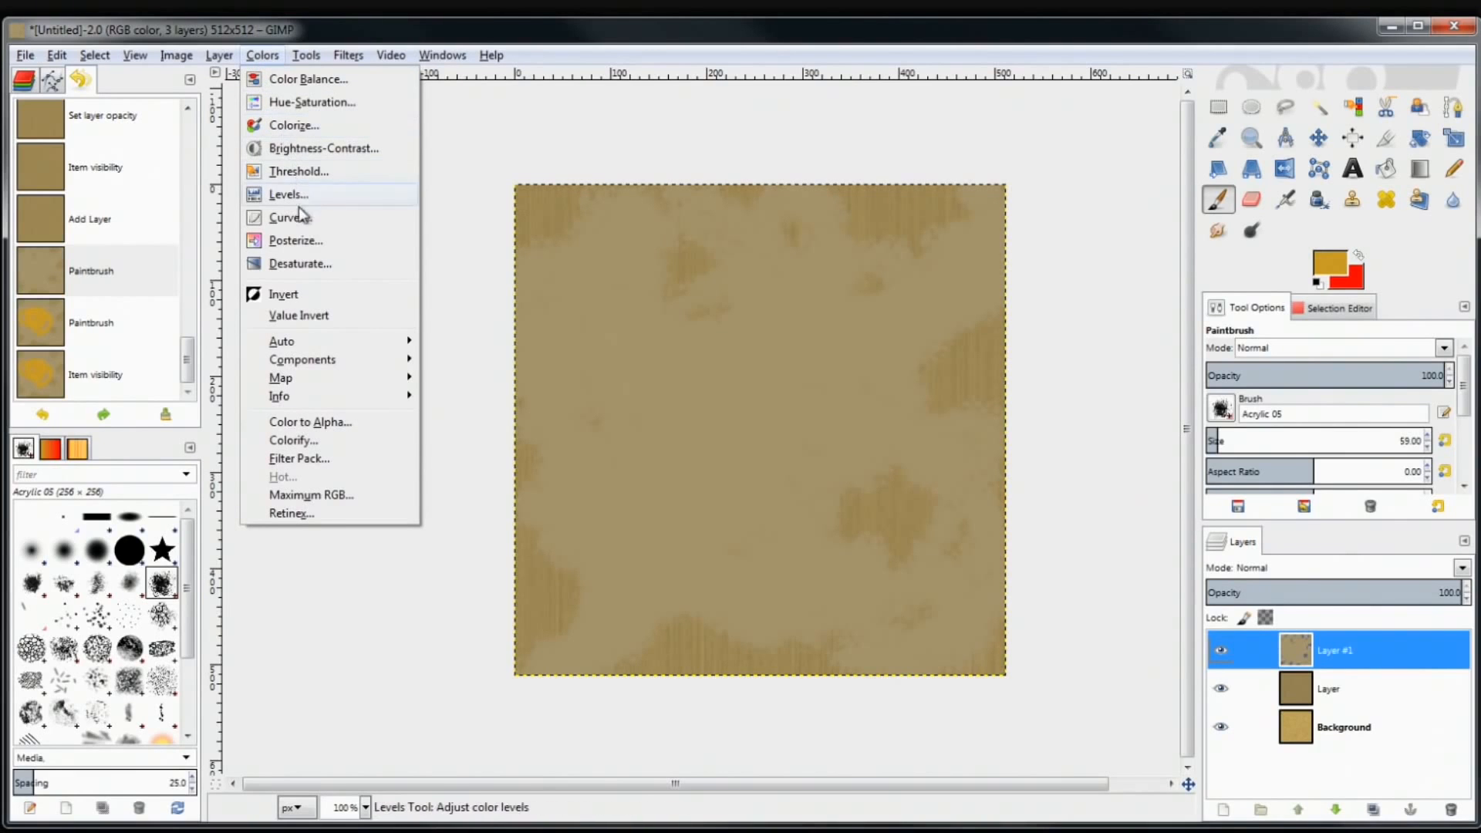
# Apply Hue-Saturation to Layer #1 with Hue -3, Lightness 28 and Saturation 54
pyautogui.click(336, 104)
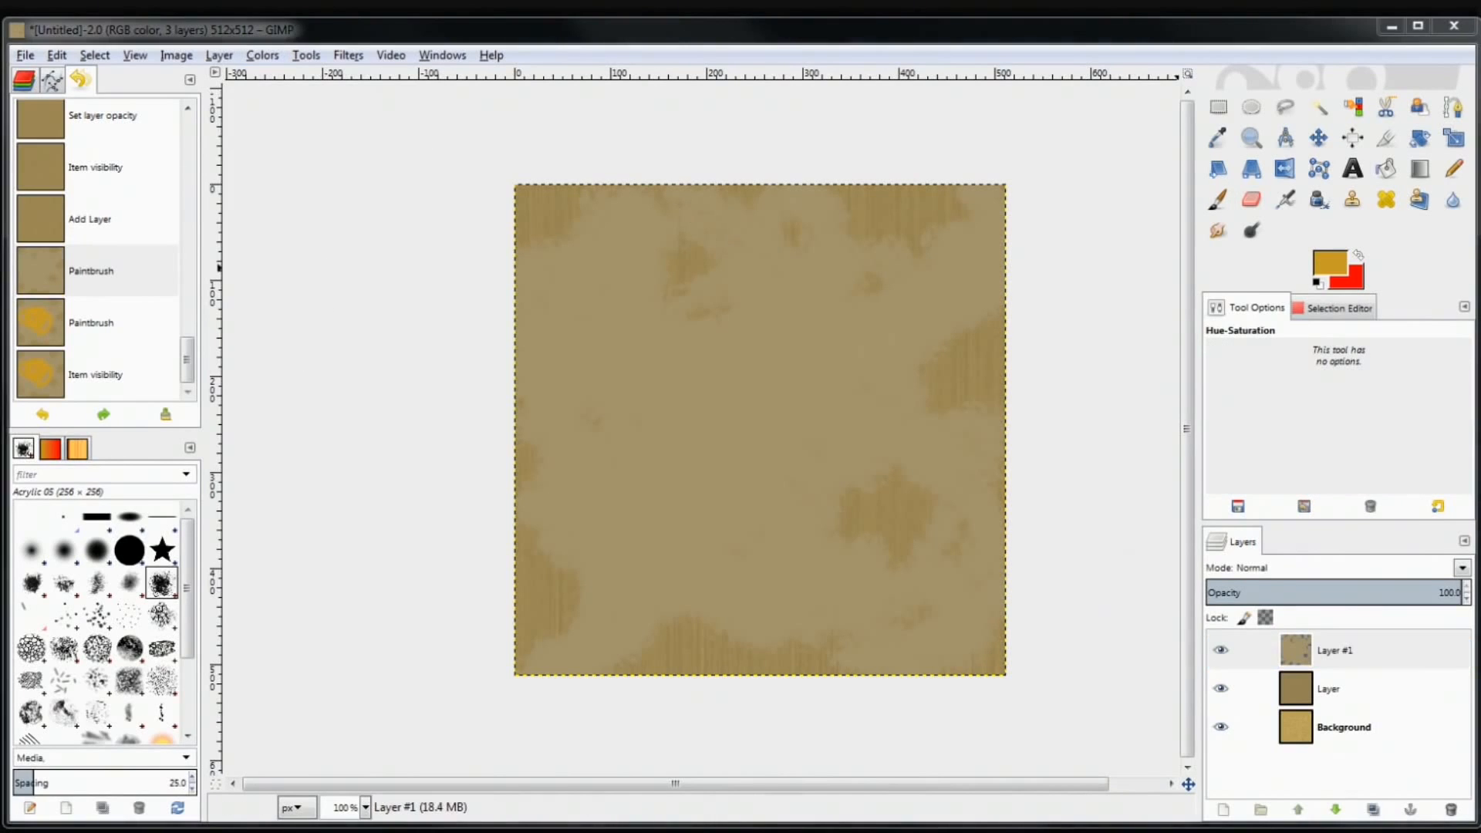
pyautogui.moveTo(871, 223); pyautogui.dragTo(224, 180)
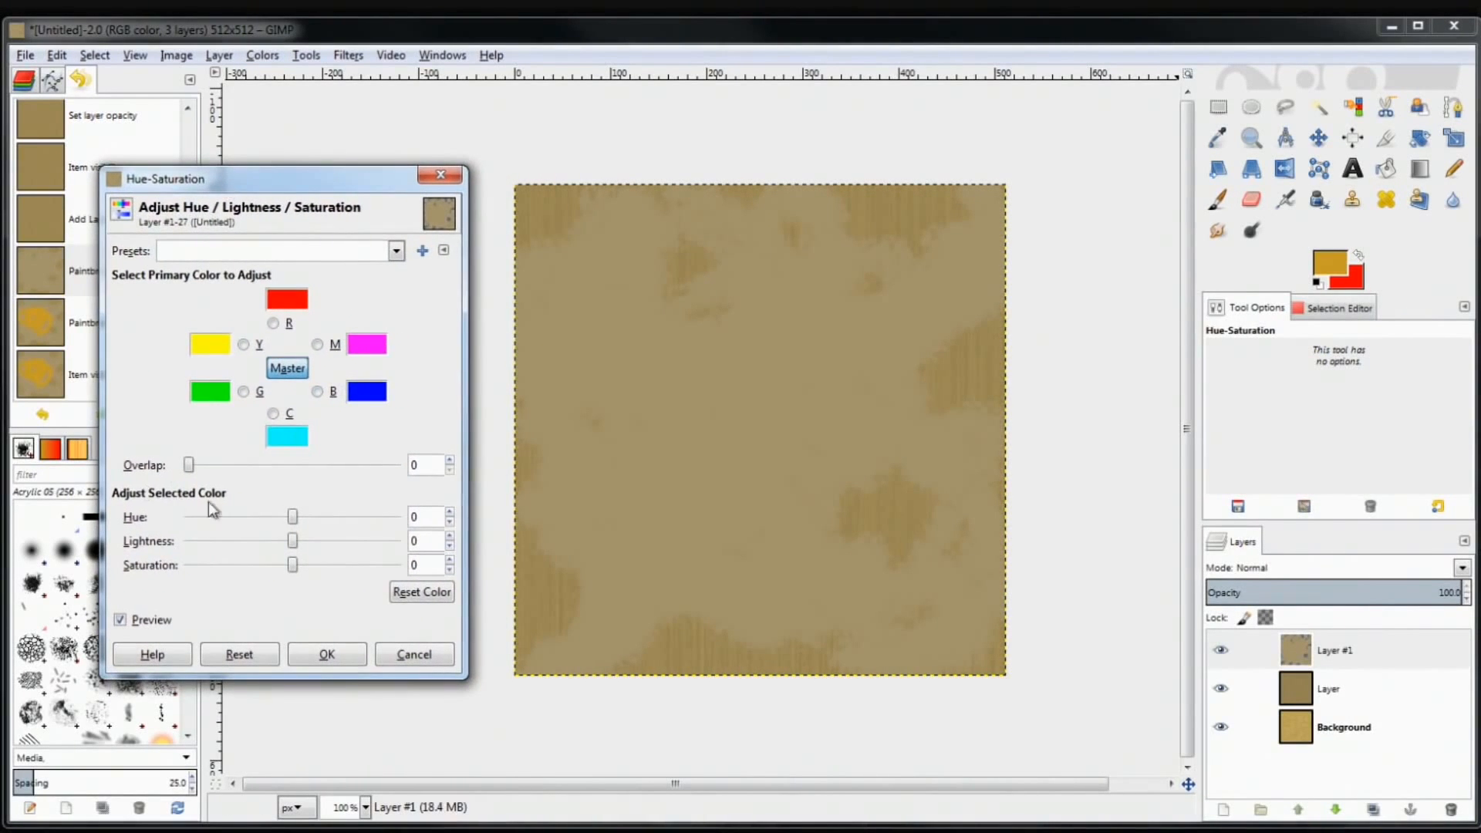
pyautogui.moveTo(289, 521); pyautogui.dragTo(288, 592)
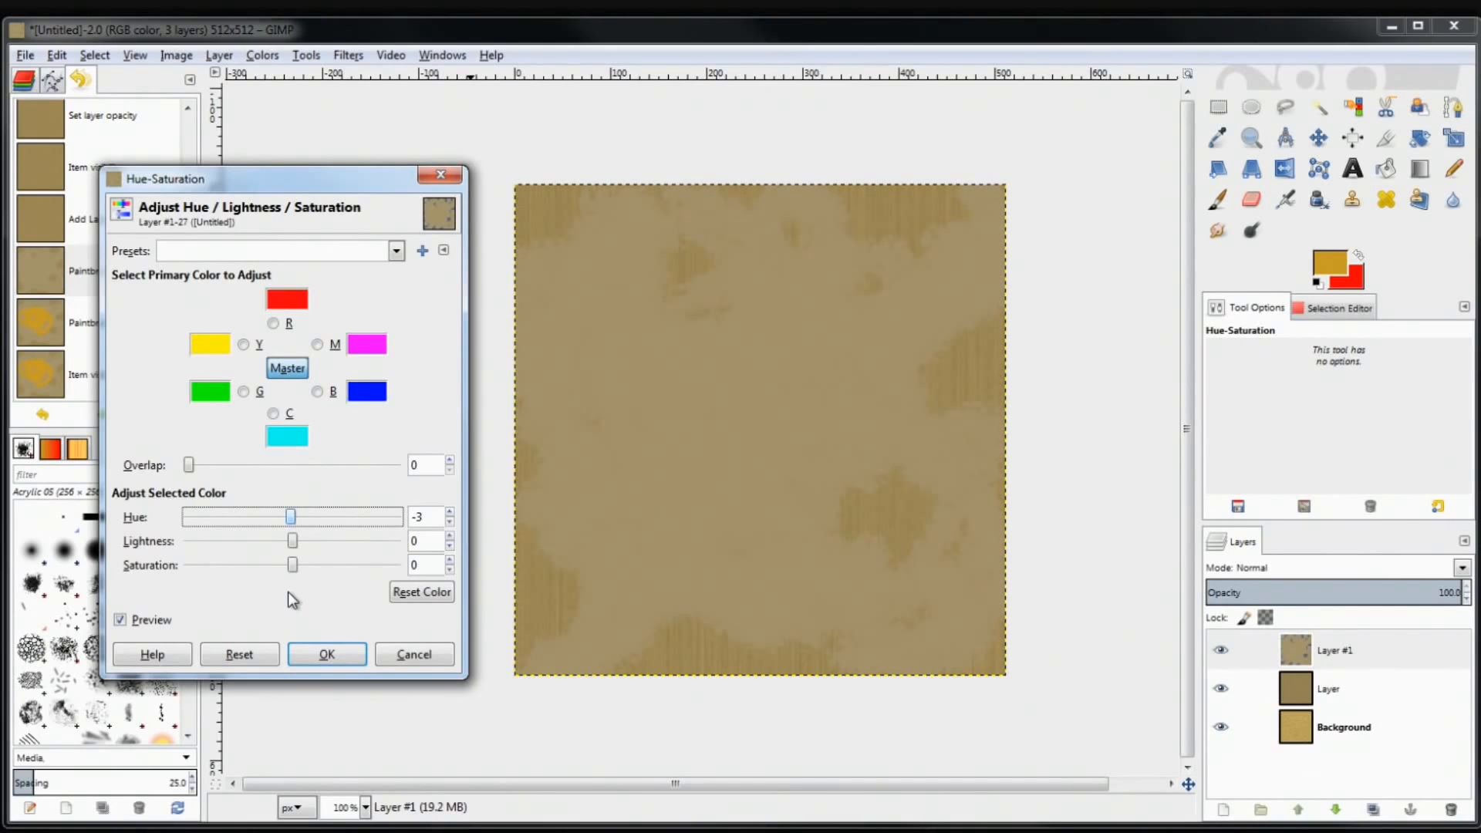
pyautogui.moveTo(294, 546); pyautogui.dragTo(353, 592)
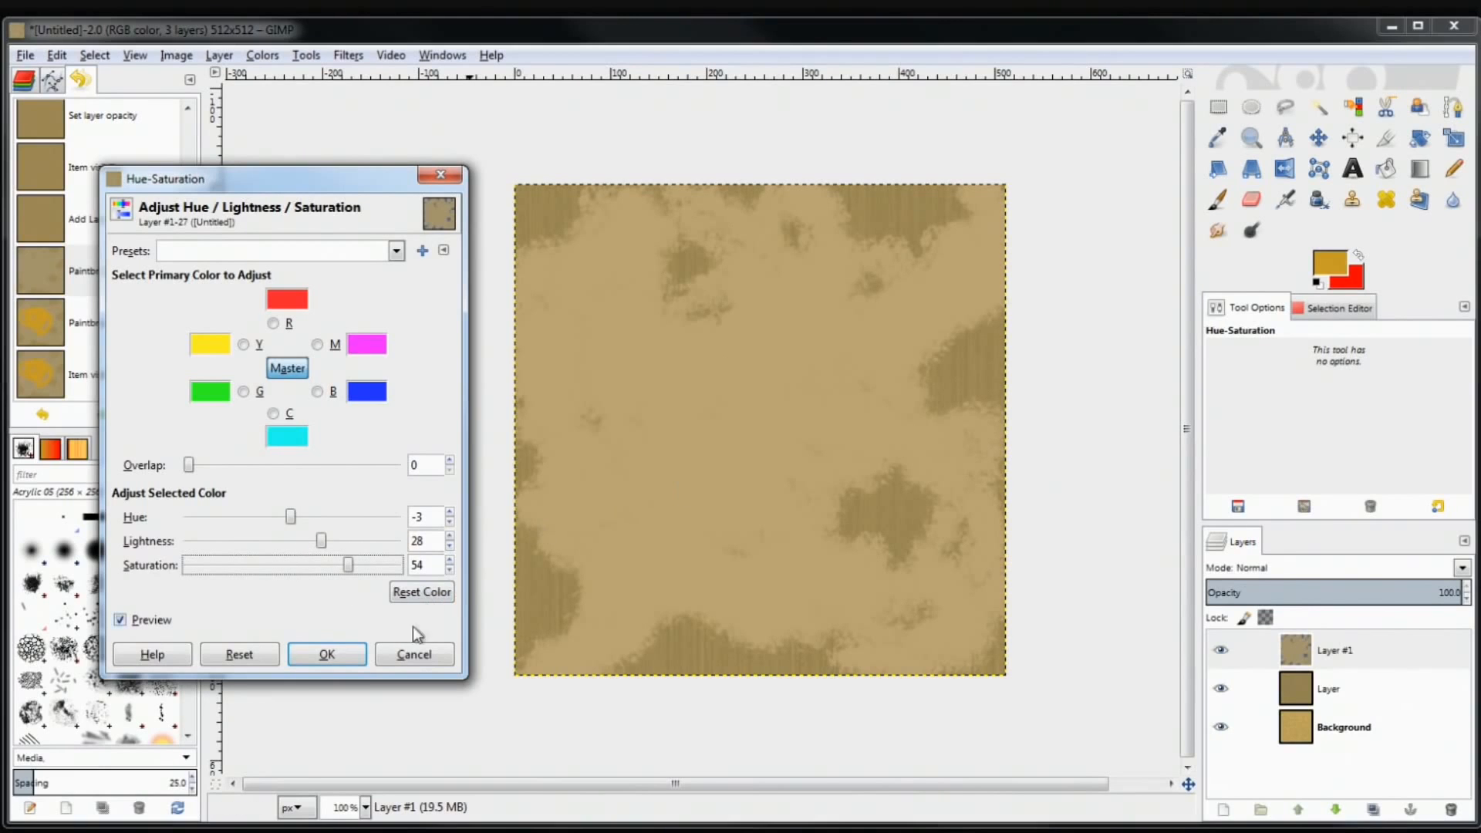
pyautogui.click(320, 654)
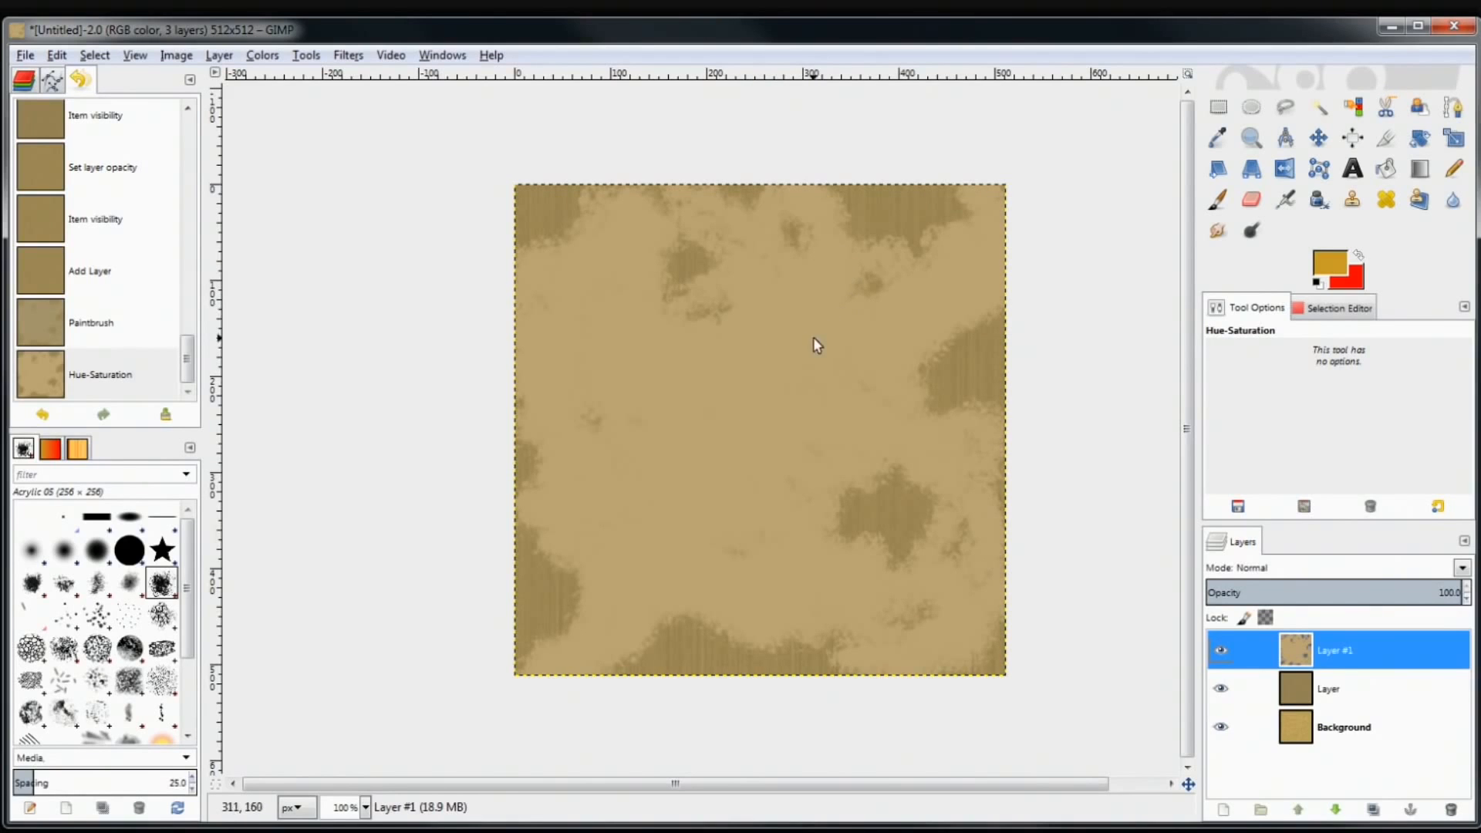
pyautogui.click(351, 55)
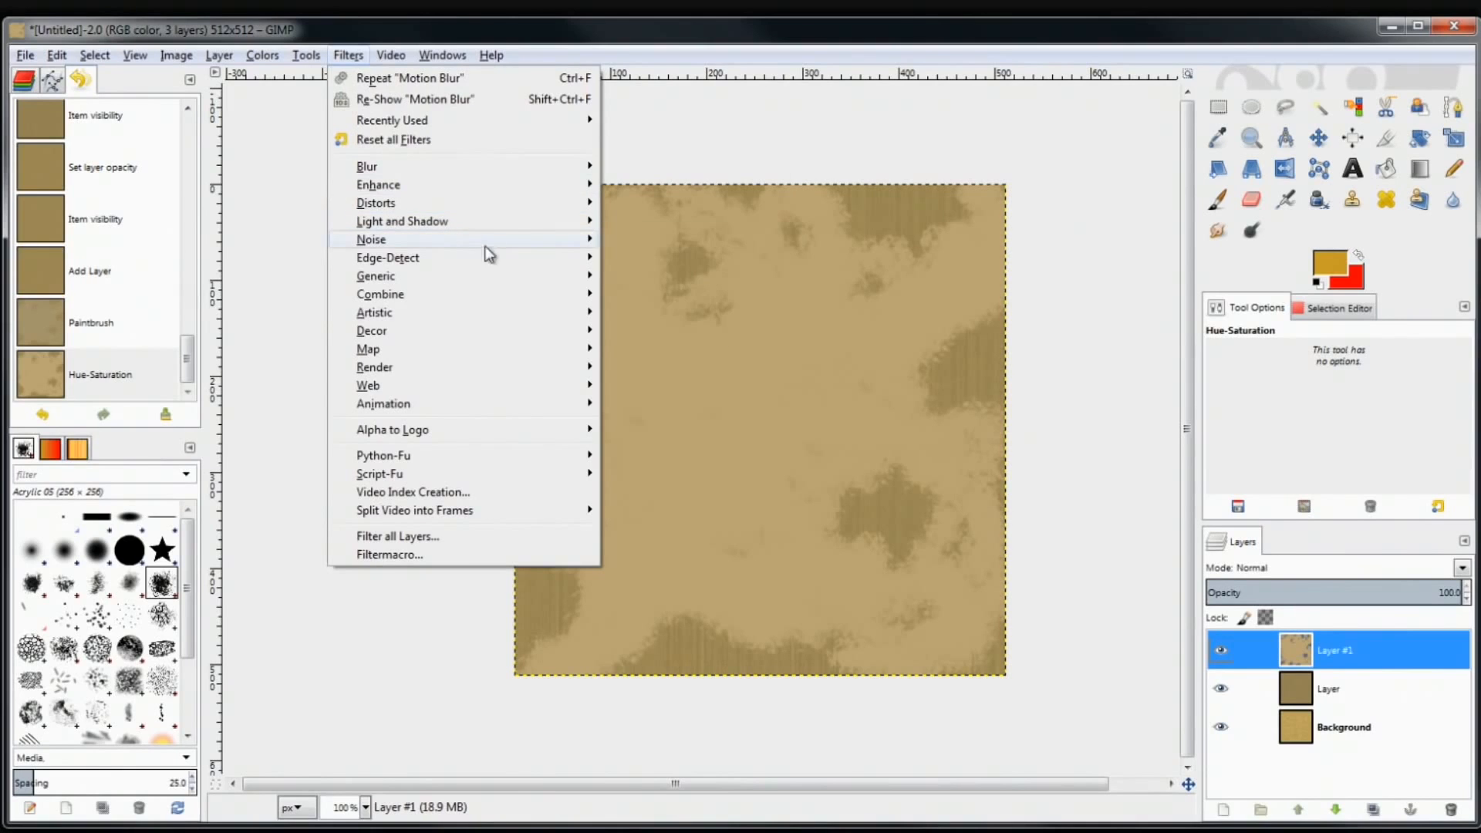
# Apply HSV Noise to Layer #1 with Holdness 5, Hue 0, Saturation 0 and Value about 30–42
pyautogui.moveTo(486, 240)
pyautogui.click(682, 248)
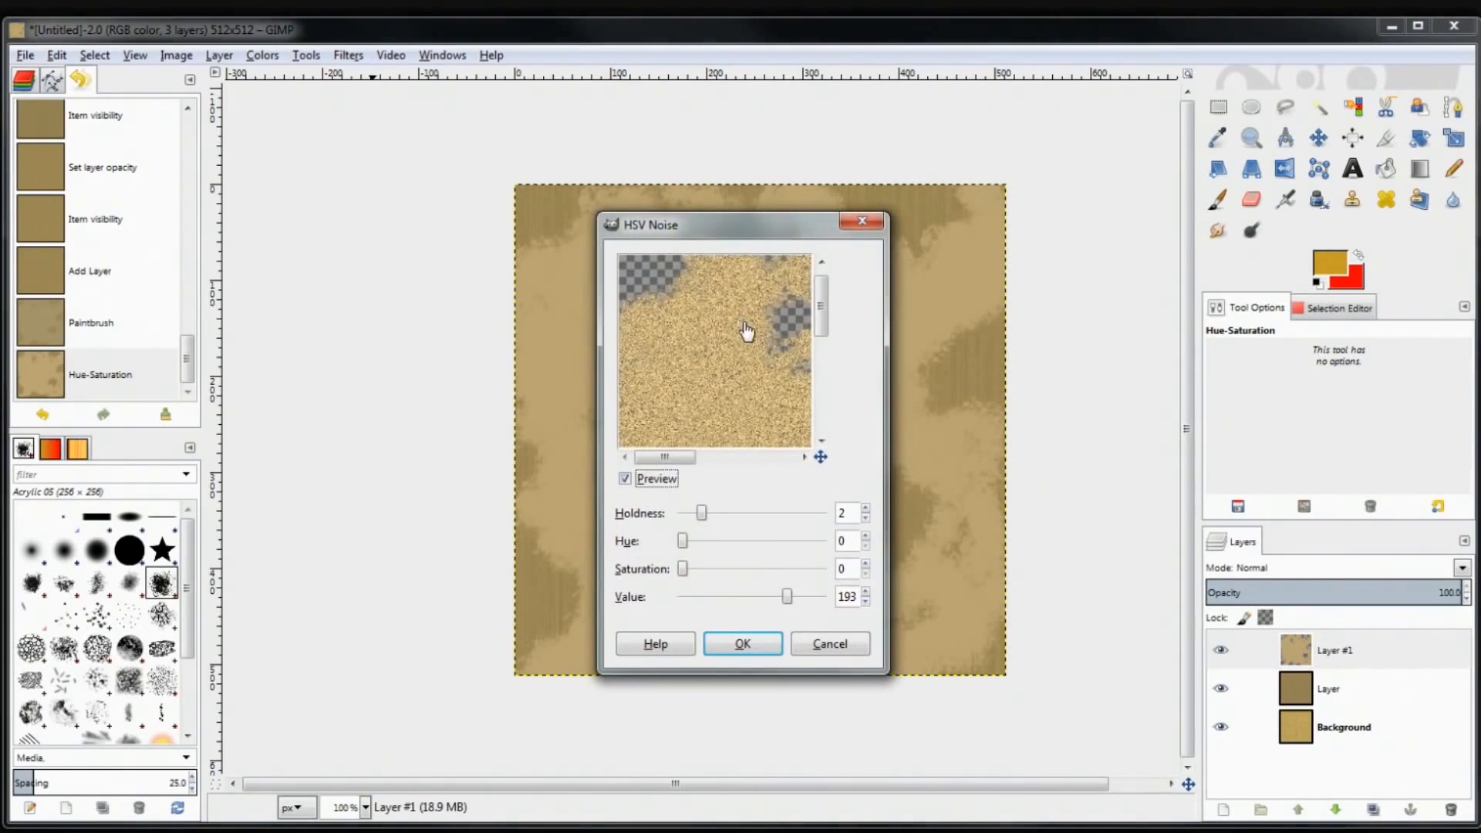
pyautogui.moveTo(792, 595); pyautogui.dragTo(697, 611)
pyautogui.moveTo(702, 514); pyautogui.dragTo(759, 515)
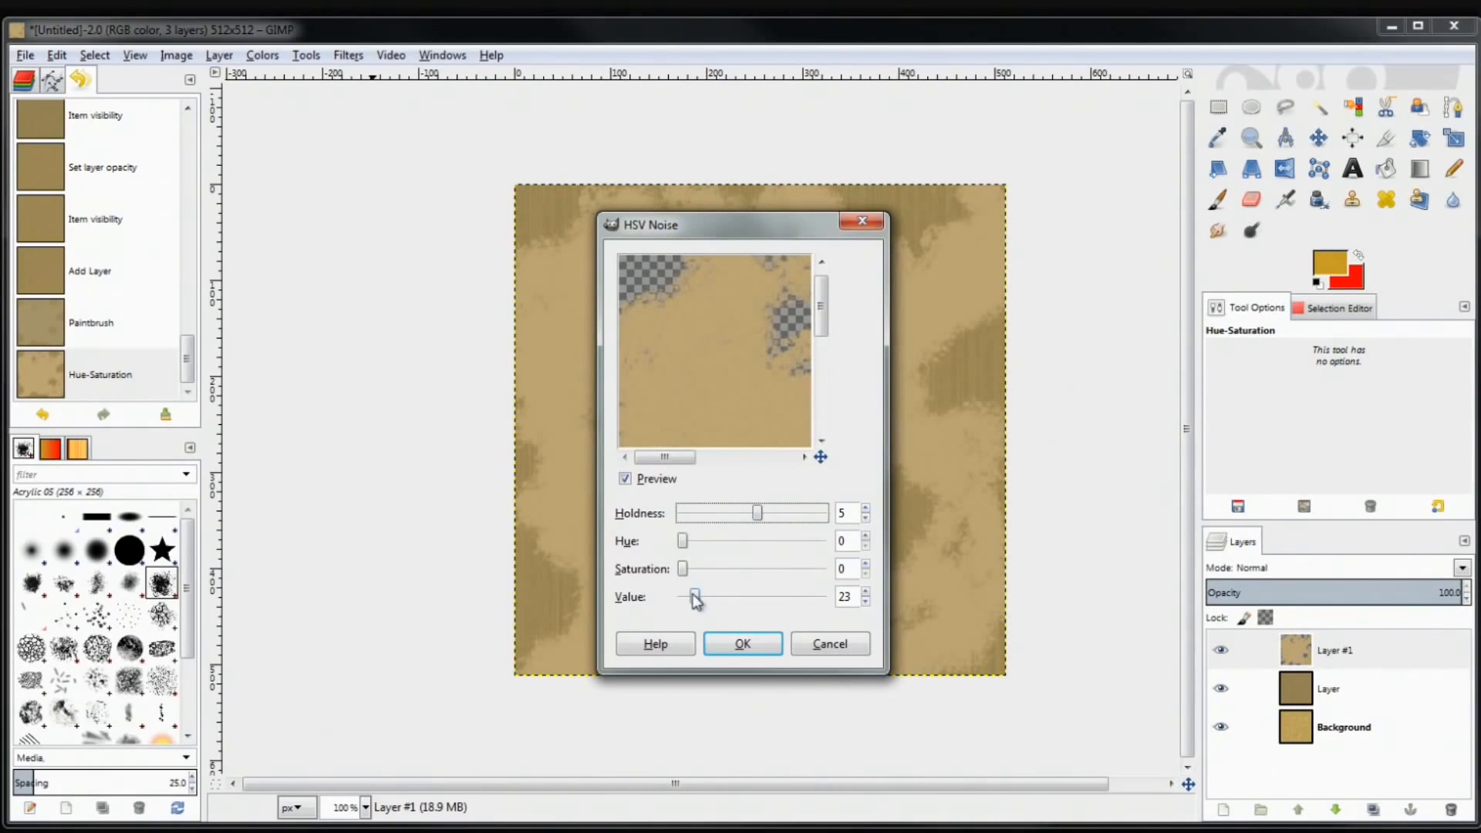
pyautogui.moveTo(696, 599); pyautogui.dragTo(699, 598)
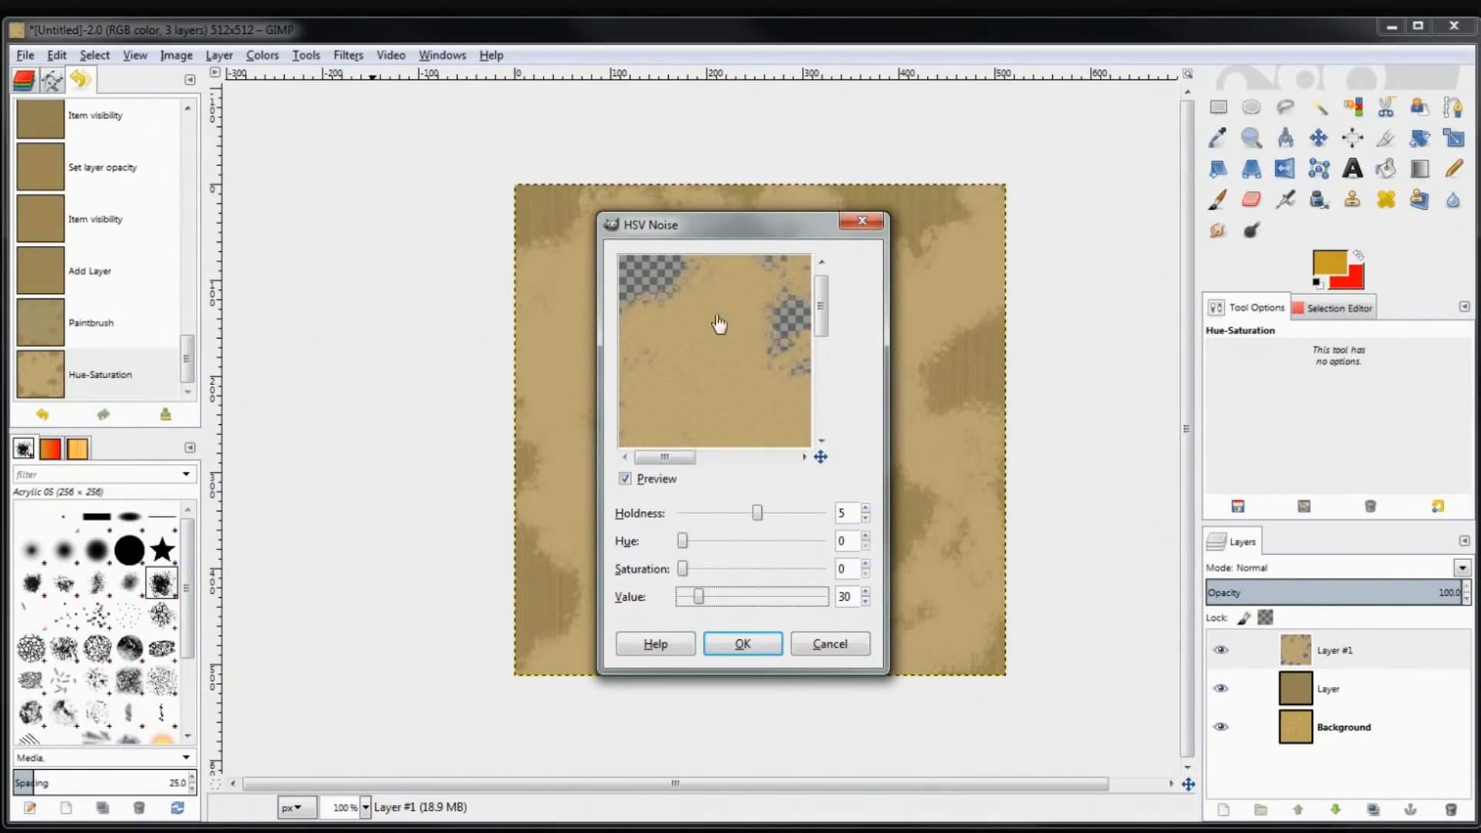
pyautogui.click(742, 641)
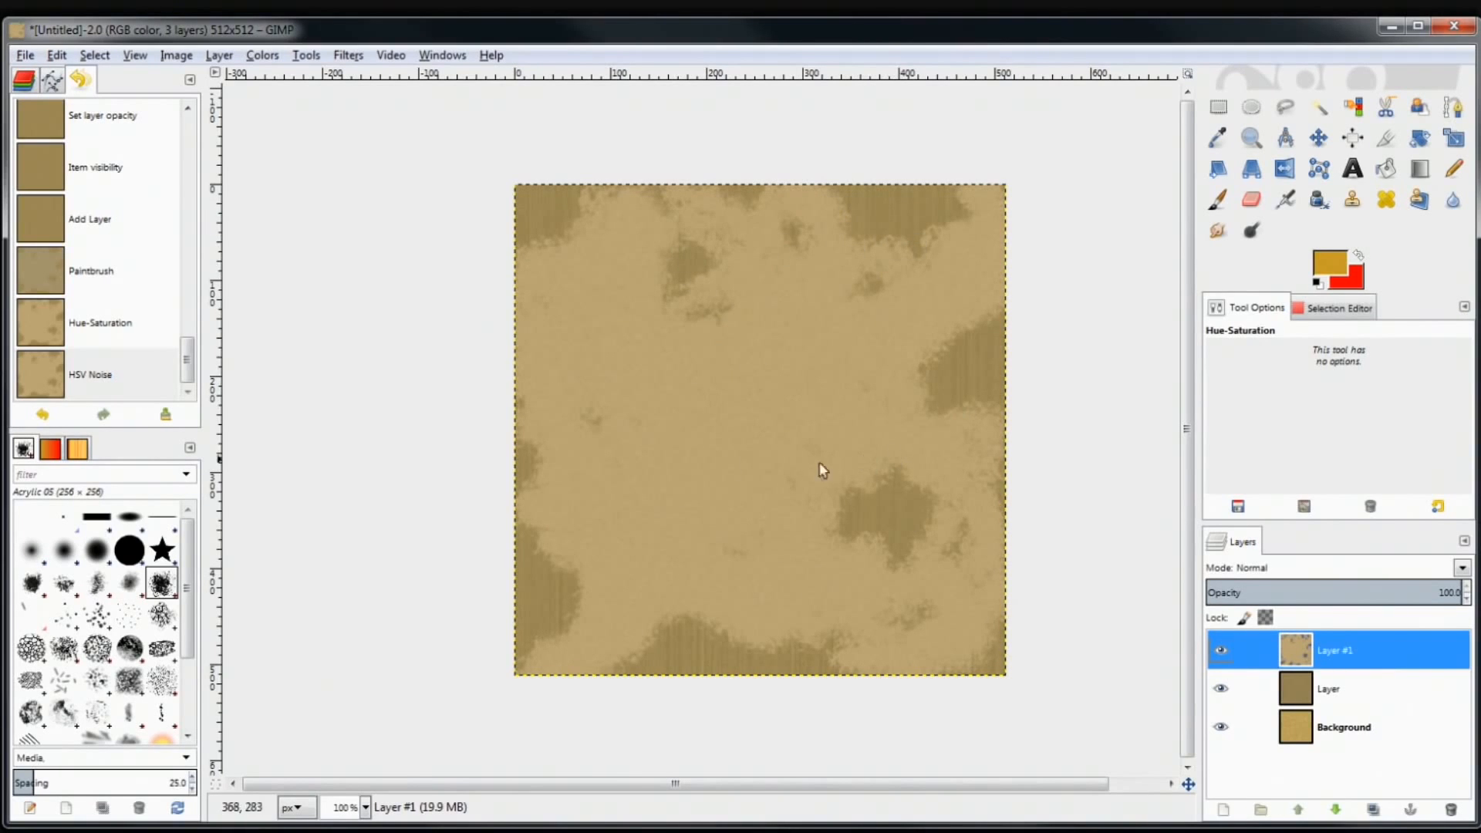
pyautogui.click(279, 53)
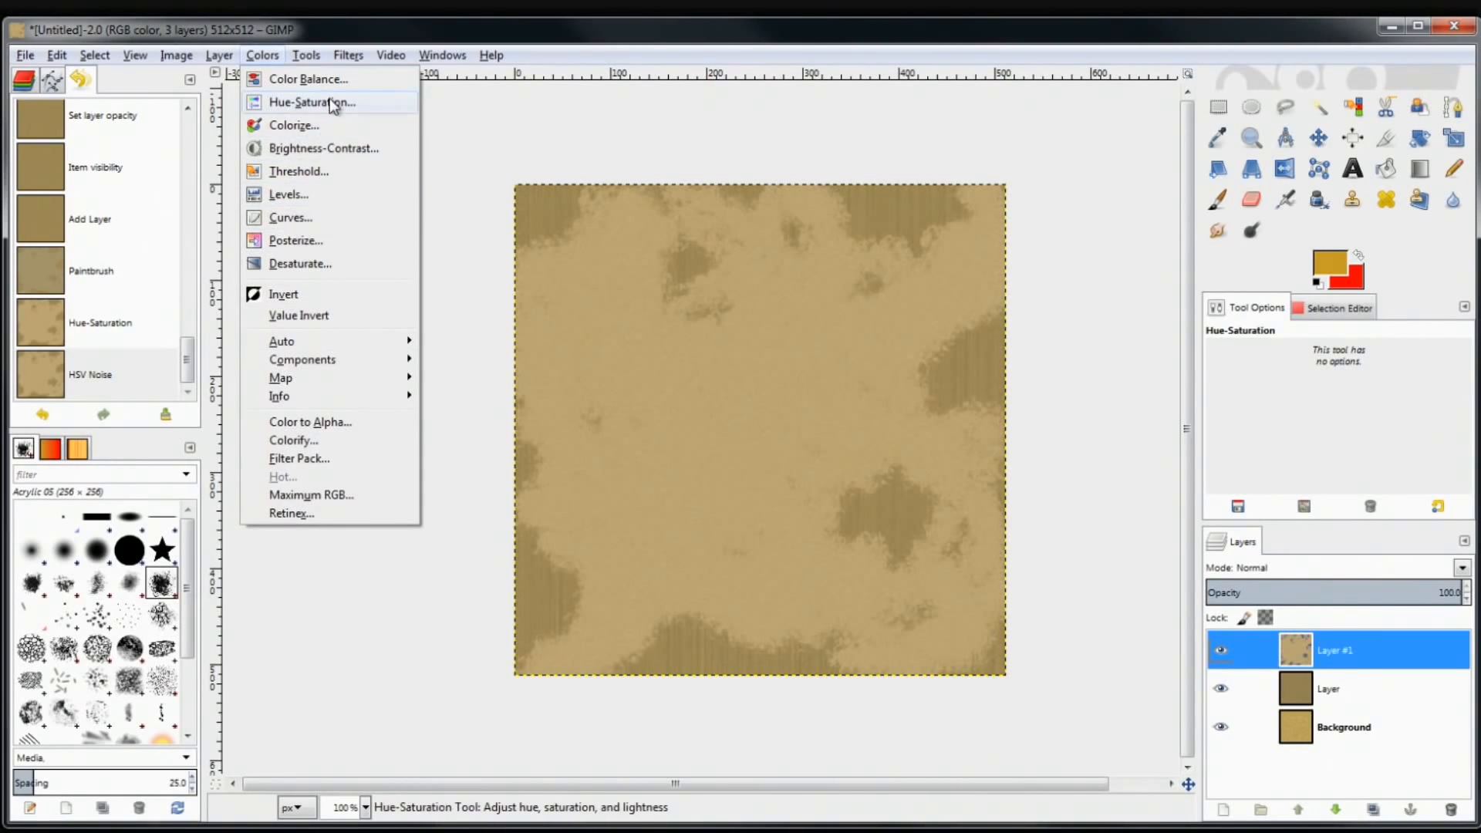
# Apply Levels to Layer #1 with gamma about 0.89 and a small raised black point
pyautogui.click(313, 195)
pyautogui.moveTo(897, 205); pyautogui.dragTo(344, 172)
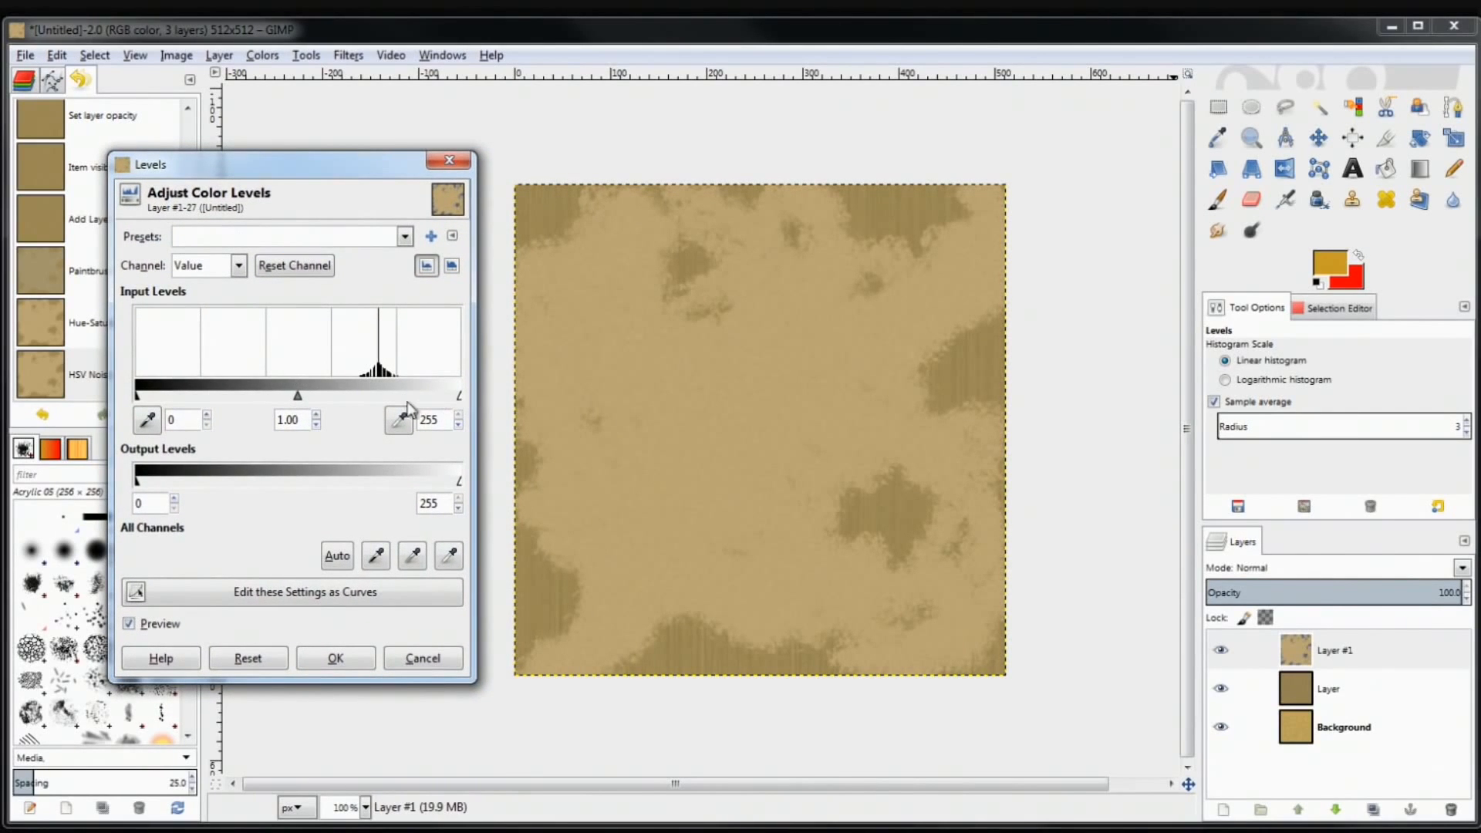
pyautogui.moveTo(137, 396); pyautogui.dragTo(87, 405)
pyautogui.moveTo(138, 398); pyautogui.dragTo(80, 427)
pyautogui.moveTo(460, 397); pyautogui.dragTo(520, 398)
pyautogui.moveTo(298, 396)
pyautogui.mouseDown()
pyautogui.moveTo(354, 404)
pyautogui.moveTo(303, 401)
pyautogui.moveTo(333, 406)
pyautogui.moveTo(287, 415)
pyautogui.mouseUp()
pyautogui.scroll(1, 290, 416)
pyautogui.scroll(-1, 294, 425)
pyautogui.moveTo(292, 395); pyautogui.dragTo(298, 433)
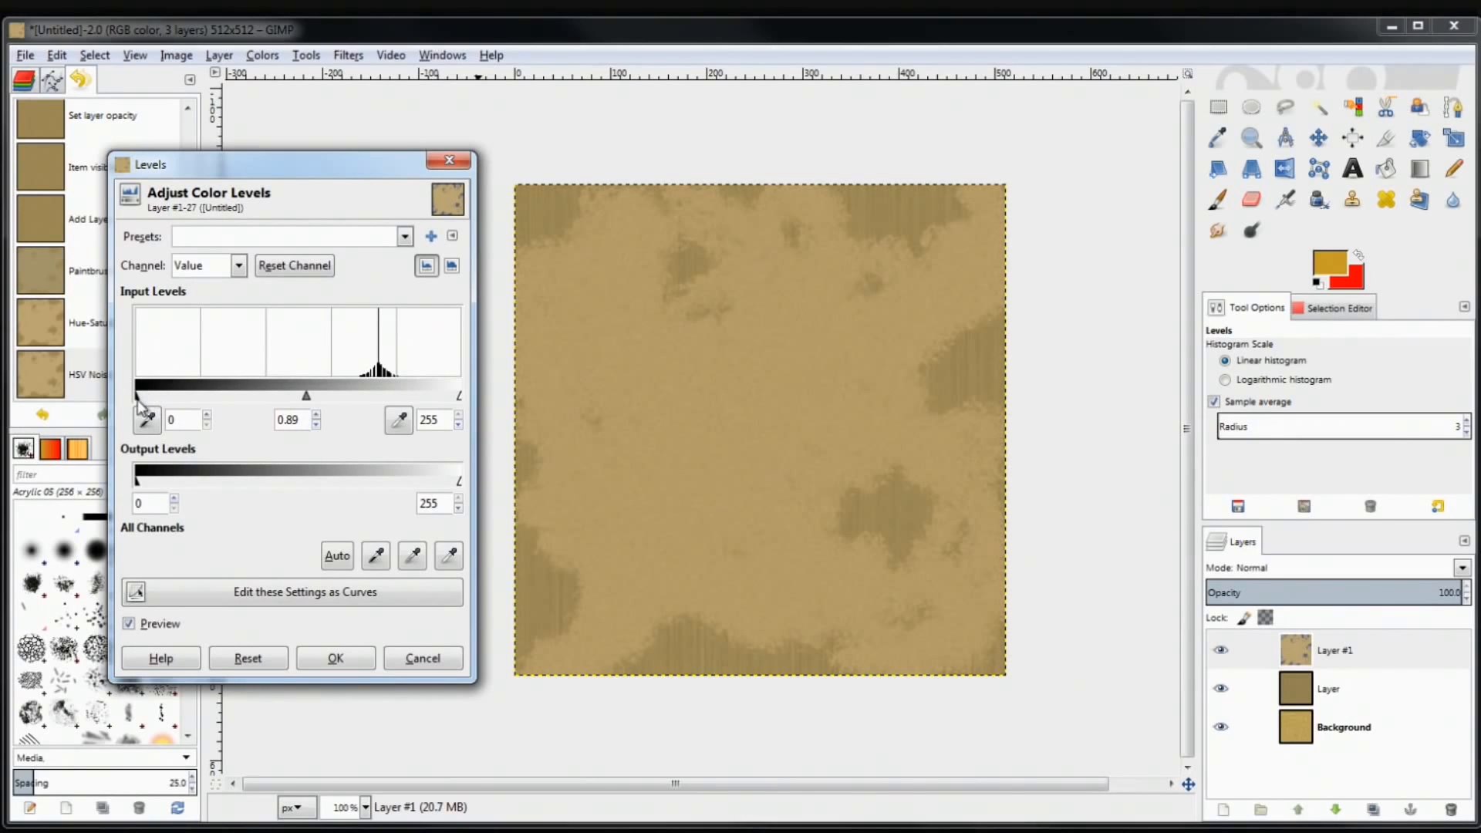
pyautogui.moveTo(138, 401); pyautogui.dragTo(139, 403)
pyautogui.click(338, 658)
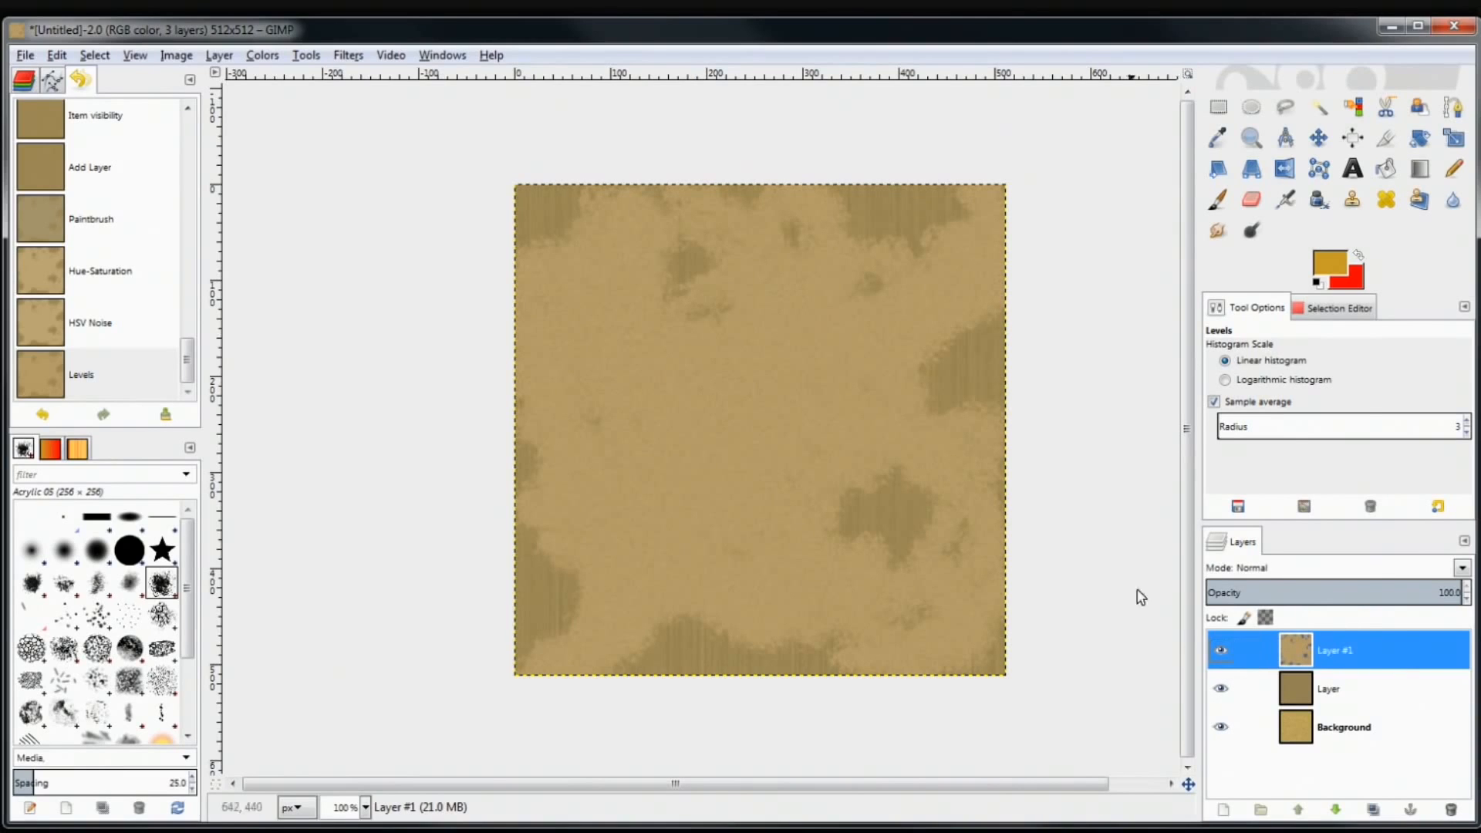
# Duplicate Layer #1 as Layer #2 and compare the two by toggling their visibility
pyautogui.rightClick(1348, 650)
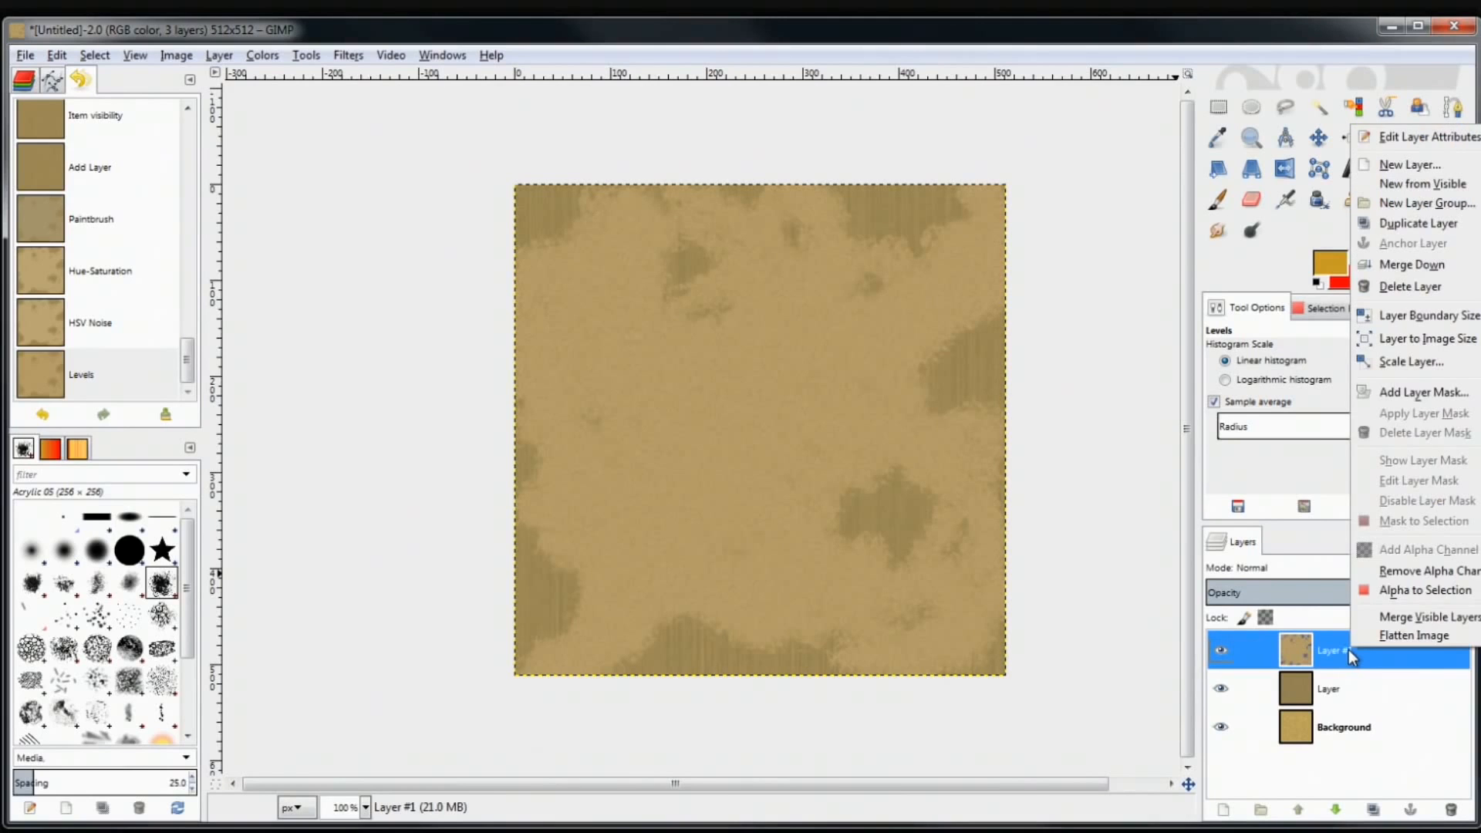
pyautogui.click(1381, 223)
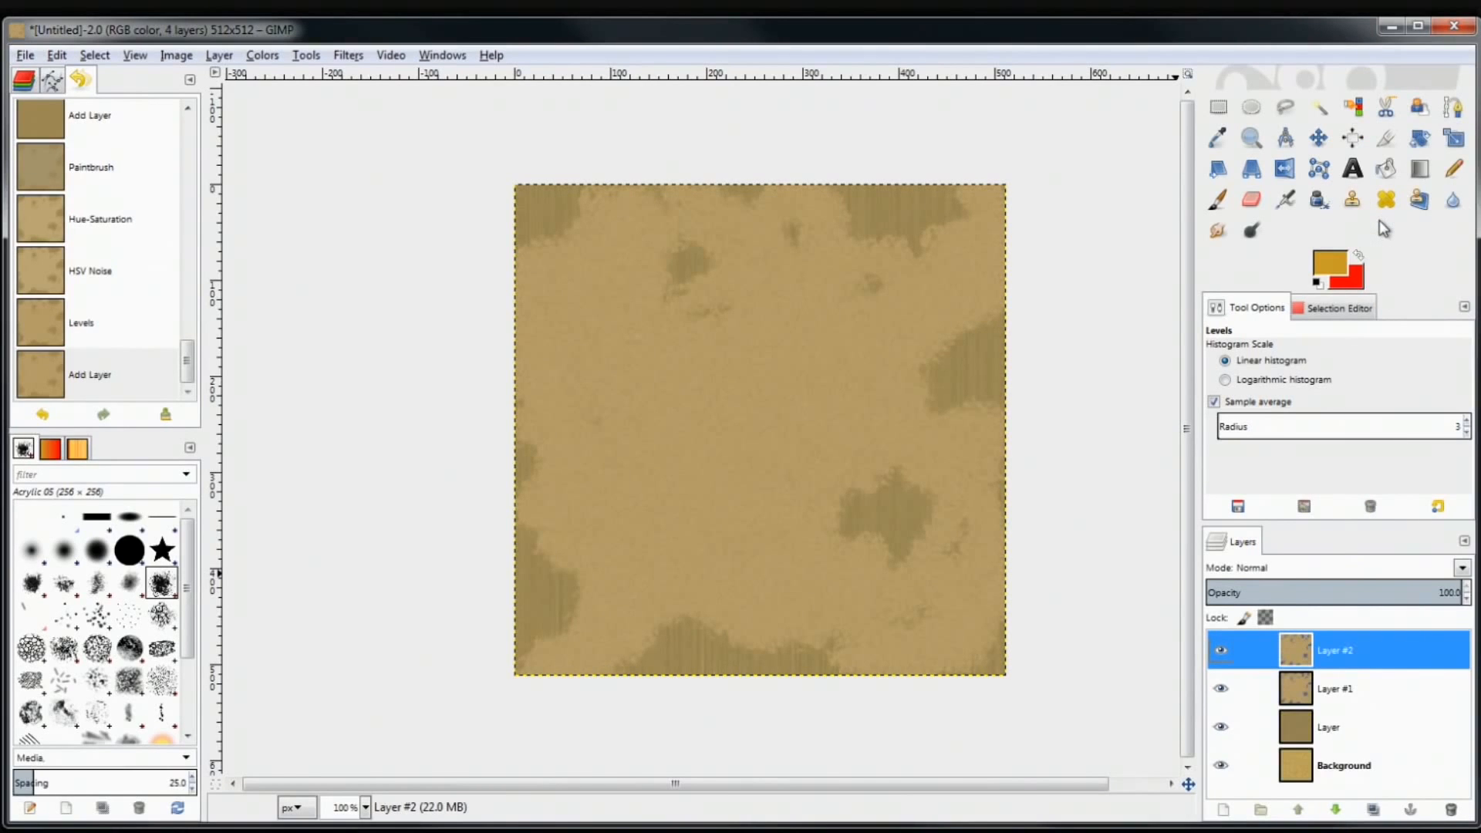
pyautogui.click(1225, 688)
pyautogui.click(1221, 651)
pyautogui.click(1221, 650)
pyautogui.click(1220, 689)
# Select Layer #1 for editing and hide the duplicate Layer #2
pyautogui.click(1222, 656)
pyautogui.click(1222, 656)
pyautogui.click(1227, 693)
pyautogui.click(1220, 650)
pyautogui.click(1221, 651)
pyautogui.click(1222, 689)
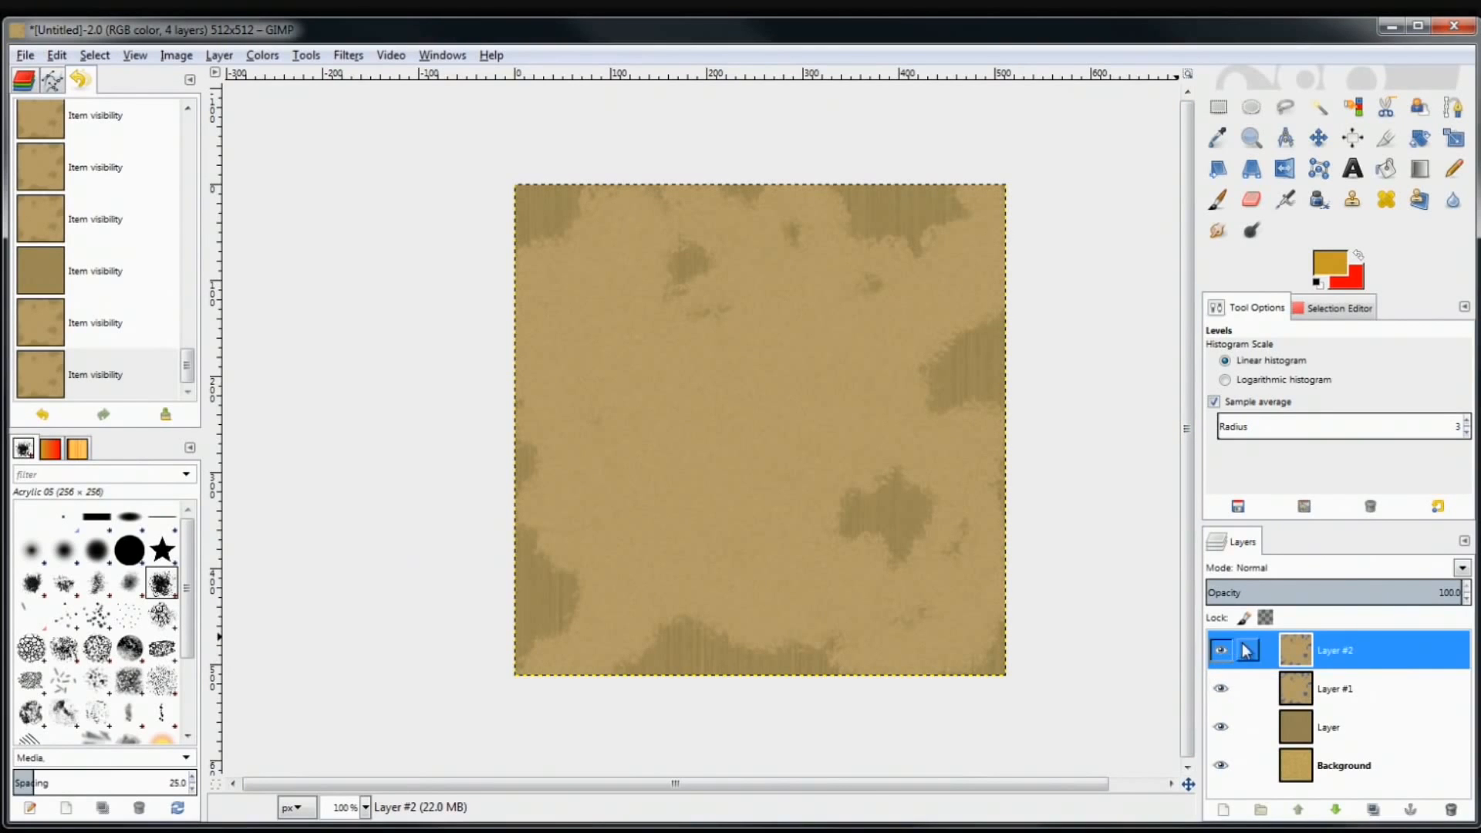
pyautogui.click(1302, 687)
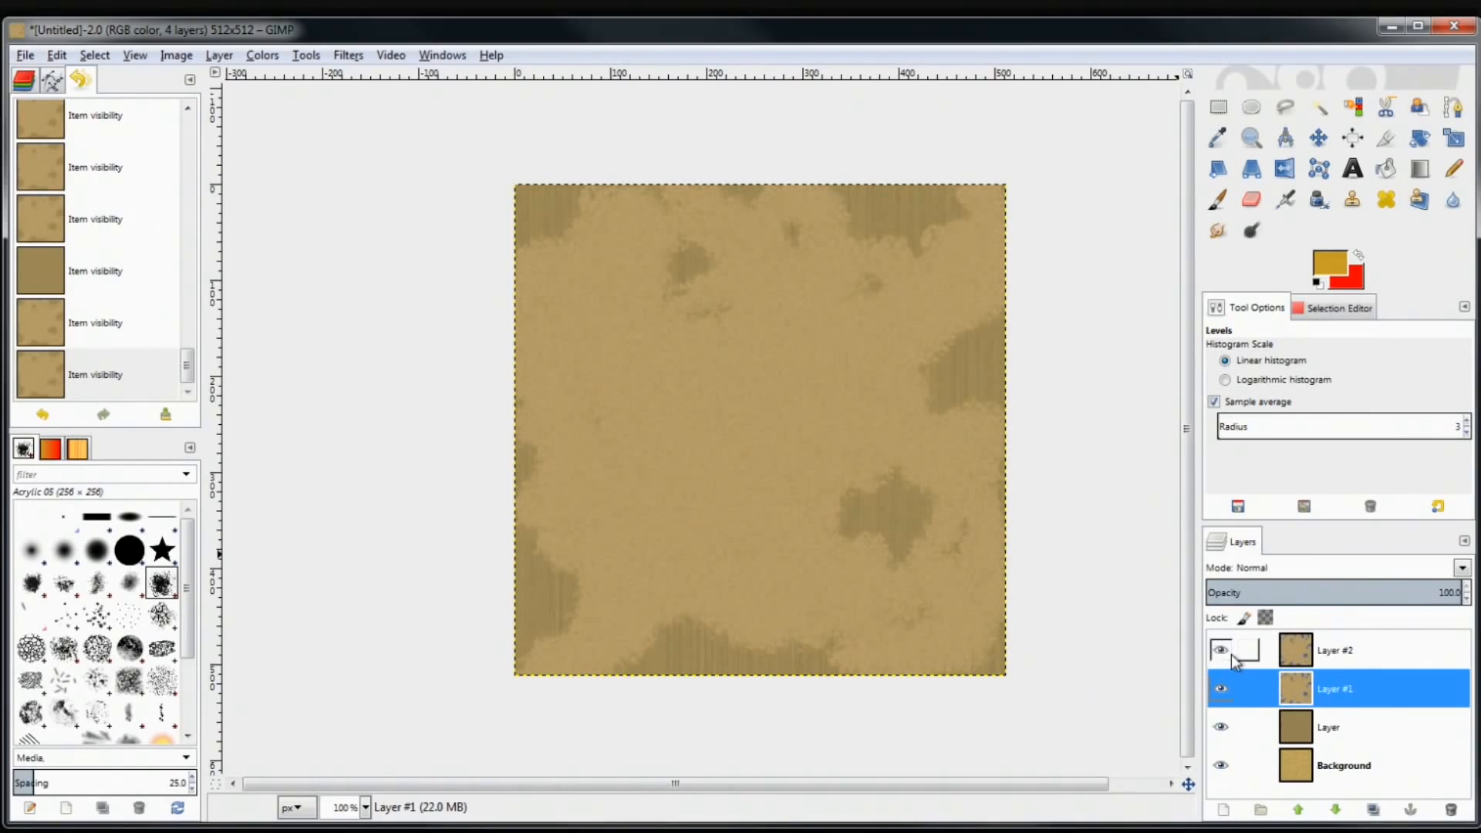
pyautogui.click(1221, 689)
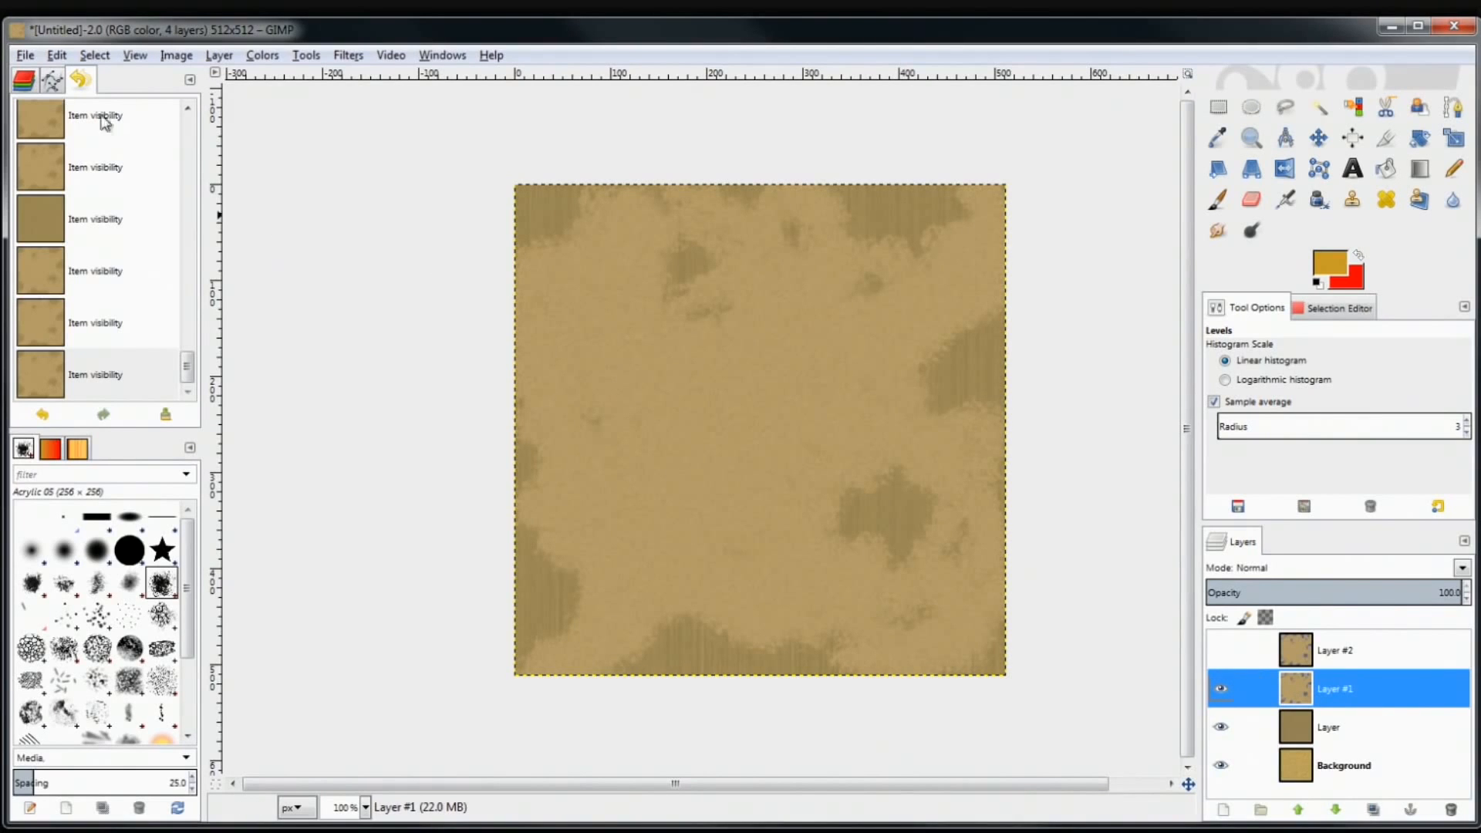
# Brighten Layer #1 with Levels by lowering the white input point from 255 to 206
pyautogui.click(259, 55)
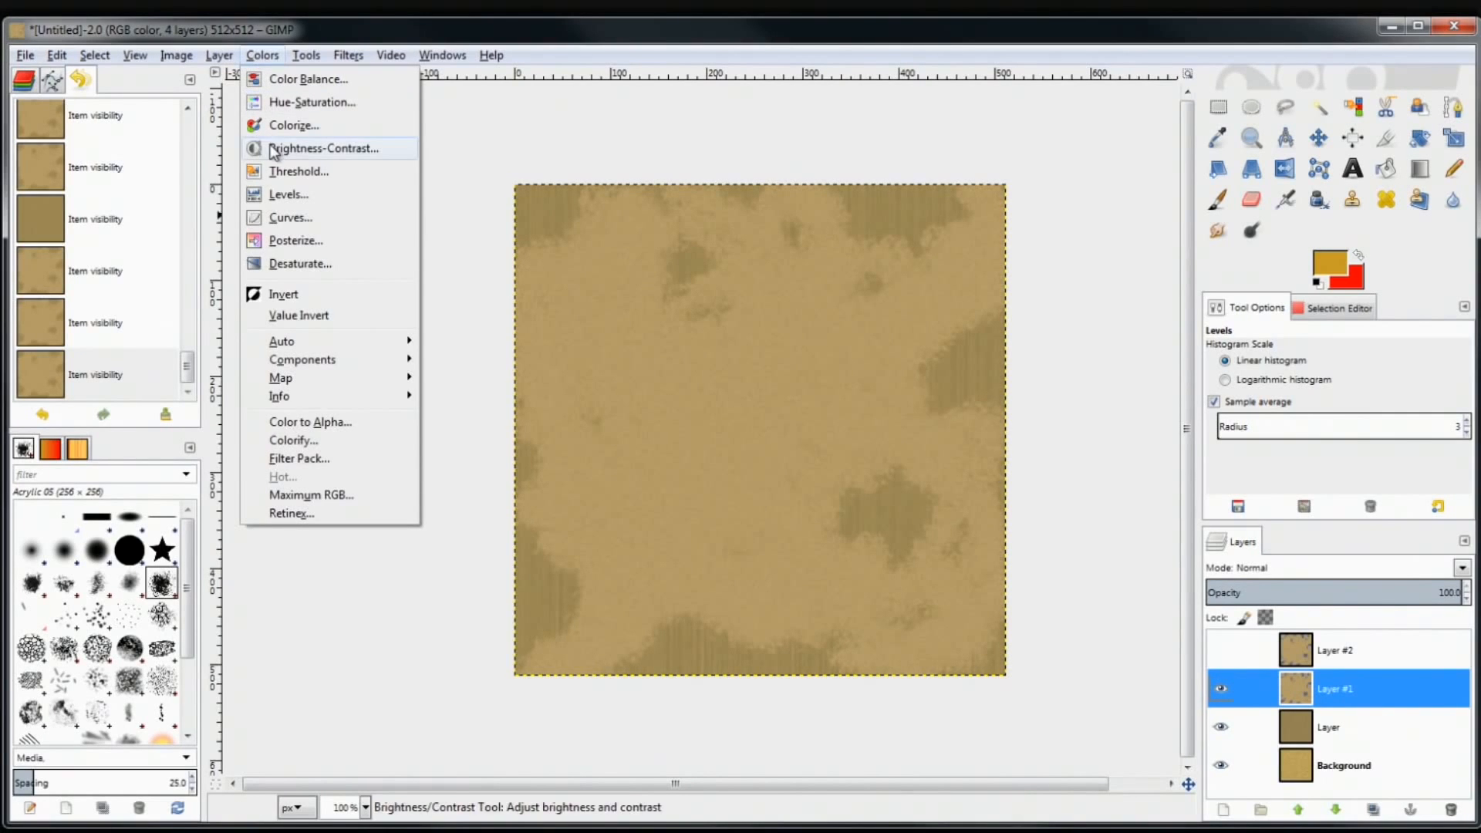
pyautogui.click(287, 196)
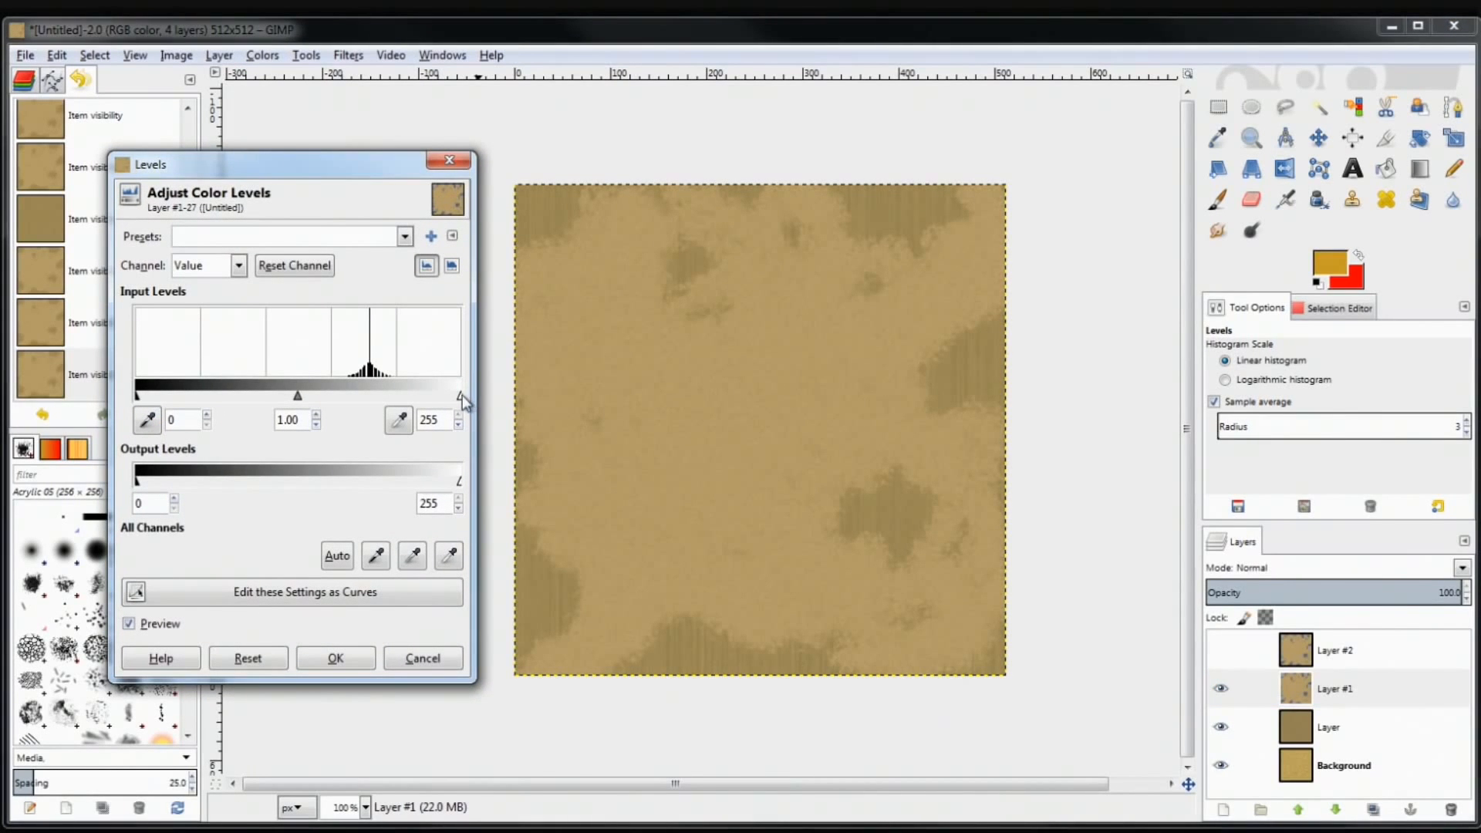
pyautogui.moveTo(456, 397); pyautogui.dragTo(398, 396)
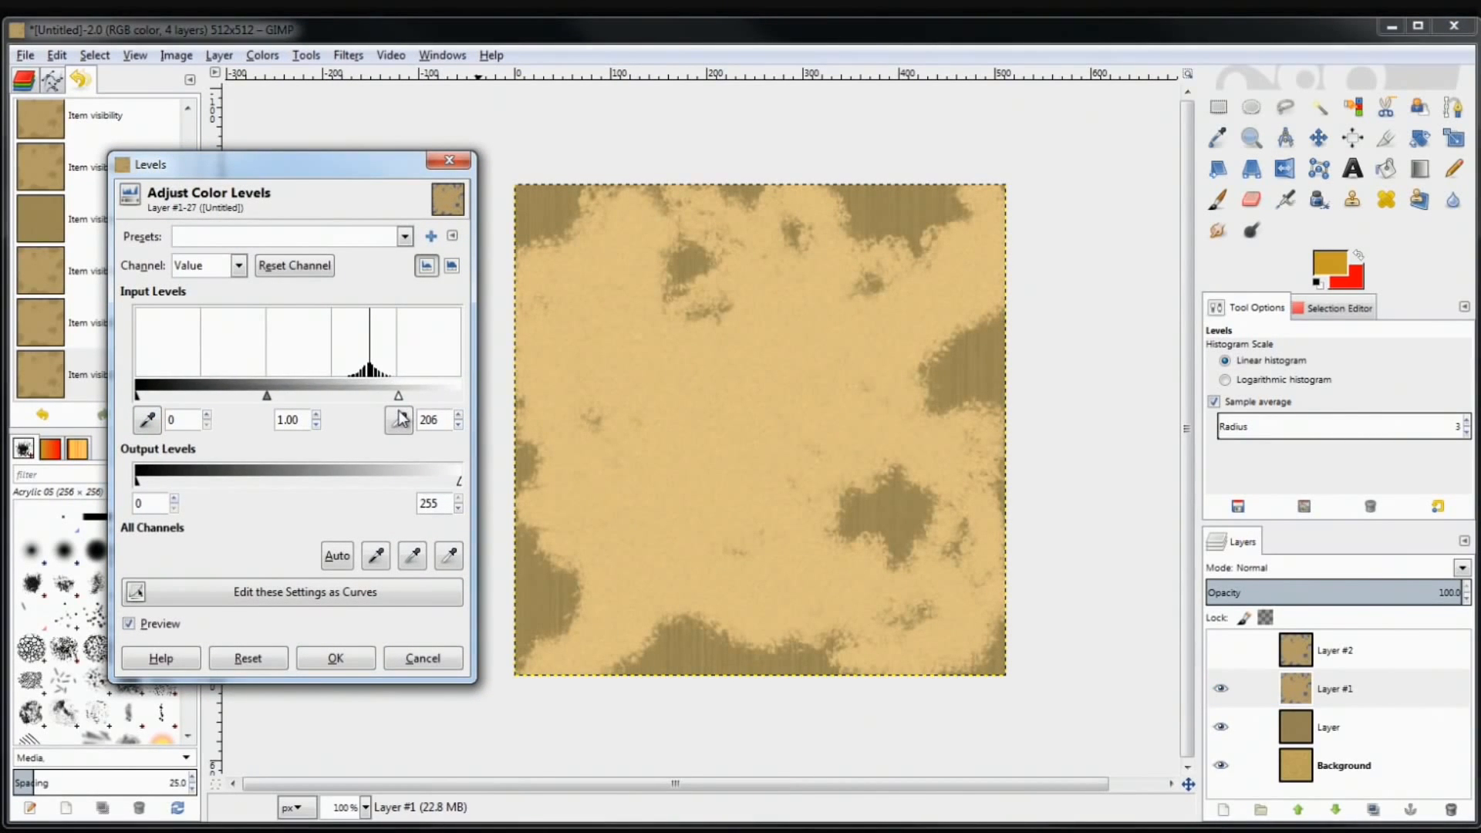
pyautogui.click(336, 659)
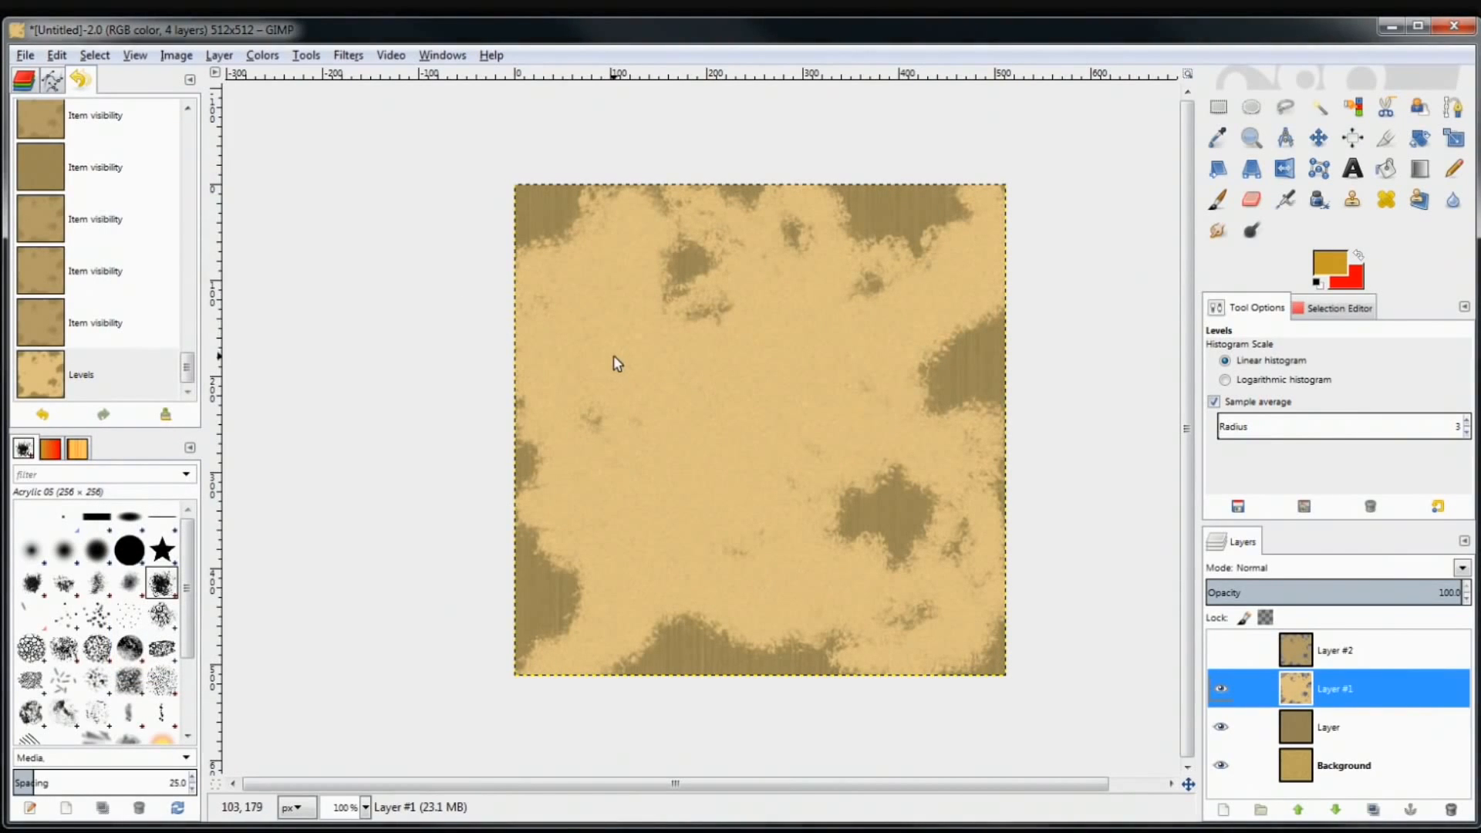
pyautogui.click(269, 56)
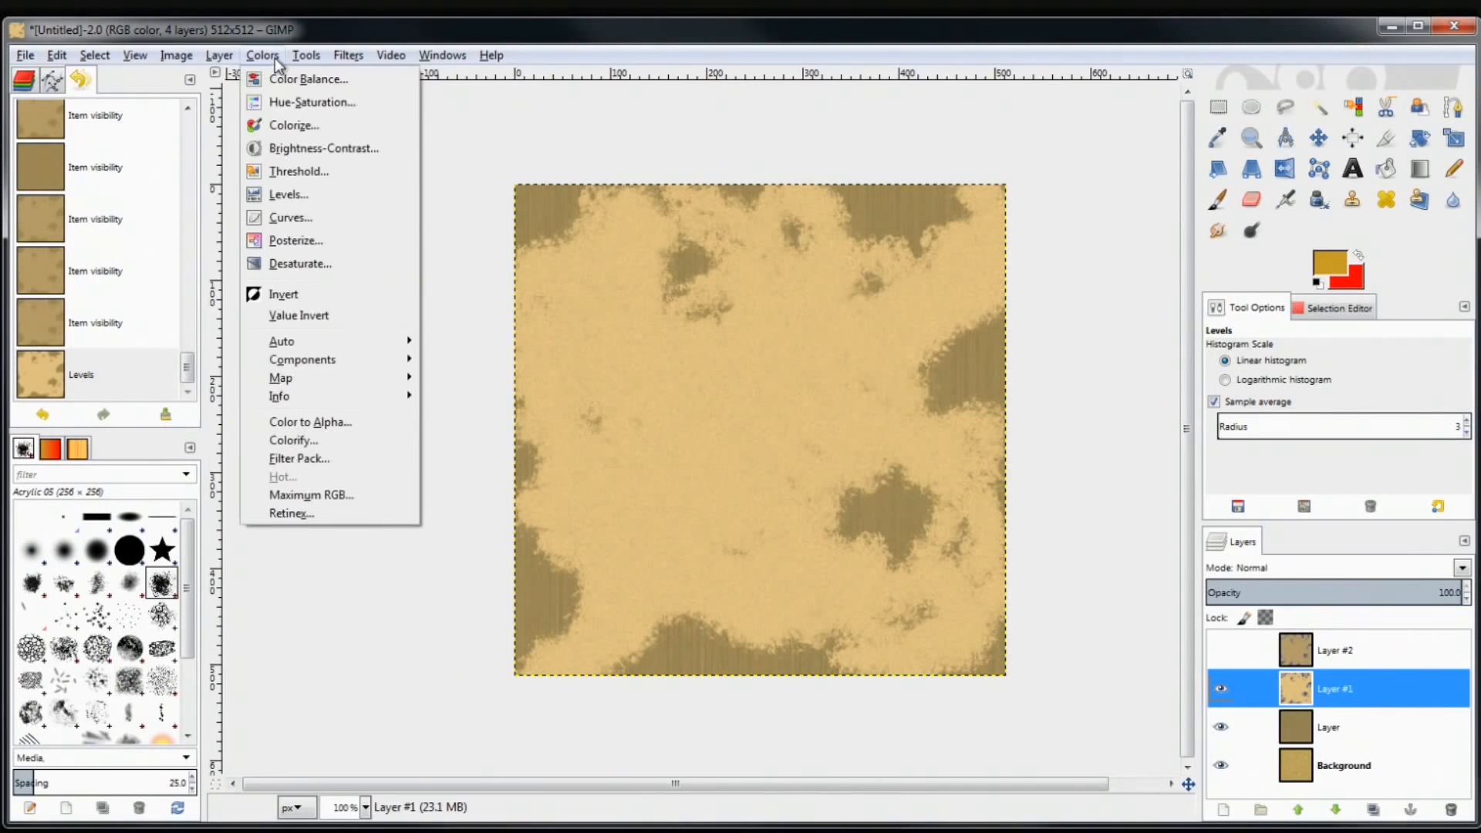
# Apply Hue-Saturation to Layer #1 with Lightness 23 and Saturation -38
pyautogui.click(279, 102)
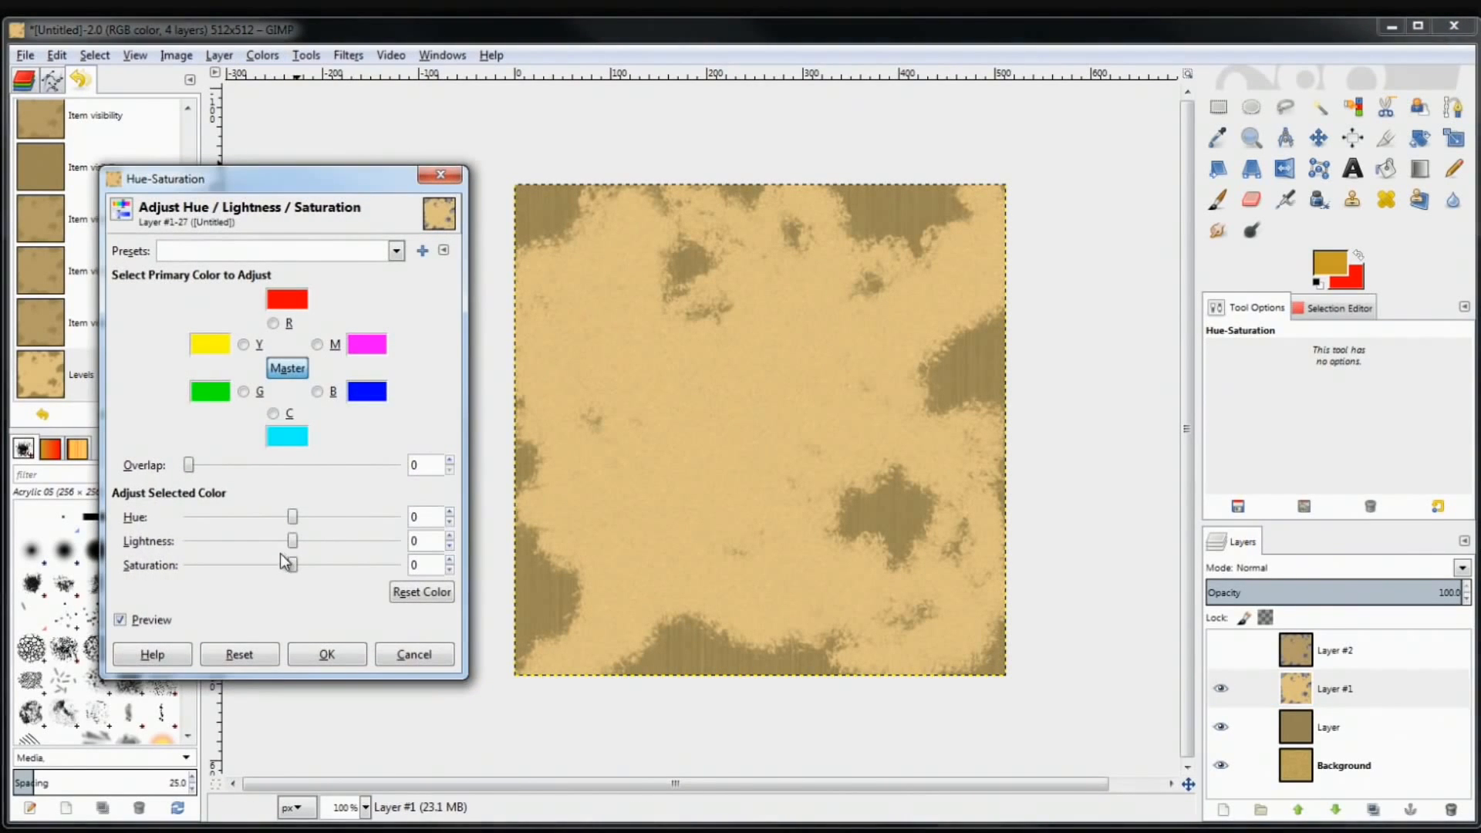
pyautogui.moveTo(292, 565); pyautogui.dragTo(254, 592)
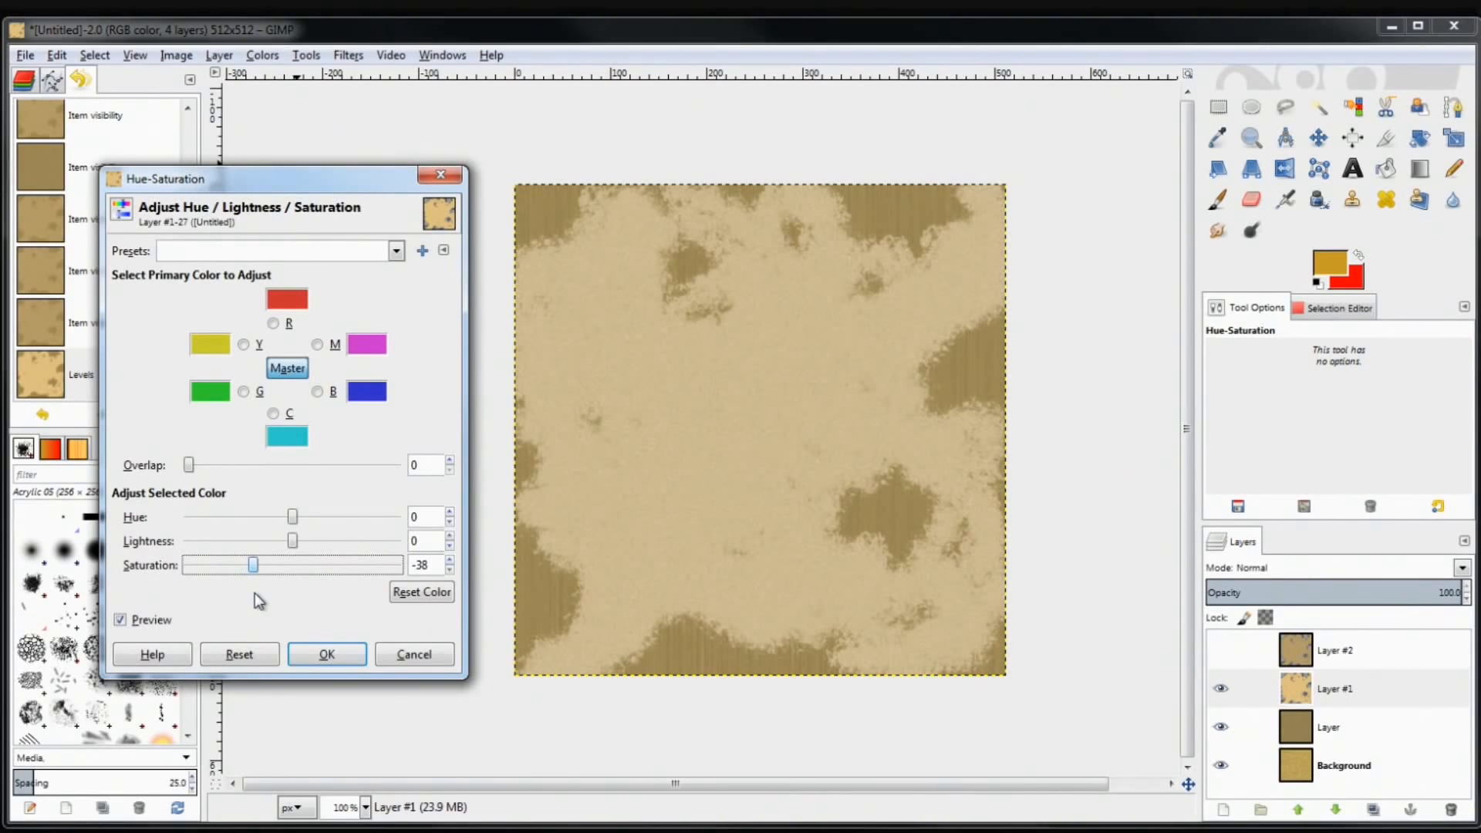
pyautogui.moveTo(294, 540); pyautogui.dragTo(318, 554)
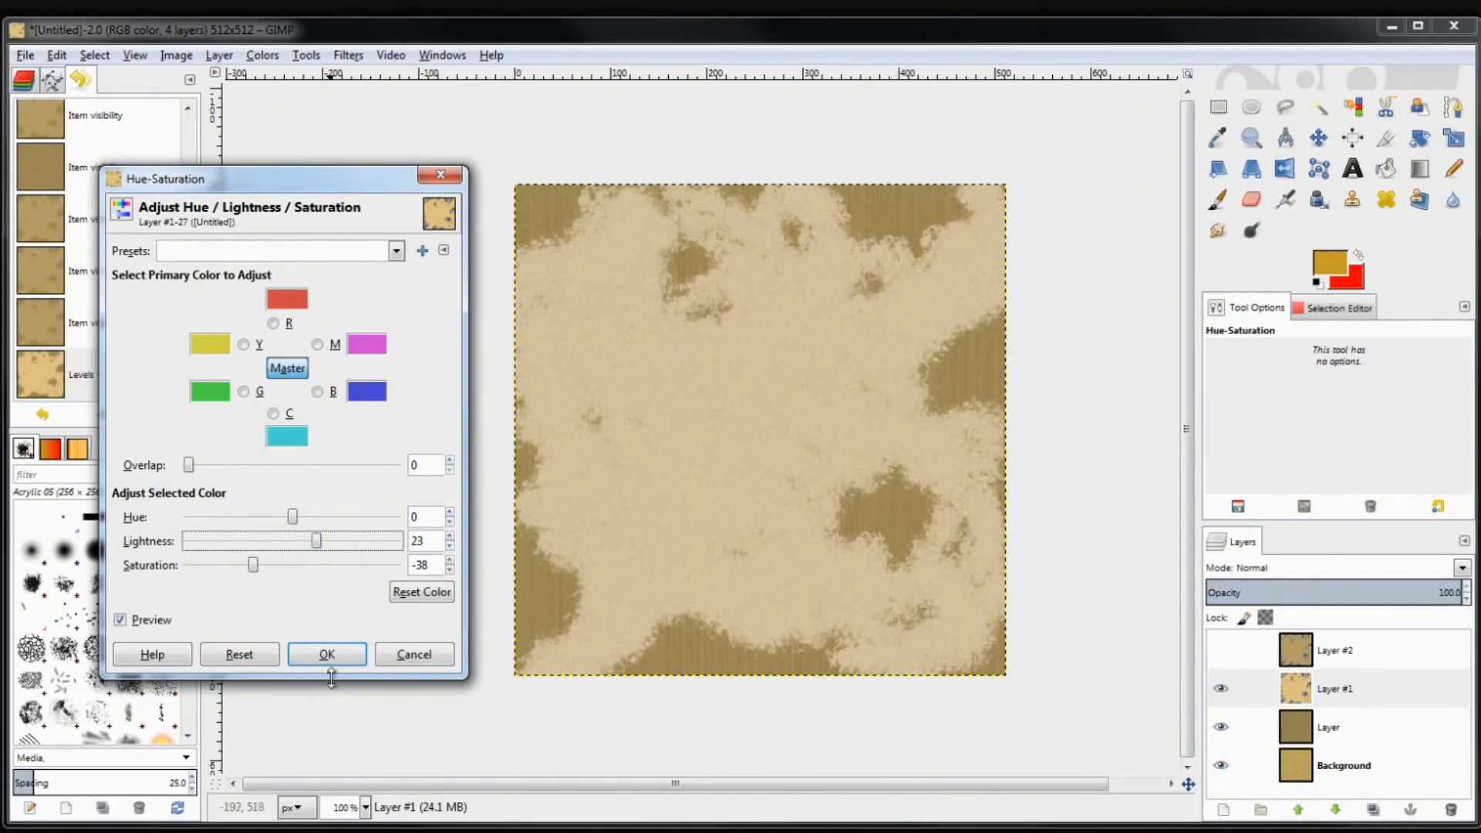
pyautogui.click(327, 654)
pyautogui.click(1222, 650)
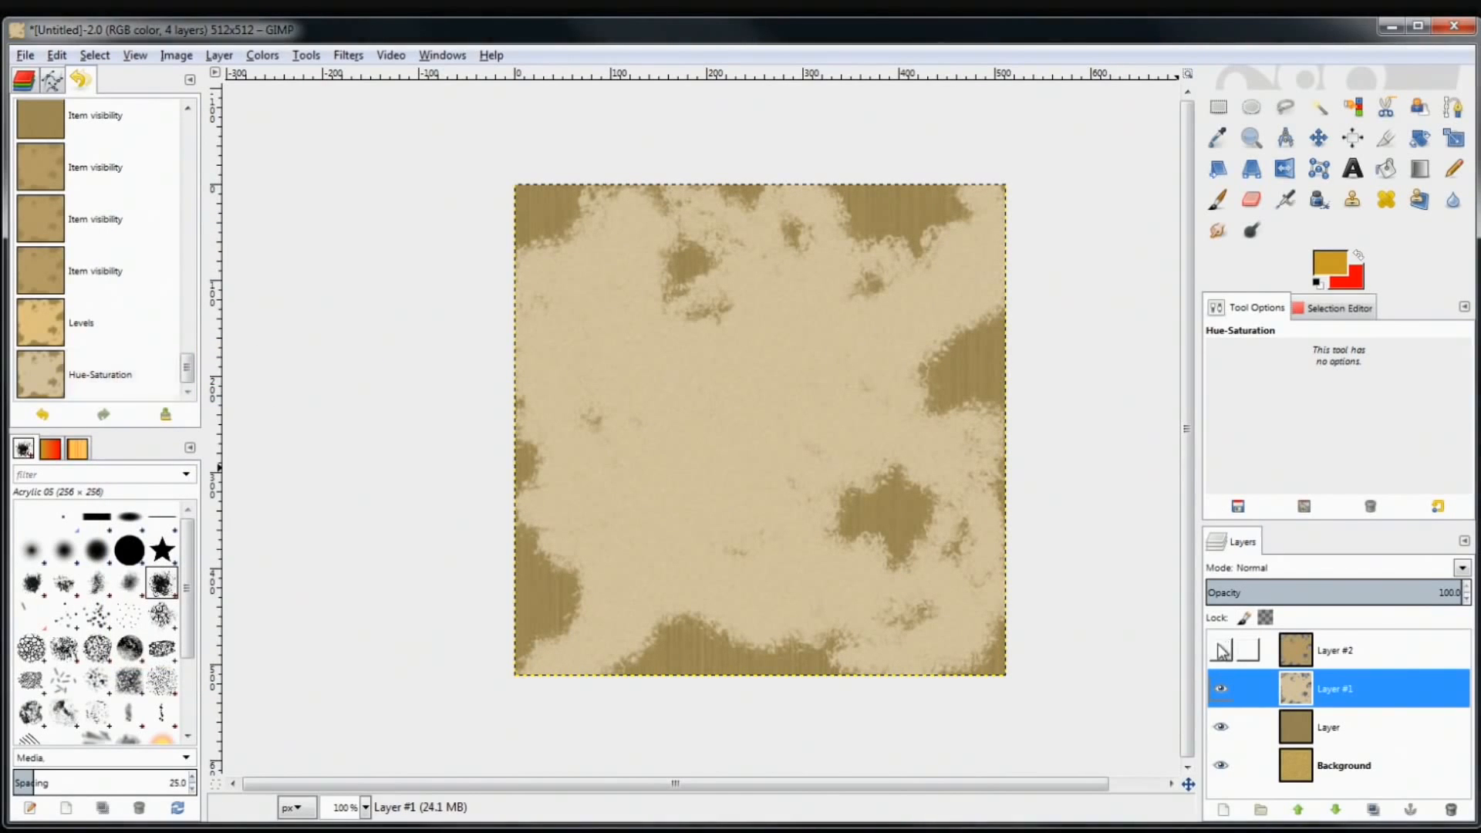
# Toggle Layer #1 and Layer #2 visibility to compare, ending with both layers shown
pyautogui.click(1222, 650)
pyautogui.click(1221, 689)
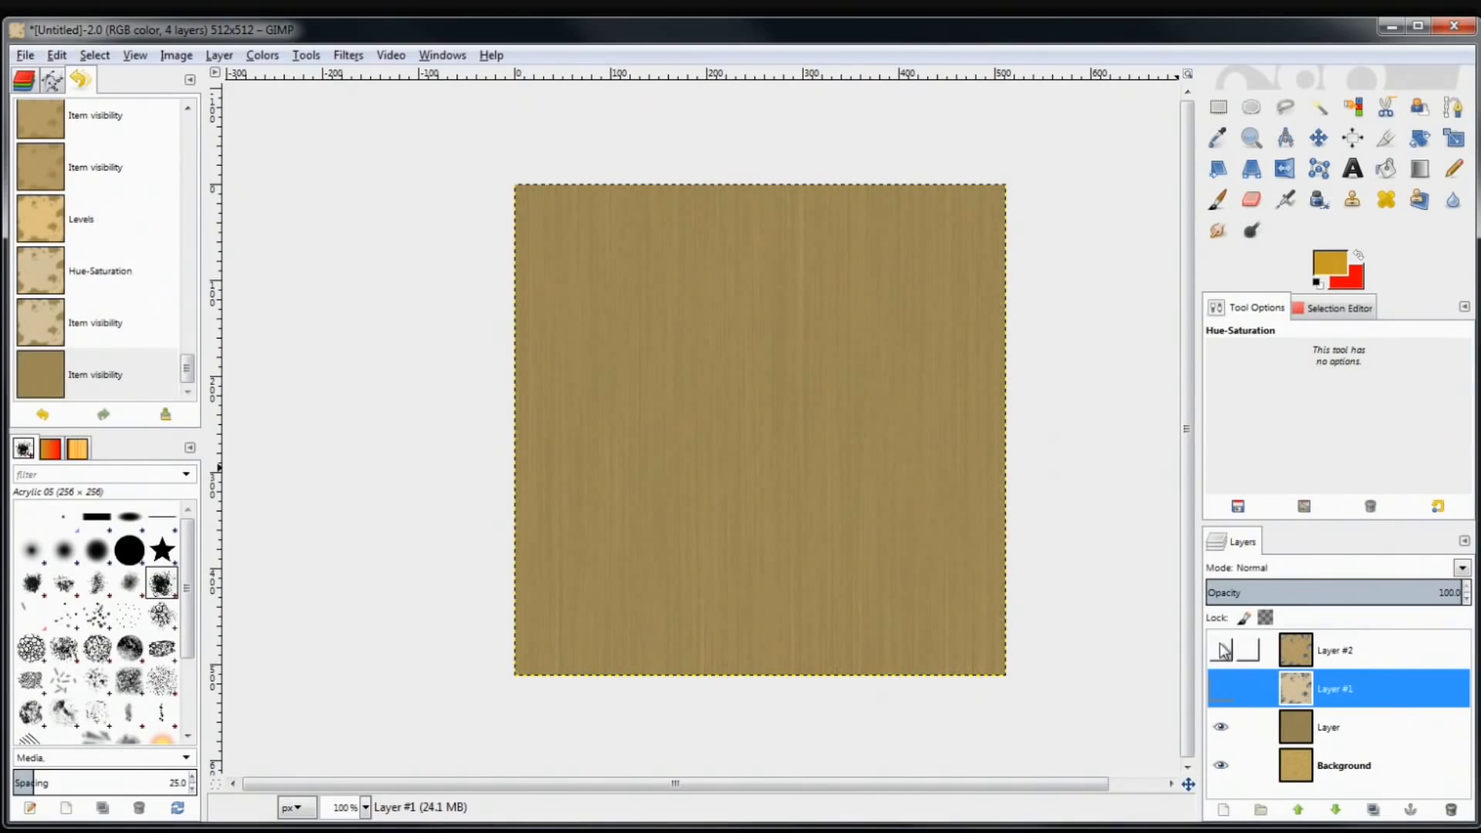
pyautogui.click(1222, 689)
pyautogui.click(1221, 651)
pyautogui.click(1221, 651)
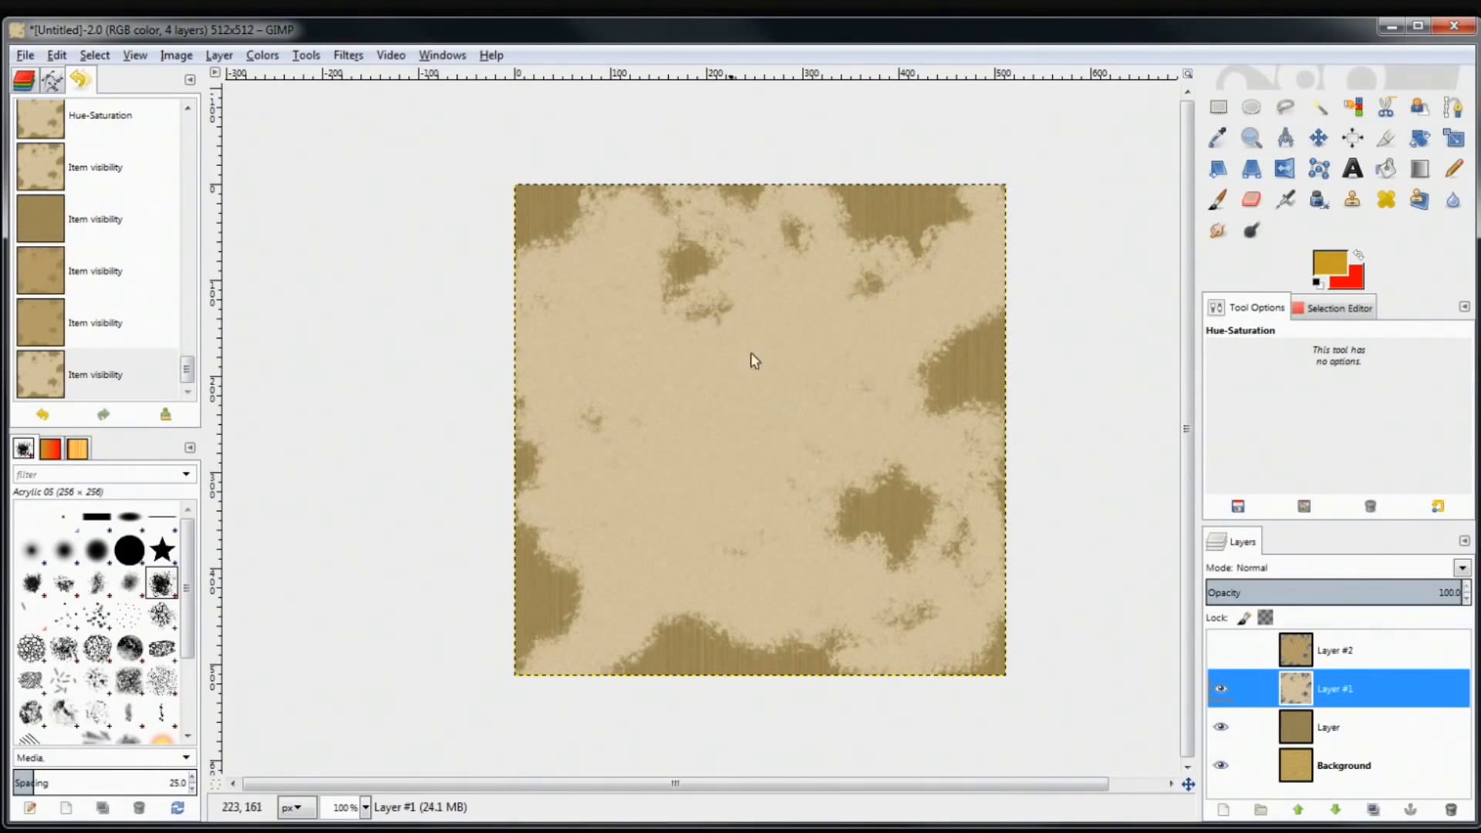
pyautogui.click(1221, 682)
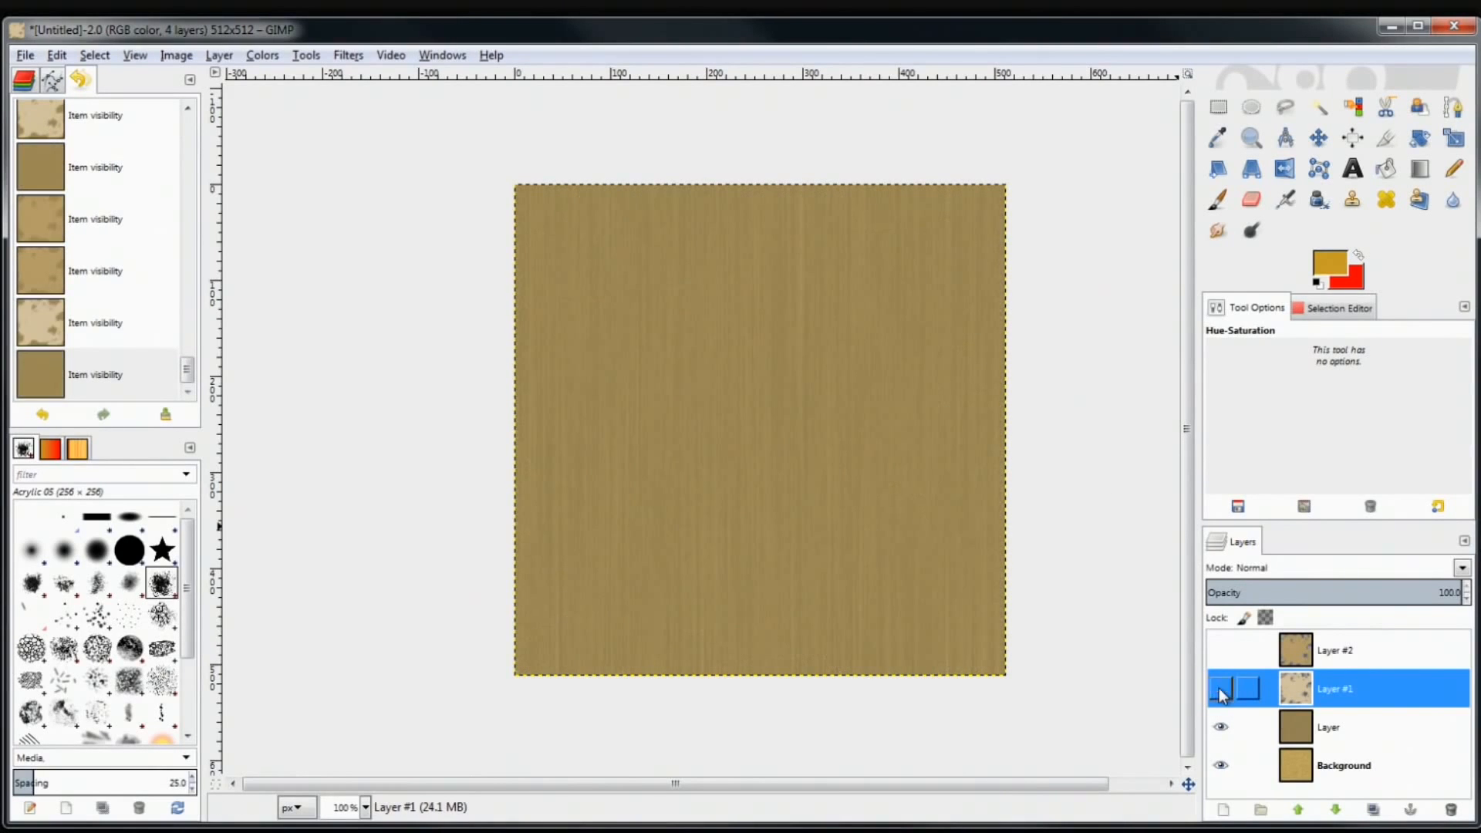
pyautogui.click(1223, 650)
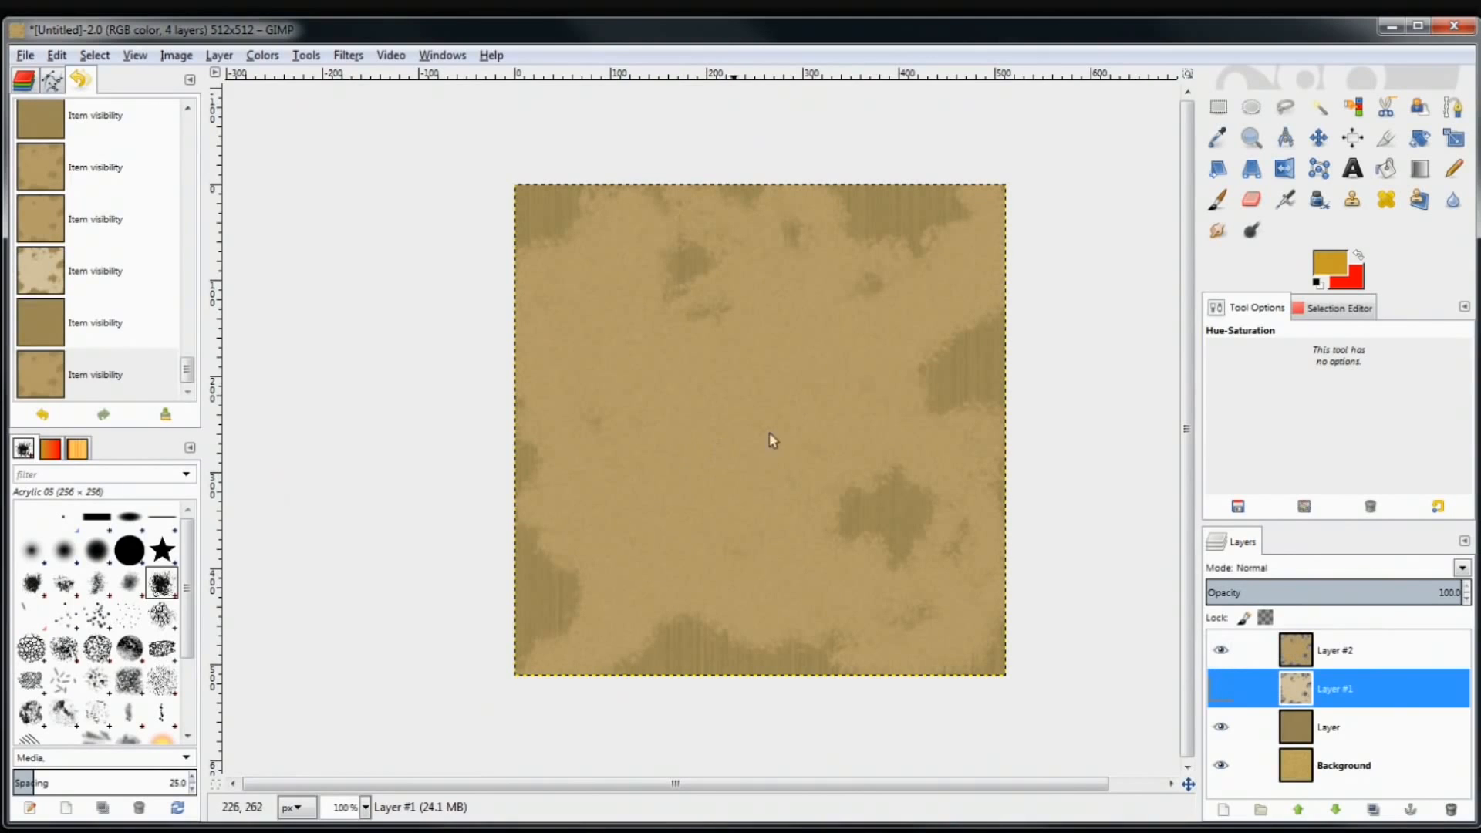
pyautogui.click(1222, 650)
pyautogui.click(1221, 682)
pyautogui.click(1221, 650)
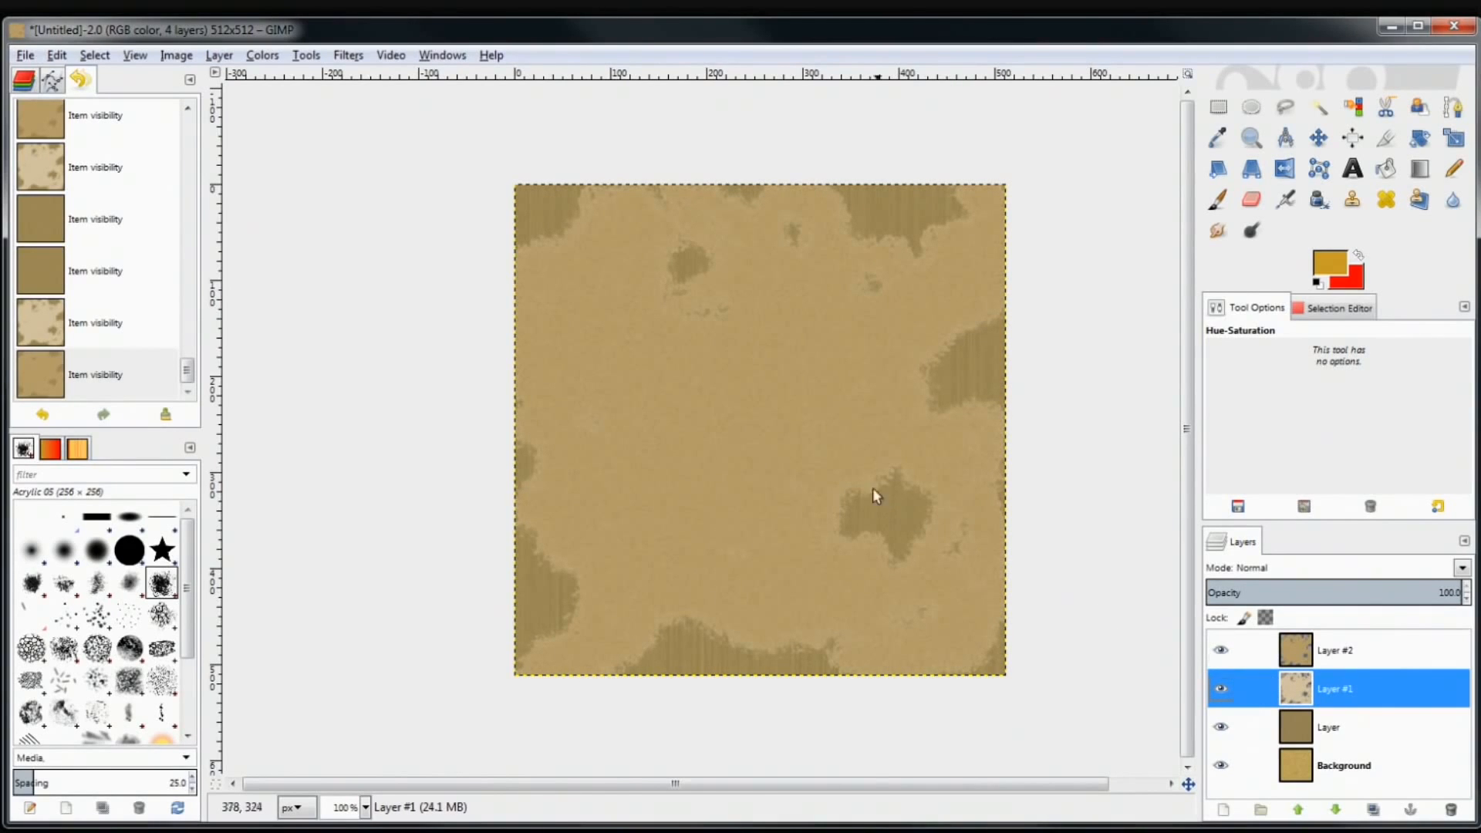
# Flick Layer #2 on and off while it is active, then make Layer #1 active
pyautogui.click(1304, 645)
pyautogui.click(1230, 652)
pyautogui.click(1230, 652)
pyautogui.click(1230, 652)
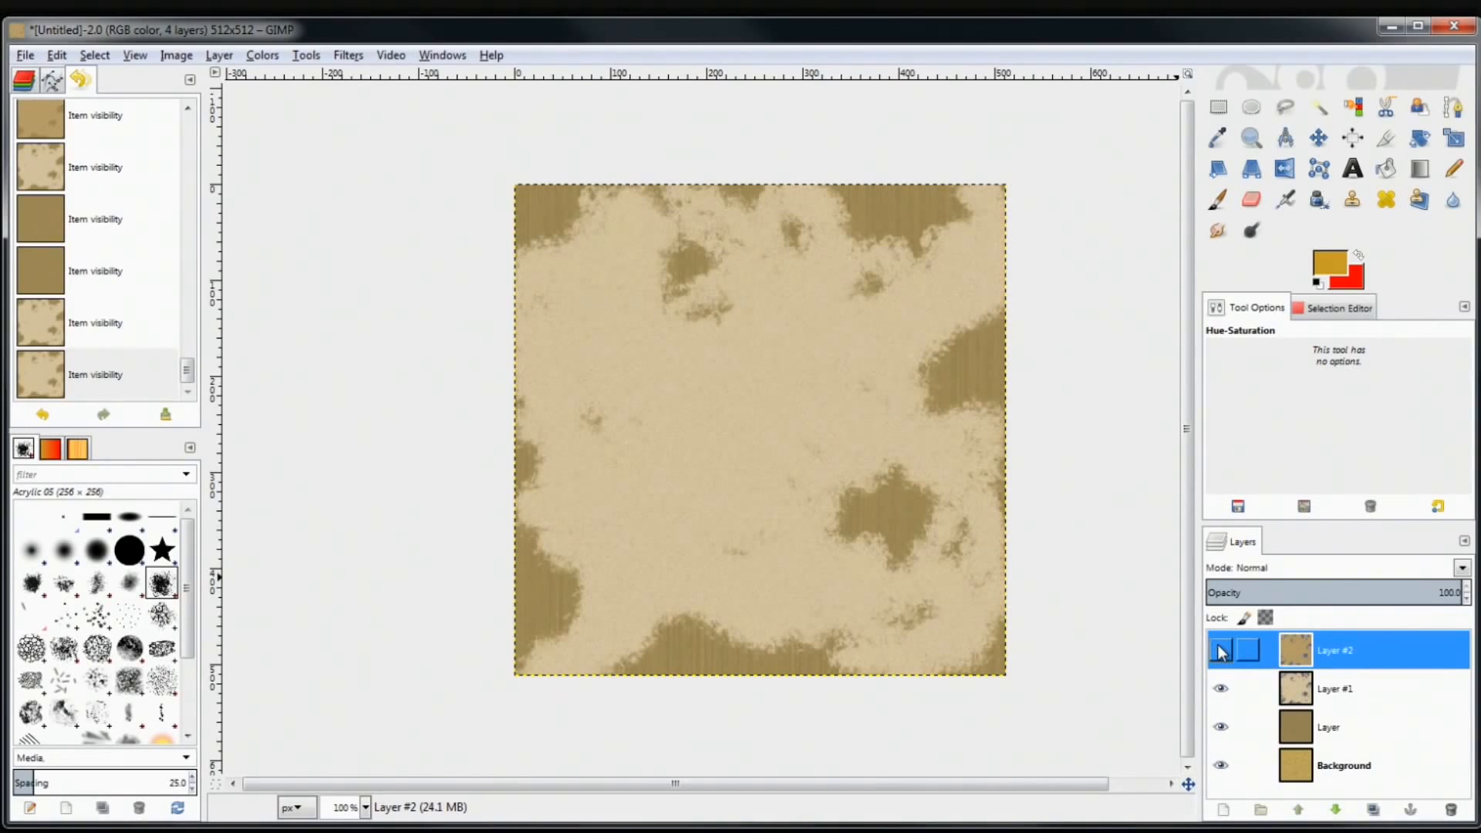
pyautogui.click(1223, 652)
pyautogui.click(1223, 652)
pyautogui.click(1223, 652)
pyautogui.click(1223, 651)
pyautogui.click(1223, 651)
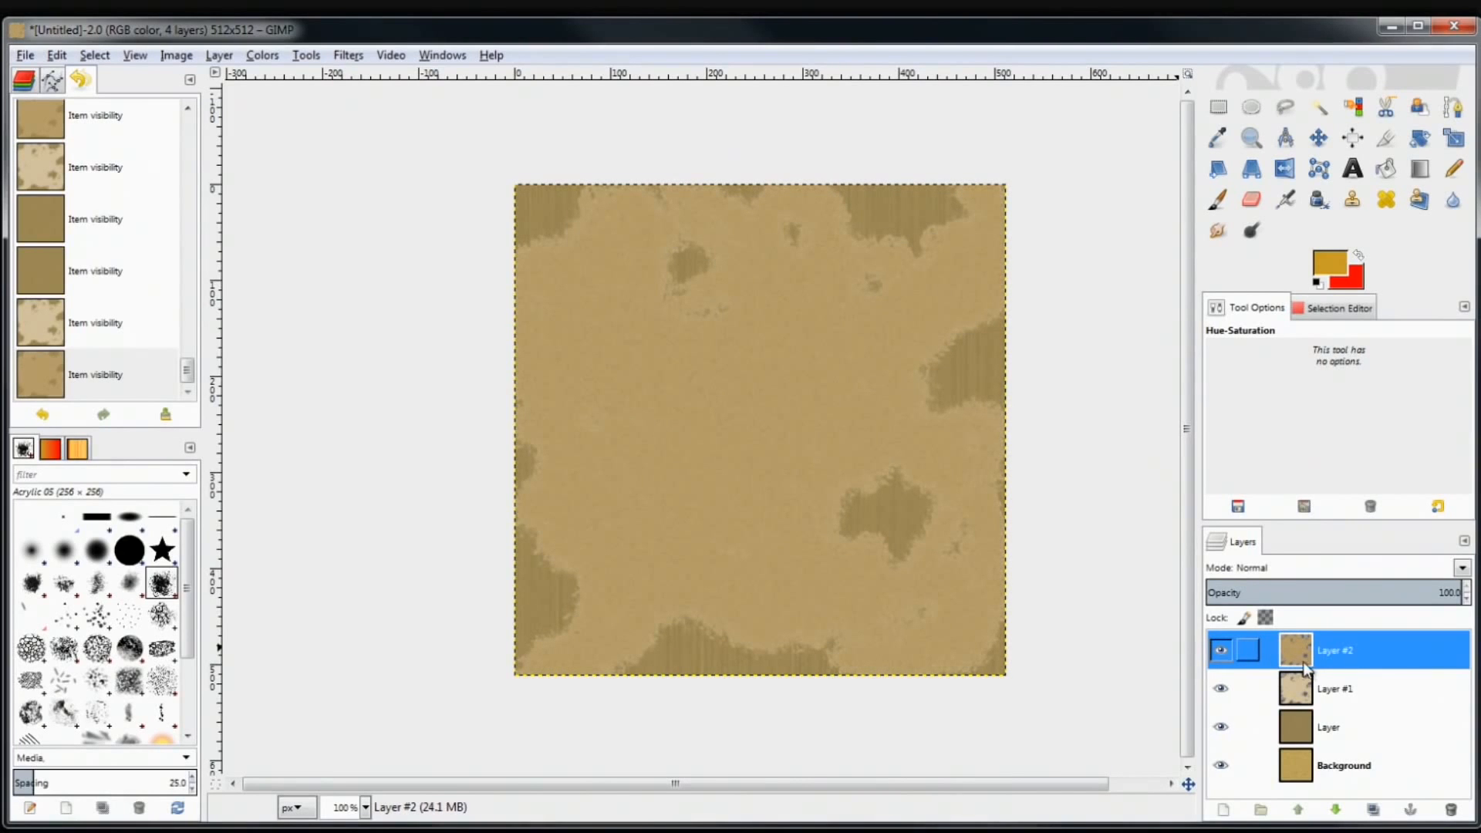
pyautogui.click(1296, 689)
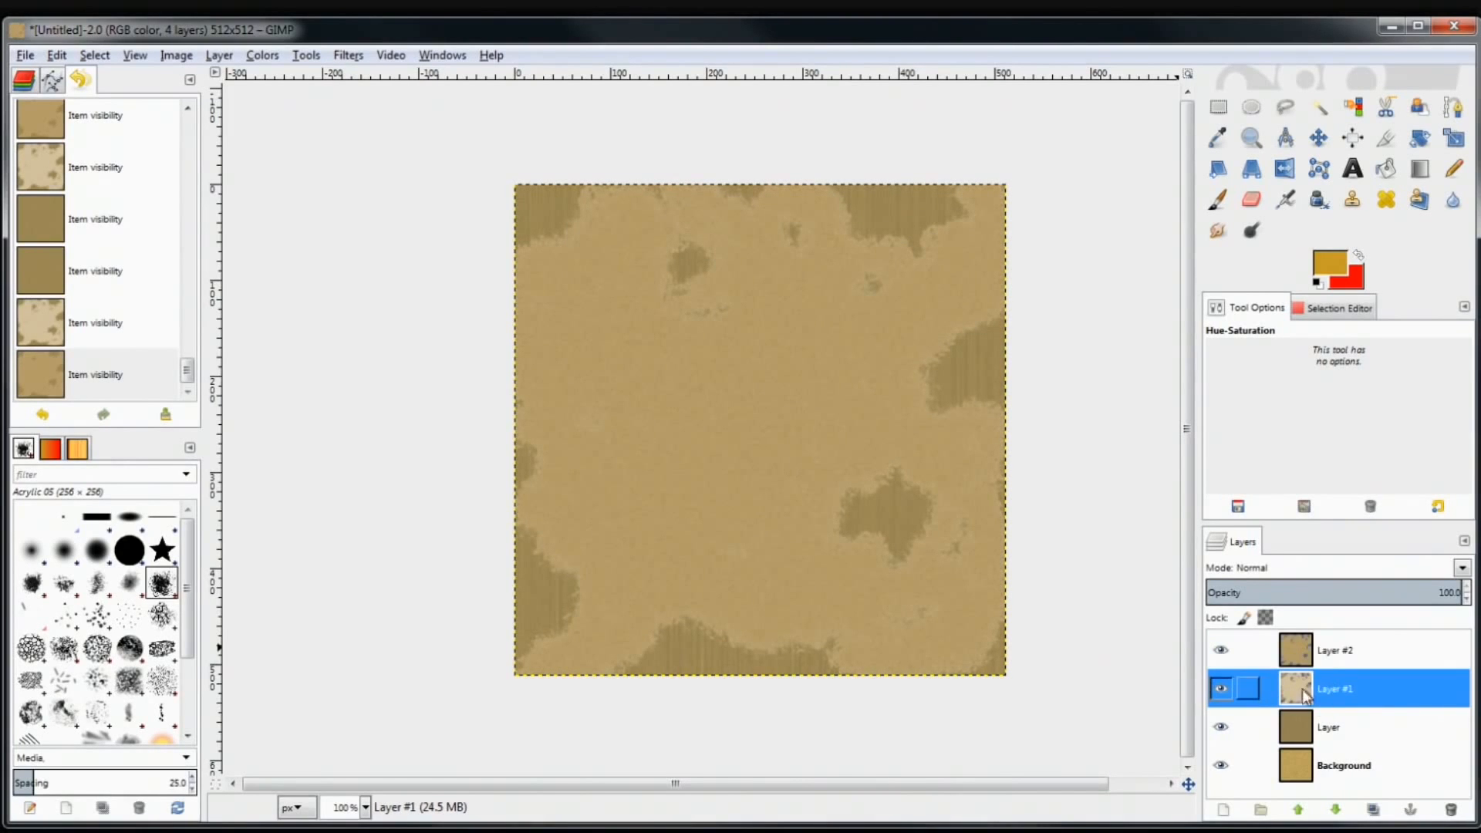
pyautogui.click(1318, 650)
pyautogui.click(1290, 694)
# Scale Layer #1 up to 554 × 549 pixels by dragging its corner handles
pyautogui.click(1452, 140)
pyautogui.click(791, 448)
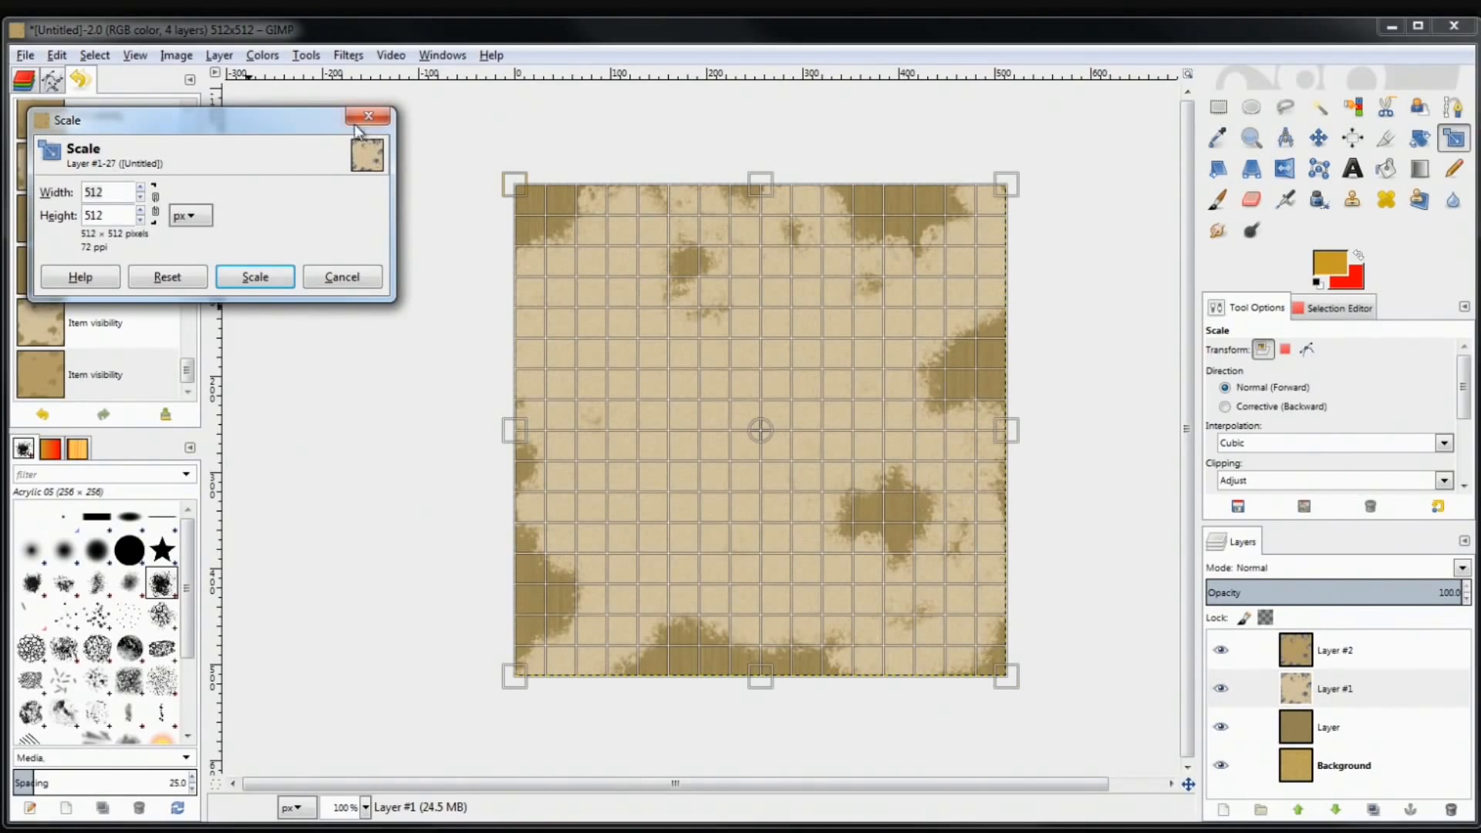
pyautogui.moveTo(276, 122); pyautogui.dragTo(313, 135)
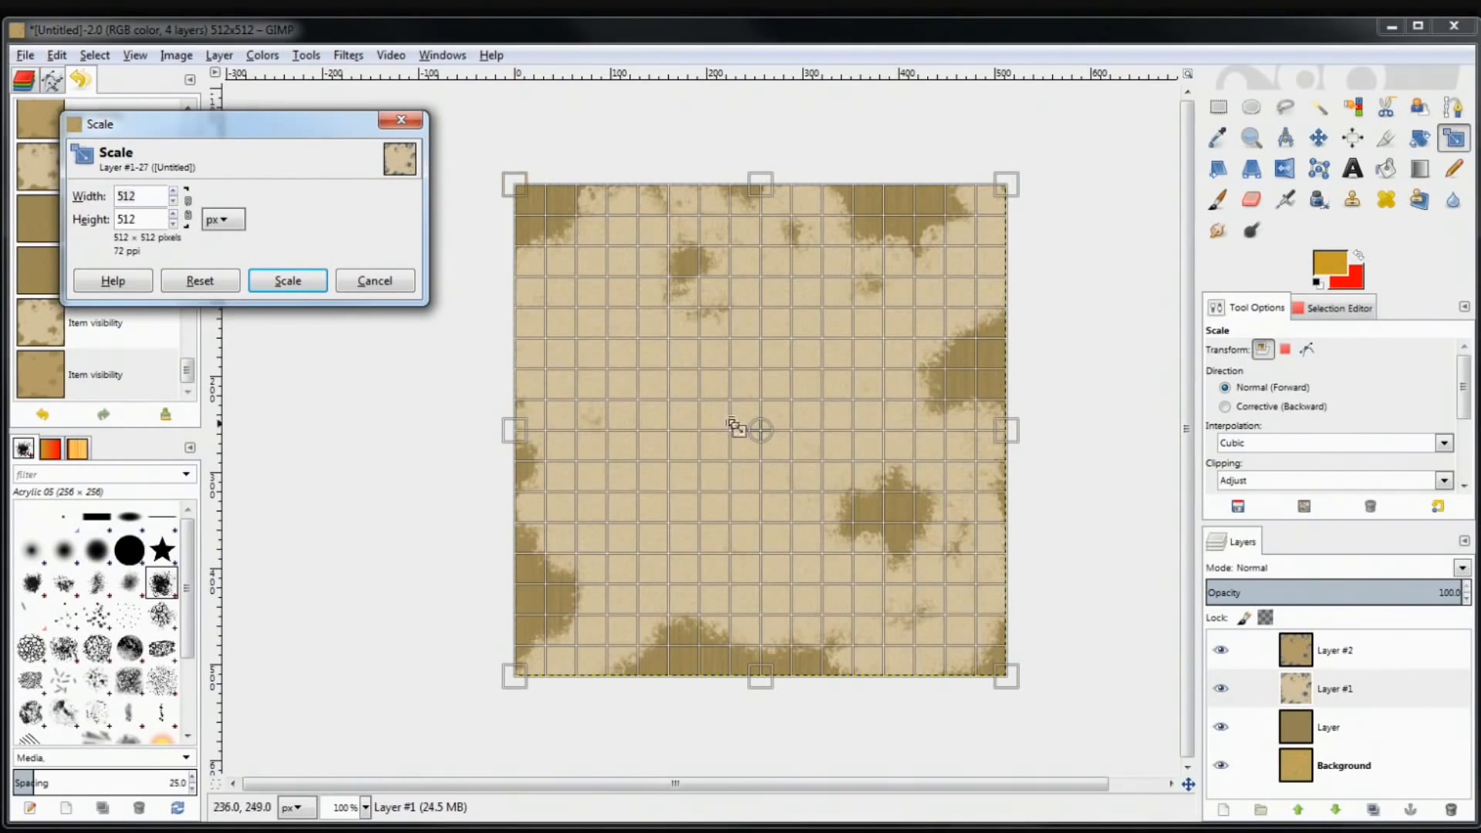
pyautogui.moveTo(880, 579); pyautogui.dragTo(896, 595)
pyautogui.moveTo(698, 364); pyautogui.dragTo(675, 346)
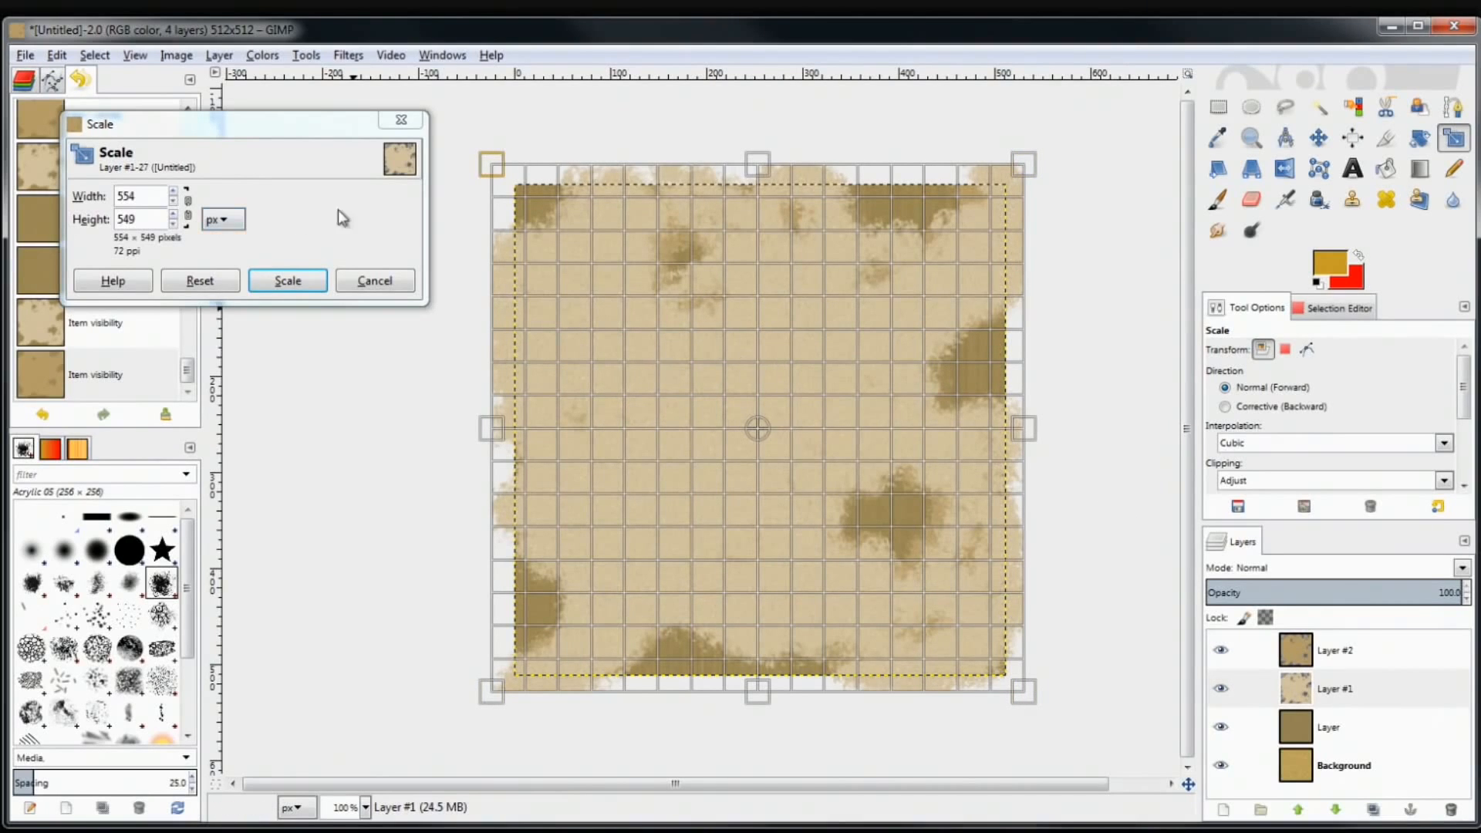
pyautogui.moveTo(210, 132); pyautogui.dragTo(241, 179)
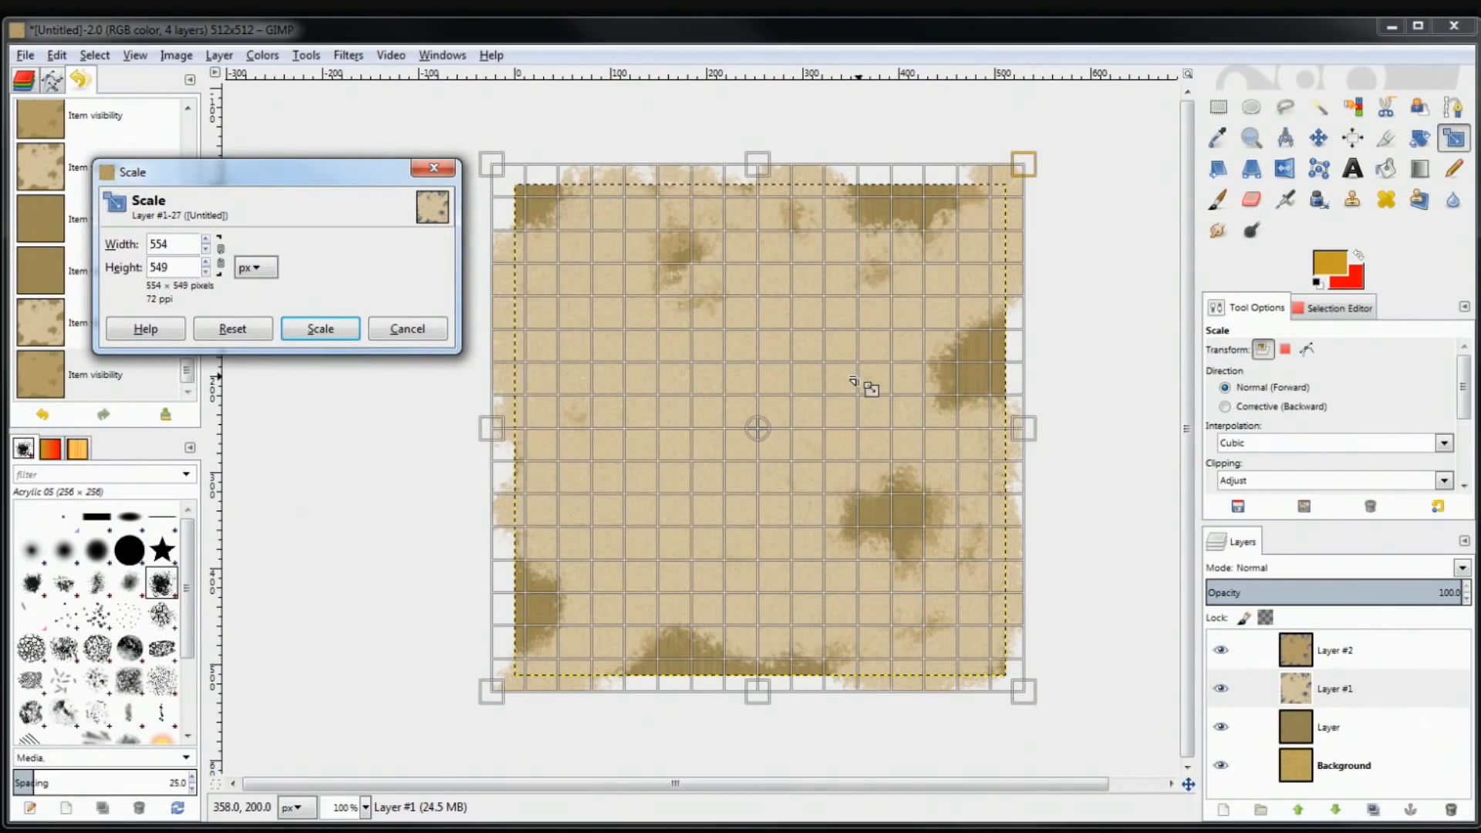
pyautogui.click(320, 328)
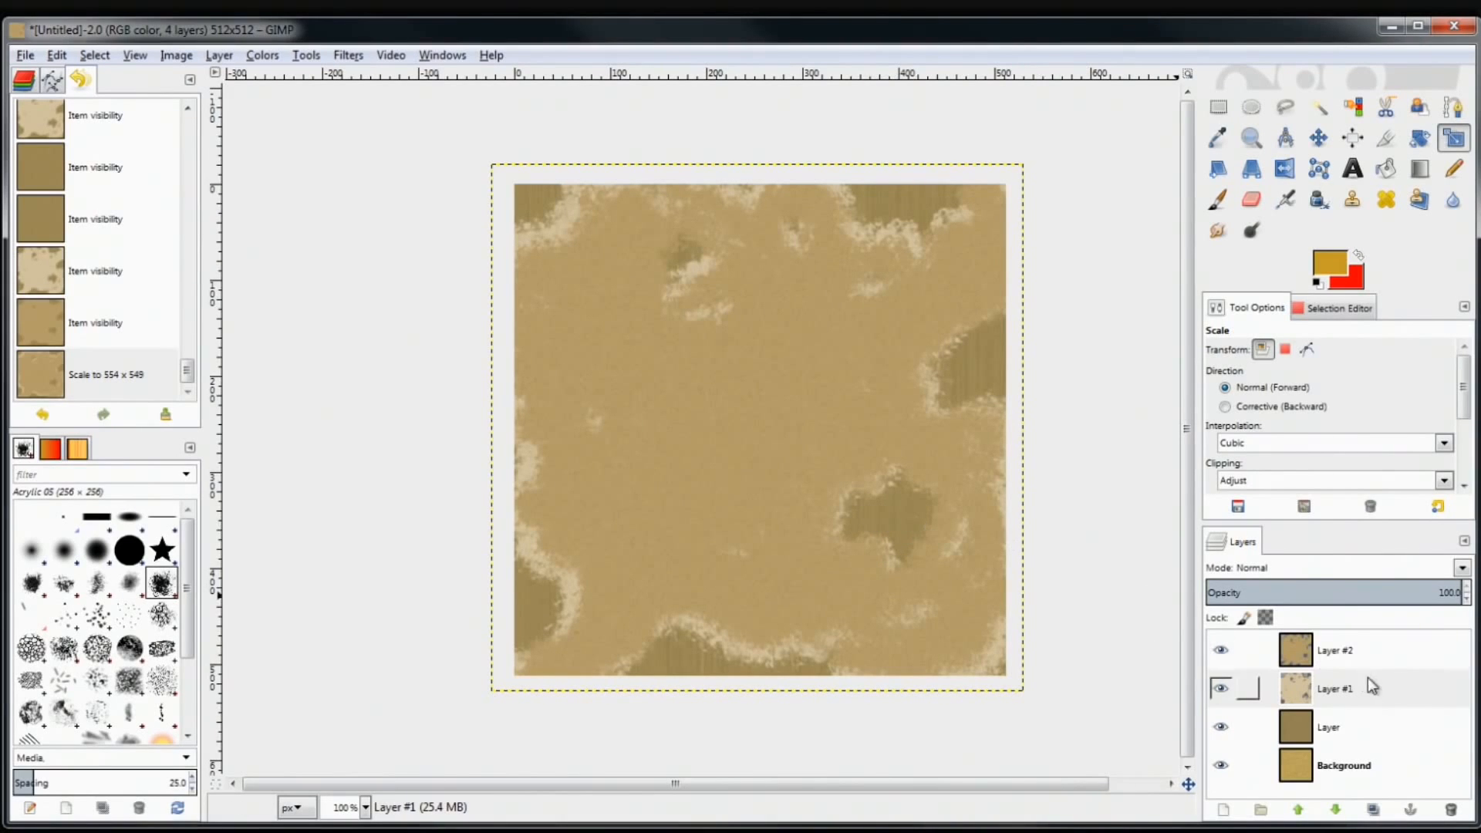
# Make the layer named Layer active and toggle its visibility to compare the patches
pyautogui.click(1267, 730)
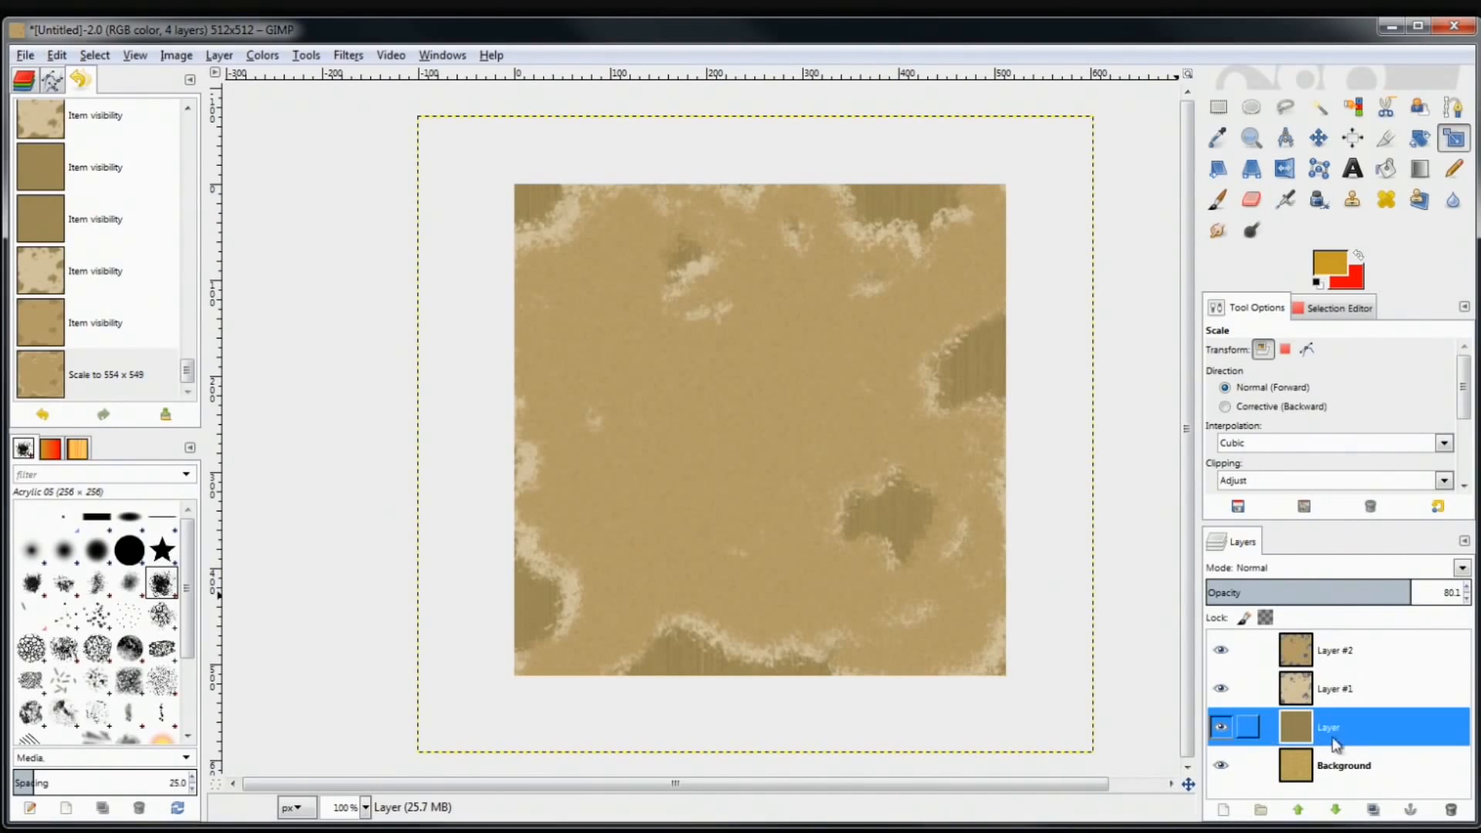
pyautogui.click(1220, 733)
pyautogui.click(1220, 733)
pyautogui.click(1219, 733)
pyautogui.click(1220, 733)
pyautogui.click(1219, 730)
pyautogui.click(1219, 729)
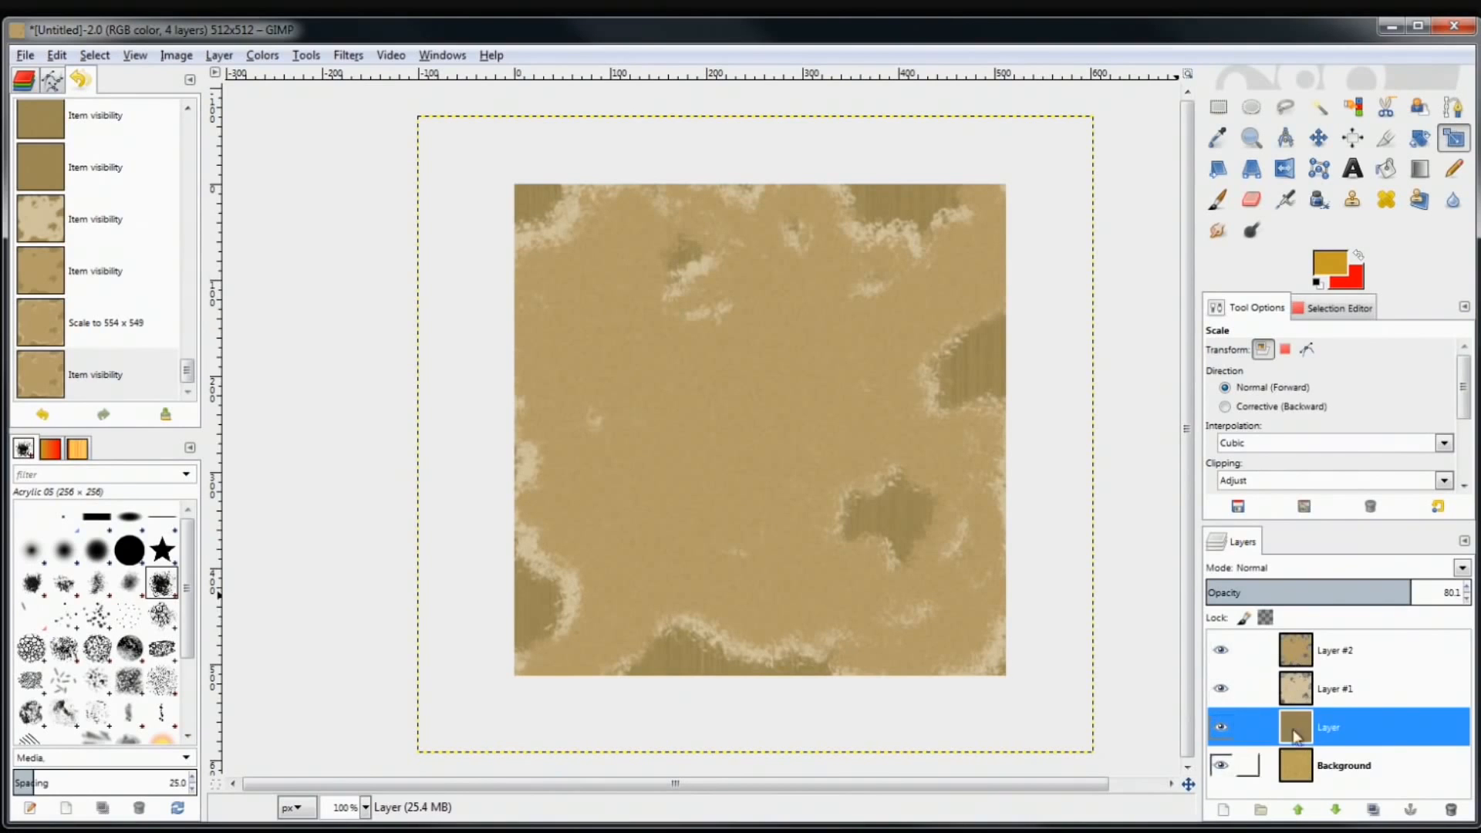
# Flicker Layer's visibility repeatedly to compare, then bring up the Colors menu
pyautogui.click(1219, 727)
pyautogui.click(1219, 727)
pyautogui.click(1219, 727)
pyautogui.click(1219, 727)
pyautogui.click(1217, 728)
pyautogui.click(1218, 727)
pyautogui.click(1218, 728)
pyautogui.click(1218, 727)
pyautogui.click(1219, 728)
pyautogui.click(1219, 729)
pyautogui.click(1219, 729)
pyautogui.click(1219, 729)
pyautogui.click(1219, 729)
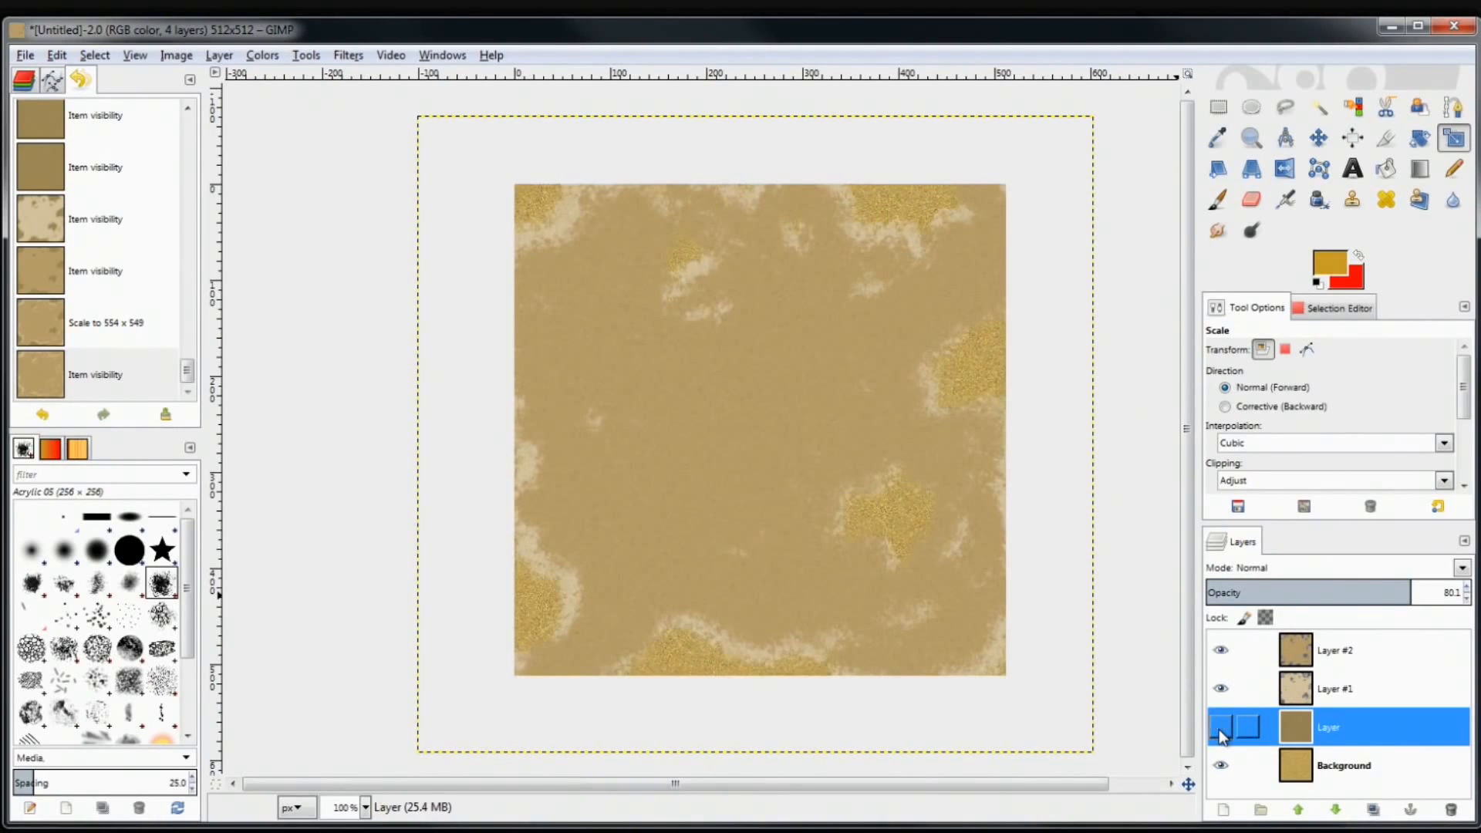
pyautogui.click(1219, 729)
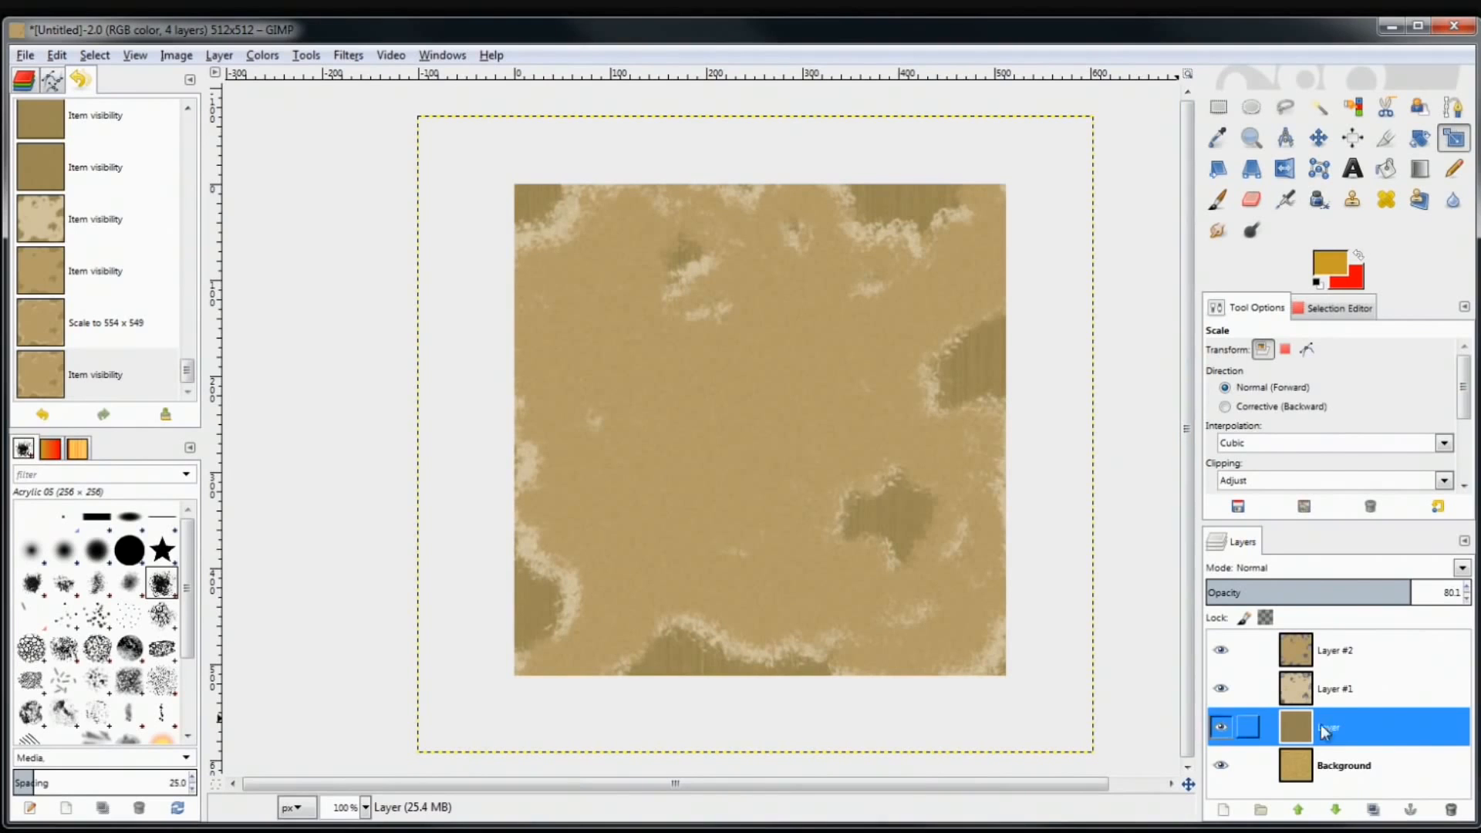
pyautogui.click(1220, 728)
pyautogui.click(1219, 728)
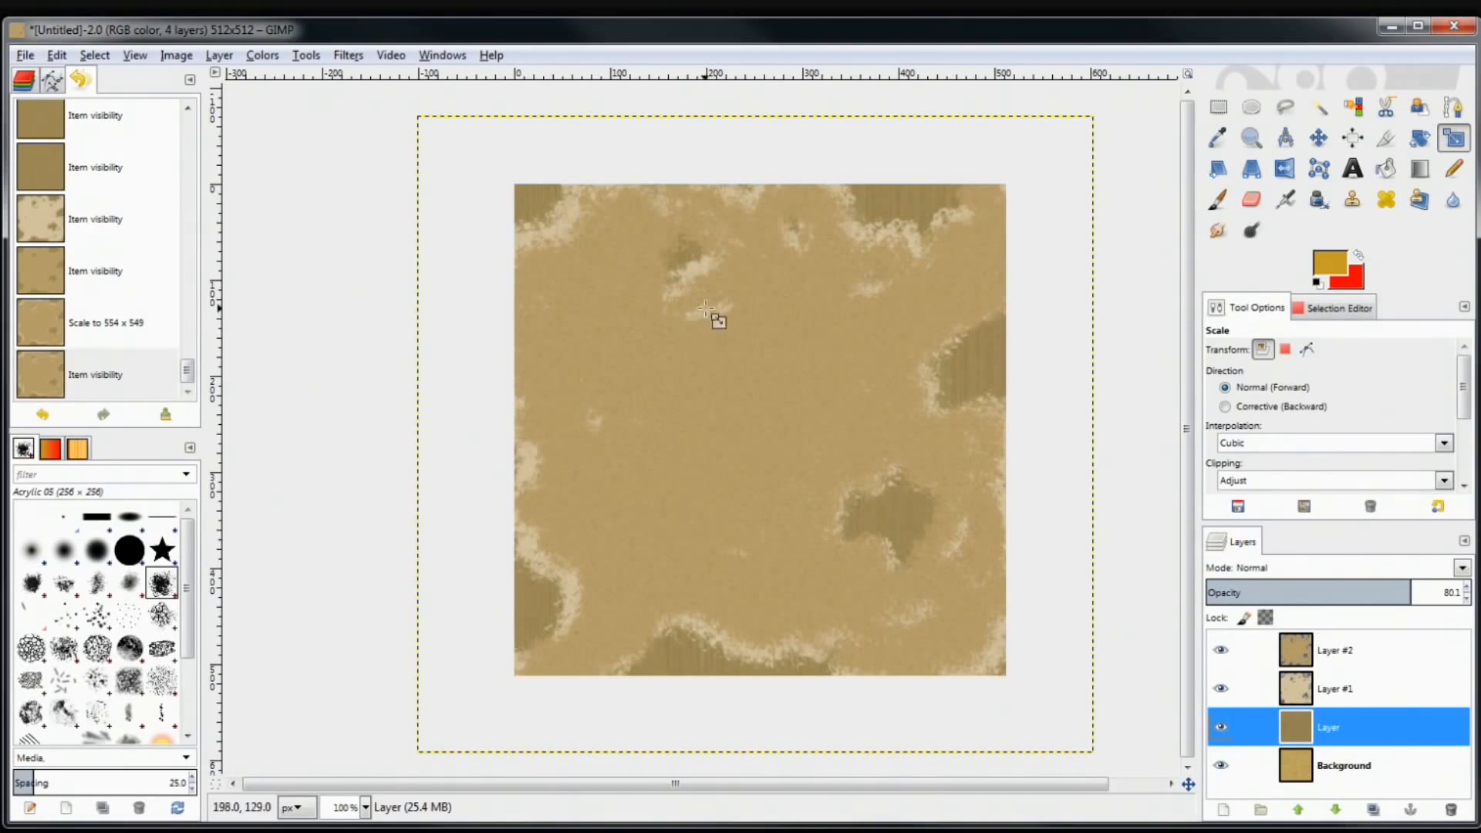
pyautogui.click(260, 56)
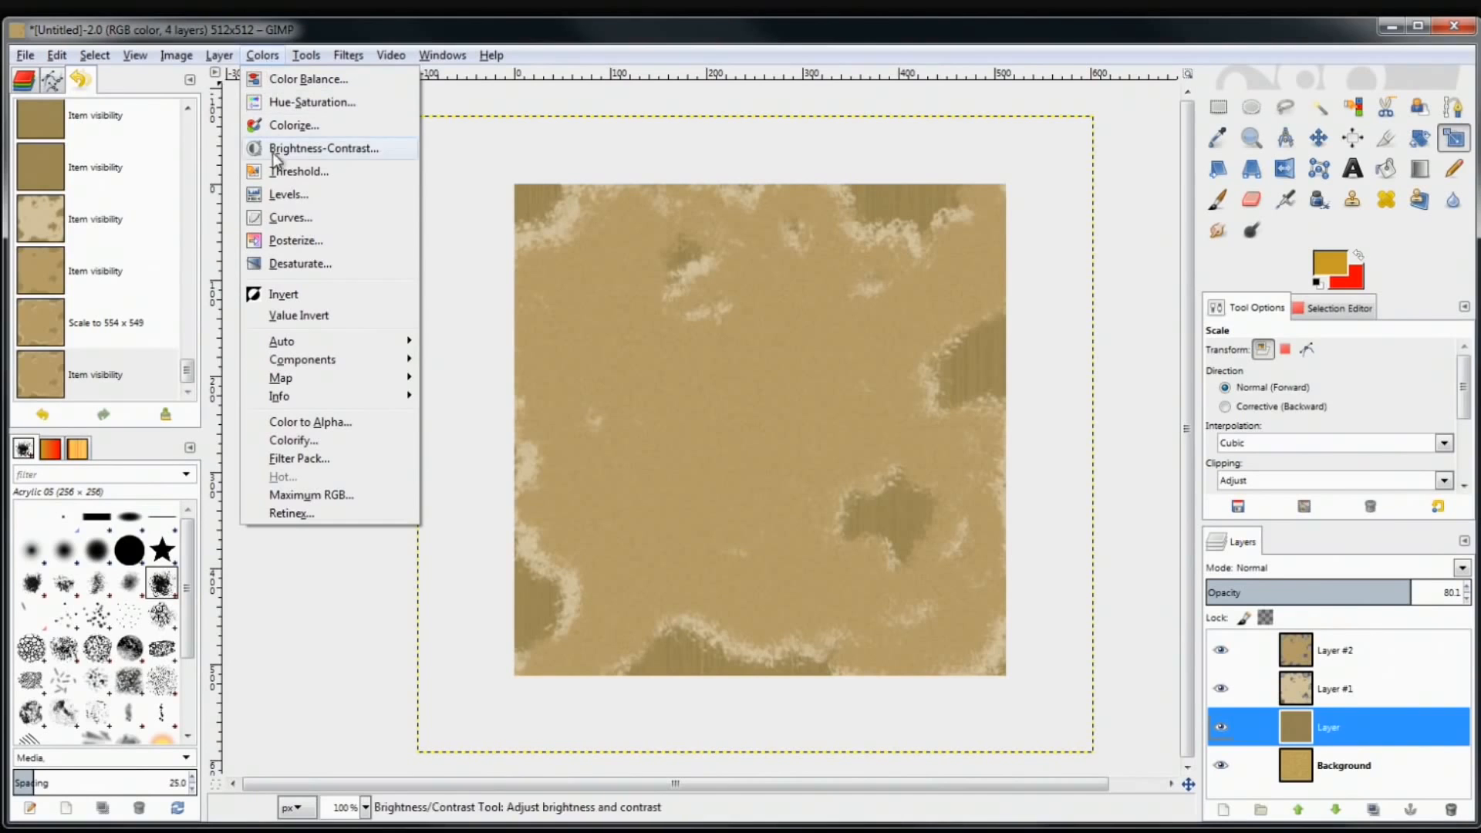
# Apply Levels to Layer with input values 132, 1.45 and 171
pyautogui.click(286, 194)
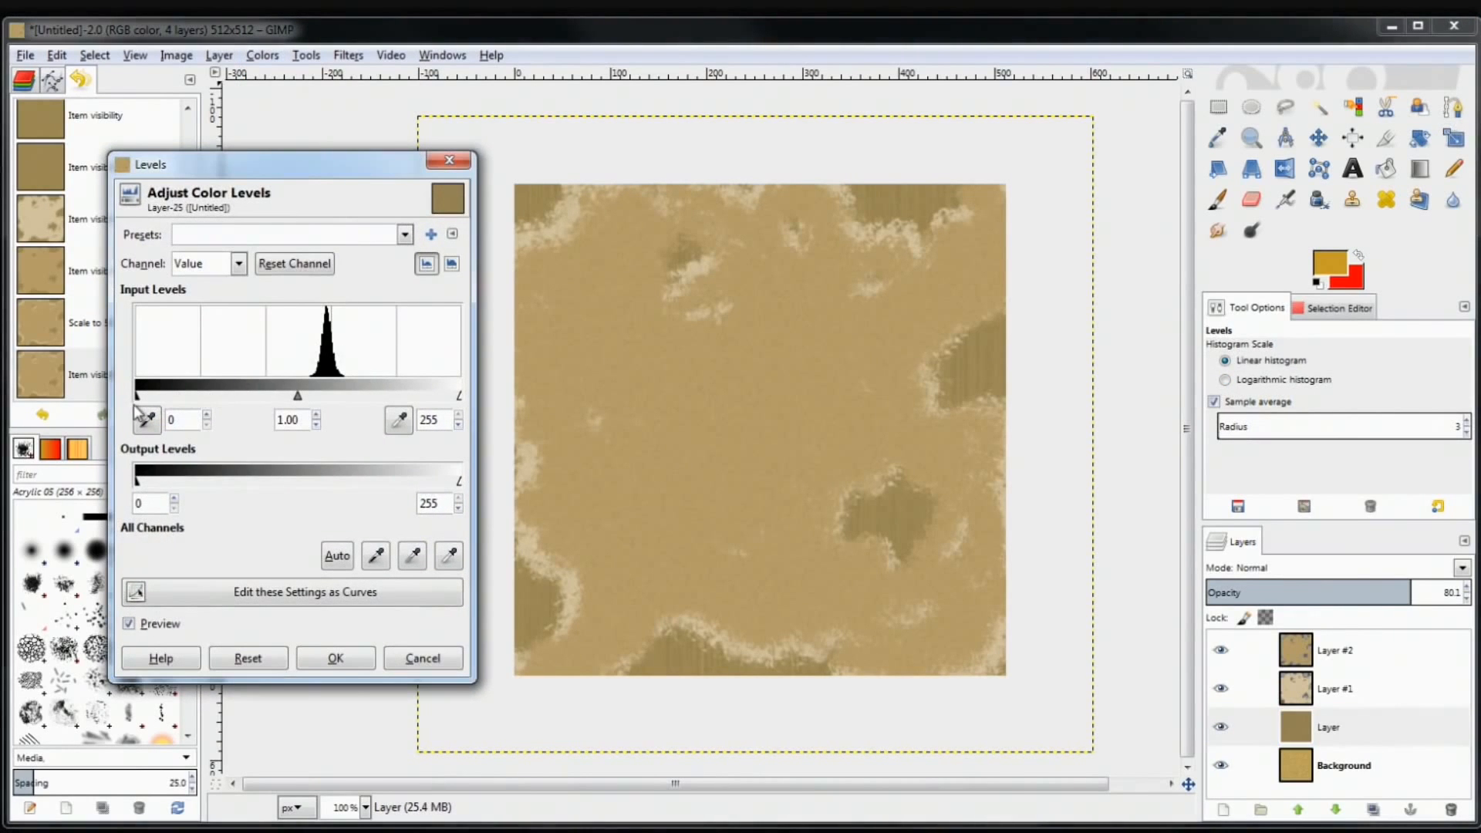
pyautogui.moveTo(139, 398); pyautogui.dragTo(251, 411)
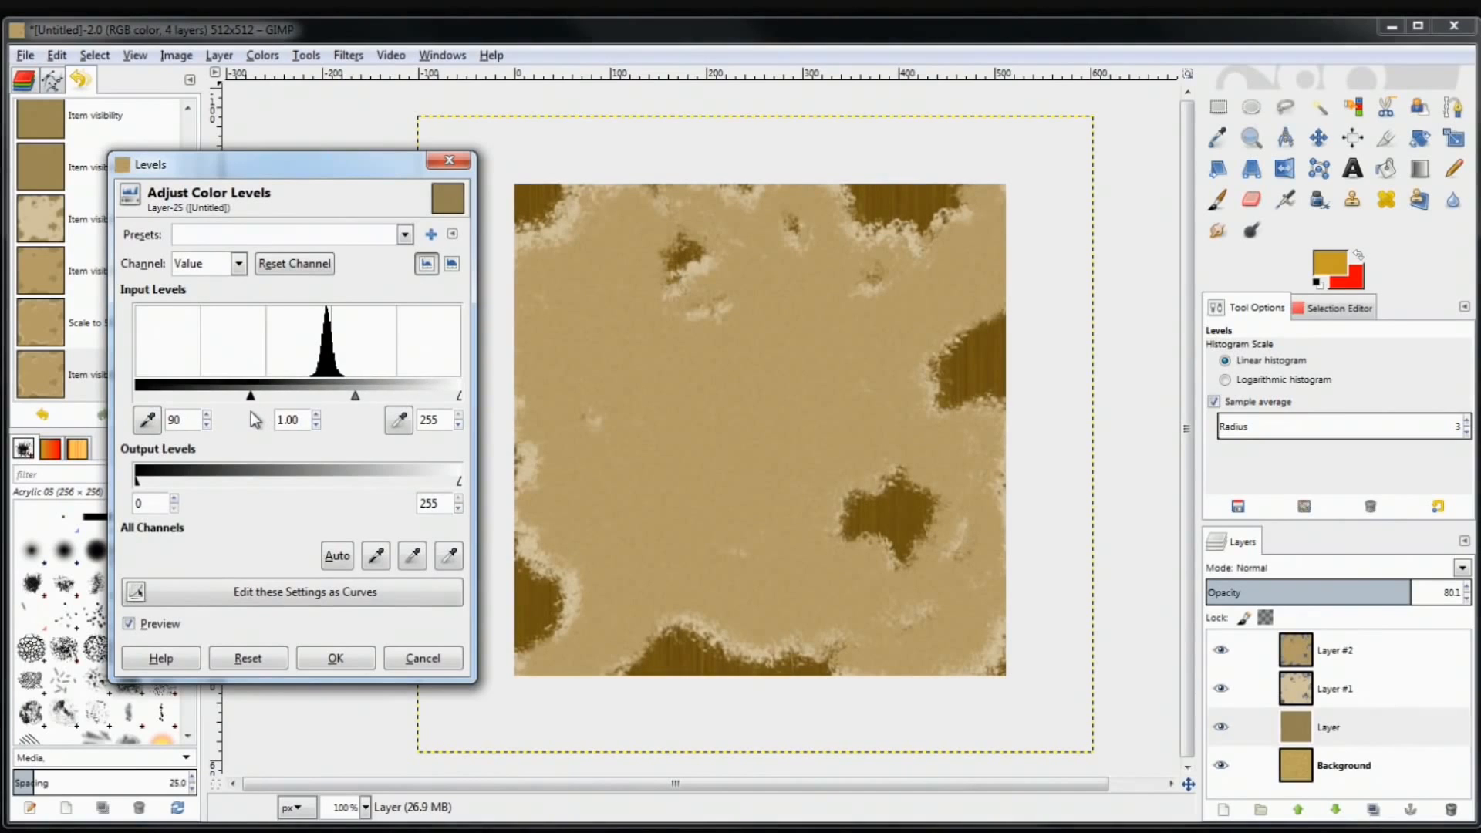
pyautogui.moveTo(460, 398); pyautogui.dragTo(372, 408)
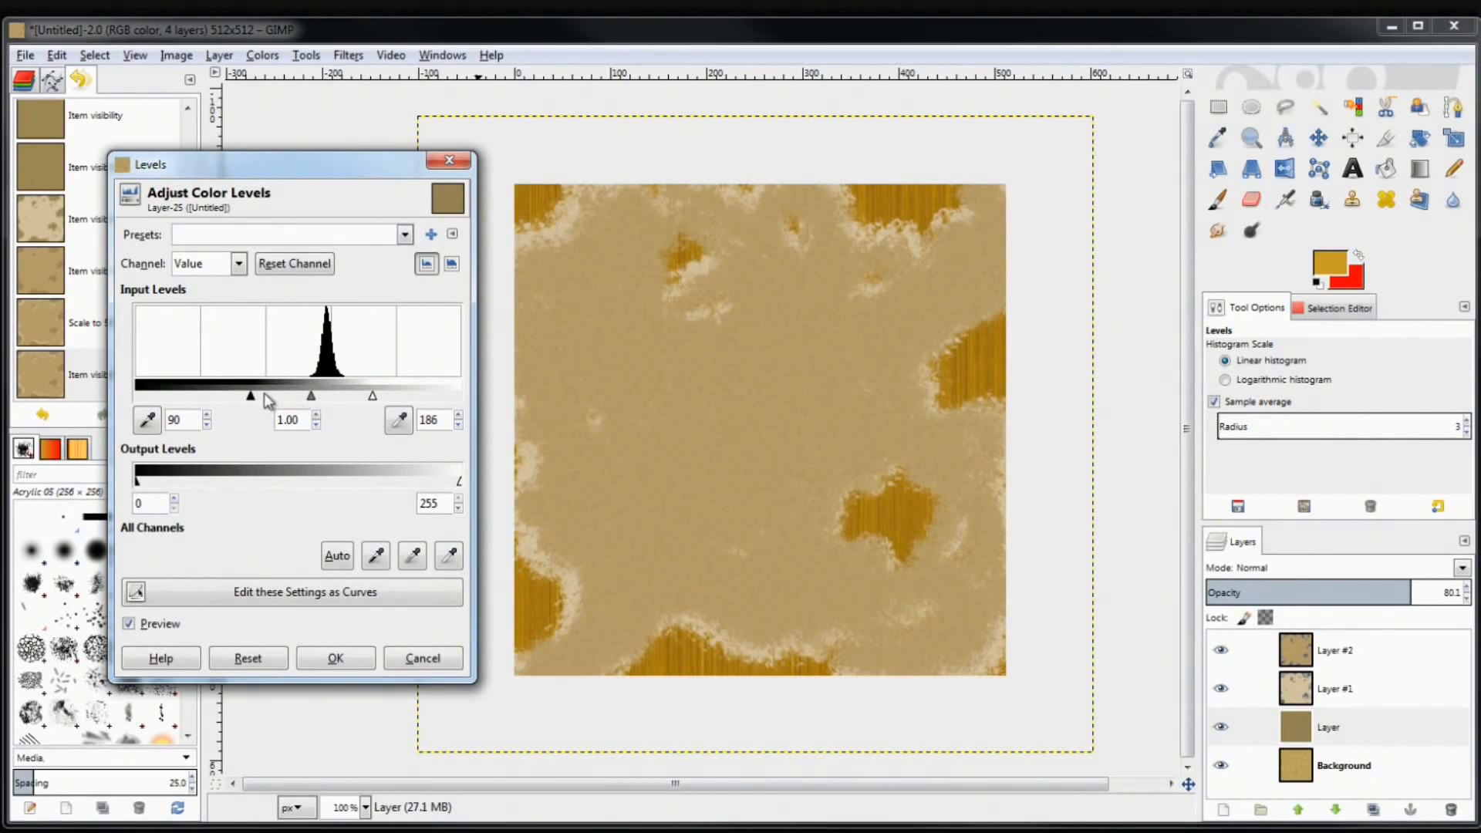
pyautogui.moveTo(252, 397); pyautogui.dragTo(357, 400)
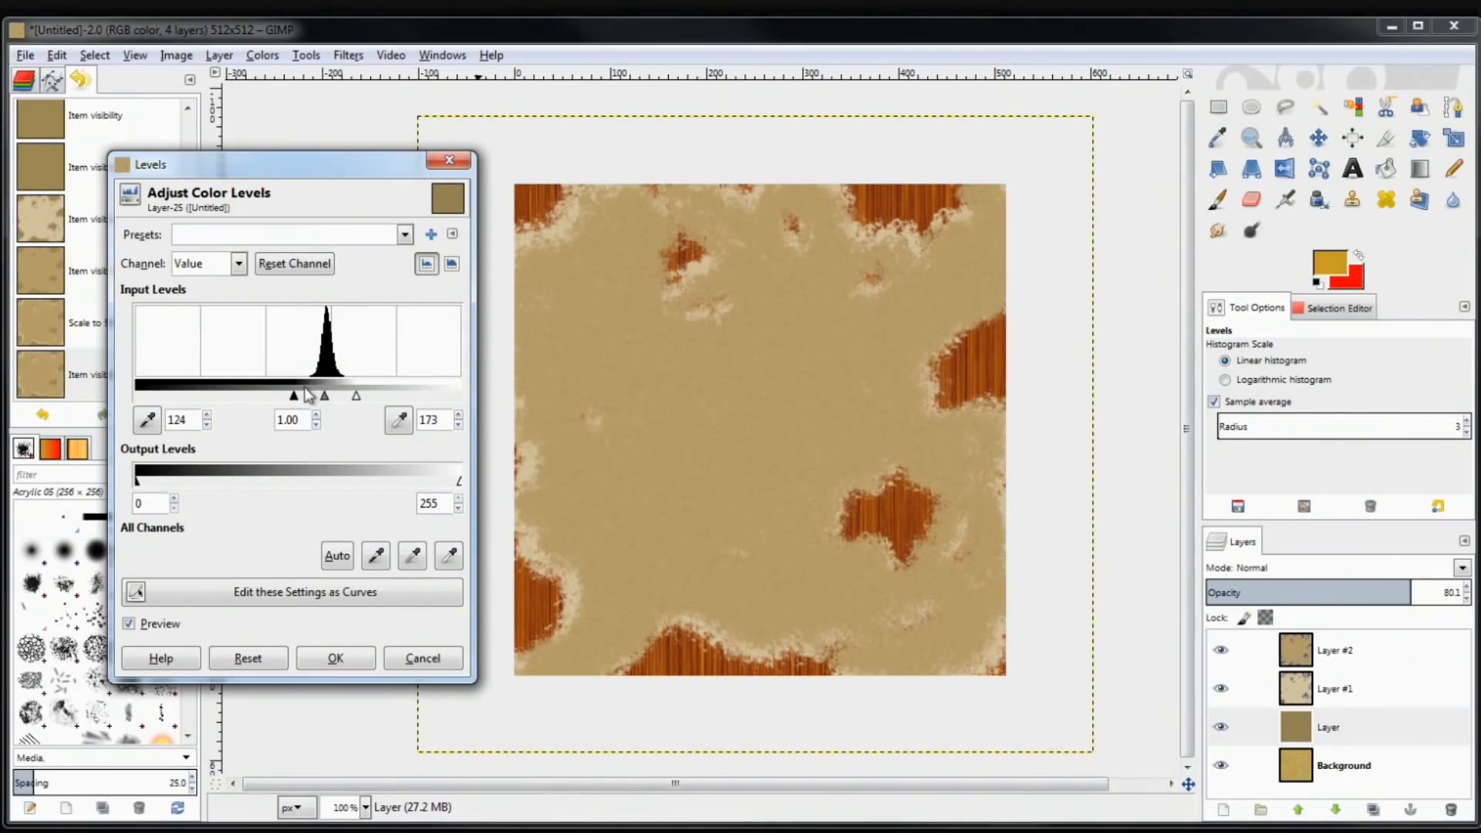
pyautogui.moveTo(298, 402); pyautogui.dragTo(354, 396)
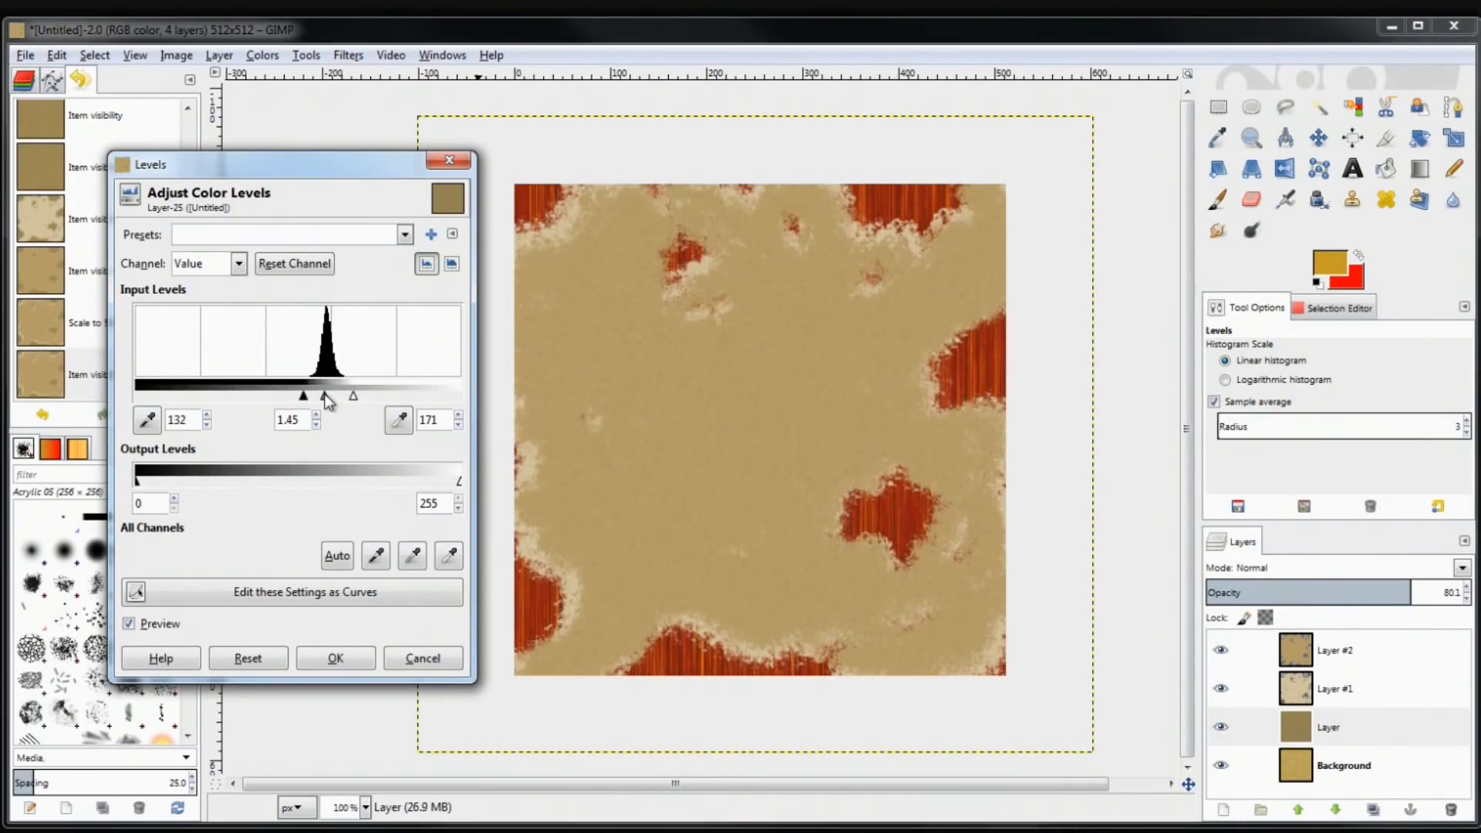
pyautogui.moveTo(324, 393); pyautogui.dragTo(324, 395)
pyautogui.click(333, 658)
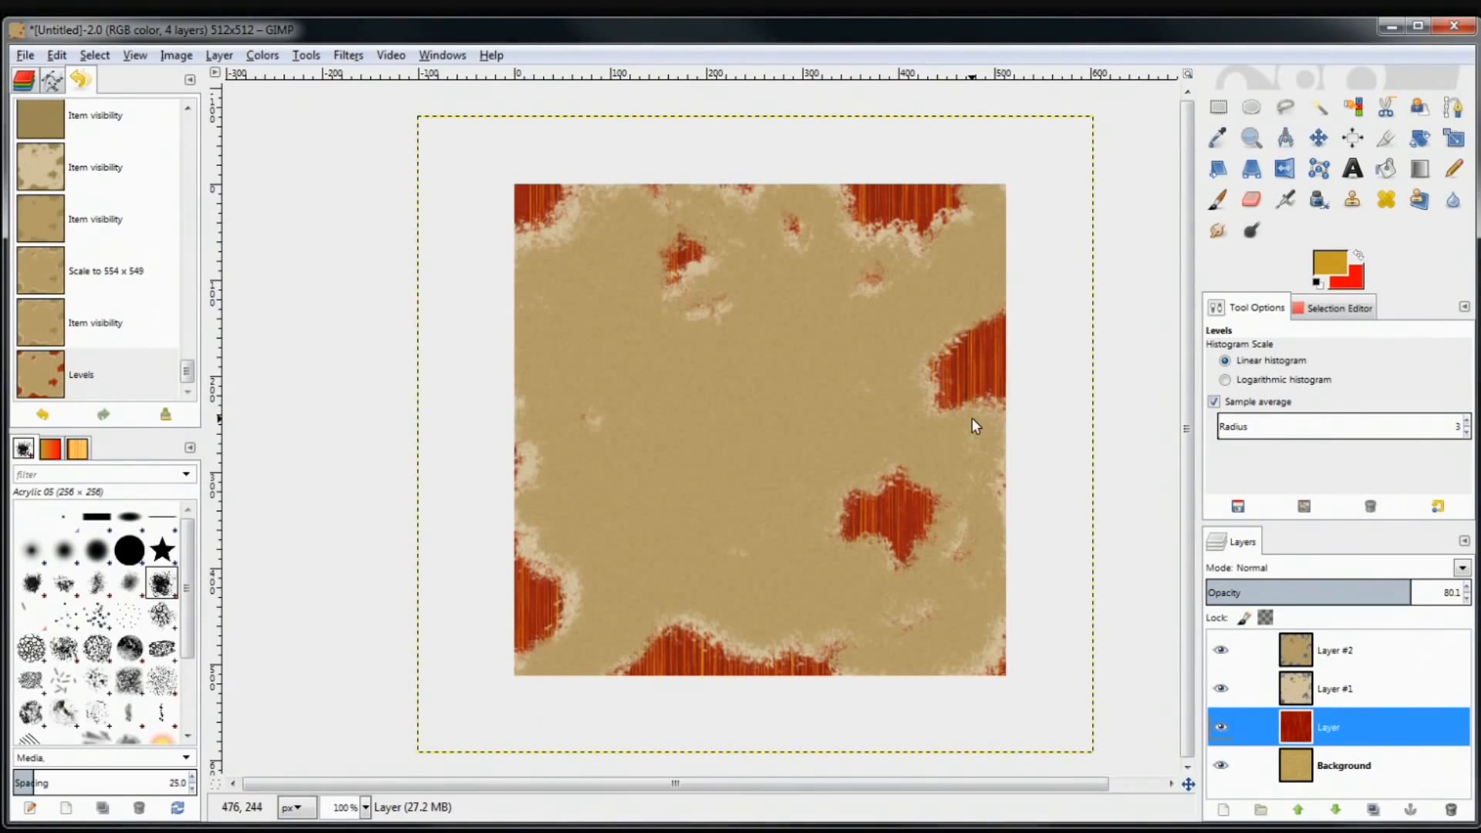
# Give the wood-grain layer Hue 25, Lightness 25 and Saturation -62
pyautogui.click(262, 55)
pyautogui.click(294, 104)
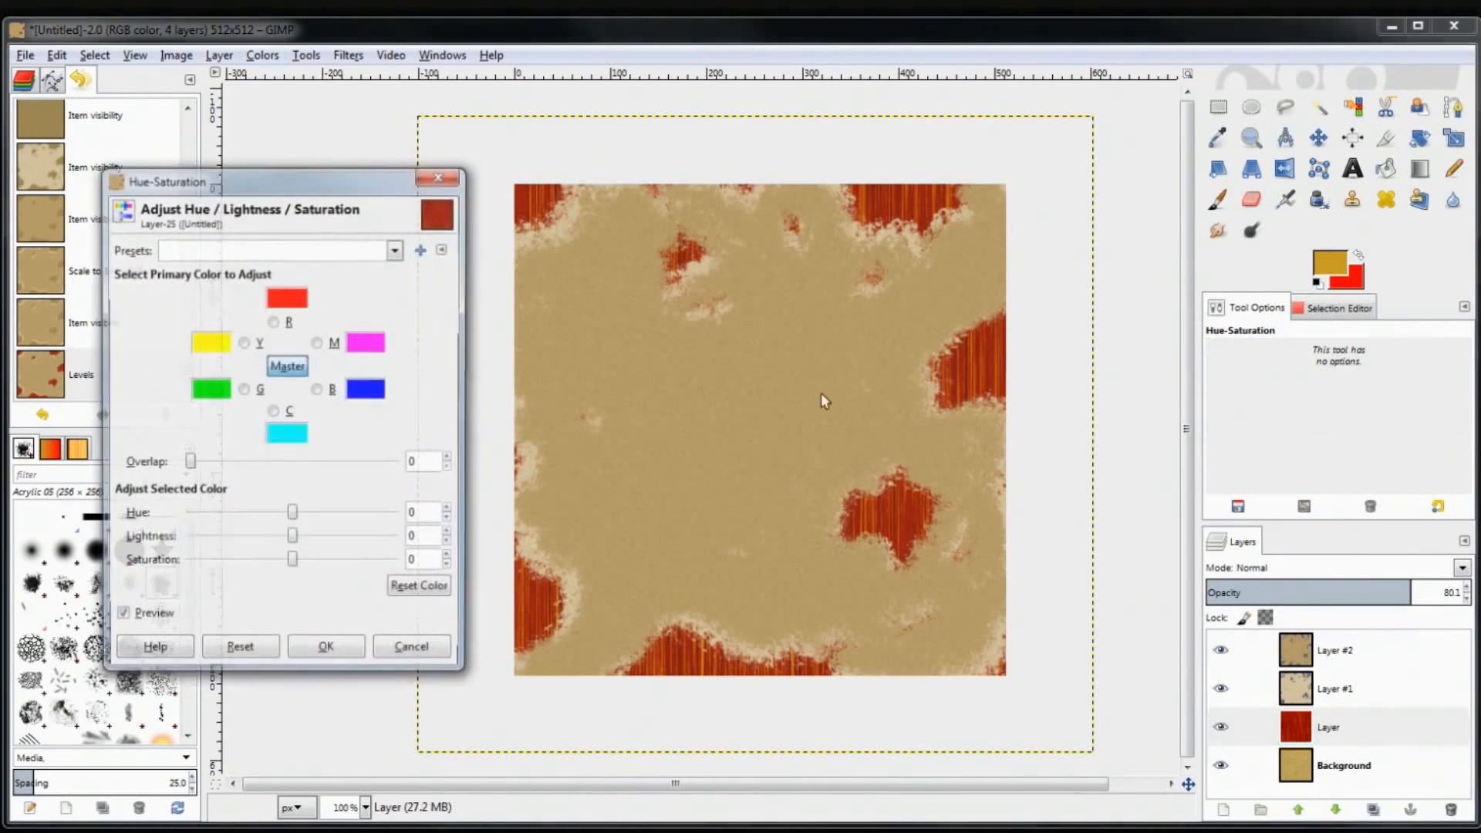
pyautogui.moveTo(294, 563); pyautogui.dragTo(233, 585)
pyautogui.moveTo(305, 539); pyautogui.dragTo(319, 543)
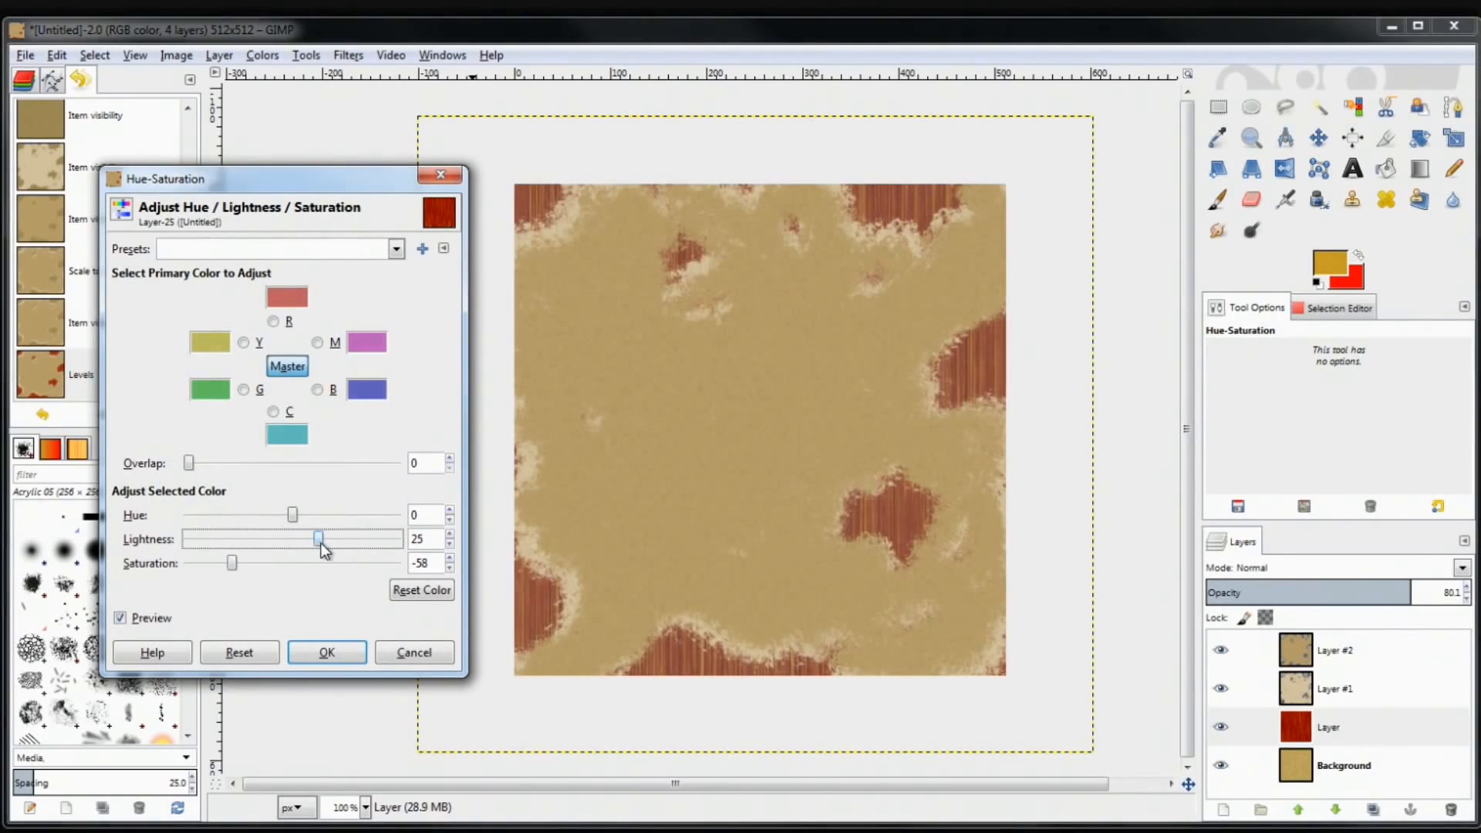
pyautogui.moveTo(231, 563); pyautogui.dragTo(230, 564)
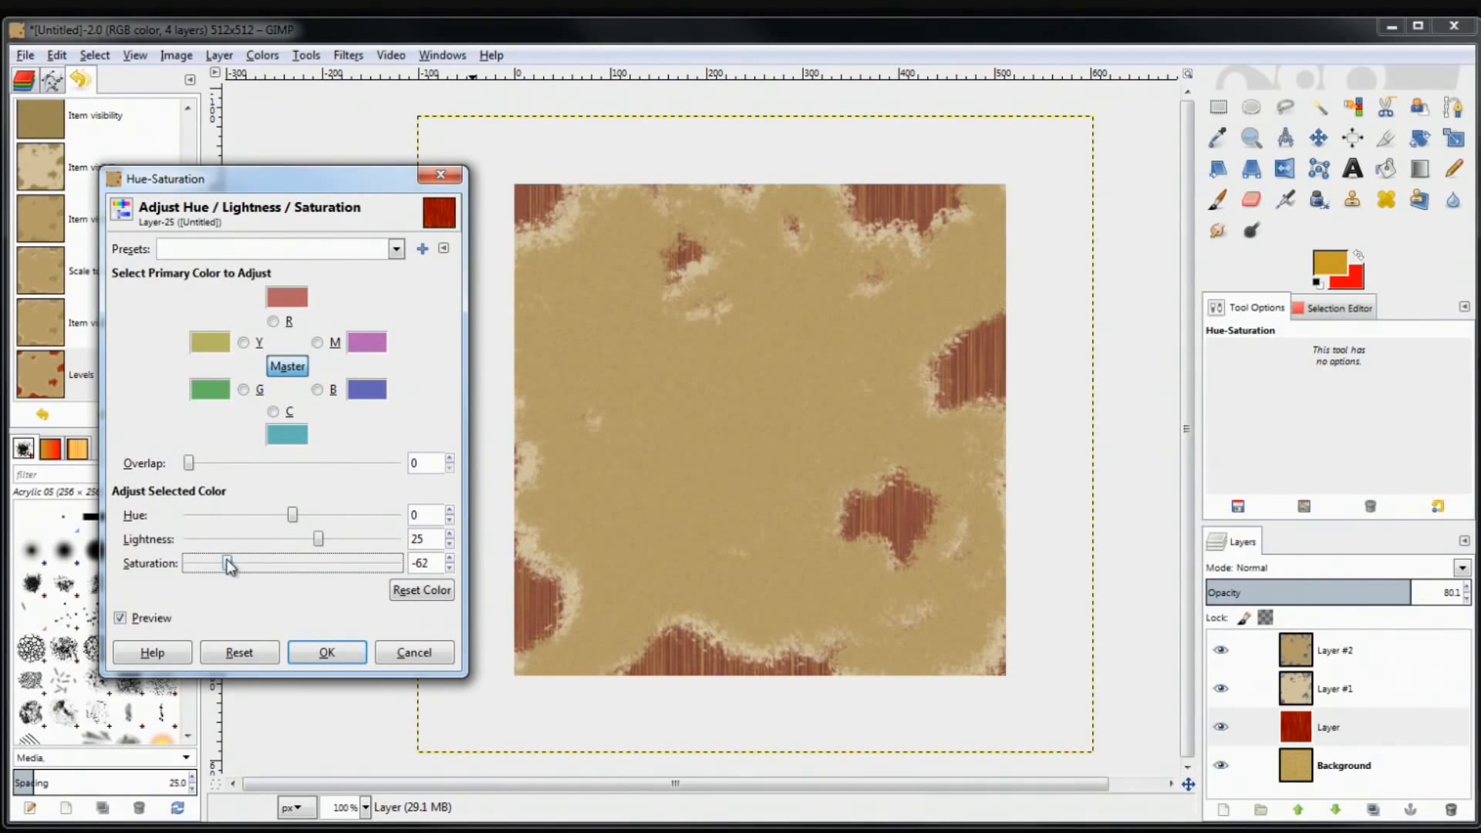
pyautogui.moveTo(290, 519); pyautogui.dragTo(303, 520)
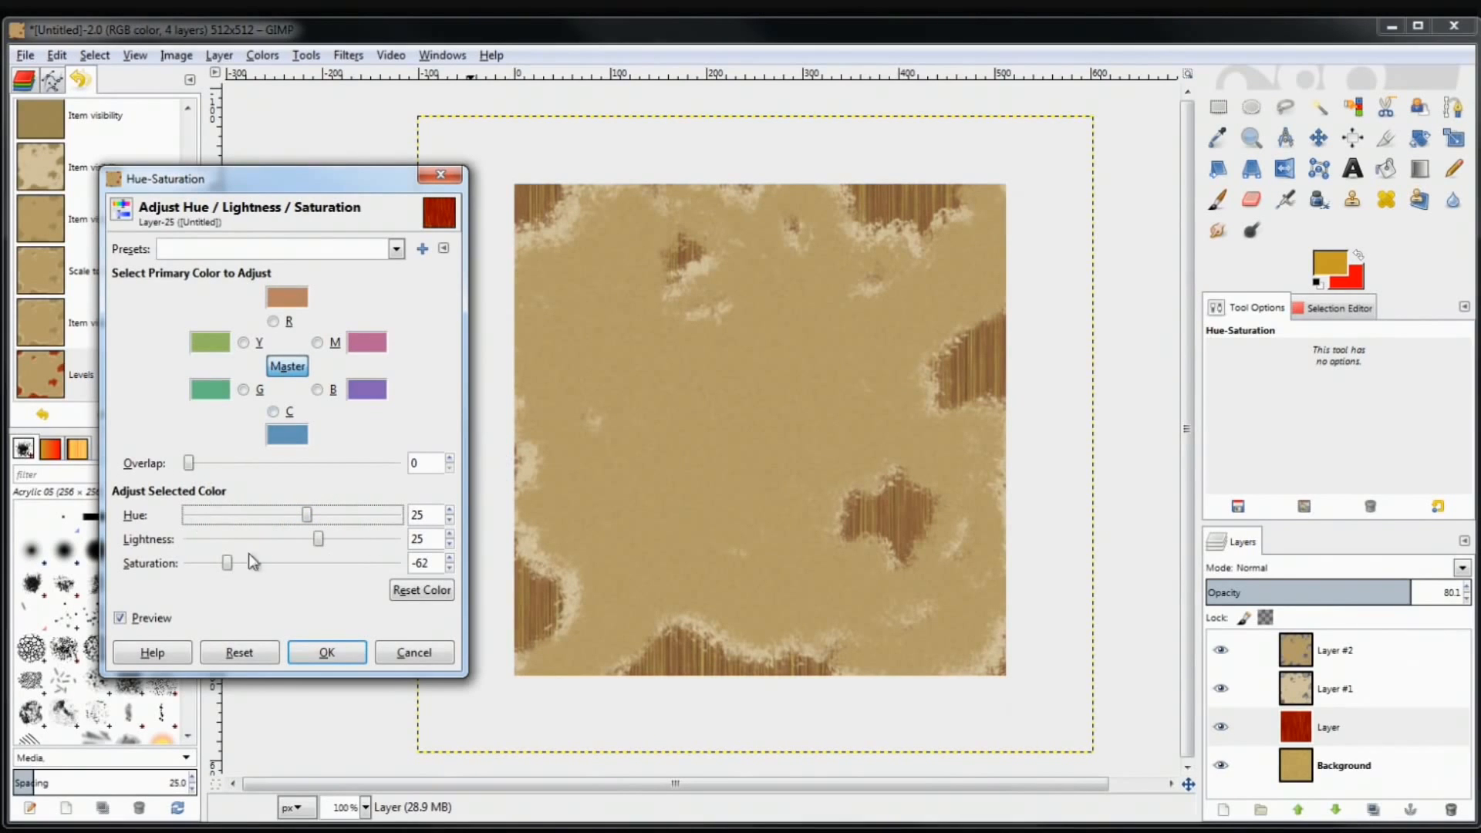
pyautogui.click(325, 654)
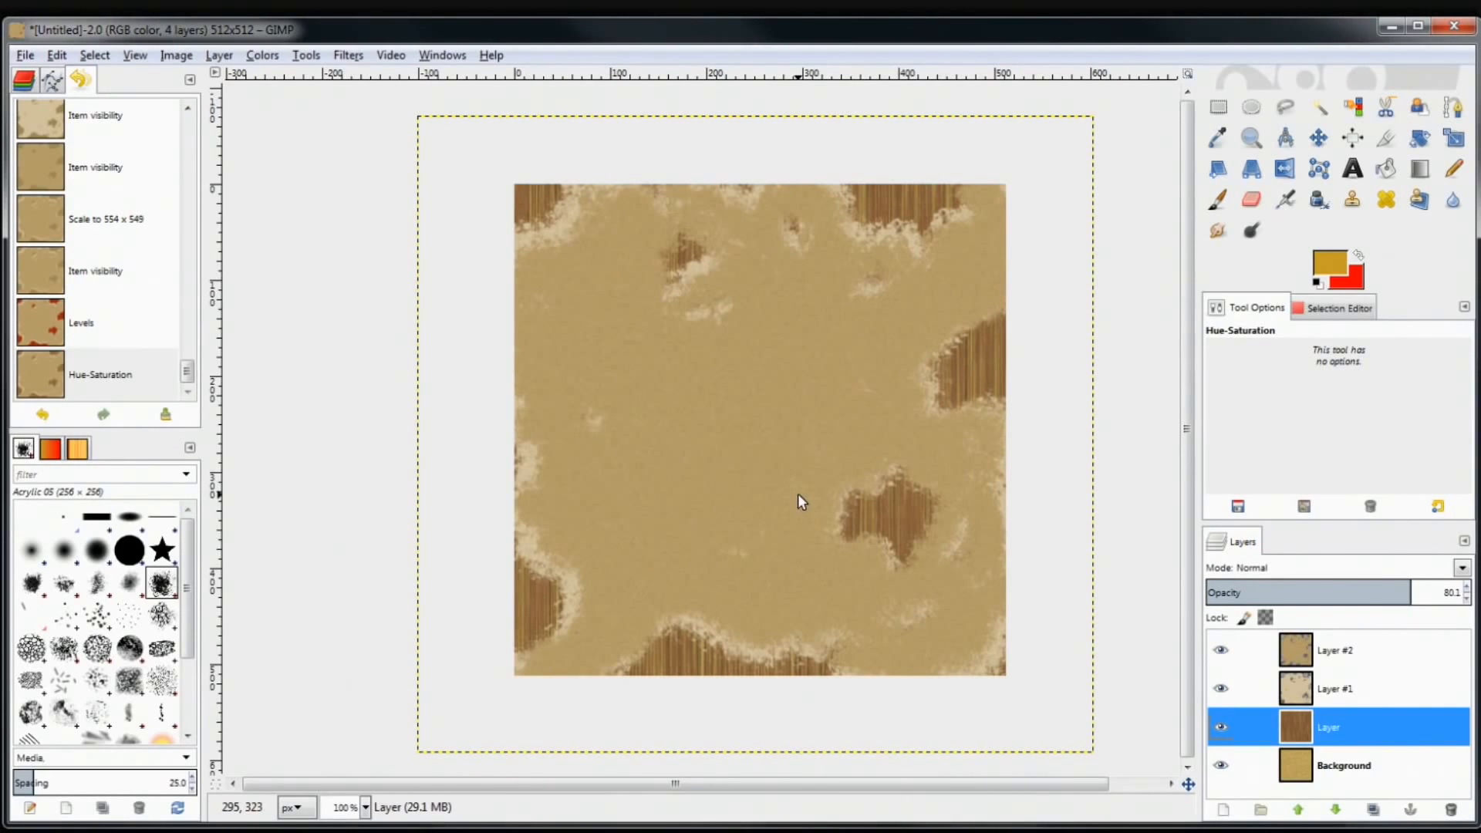
# Adjust the opacity sliders of the wood layer and Layer #1
pyautogui.moveTo(1401, 594); pyautogui.dragTo(1372, 592)
pyautogui.click(1356, 689)
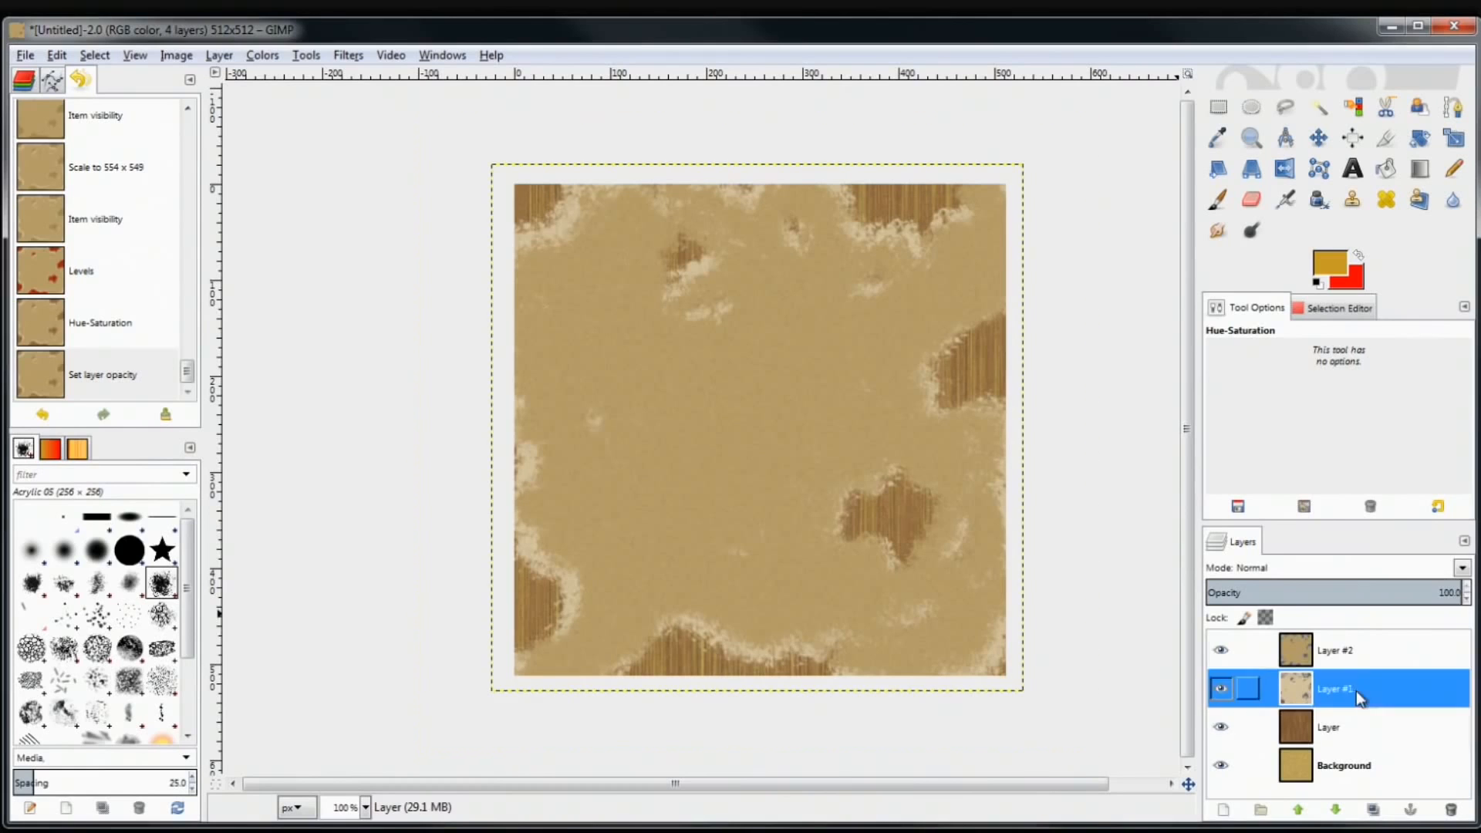
pyautogui.click(1360, 592)
pyautogui.moveTo(1360, 593); pyautogui.dragTo(1425, 610)
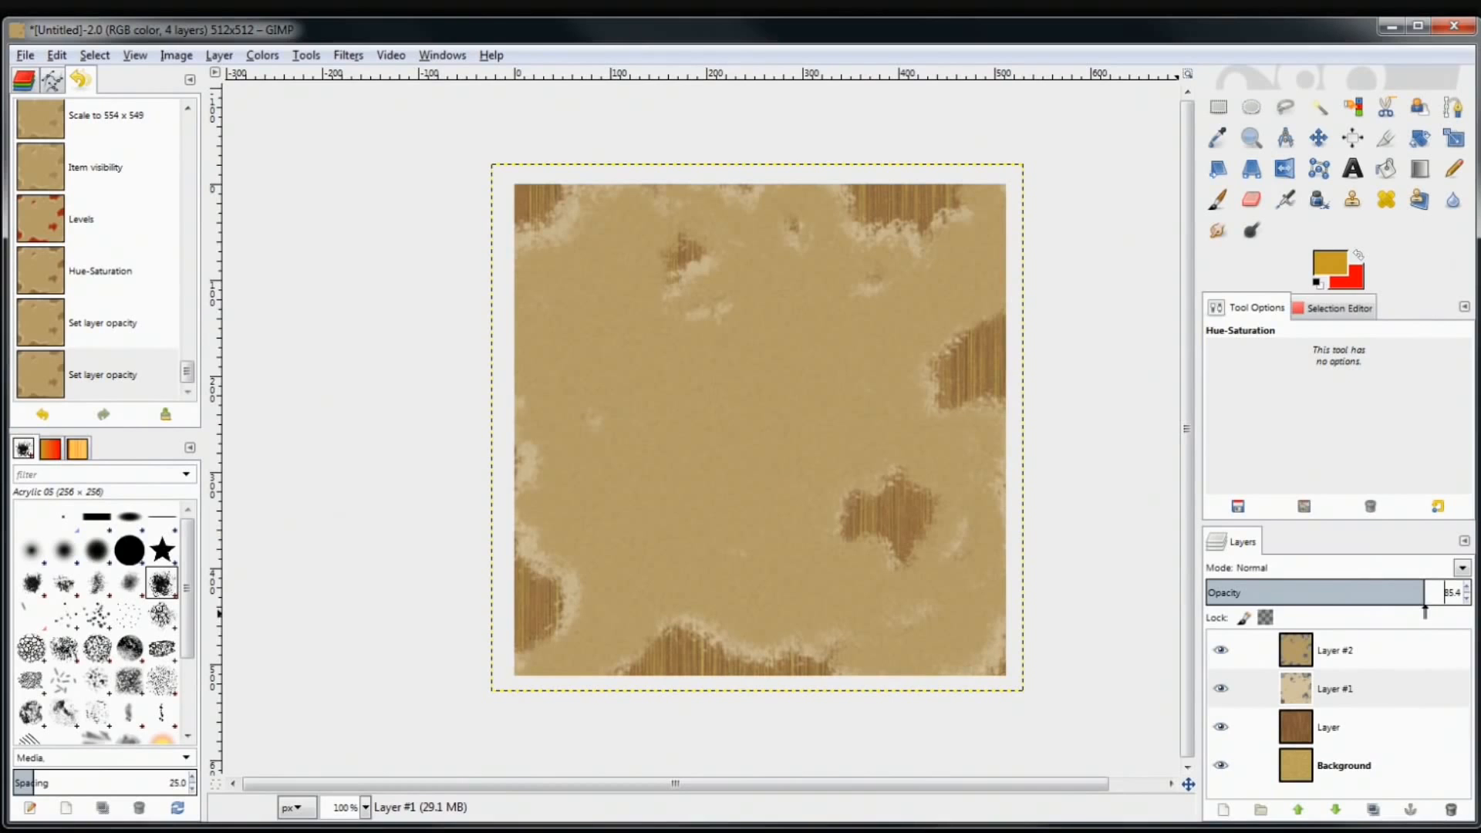
# Set Layer #2's opacity to 100
pyautogui.click(1365, 656)
pyautogui.click(1367, 593)
pyautogui.moveTo(1367, 593); pyautogui.dragTo(1440, 593)
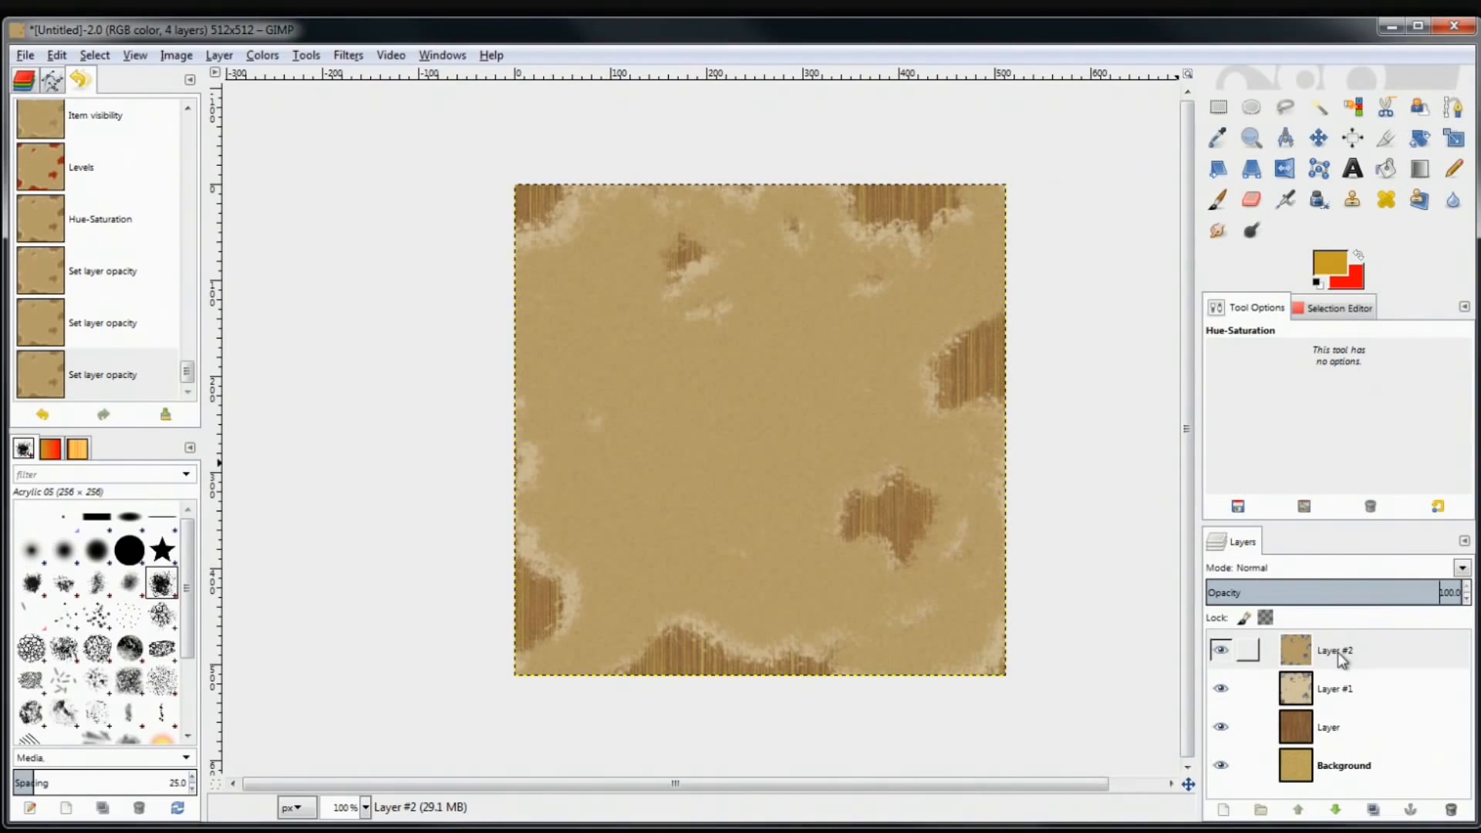
# Apply a Gaussian Blur with a 6 px radius to Layer #2
pyautogui.click(348, 54)
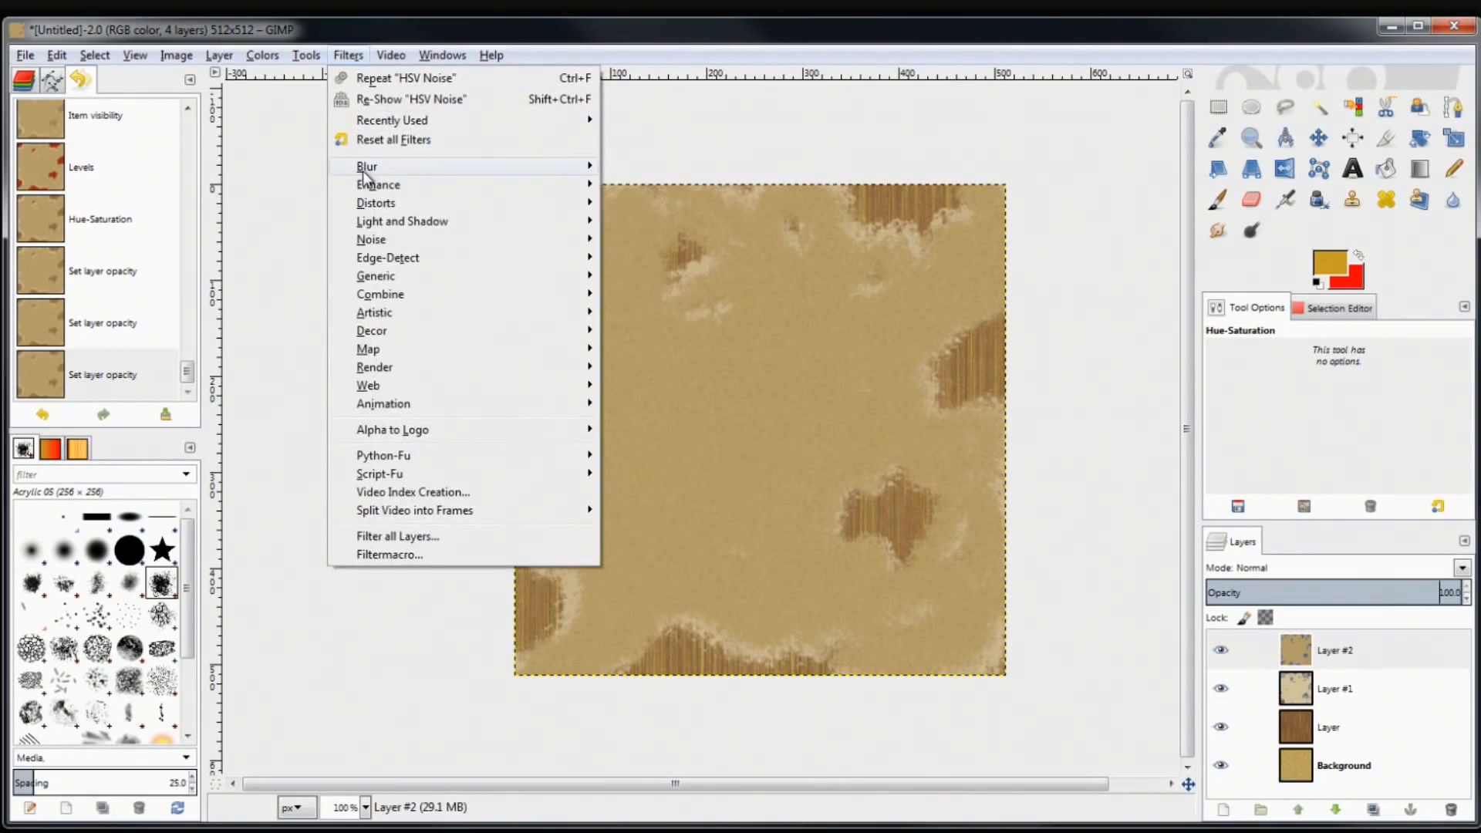
pyautogui.moveTo(365, 176)
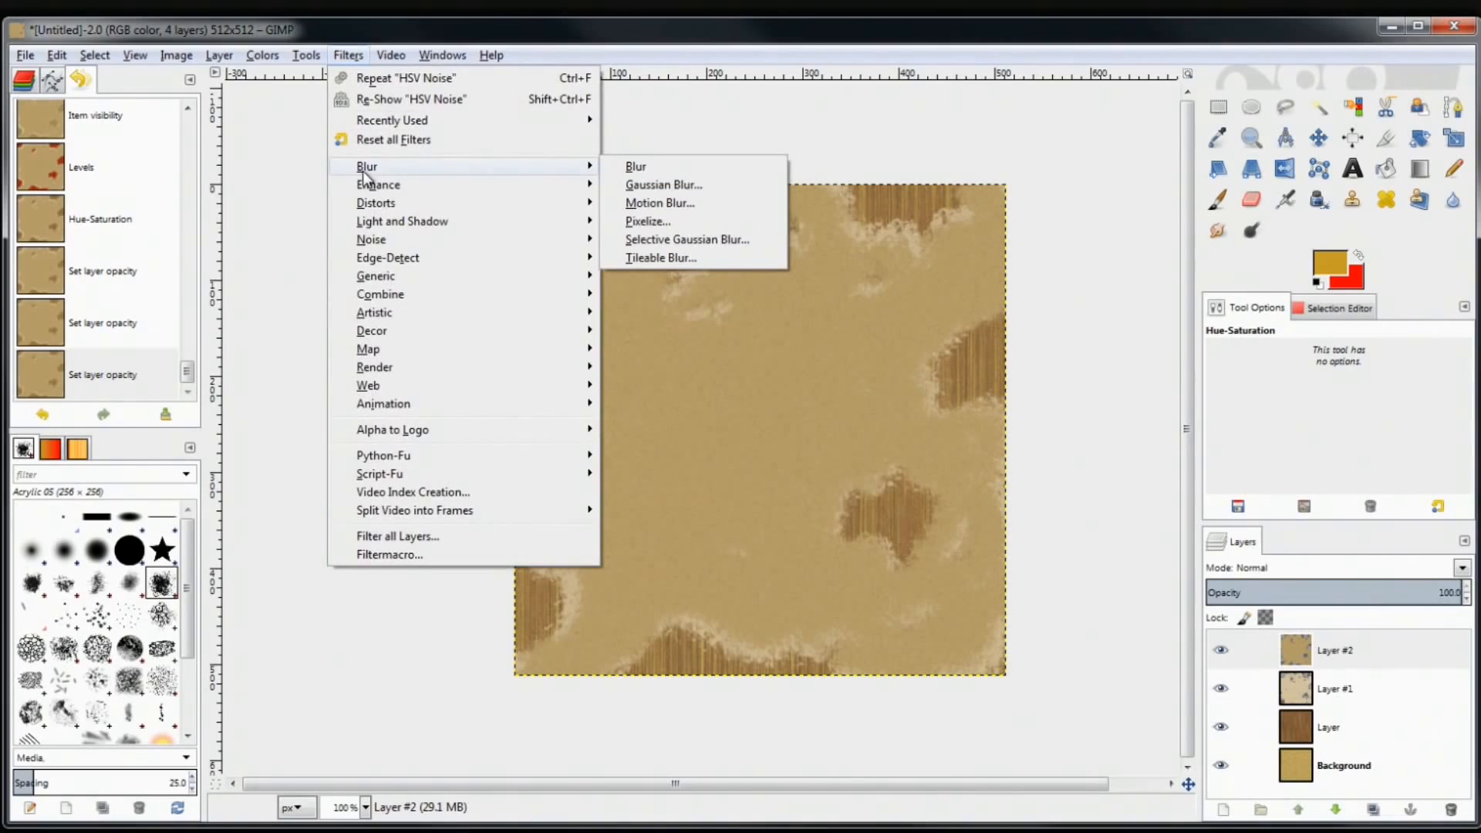
pyautogui.click(684, 188)
pyautogui.moveTo(752, 248); pyautogui.dragTo(339, 233)
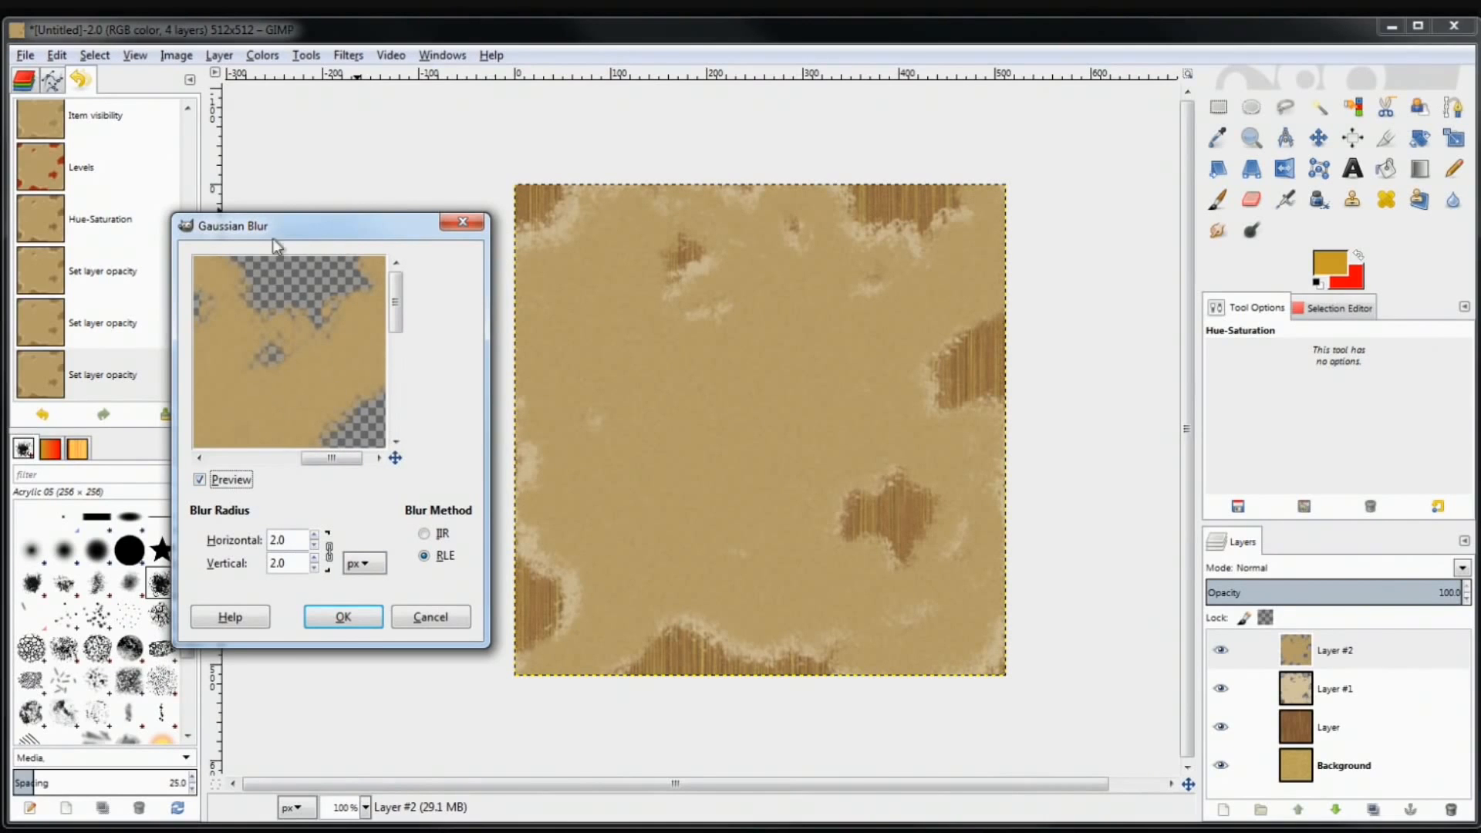
pyautogui.moveTo(396, 301); pyautogui.dragTo(396, 341)
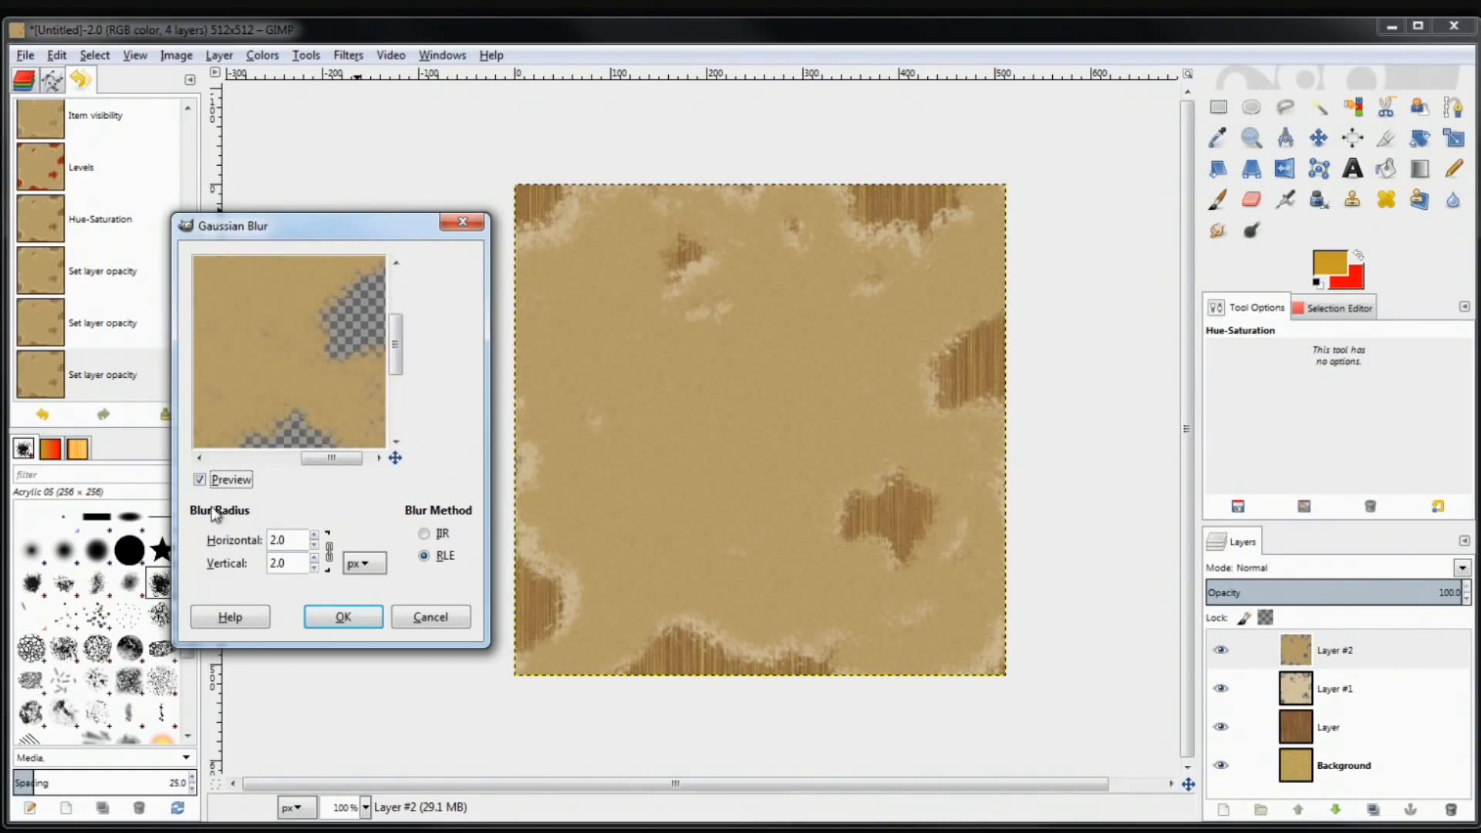
pyautogui.click(316, 535)
pyautogui.click(315, 535)
pyautogui.click(313, 546)
pyautogui.click(313, 535)
pyautogui.click(313, 535)
pyautogui.click(340, 609)
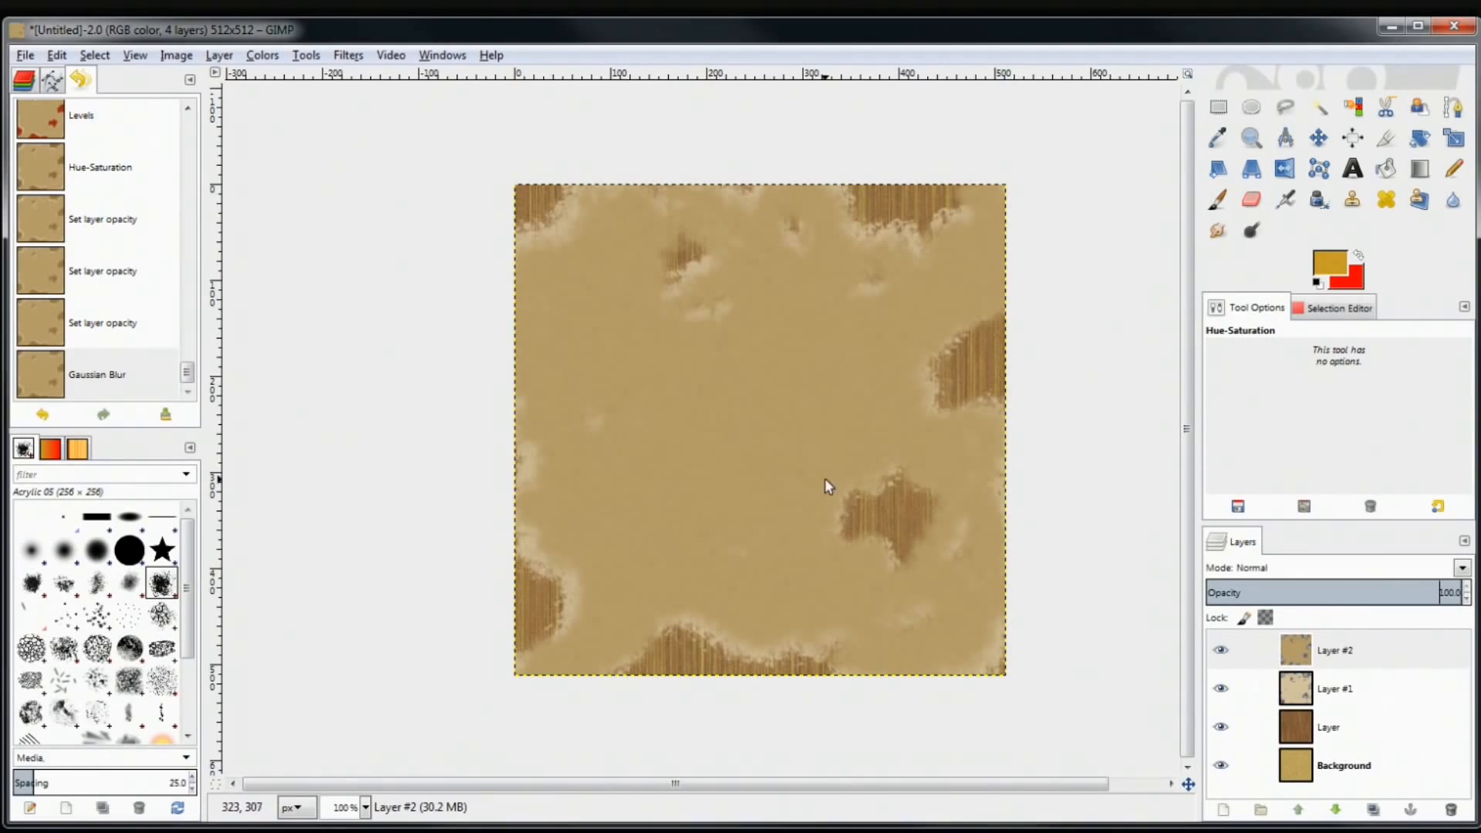
# Add a new transparent-filled layer, Layer #3, at the top of the stack
pyautogui.click(1224, 809)
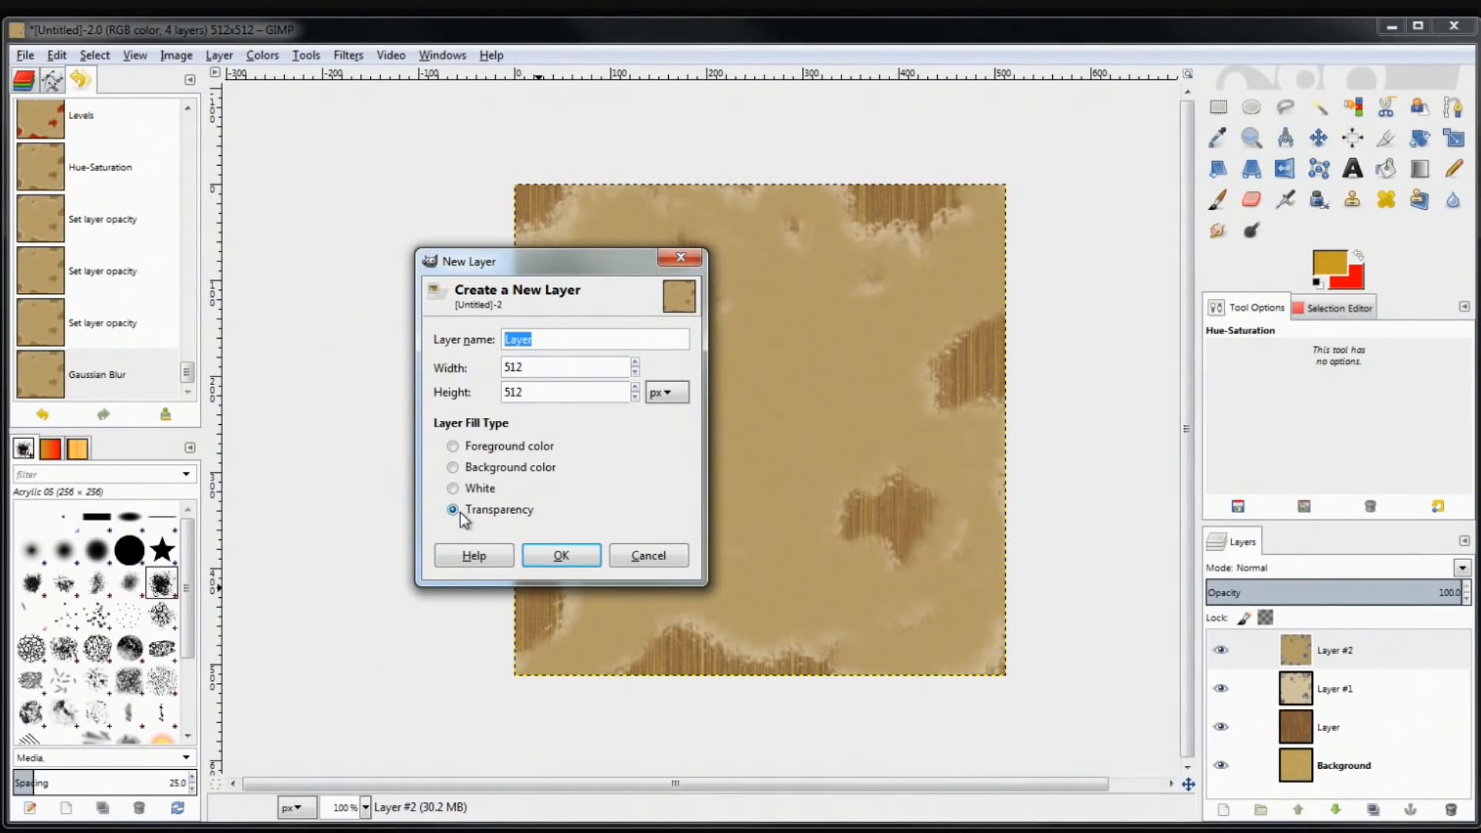
pyautogui.click(561, 557)
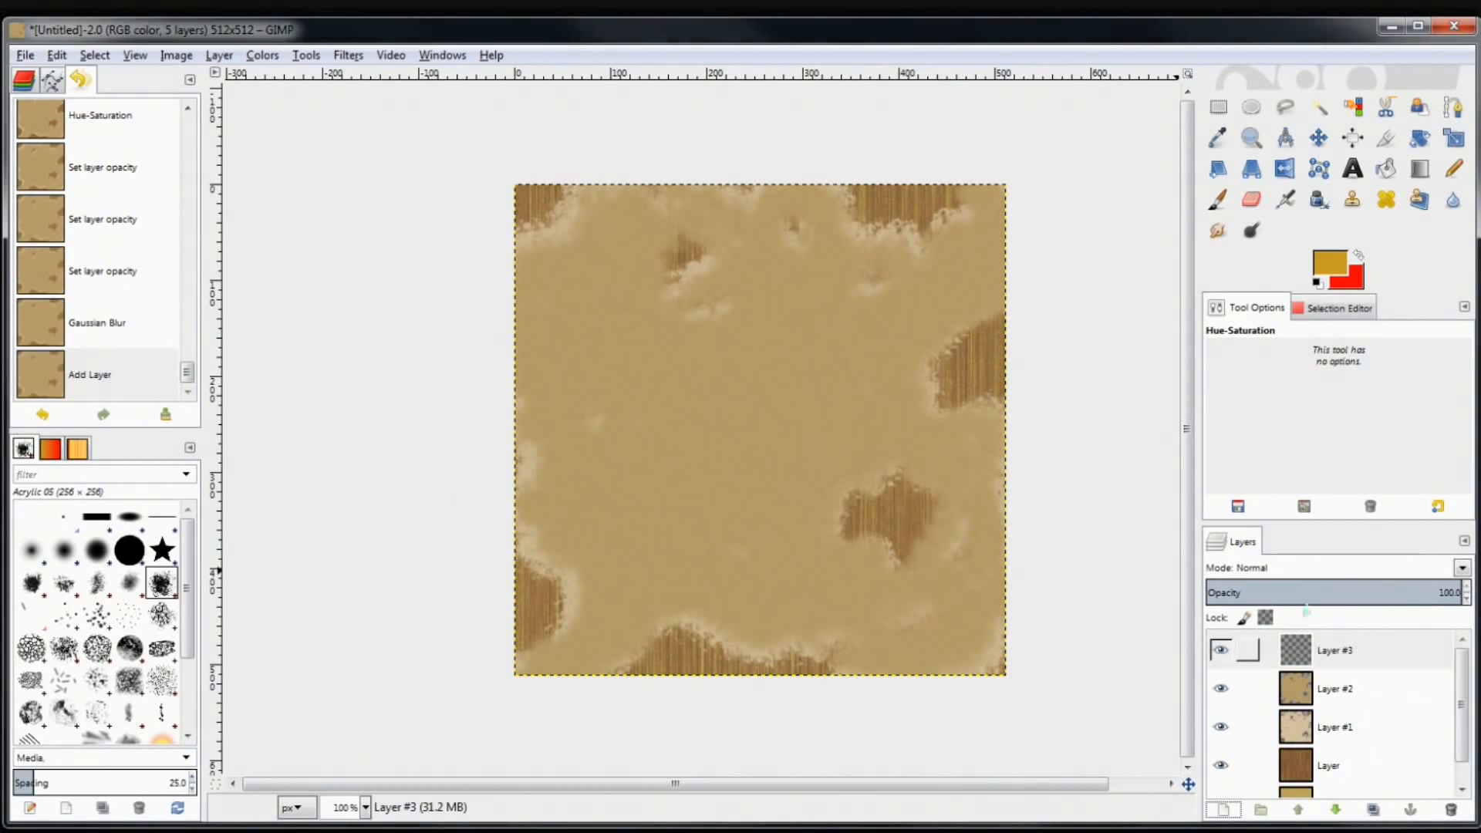
pyautogui.click(1219, 108)
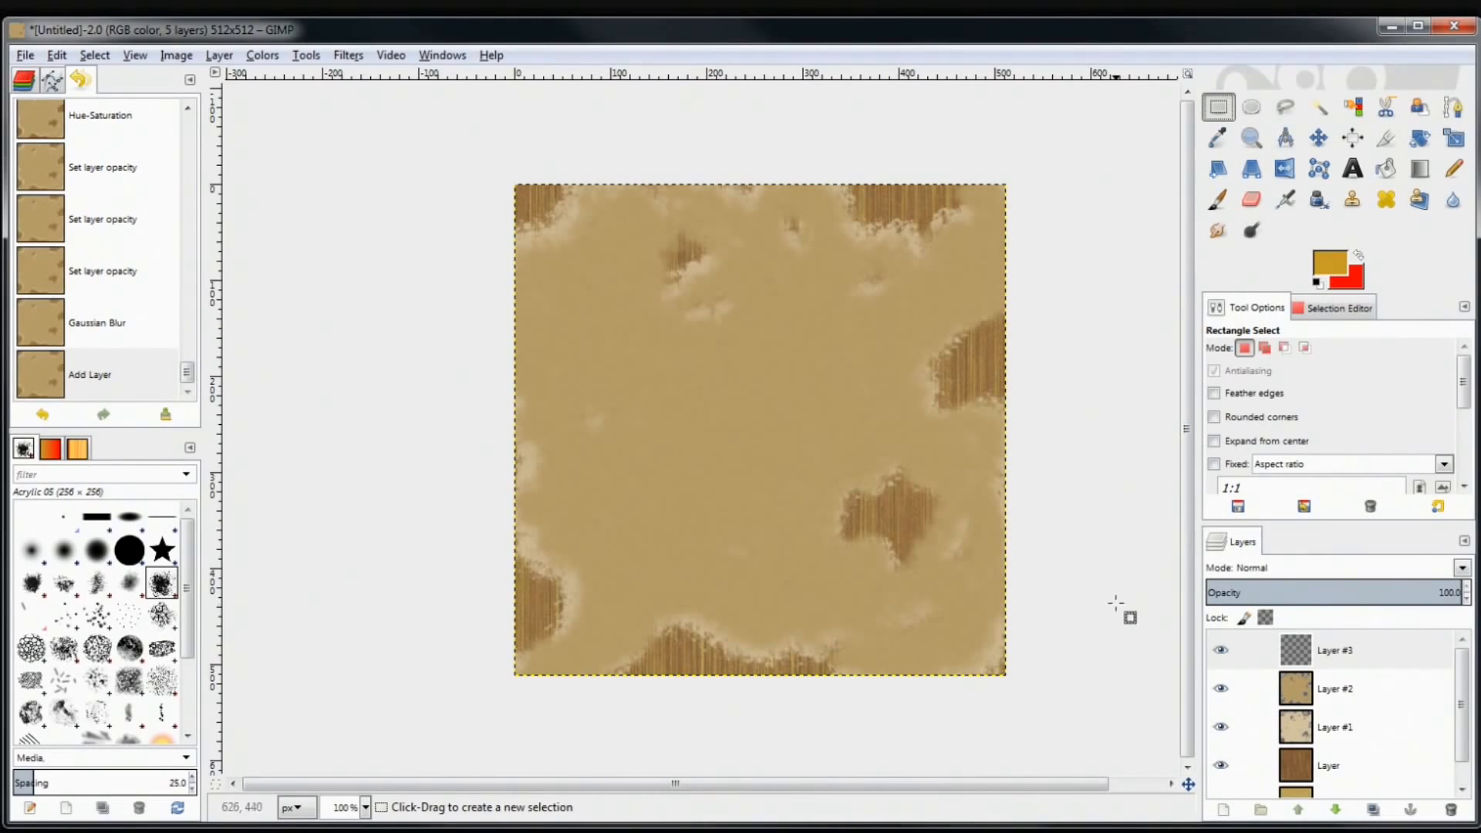
# Draw a square selection near the top centre and set red as the paintbrush colour
pyautogui.moveTo(587, 302); pyautogui.dragTo(904, 540)
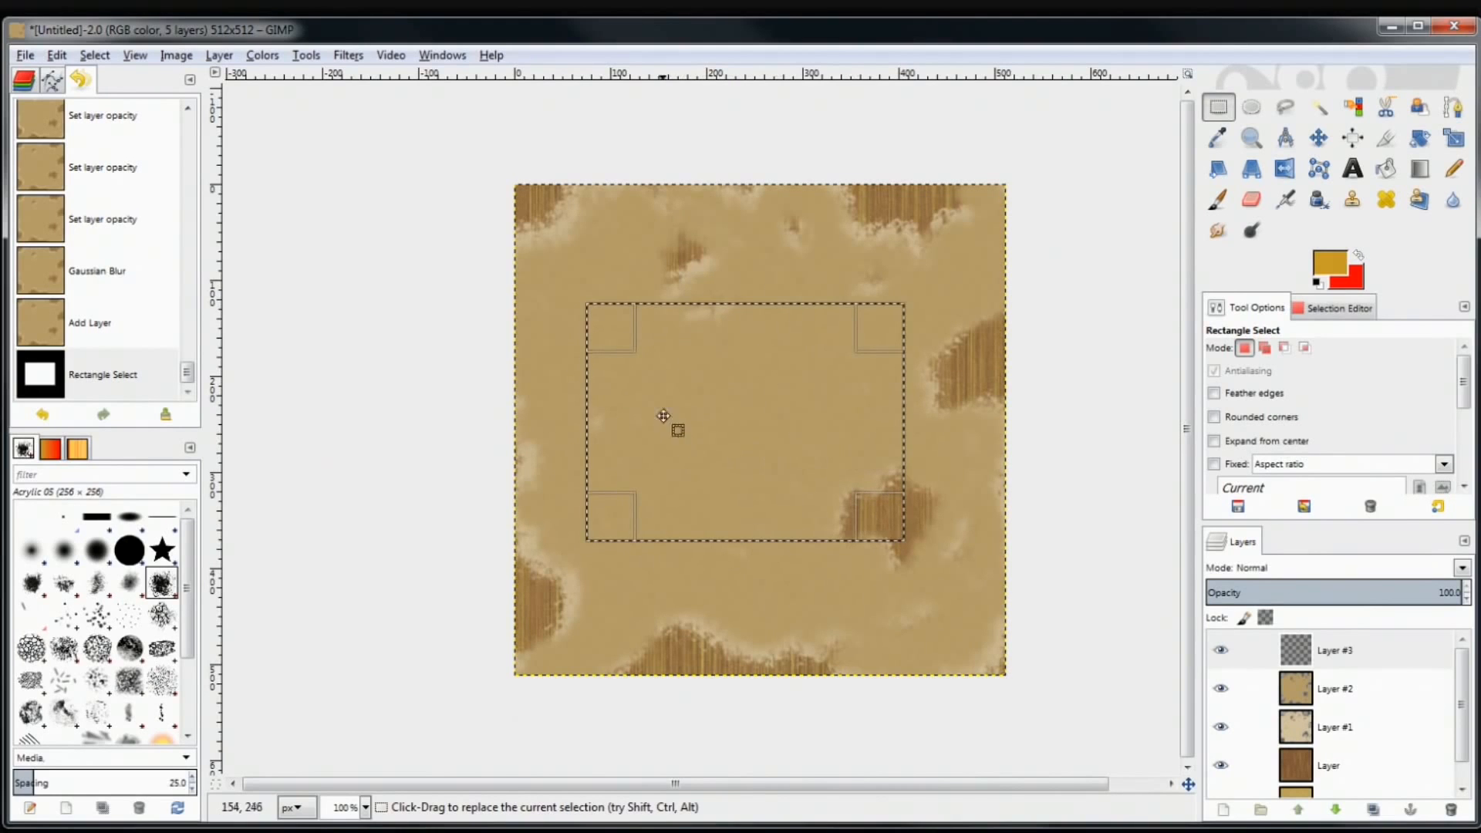
pyautogui.moveTo(657, 252); pyautogui.dragTo(819, 421)
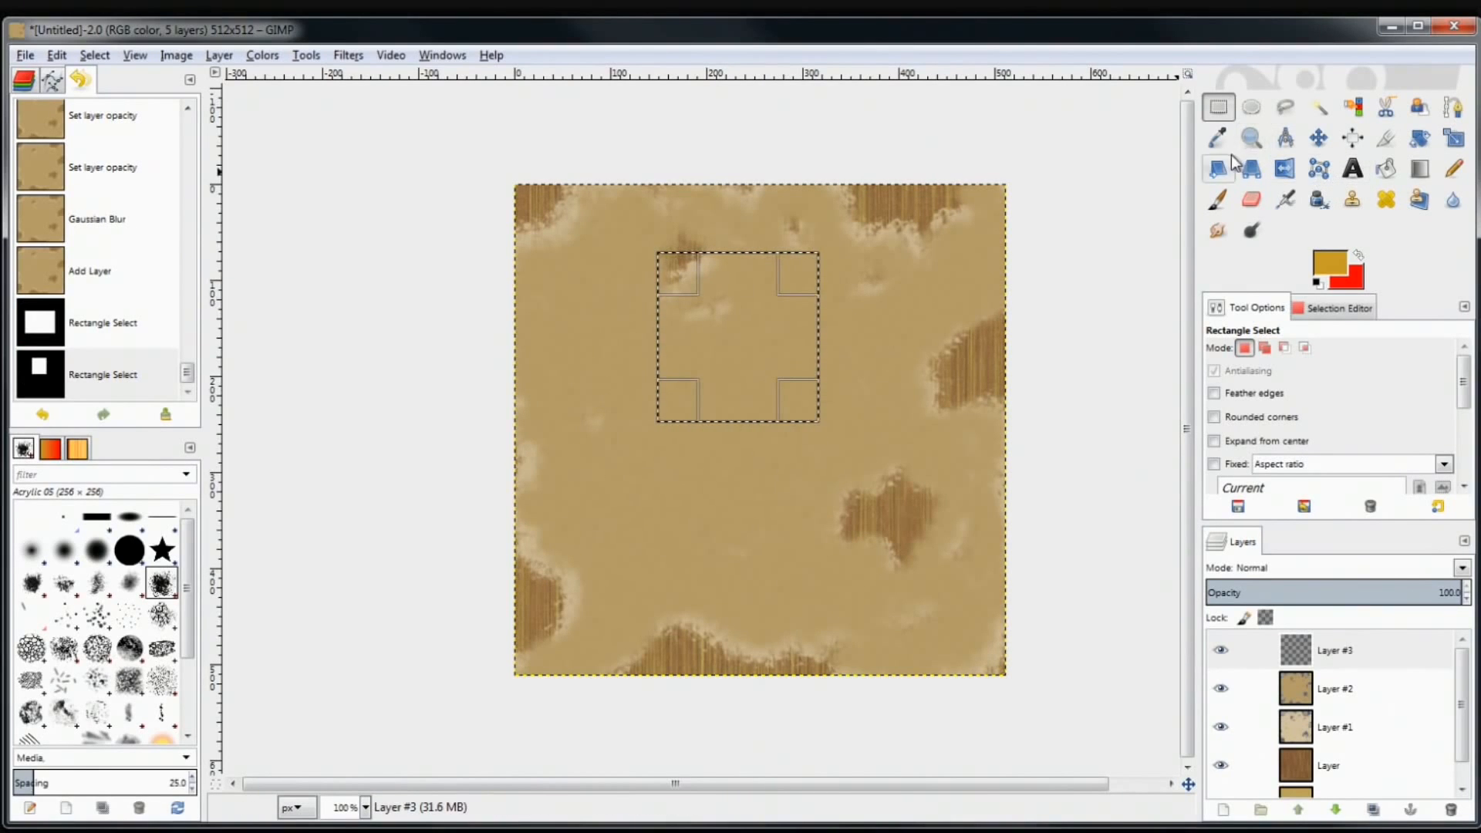
pyautogui.click(1218, 199)
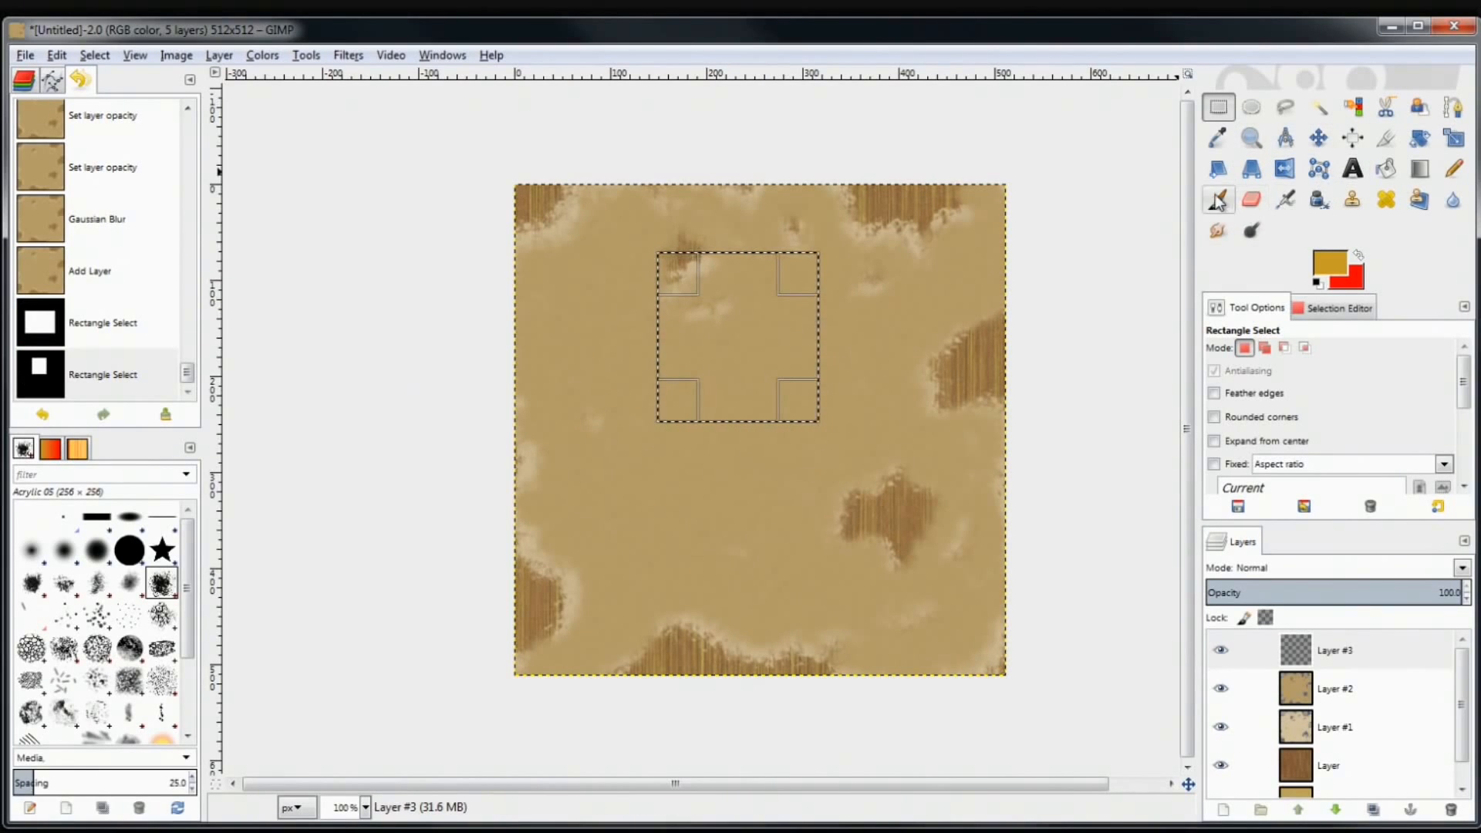
pyautogui.click(1358, 256)
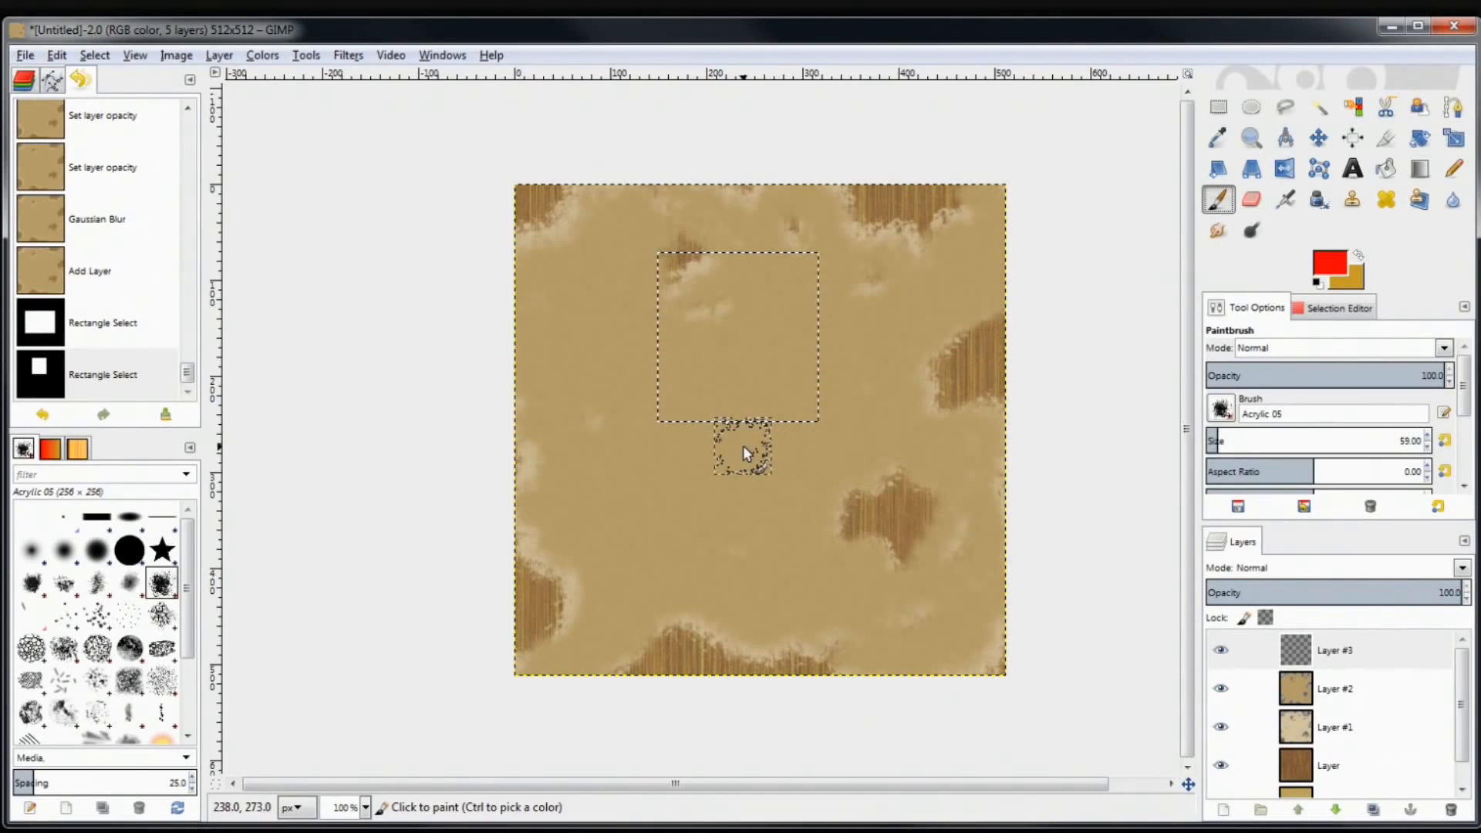
# Brush red inside the square, then undo the stroke with Ctrl+Z
pyautogui.click(884, 535)
pyautogui.moveTo(721, 352)
pyautogui.mouseDown()
pyautogui.moveTo(772, 317)
pyautogui.moveTo(748, 390)
pyautogui.moveTo(661, 290)
pyautogui.moveTo(775, 228)
pyautogui.moveTo(856, 340)
pyautogui.mouseUp()
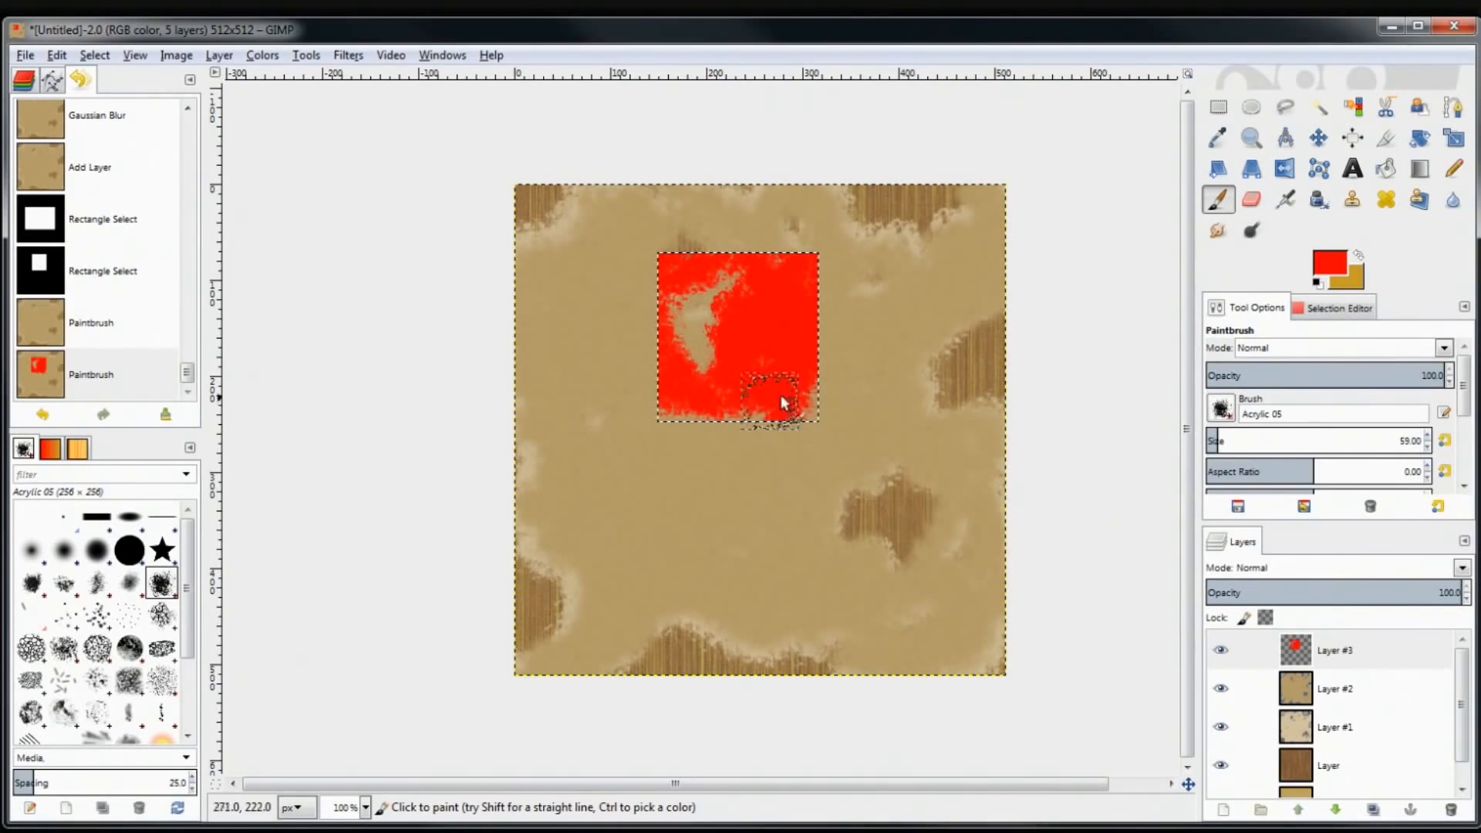
pyautogui.press('ctrl')
pyautogui.hotkey('ctrl', 'z')
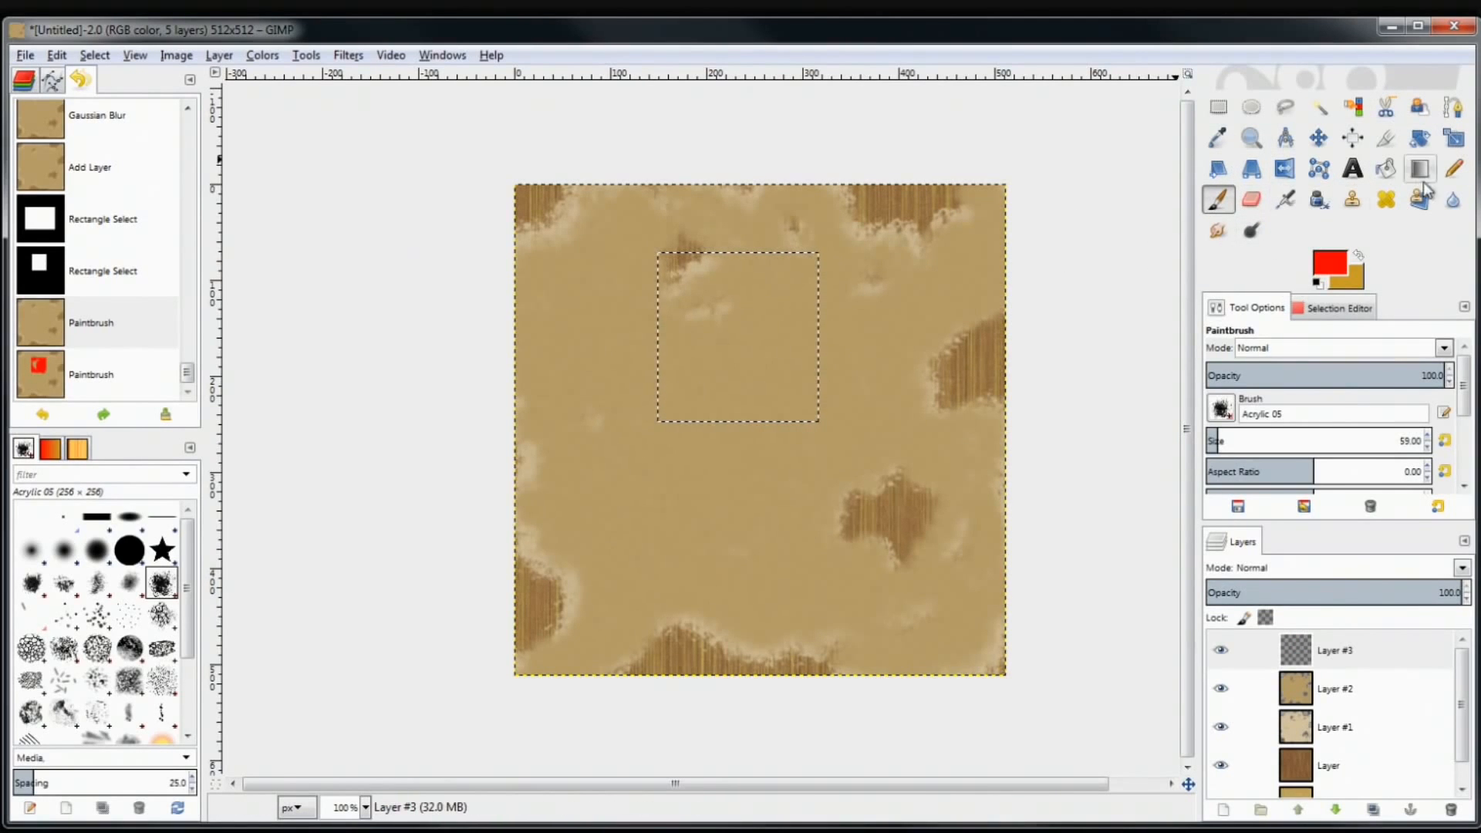
# Try scaling Layer #3 up to 265 × 269 px, then undo the scaling
pyautogui.click(1455, 141)
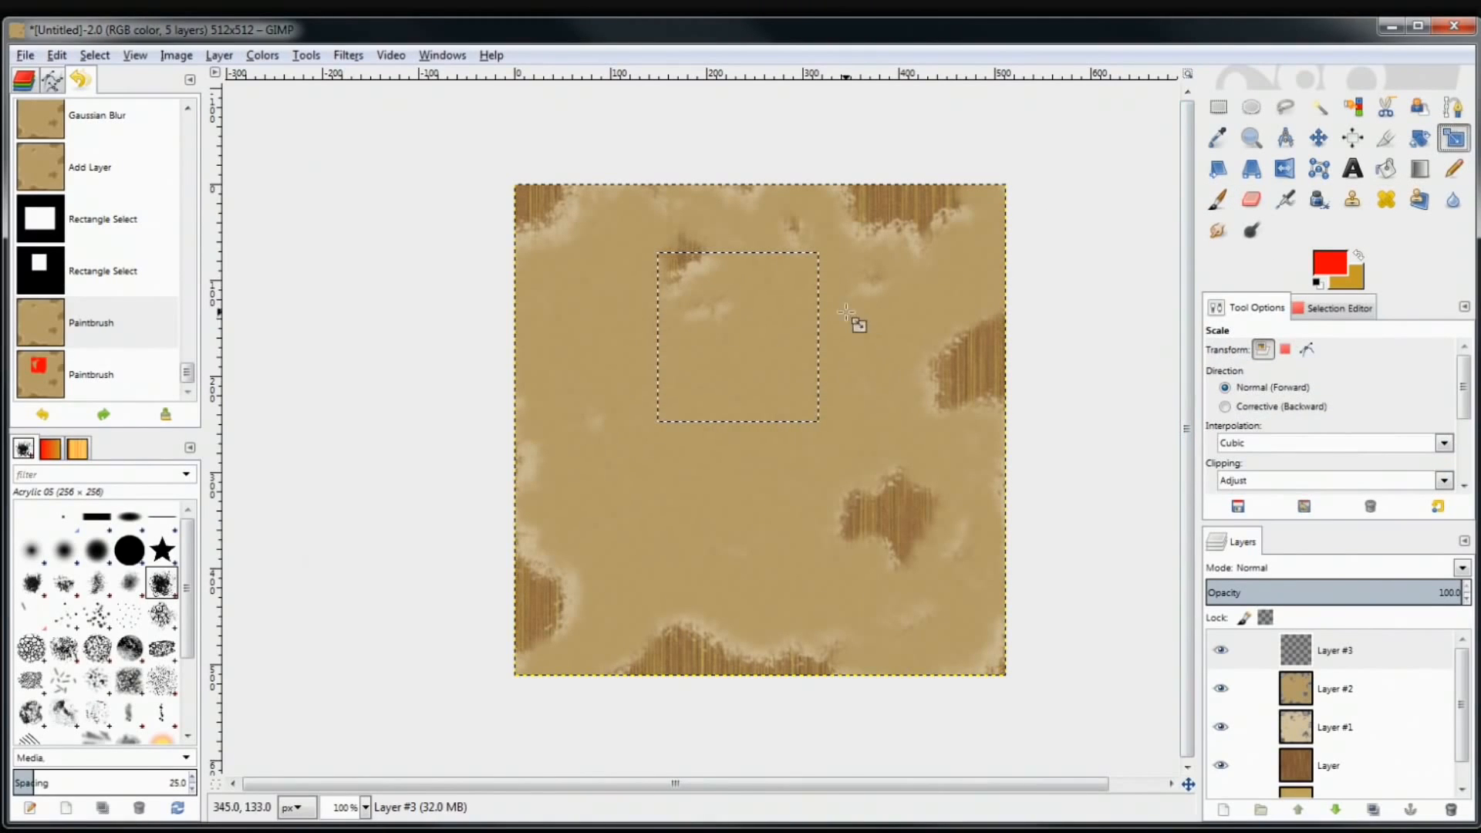
pyautogui.click(771, 389)
pyautogui.moveTo(771, 390); pyautogui.dragTo(787, 446)
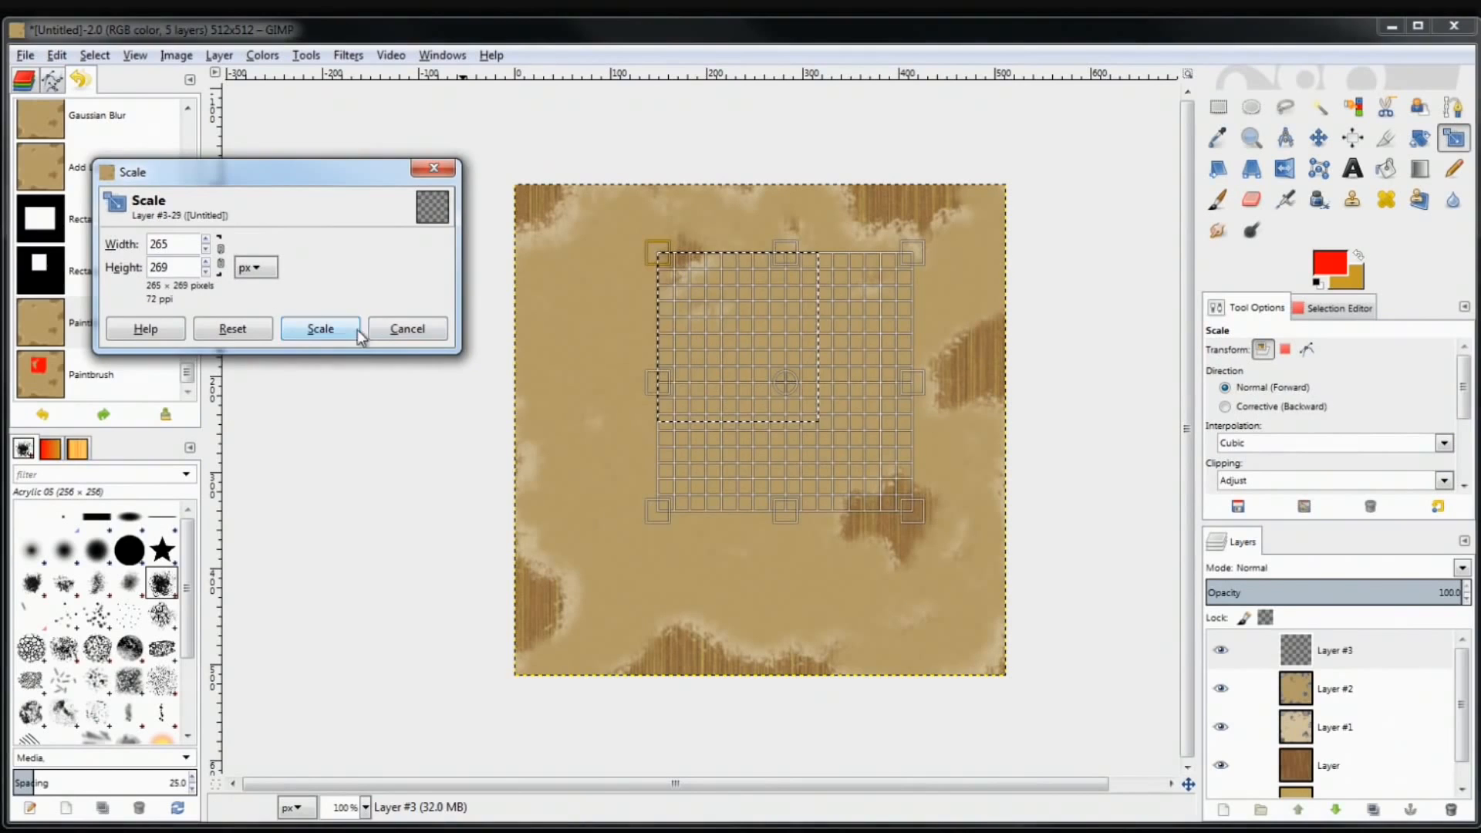
pyautogui.click(320, 329)
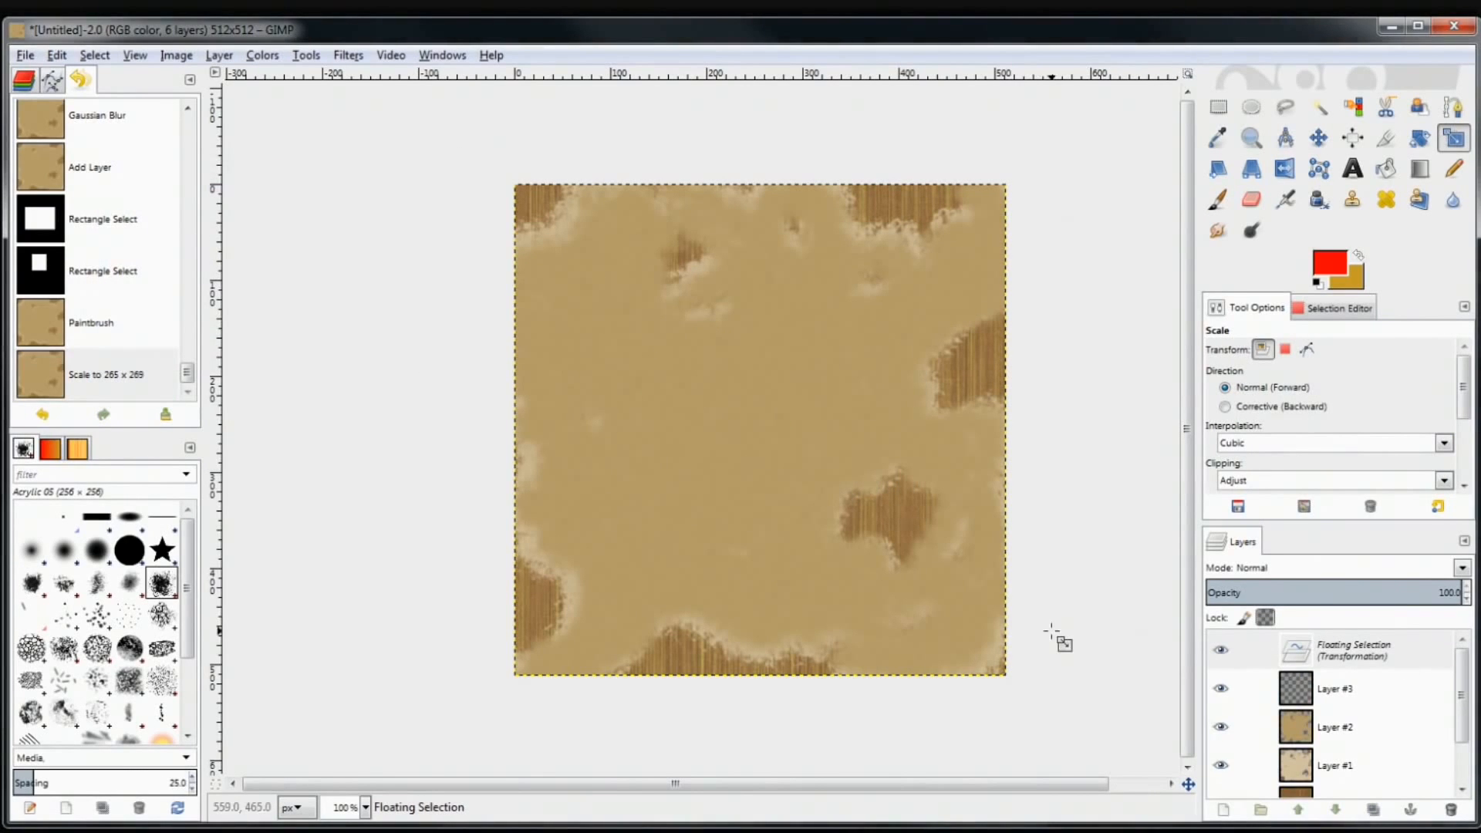
pyautogui.hotkey('ctrl', 'z')
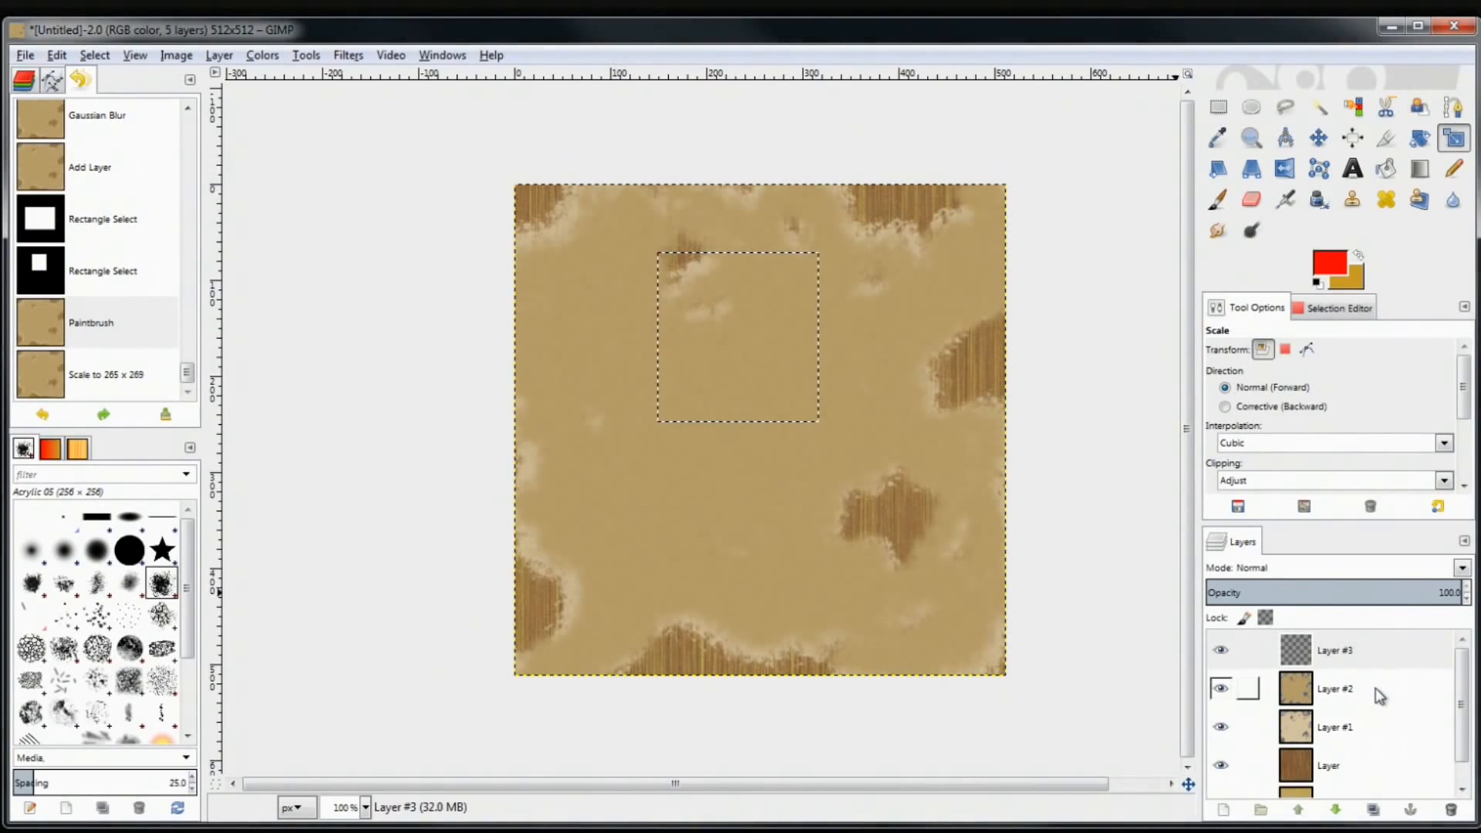
# Try scaling Layer #2 to 265 × 286 px, undo it, then return to Layer #3 with Rectangle Select
pyautogui.click(1348, 690)
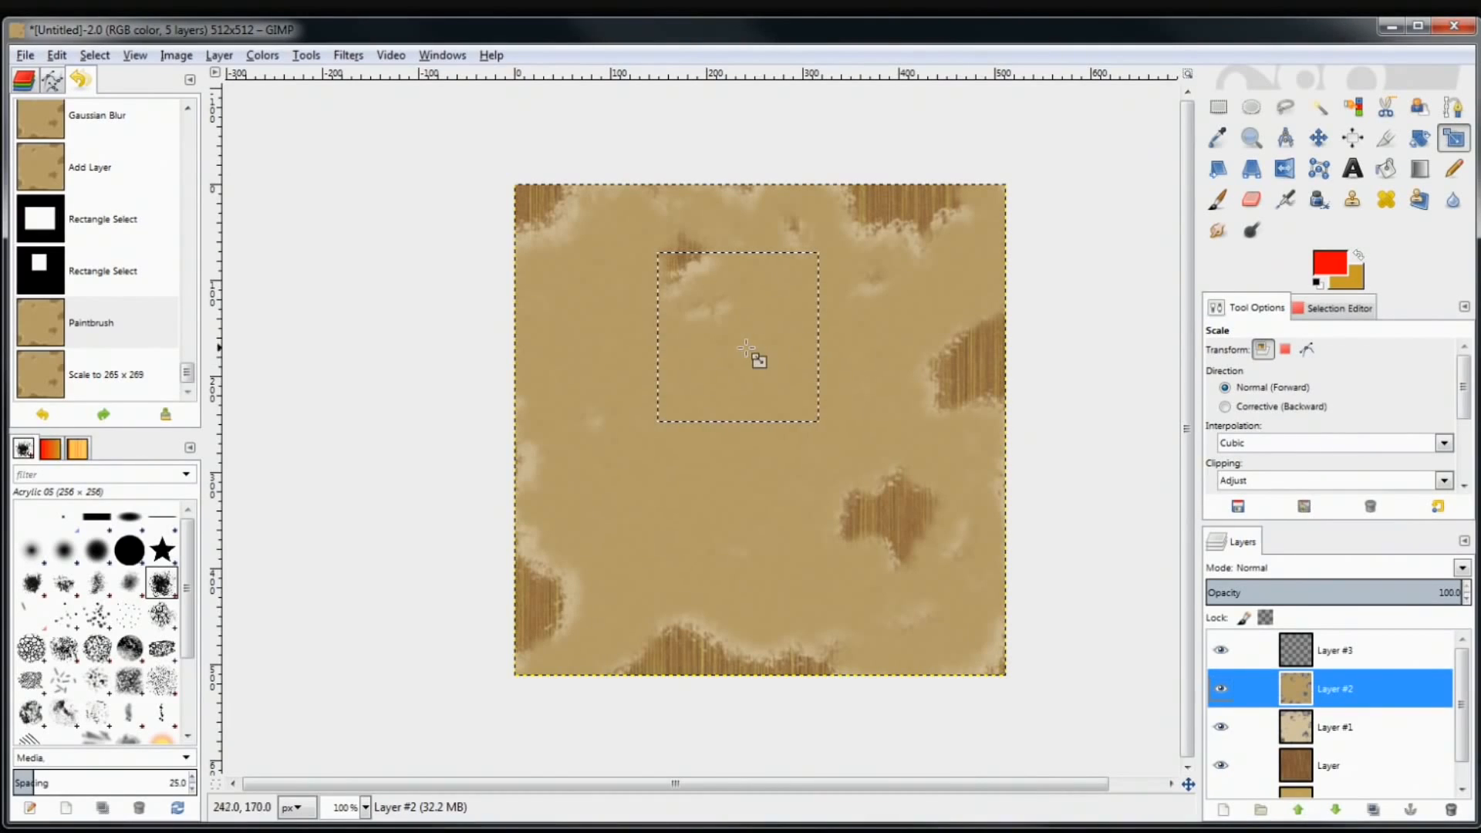
pyautogui.click(747, 349)
pyautogui.moveTo(794, 395); pyautogui.dragTo(850, 460)
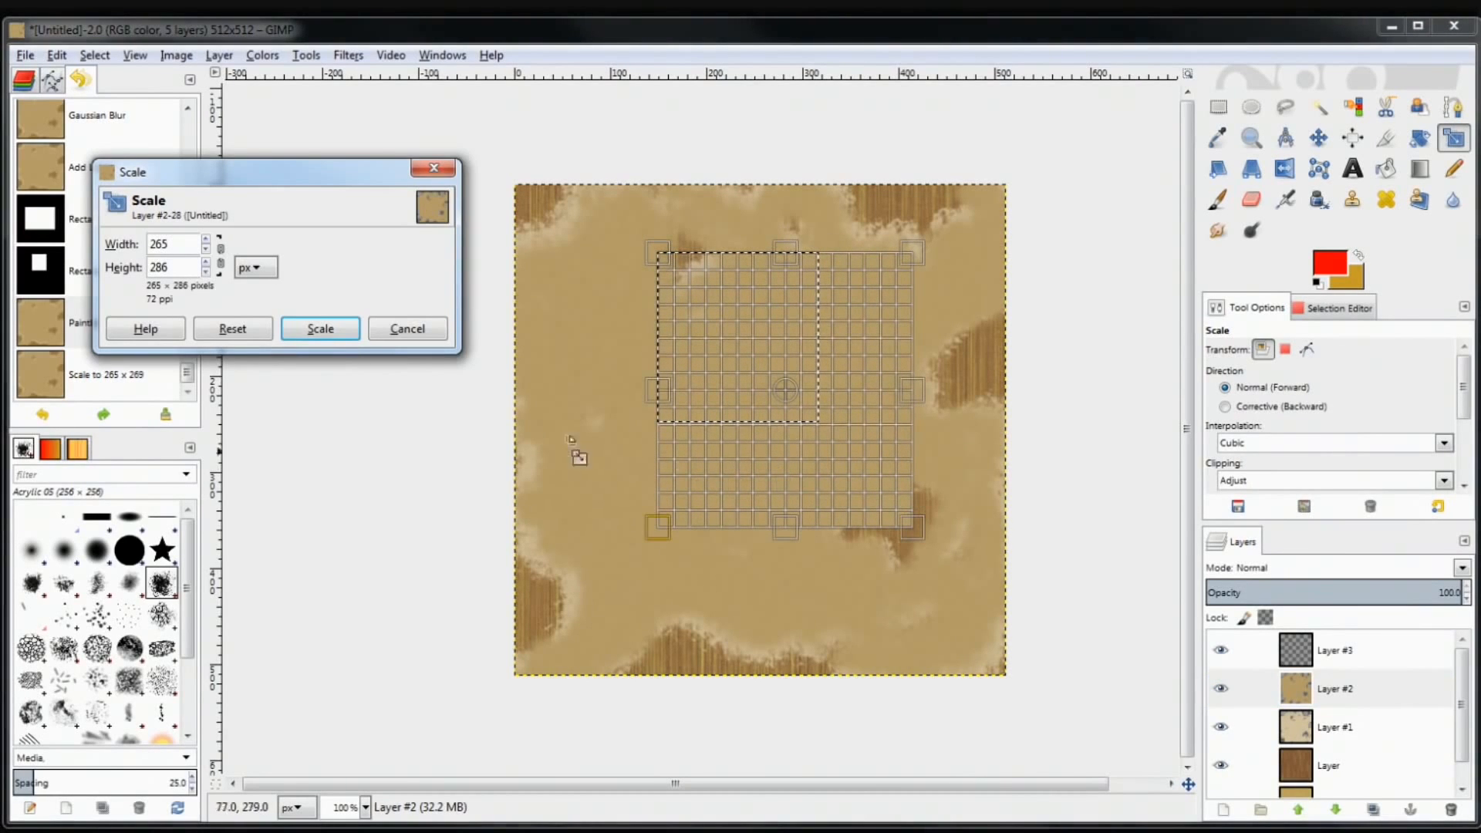
pyautogui.click(319, 329)
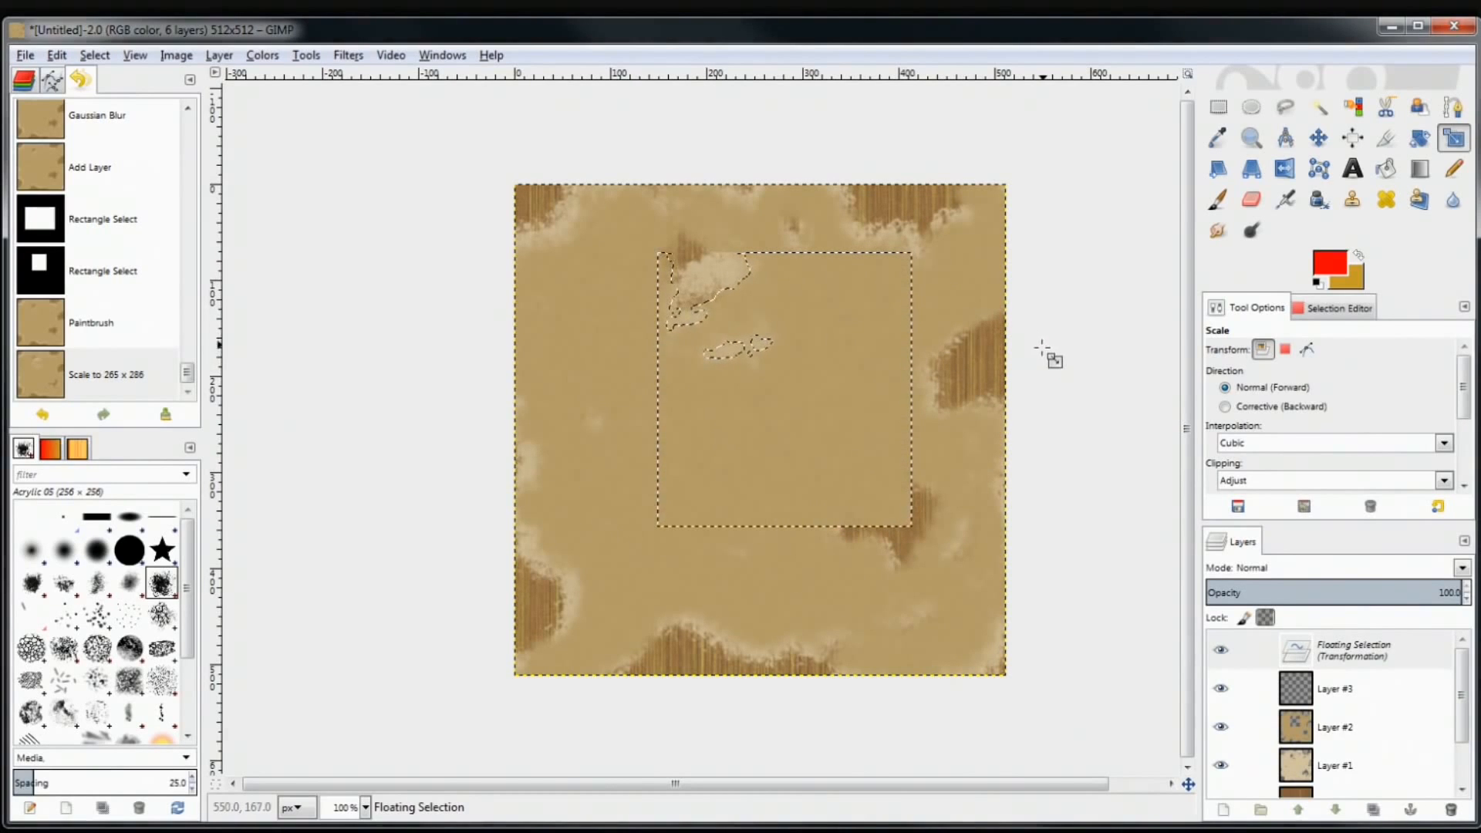
pyautogui.hotkey('ctrl', 'z')
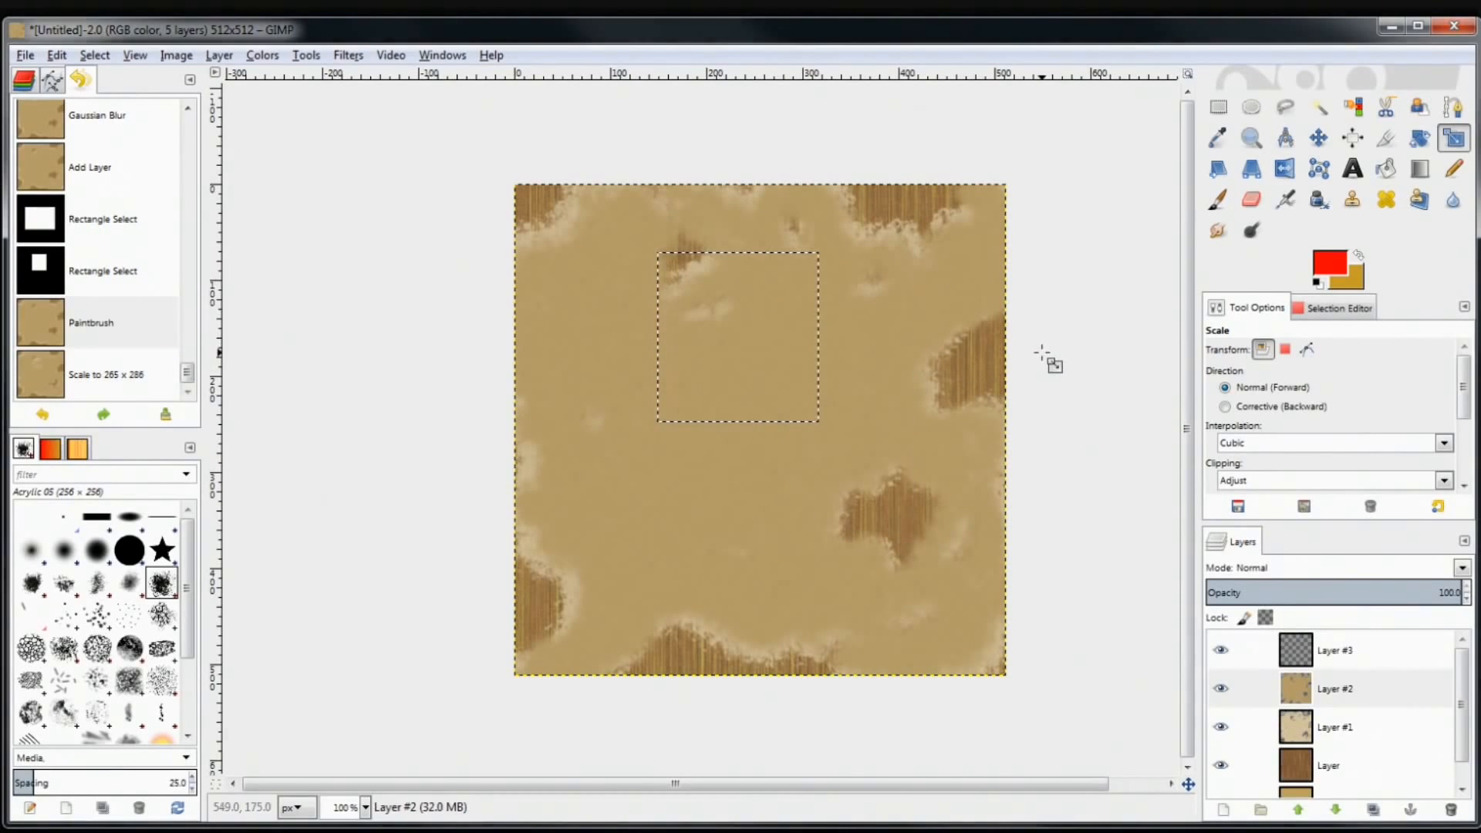
pyautogui.click(1329, 658)
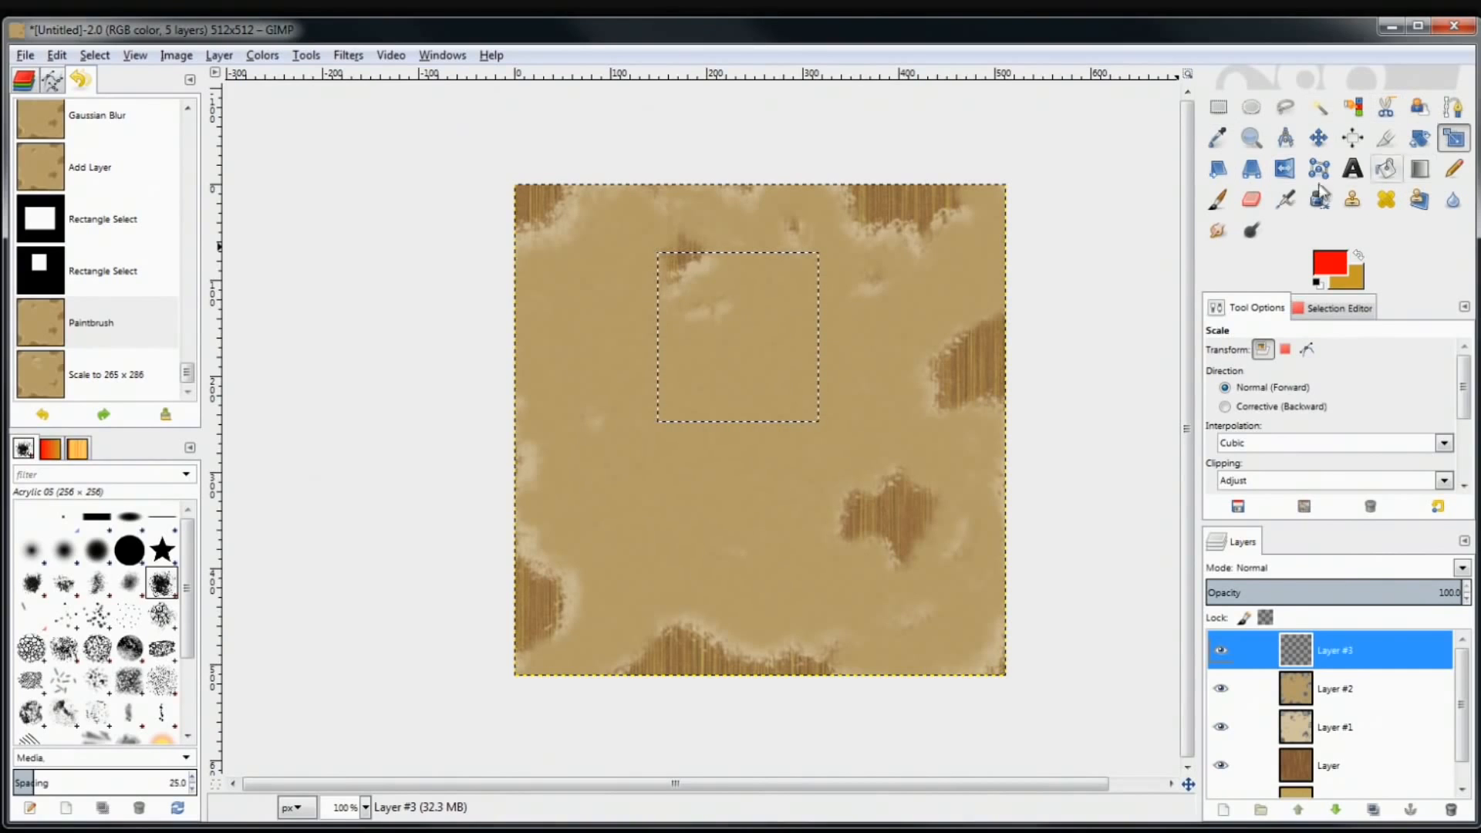
pyautogui.click(1217, 108)
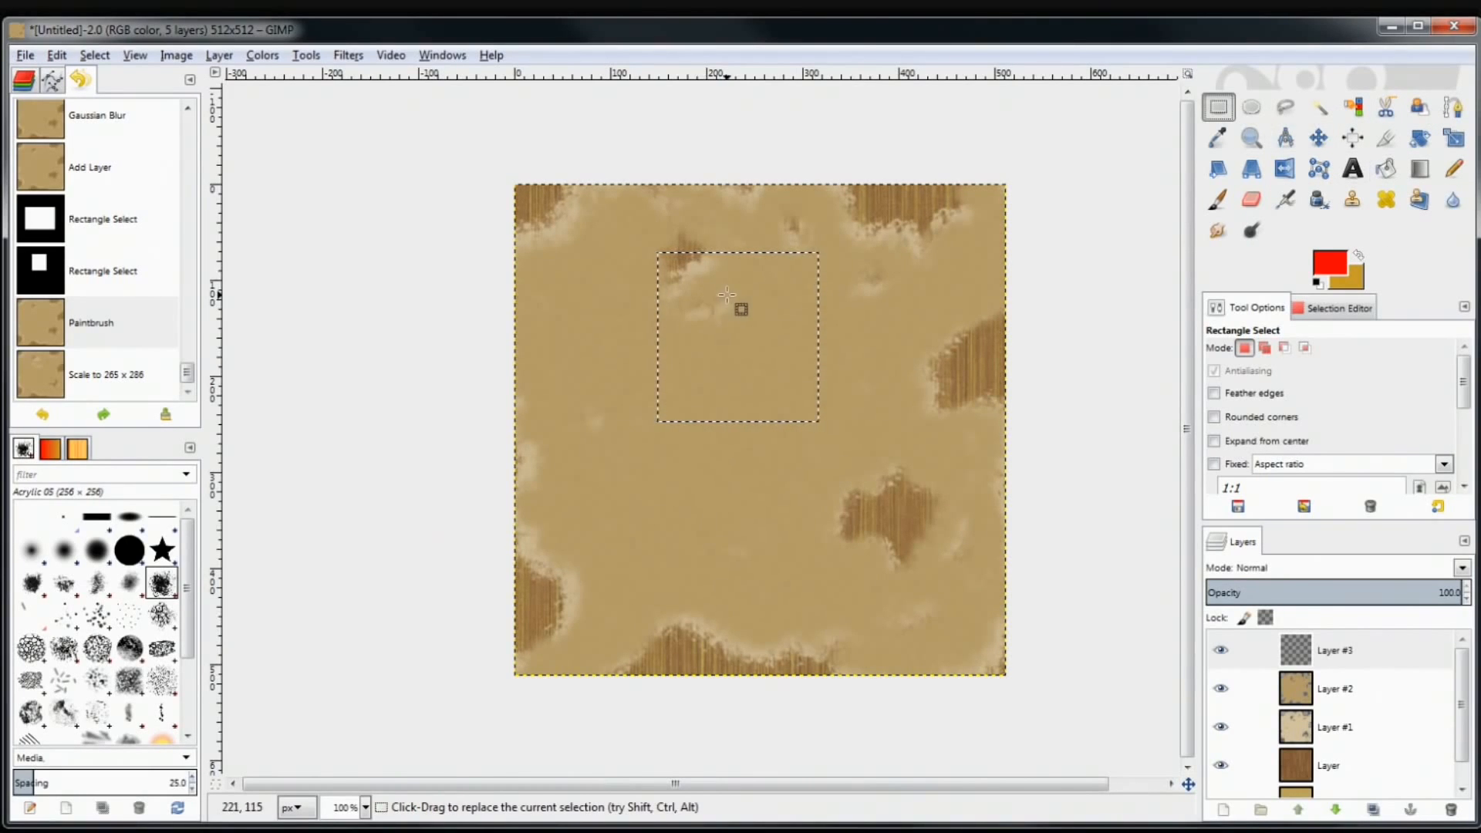
# Replace the square with a wide rectangle selection near the centre and reset default colours
pyautogui.click(660, 504)
pyautogui.moveTo(570, 345); pyautogui.dragTo(812, 507)
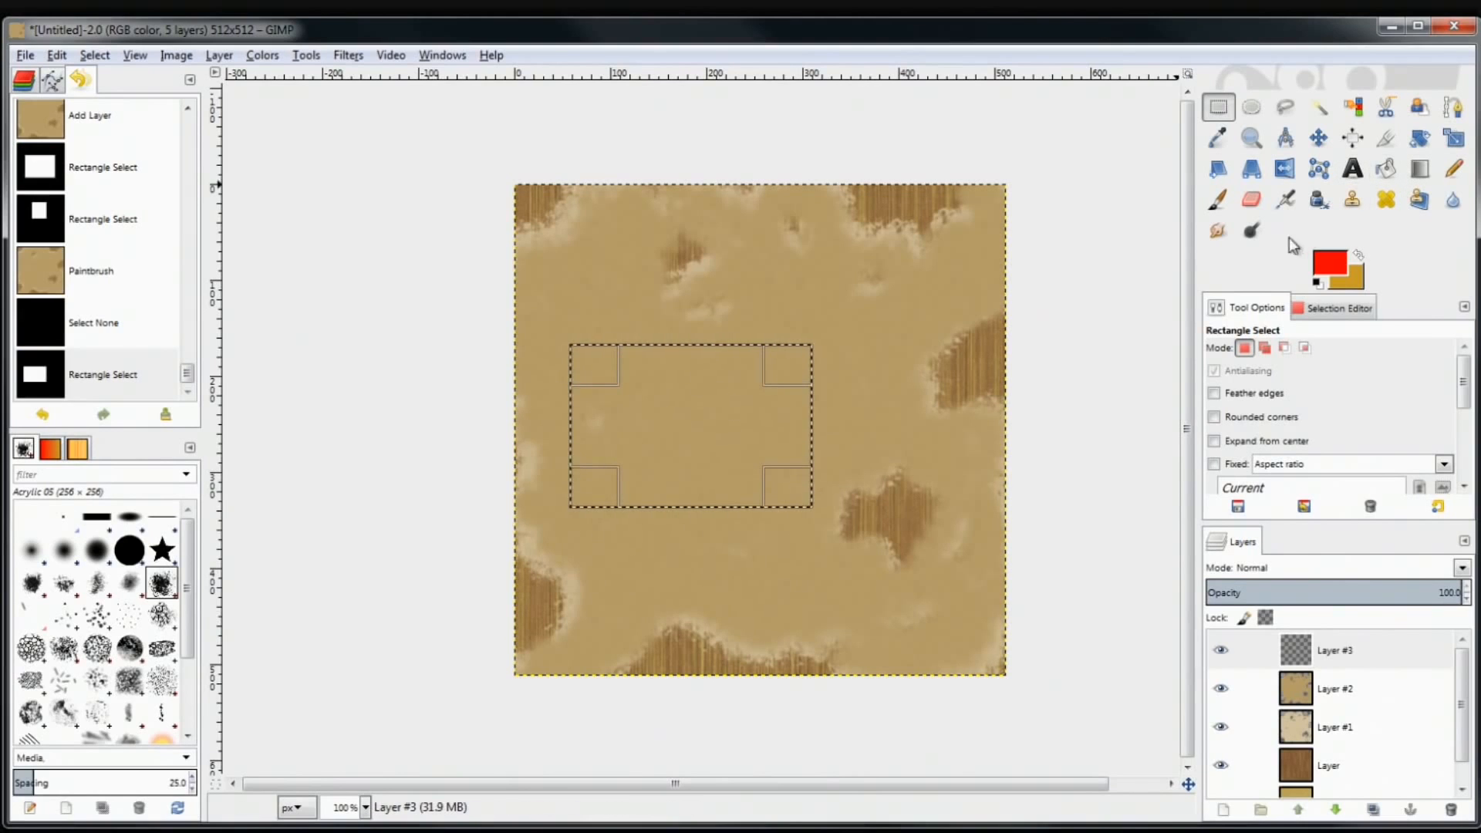
pyautogui.click(1322, 284)
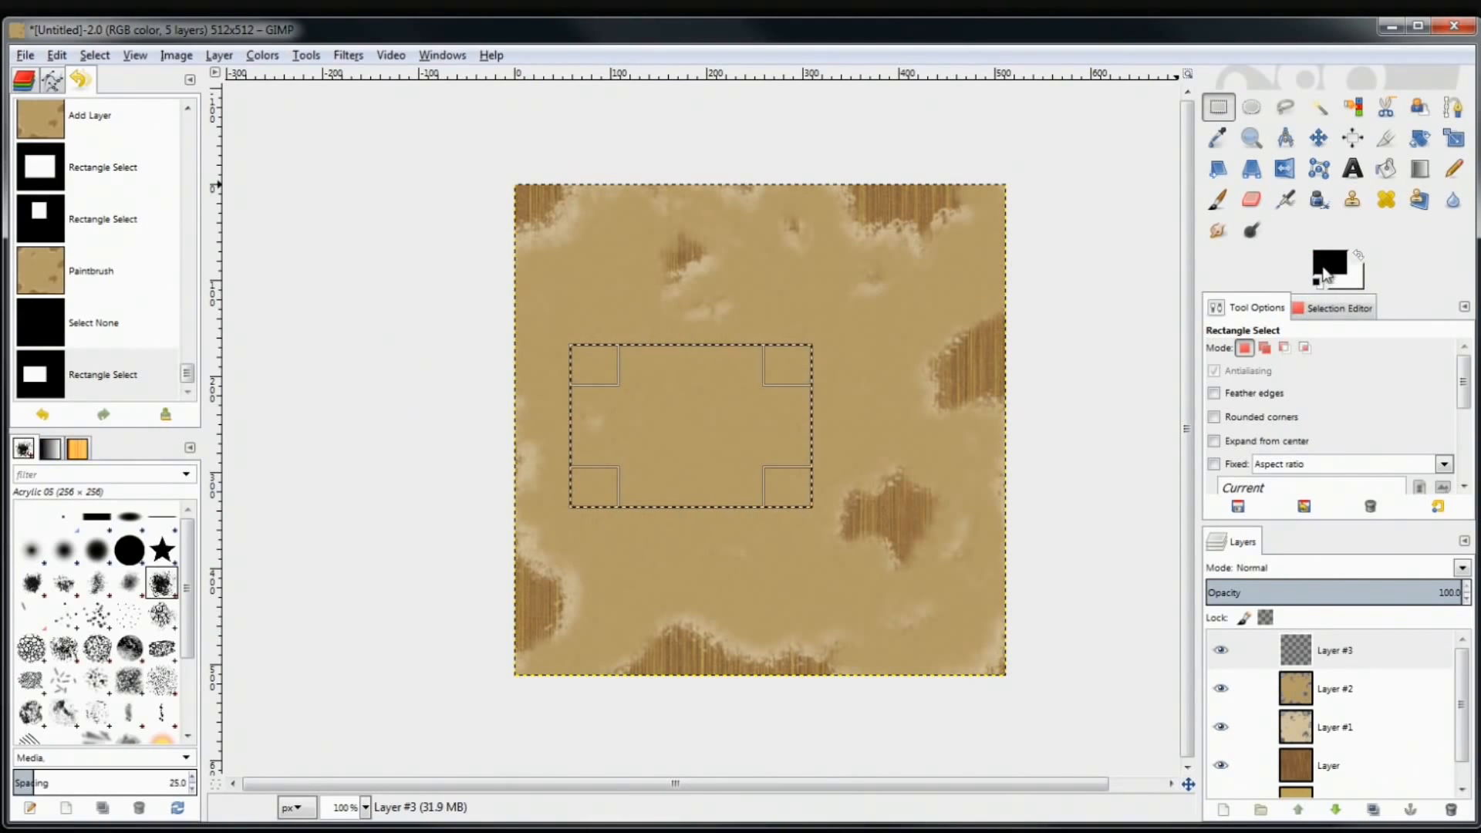
# Set the foreground colour to red
pyautogui.click(1328, 262)
pyautogui.moveTo(587, 309); pyautogui.dragTo(420, 340)
pyautogui.click(716, 479)
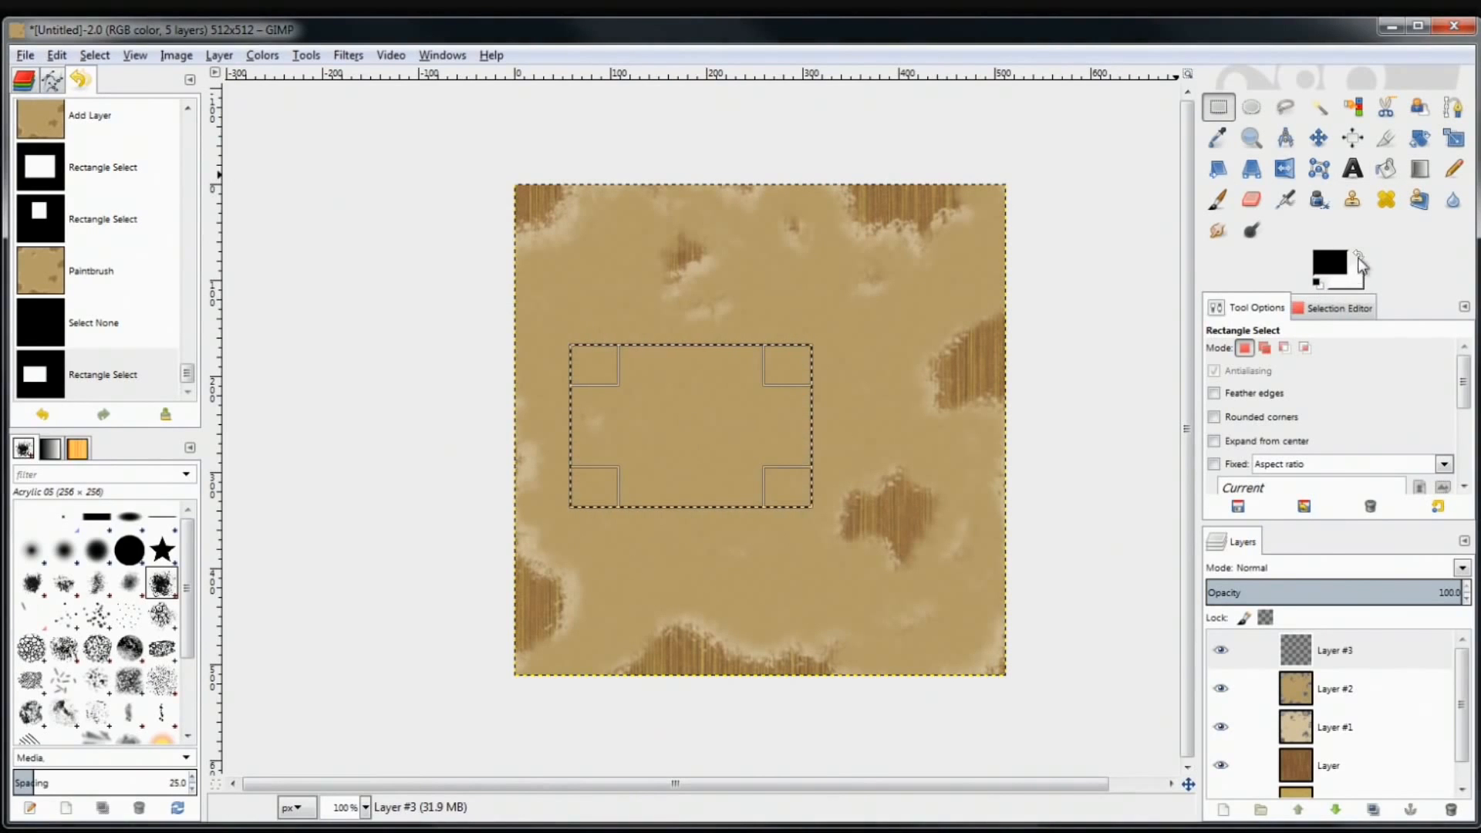
pyautogui.click(1341, 266)
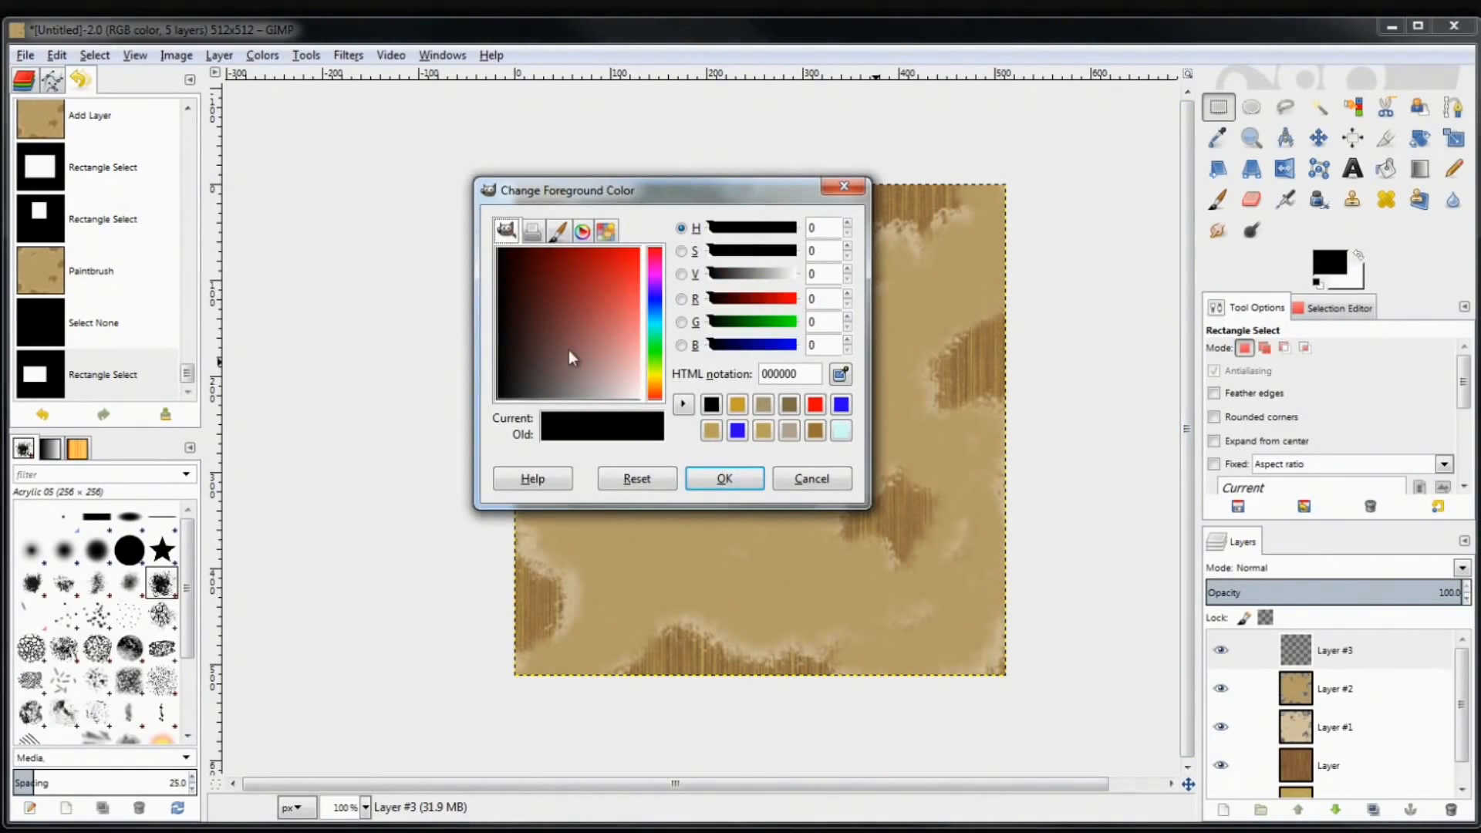
pyautogui.click(815, 404)
pyautogui.click(724, 478)
# Set the background colour to pure blue (0000ff), then reset colours to black and white
pyautogui.click(1340, 286)
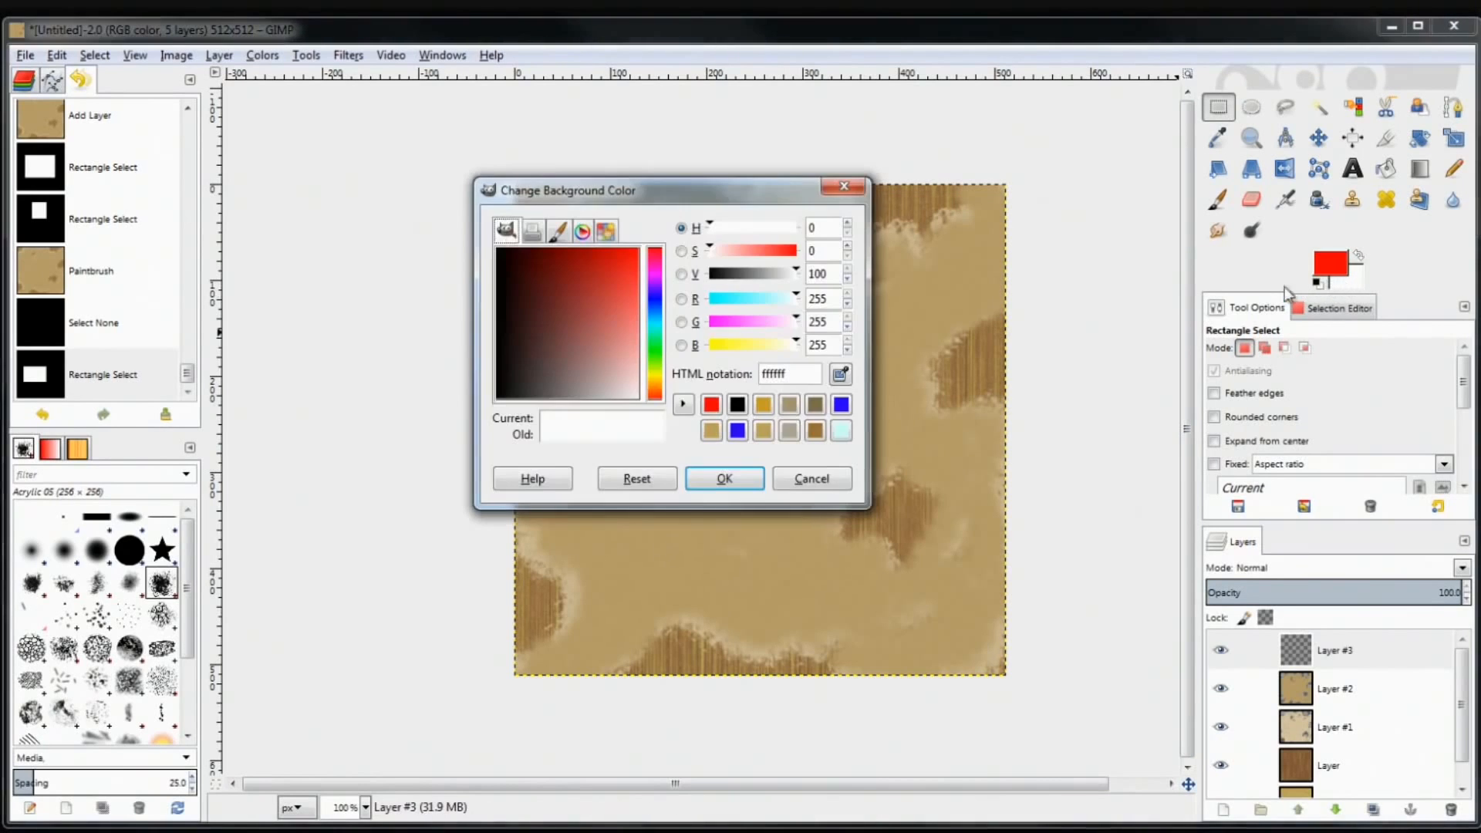
pyautogui.click(655, 299)
pyautogui.moveTo(619, 272); pyautogui.dragTo(692, 210)
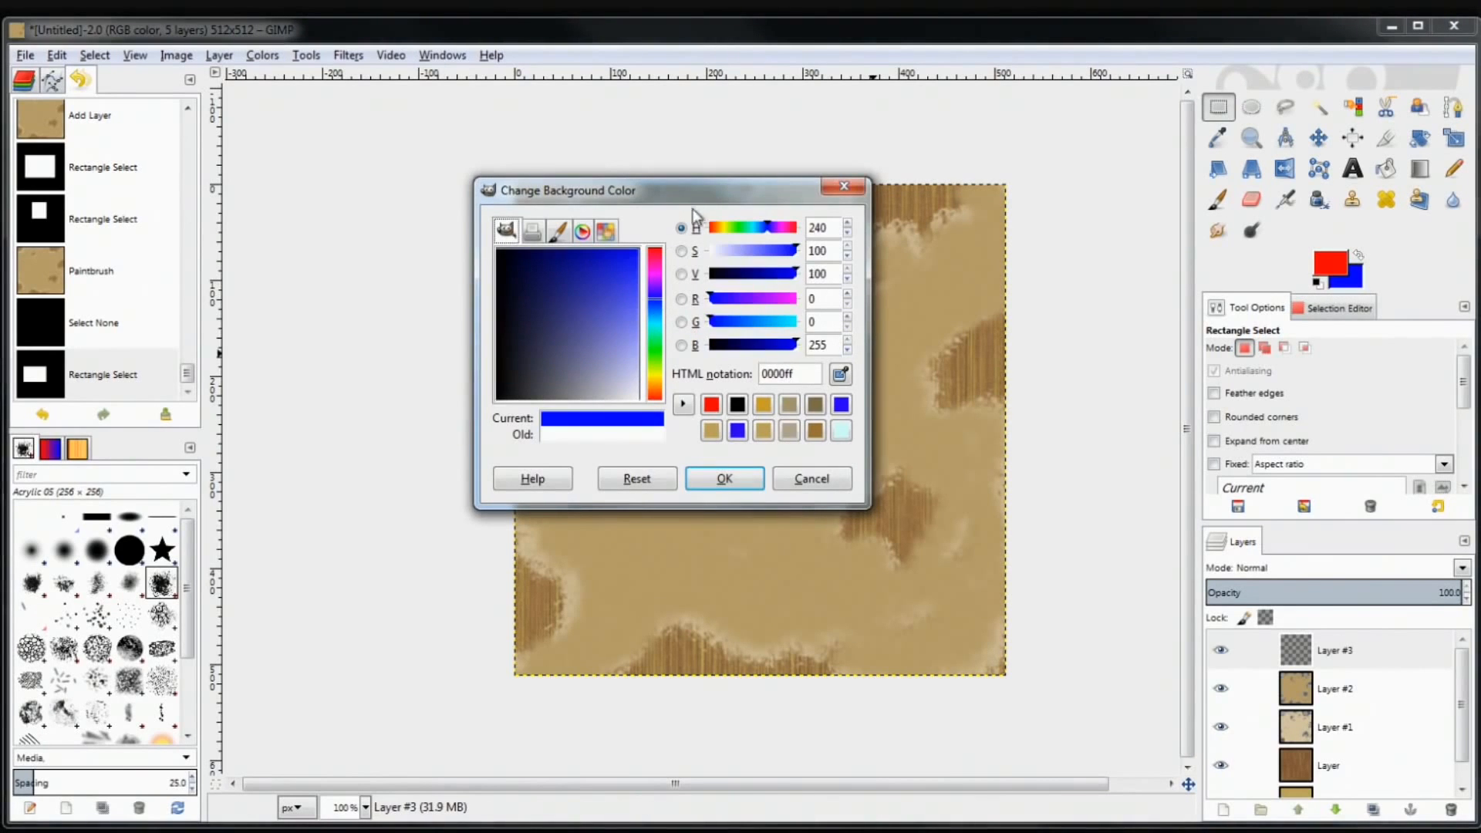
pyautogui.click(712, 485)
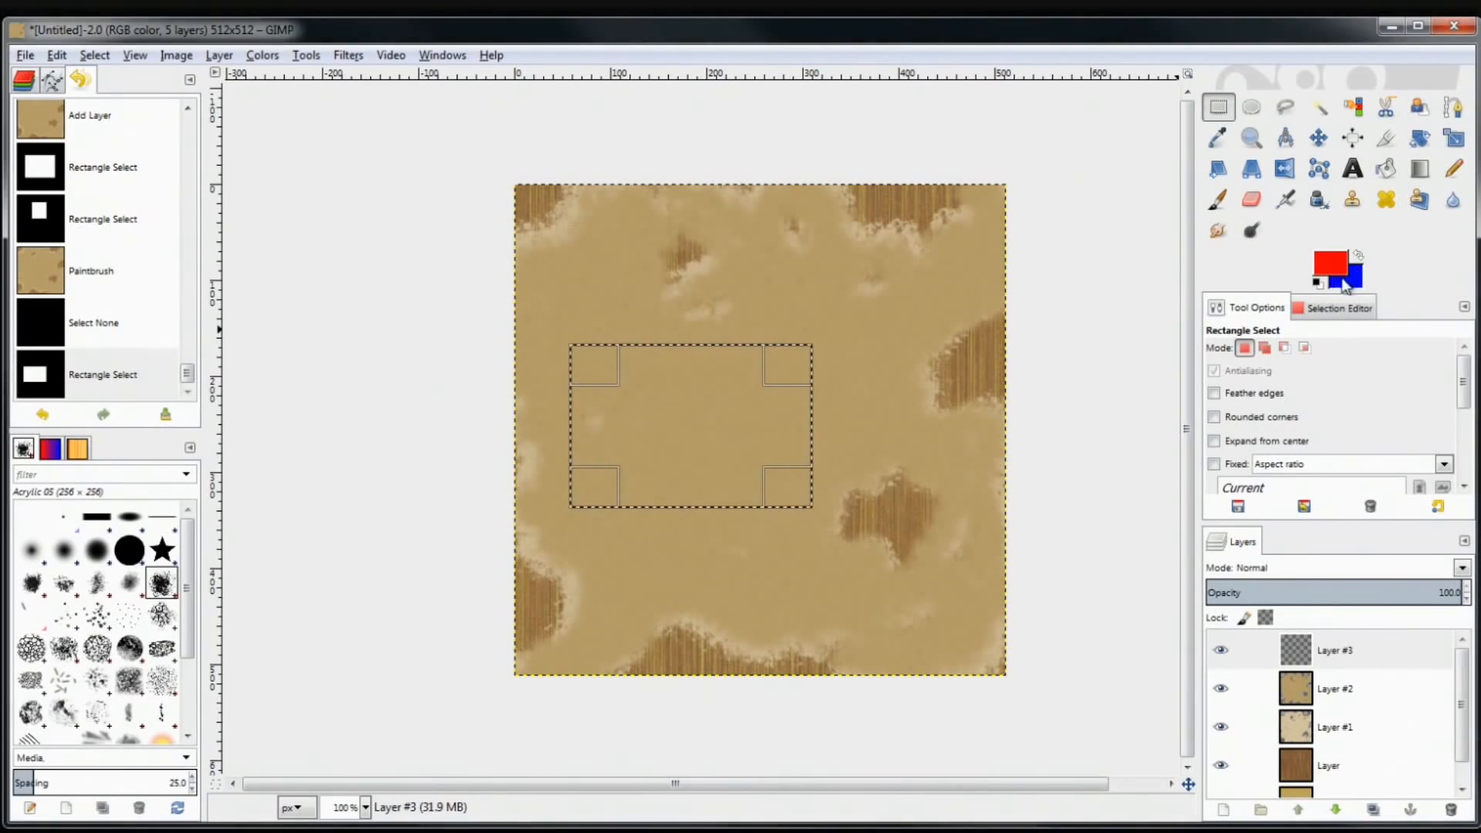
pyautogui.click(1319, 281)
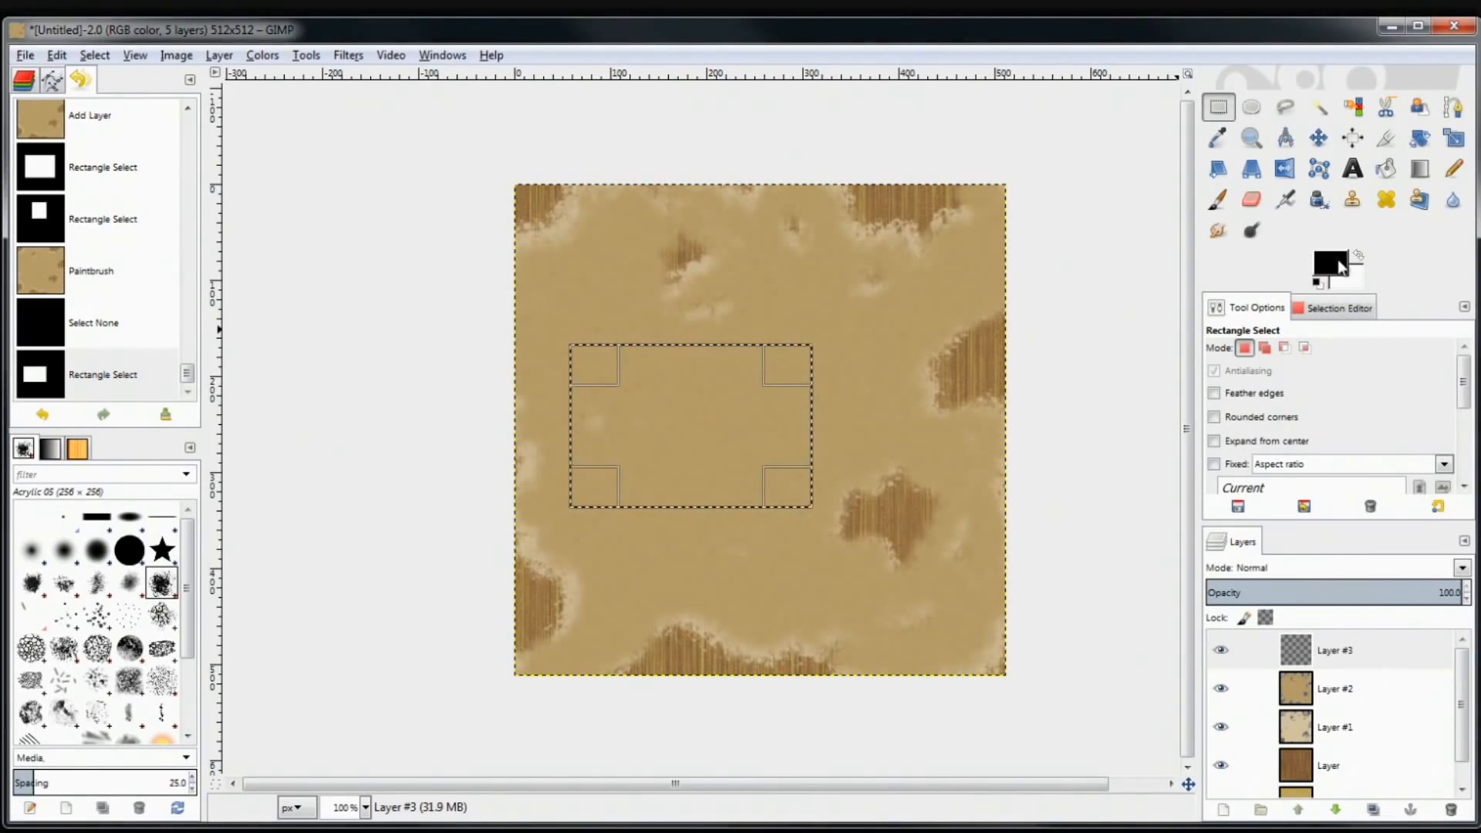
pyautogui.click(1386, 170)
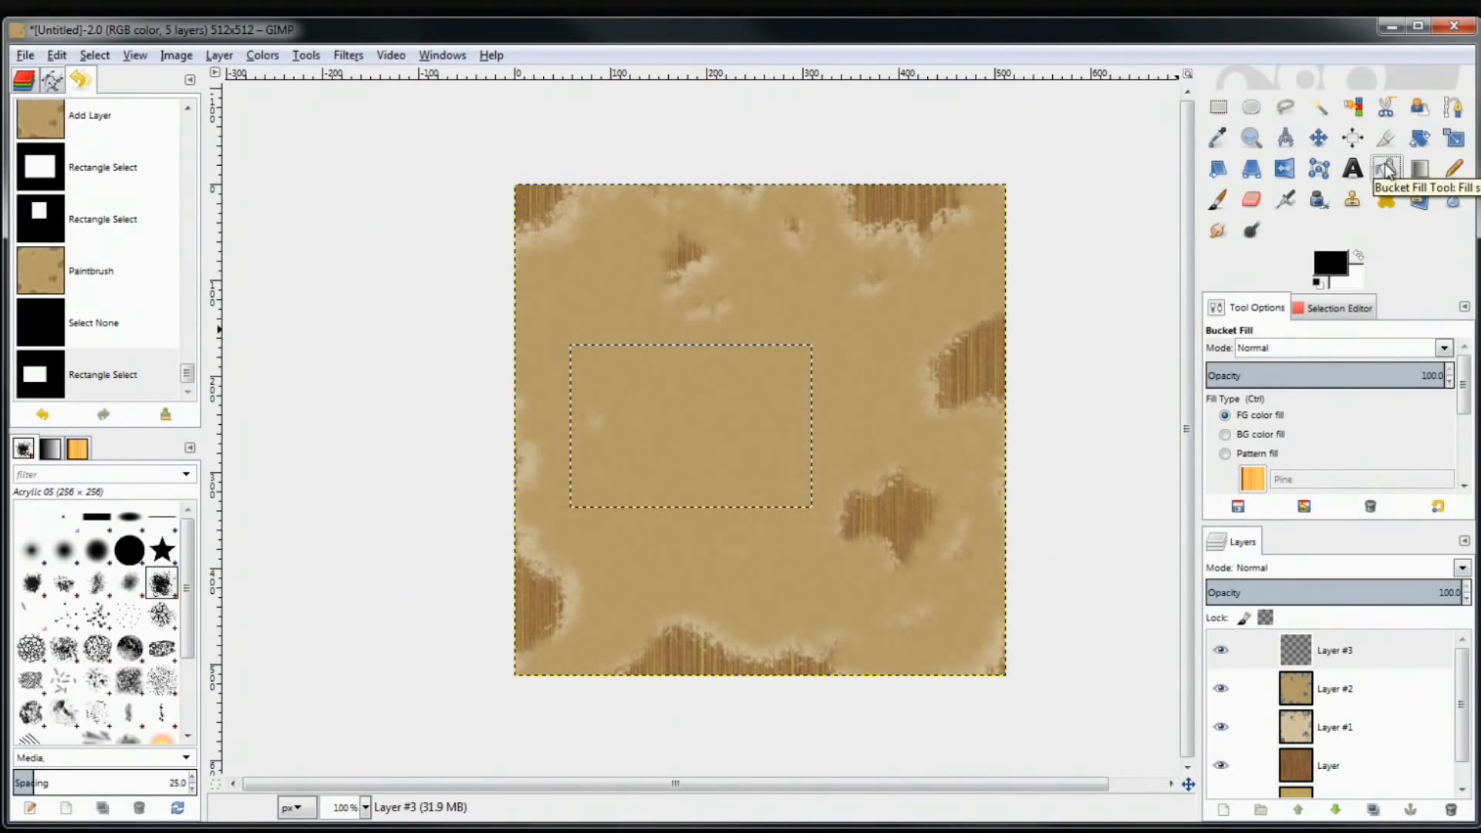
pyautogui.click(724, 399)
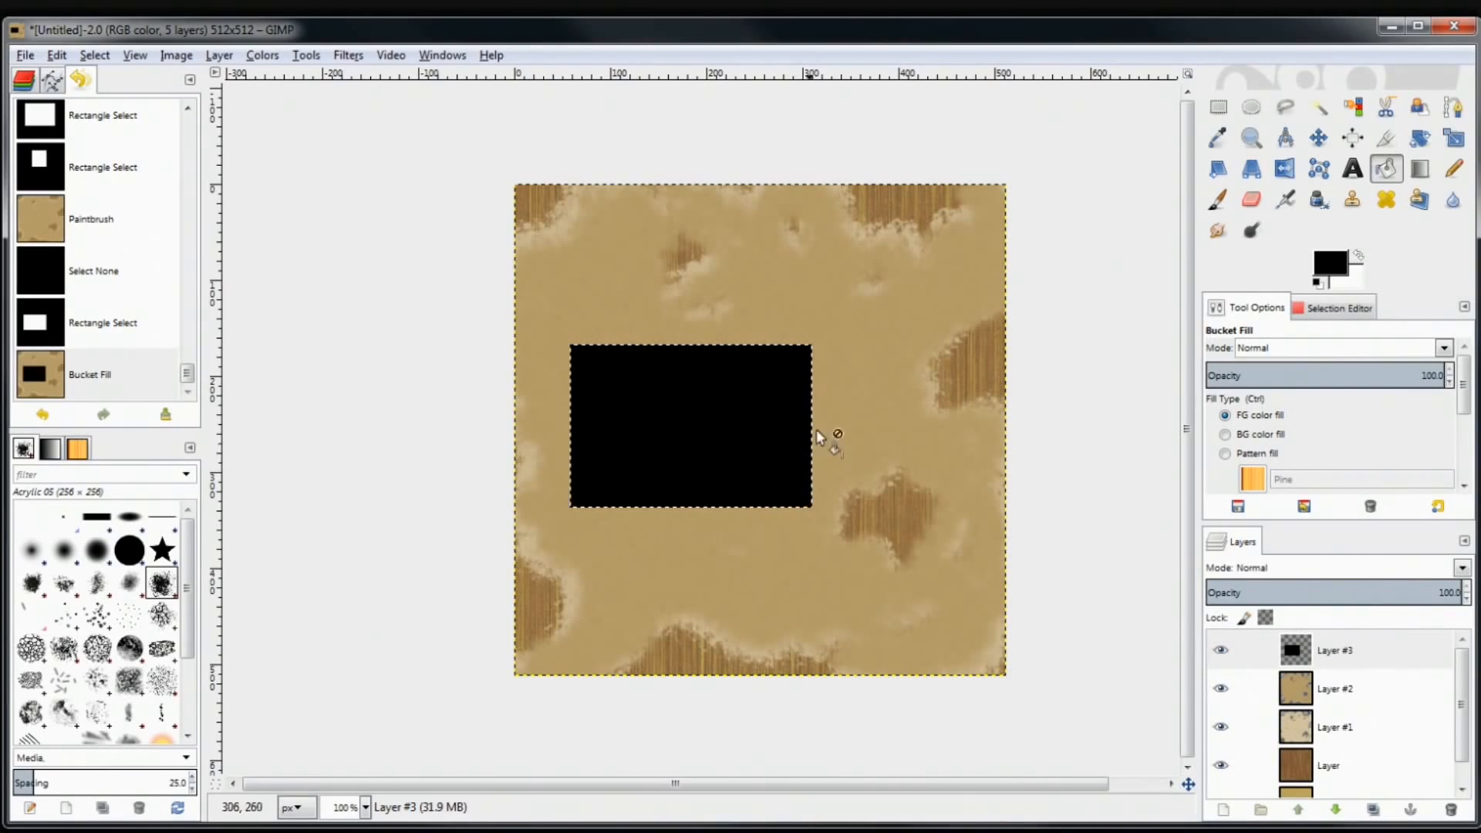
pyautogui.hotkey('ctrl', 'z')
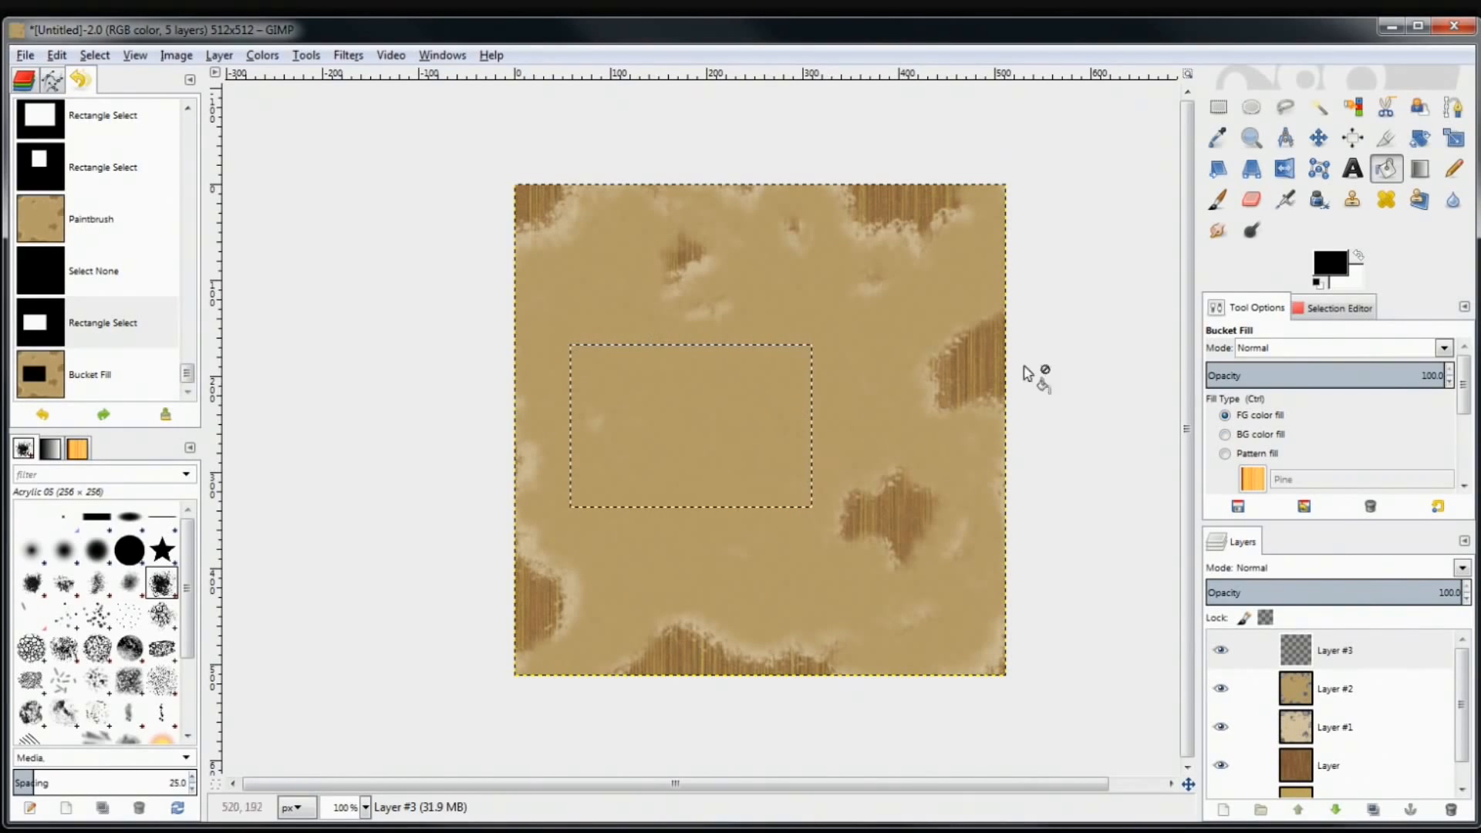
pyautogui.click(1225, 109)
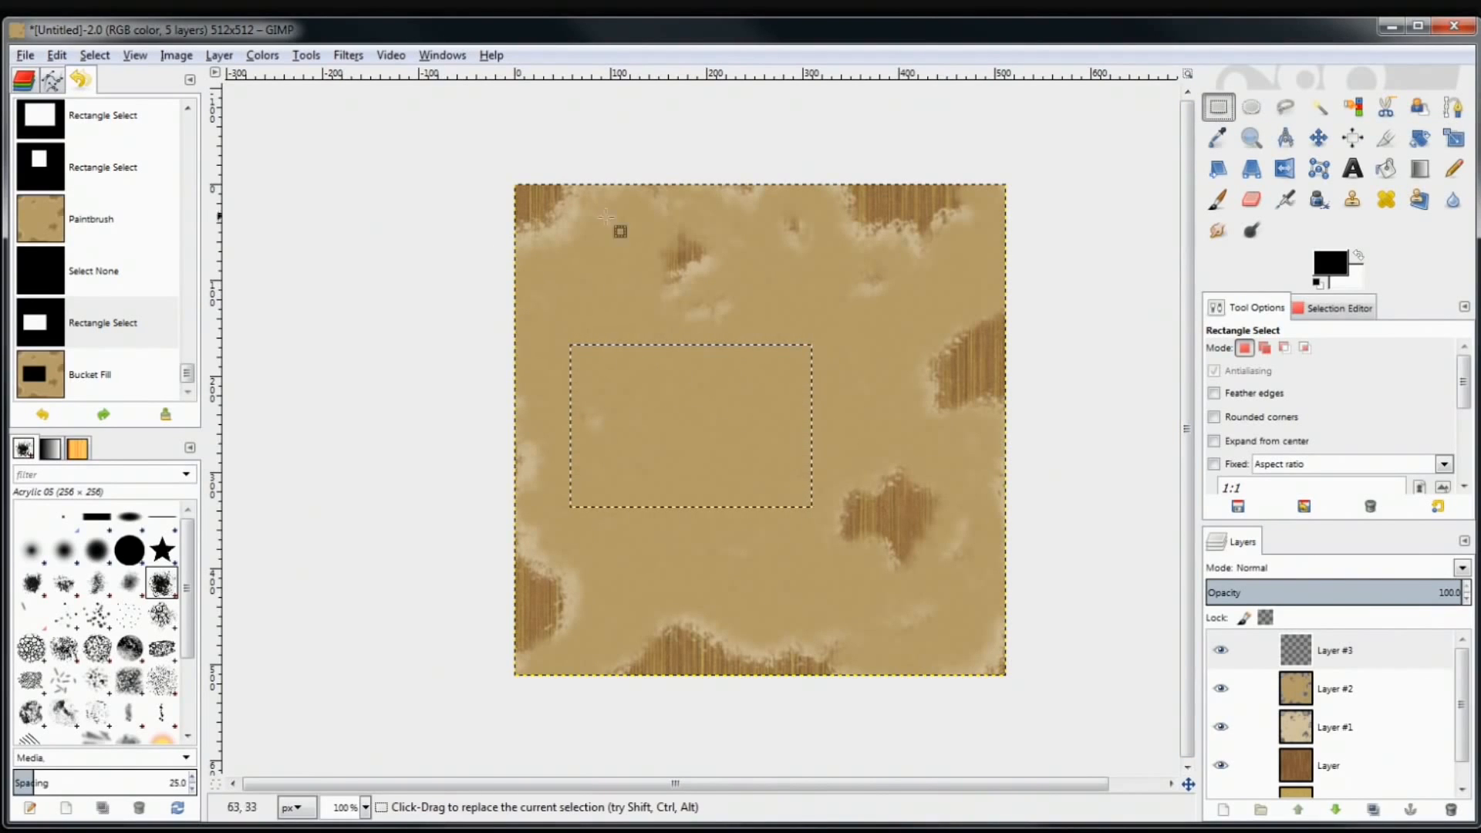
# Clear the selection, discard trial rectangles, and select a rectangle just left of the texture's centre
pyautogui.click(641, 309)
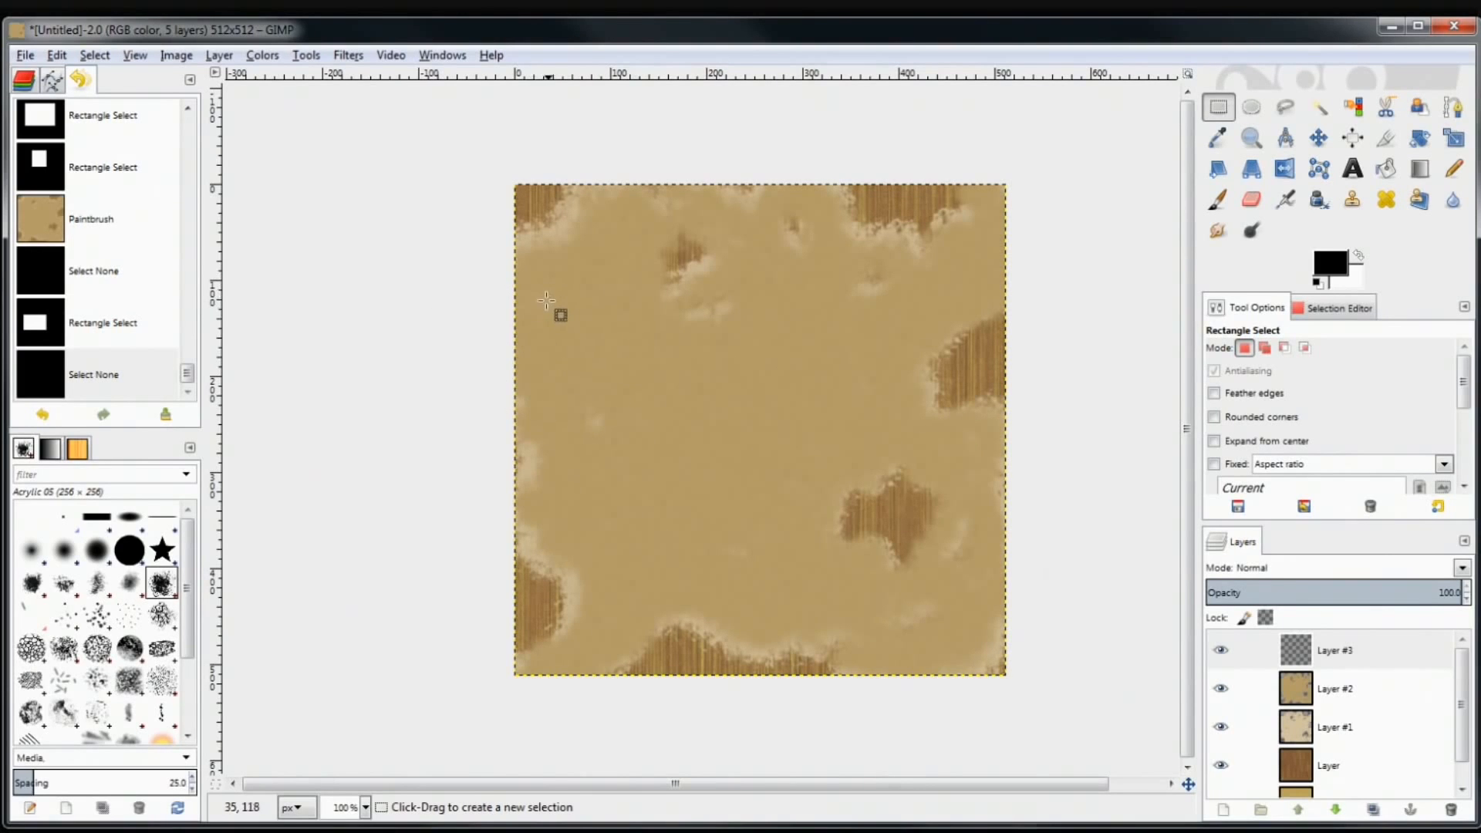
pyautogui.moveTo(532, 264); pyautogui.dragTo(646, 347)
pyautogui.click(701, 411)
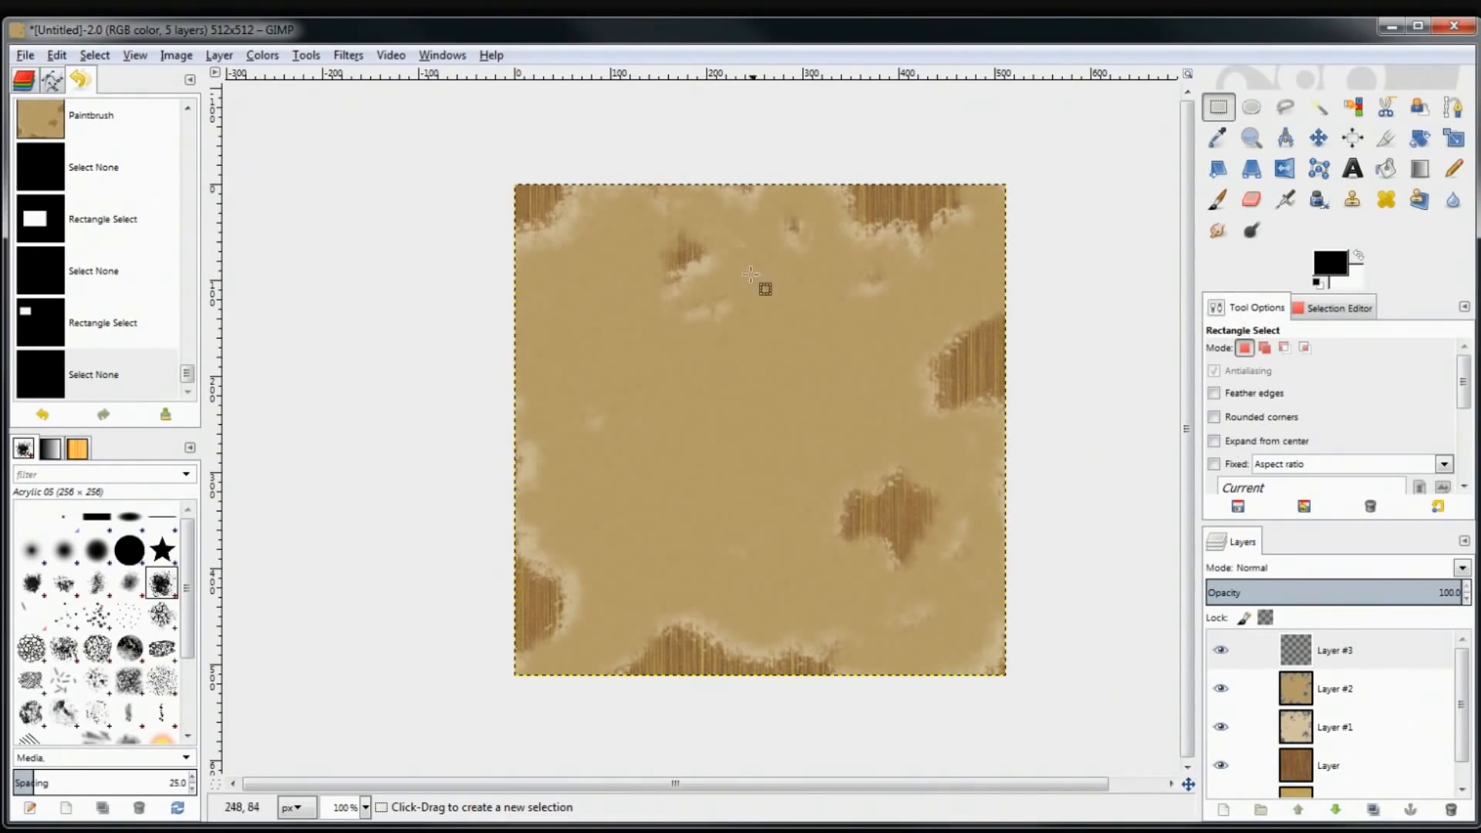
pyautogui.moveTo(553, 243); pyautogui.dragTo(811, 422)
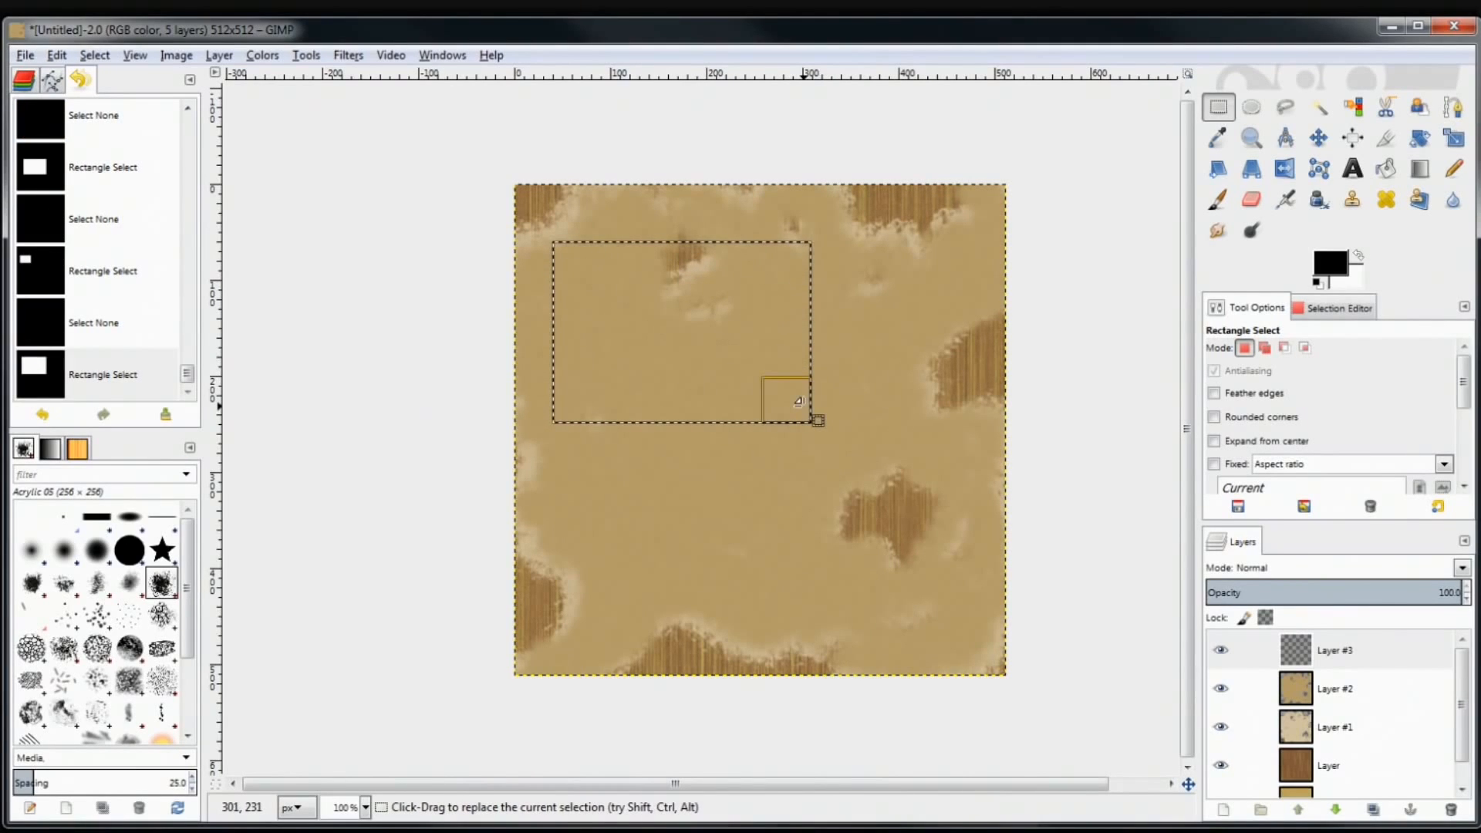
pyautogui.moveTo(816, 420); pyautogui.dragTo(766, 416)
pyautogui.click(824, 414)
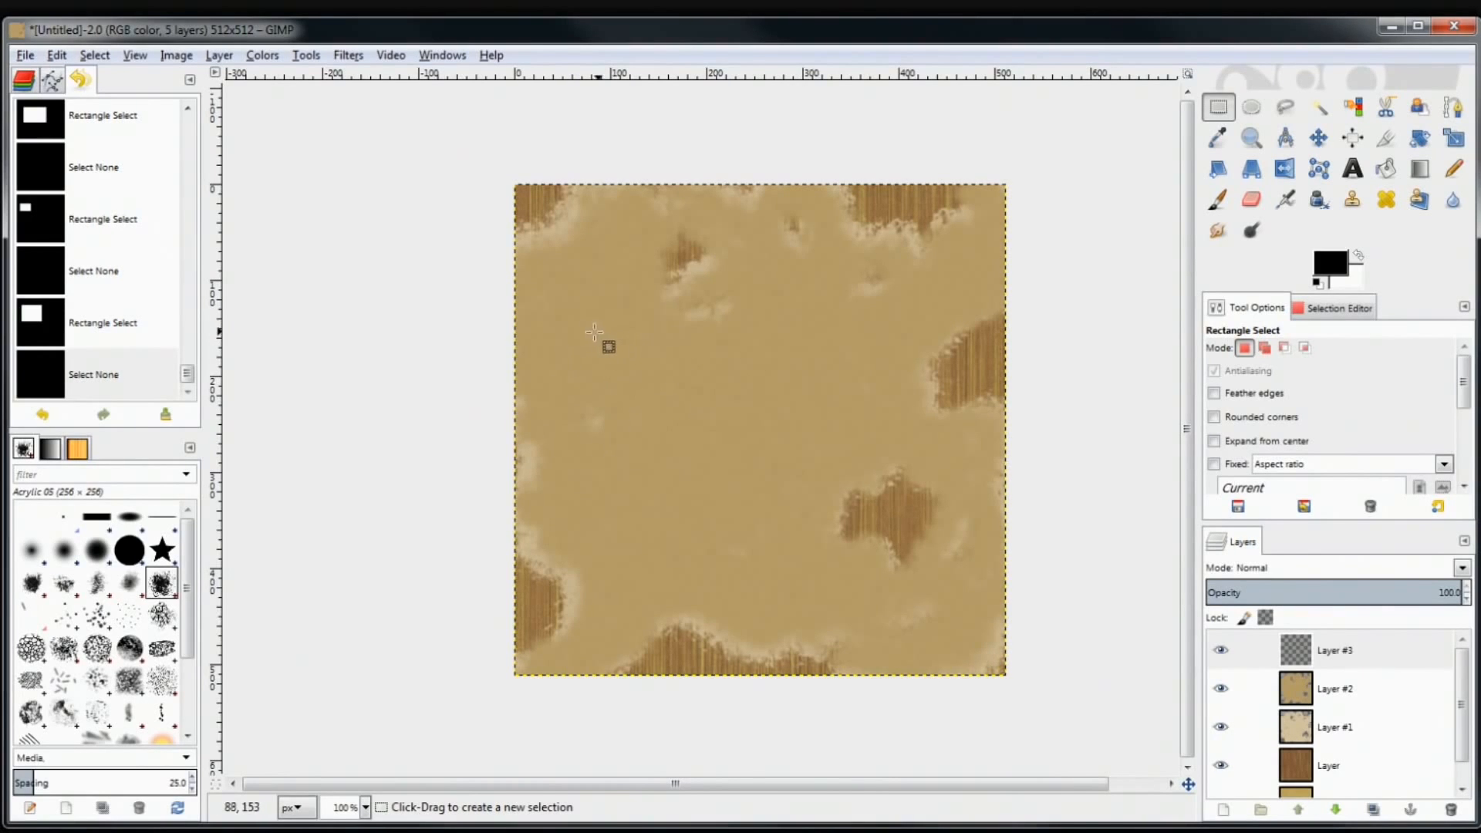
pyautogui.moveTo(590, 311); pyautogui.dragTo(786, 450)
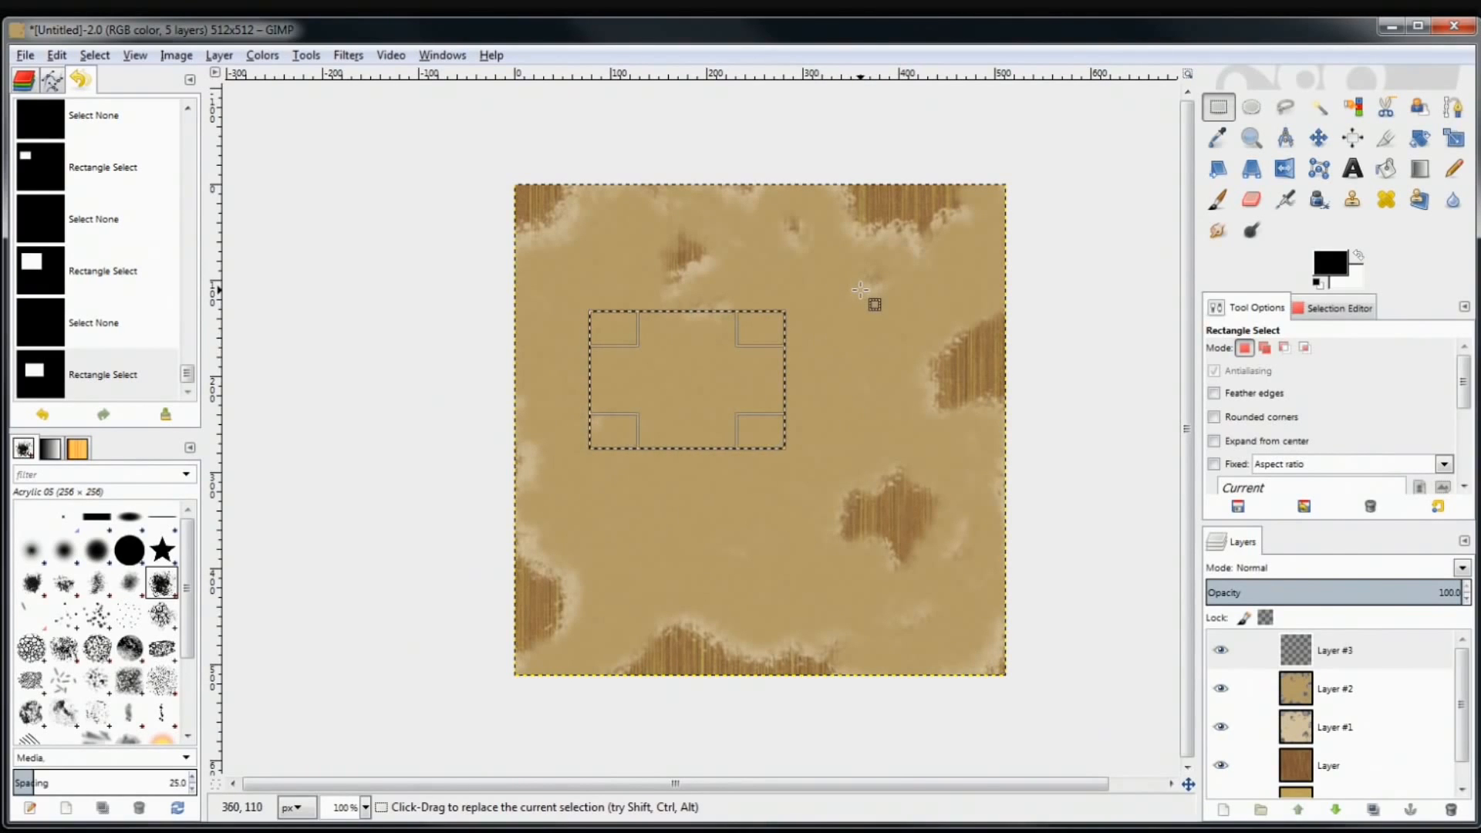
# Shift-add a taller rectangle to the selection, right of the first one
pyautogui.press('shift')
pyautogui.press('shift')
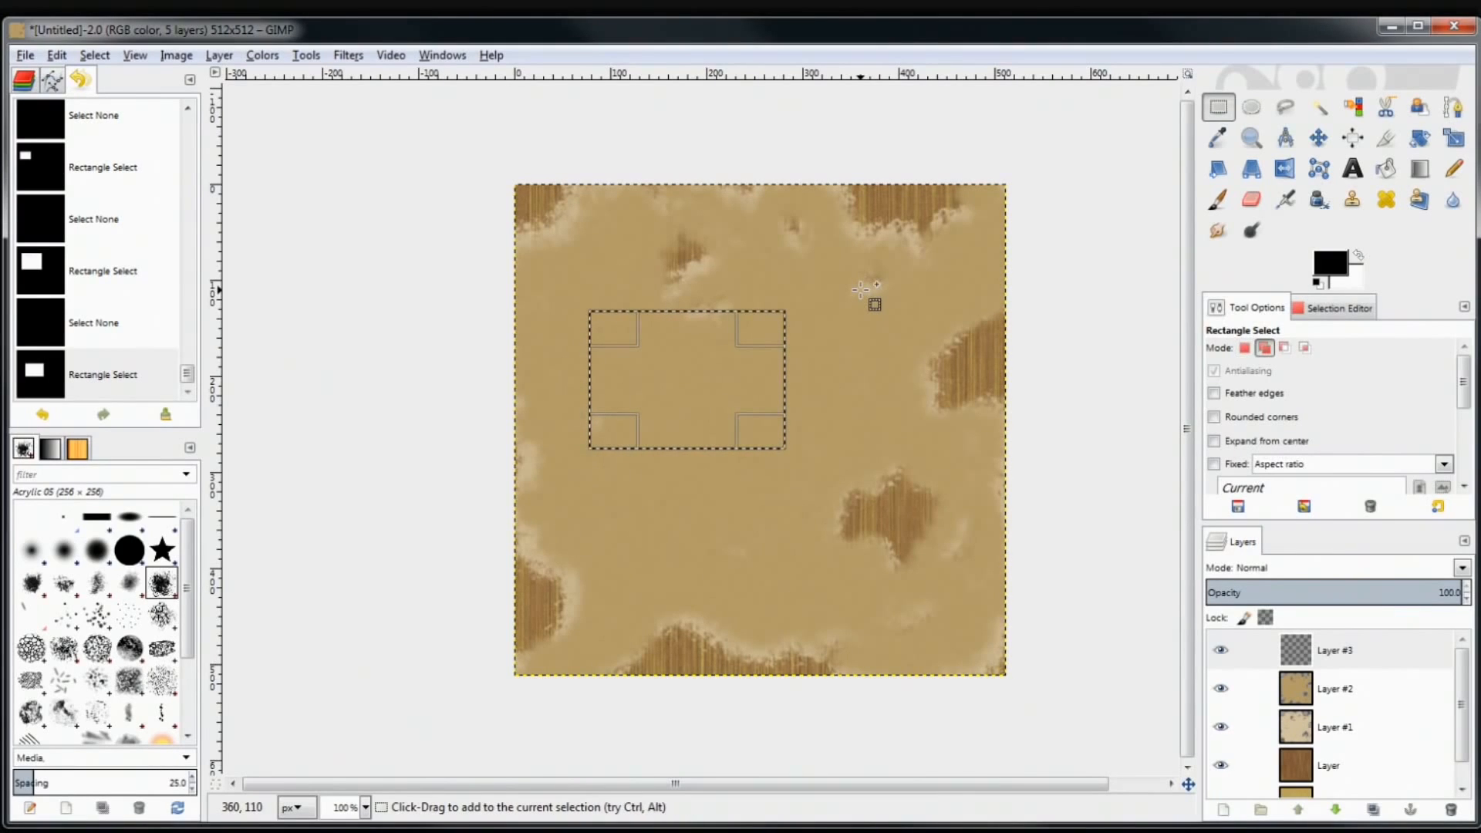
pyautogui.press('shift')
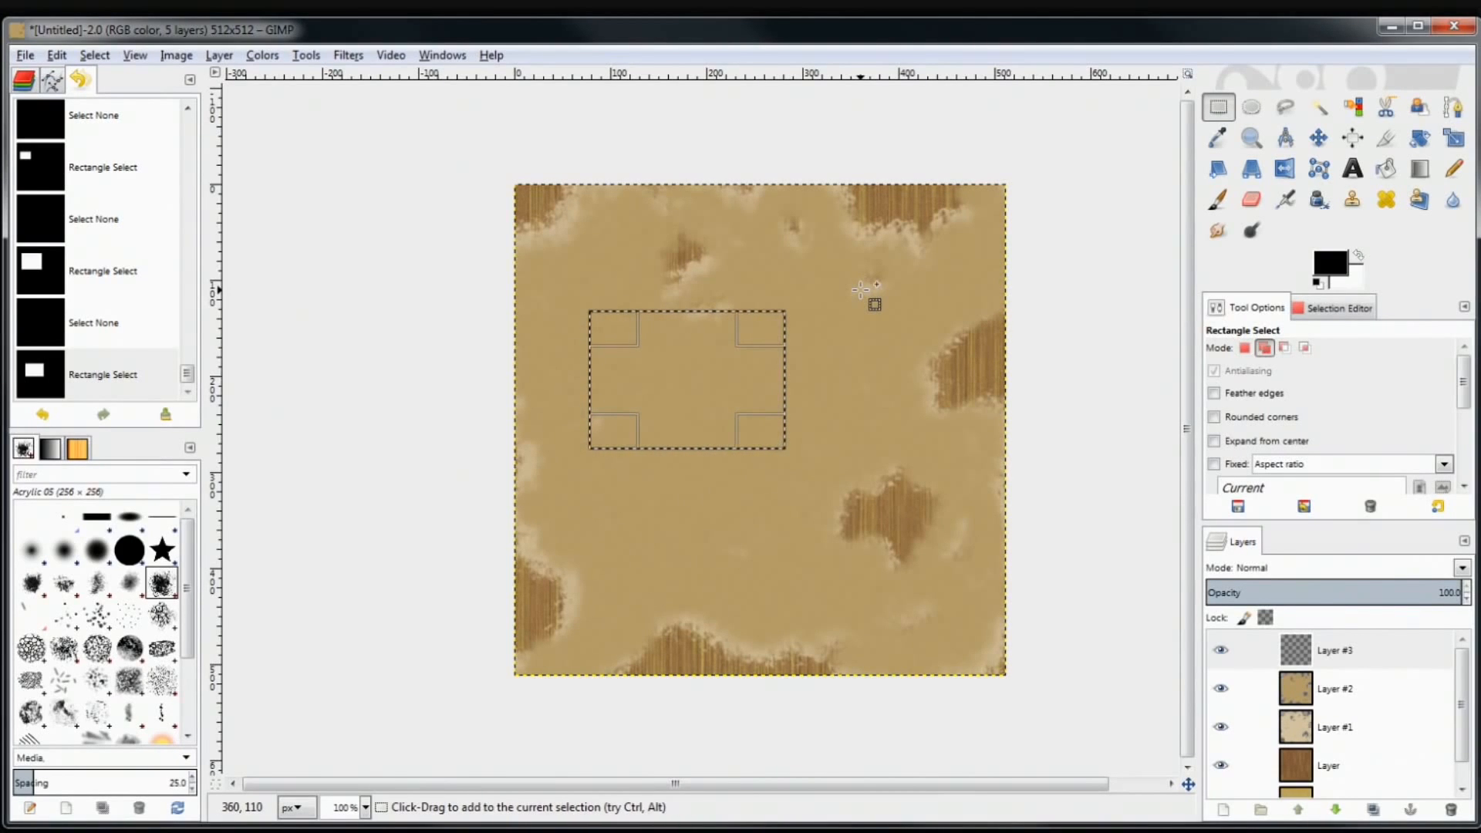
pyautogui.press('shift')
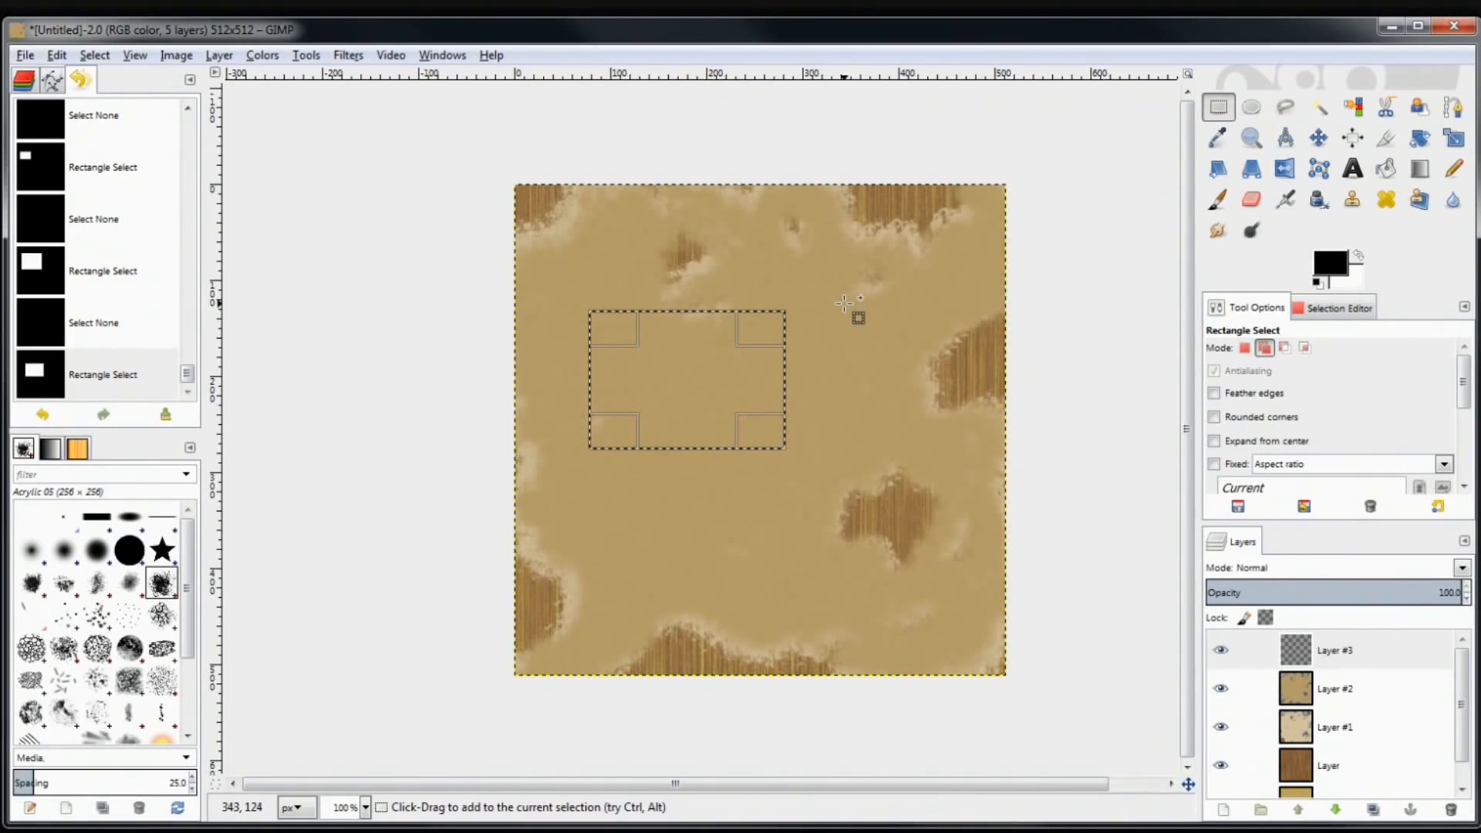
pyautogui.moveTo(804, 263); pyautogui.dragTo(954, 439)
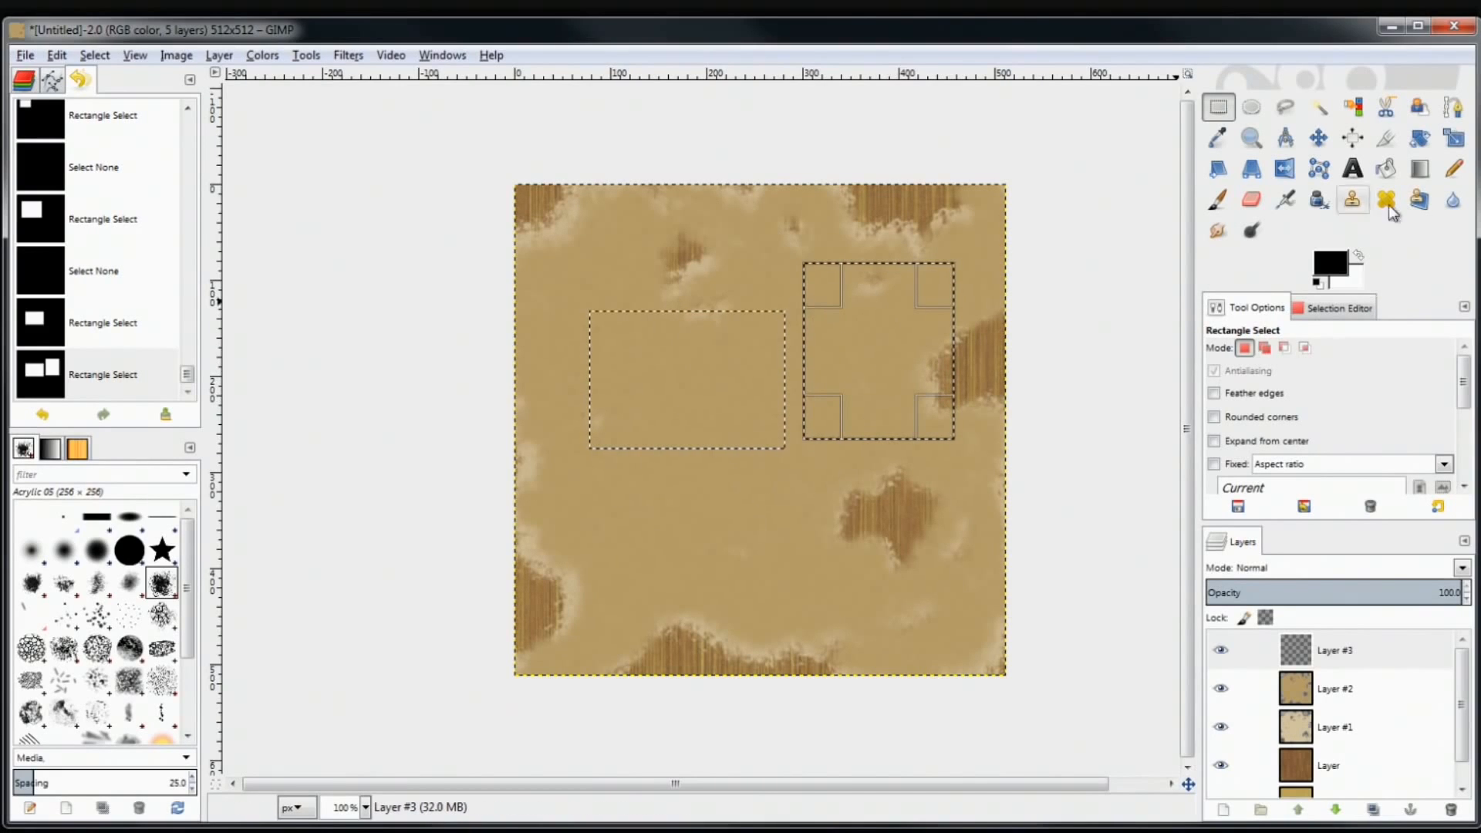
# Test a black Bucket Fill on both rectangles, undo it, and return to Rectangle Select
pyautogui.hotkey('shift', 'b')
pyautogui.click(837, 364)
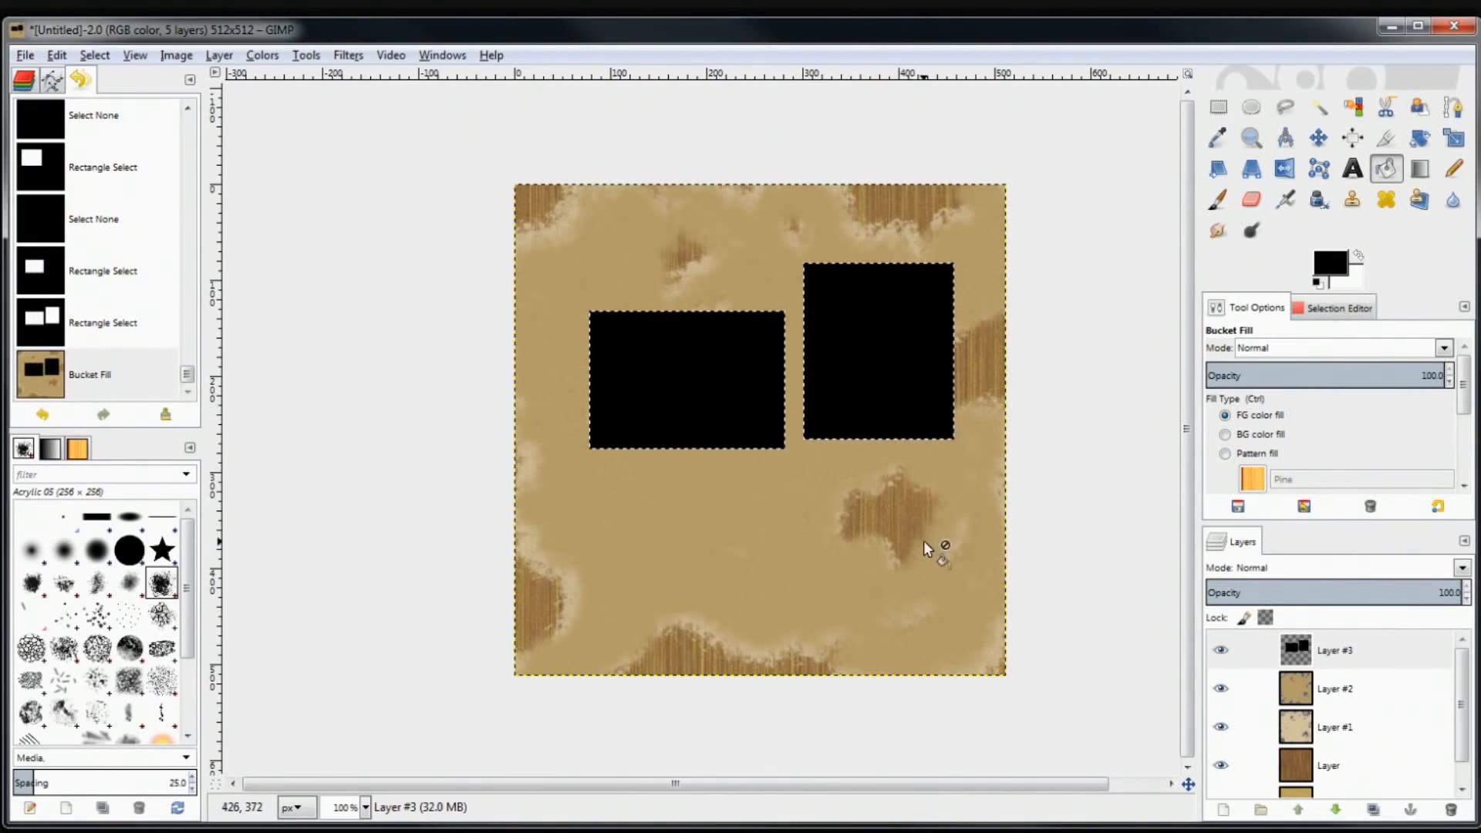
pyautogui.press('ctrl')
pyautogui.hotkey('ctrl', 'z')
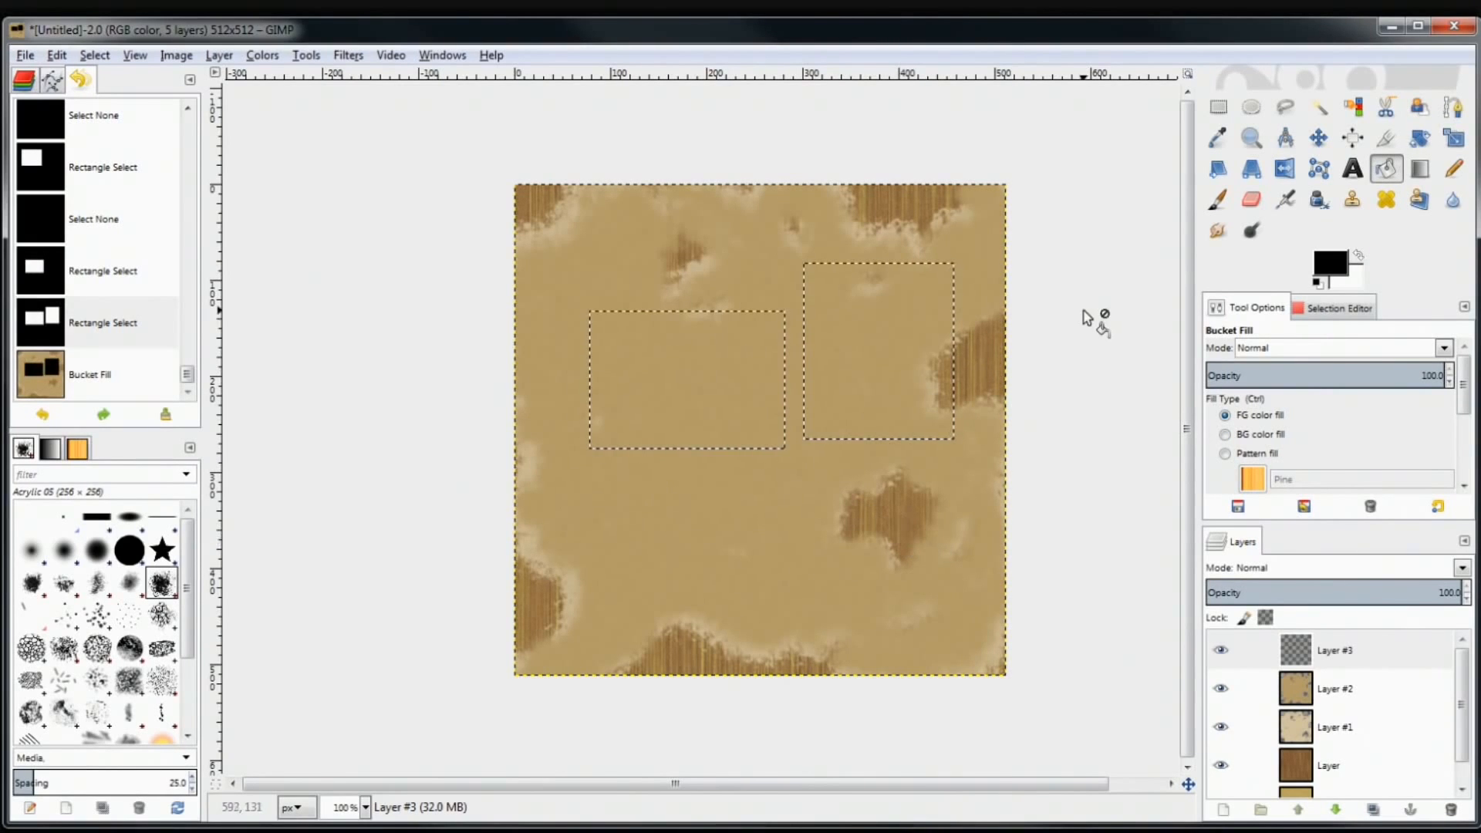
pyautogui.click(1218, 113)
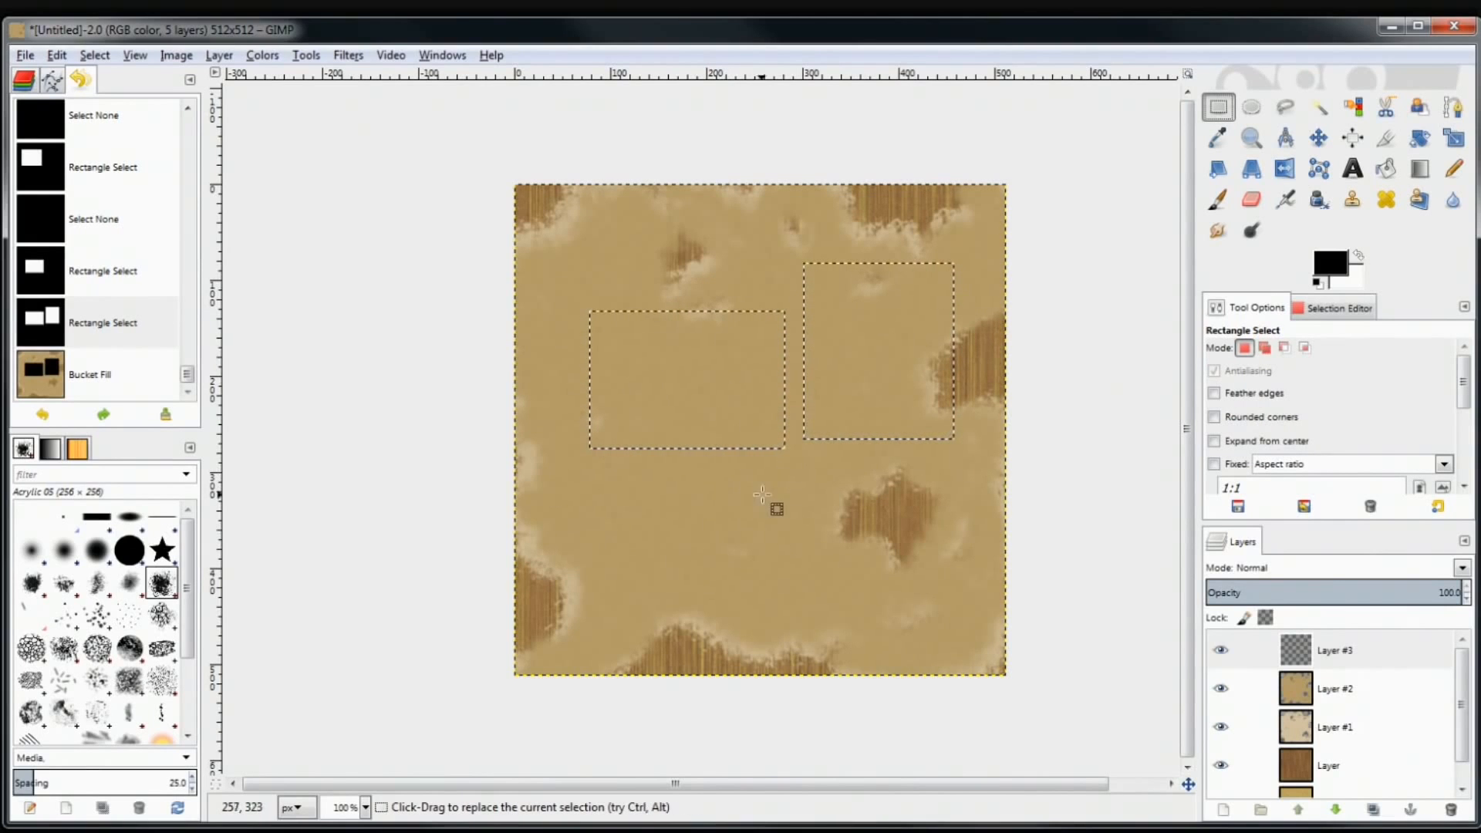
# Add a third rectangle below, Ctrl-subtract several rectangles, then clear the whole selection
pyautogui.moveTo(713, 525); pyautogui.dragTo(896, 376)
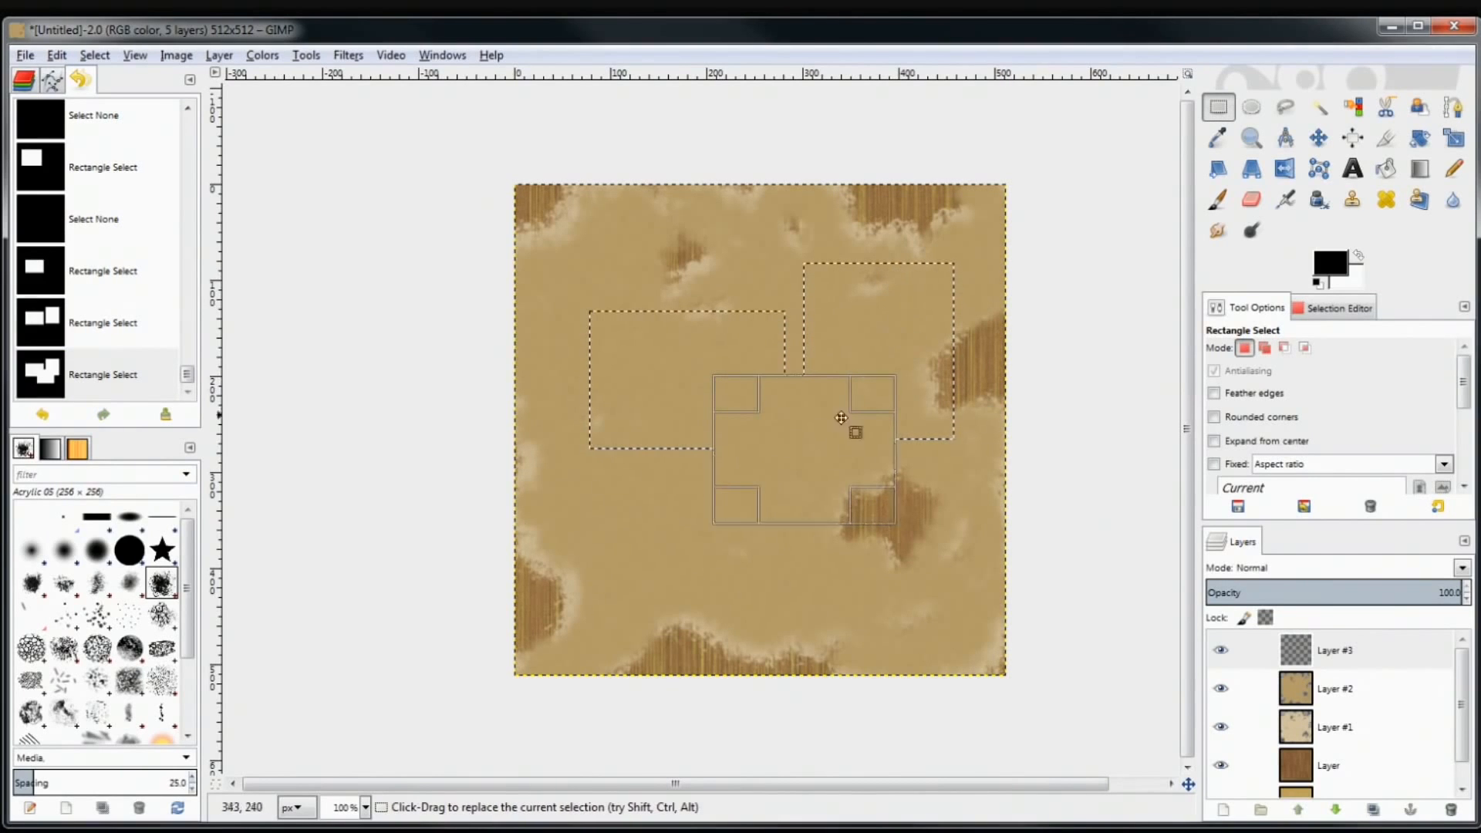
pyautogui.click(676, 377)
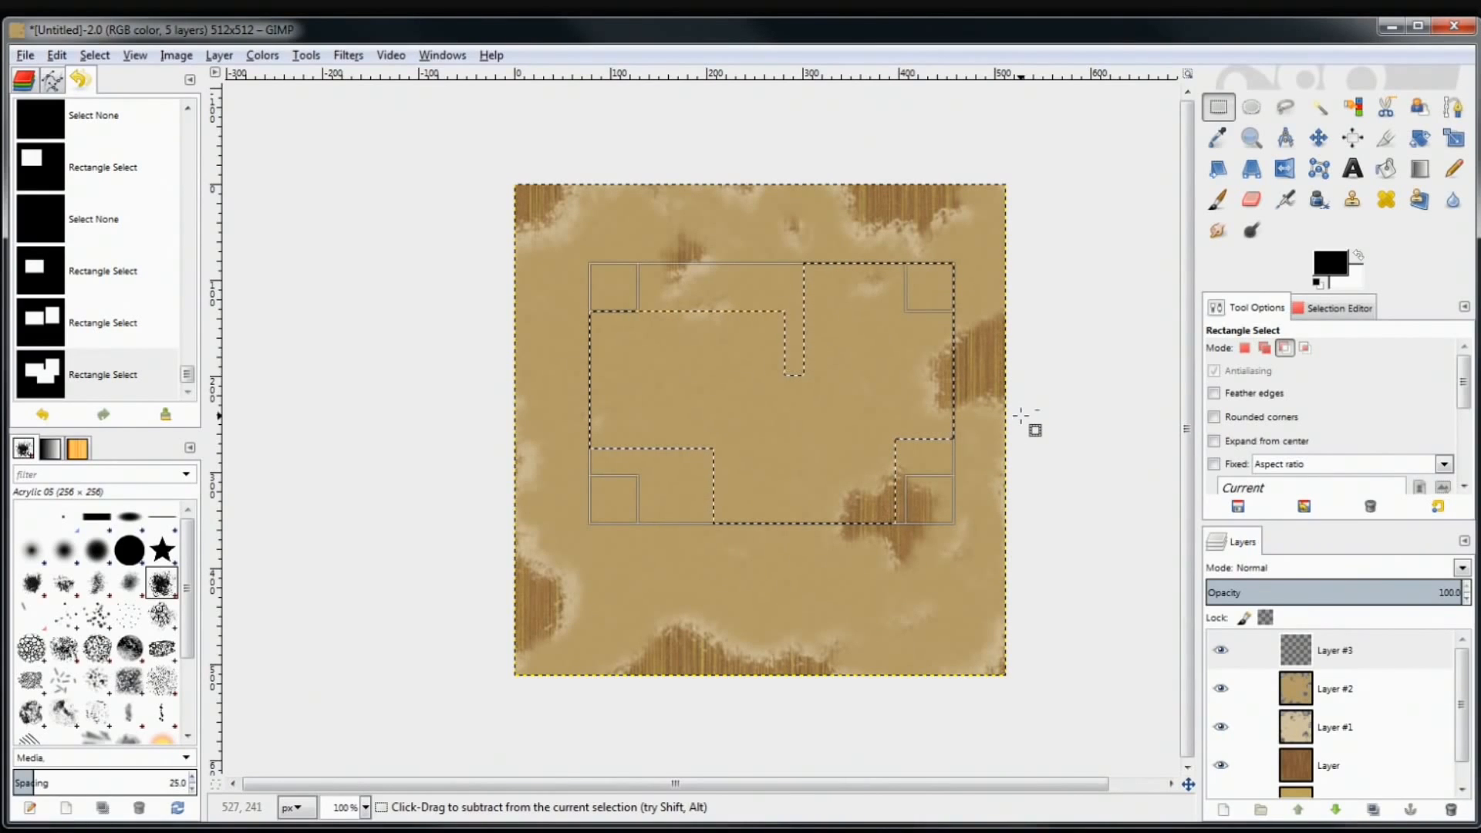
pyautogui.press('ctrl')
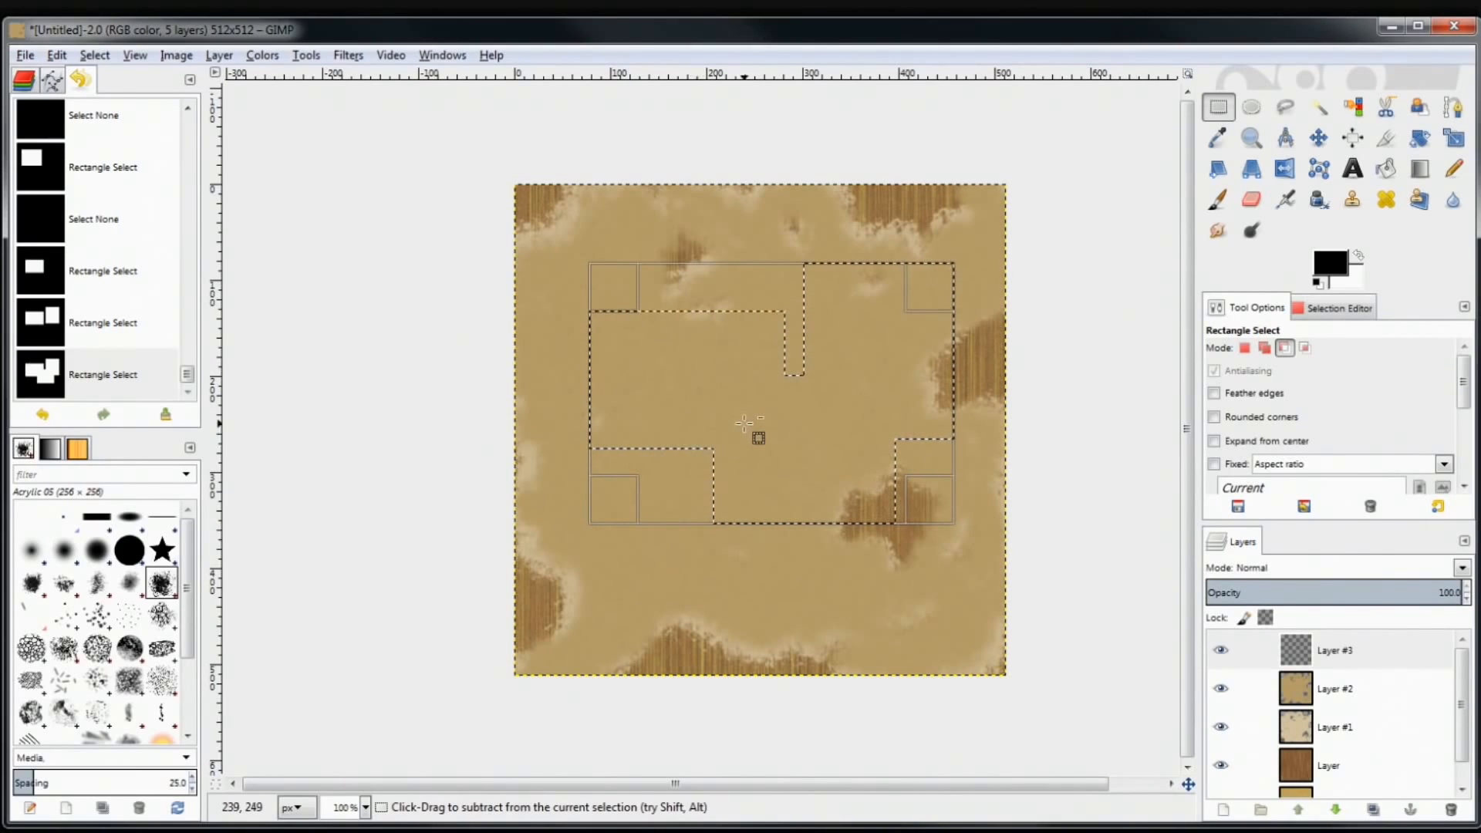
pyautogui.moveTo(762, 584); pyautogui.dragTo(878, 417)
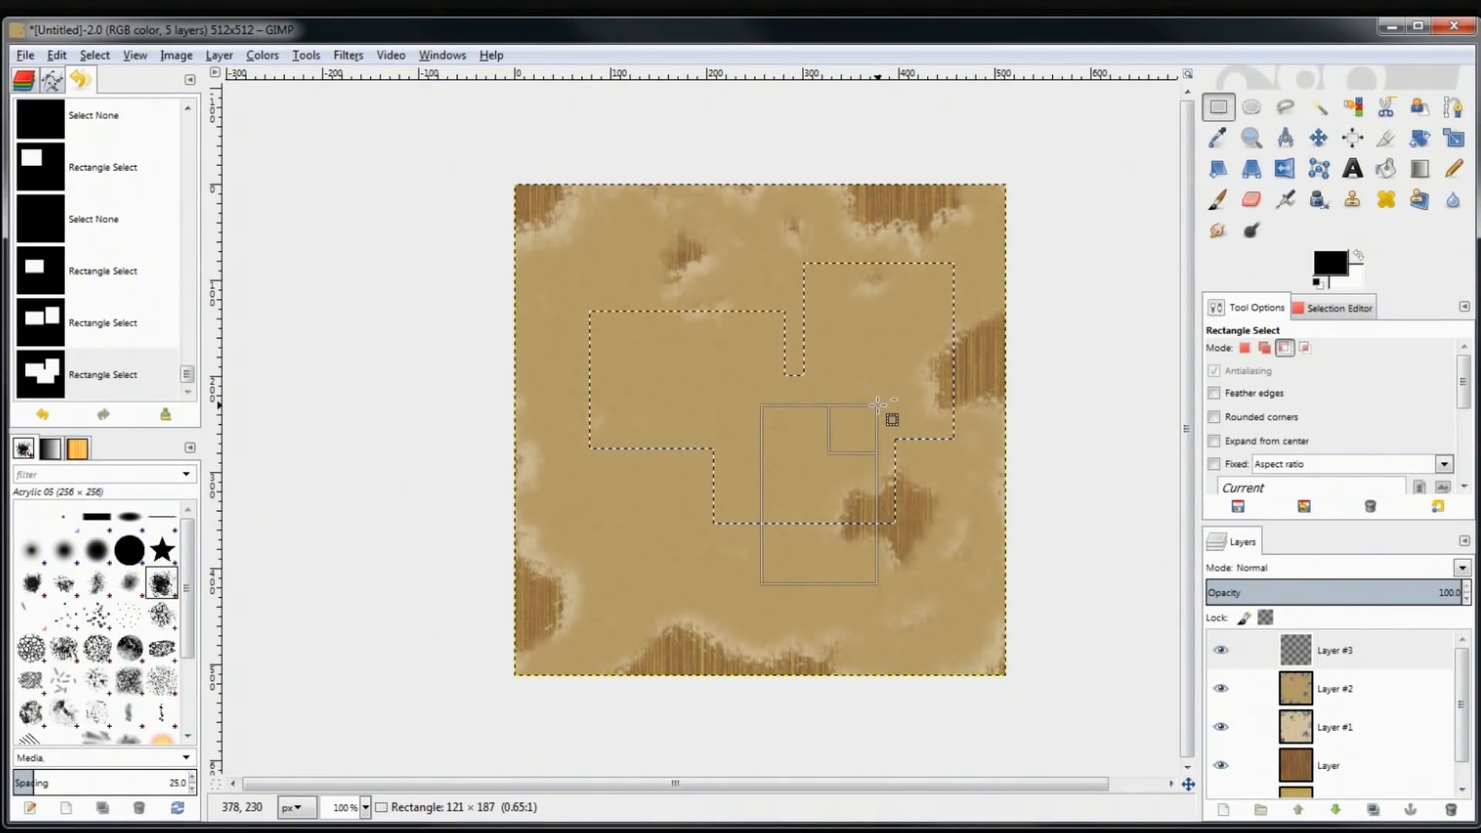
pyautogui.moveTo(878, 404); pyautogui.dragTo(877, 405)
pyautogui.moveTo(659, 311); pyautogui.dragTo(754, 395)
pyautogui.moveTo(863, 216); pyautogui.dragTo(995, 368)
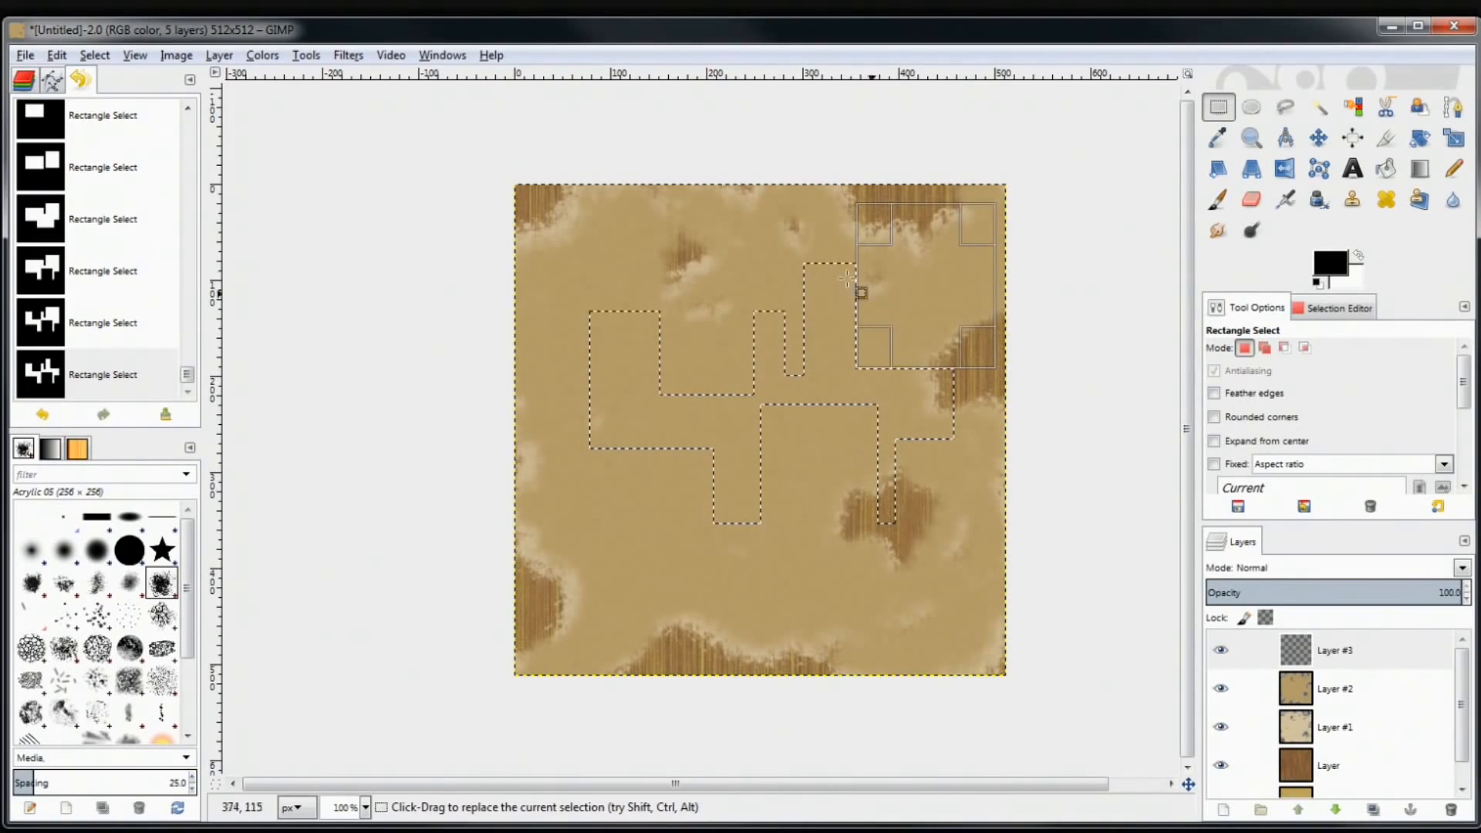
pyautogui.click(568, 510)
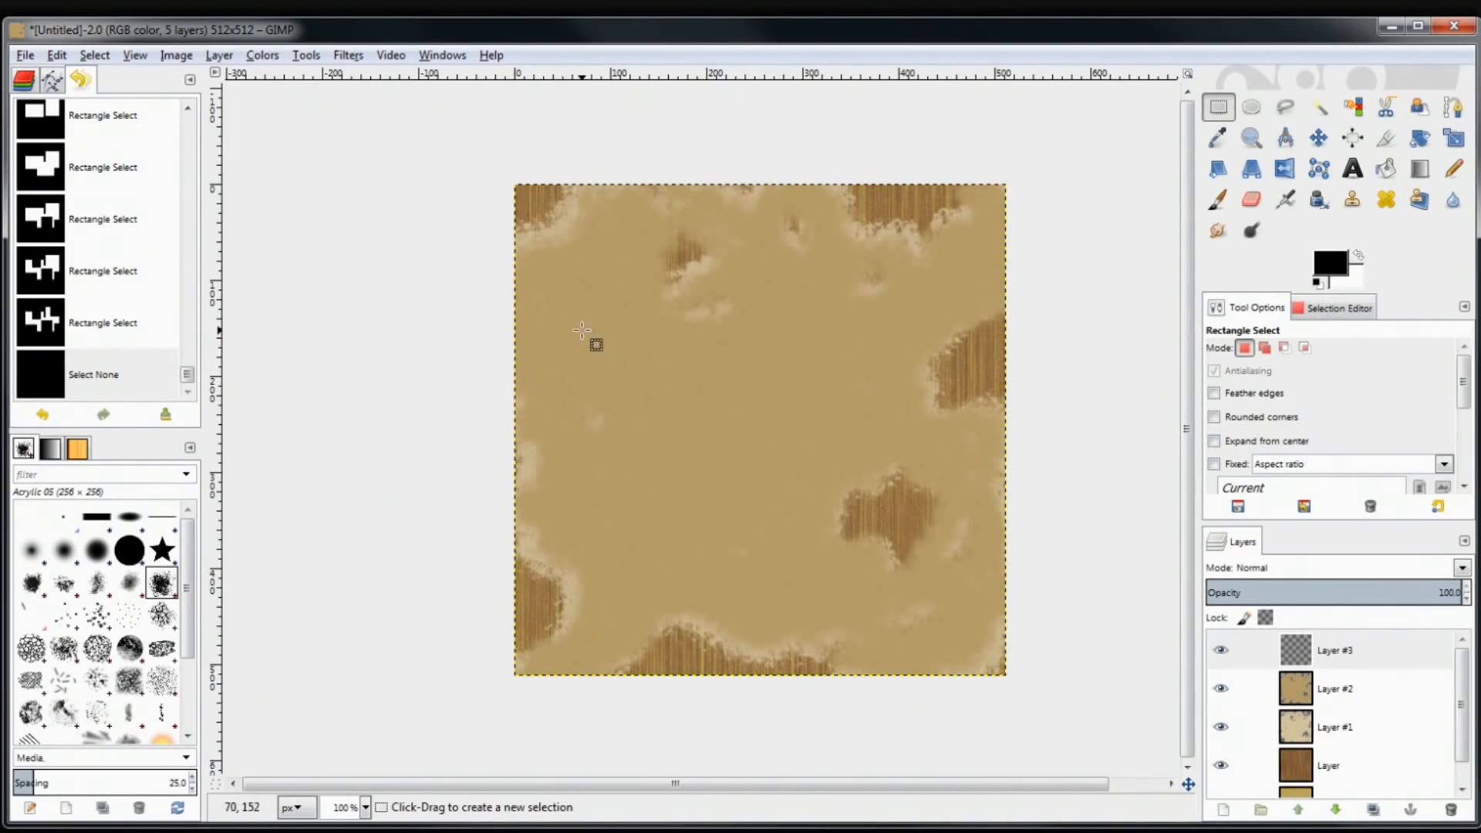
# Select the barcode's outer box, subtract its inside to leave a frame, and Shift-add vertical bars
pyautogui.moveTo(574, 325); pyautogui.dragTo(789, 471)
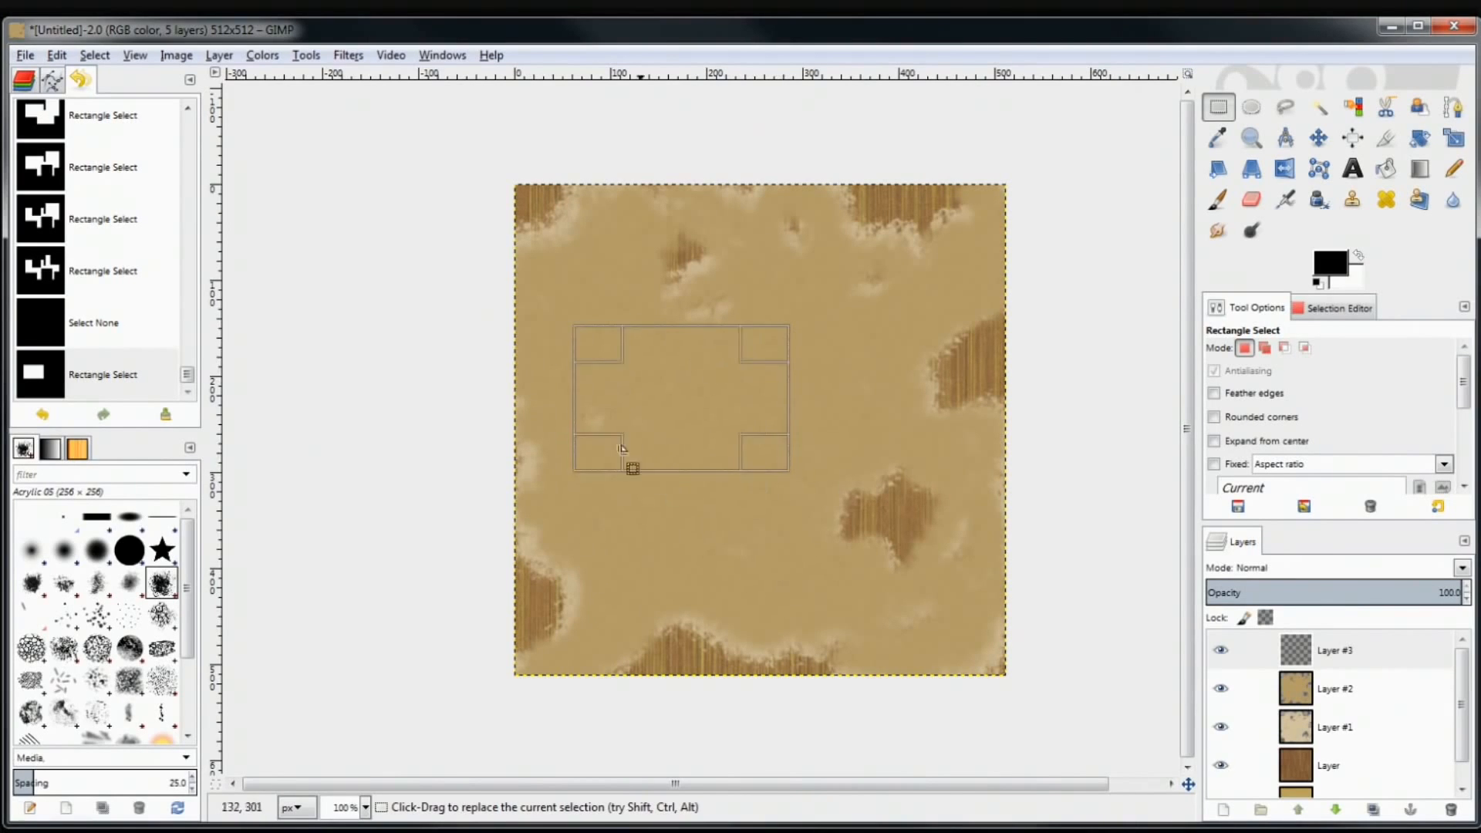
pyautogui.press('ctrl')
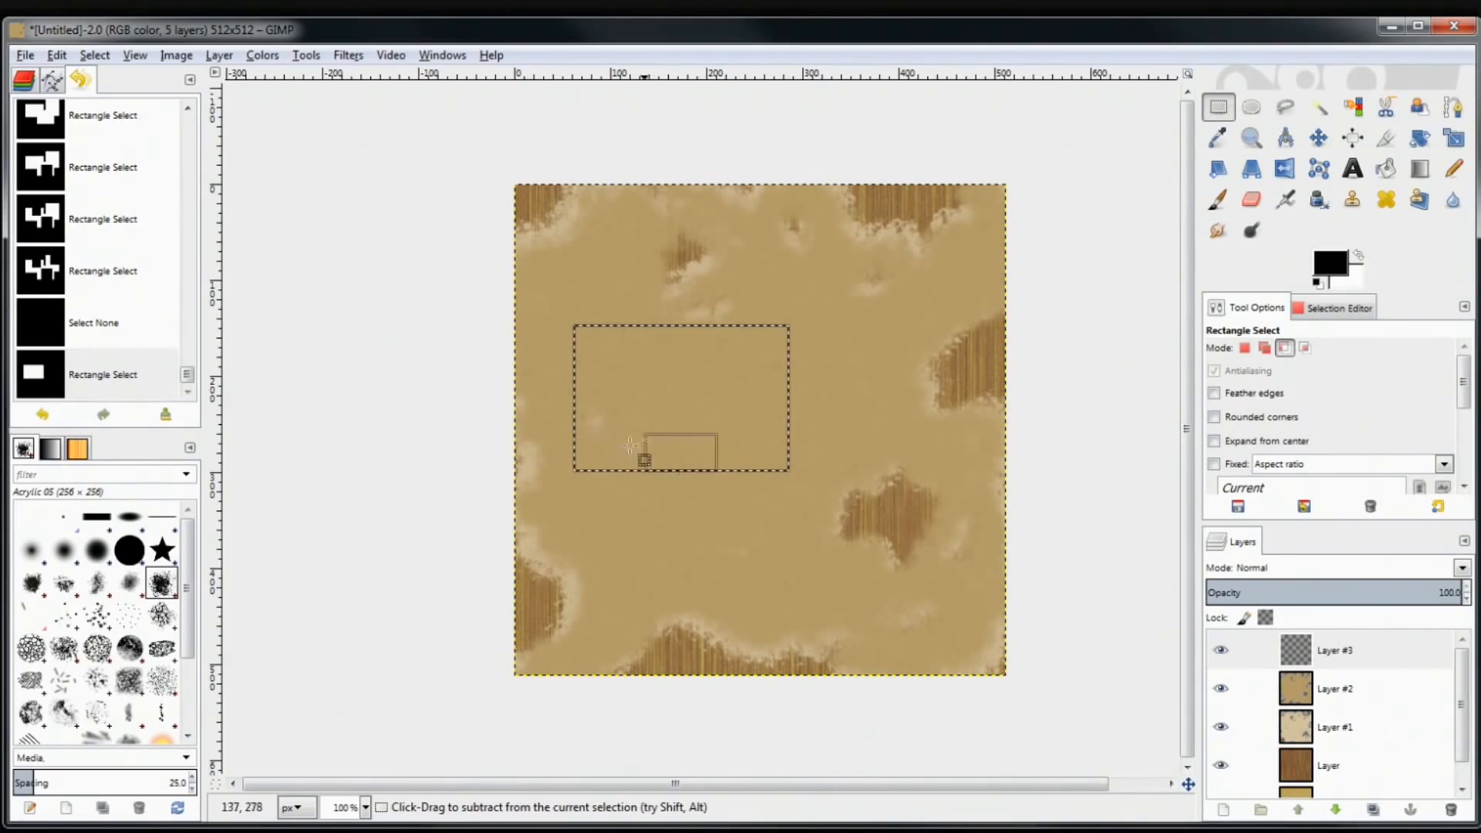
pyautogui.moveTo(586, 337); pyautogui.dragTo(781, 462)
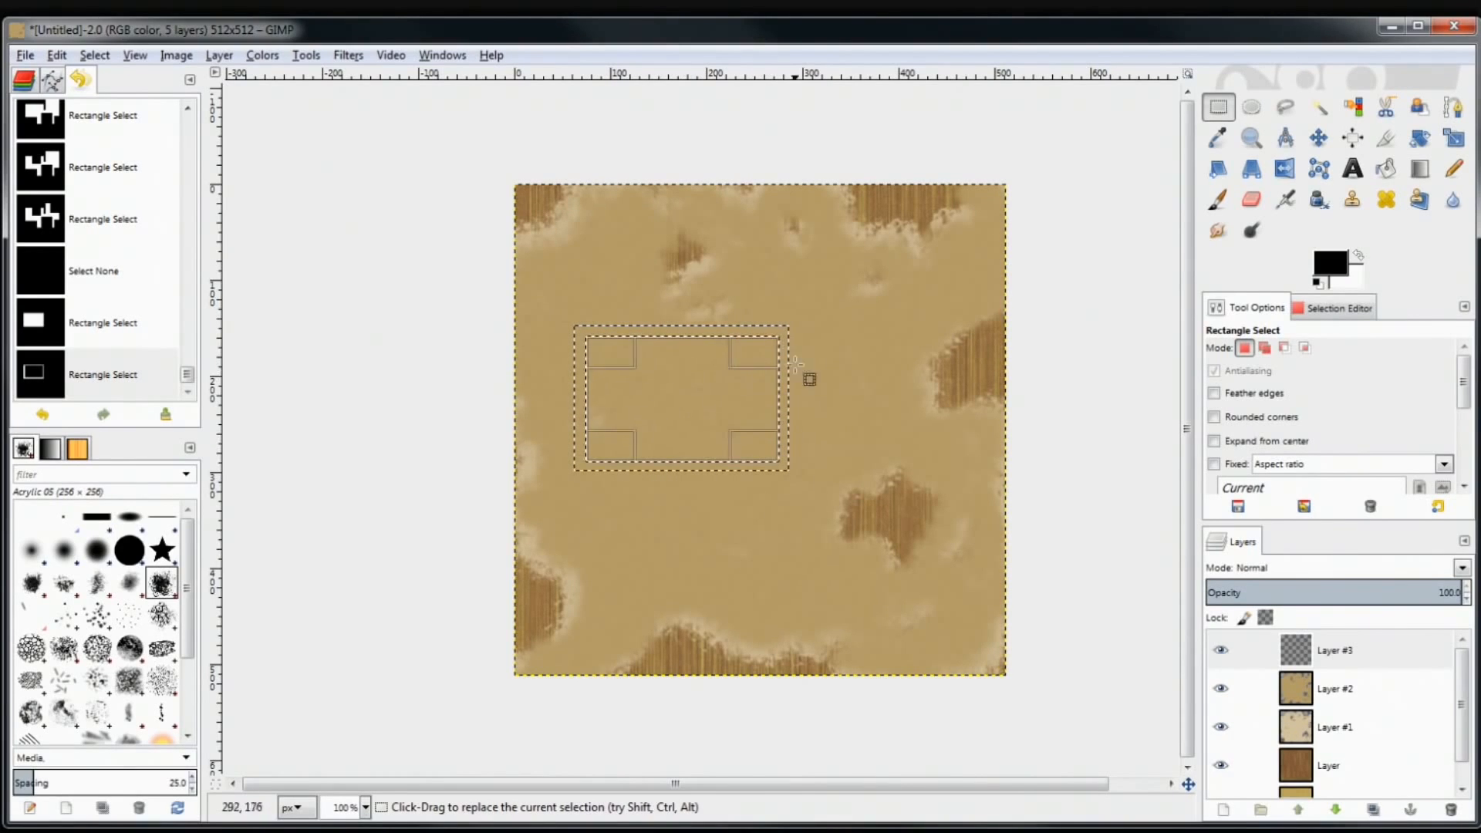
pyautogui.press('shift')
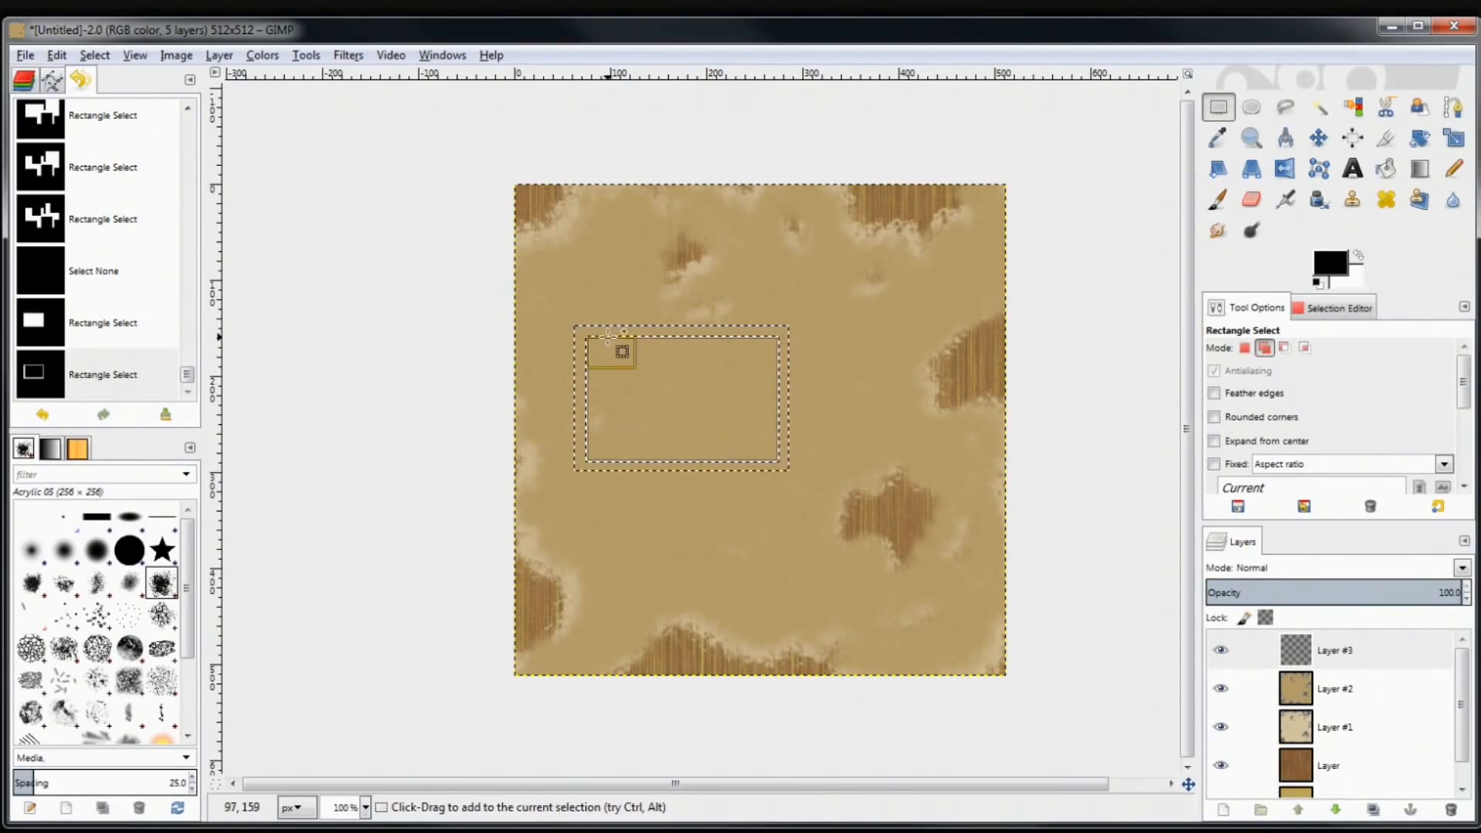
pyautogui.moveTo(609, 329); pyautogui.dragTo(636, 439)
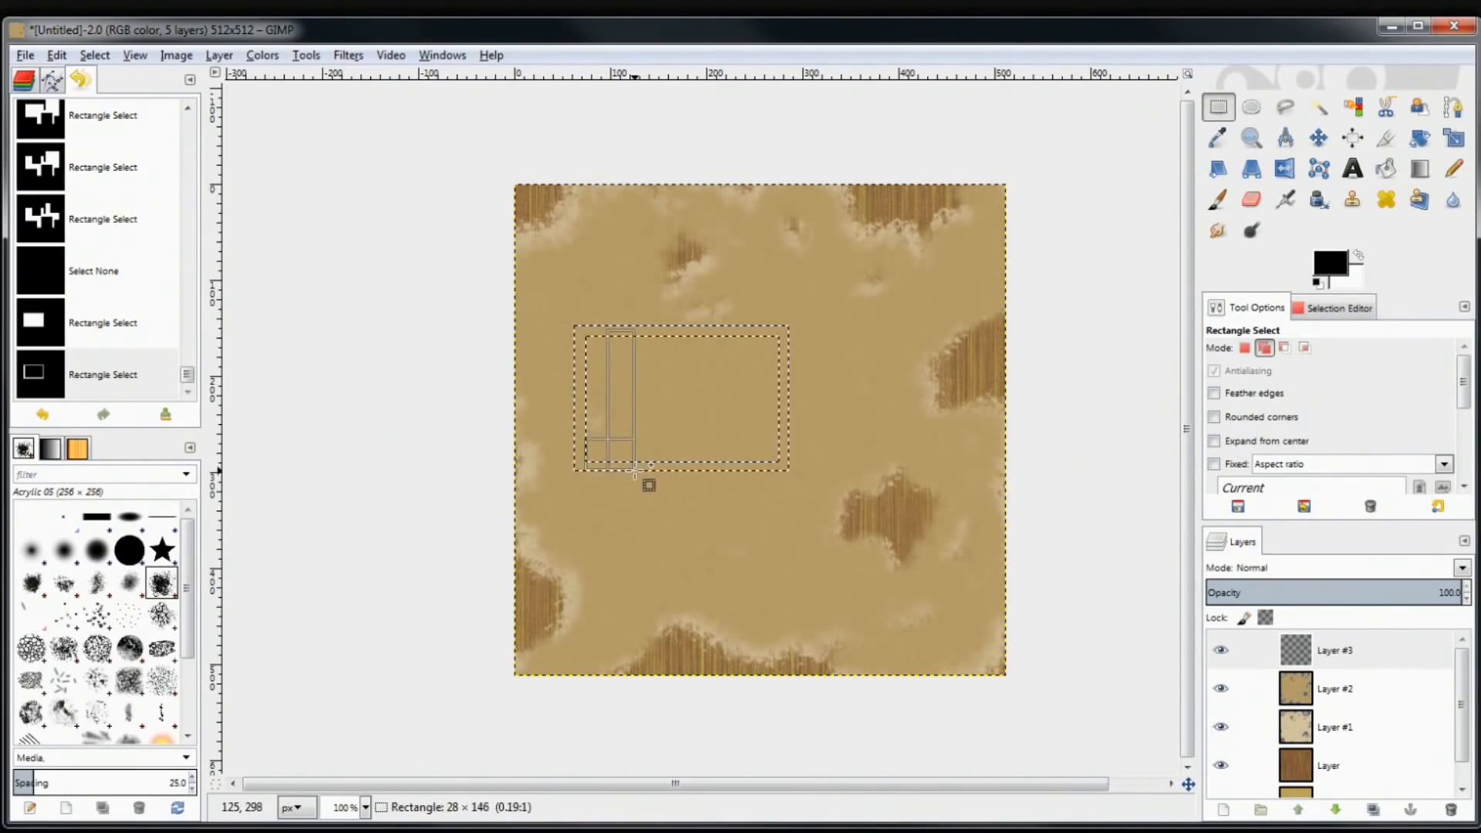
pyautogui.moveTo(631, 466); pyautogui.dragTo(709, 334)
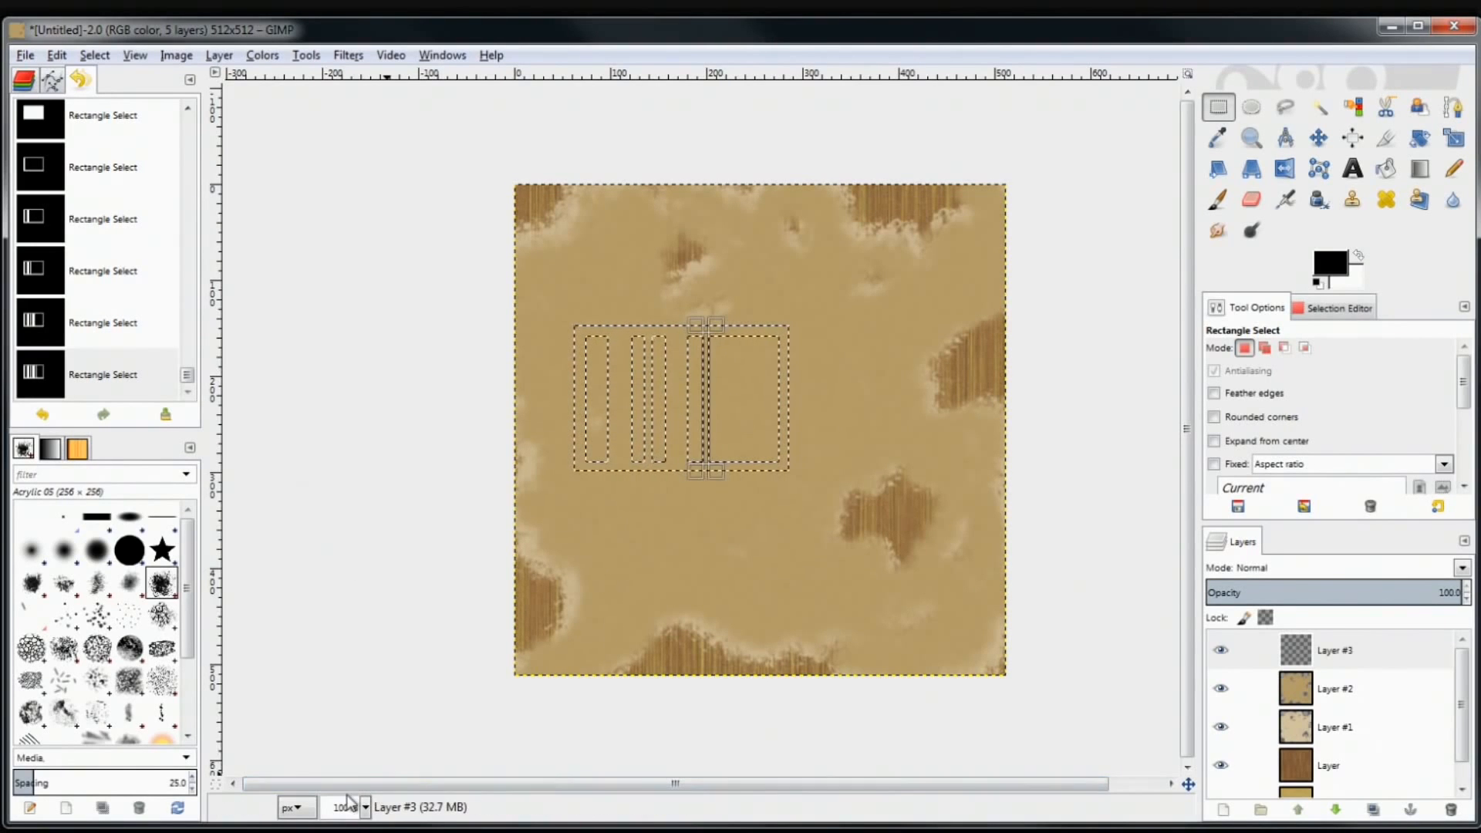
# Zoom the view to 200% from the zoom list, then to 400% with the plus key
pyautogui.click(366, 808)
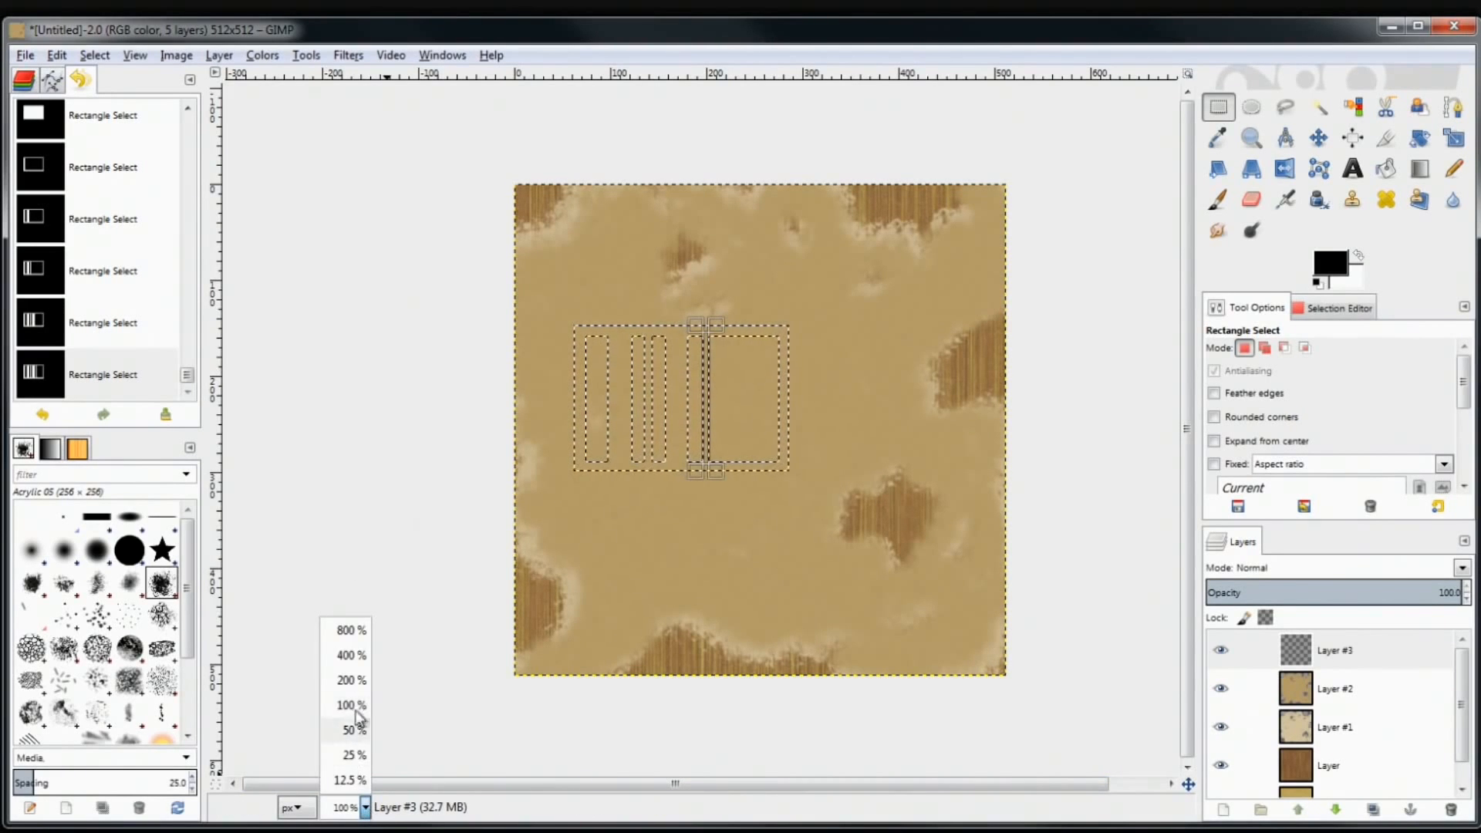
pyautogui.click(352, 680)
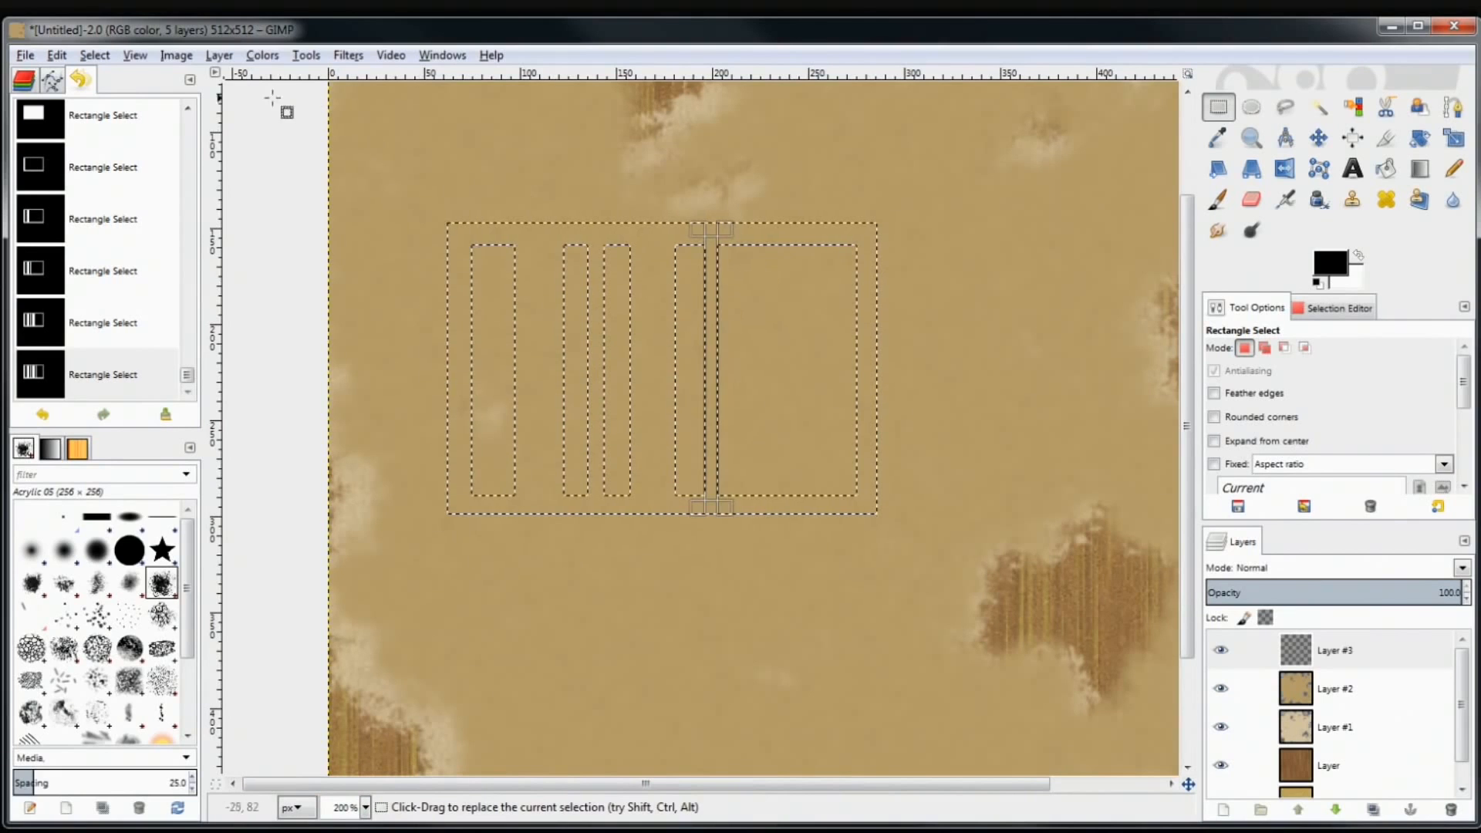
pyautogui.click(135, 60)
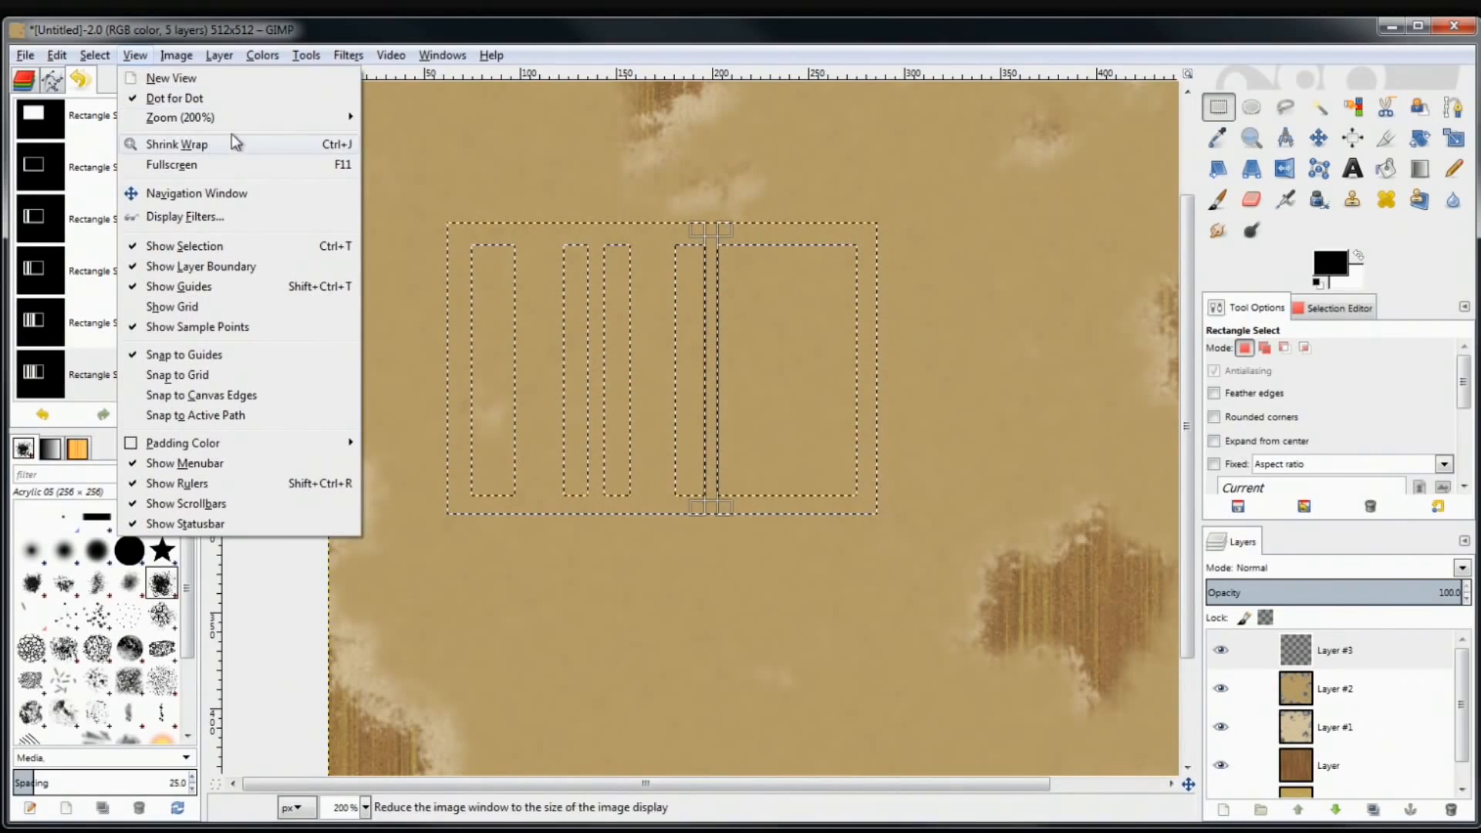
pyautogui.moveTo(262, 127)
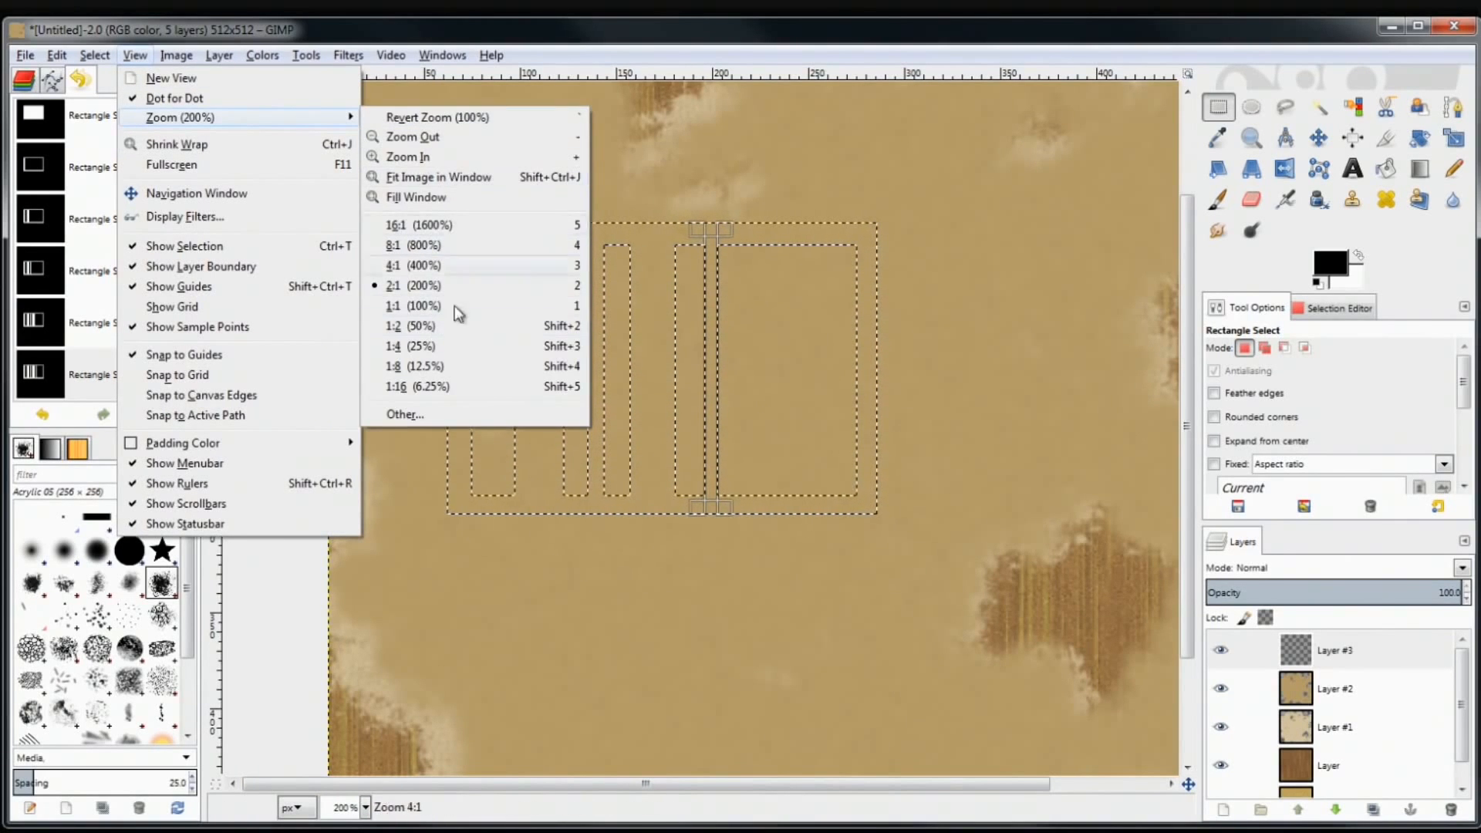
pyautogui.click(803, 232)
pyautogui.scroll(1, 628, 303)
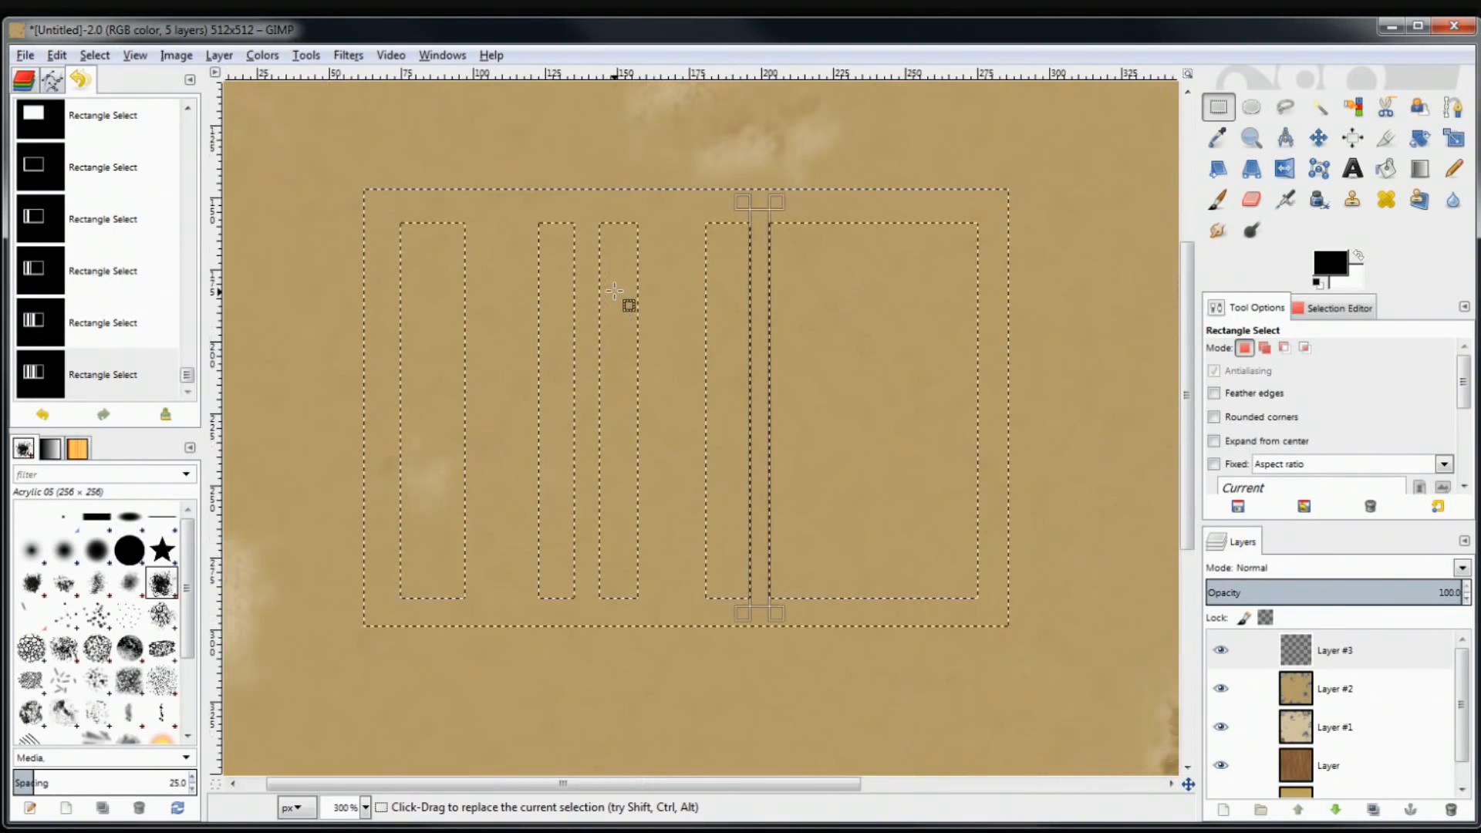
pyautogui.press('-')
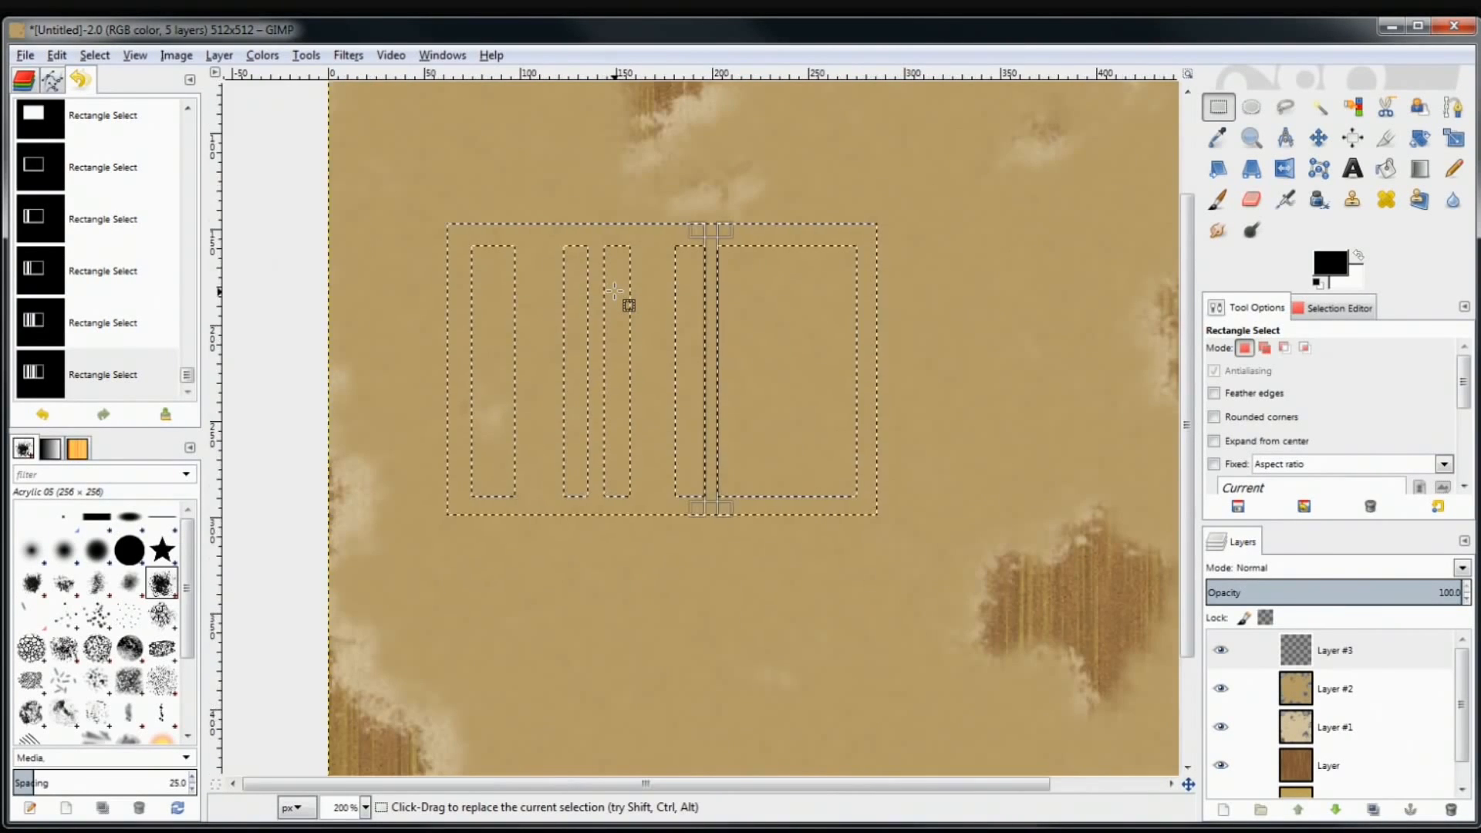
pyautogui.press('+')
pyautogui.press('+')
pyautogui.press('-')
pyautogui.press('+')
pyautogui.press('-')
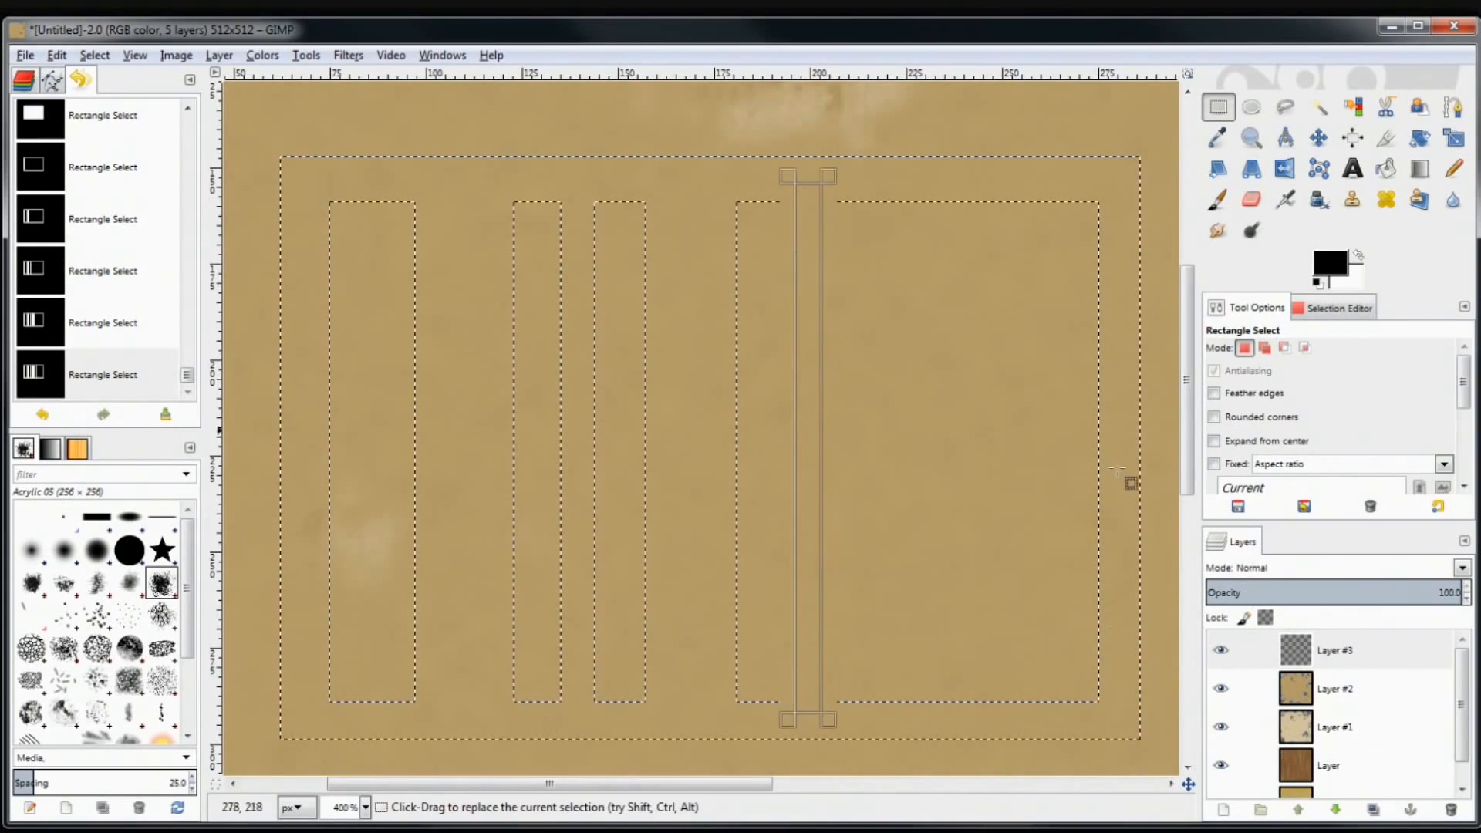
pyautogui.press('+')
pyautogui.press('-')
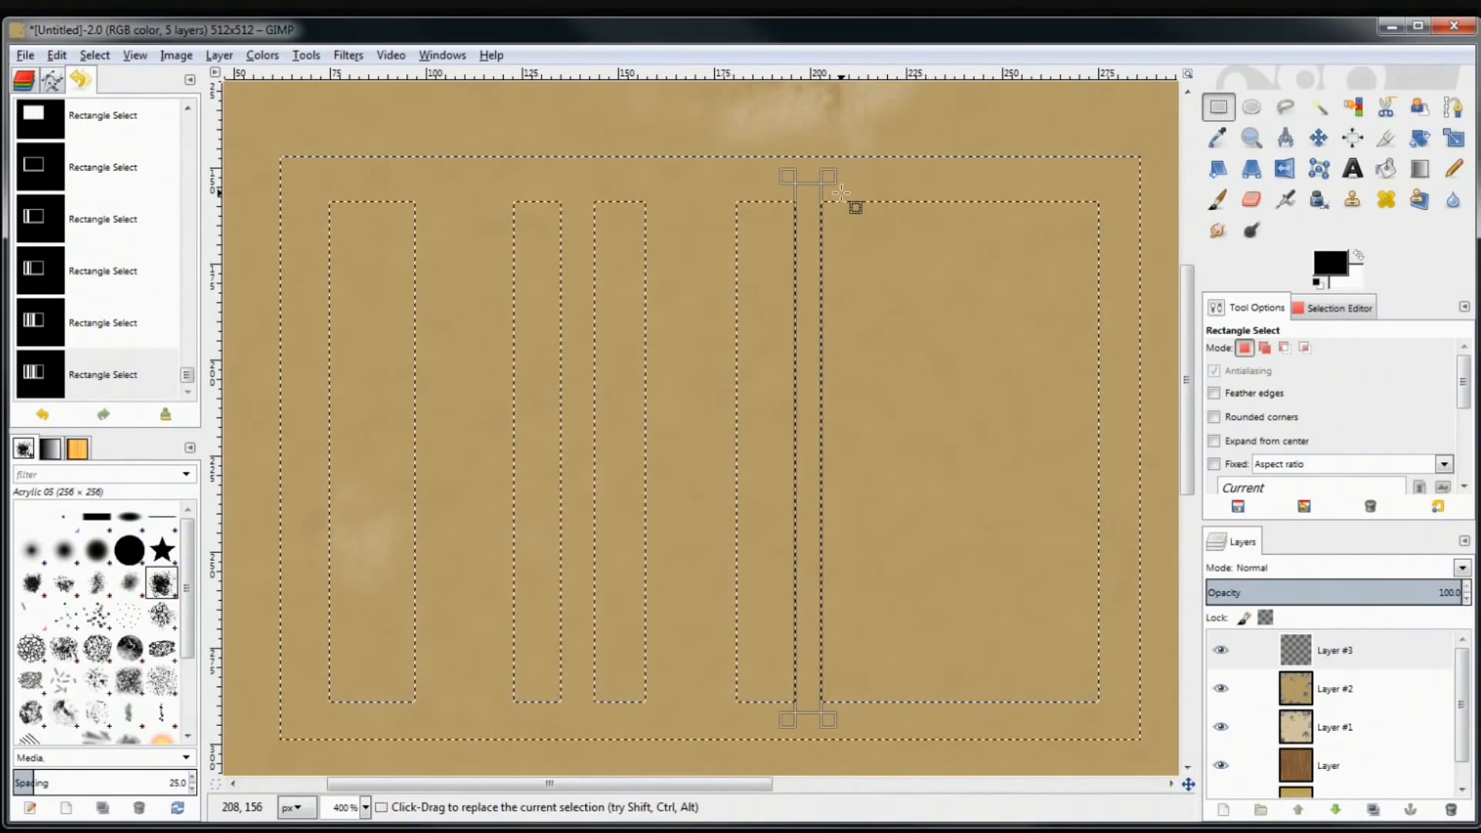
pyautogui.press('+')
# Add another thin vertical bar to the right half of the barcode selection
pyautogui.moveTo(841, 193); pyautogui.dragTo(1065, 174)
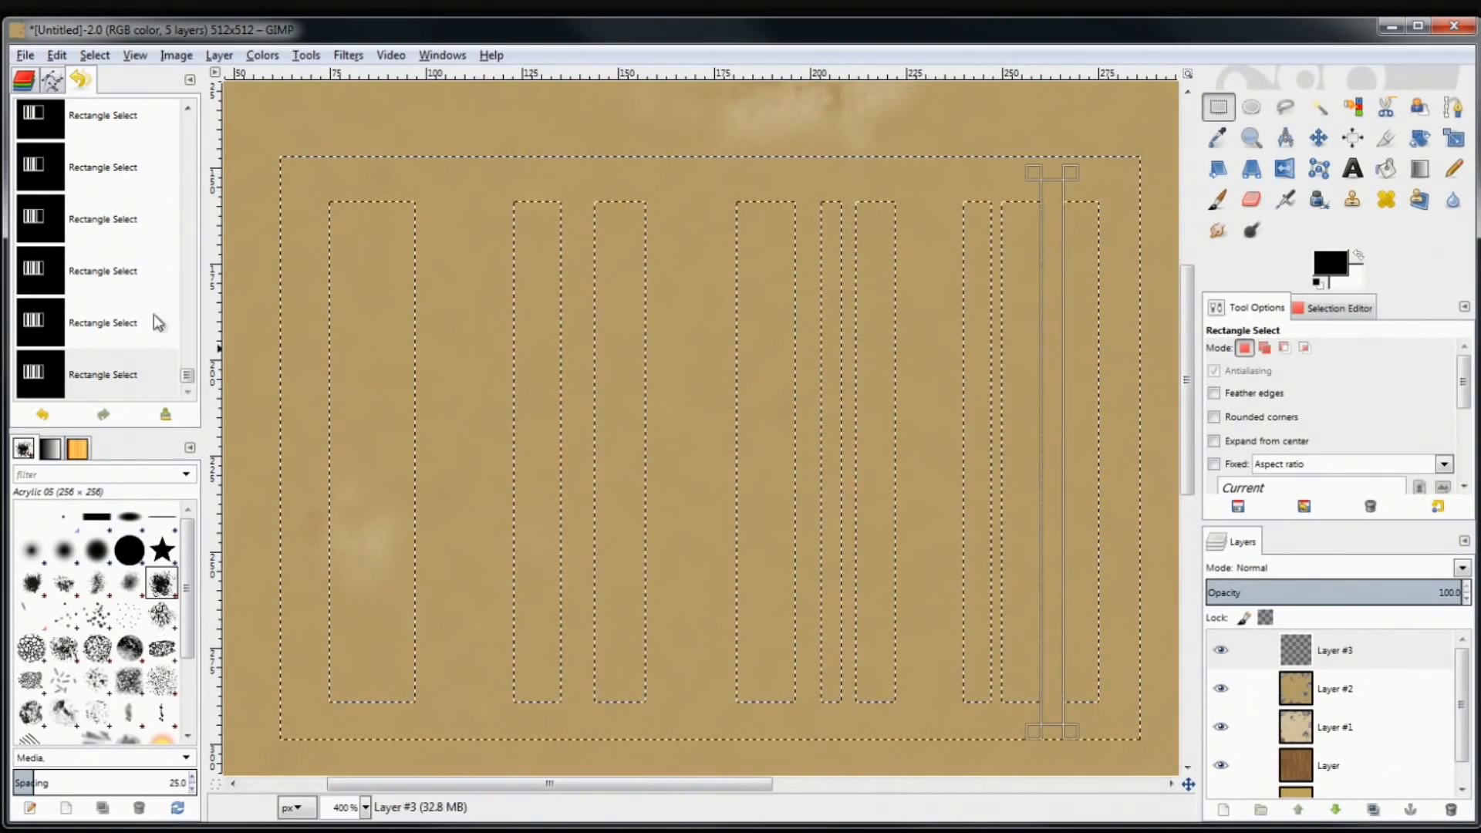
# Bucket-fill the barcode selection with black, choose Select > None, and zoom back out
pyautogui.click(1389, 170)
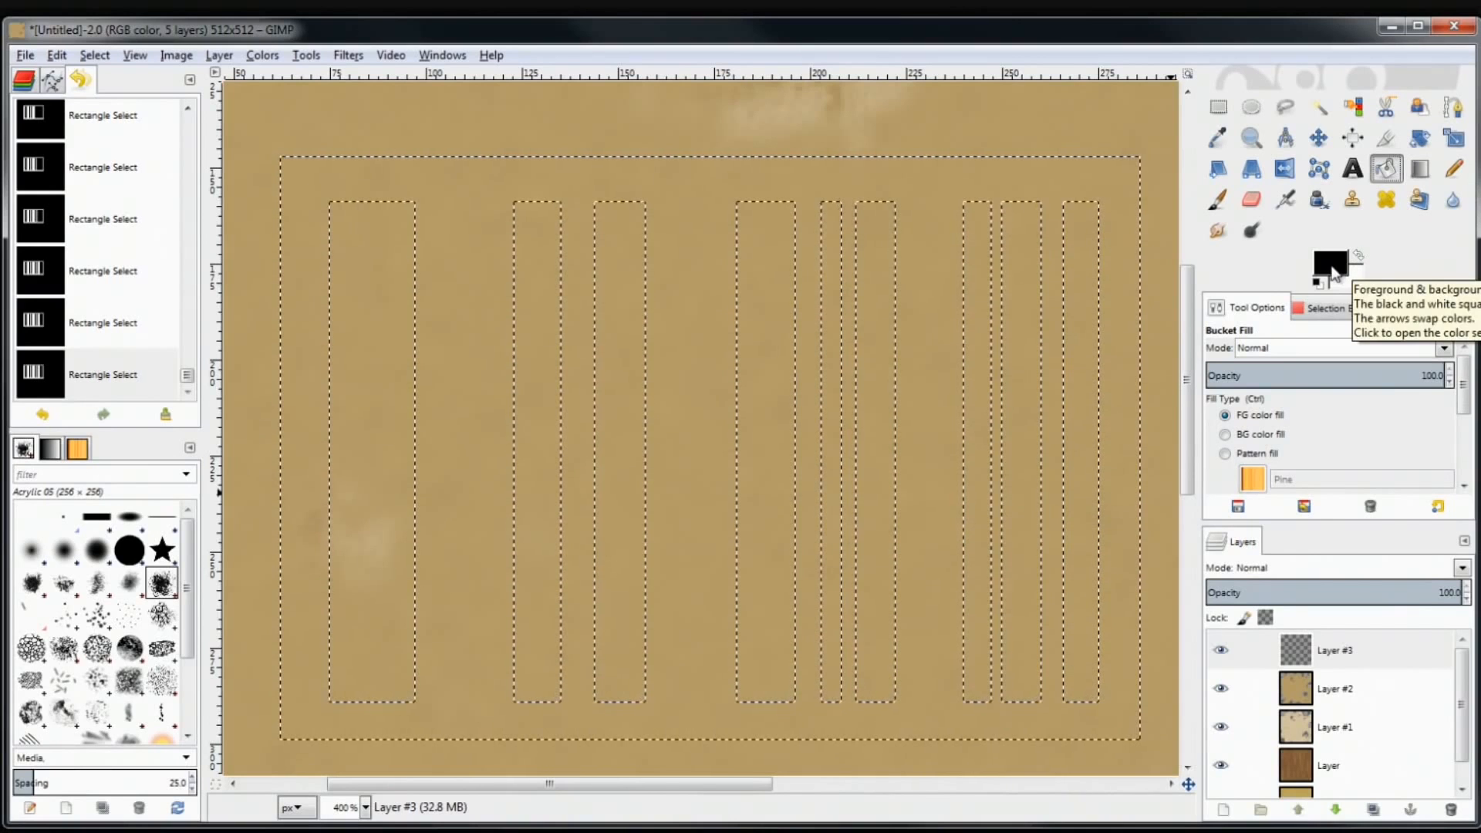
pyautogui.click(971, 169)
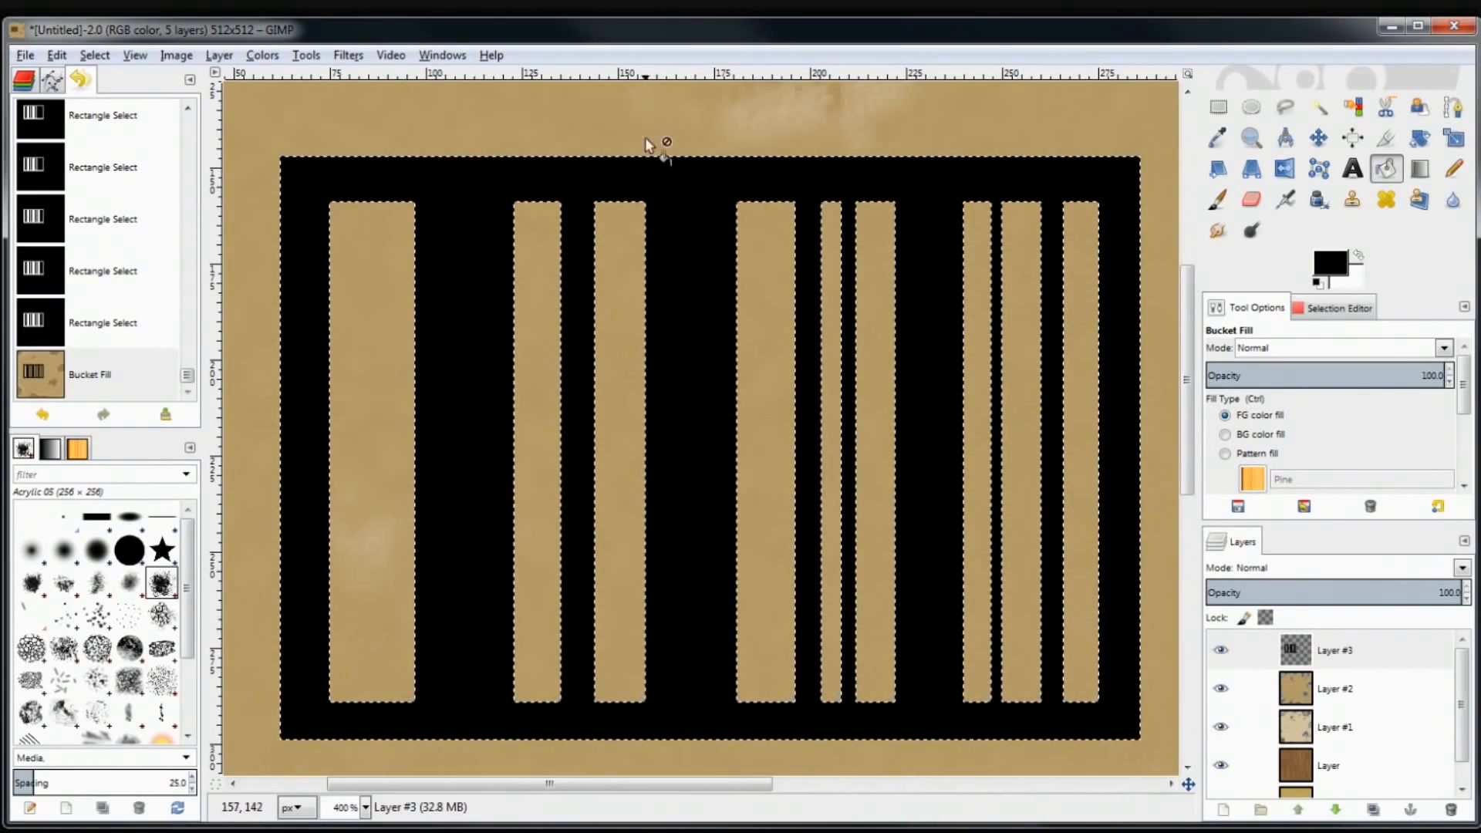
pyautogui.click(1219, 108)
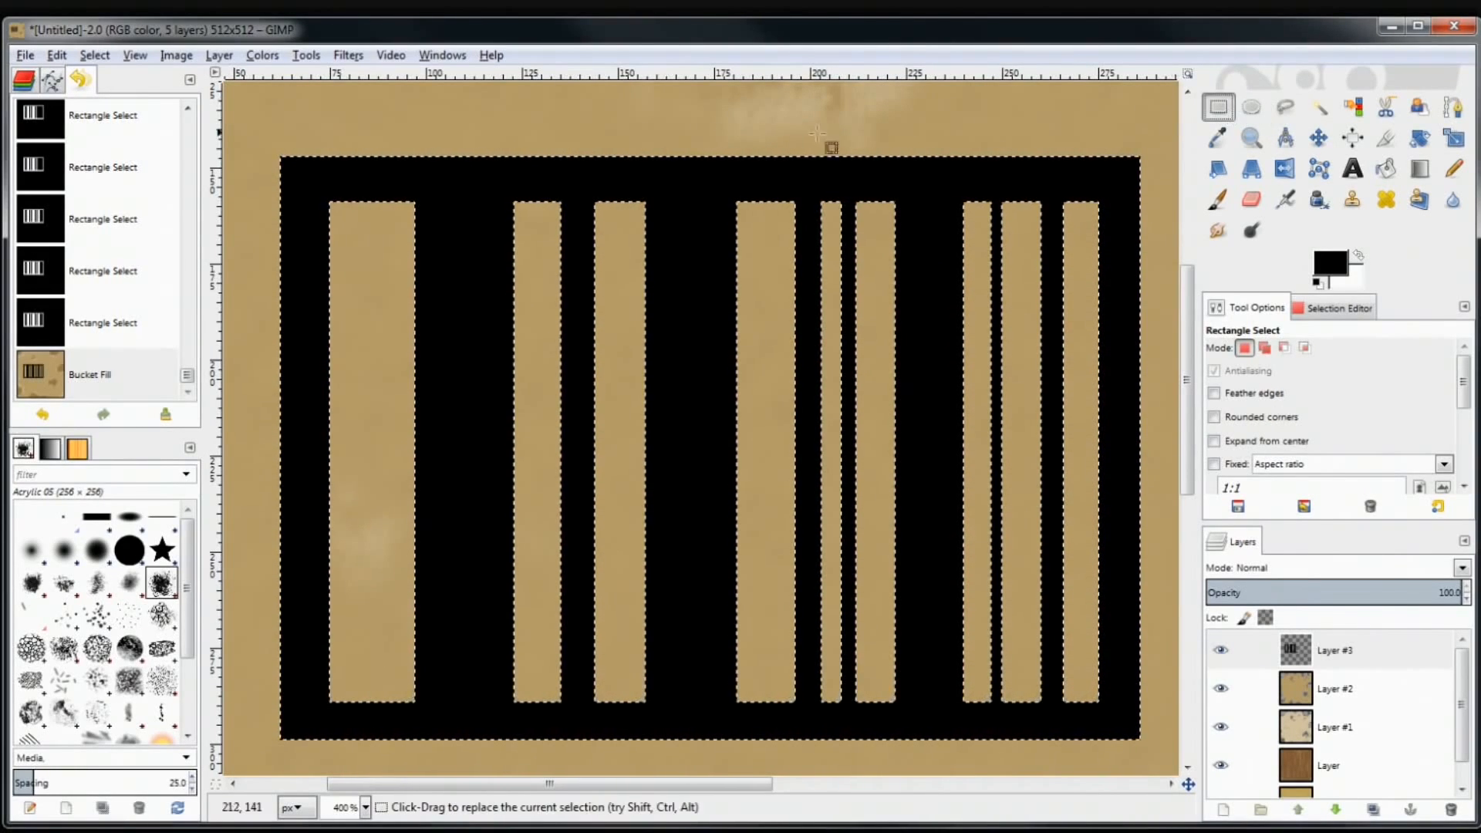
pyautogui.click(96, 55)
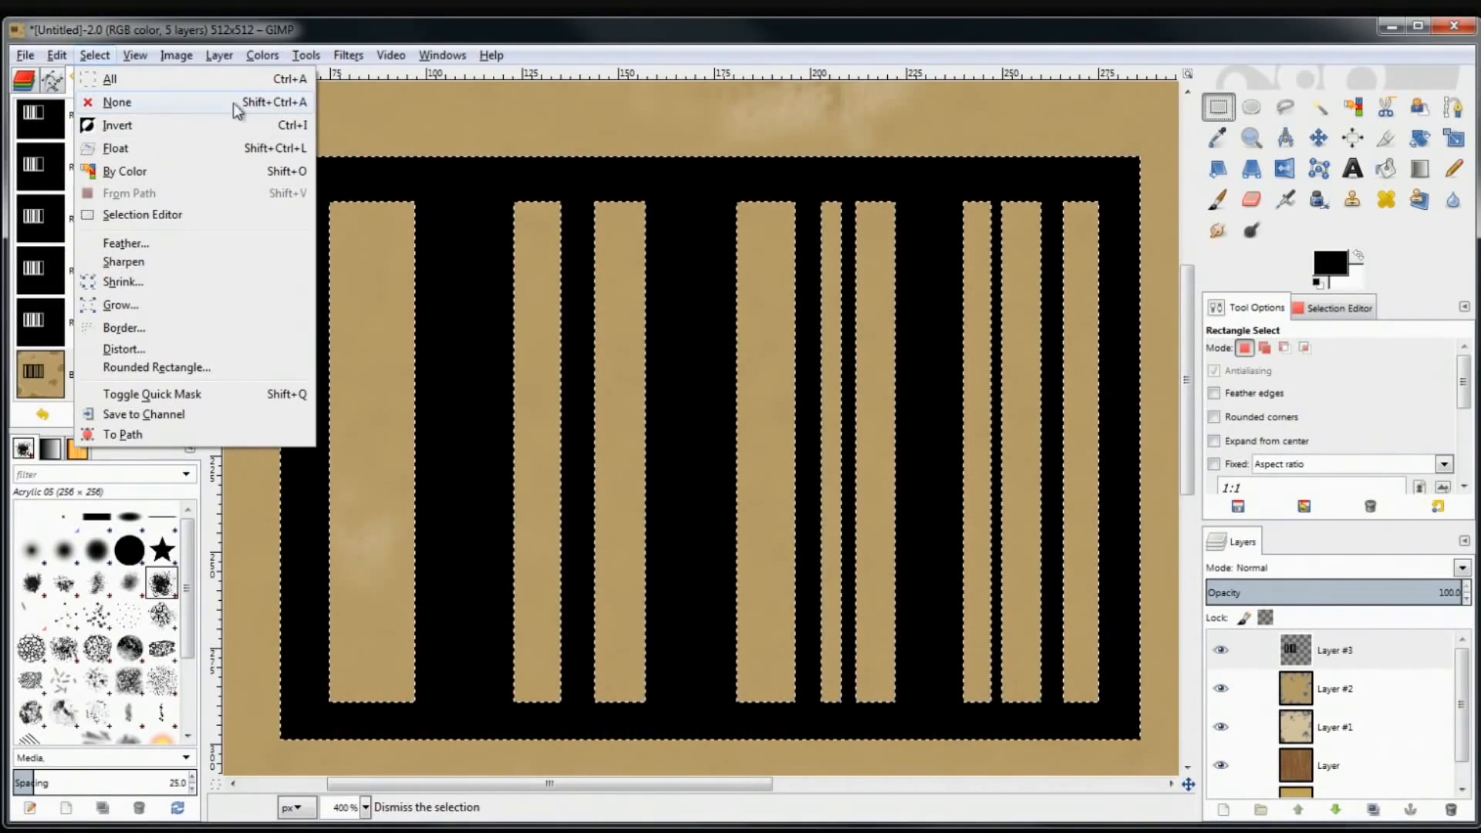
pyautogui.click(293, 105)
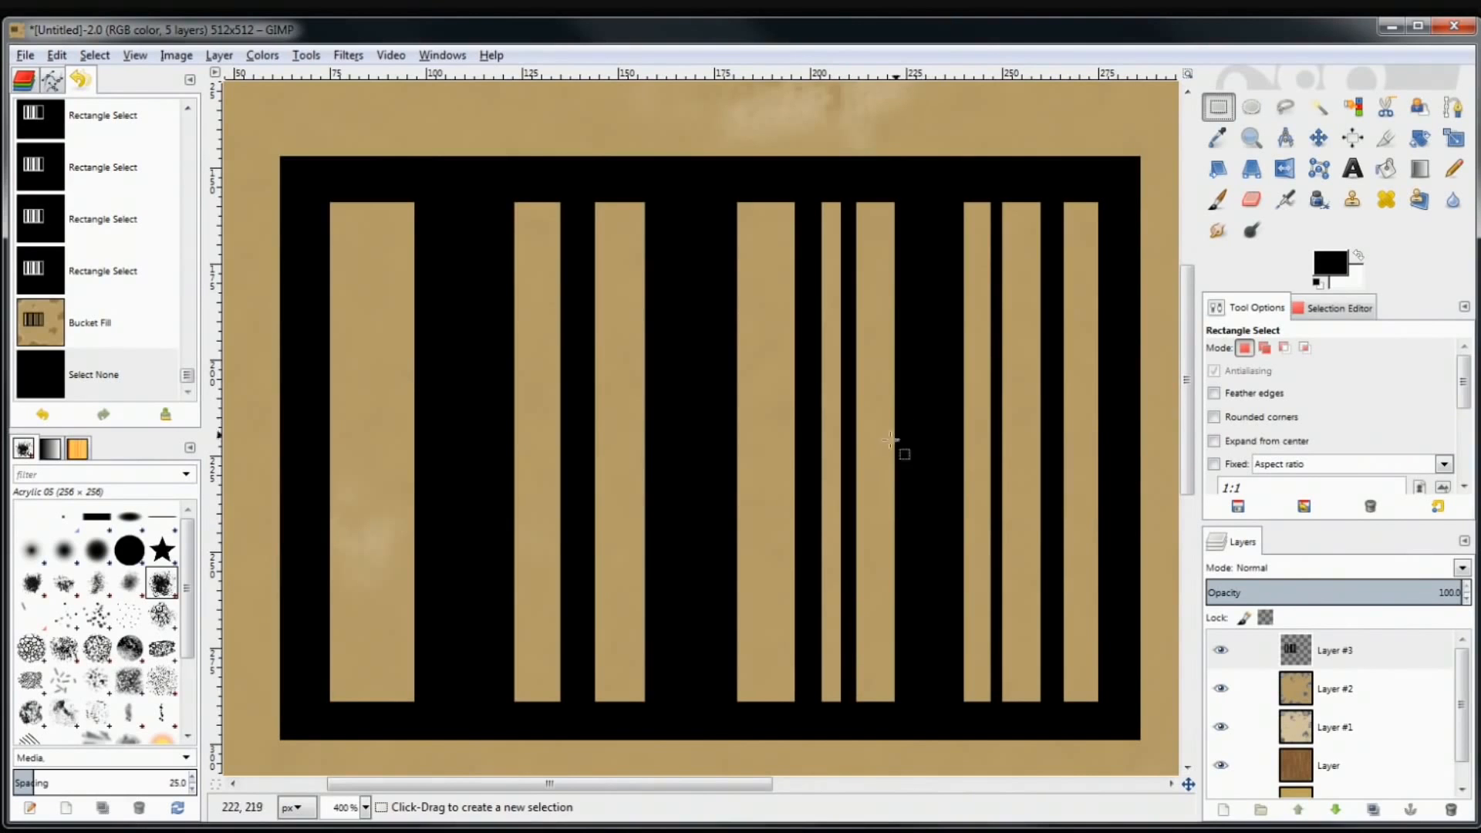
pyautogui.scroll(-5, 879, 454)
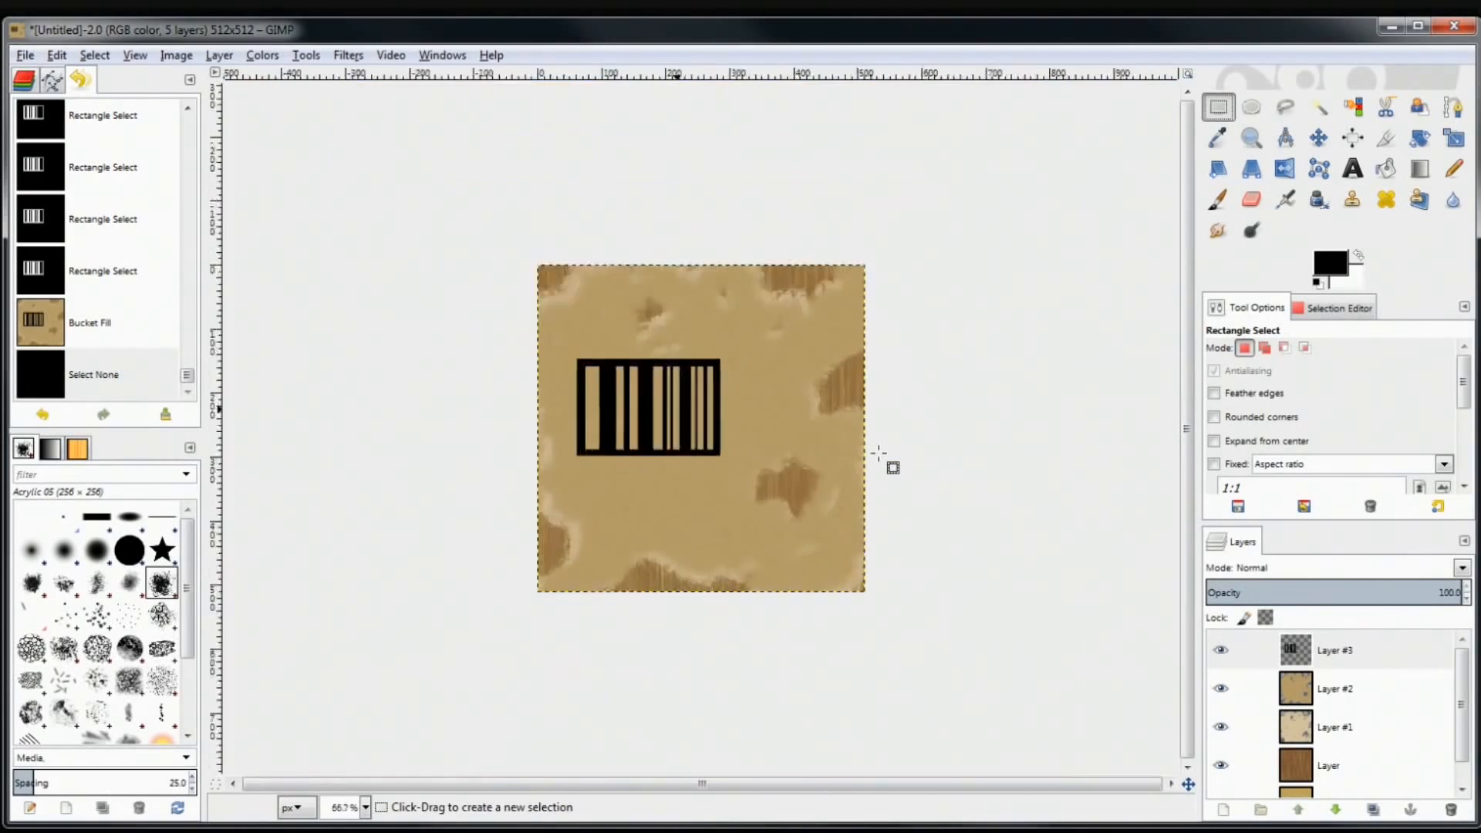
pyautogui.scroll(3, 879, 454)
pyautogui.scroll(-1, 879, 453)
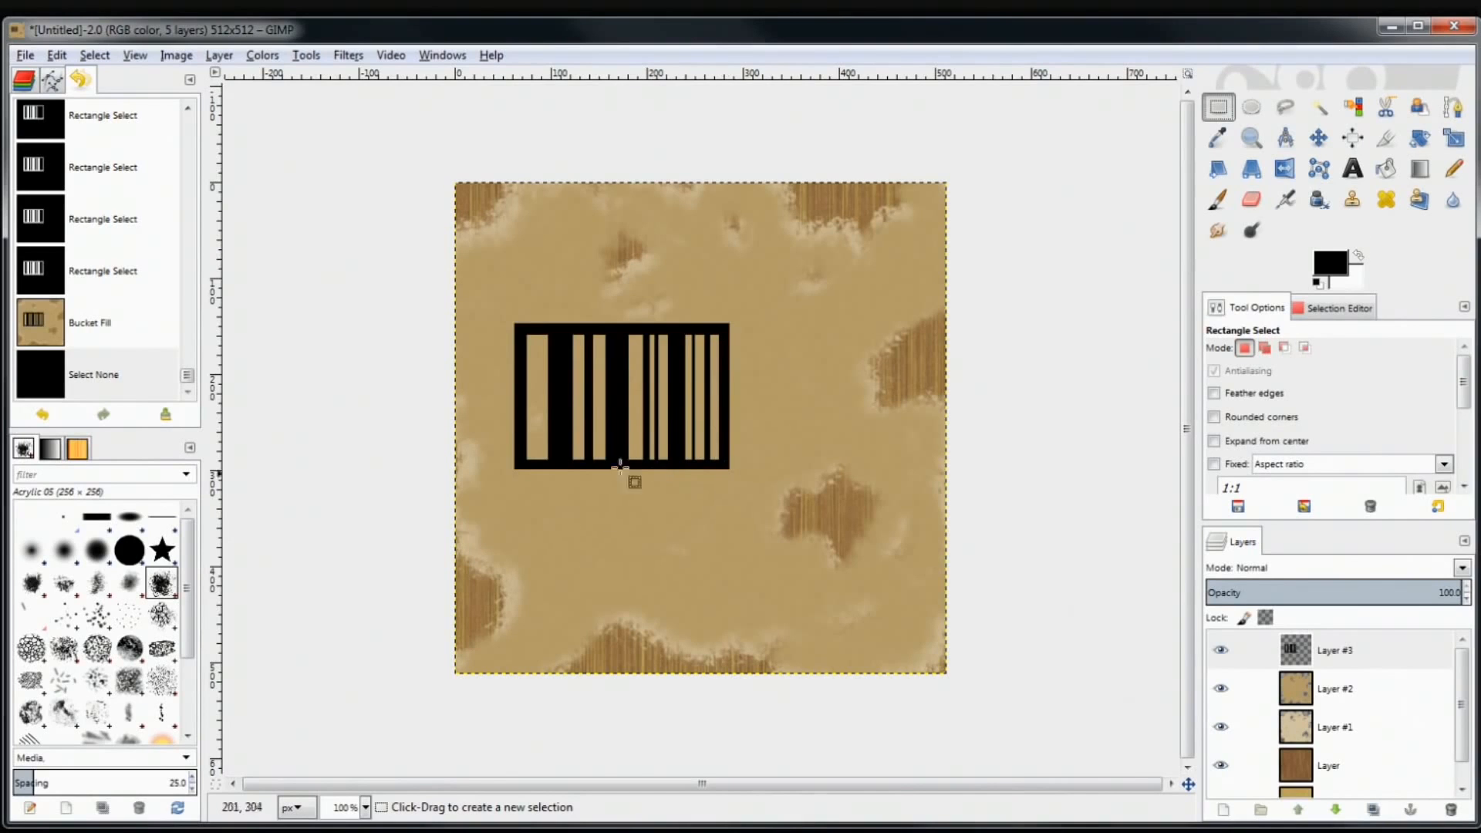
# Scale the barcode layer to 359 × 333 px, reposition it, and set Layer #3 opacity to 86.5
pyautogui.click(1454, 137)
pyautogui.click(655, 429)
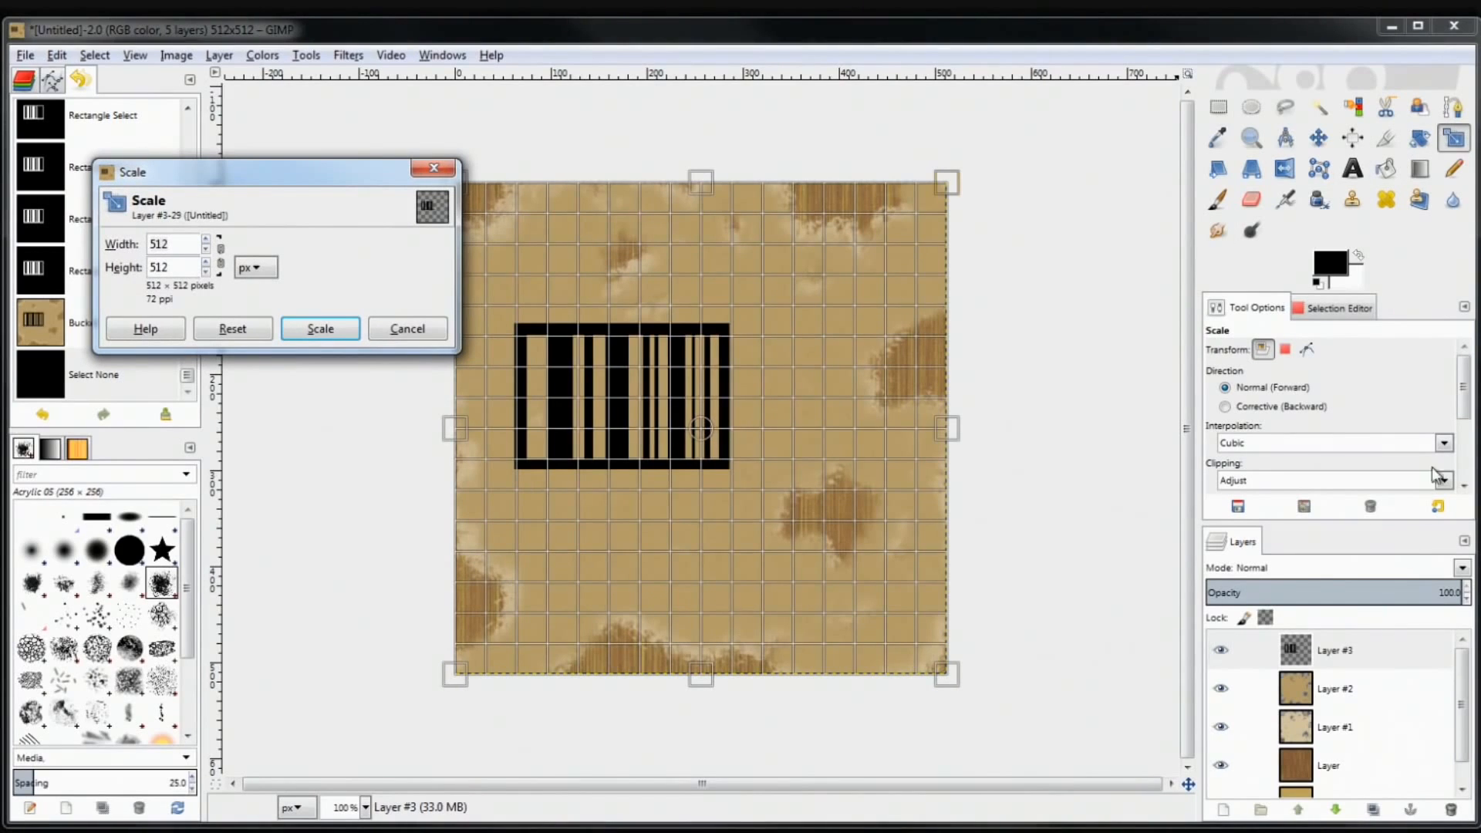
pyautogui.moveTo(730, 524); pyautogui.dragTo(561, 304)
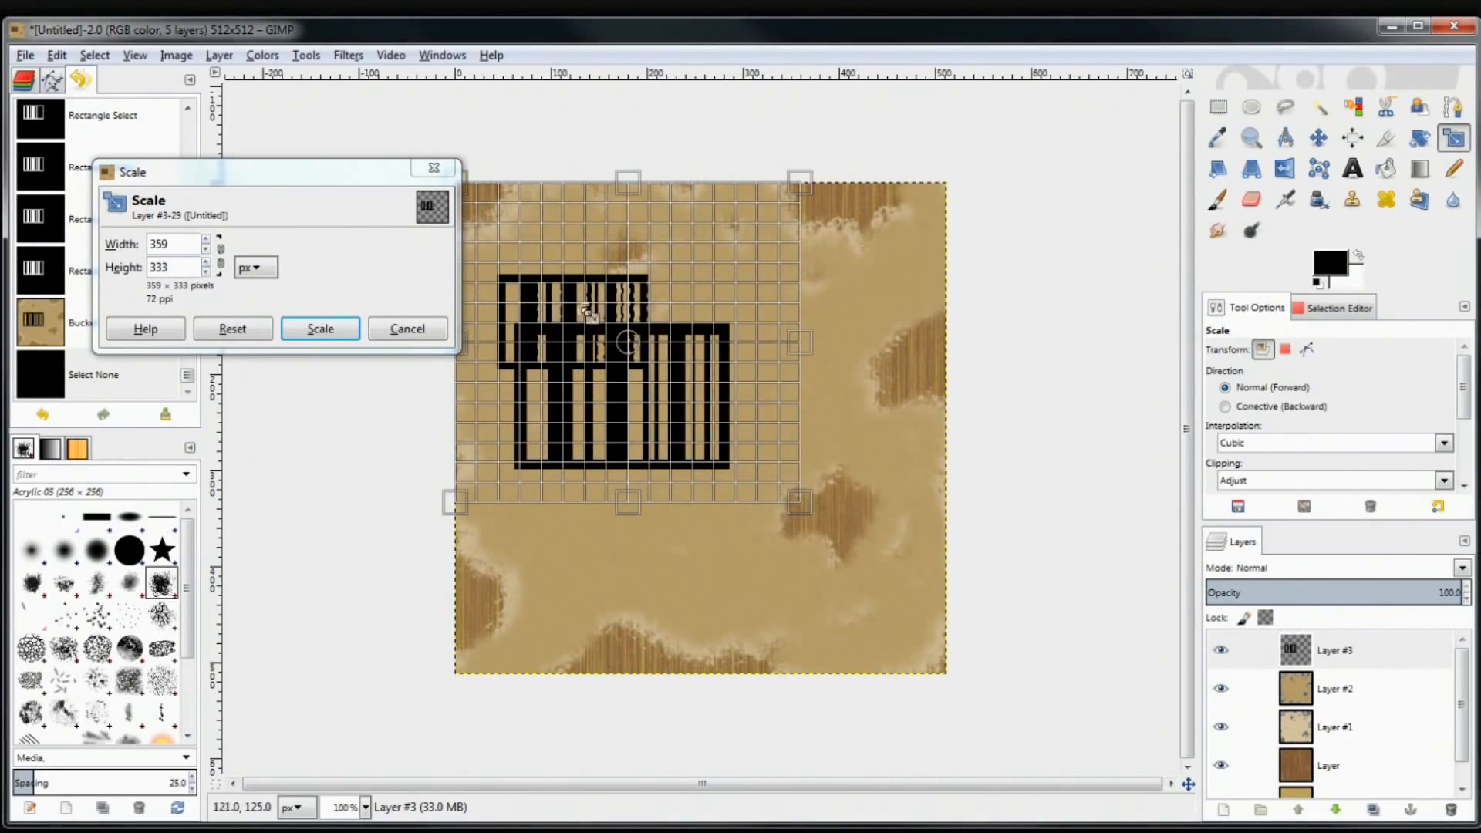
pyautogui.moveTo(629, 343); pyautogui.dragTo(620, 377)
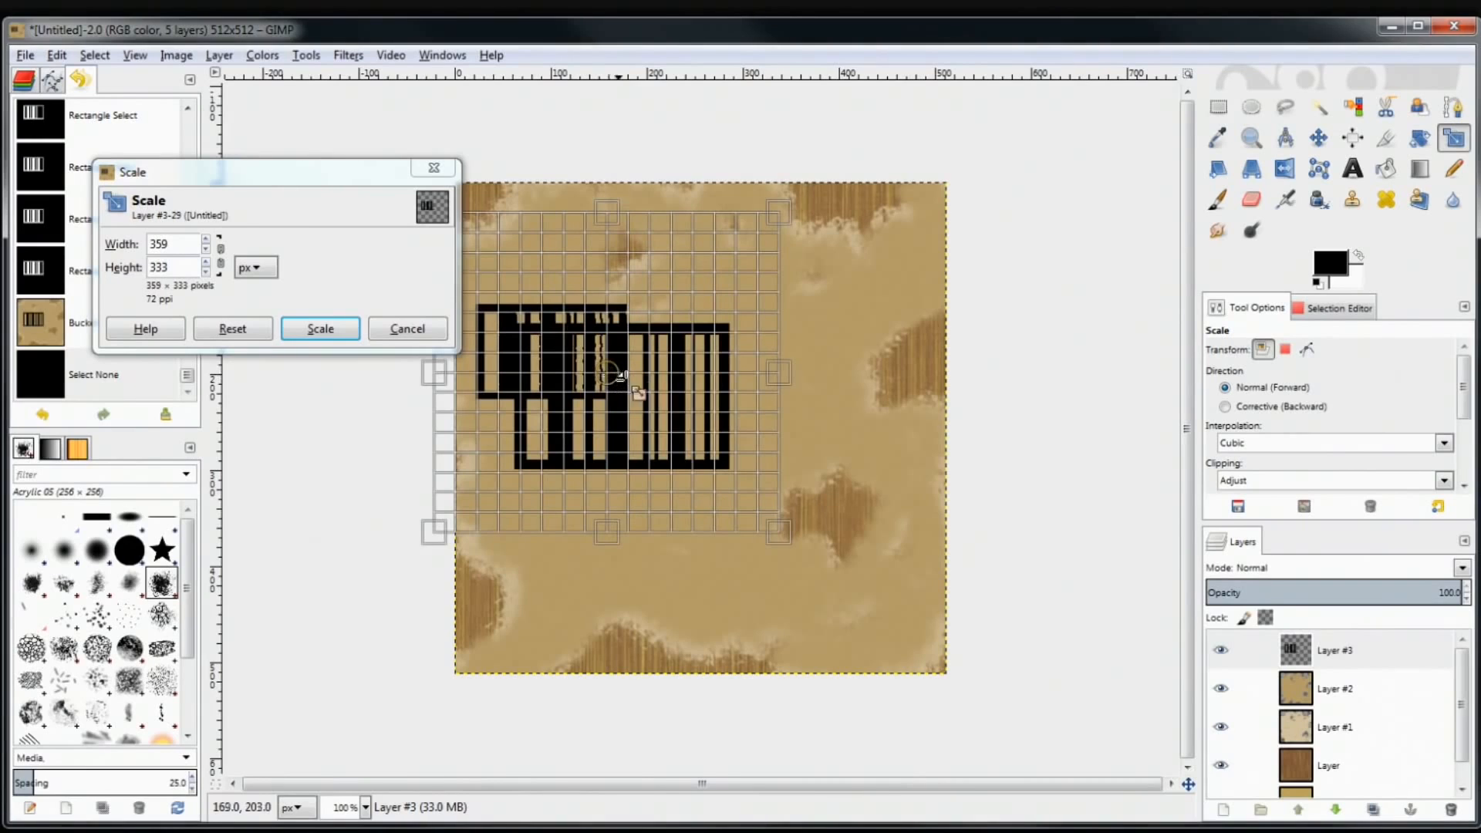
pyautogui.click(330, 339)
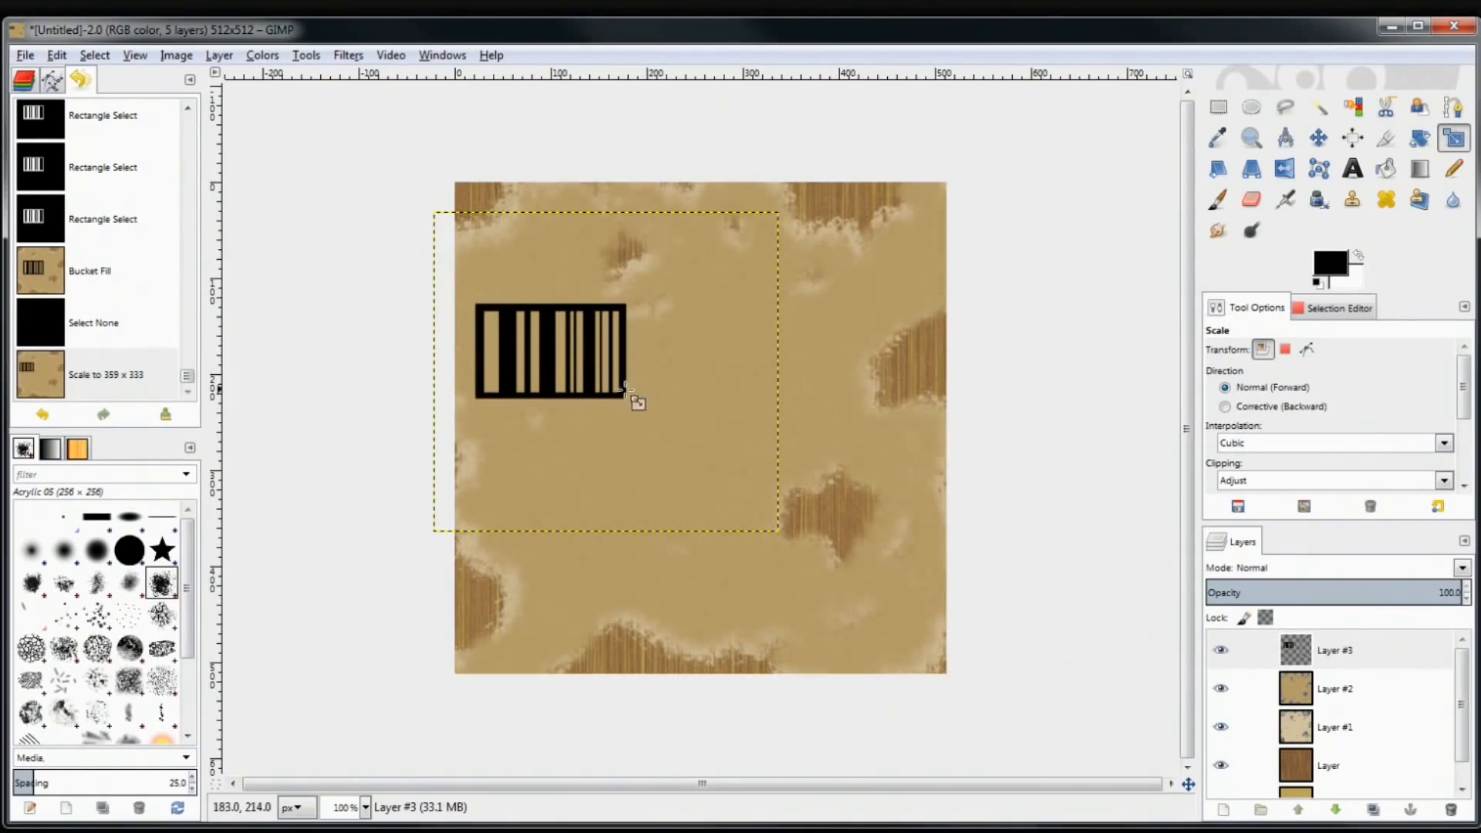
pyautogui.moveTo(1433, 590)
pyautogui.mouseDown()
pyautogui.moveTo(1252, 591)
pyautogui.moveTo(1440, 593)
pyautogui.moveTo(1381, 611)
pyautogui.moveTo(1436, 613)
pyautogui.moveTo(1416, 615)
pyautogui.mouseUp()
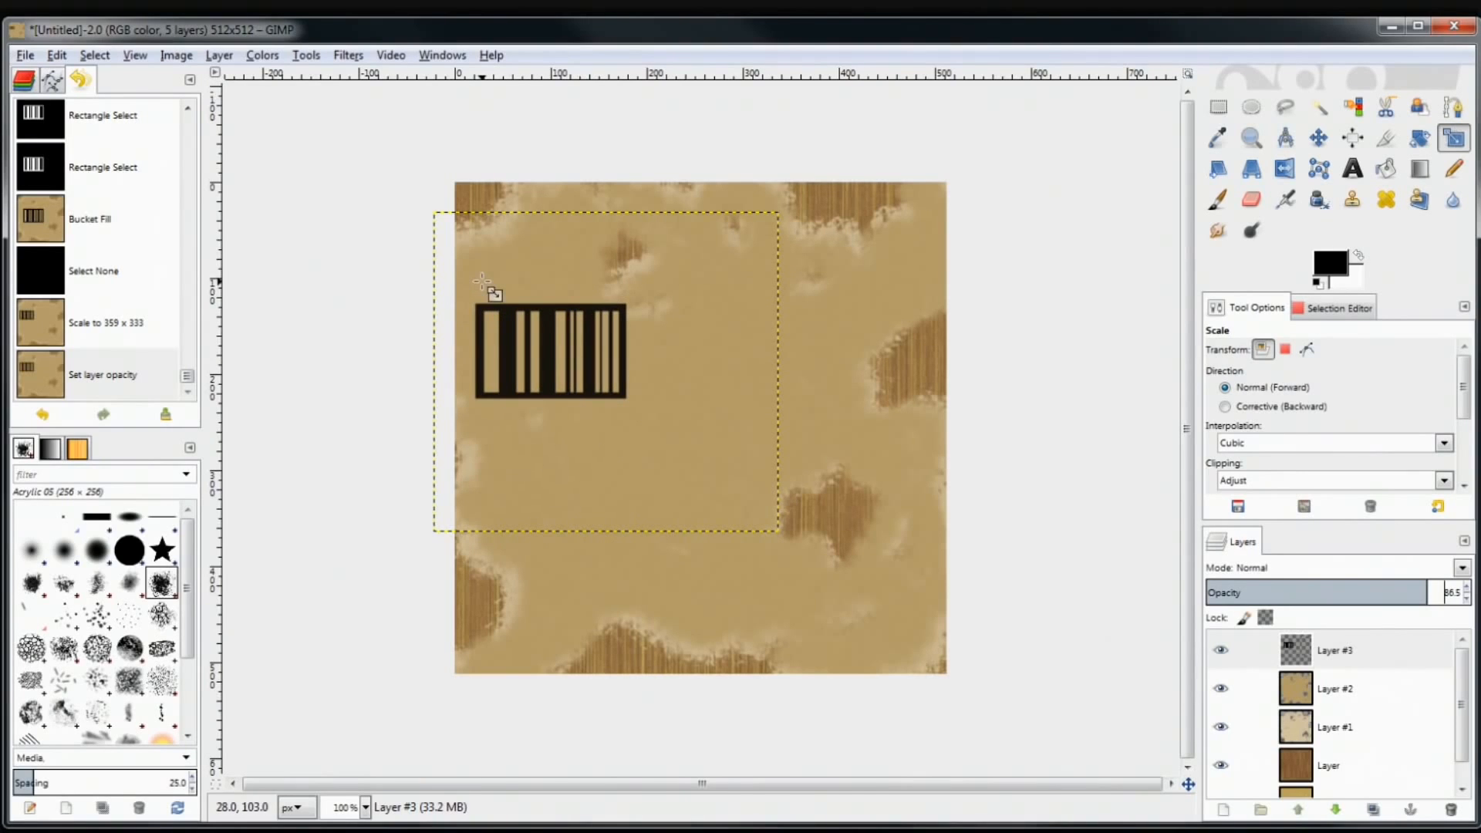
# Apply a Gaussian blur of 2.0 px horizontal and vertical radius to the barcode on Layer #3
pyautogui.click(340, 55)
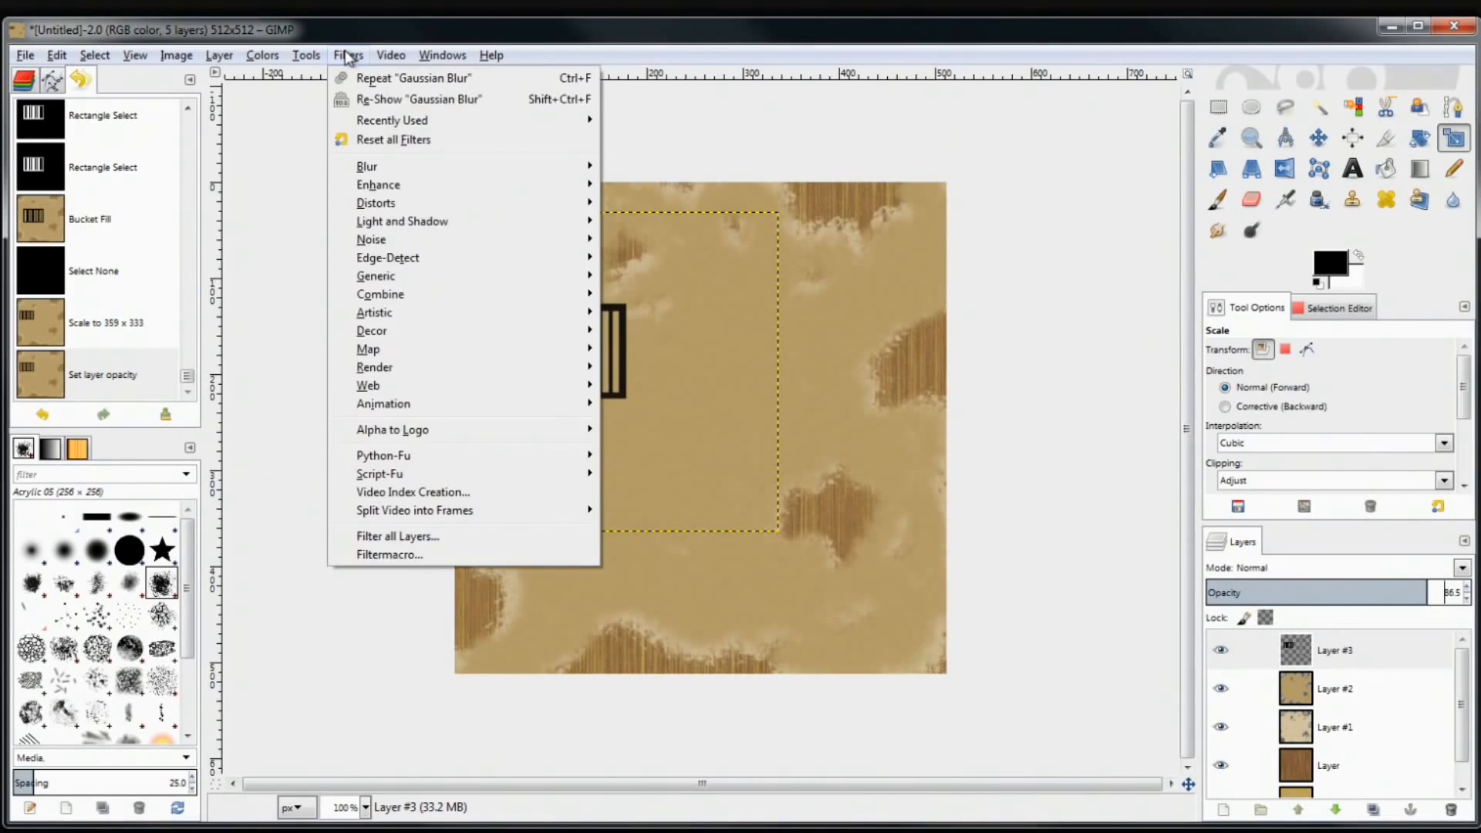
pyautogui.moveTo(405, 169)
pyautogui.click(665, 185)
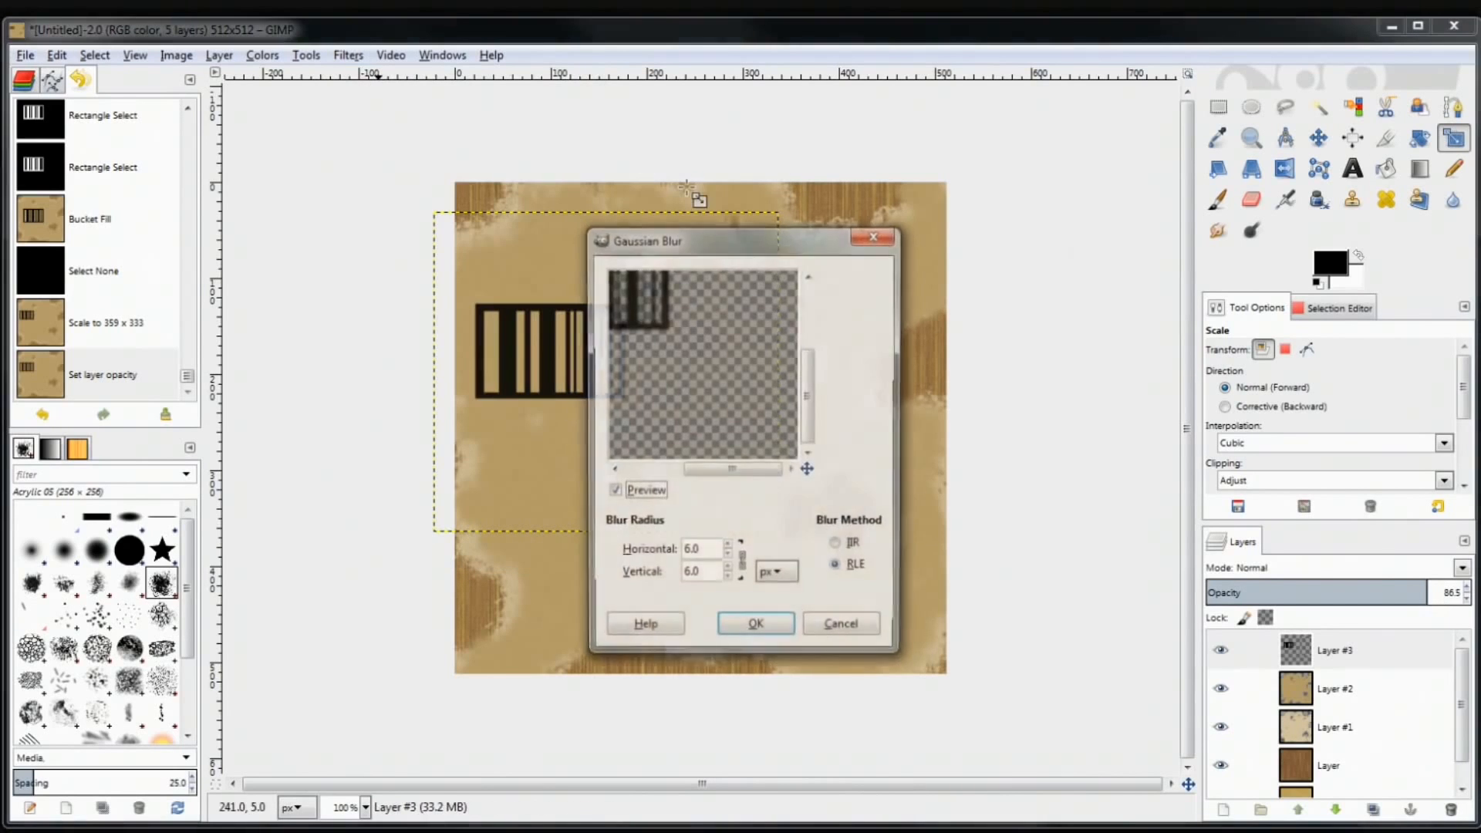
pyautogui.moveTo(717, 339); pyautogui.dragTo(634, 313)
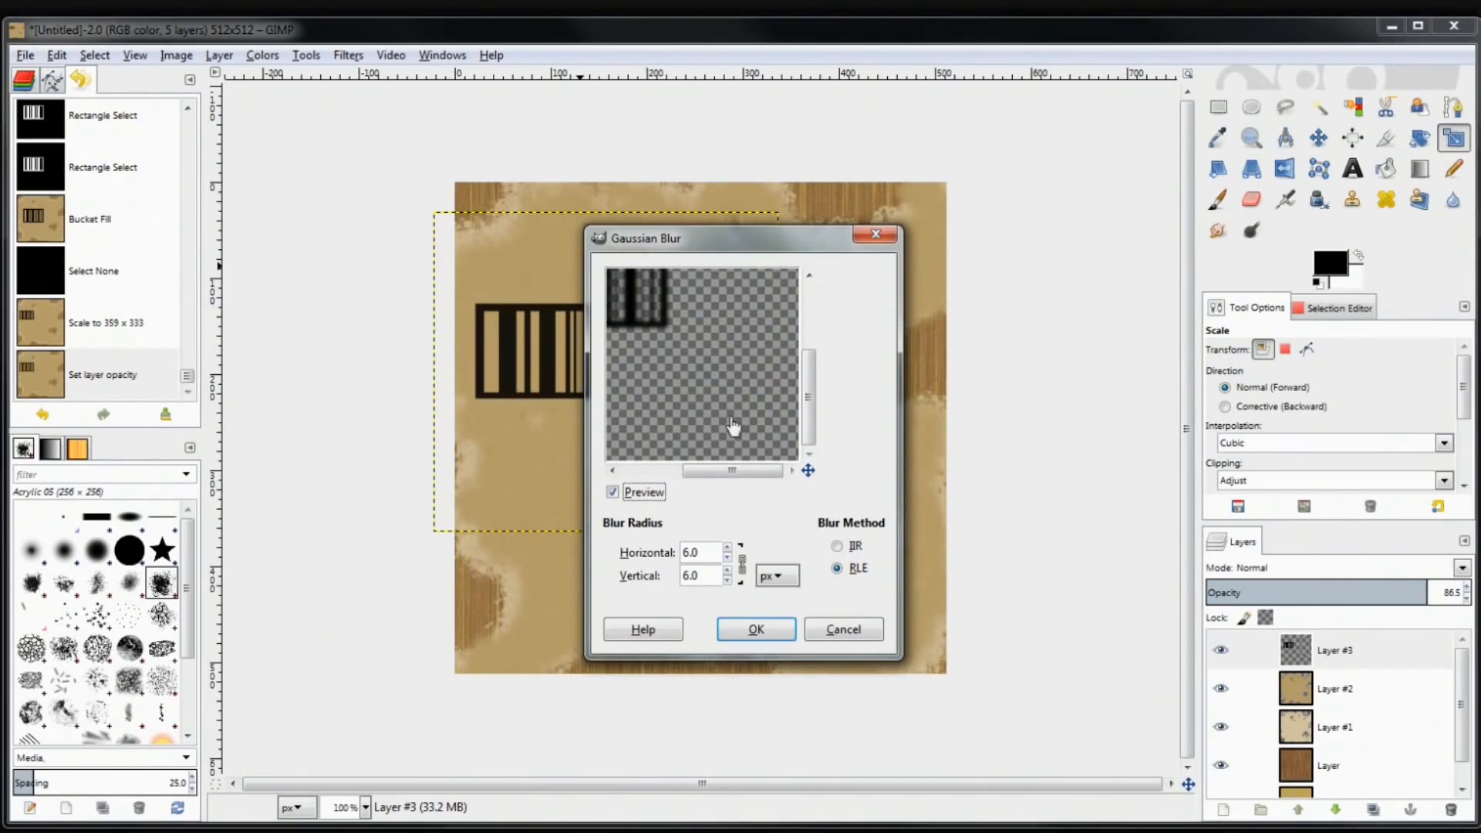
pyautogui.moveTo(645, 301); pyautogui.dragTo(774, 386)
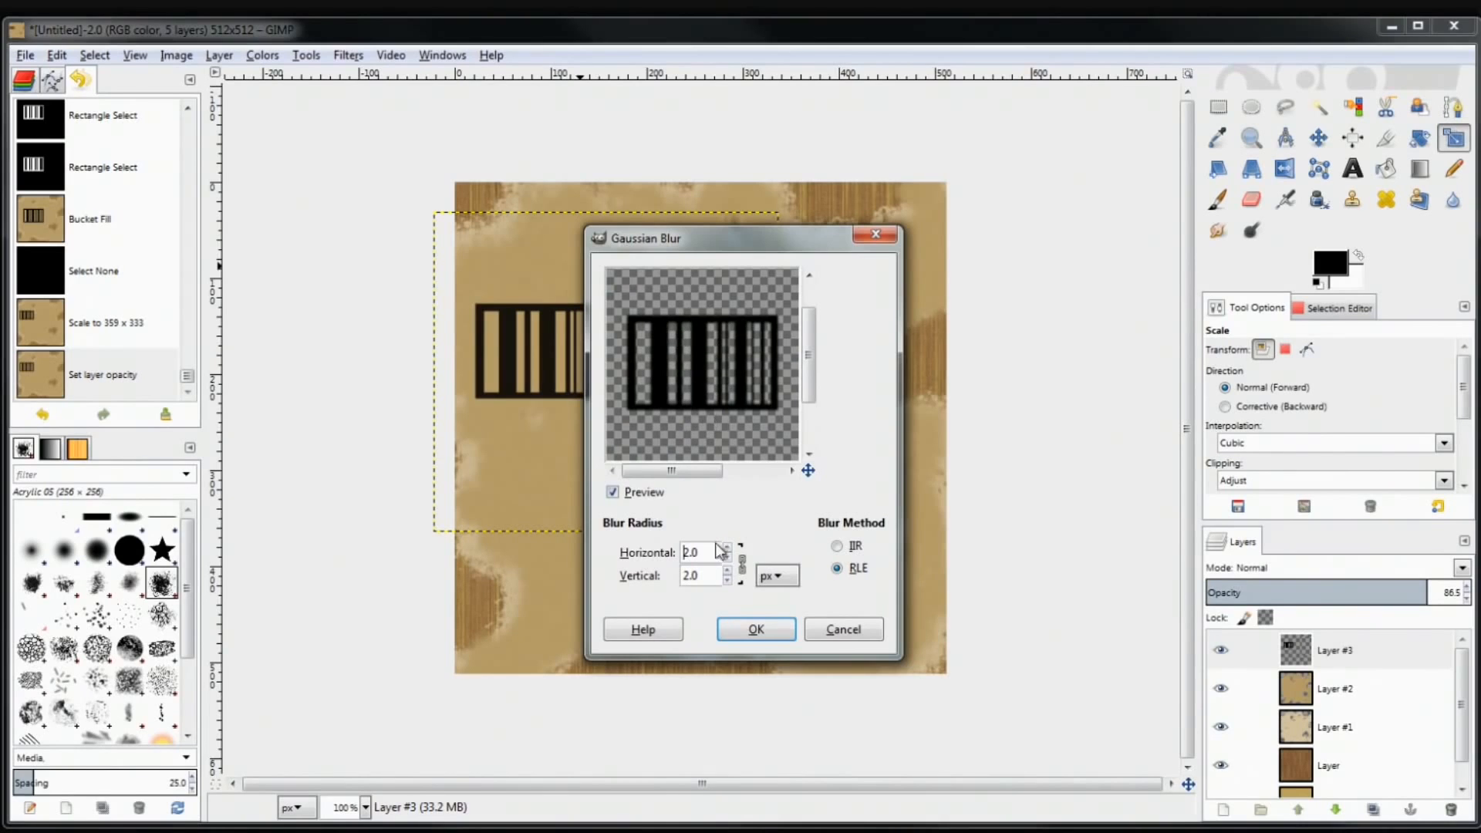
pyautogui.click(756, 629)
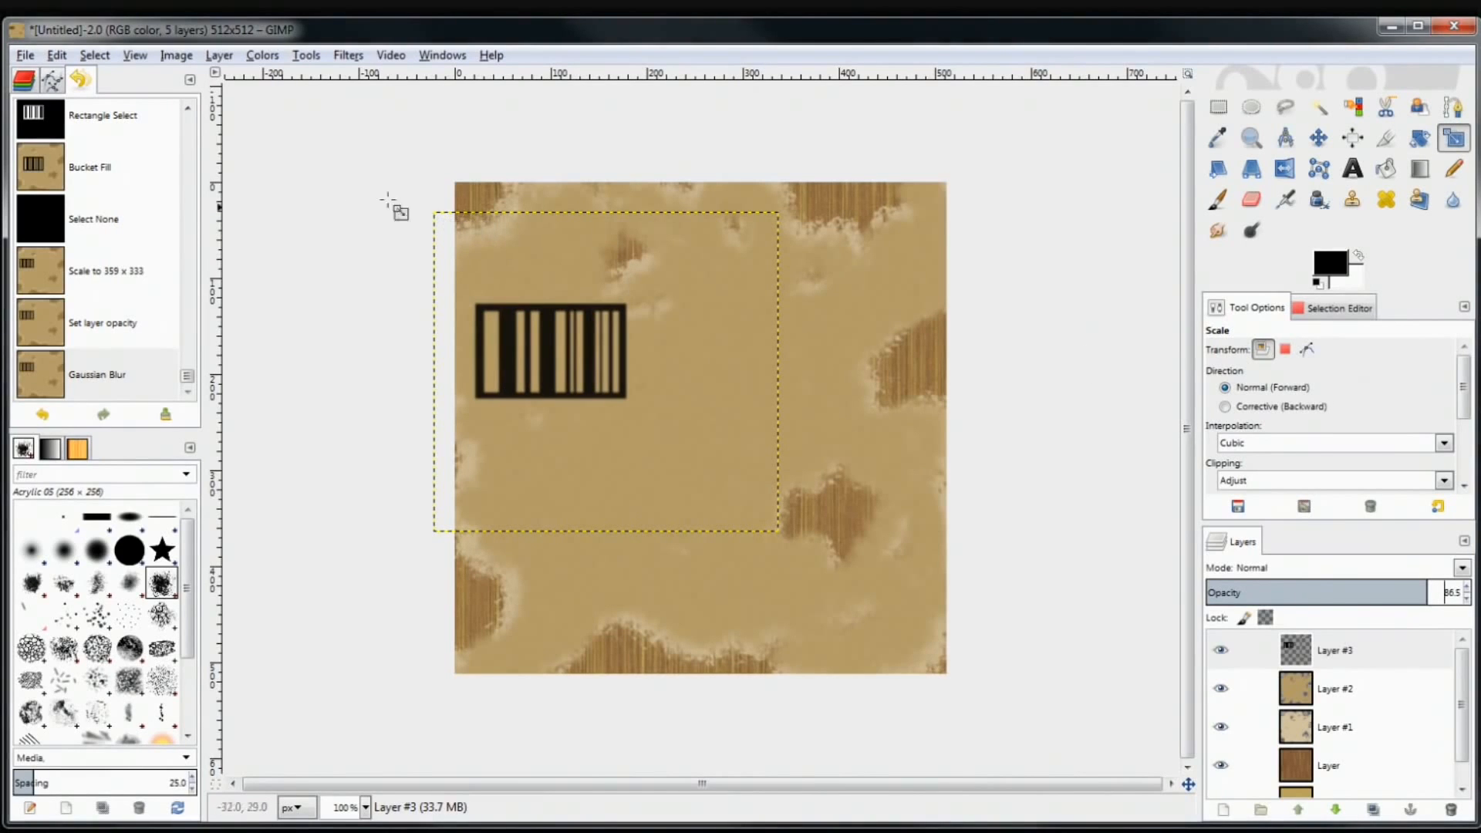
pyautogui.click(1099, 359)
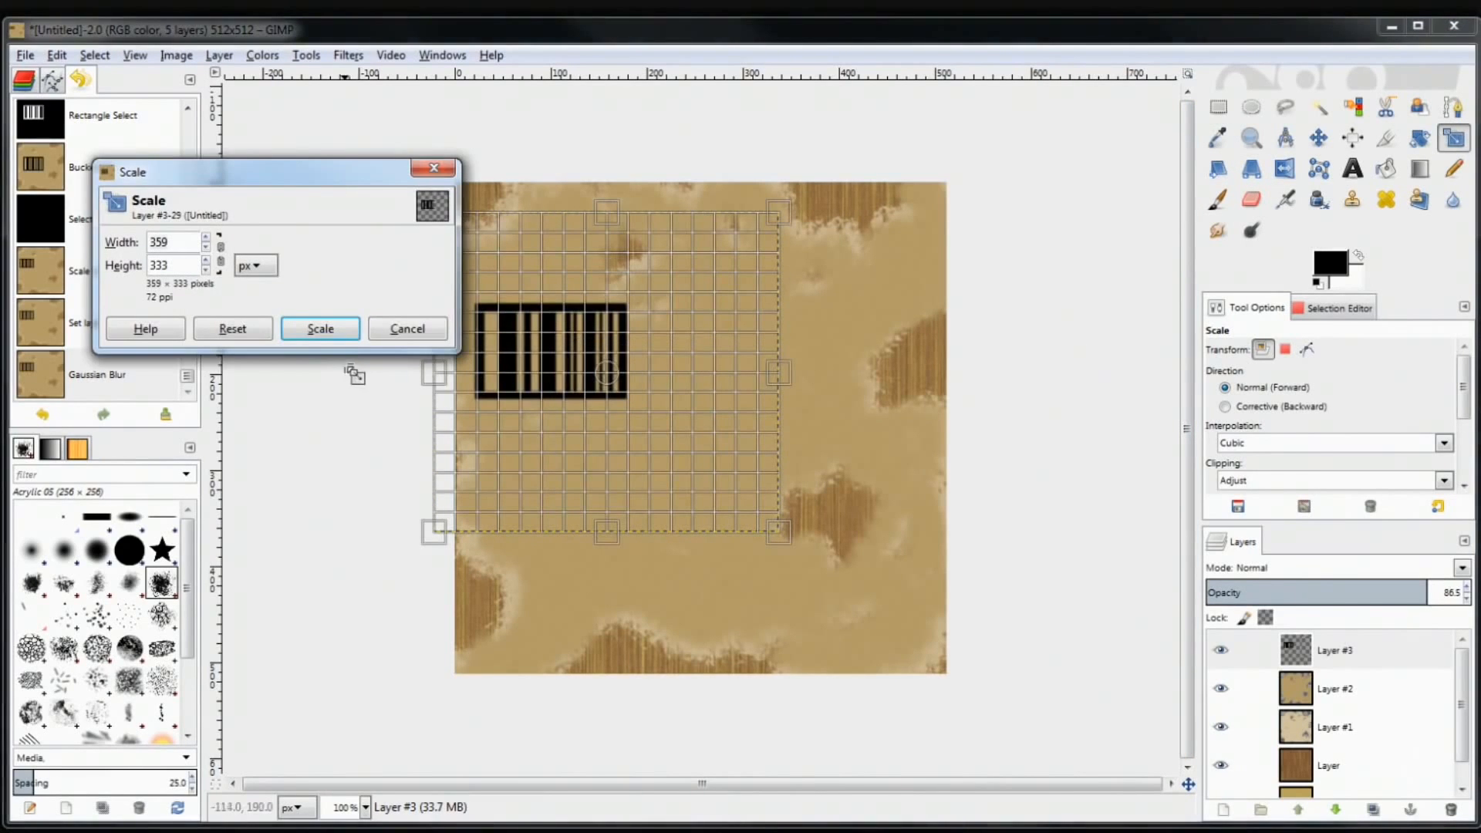
pyautogui.click(405, 328)
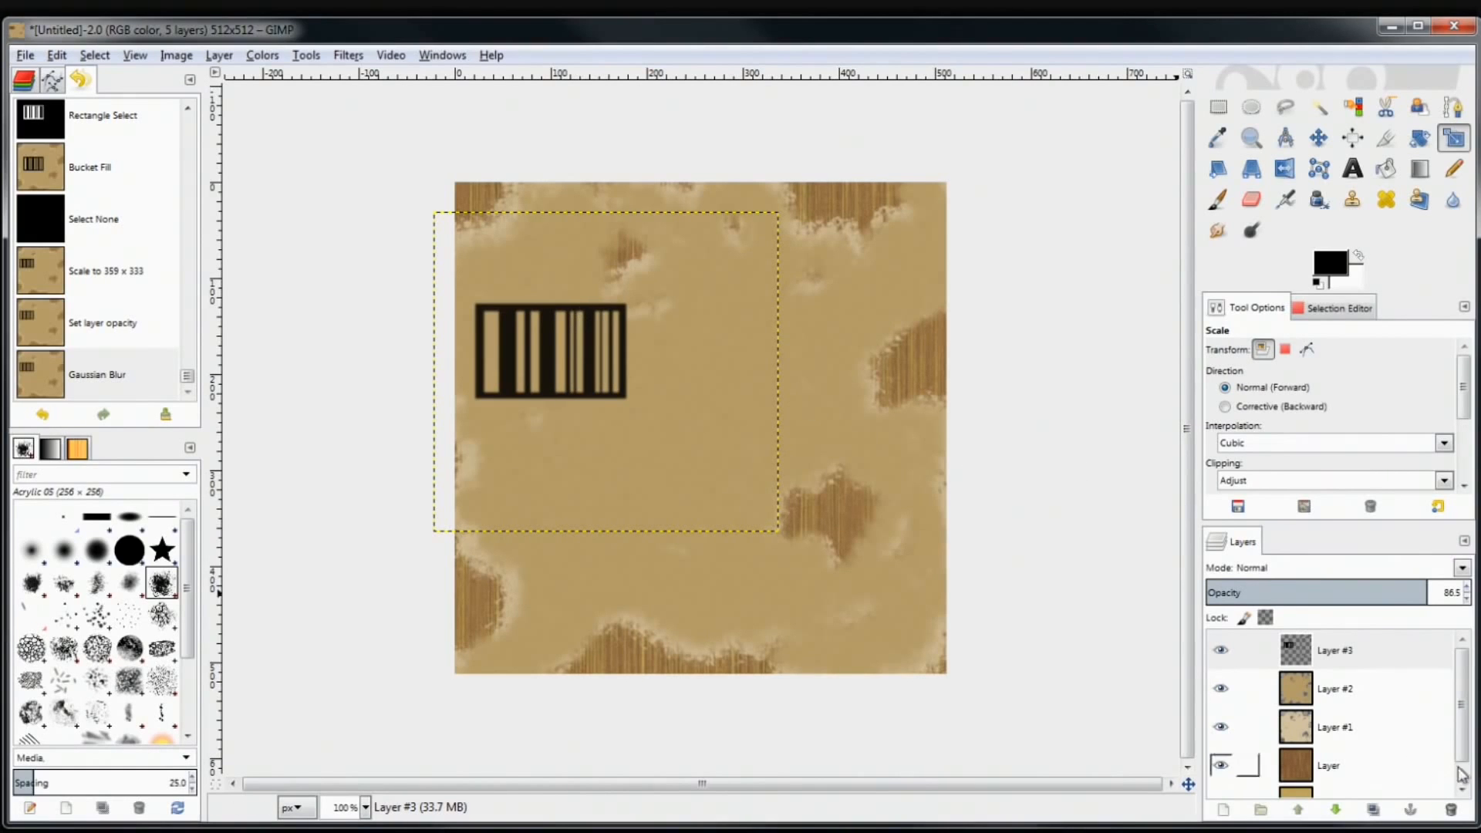
# Toggle Layer #1's visibility to compare, then lower Layer #3's opacity to 77.2
pyautogui.scroll(-1, 1466, 745)
pyautogui.moveTo(1466, 747); pyautogui.dragTo(1466, 654)
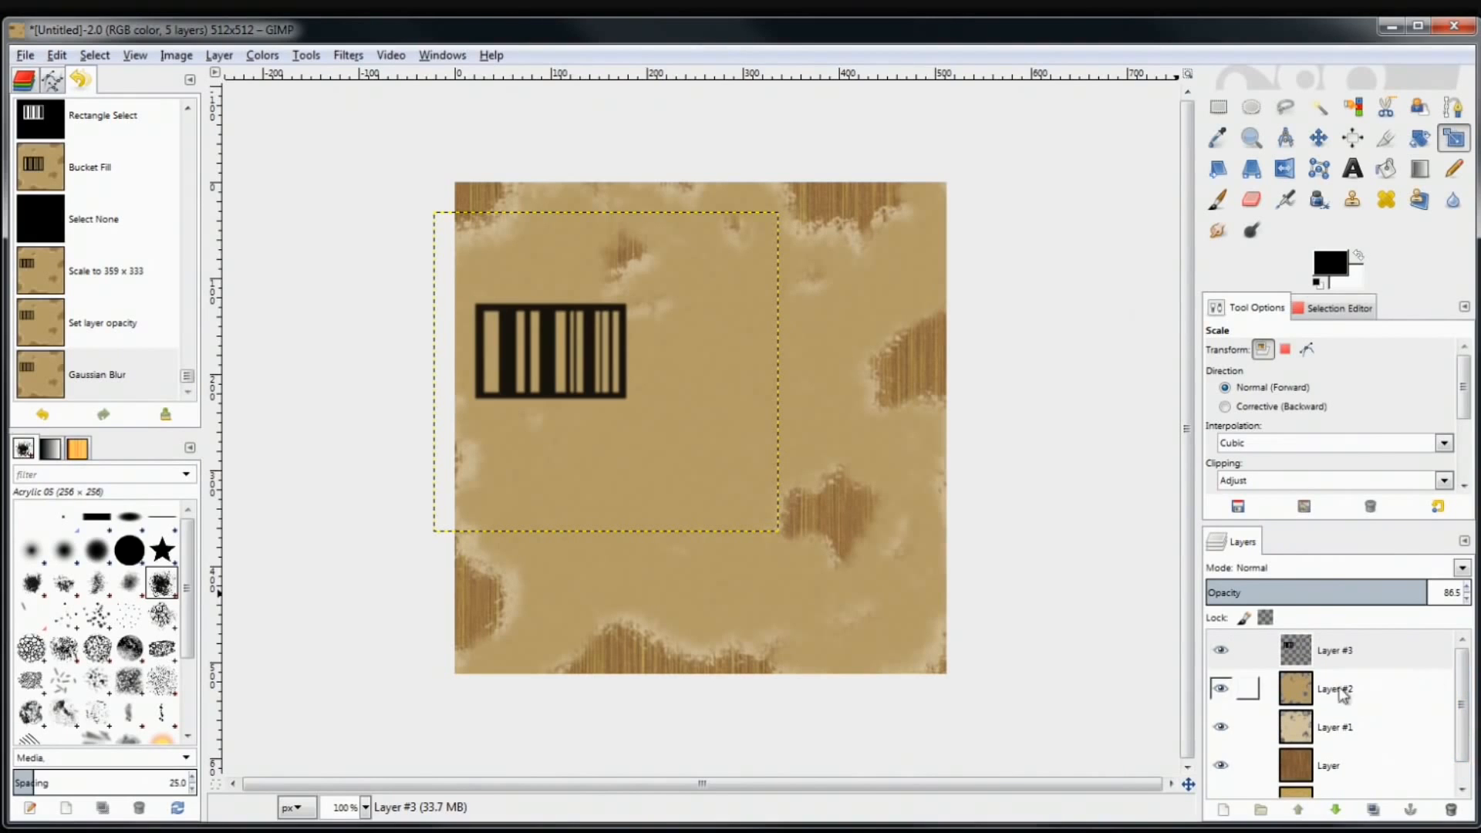
pyautogui.click(1217, 727)
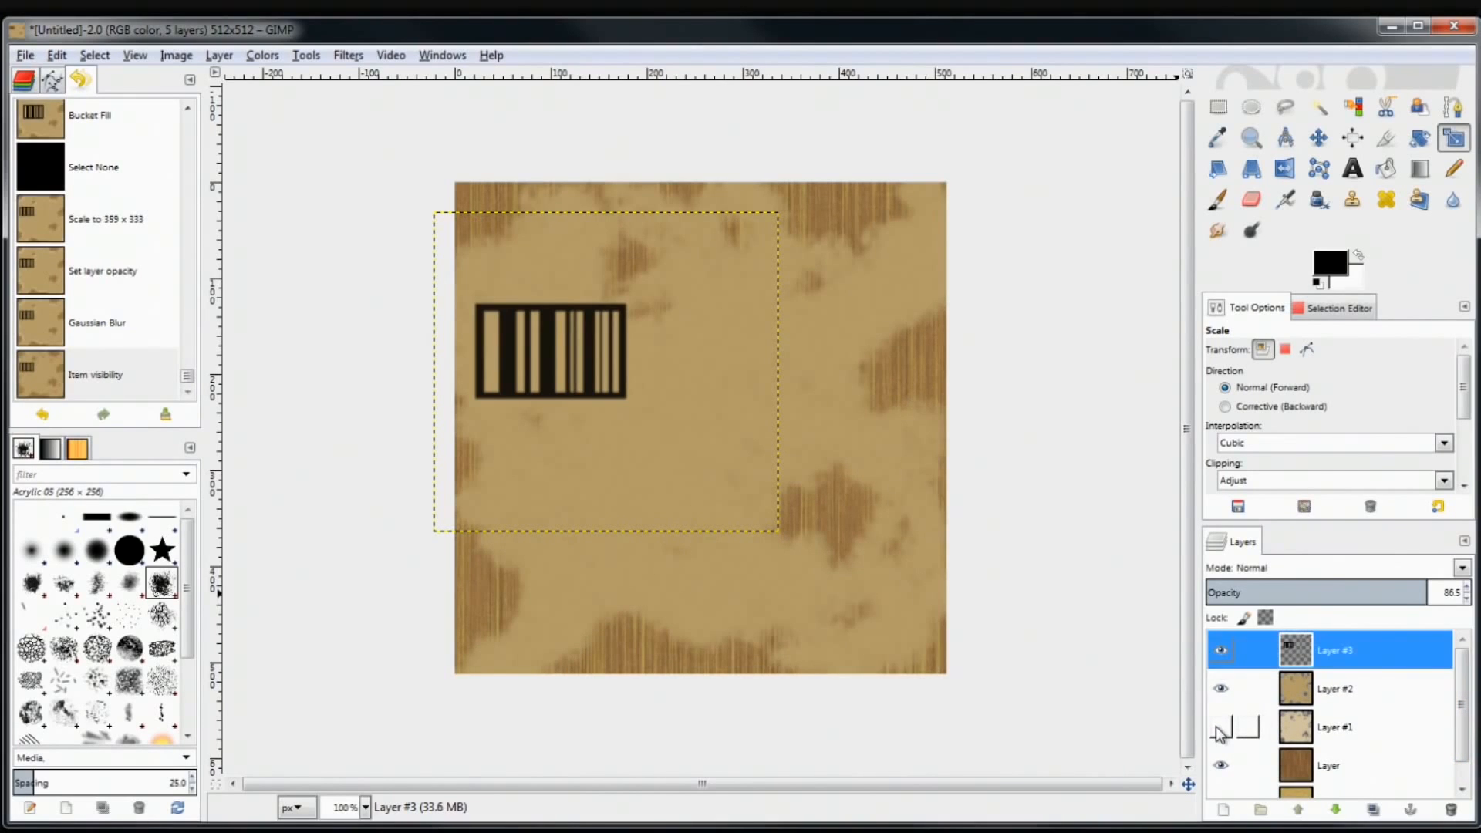
pyautogui.click(1219, 730)
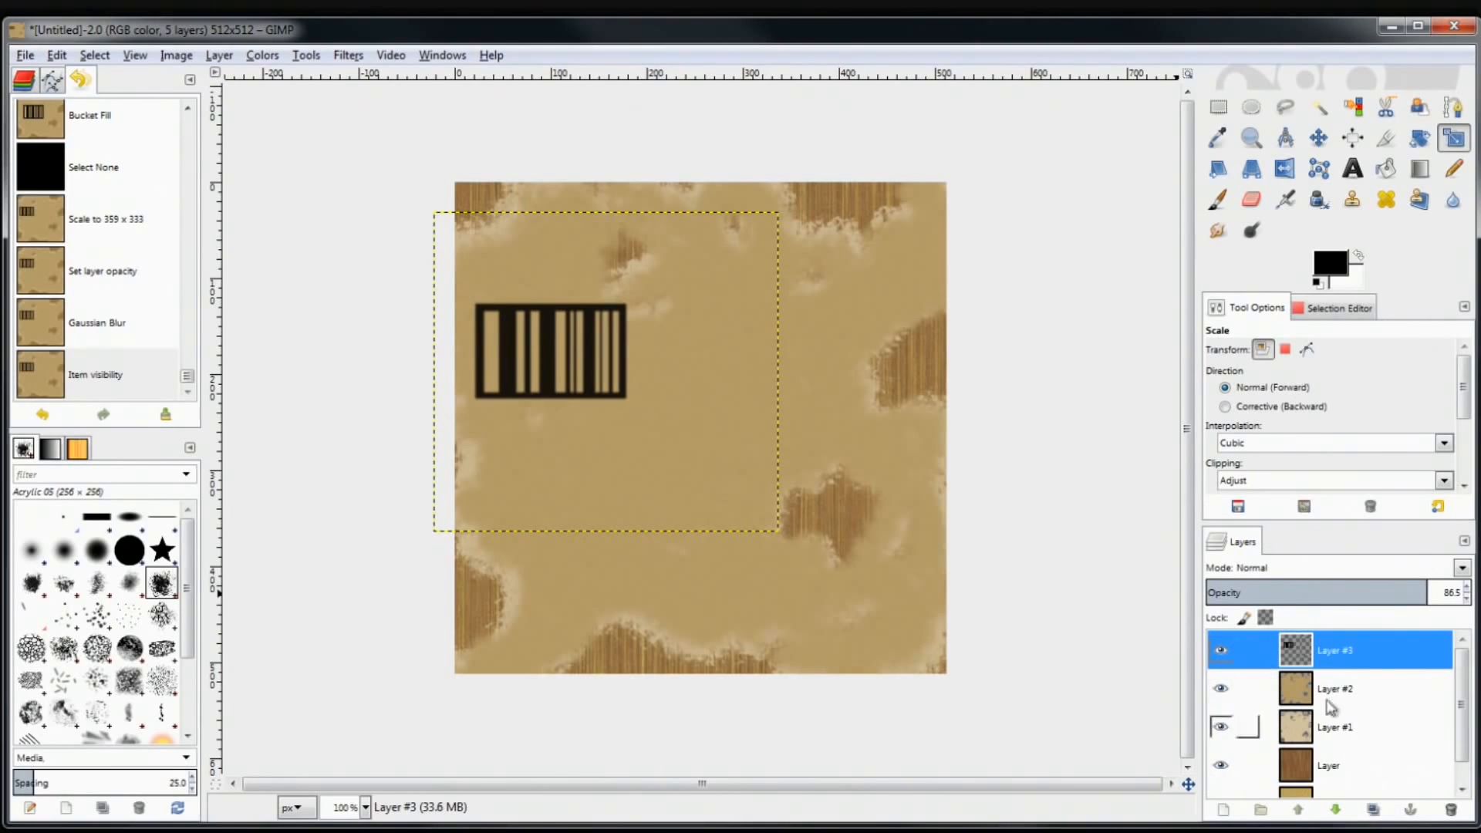
pyautogui.click(1427, 588)
pyautogui.moveTo(1427, 588); pyautogui.dragTo(1398, 600)
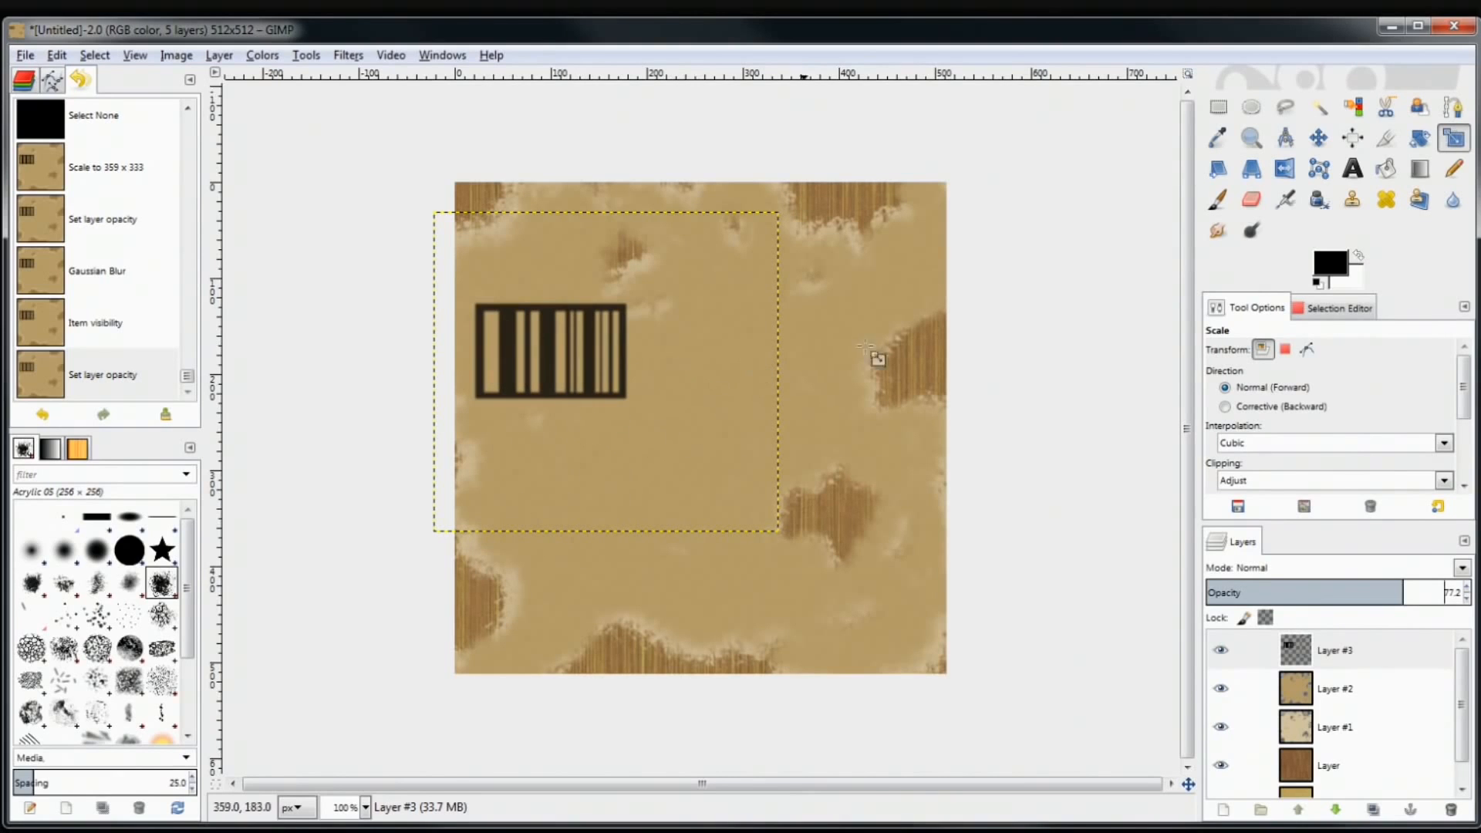
# Nudge the barcode layer slightly right and down using the Scale tool's transform grid
pyautogui.click(694, 372)
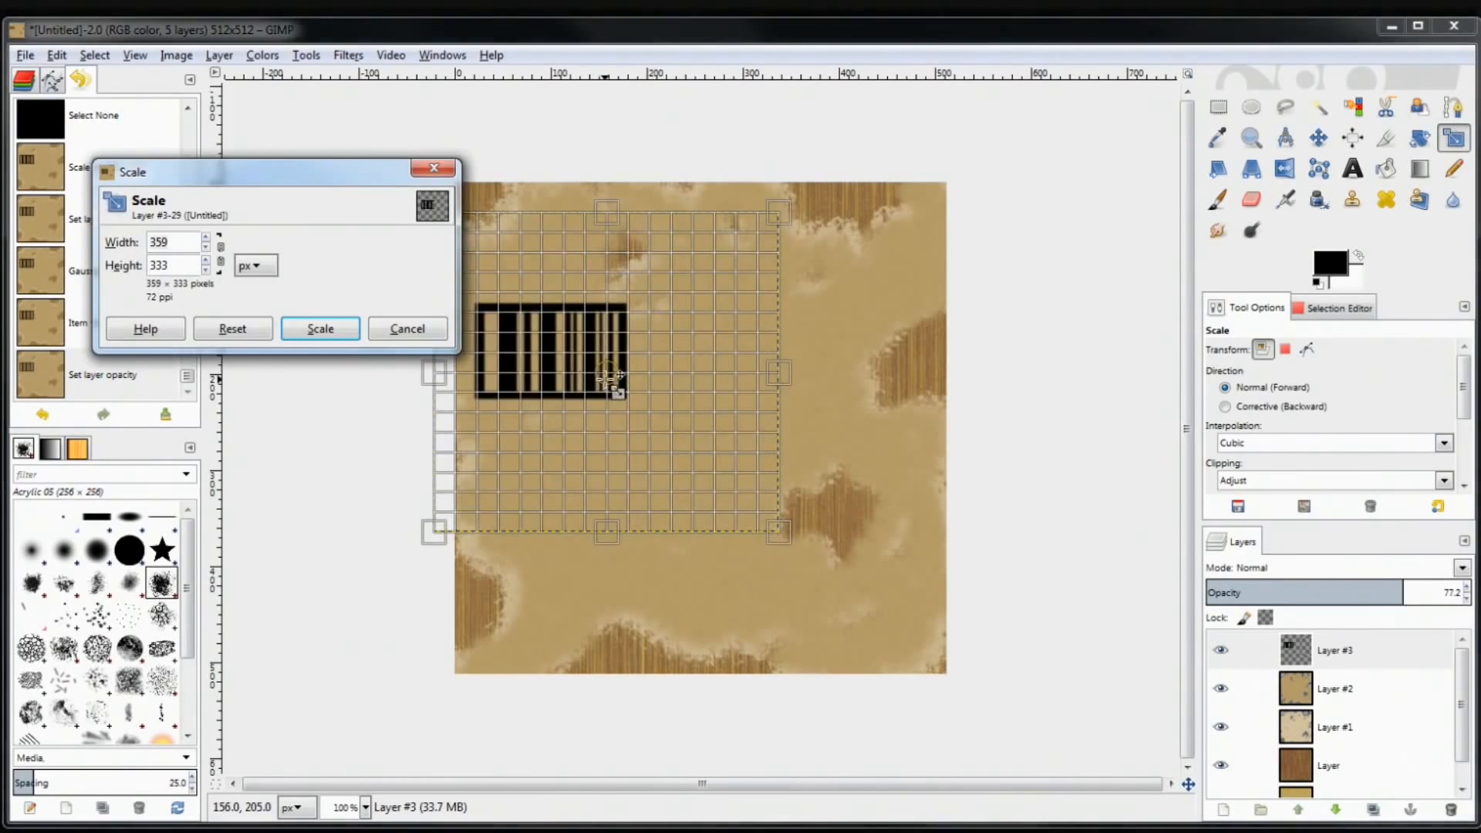
pyautogui.moveTo(618, 373); pyautogui.dragTo(632, 385)
pyautogui.click(327, 330)
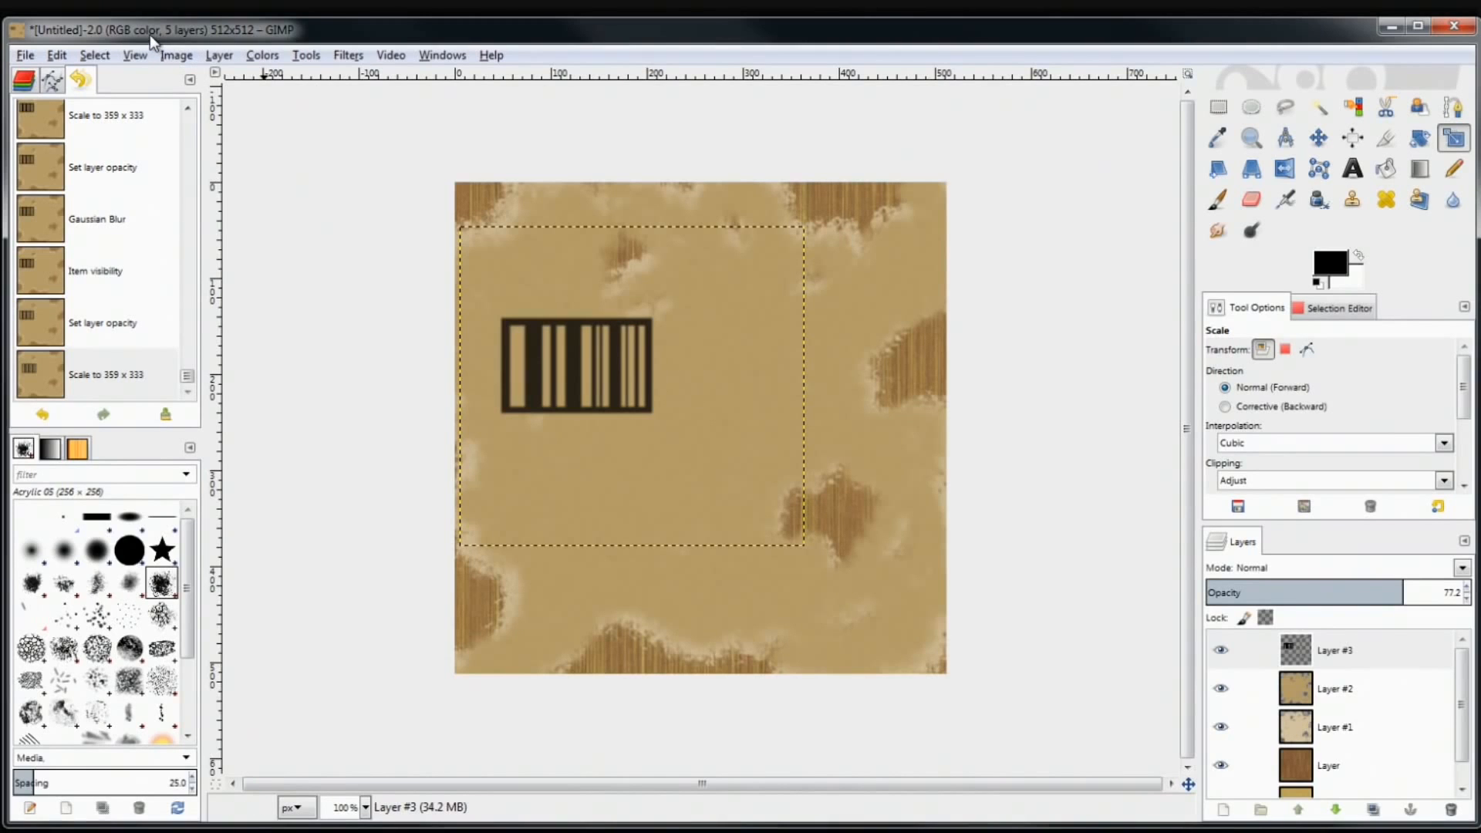
# In the Save dialog, browse to F:\Quadzilla Files\Game Development\Inbotrination\Gimp files and textures
pyautogui.click(25, 57)
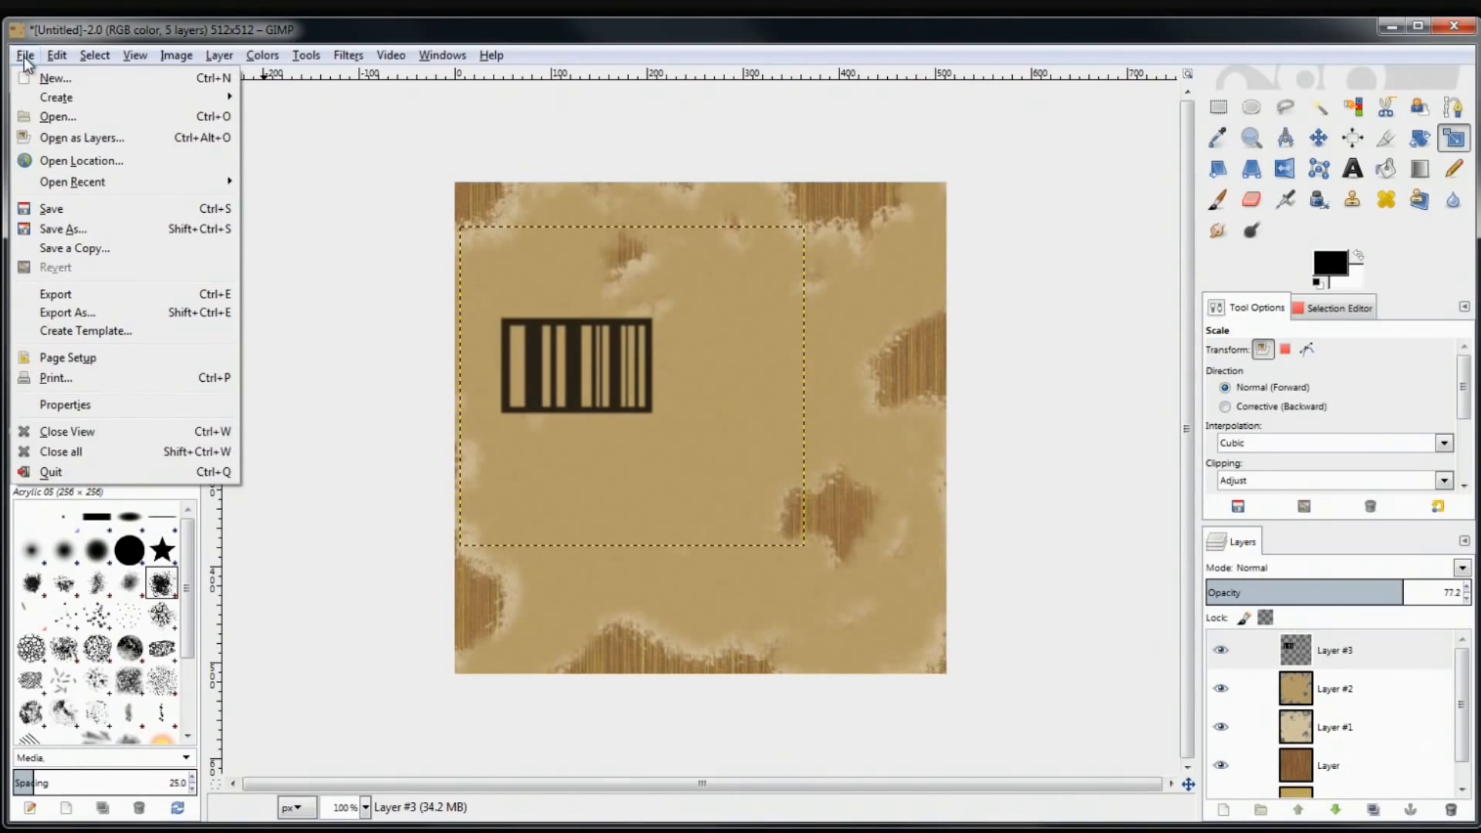
pyautogui.click(122, 216)
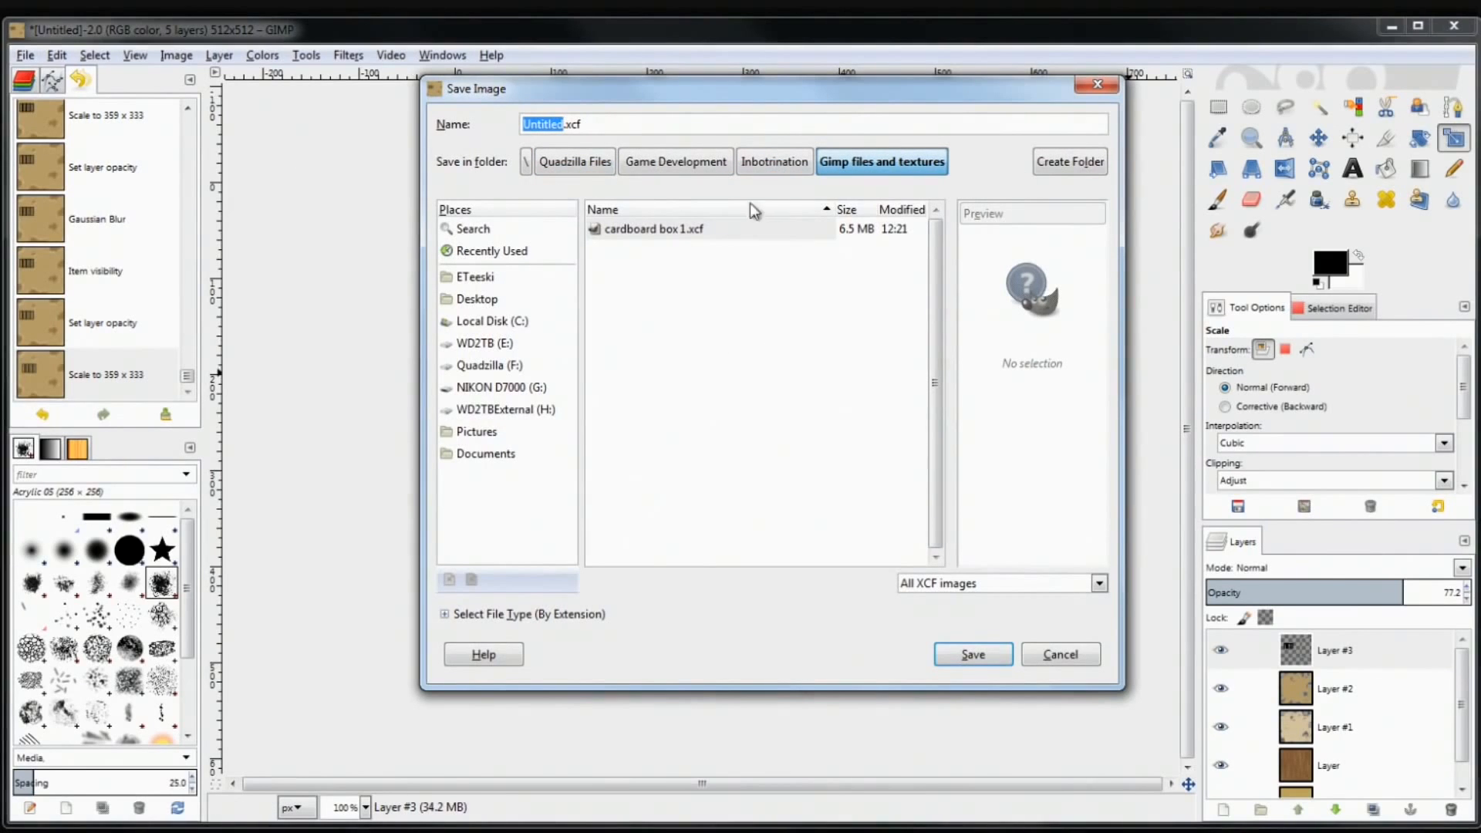
pyautogui.click(783, 171)
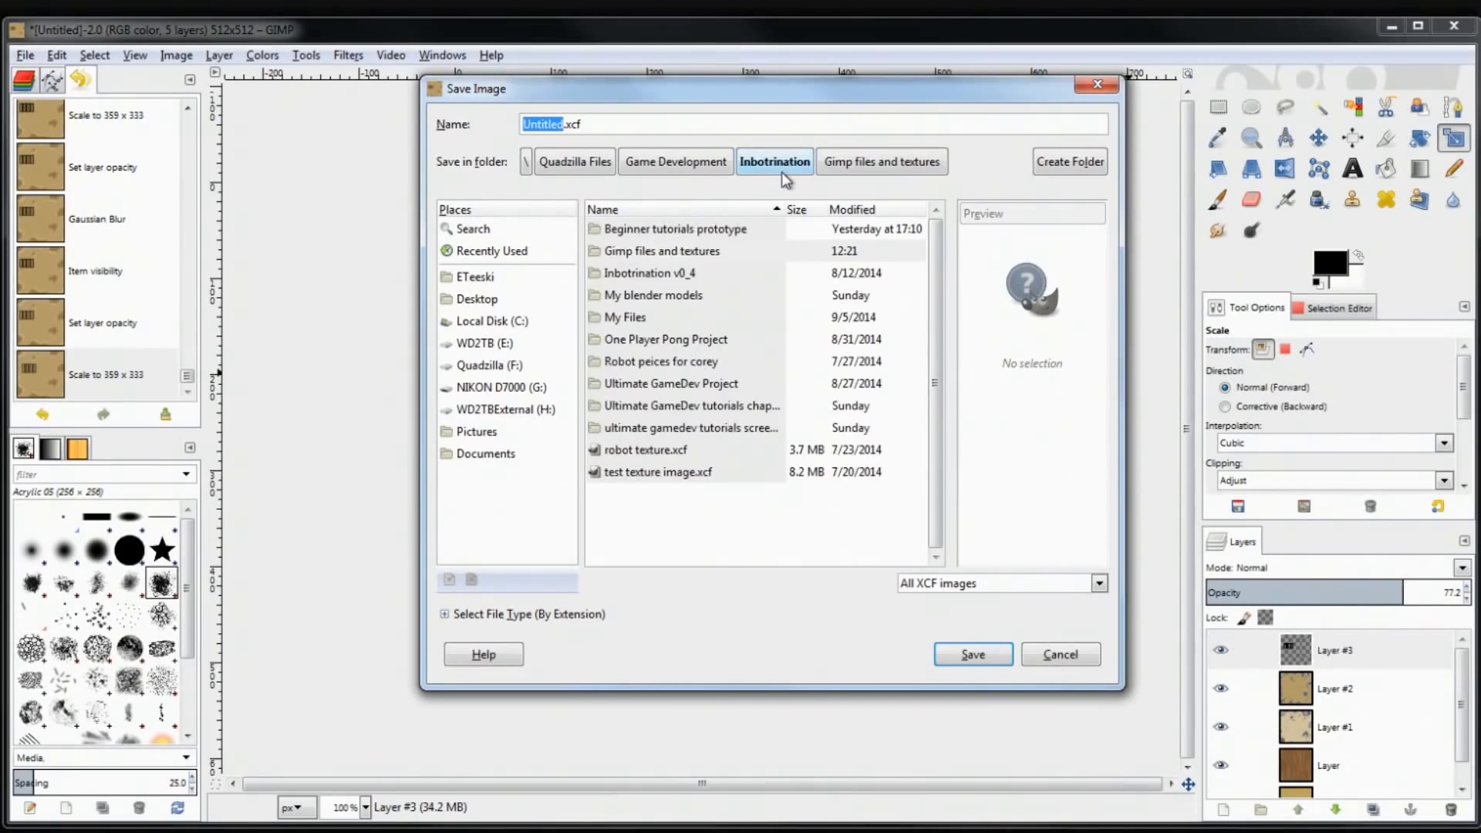
pyautogui.click(699, 179)
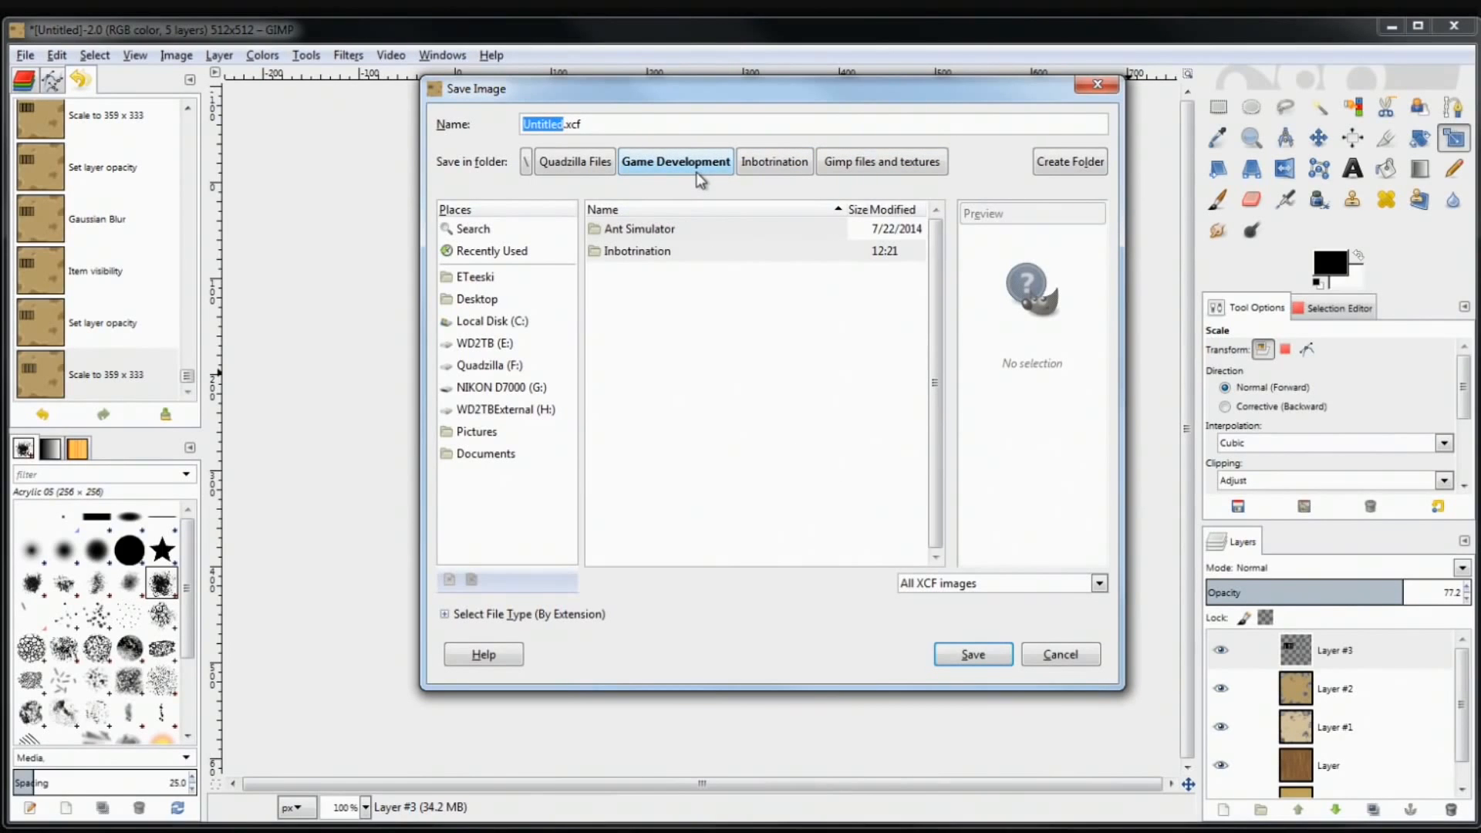
pyautogui.click(781, 161)
pyautogui.click(848, 159)
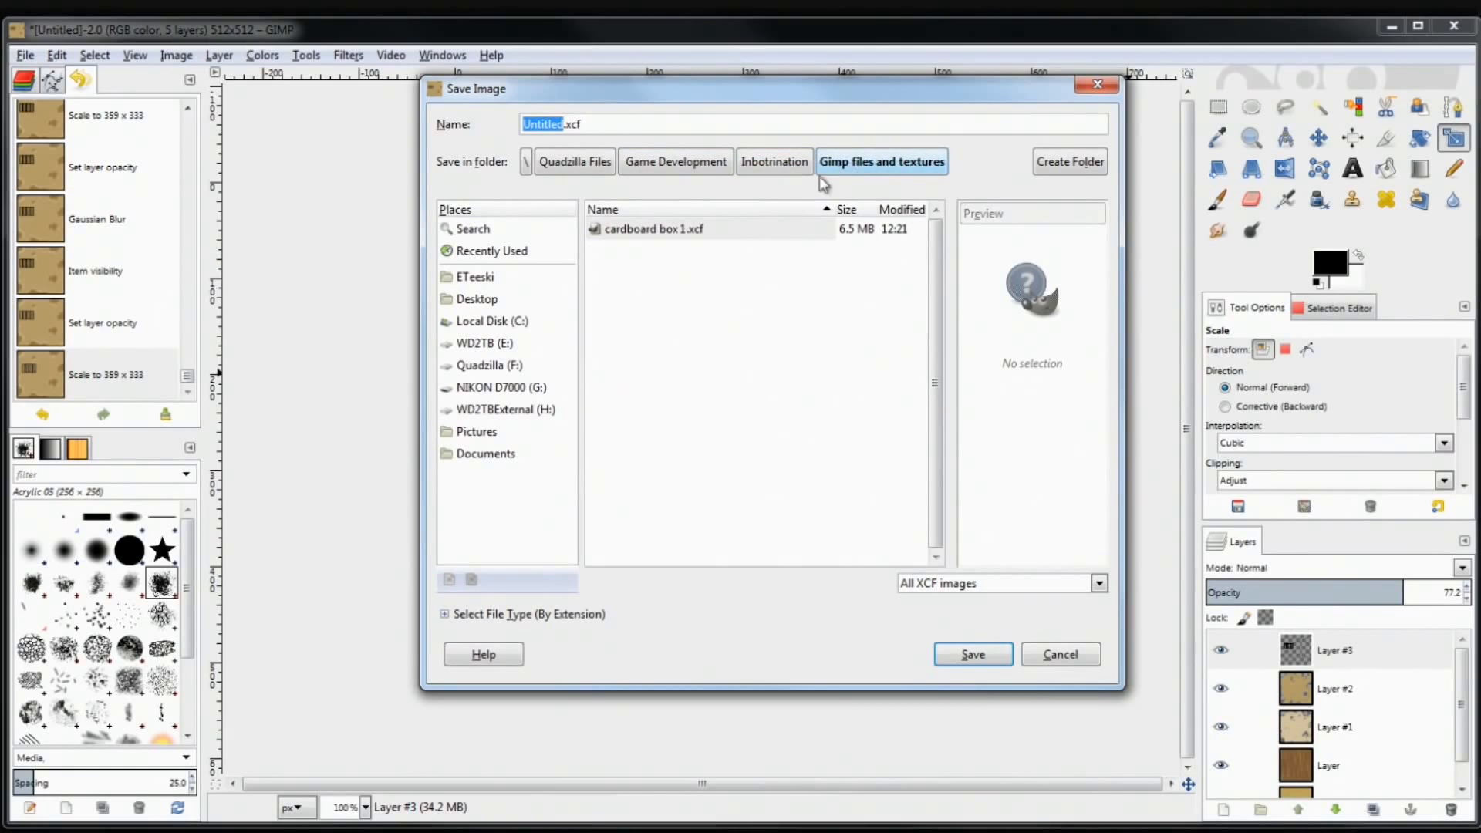
pyautogui.click(774, 163)
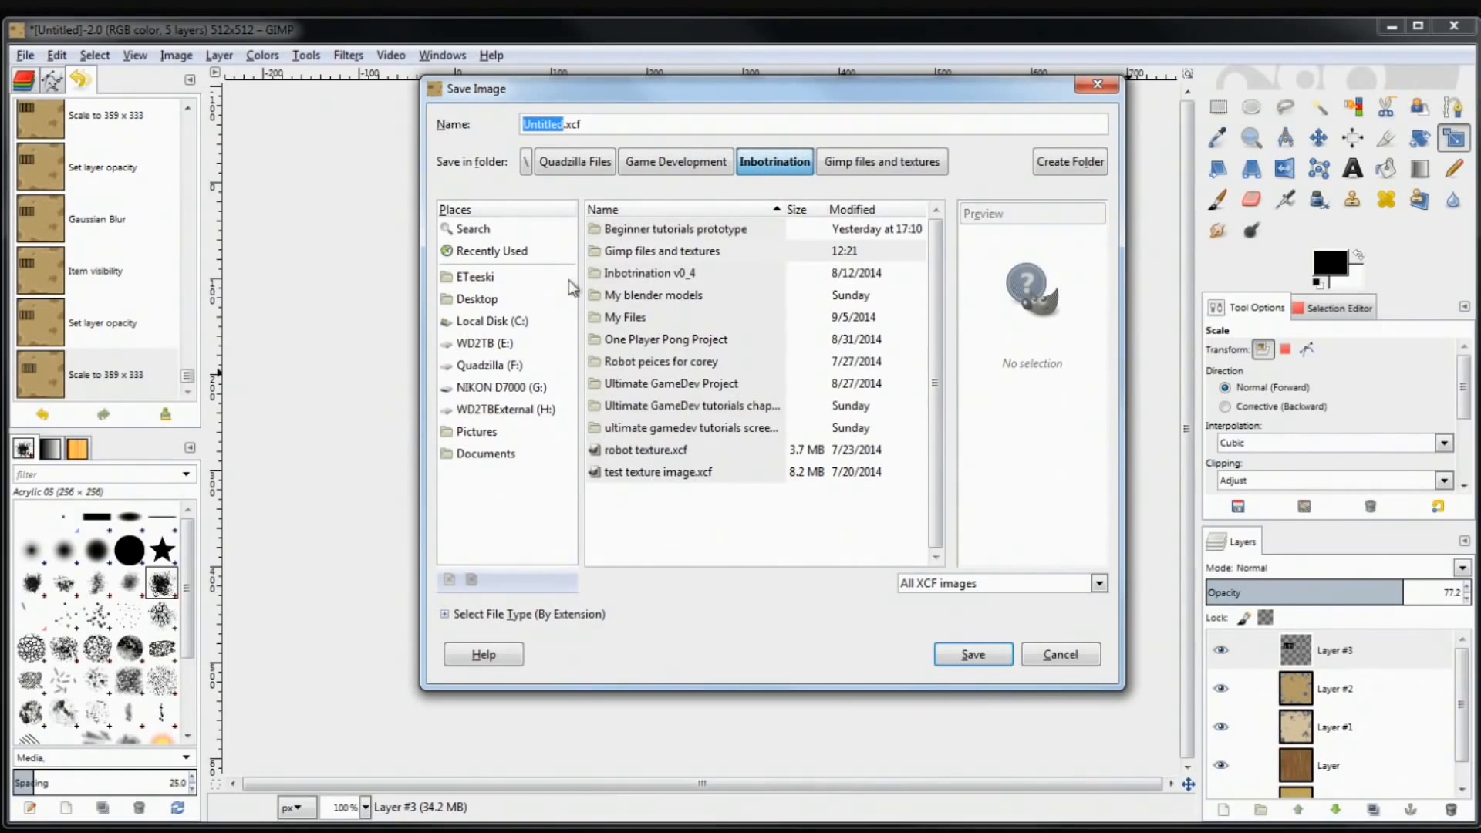
pyautogui.click(507, 367)
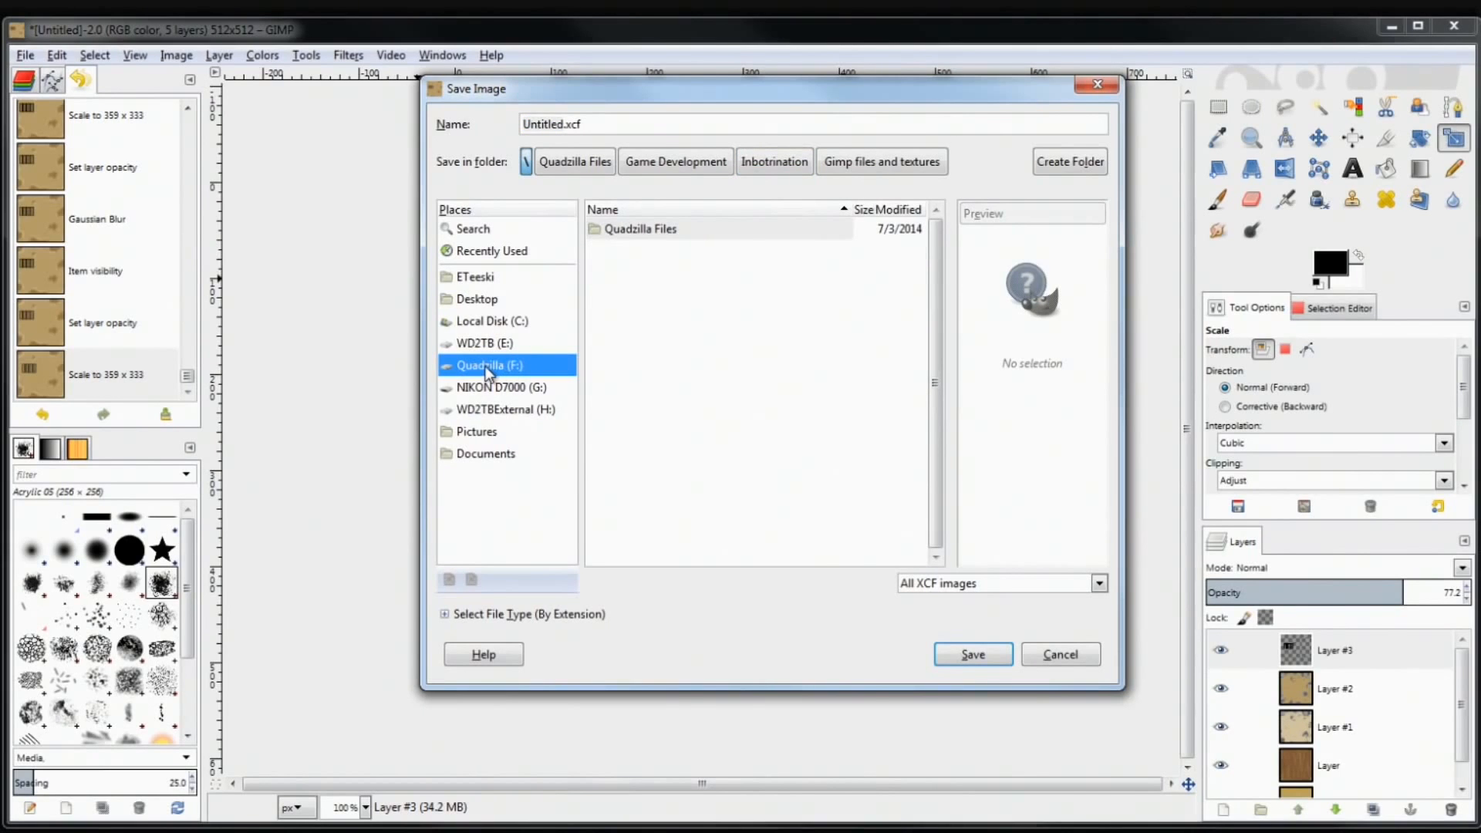
pyautogui.doubleClick(642, 231)
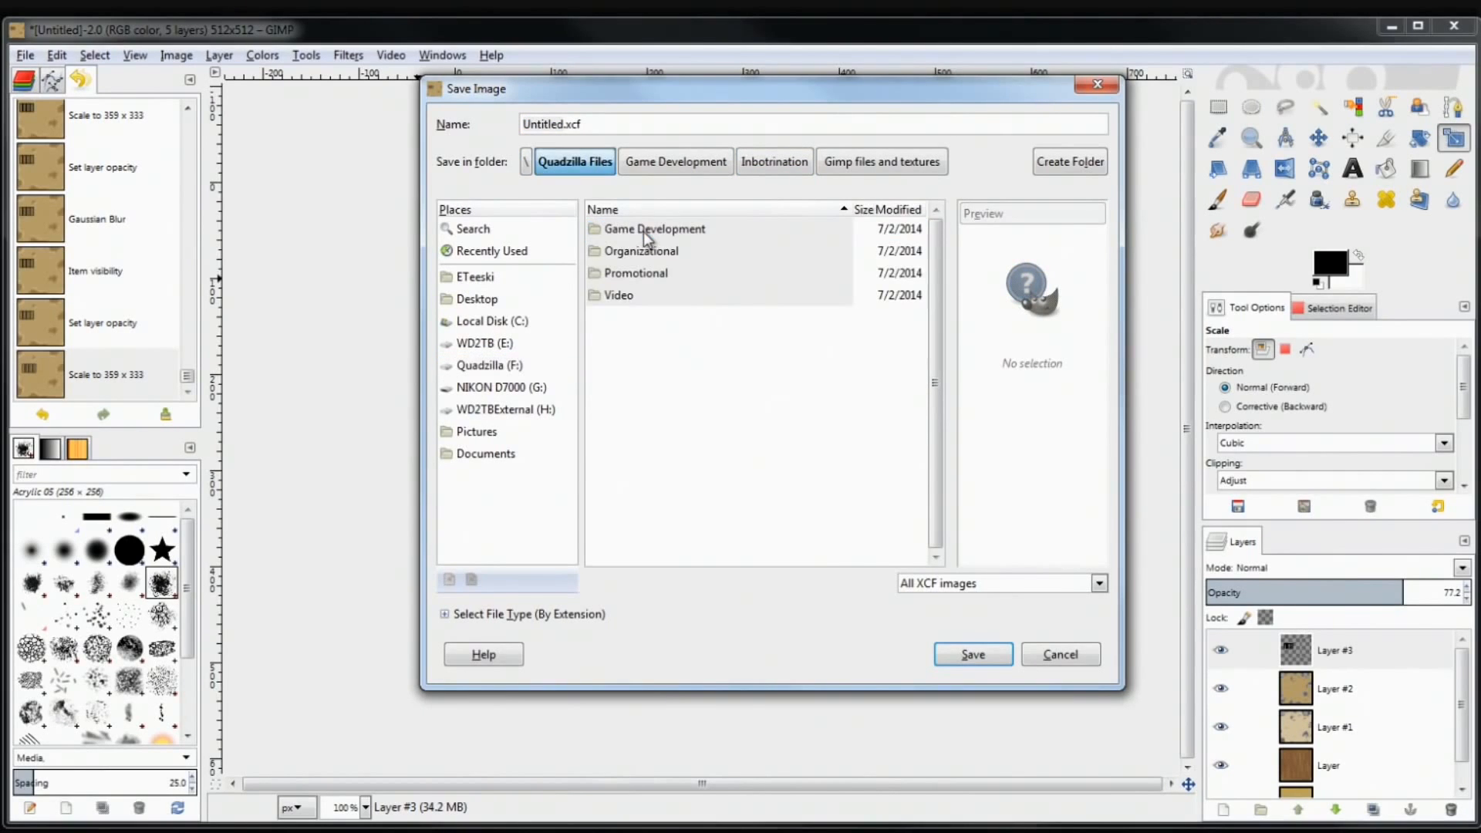
pyautogui.doubleClick(644, 231)
pyautogui.doubleClick(645, 252)
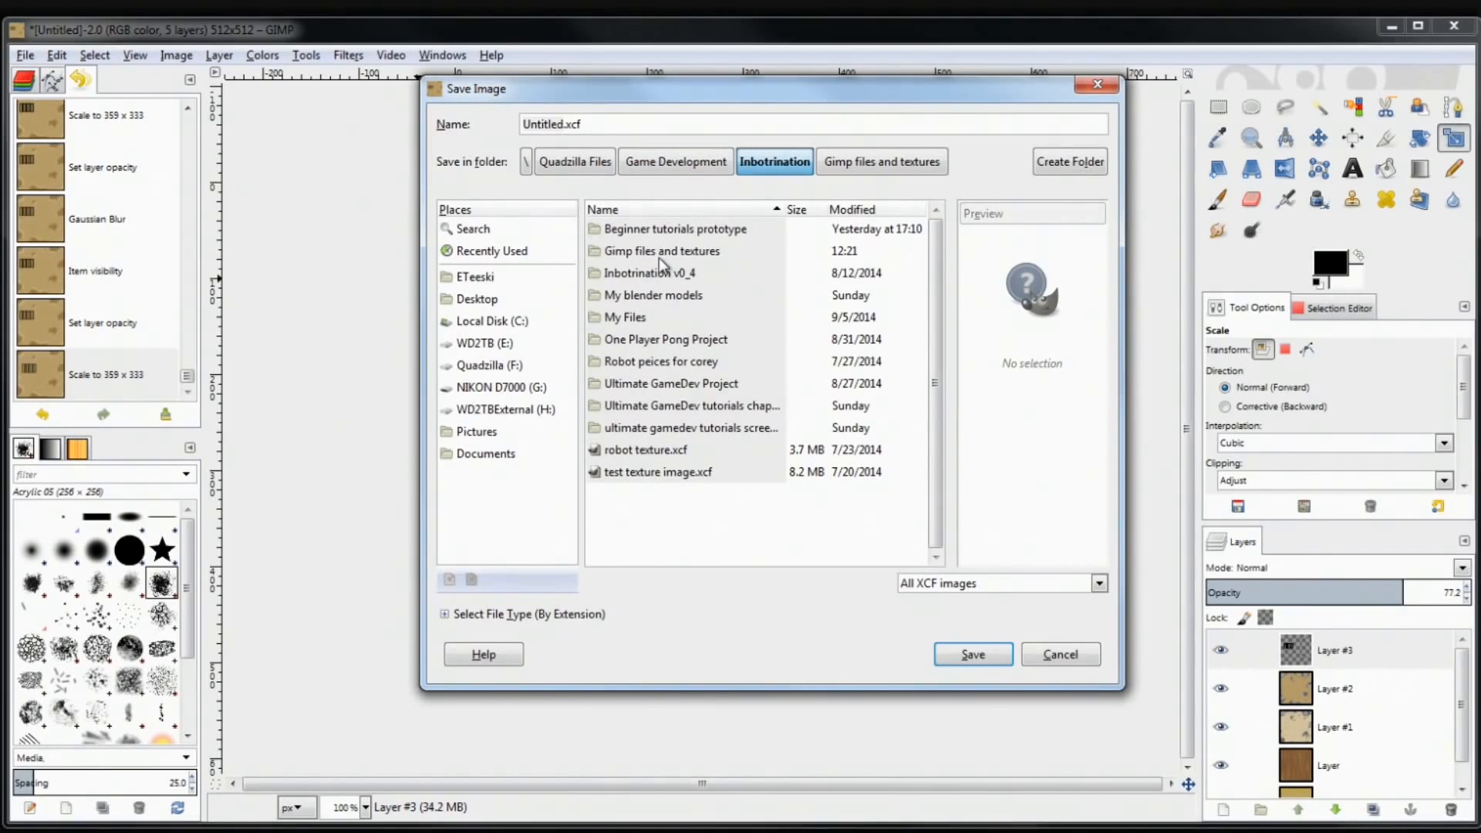
pyautogui.doubleClick(659, 257)
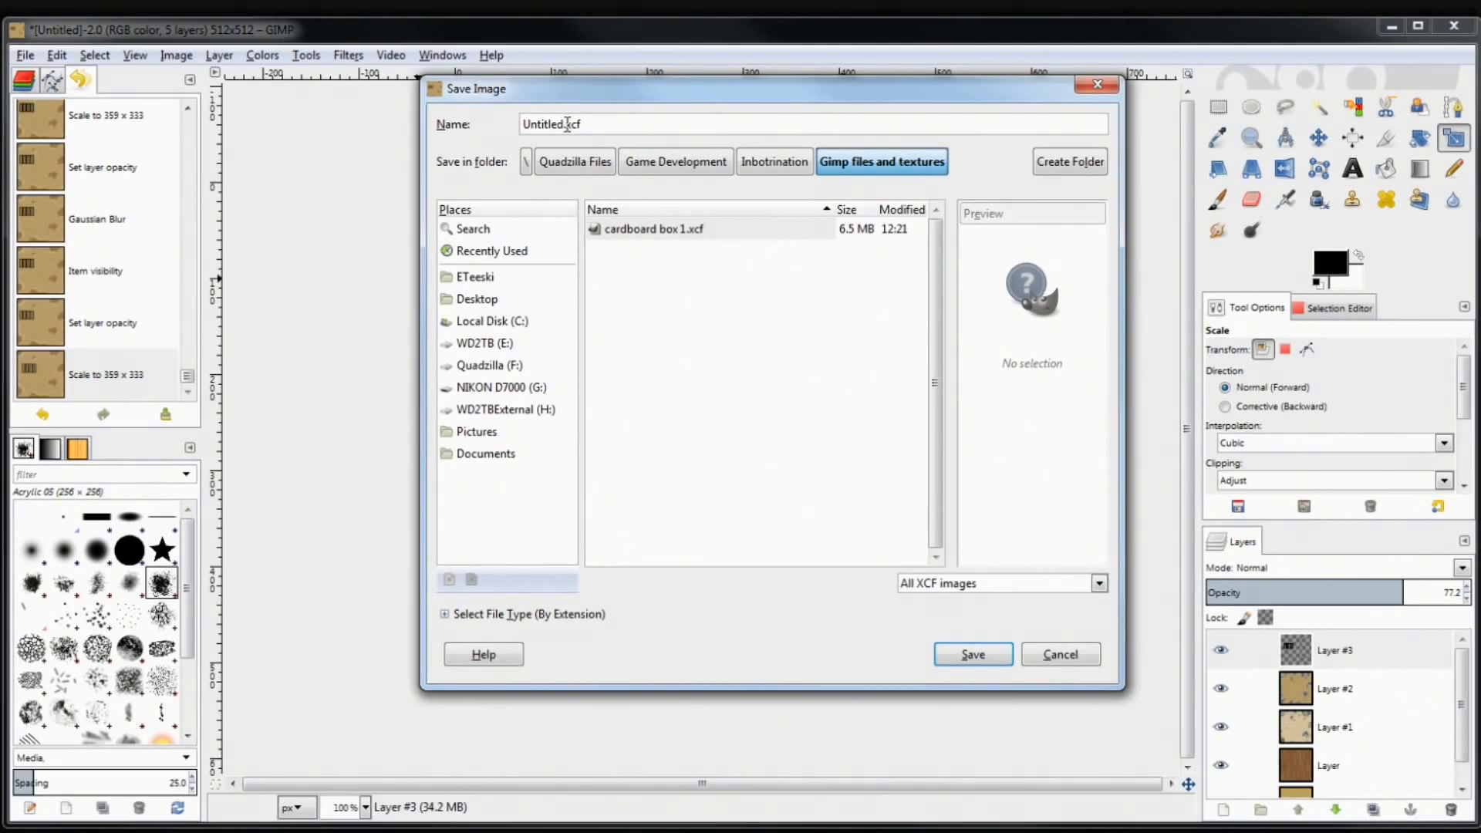
# Name the file 'cardboard box 2' and save it as XCF
pyautogui.moveTo(568, 125); pyautogui.dragTo(472, 117)
pyautogui.write('cardboard box 2')
pyautogui.press('Return')
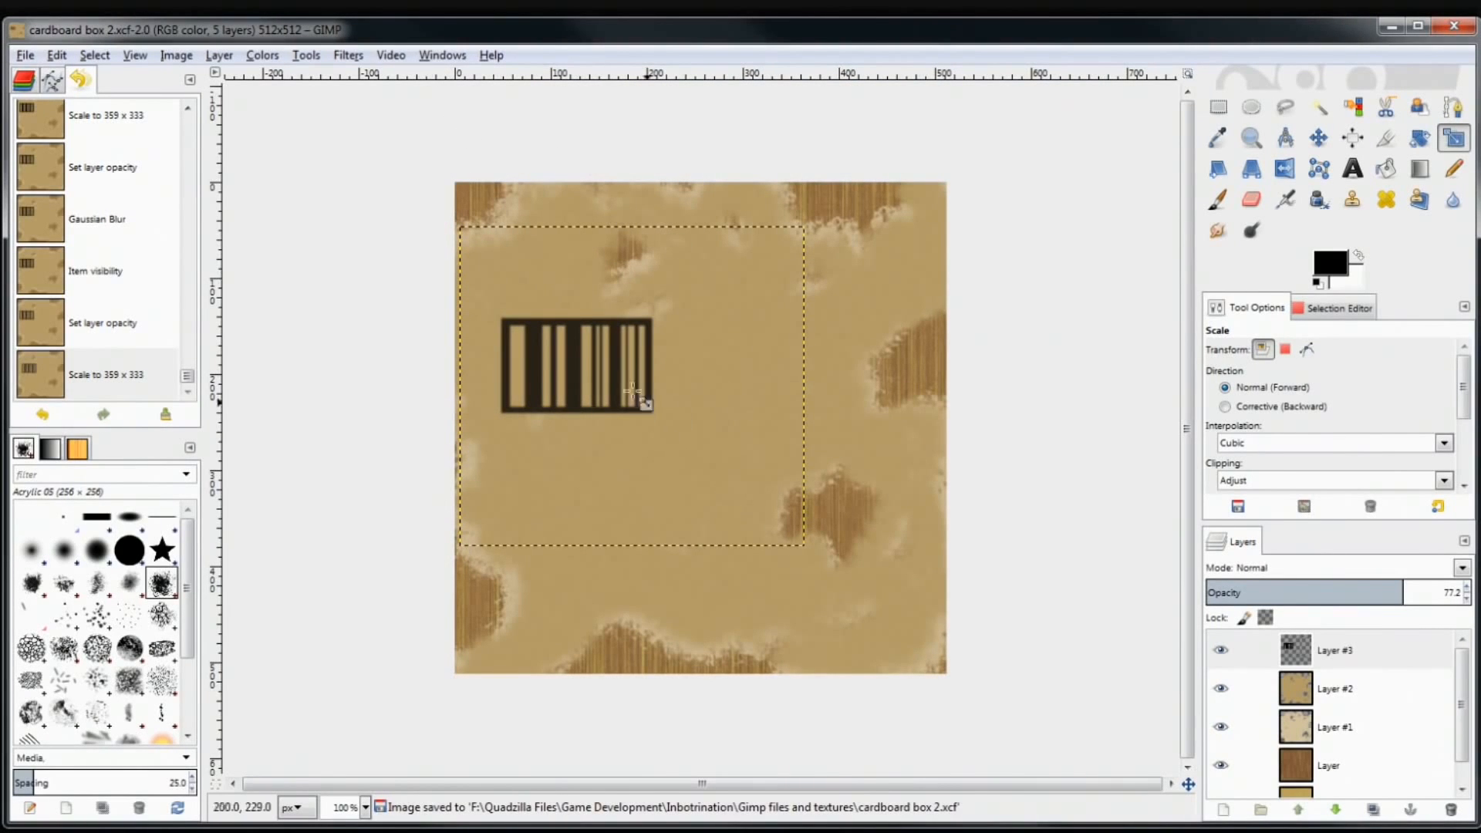
# Preview cardboard box 1.xcf and cardboard box 2.xcf, then open cardboard box 1.xcf
pyautogui.click(20, 56)
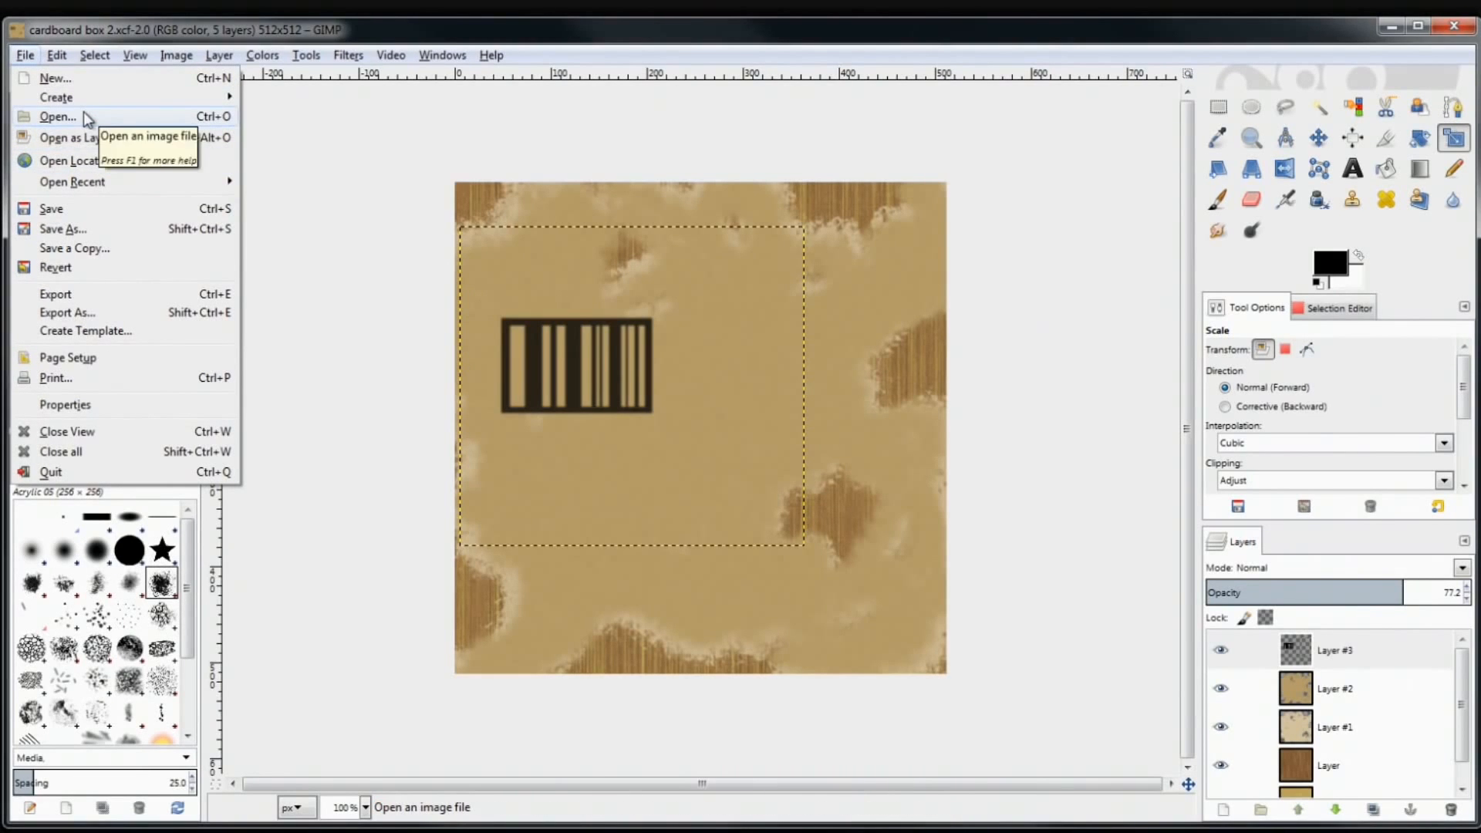
pyautogui.moveTo(152, 185)
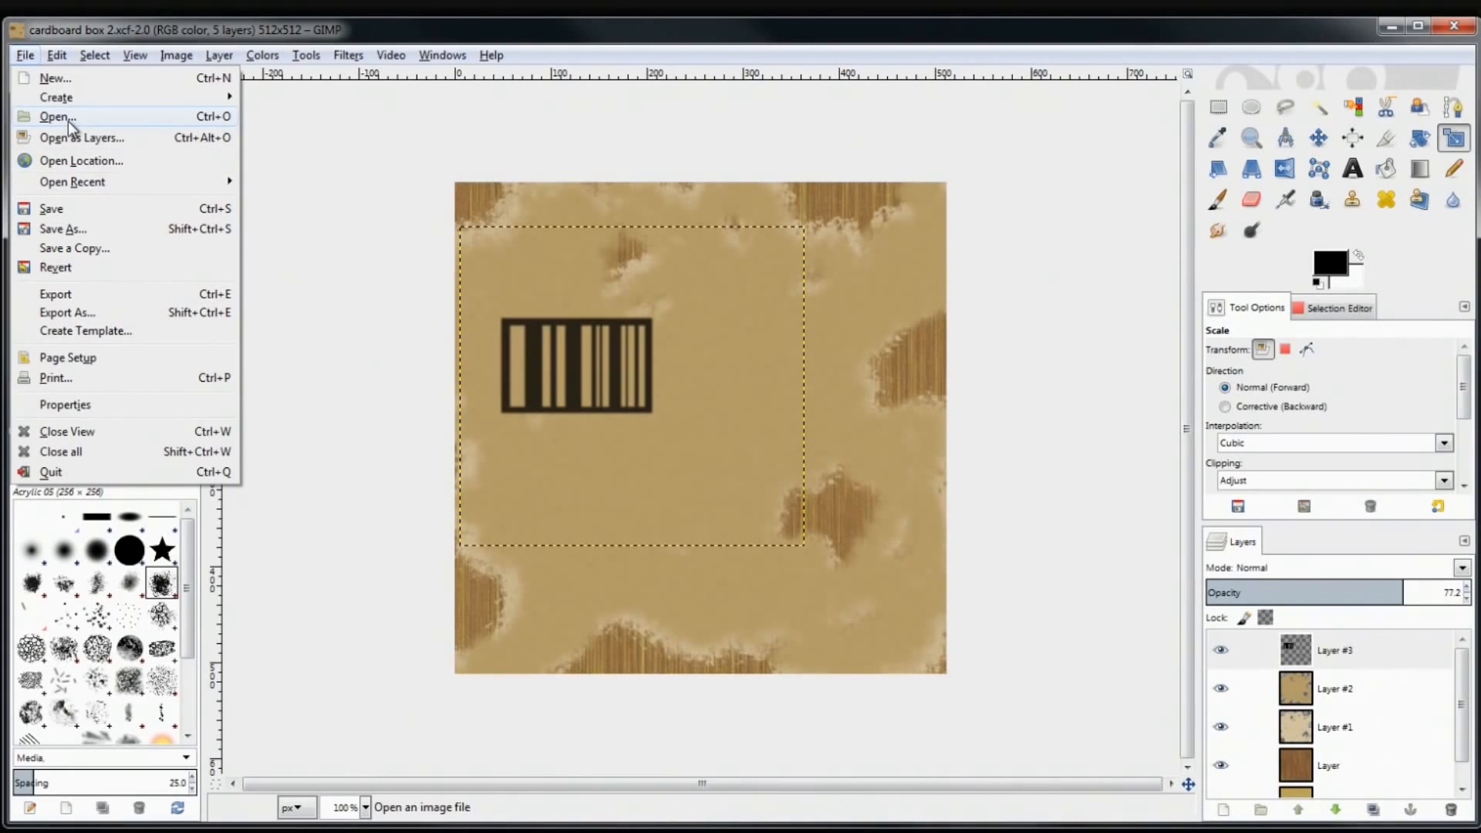
pyautogui.click(160, 122)
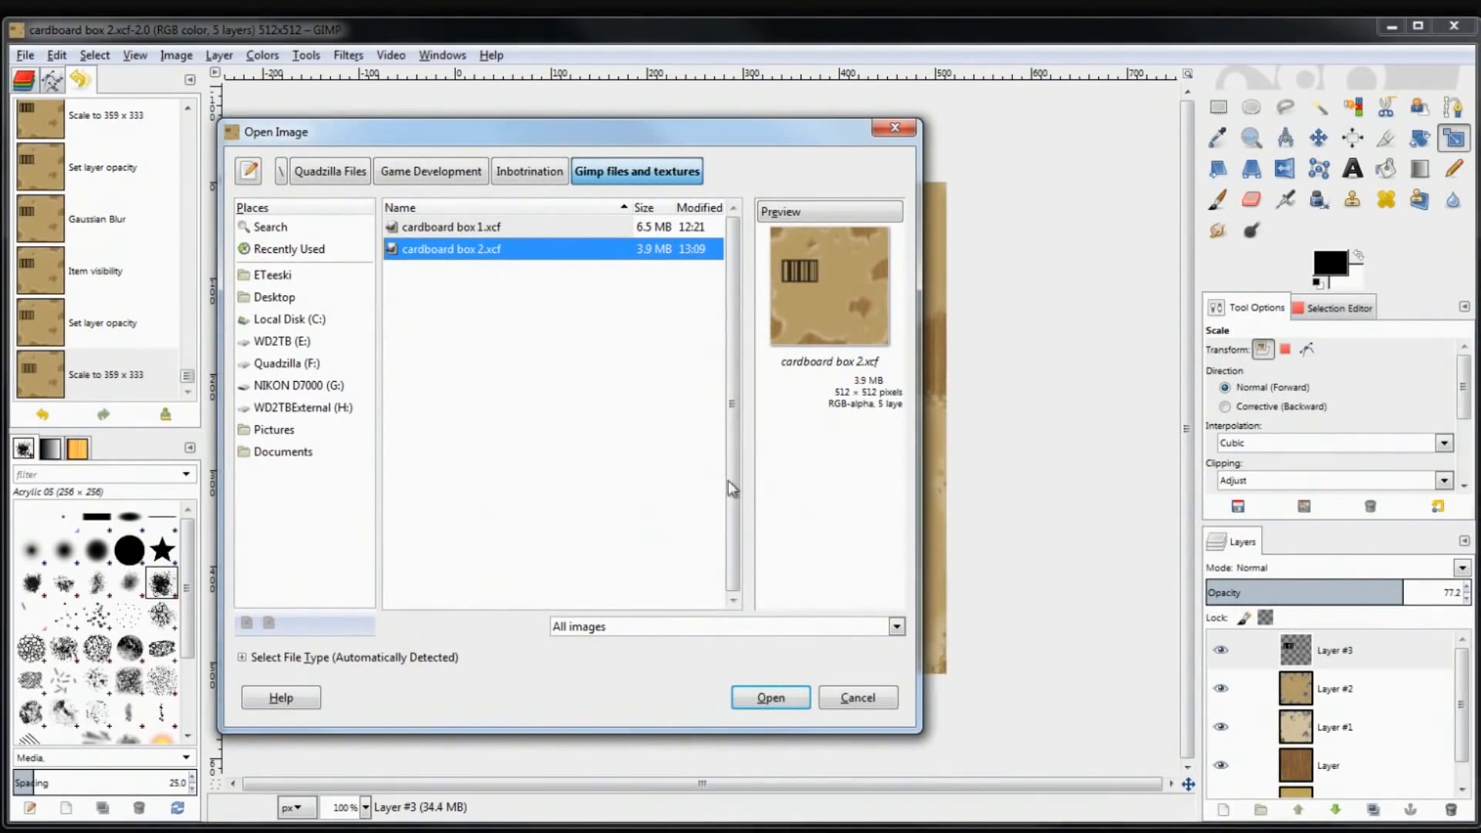
pyautogui.click(452, 228)
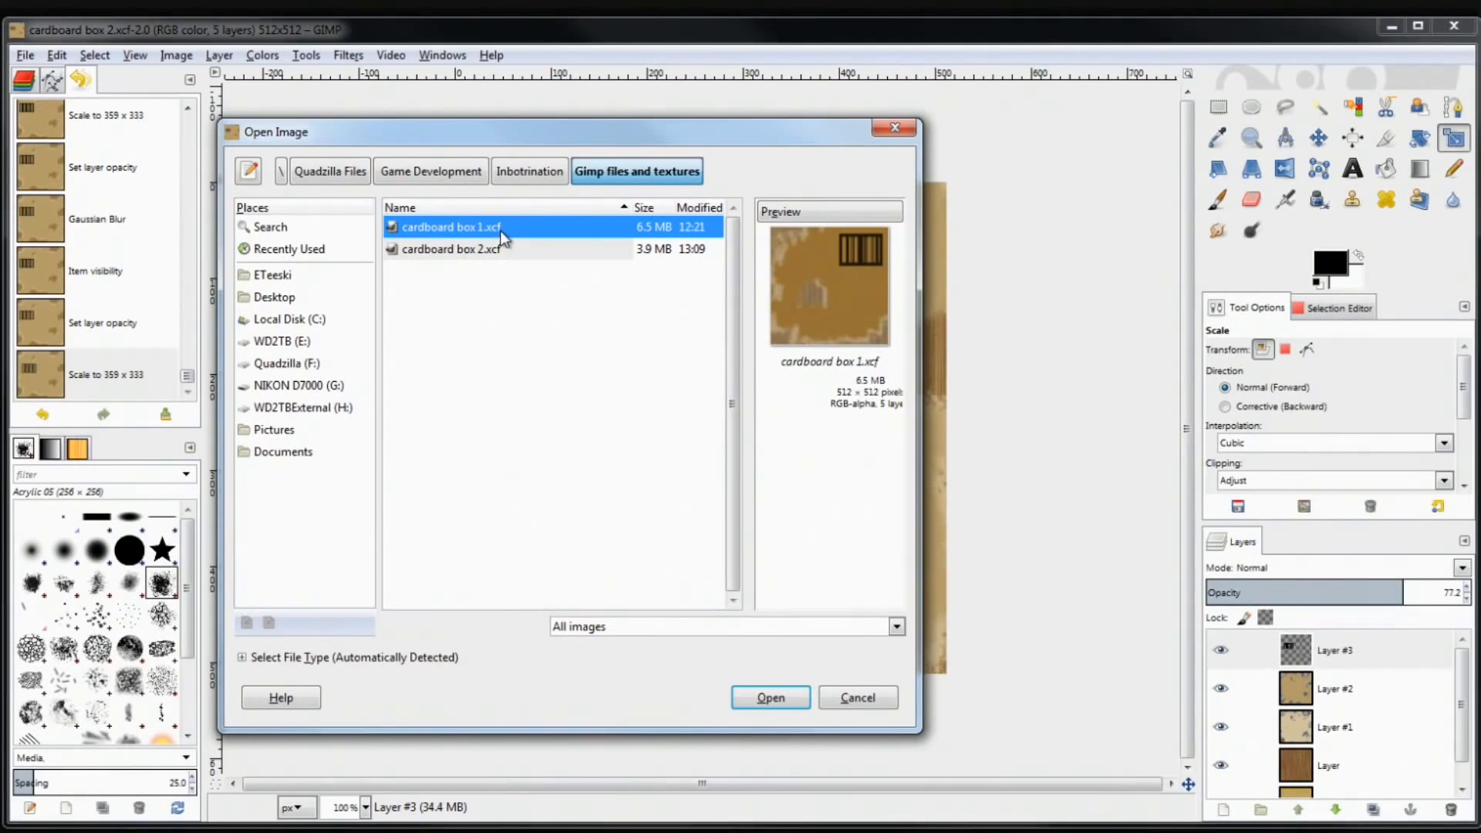
pyautogui.click(488, 251)
pyautogui.click(488, 230)
pyautogui.click(488, 249)
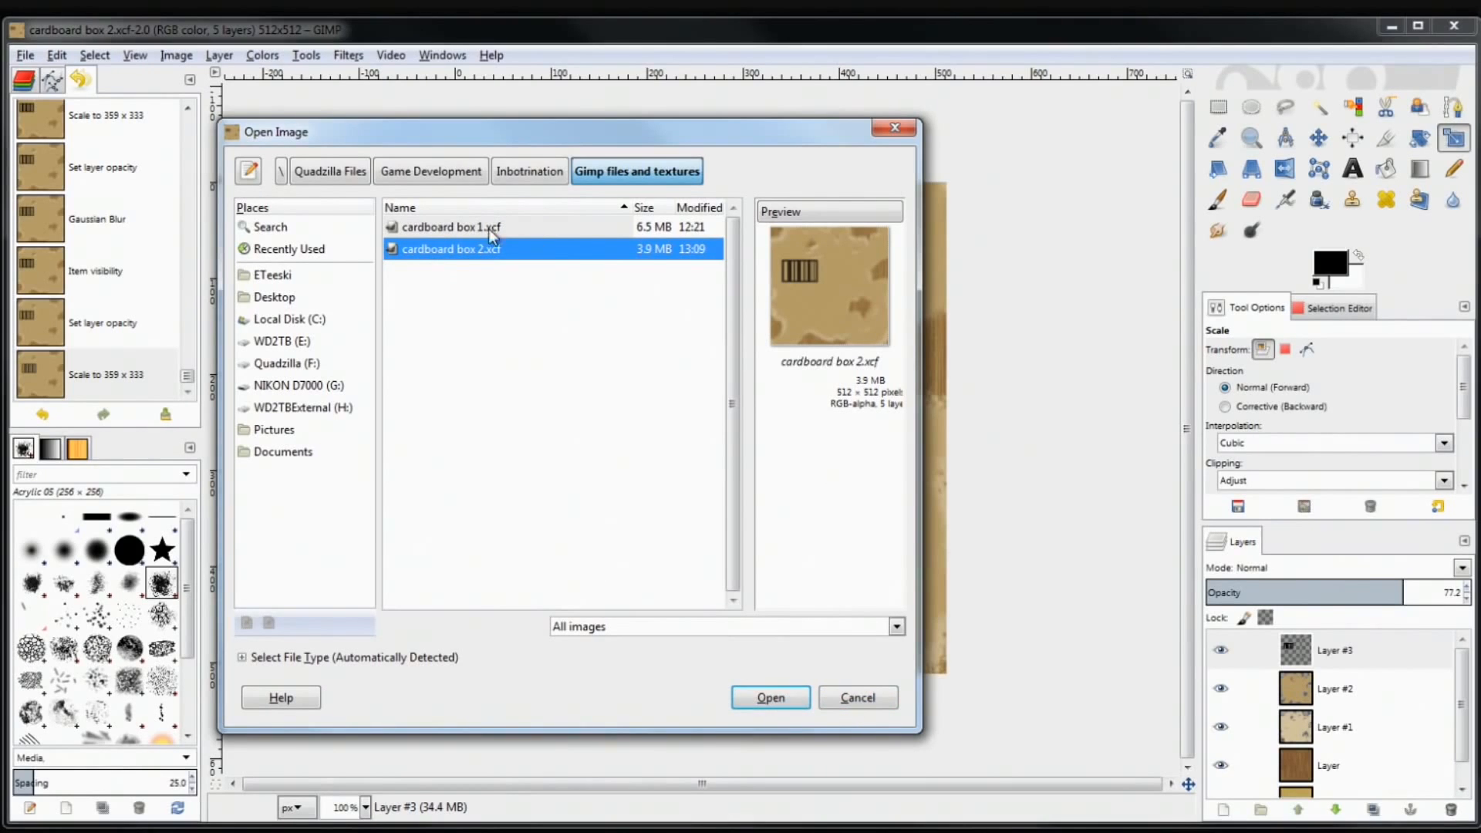
pyautogui.click(449, 227)
pyautogui.click(459, 250)
pyautogui.click(458, 230)
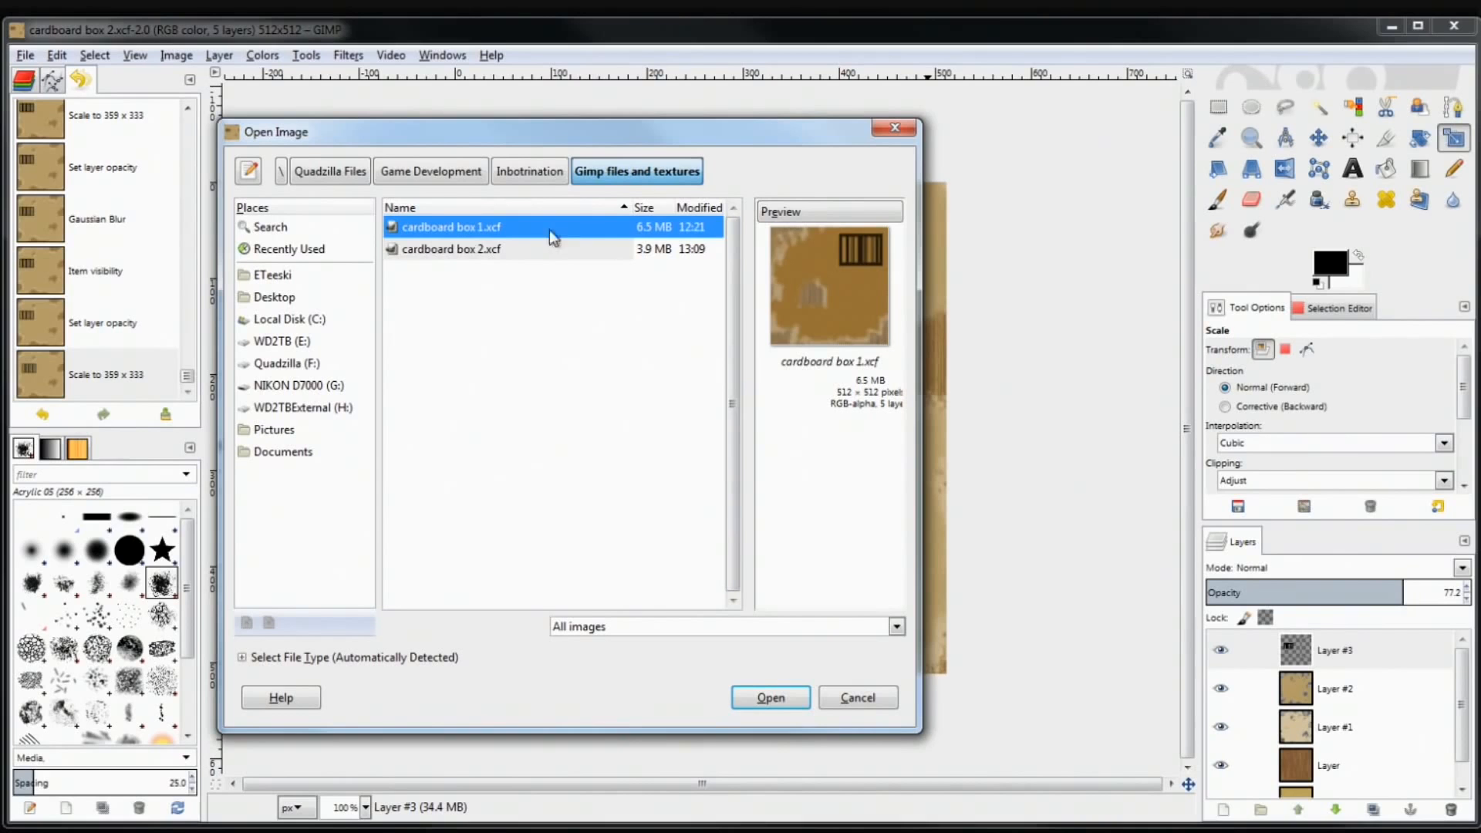
pyautogui.click(799, 698)
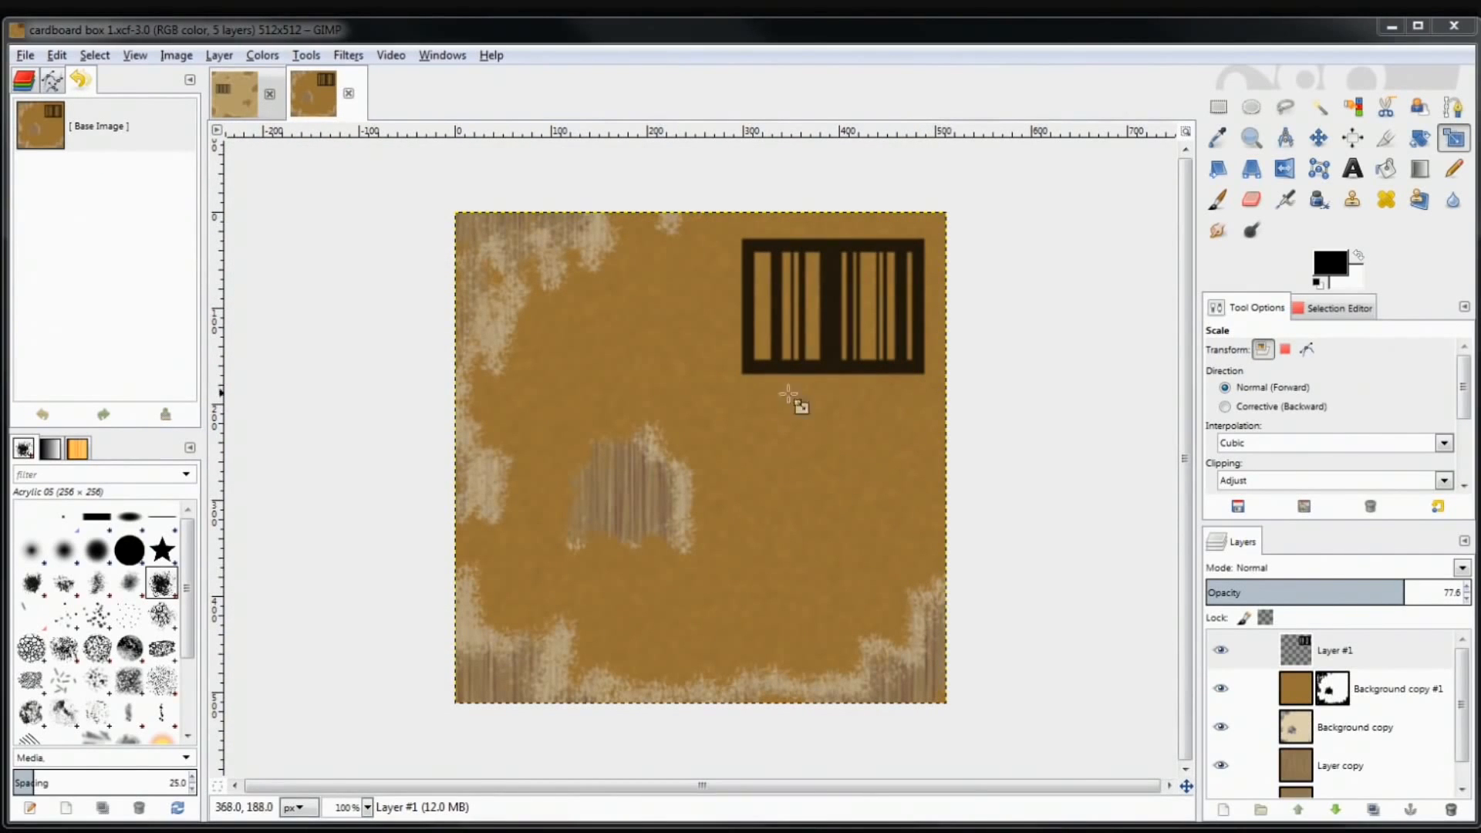
# Flip between the cardboard box 1 and cardboard box 2 image tabs to compare them
pyautogui.click(230, 95)
pyautogui.click(305, 94)
pyautogui.click(243, 91)
pyautogui.click(305, 85)
pyautogui.click(230, 94)
pyautogui.click(307, 94)
pyautogui.click(237, 103)
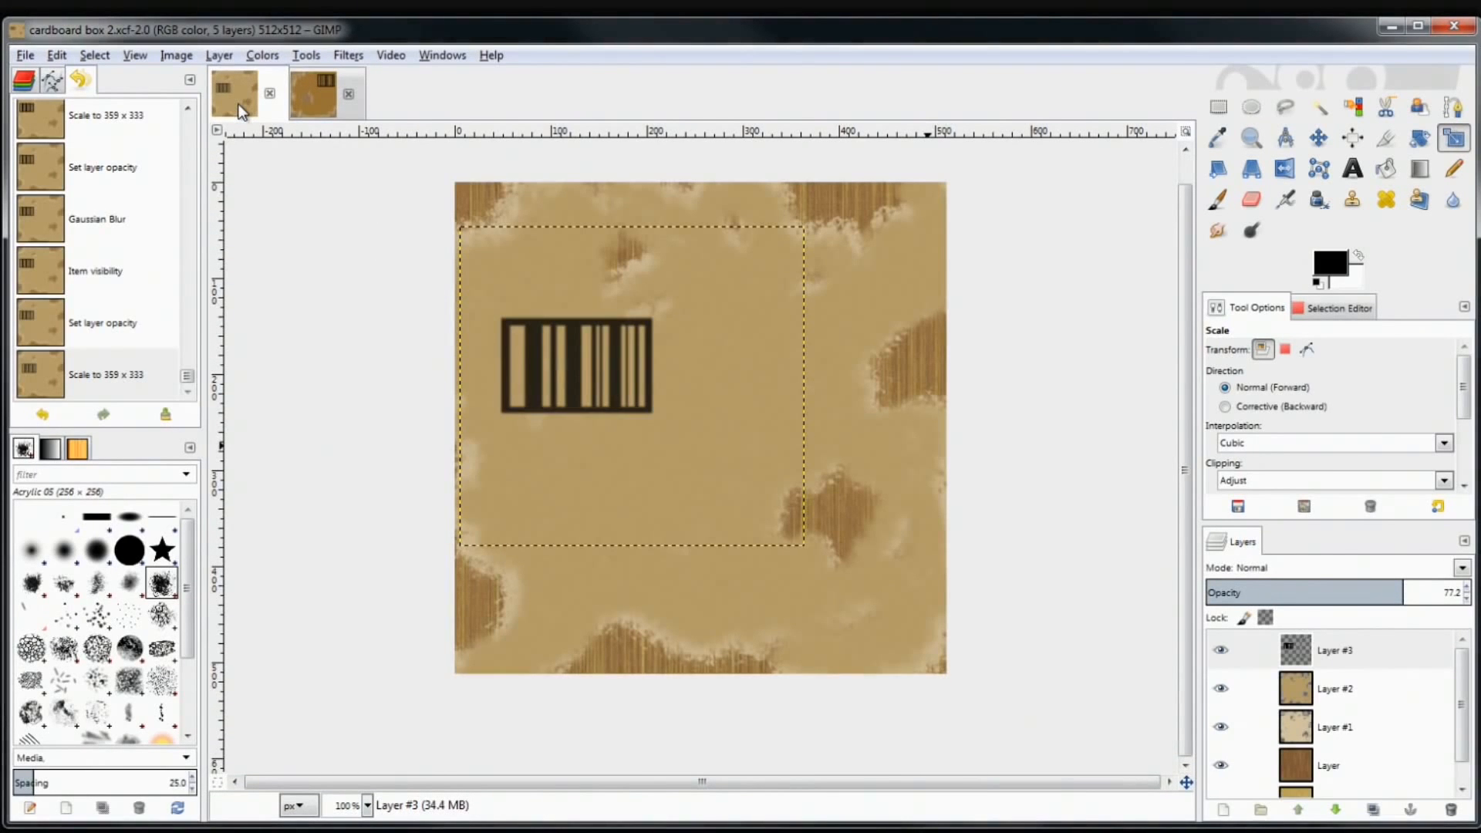
pyautogui.click(327, 80)
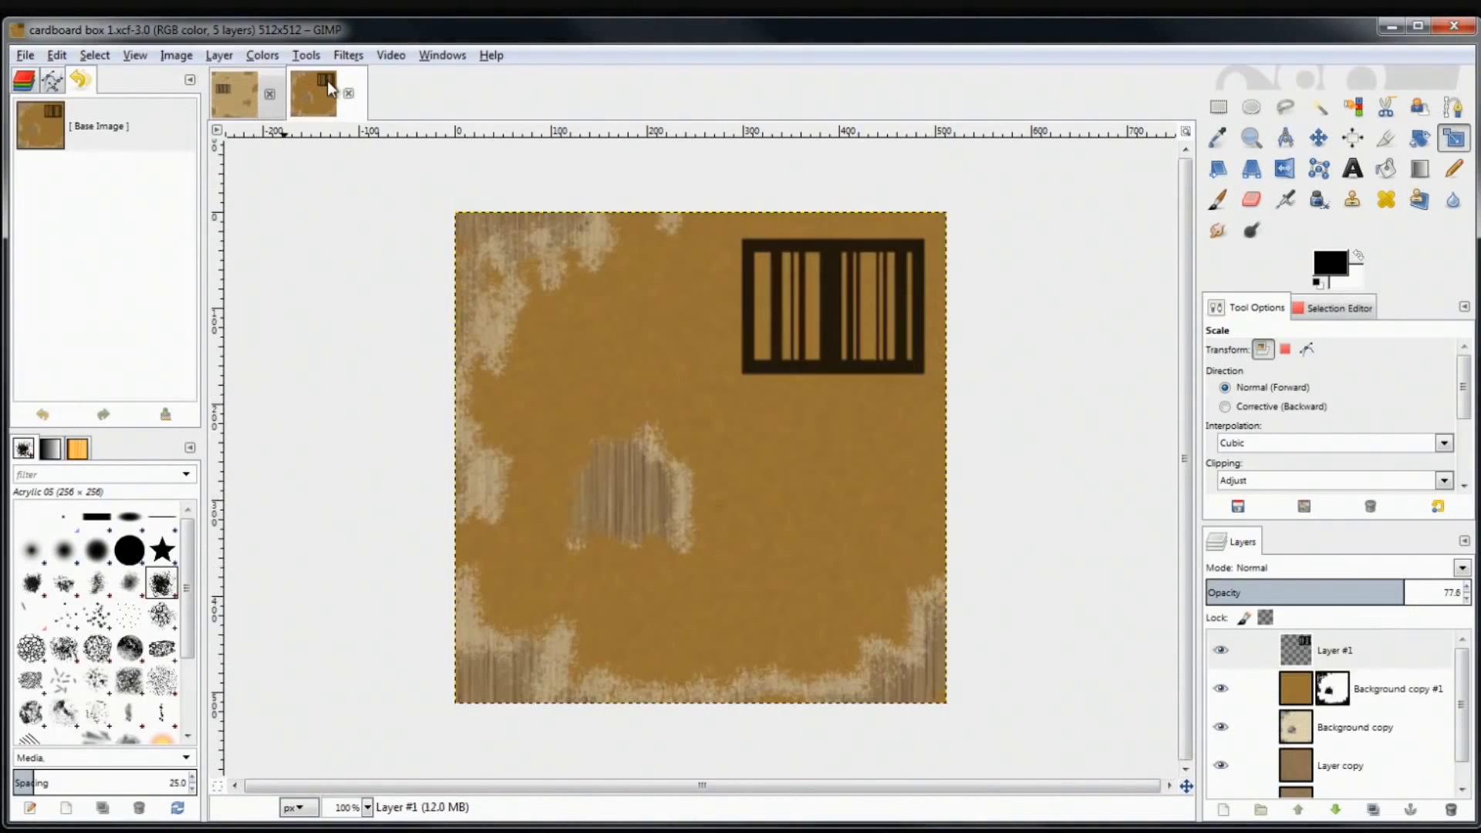
pyautogui.click(227, 102)
# Close cardboard box 1 and switch to the Unity editor's level view
pyautogui.click(349, 93)
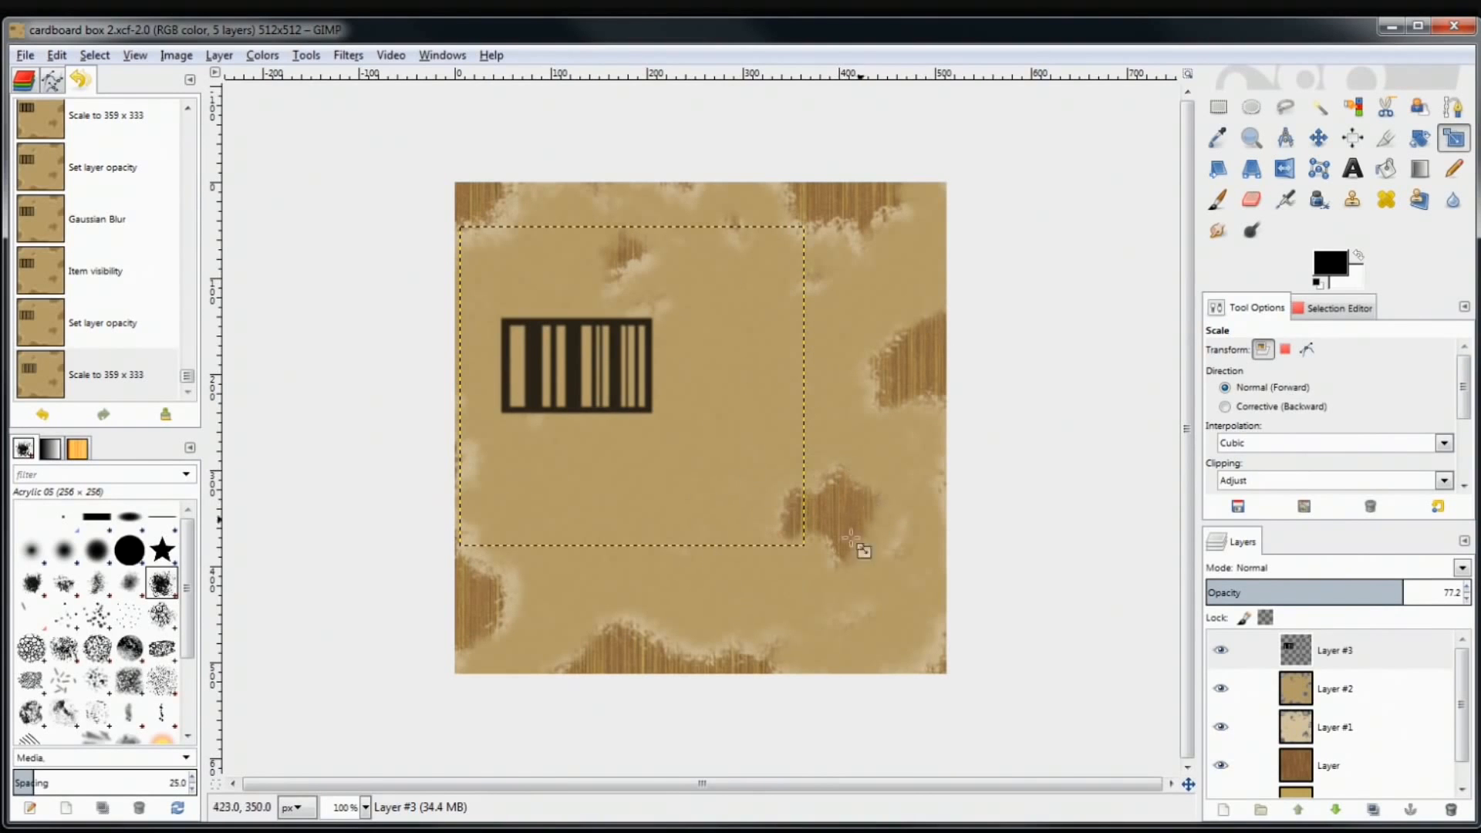
pyautogui.click(672, 831)
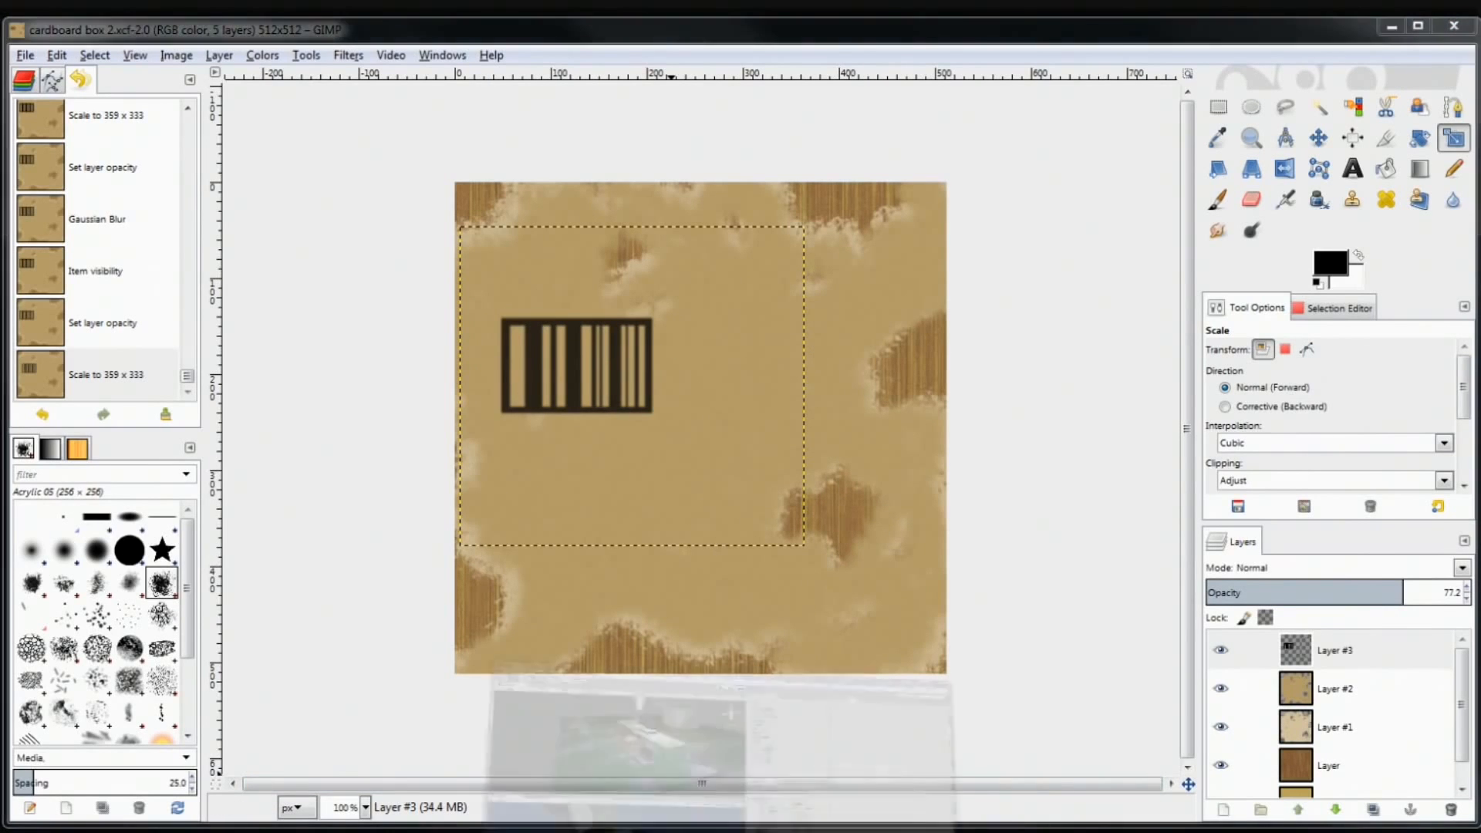
pyautogui.moveTo(433, 234); pyautogui.dragTo(676, 196)
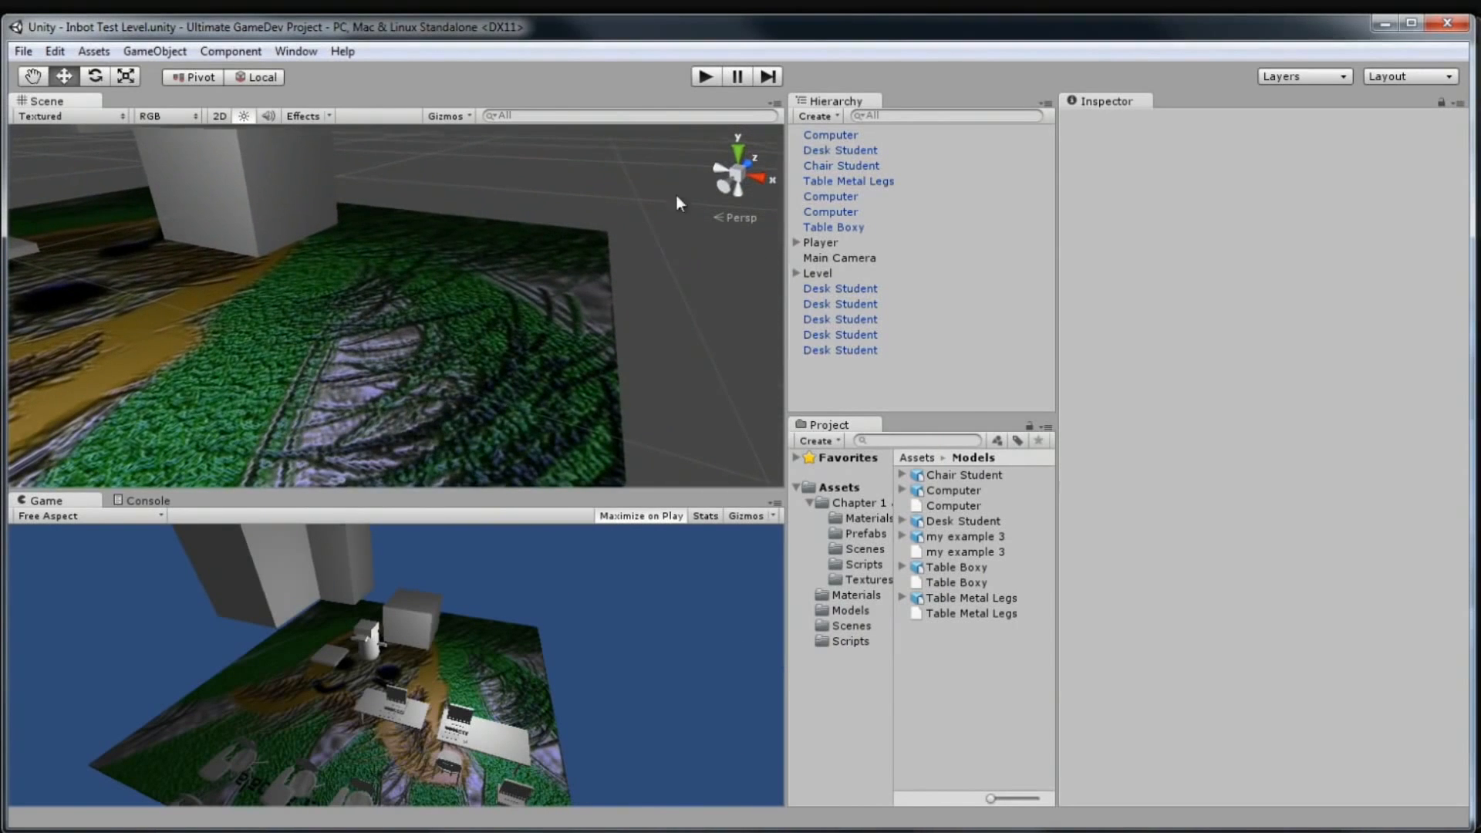
# Create a Cube from the Hierarchy and rename it 'cardboard box cube'
pyautogui.click(837, 118)
pyautogui.click(872, 346)
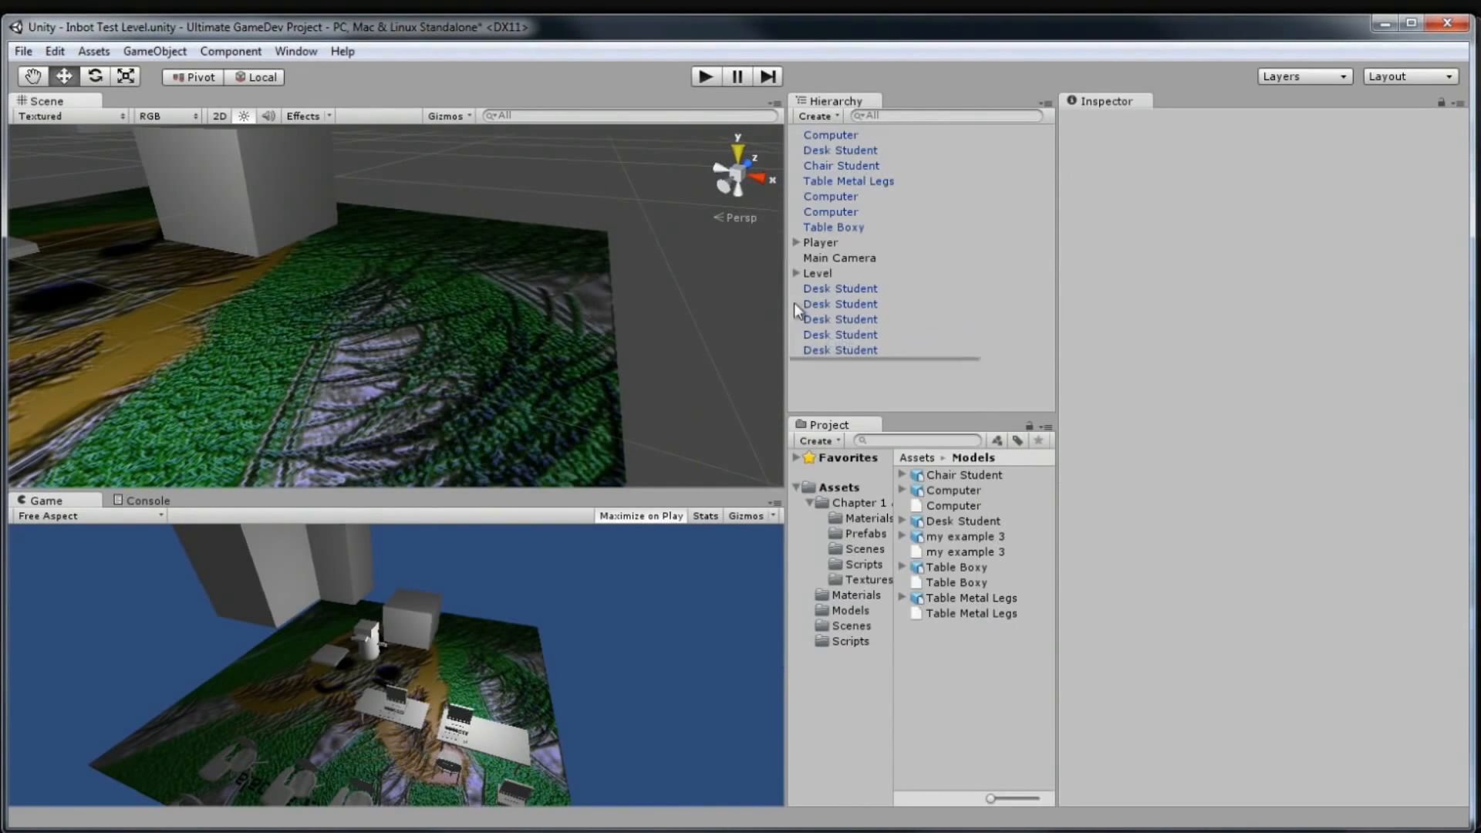
pyautogui.click(1244, 122)
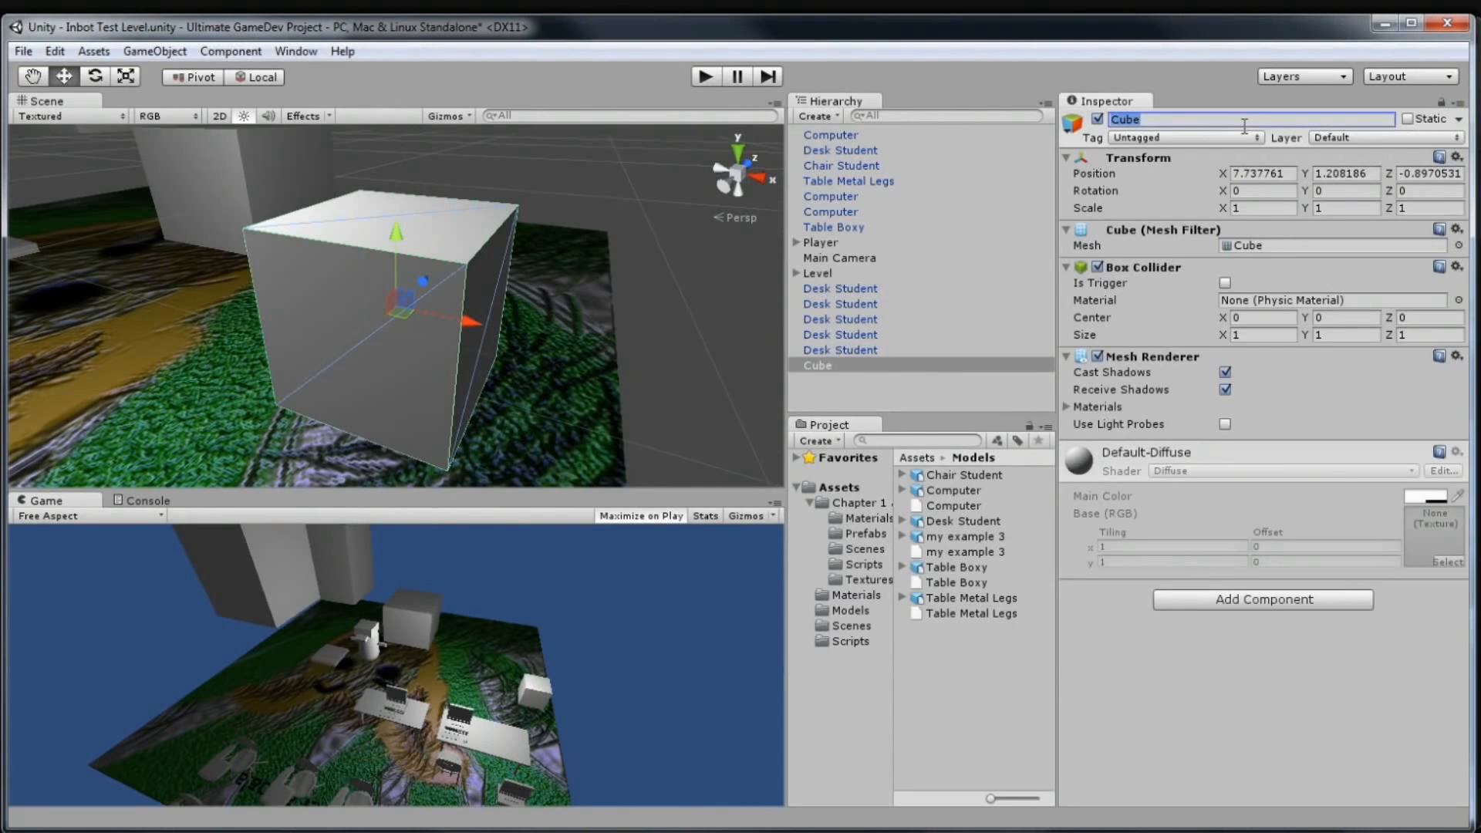
pyautogui.write('cardboard box cube')
pyautogui.press('Return')
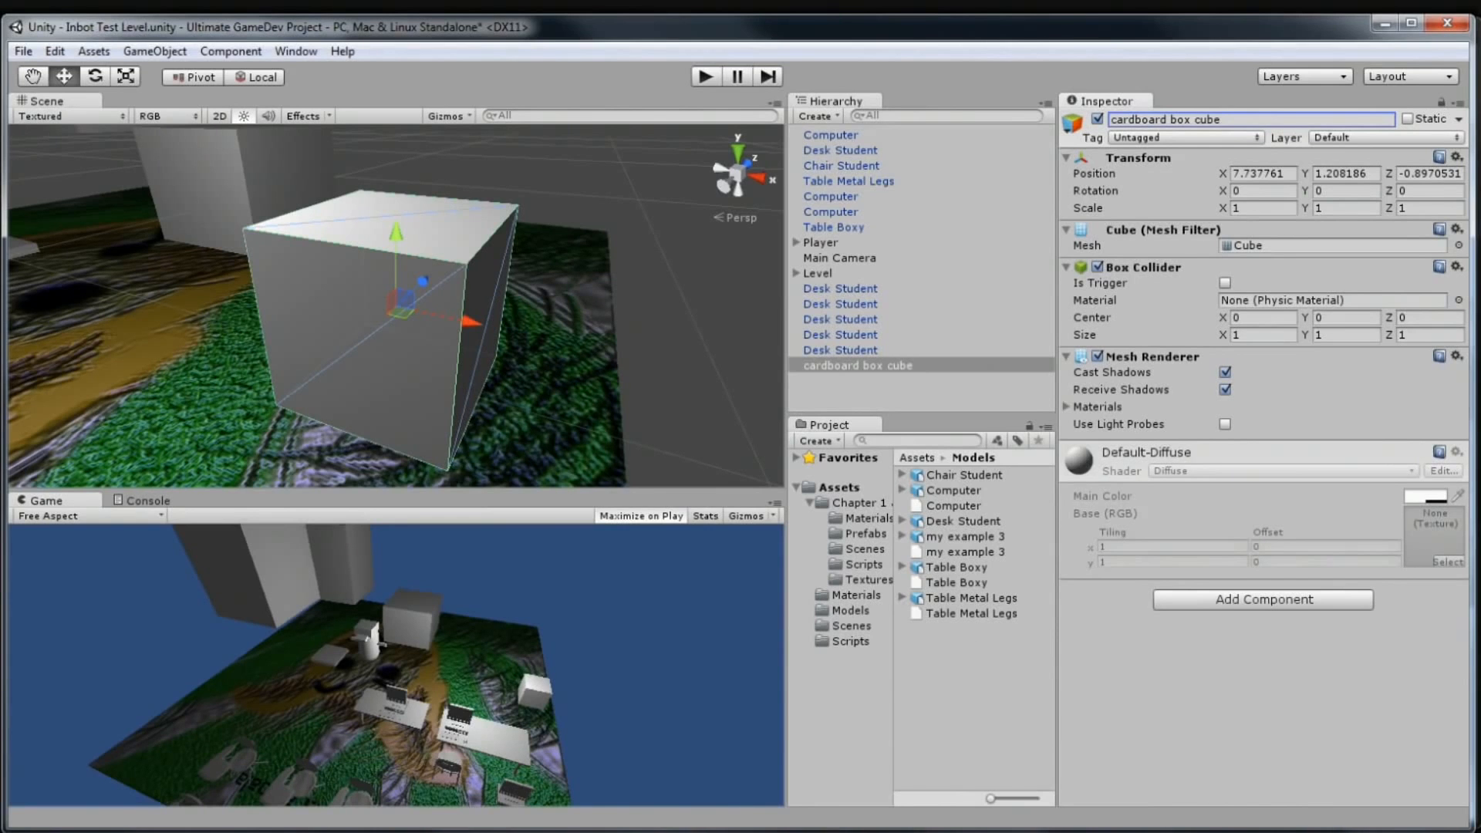
pyautogui.moveTo(40, 831)
pyautogui.click(119, 788)
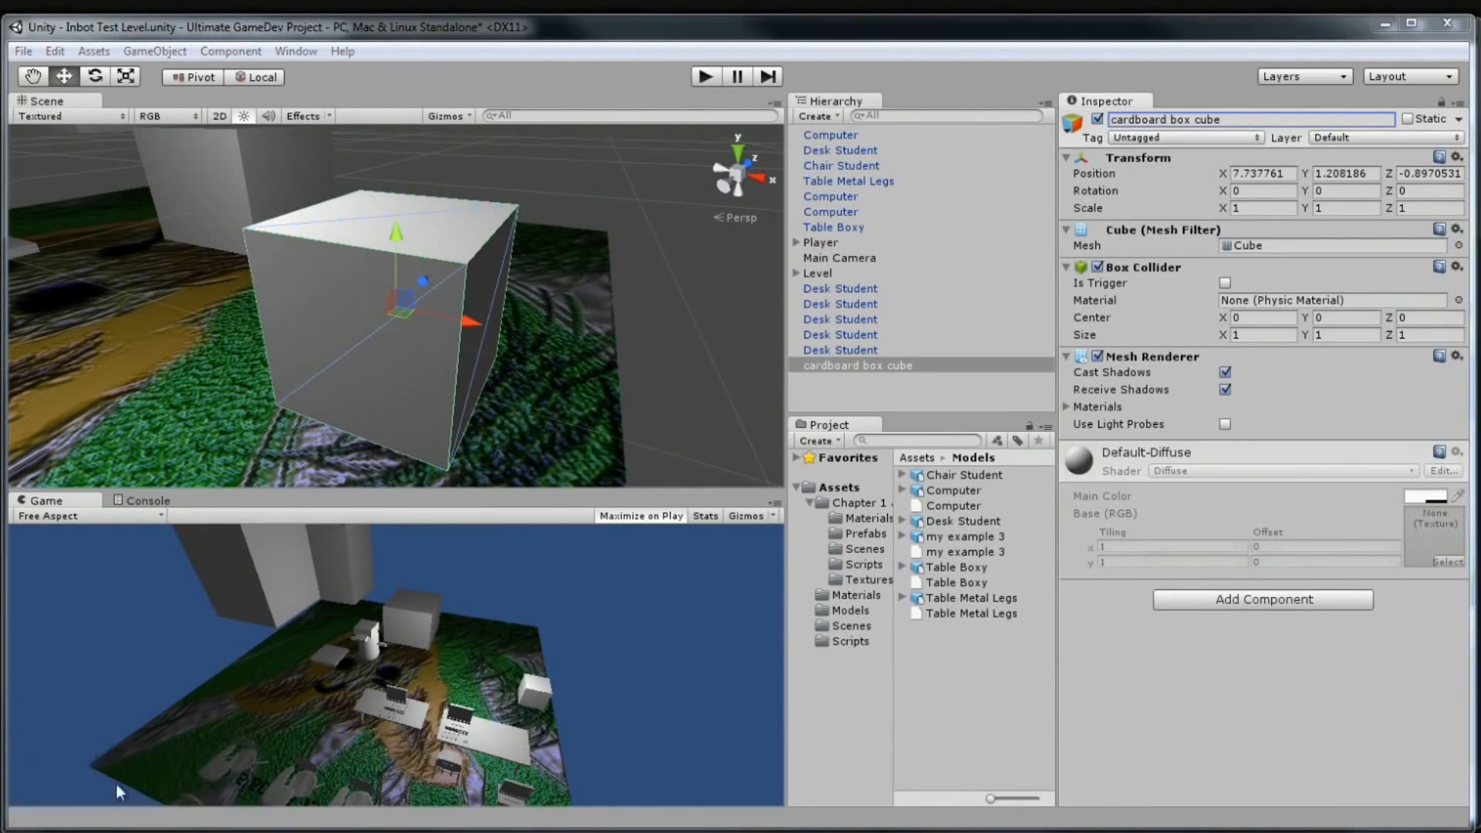
# Drag cardboard box 2.xcf from Explorer into Unity's Assets folder, then close Explorer
pyautogui.moveTo(796, 51); pyautogui.dragTo(864, 67)
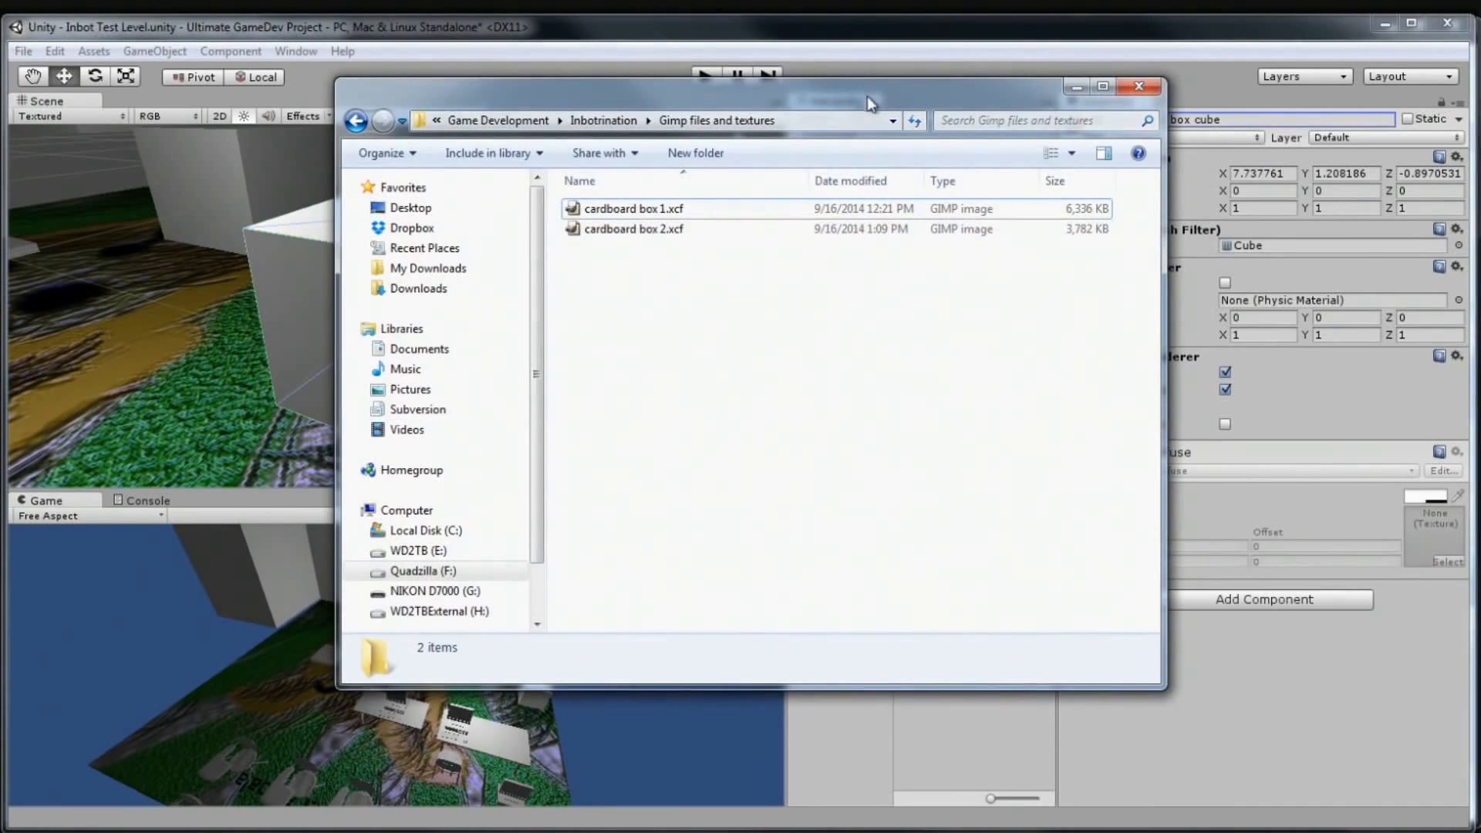
pyautogui.moveTo(867, 96); pyautogui.dragTo(482, 155)
pyautogui.click(253, 268)
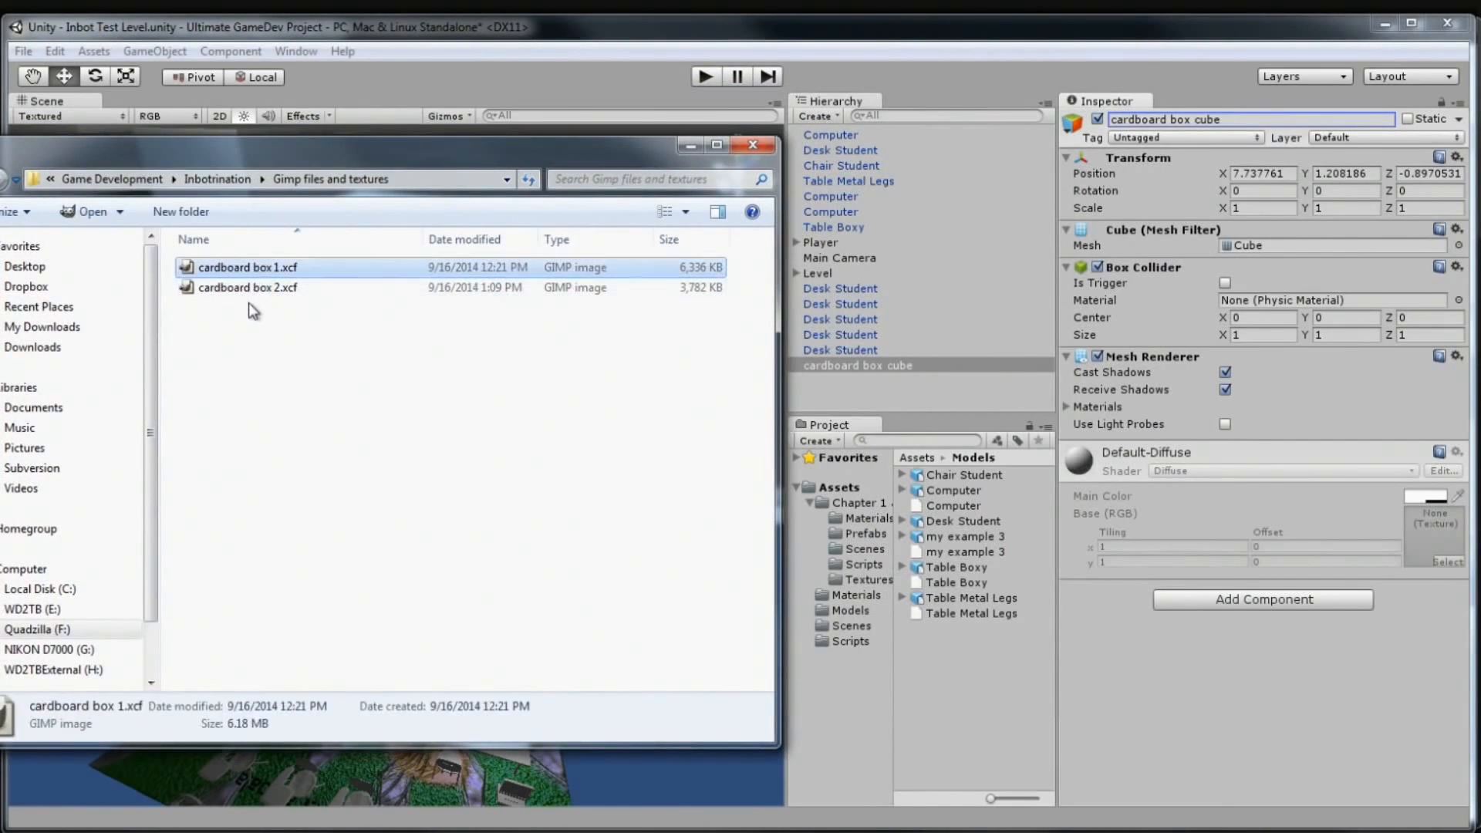
pyautogui.click(251, 290)
pyautogui.moveTo(249, 290); pyautogui.dragTo(845, 487)
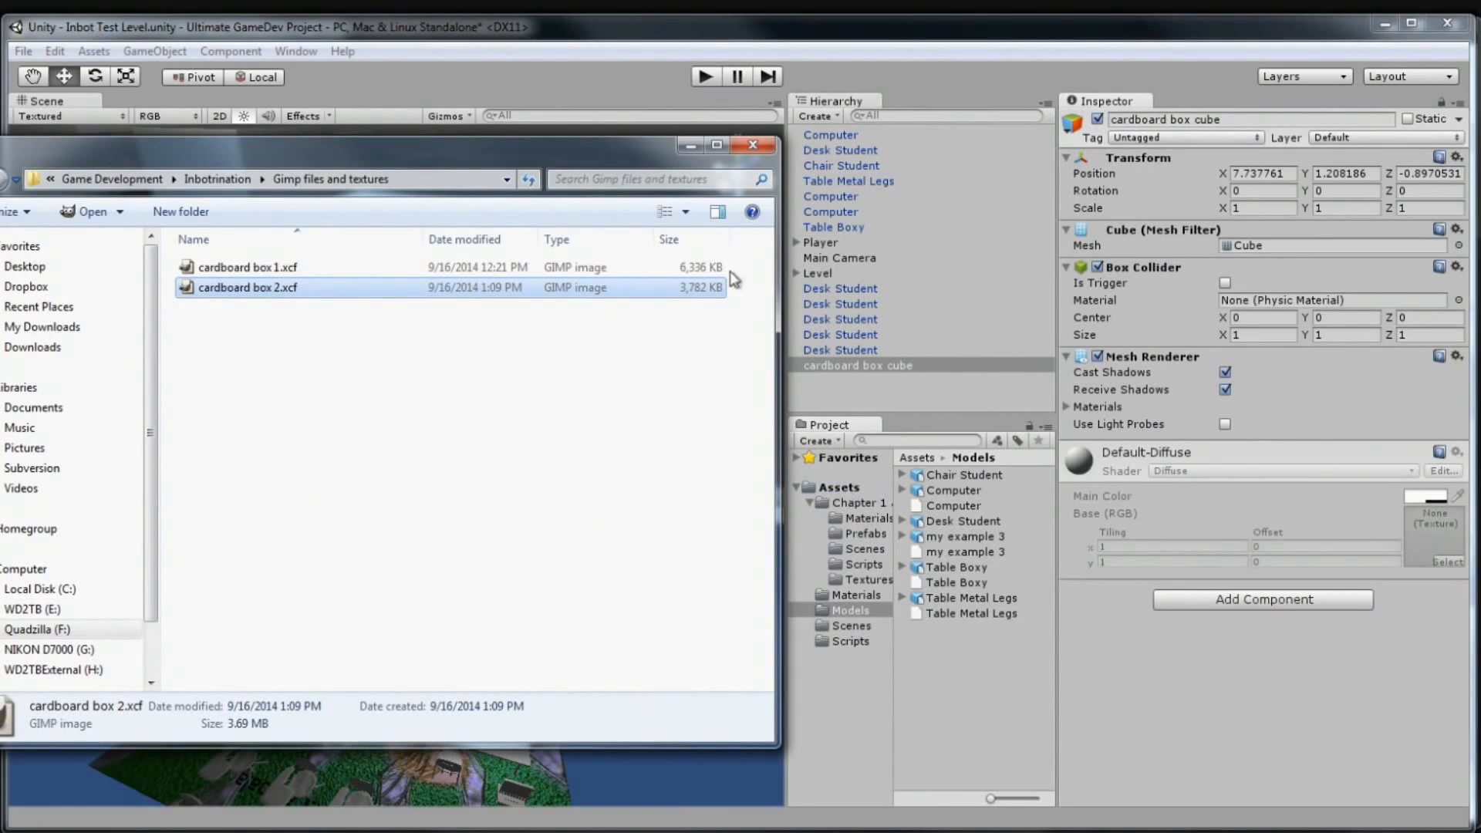
pyautogui.click(753, 145)
pyautogui.click(836, 488)
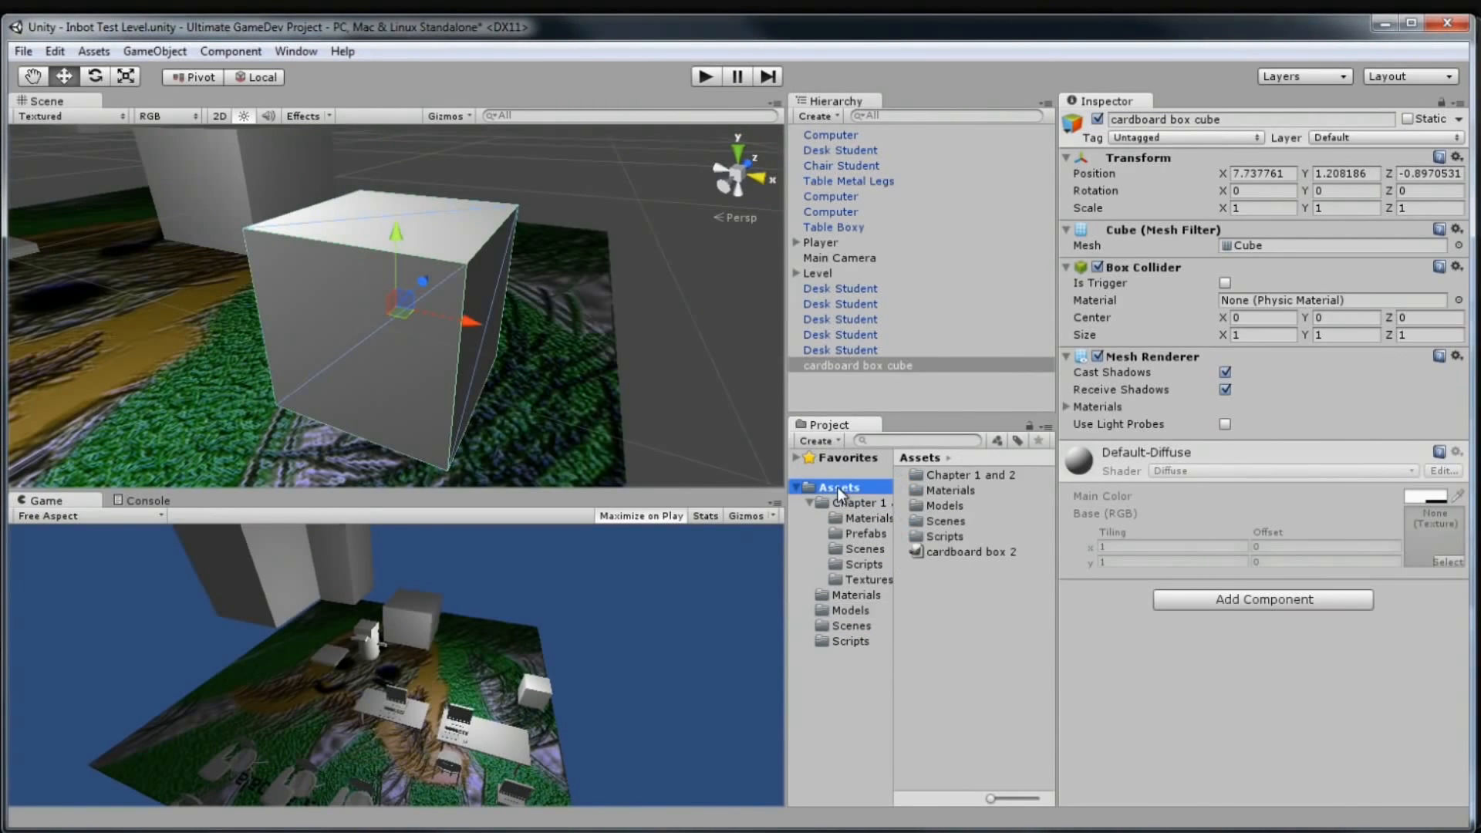
pyautogui.click(996, 555)
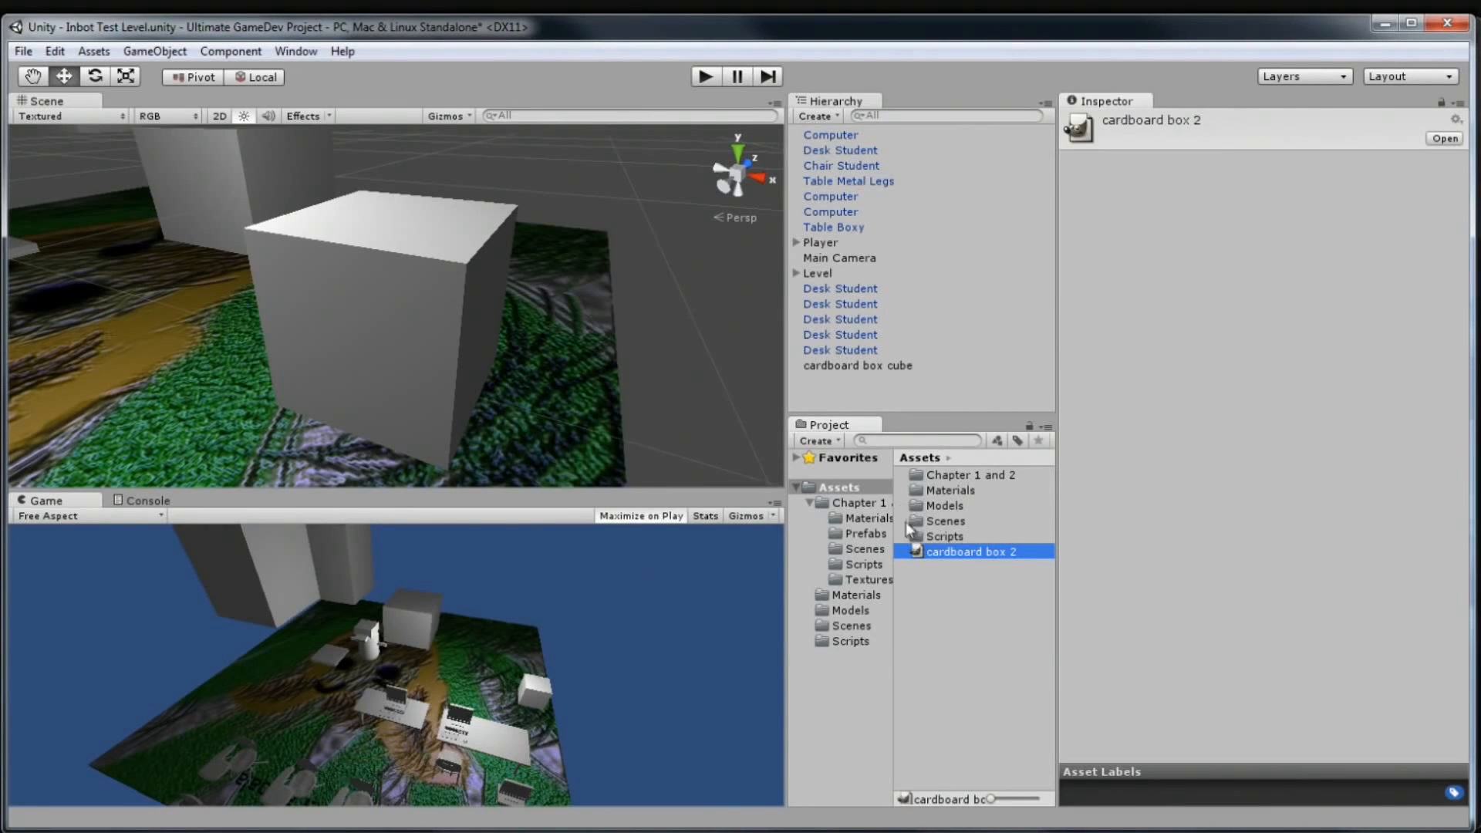
# Double-click the cardboard box 2 asset in Unity's Project panel to open it in GIMP
pyautogui.doubleClick(956, 549)
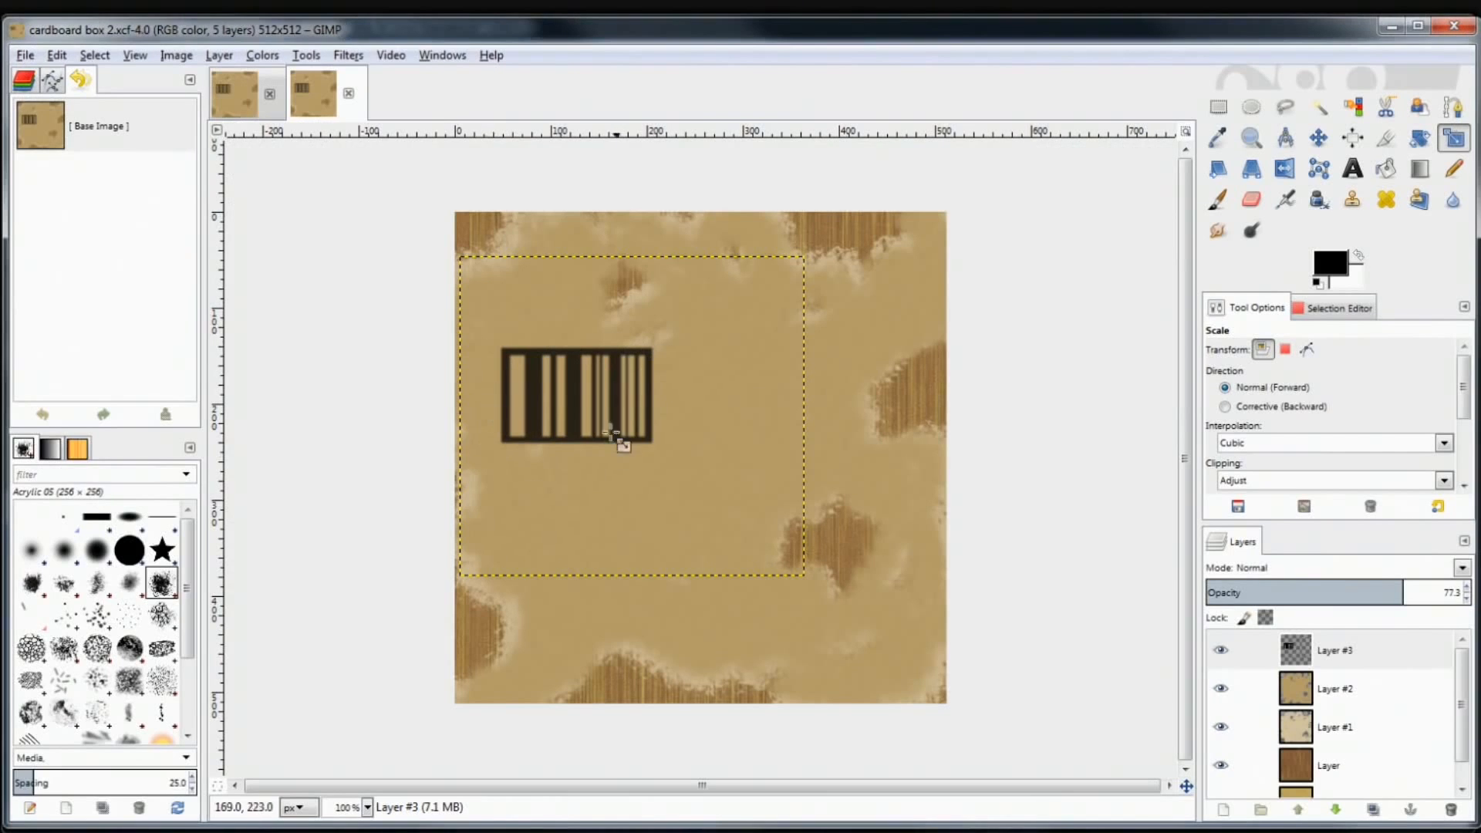
# Compare the two cardboard box 2 image tabs and close the duplicate one
pyautogui.click(225, 83)
pyautogui.click(301, 84)
pyautogui.click(247, 92)
pyautogui.click(305, 87)
pyautogui.click(349, 93)
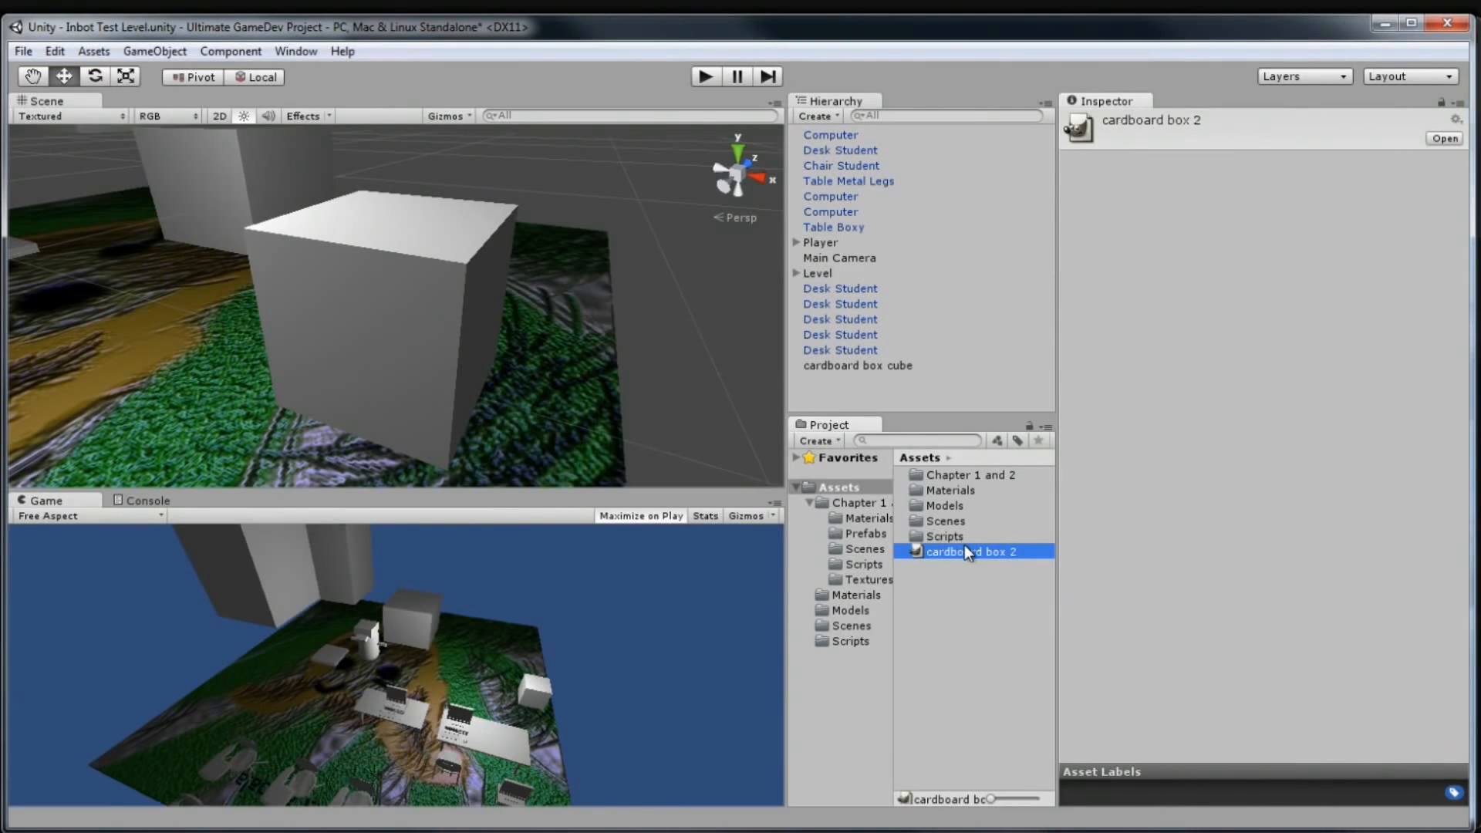
# Create a new folder named 'Textures' under Assets in the Unity project
pyautogui.rightClick(818, 493)
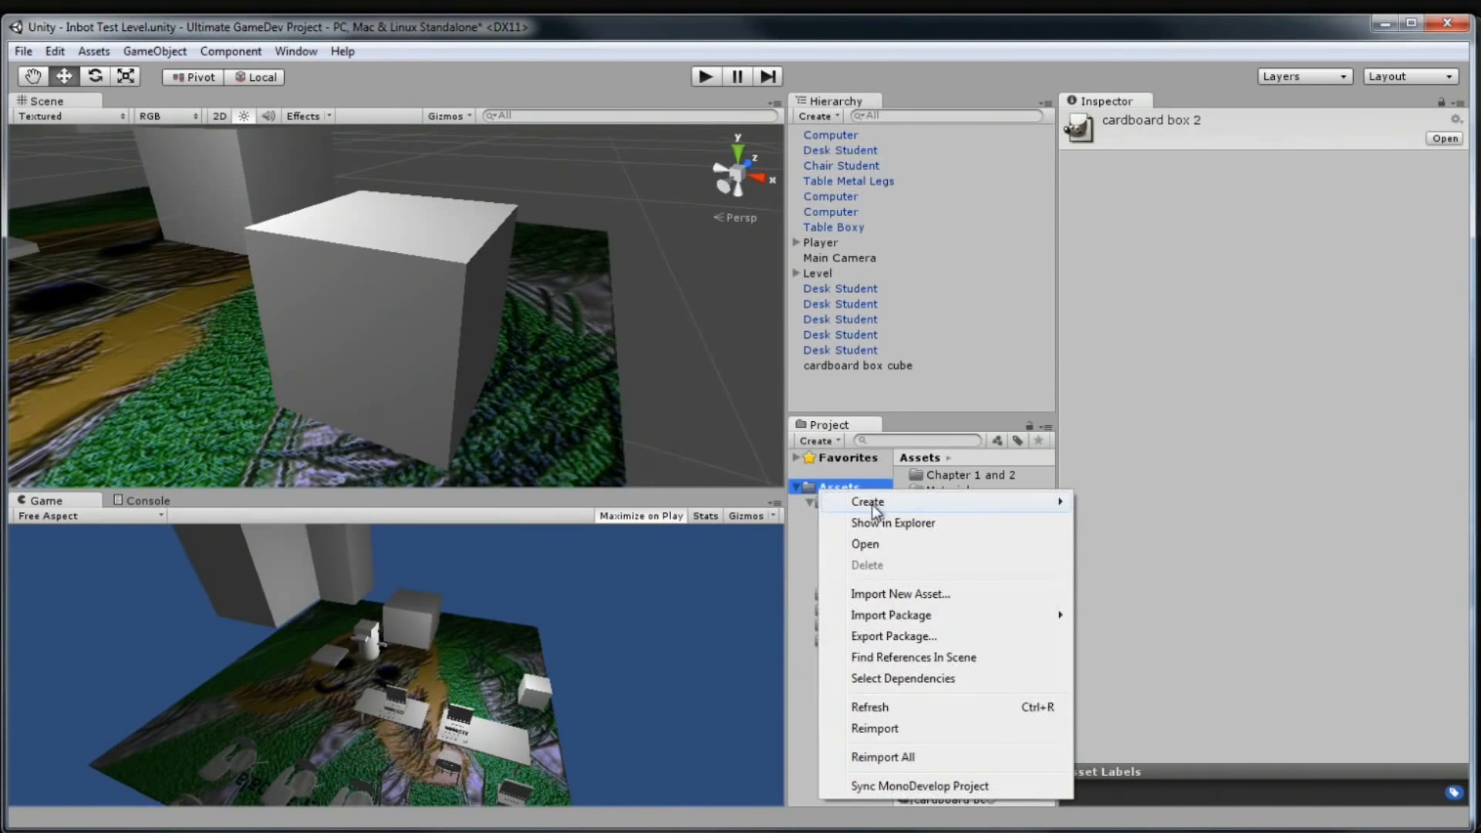
pyautogui.moveTo(872, 504)
pyautogui.click(737, 501)
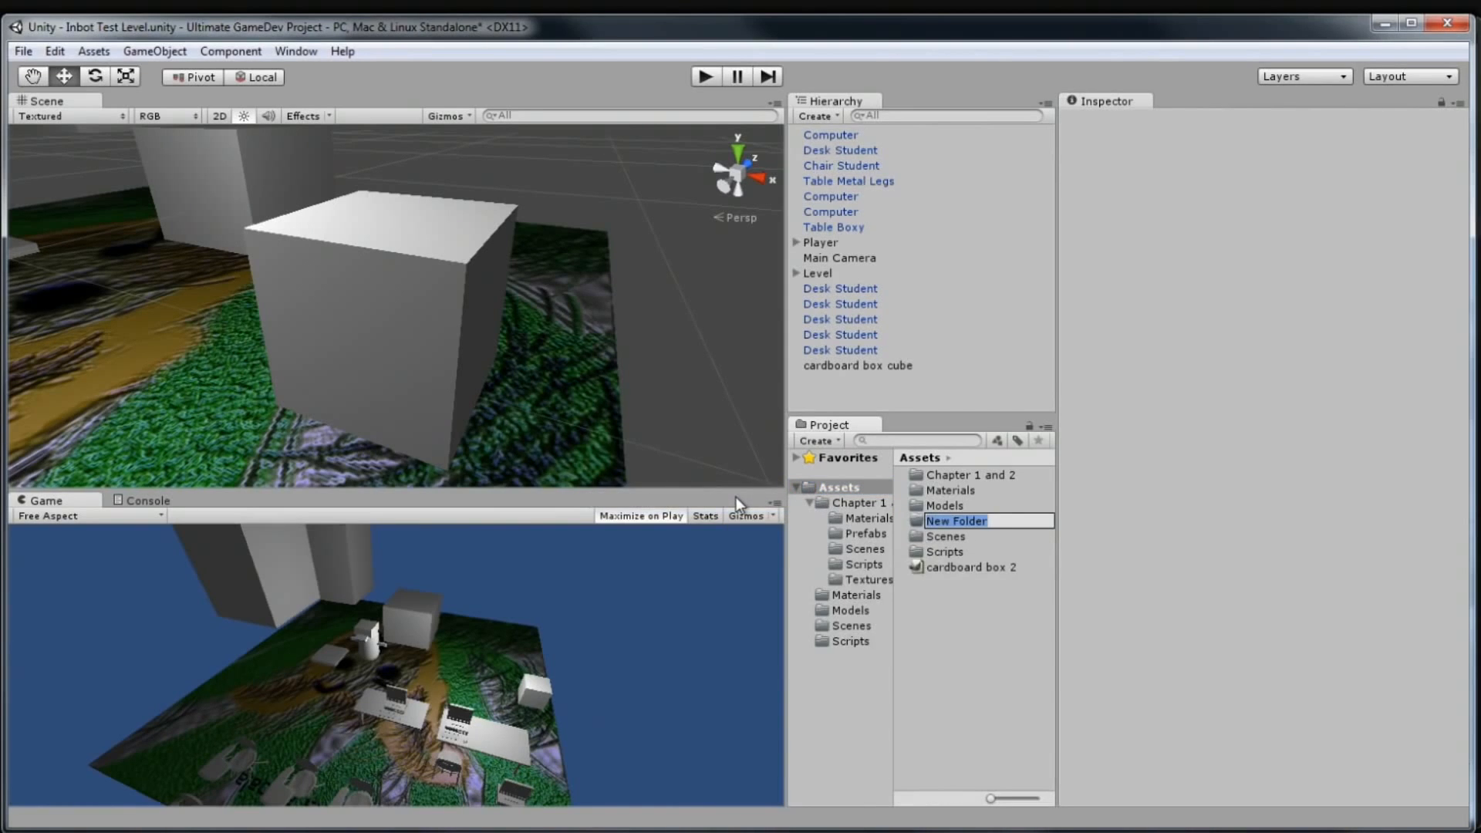
pyautogui.write('Textures')
pyautogui.press('Return')
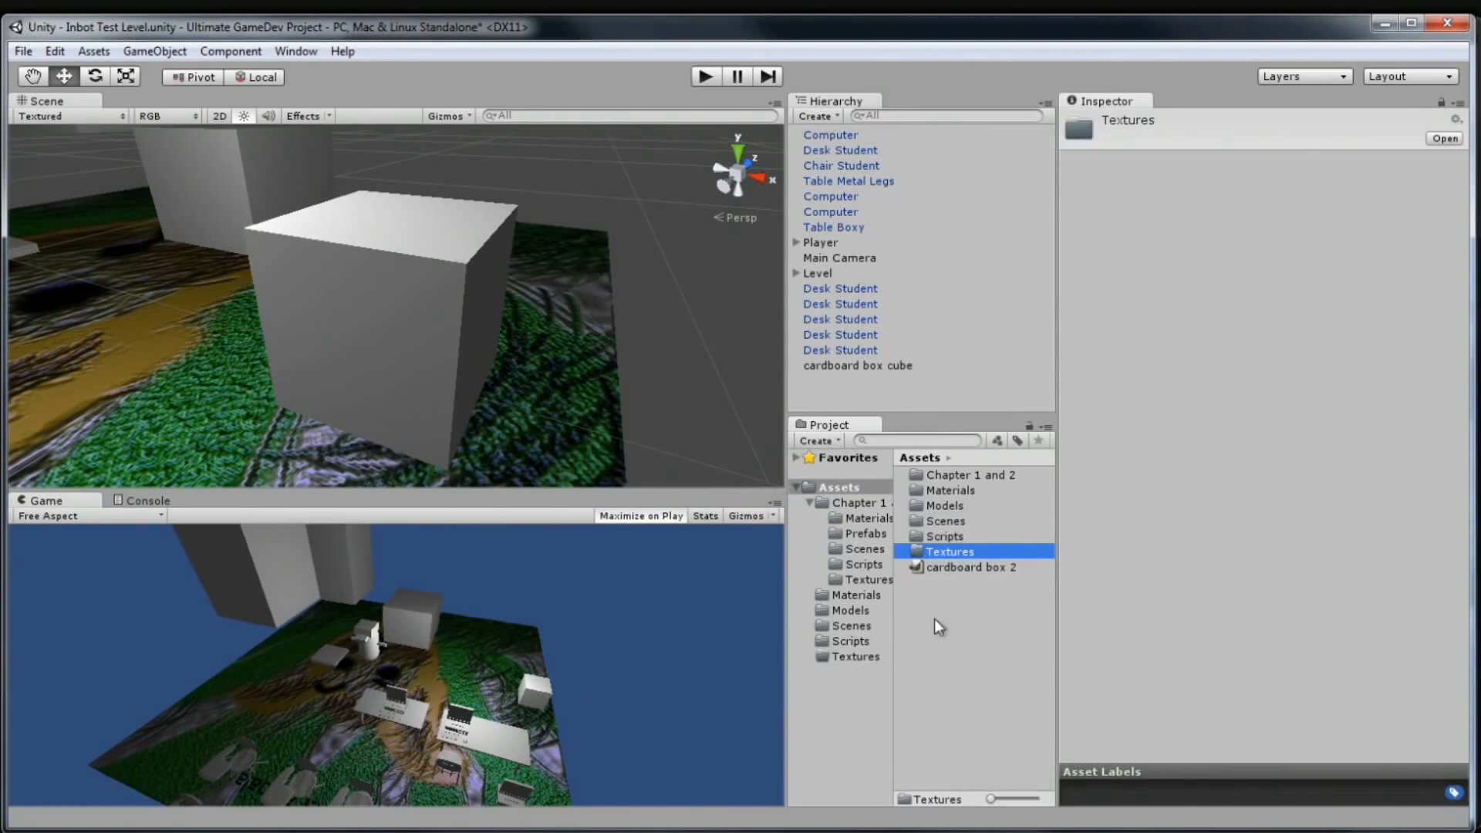
# Move the cardboard box 2 texture into the Textures folder and select it there
pyautogui.moveTo(959, 571); pyautogui.dragTo(972, 554)
pyautogui.click(844, 665)
pyautogui.click(836, 656)
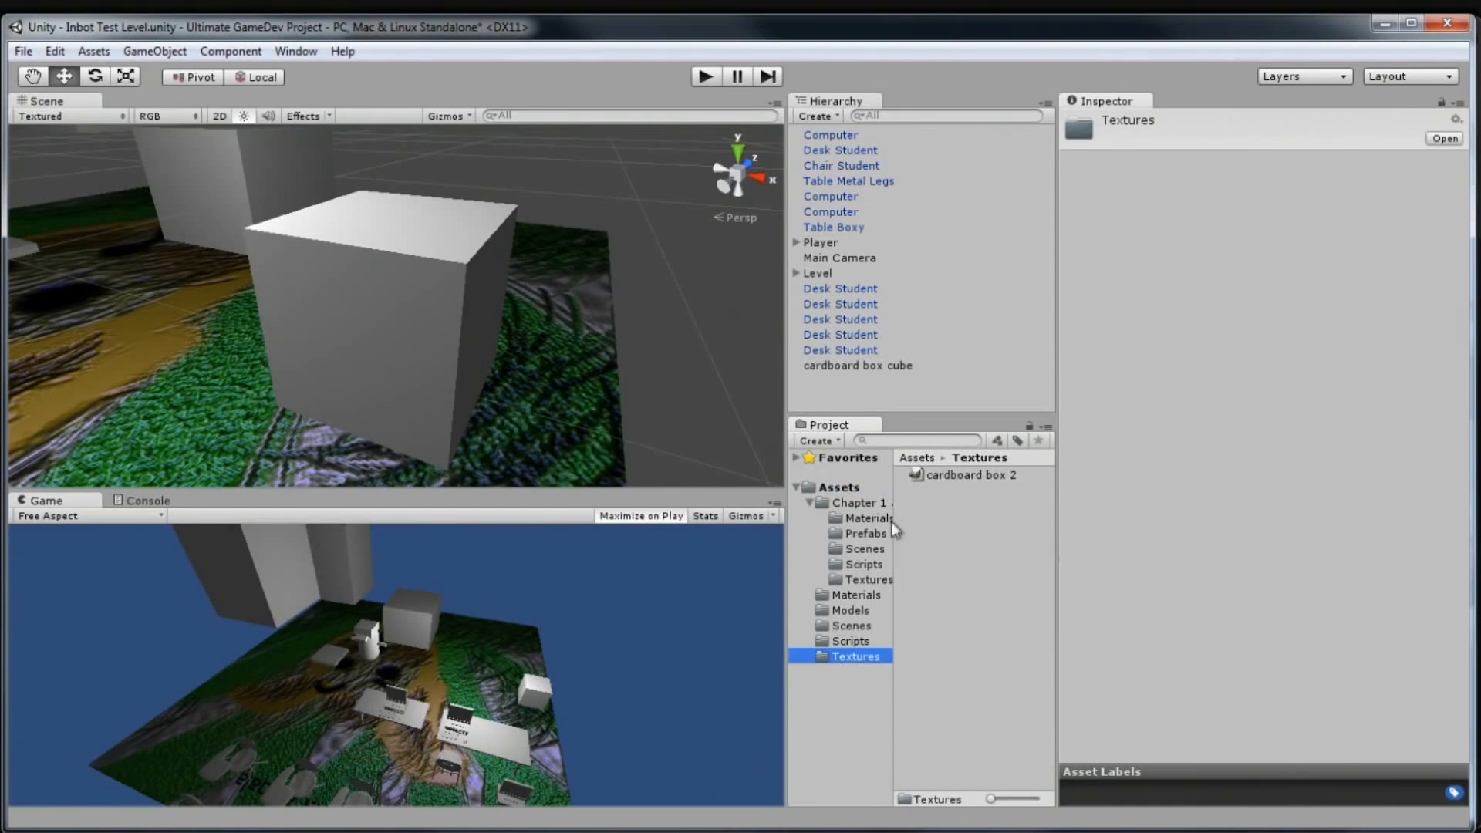
pyautogui.click(958, 476)
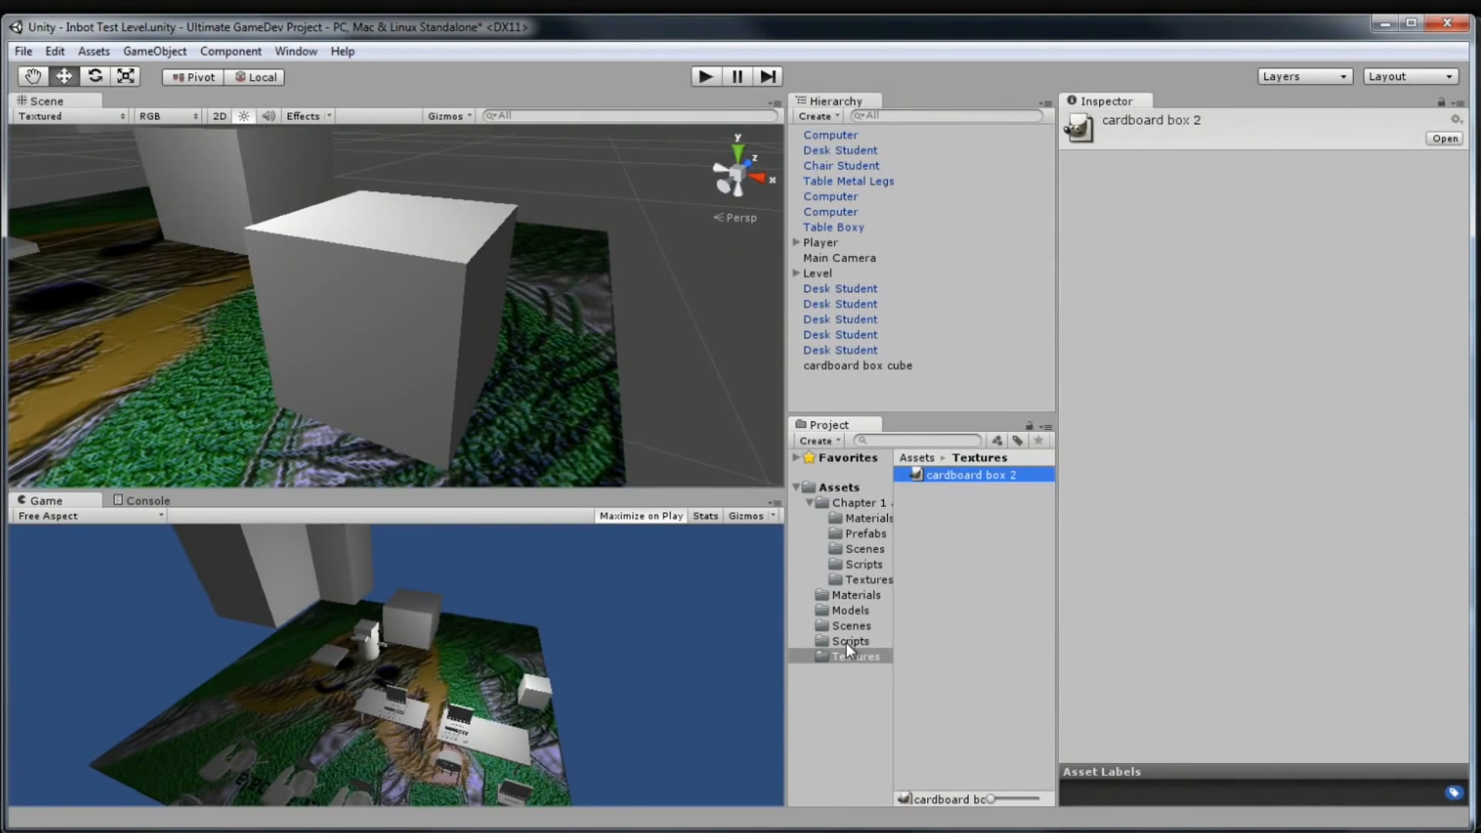
# Reopen cardboard box 2 from Unity's Textures folder in GIMP and show the File menu
pyautogui.click(486, 831)
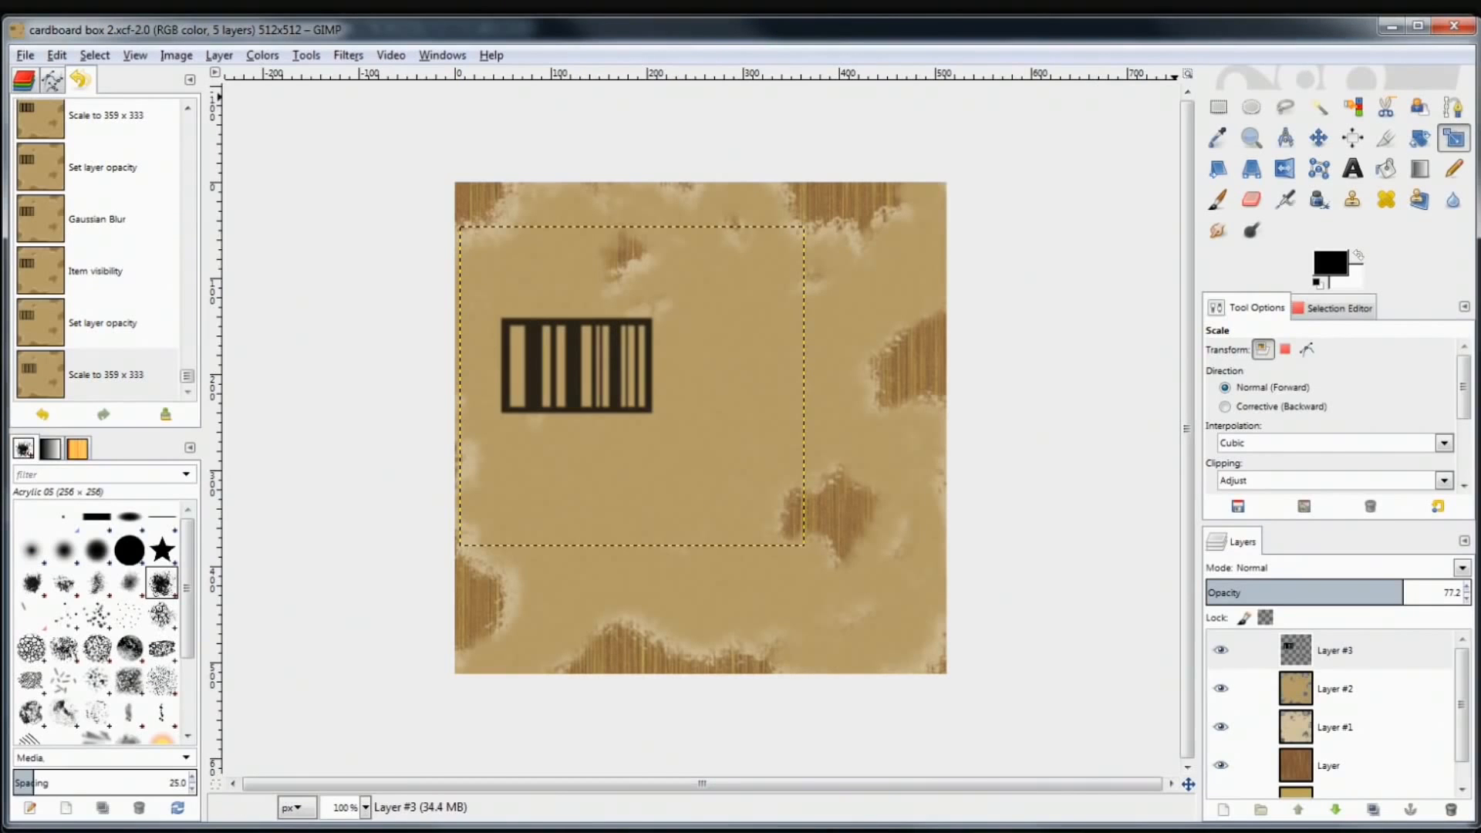
pyautogui.click(486, 831)
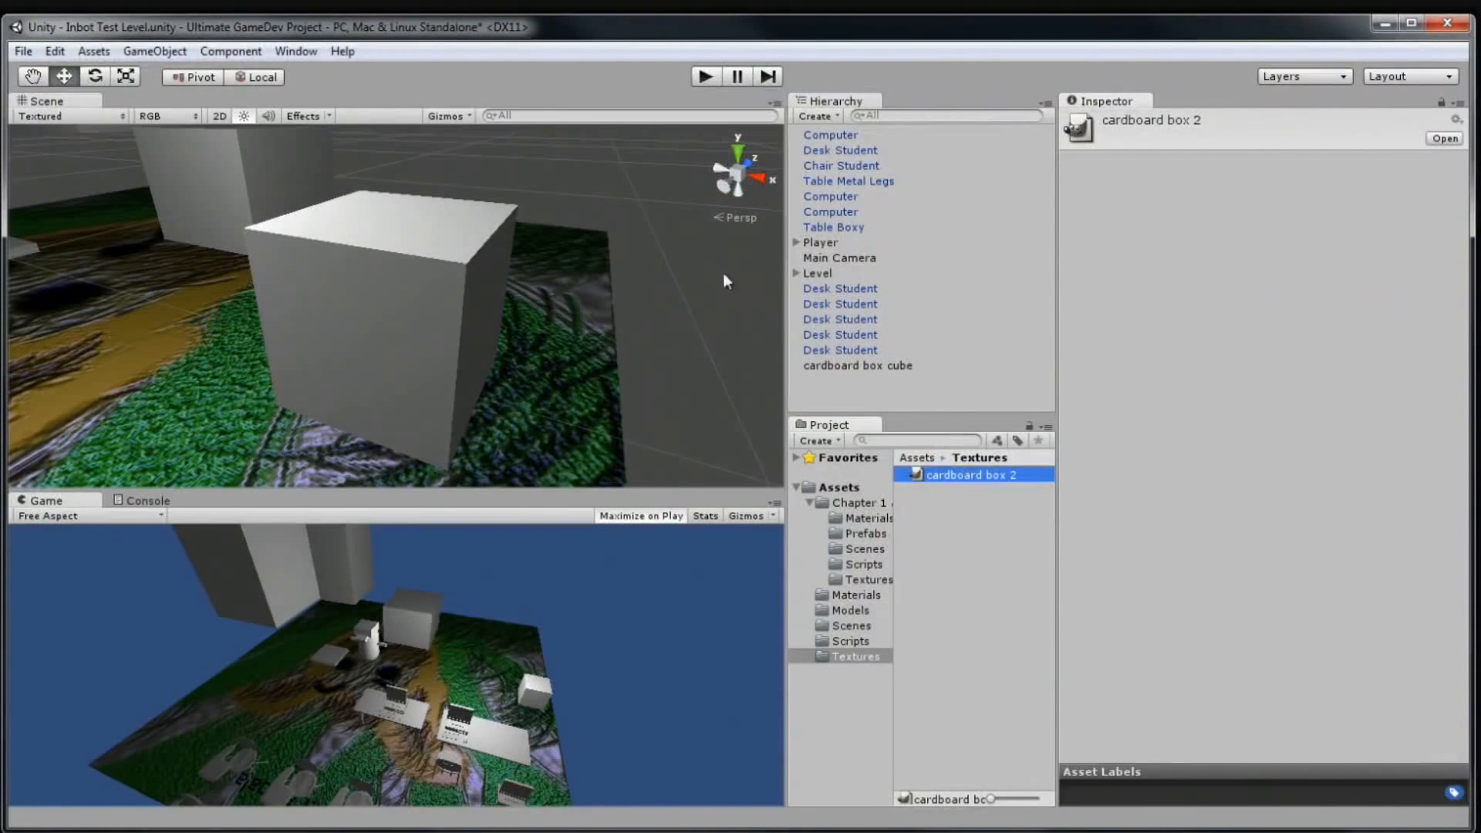
pyautogui.doubleClick(956, 475)
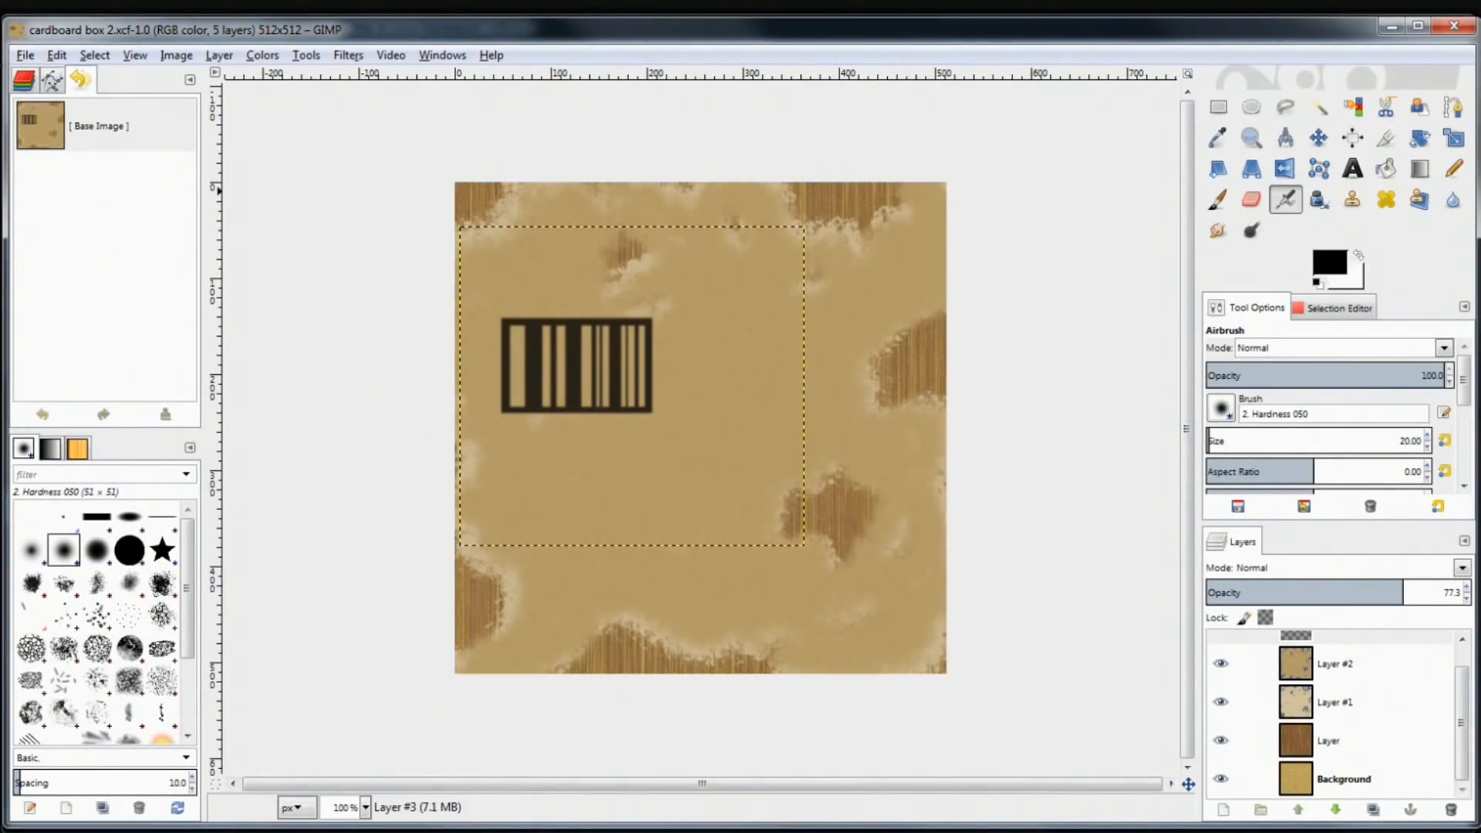
pyautogui.click(26, 55)
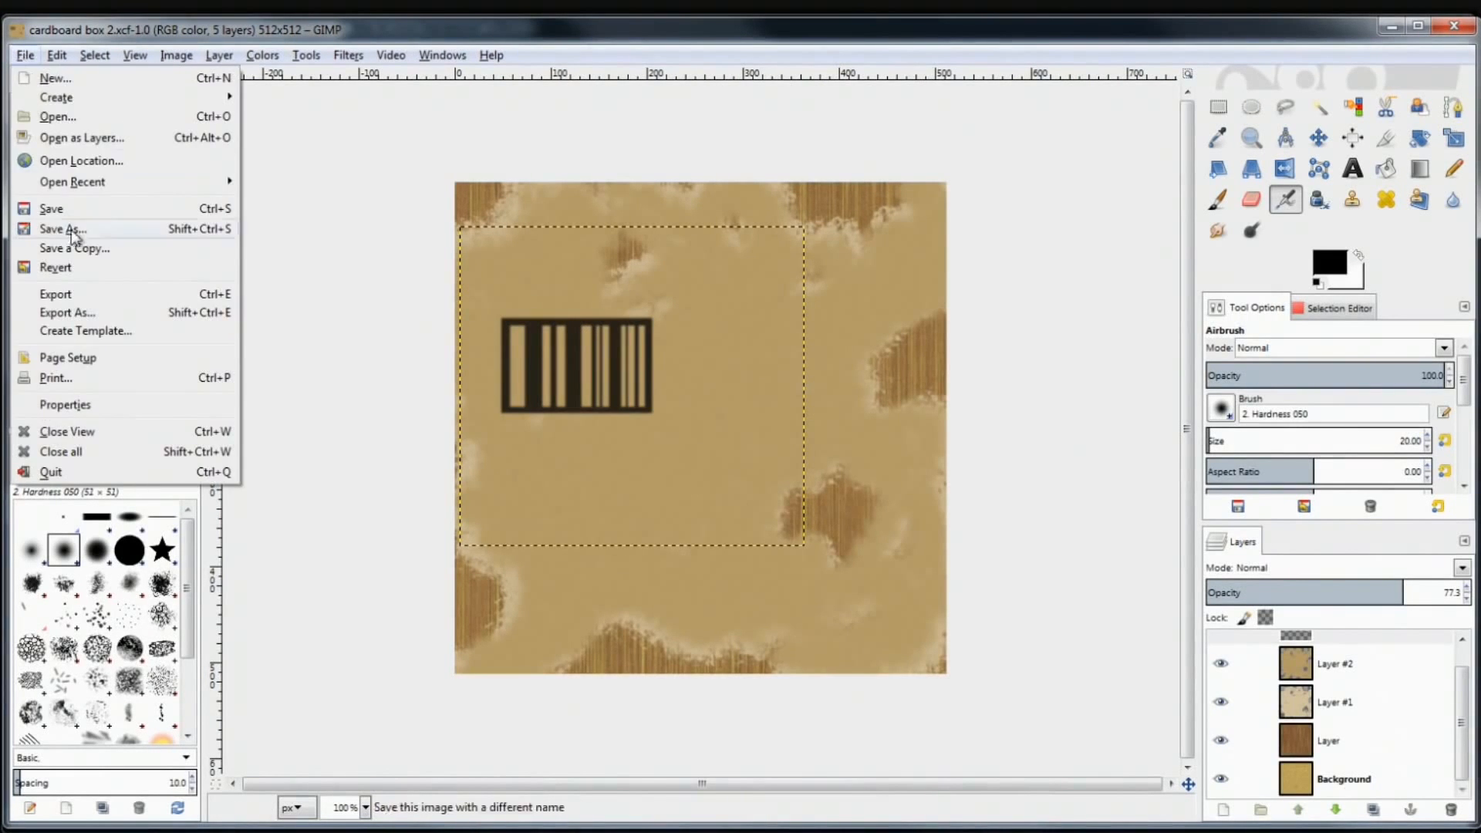
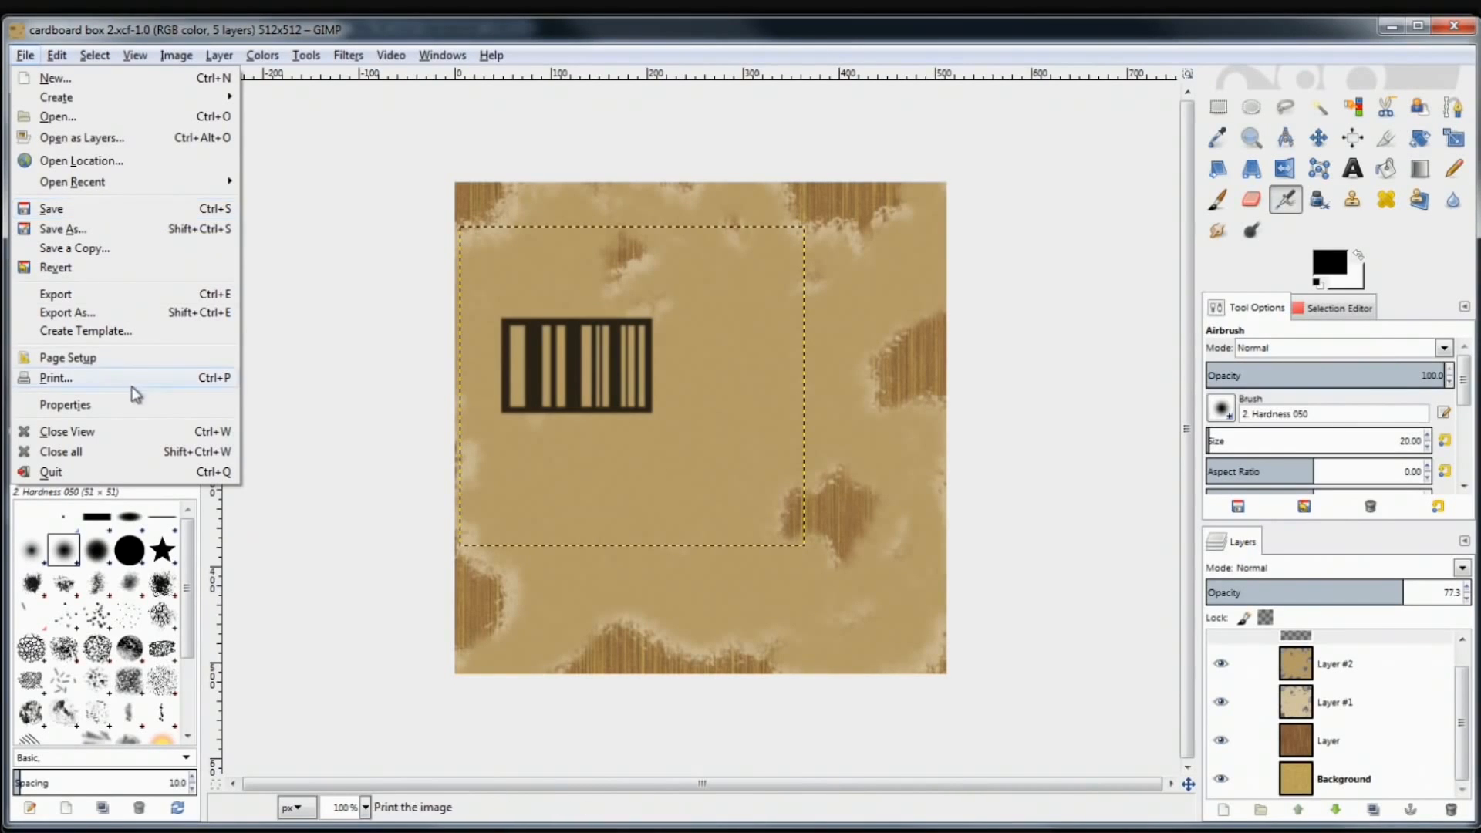
# Open Export As for cardboard box 2 and filter the Textures folder to JPEG images
pyautogui.click(151, 313)
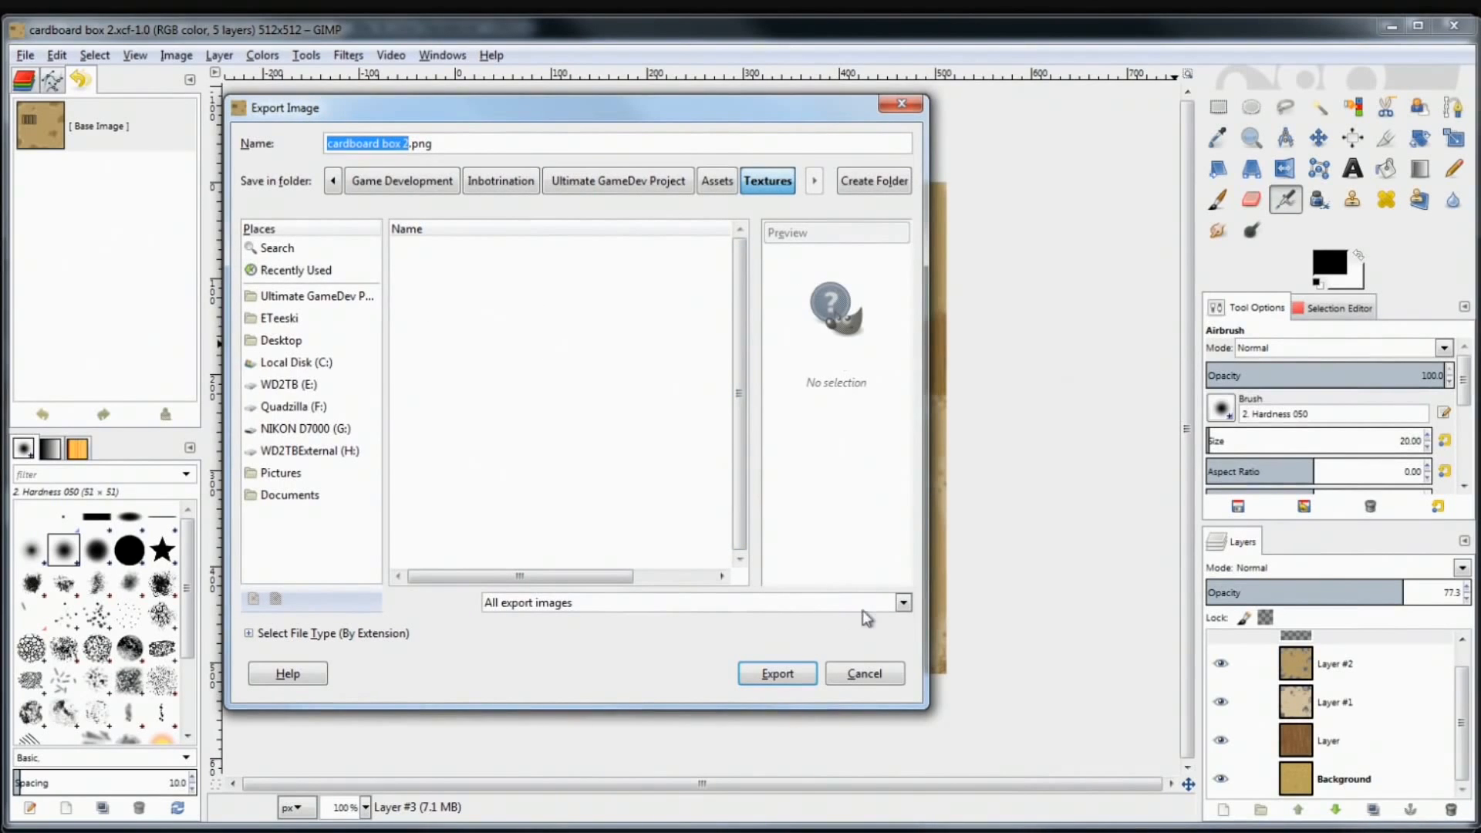
pyautogui.click(902, 605)
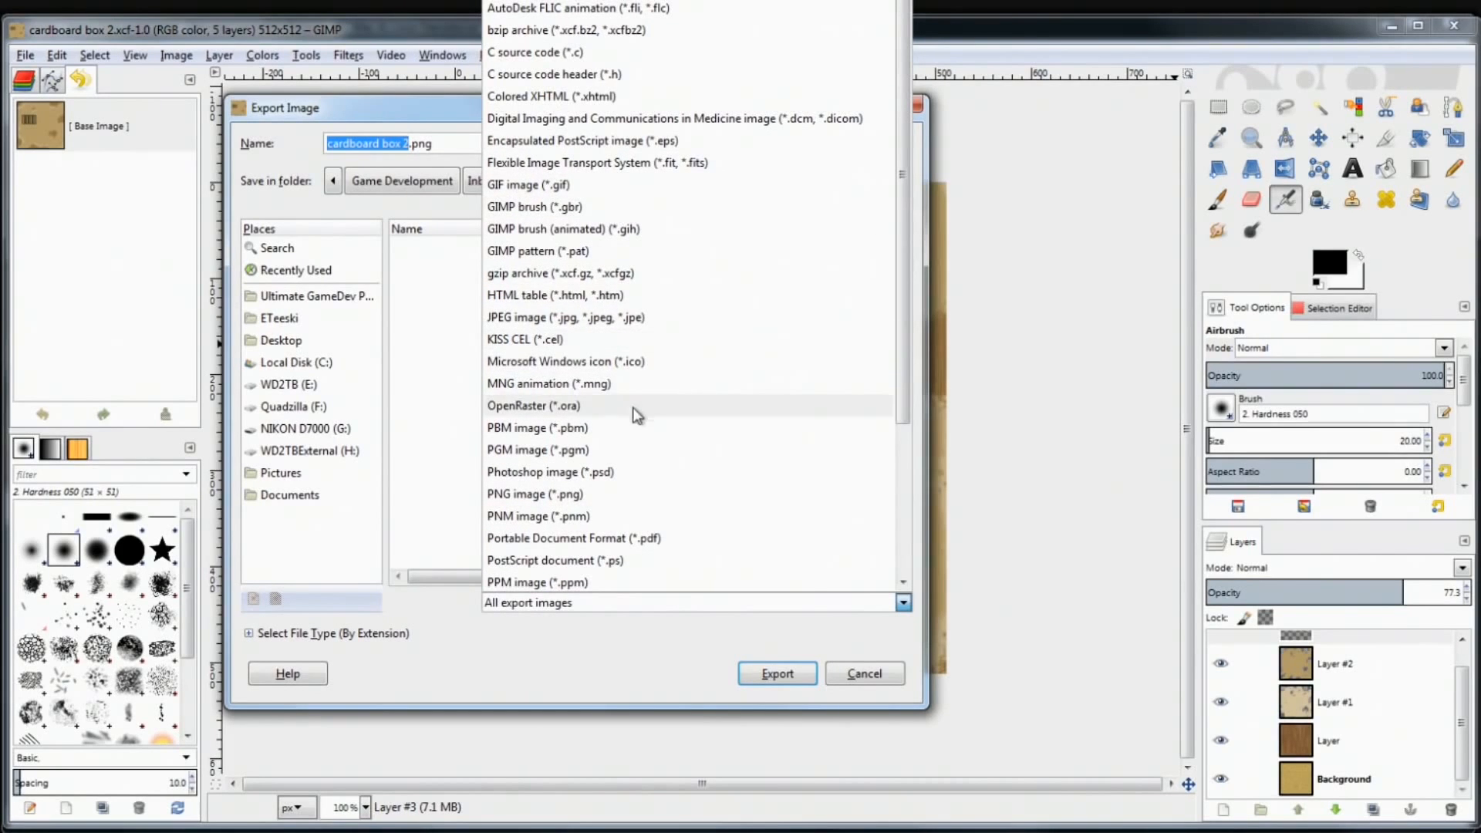
pyautogui.scroll(-3, 617, 405)
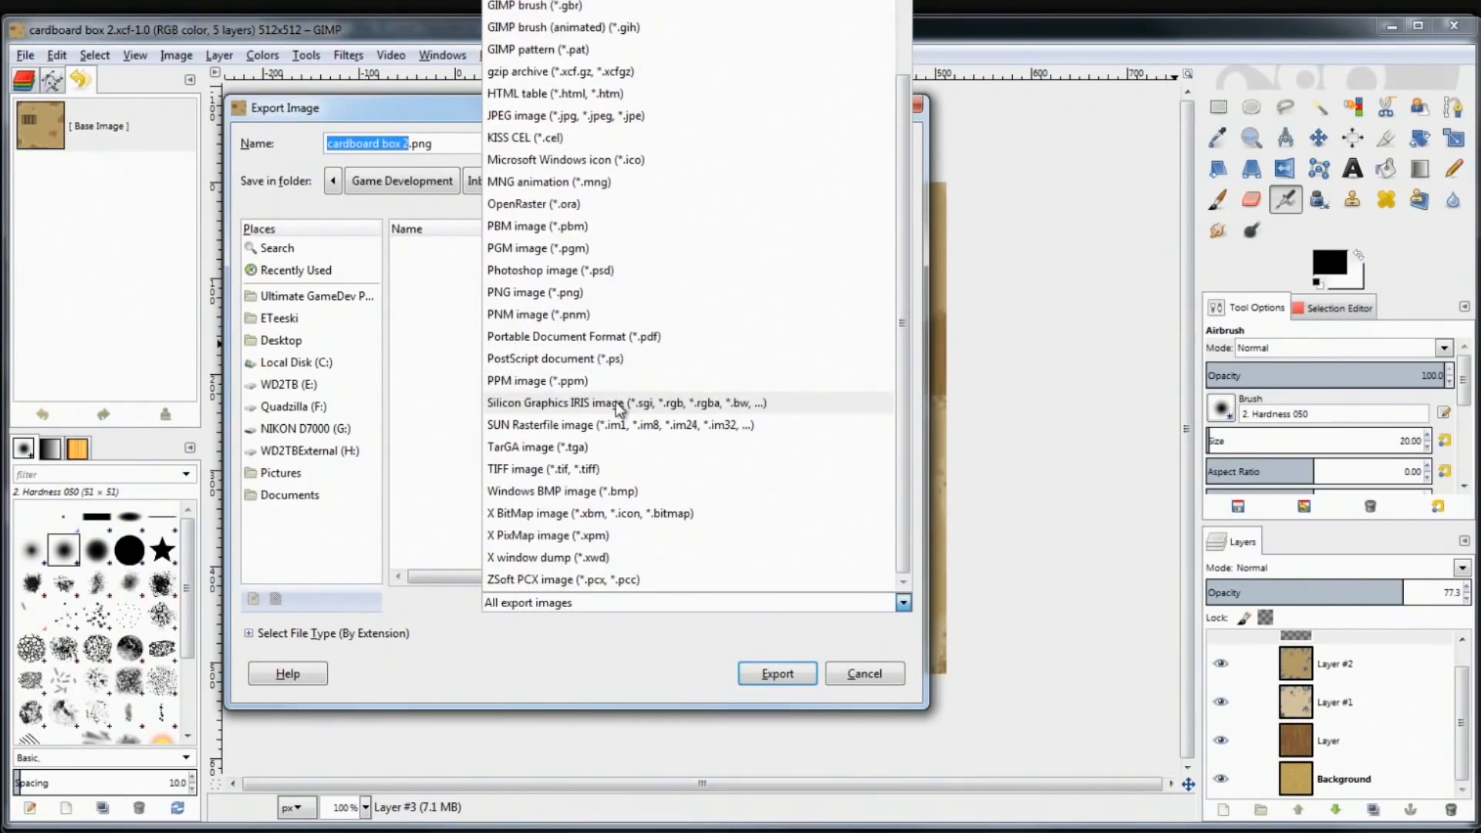
pyautogui.scroll(3, 619, 408)
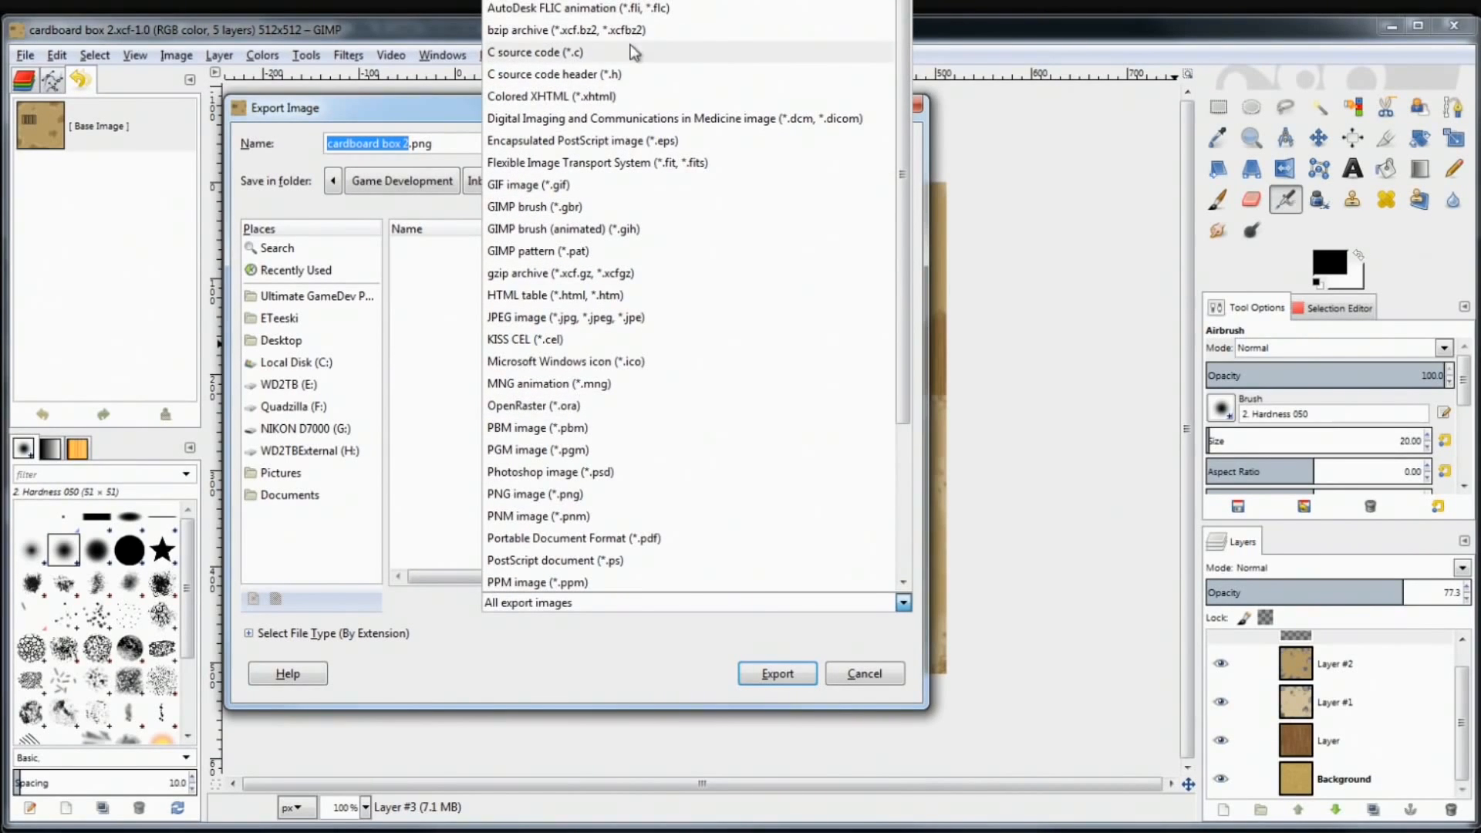
pyautogui.click(572, 321)
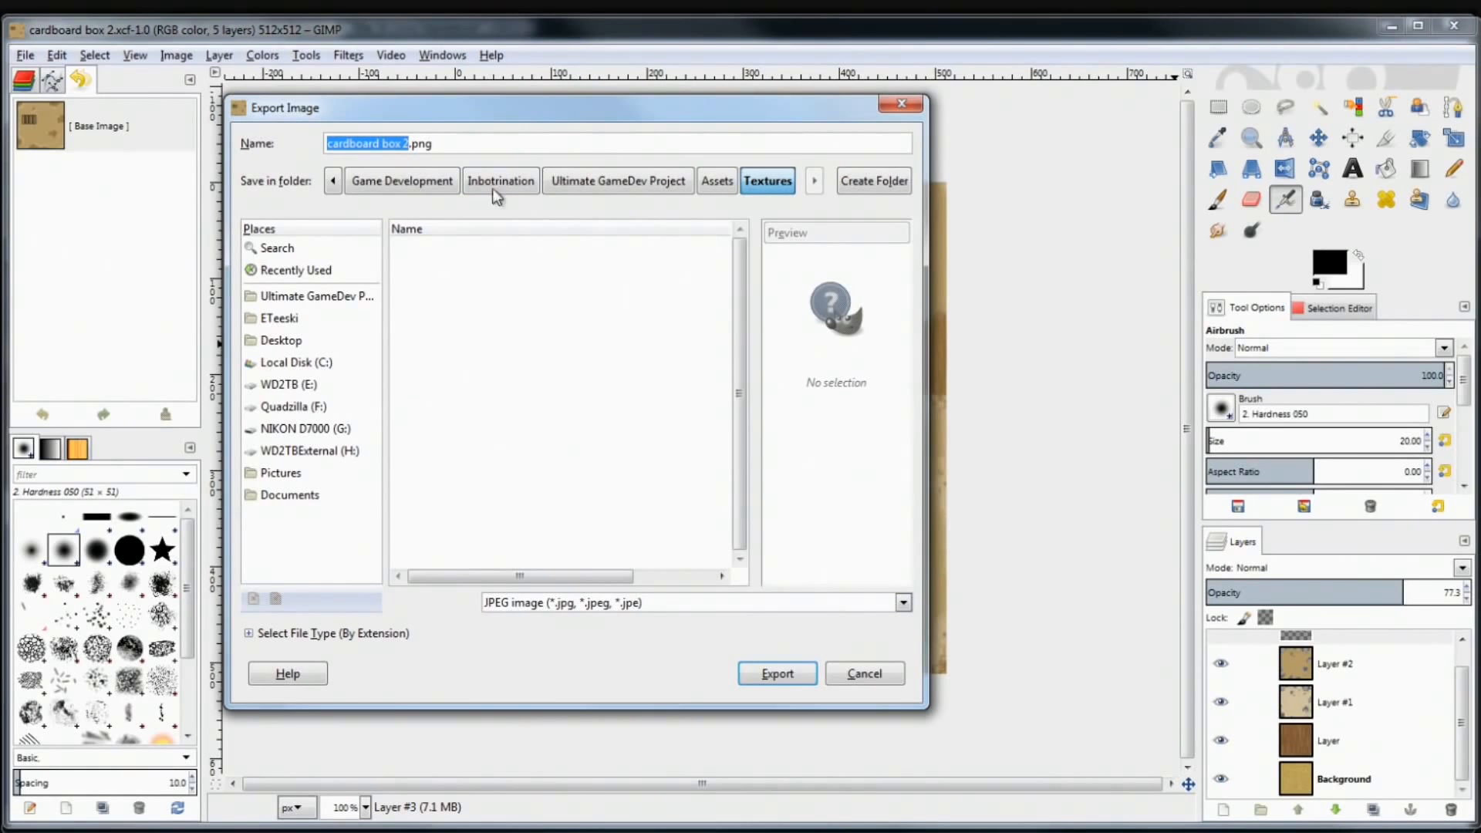
# Expand Select File Type (By Extension) and switch the folder filter to All files
pyautogui.click(247, 636)
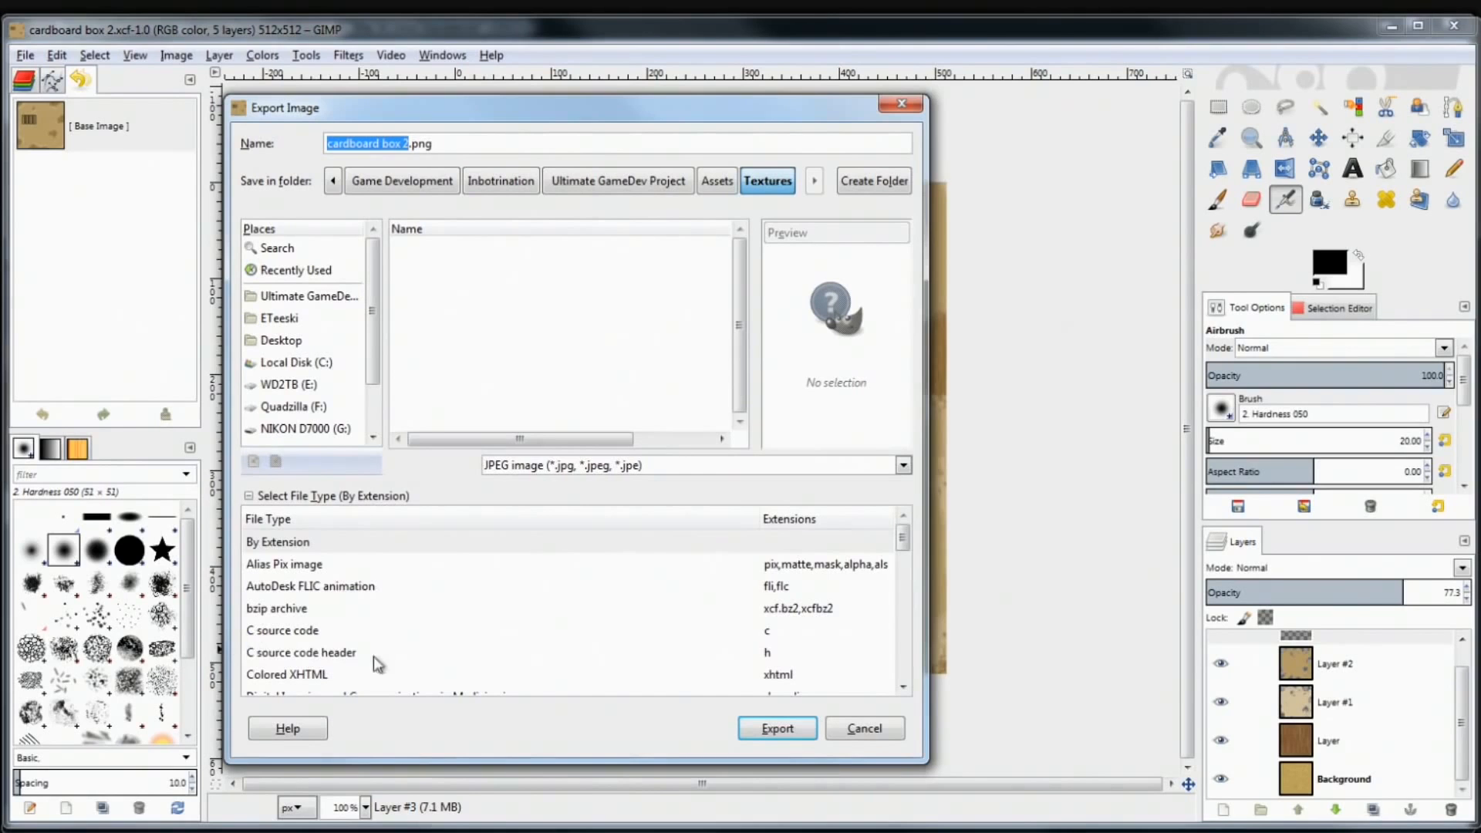
pyautogui.click(903, 466)
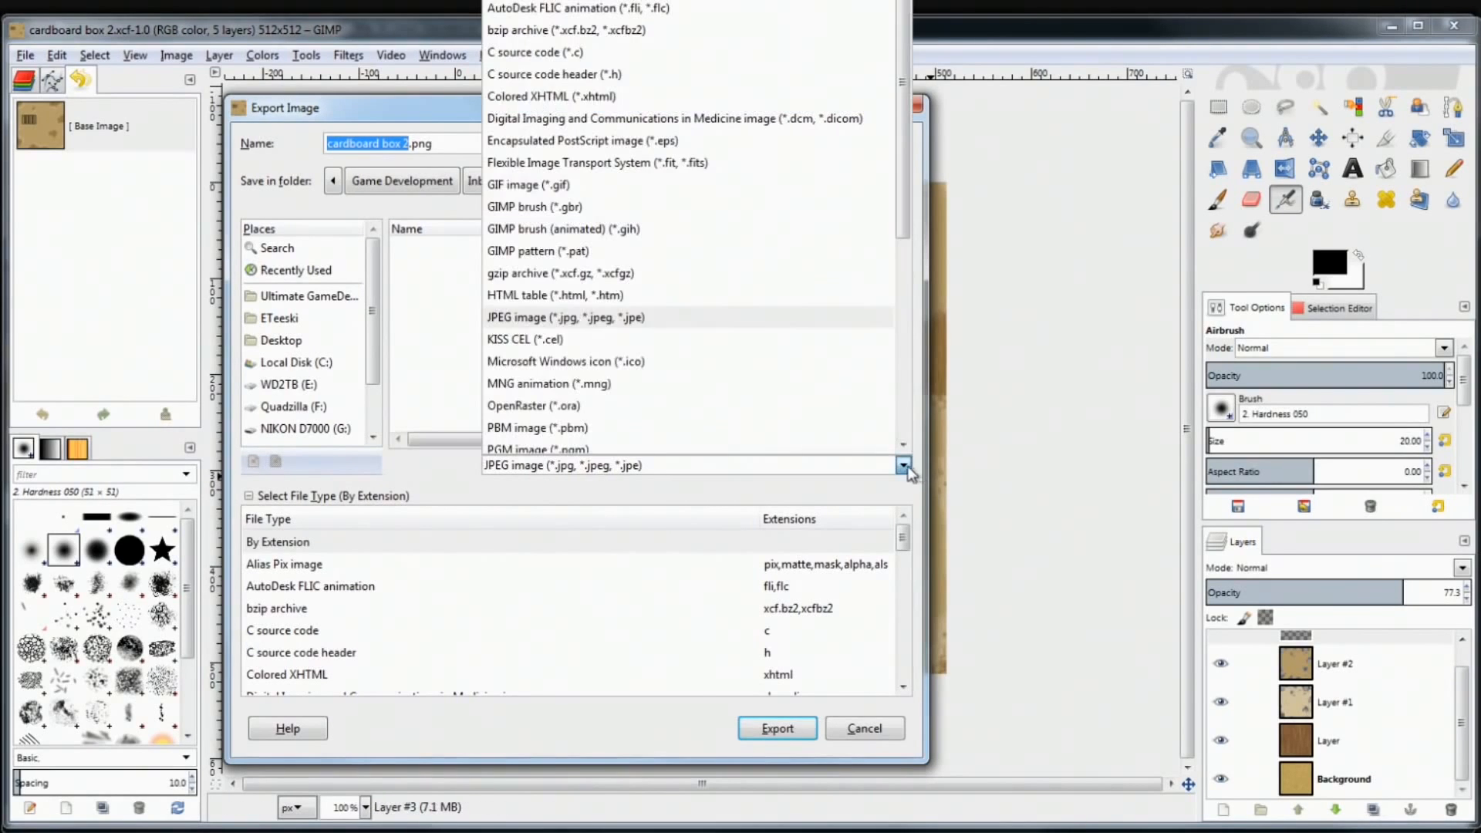
pyautogui.click(540, 1)
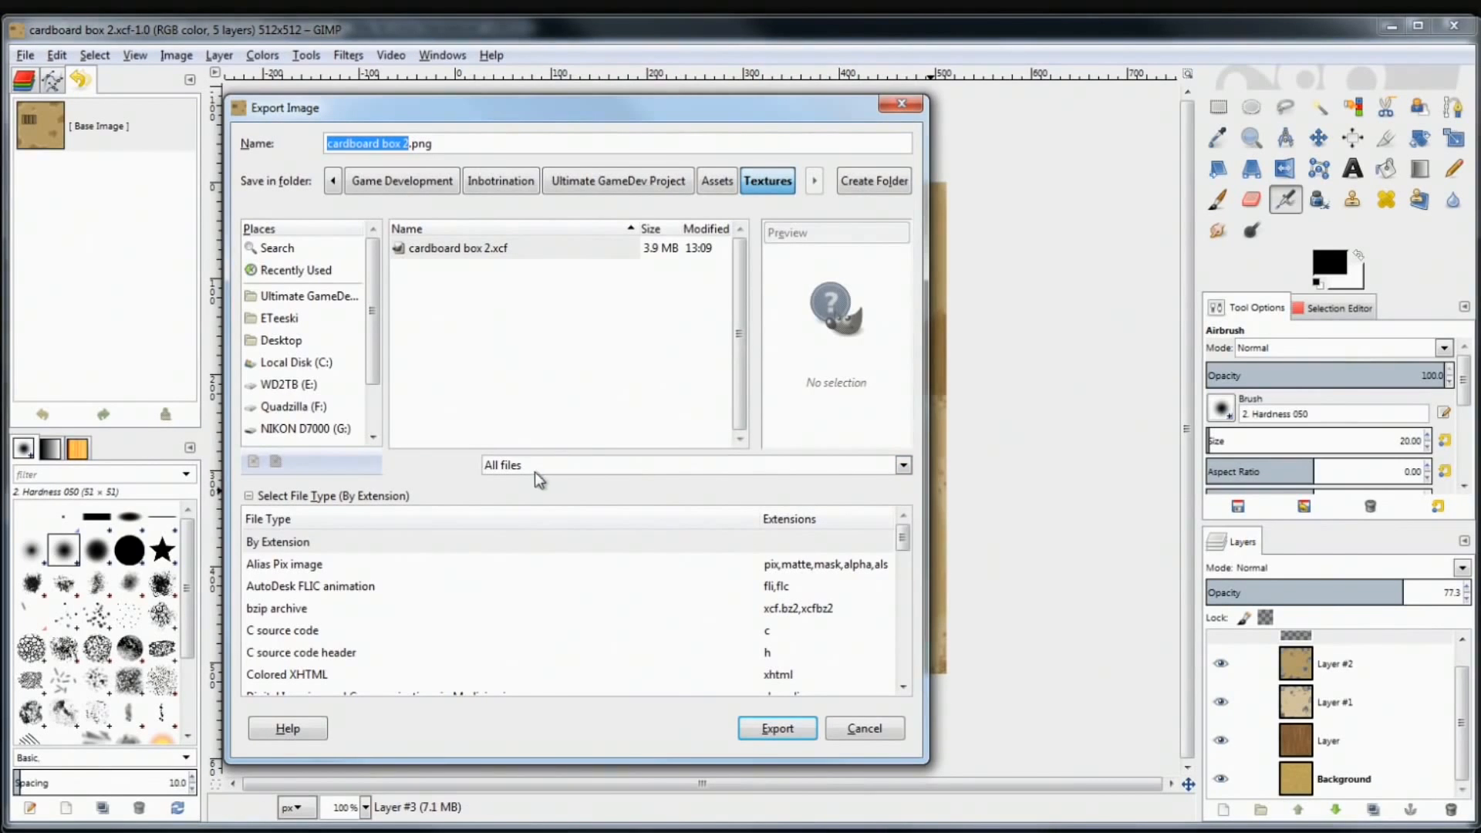
pyautogui.click(855, 469)
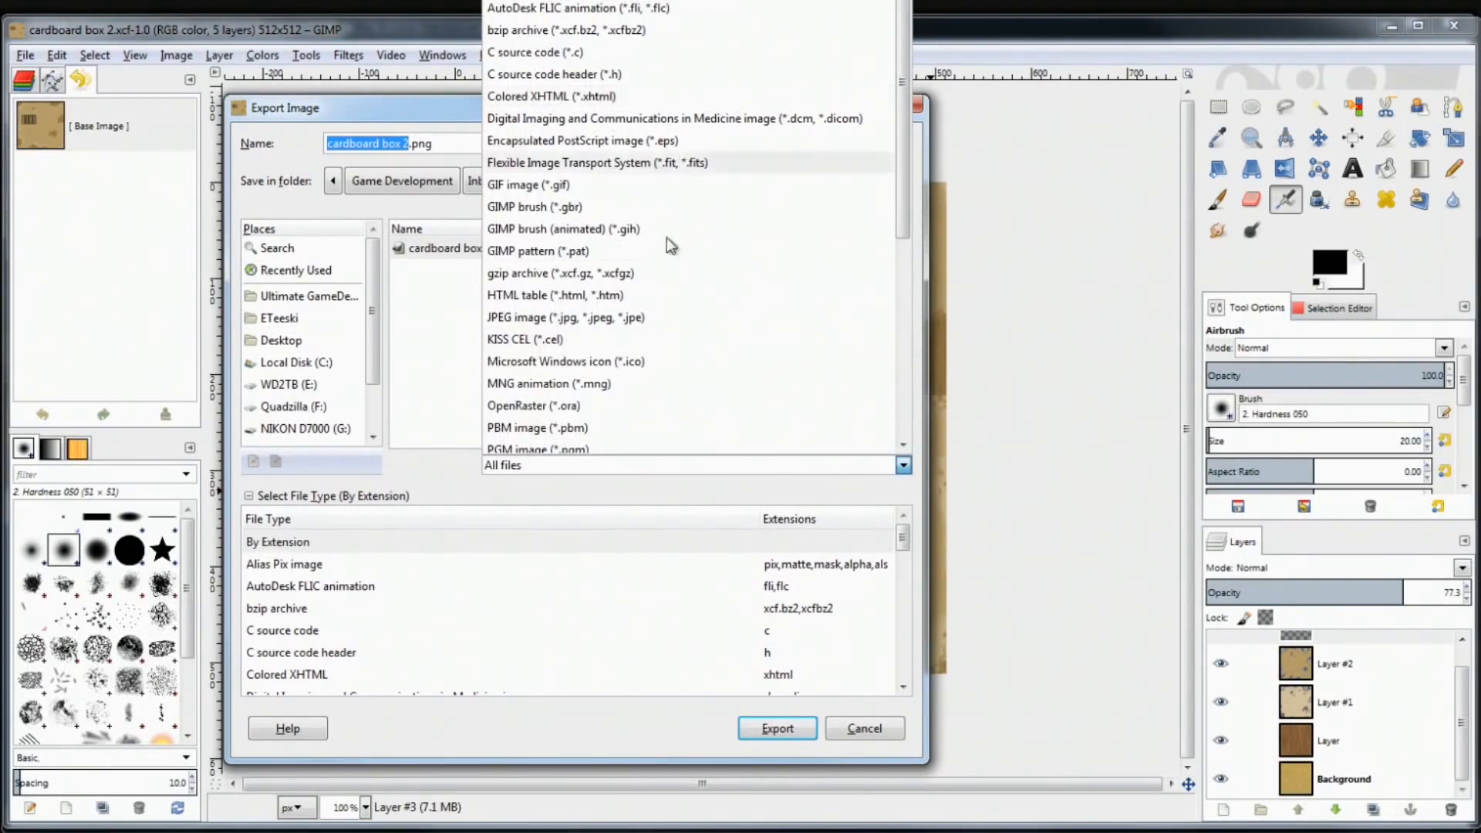
pyautogui.click(433, 405)
pyautogui.click(539, 463)
pyautogui.click(422, 406)
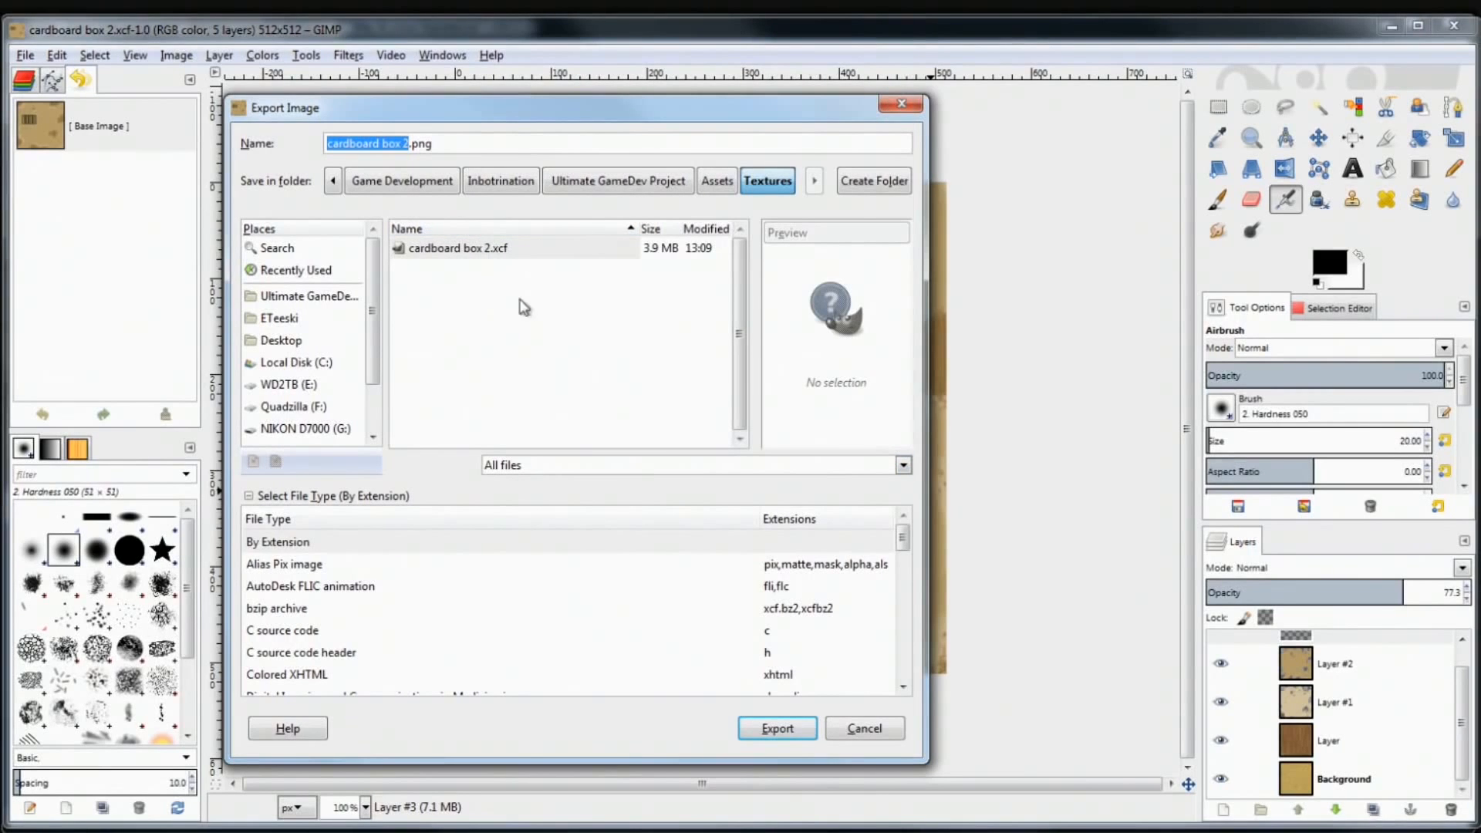
# Pick JPEG image as the export type, making the file name cardboard box 2.jpg
pyautogui.click(250, 498)
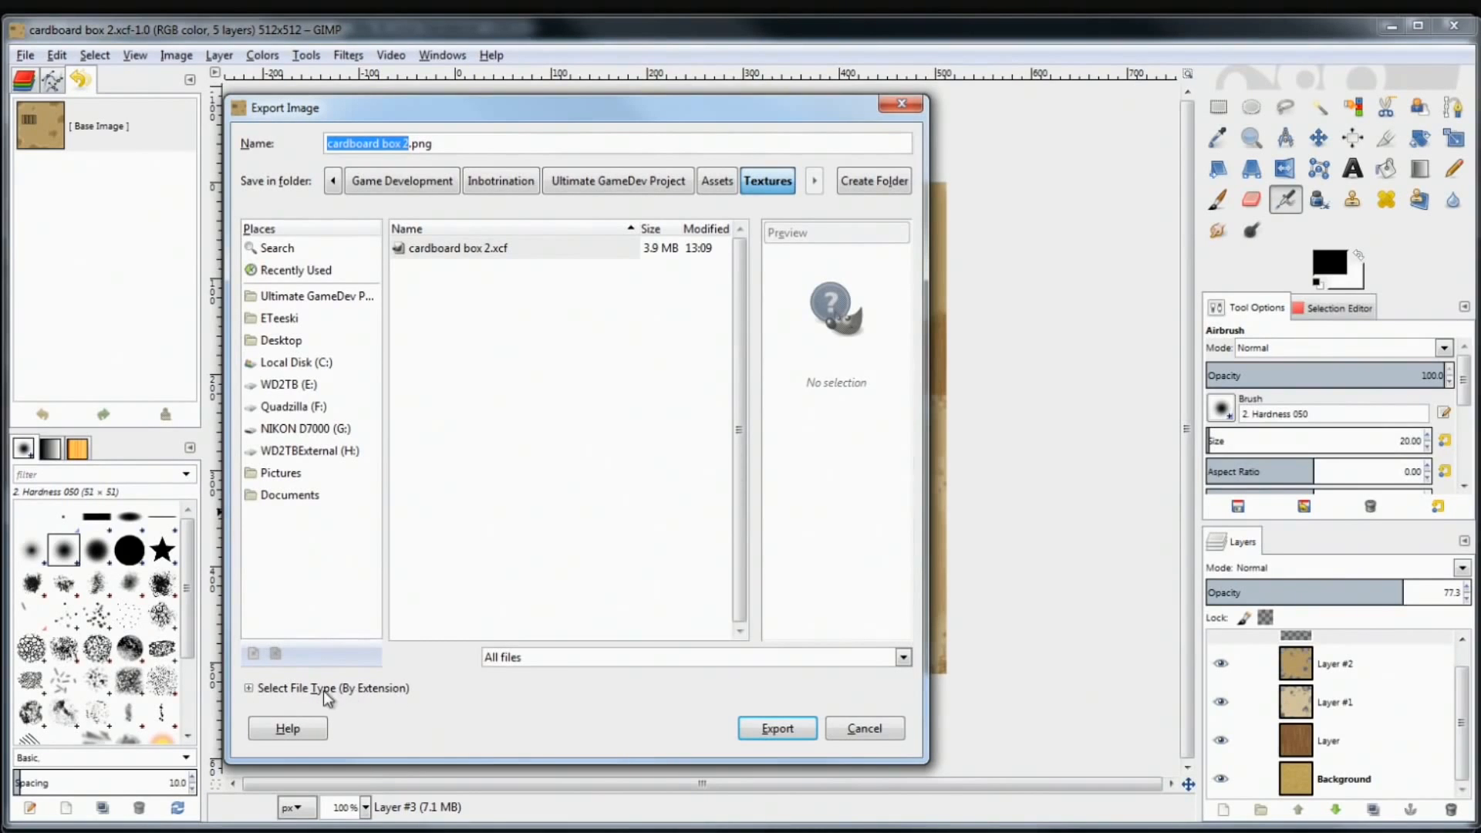
pyautogui.click(249, 689)
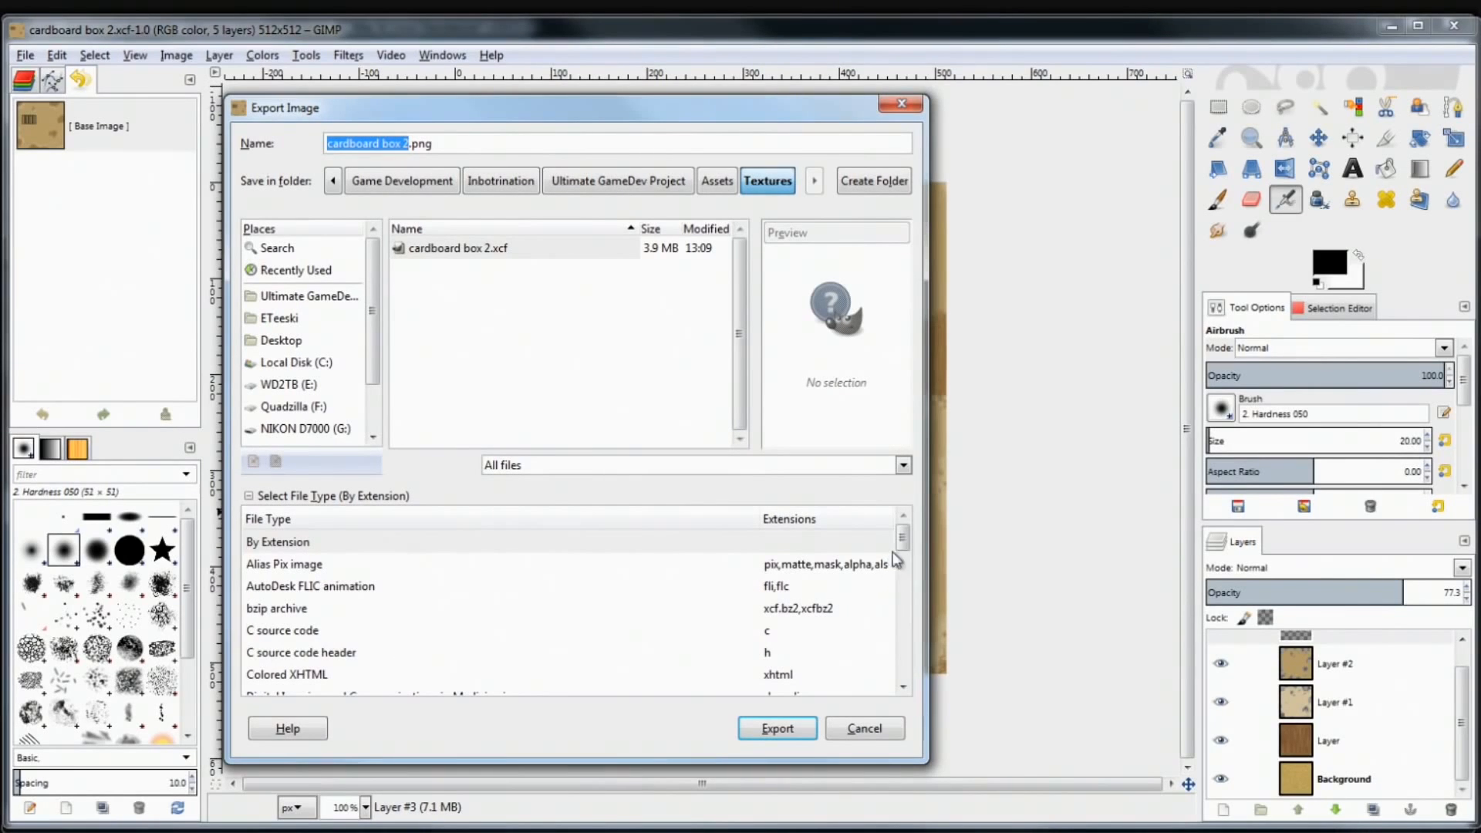
pyautogui.moveTo(902, 538); pyautogui.dragTo(911, 593)
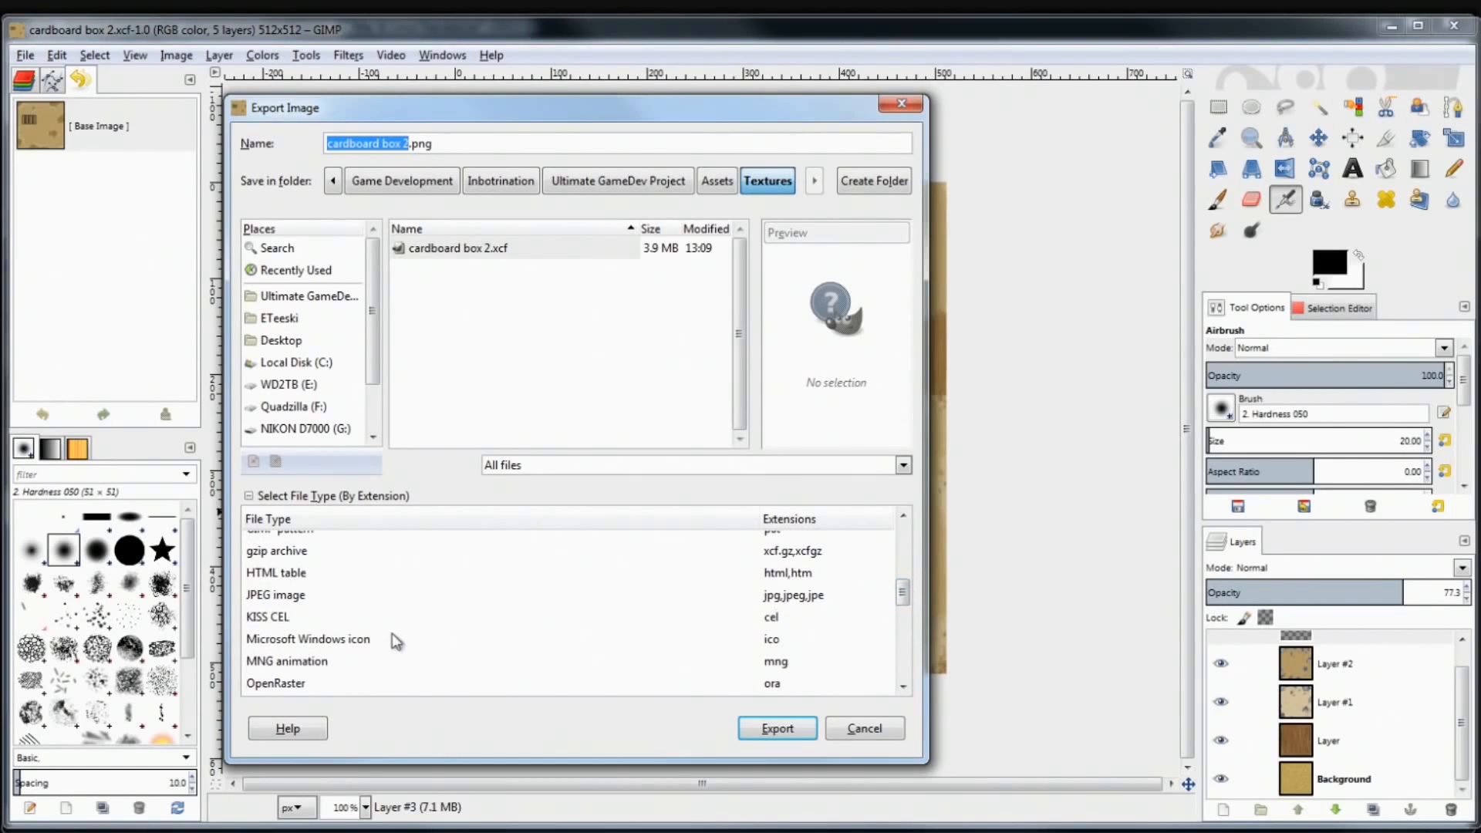
pyautogui.click(292, 598)
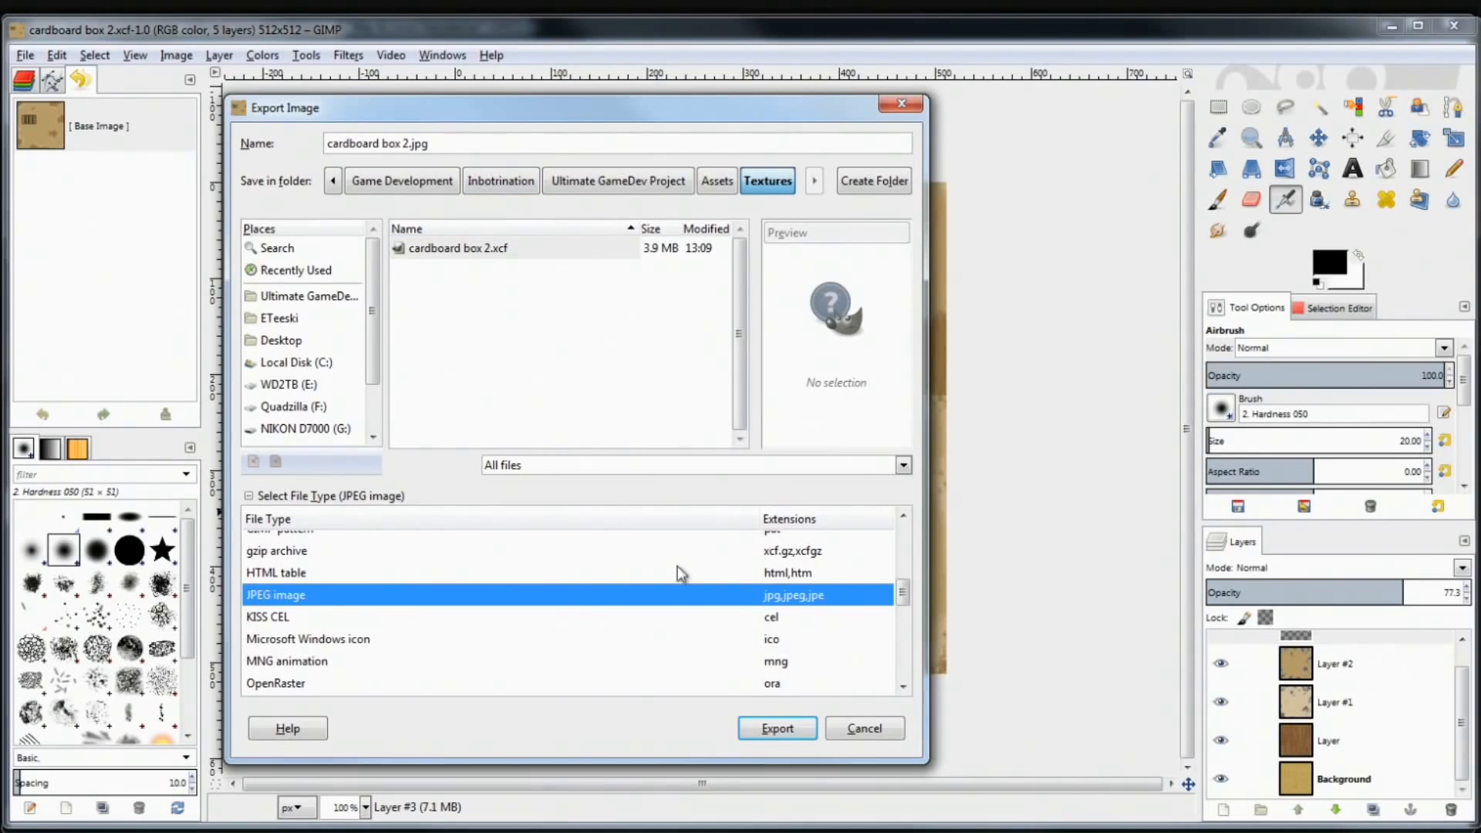
# Export cardboard box 2.jpg with the JPEG Quality slider set to 70
pyautogui.click(760, 730)
pyautogui.moveTo(757, 316); pyautogui.dragTo(674, 304)
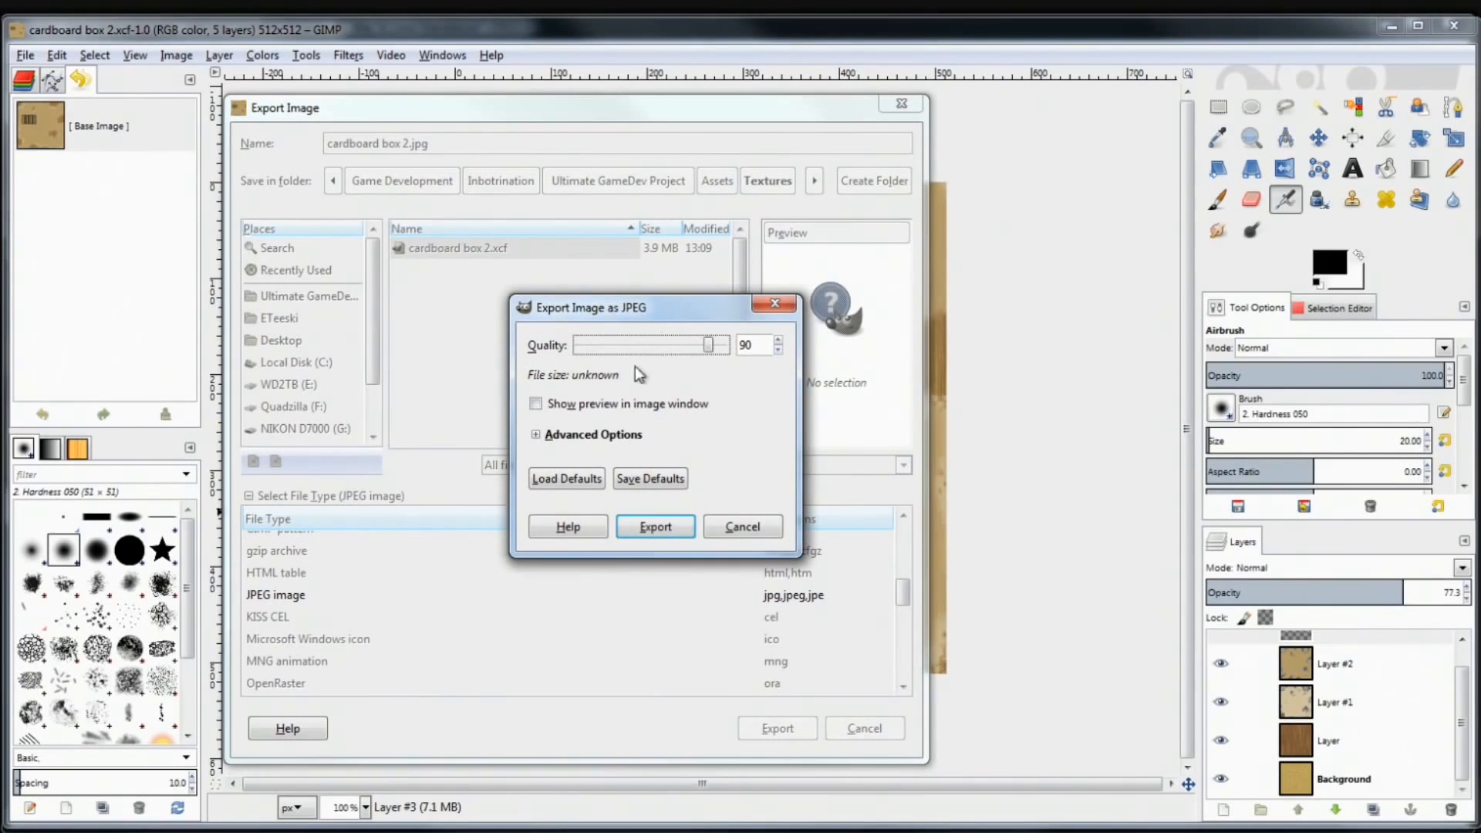
pyautogui.click(538, 435)
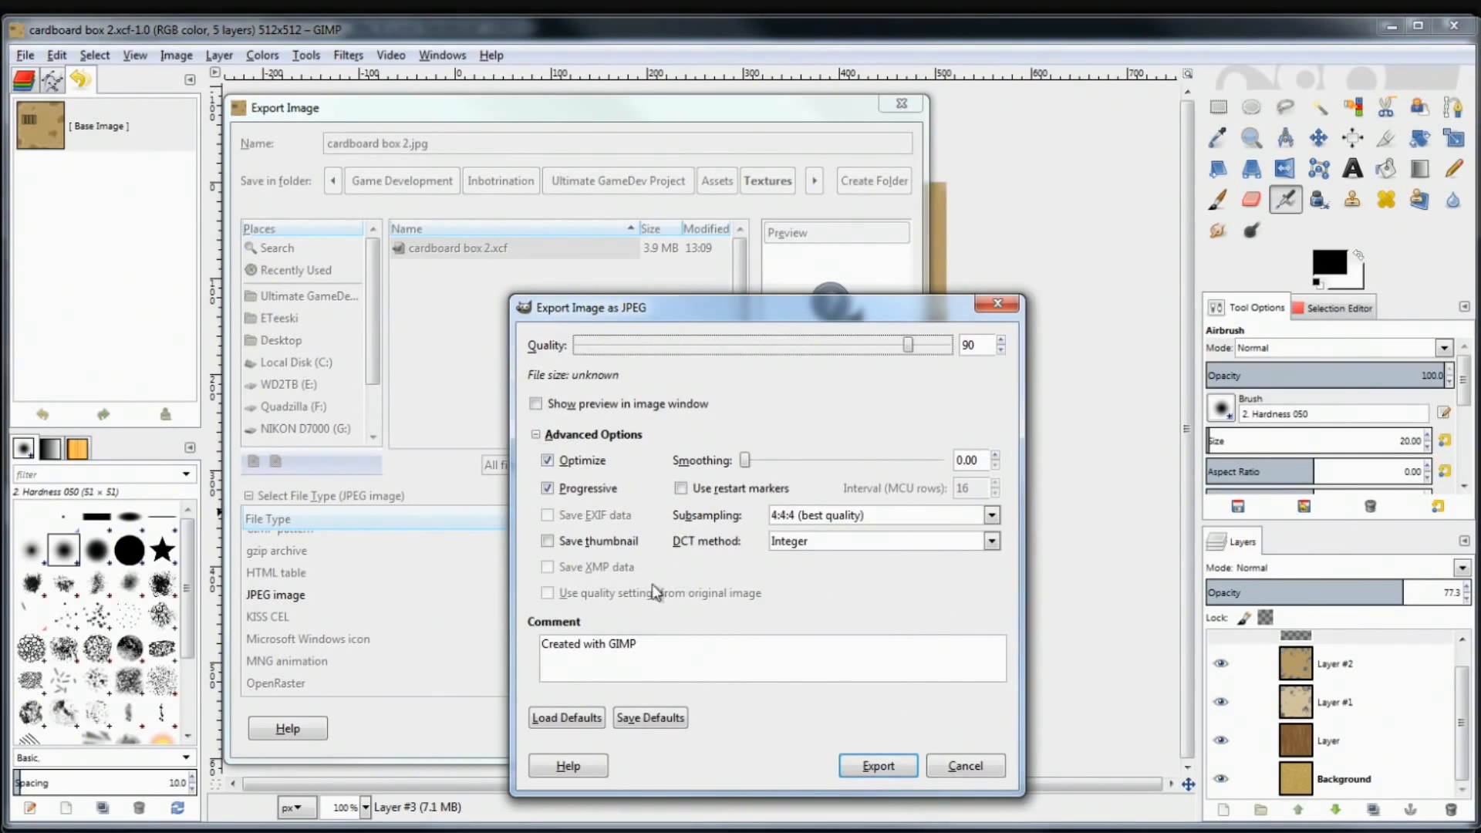
pyautogui.click(538, 437)
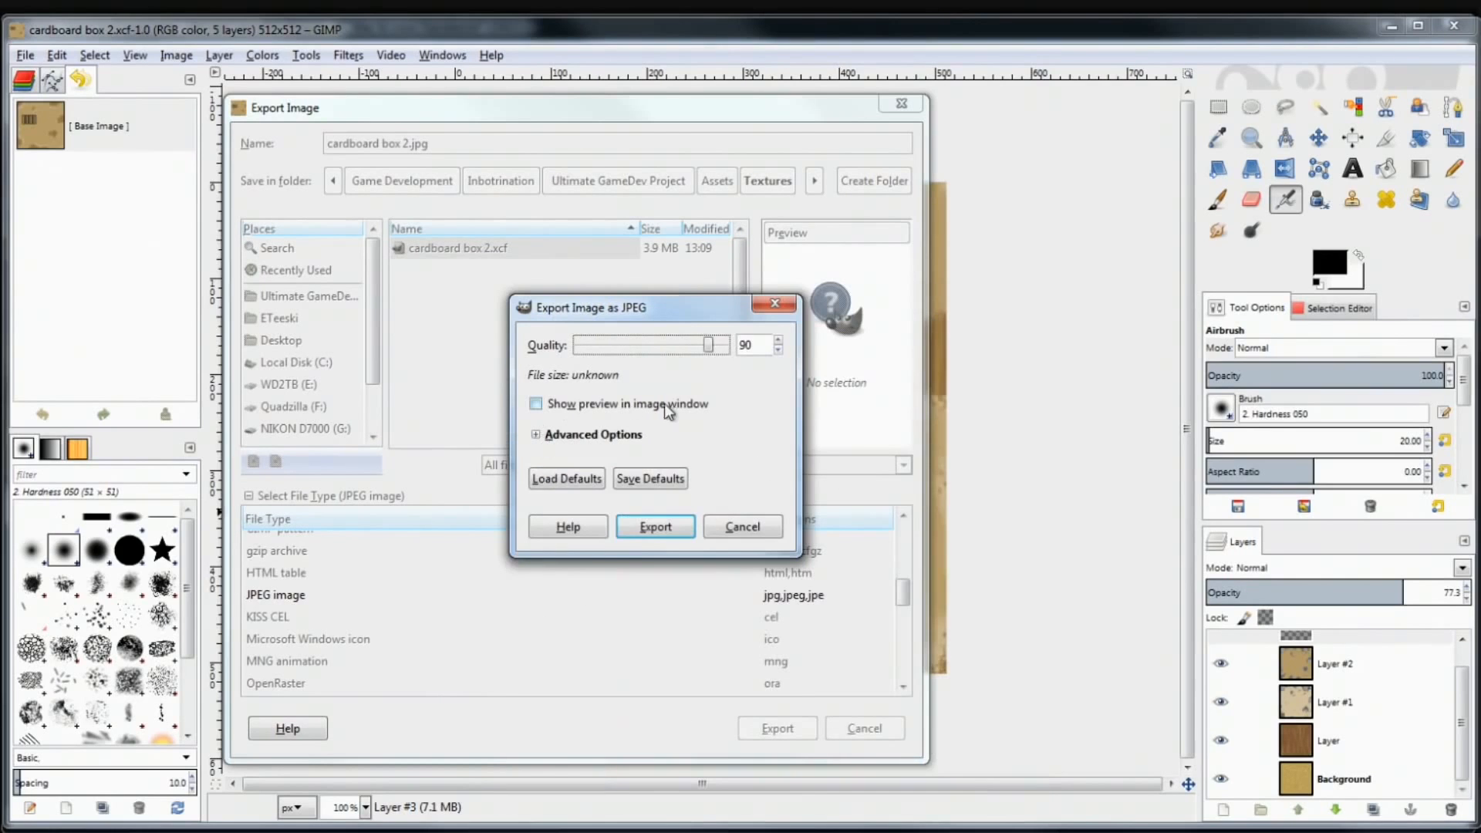
pyautogui.moveTo(716, 347)
pyautogui.mouseDown()
pyautogui.moveTo(738, 352)
pyautogui.moveTo(611, 349)
pyautogui.moveTo(764, 383)
pyautogui.moveTo(604, 351)
pyautogui.moveTo(580, 369)
pyautogui.moveTo(737, 340)
pyautogui.moveTo(734, 366)
pyautogui.mouseUp()
pyautogui.click(718, 348)
pyautogui.moveTo(718, 348); pyautogui.dragTo(683, 349)
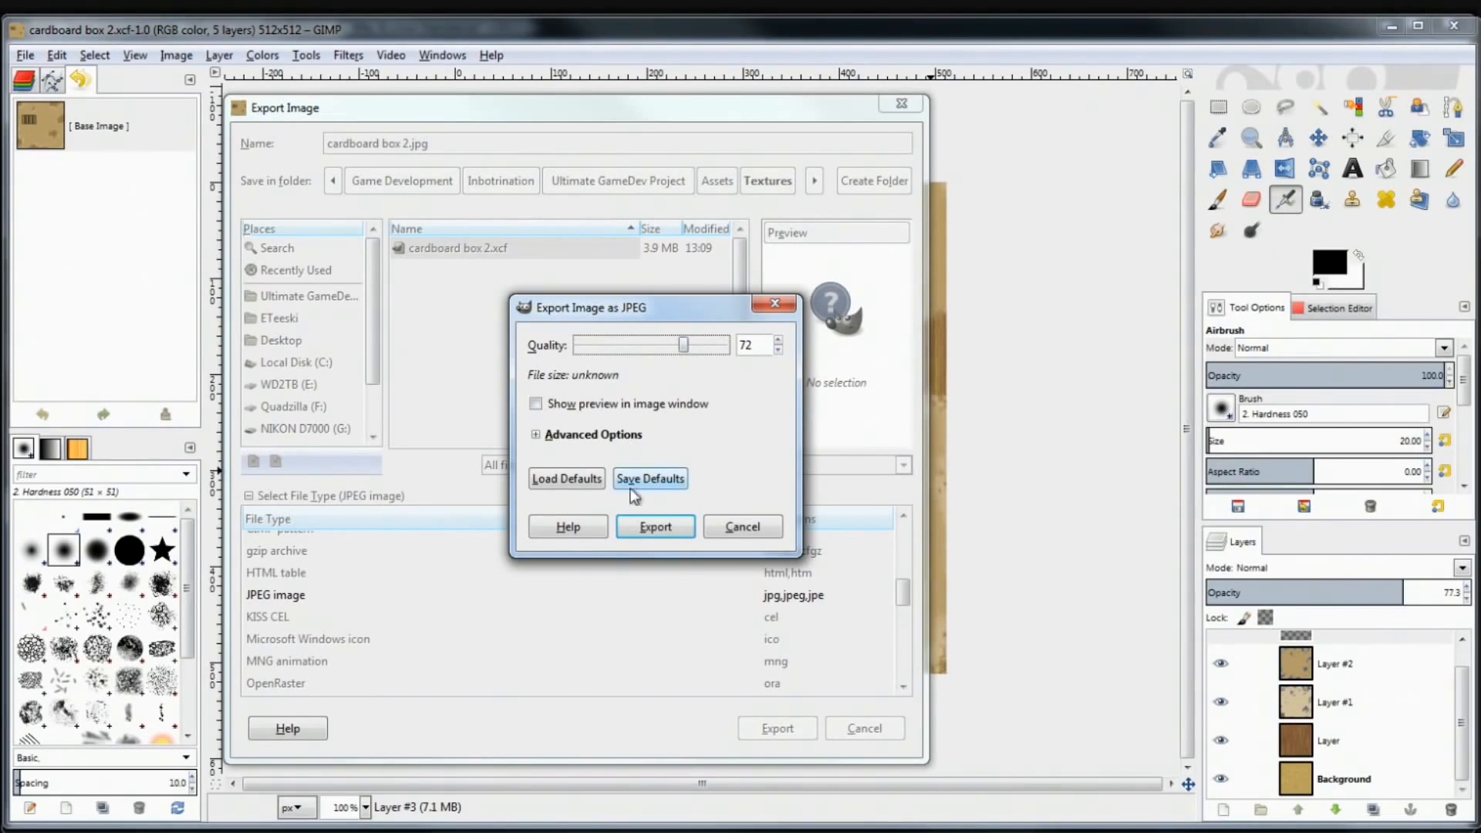
pyautogui.click(655, 527)
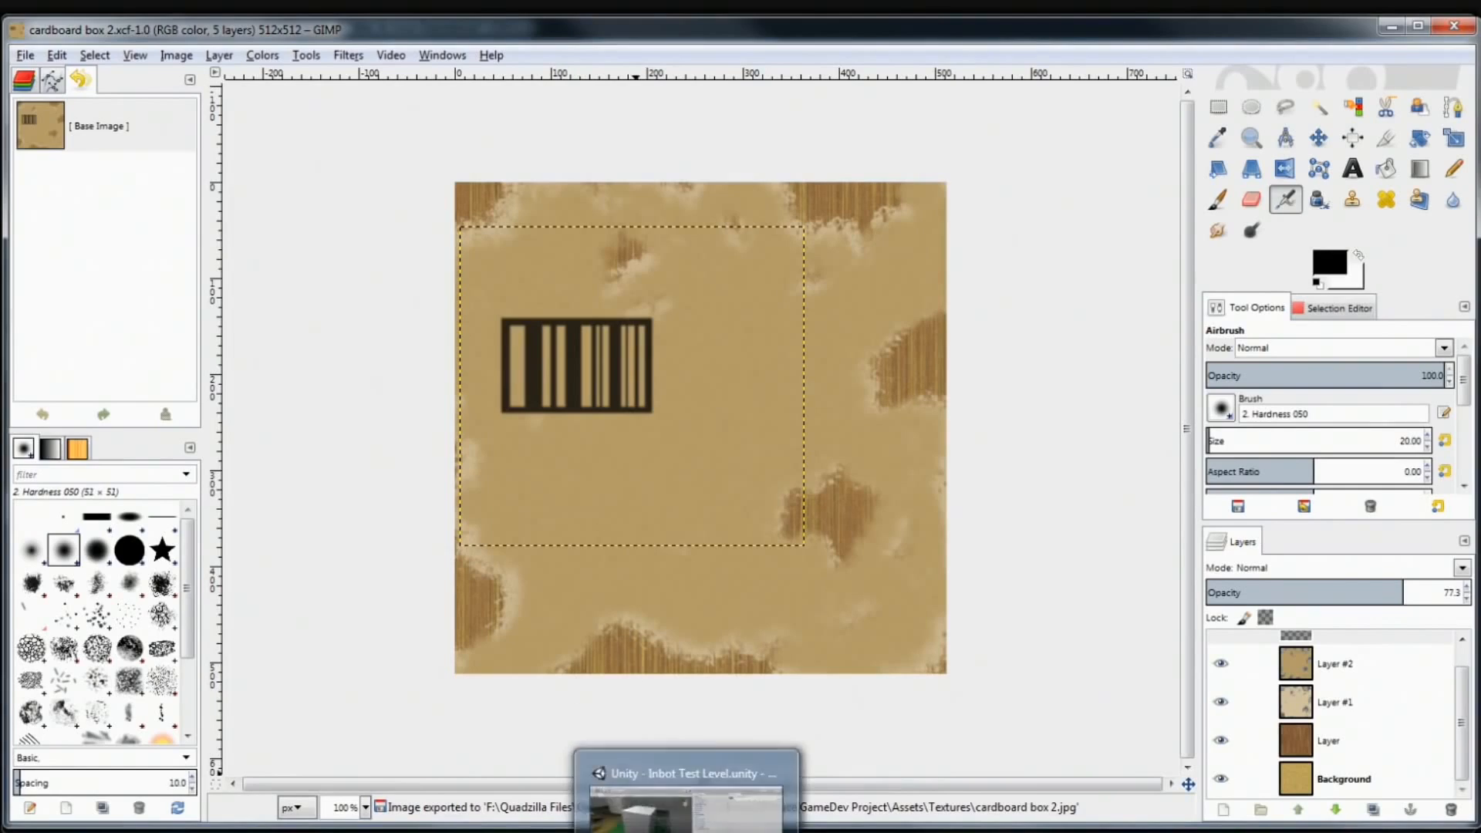
# Reveal the second cardboard box 2 texture from Unity in Windows Explorer
pyautogui.click(686, 831)
pyautogui.click(939, 490)
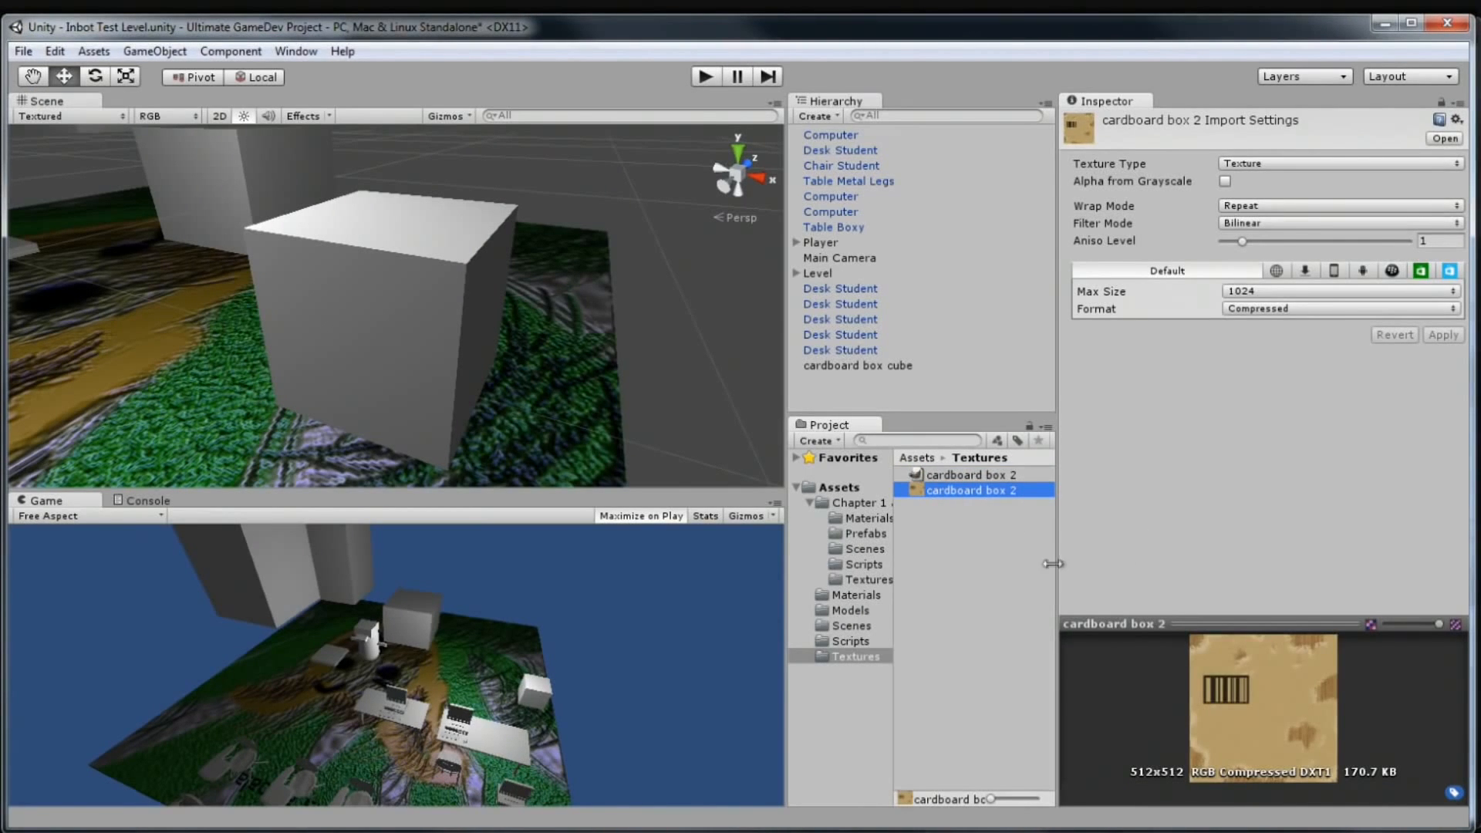
pyautogui.rightClick(970, 492)
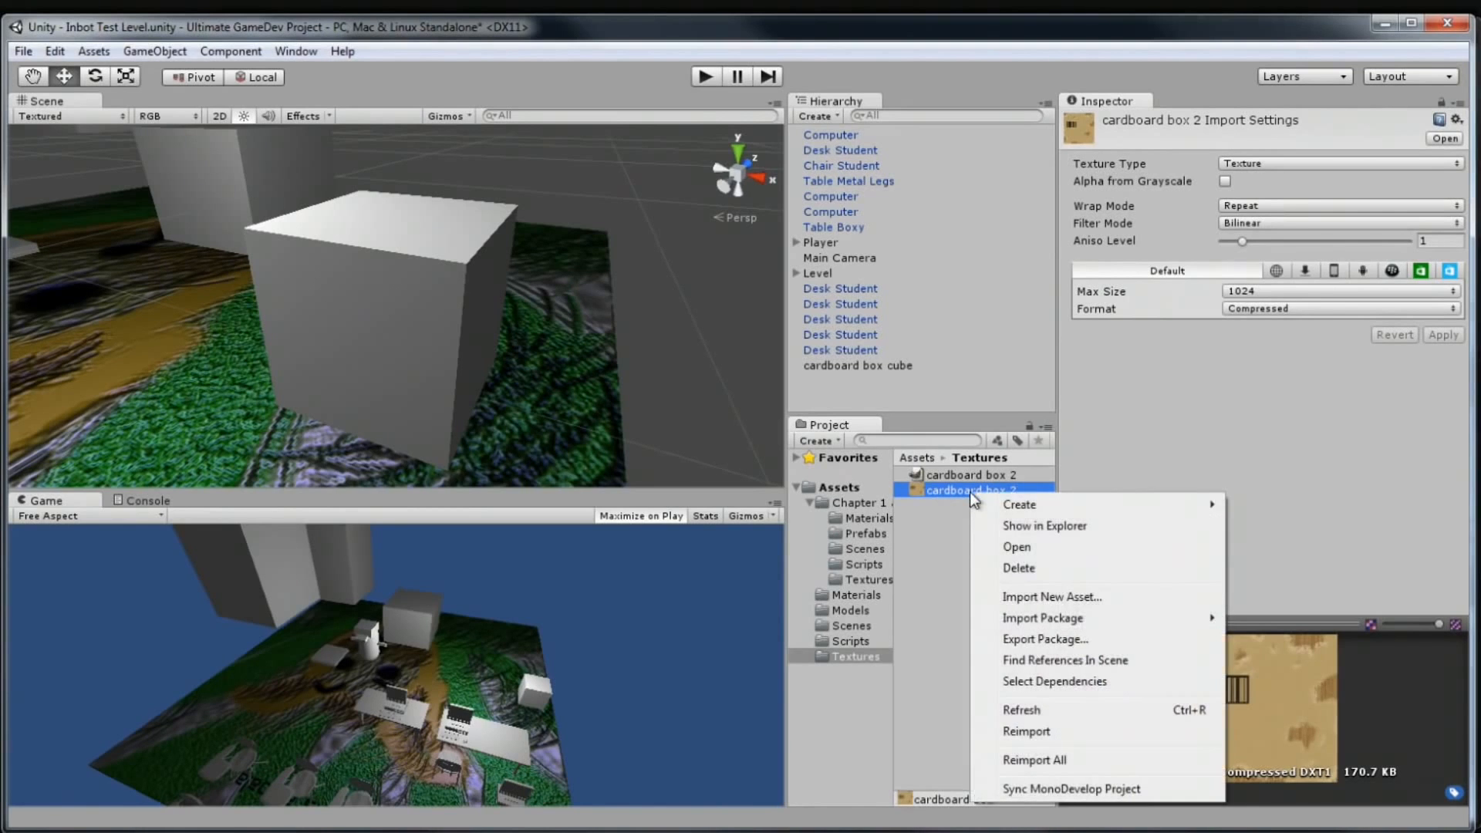
pyautogui.click(1018, 527)
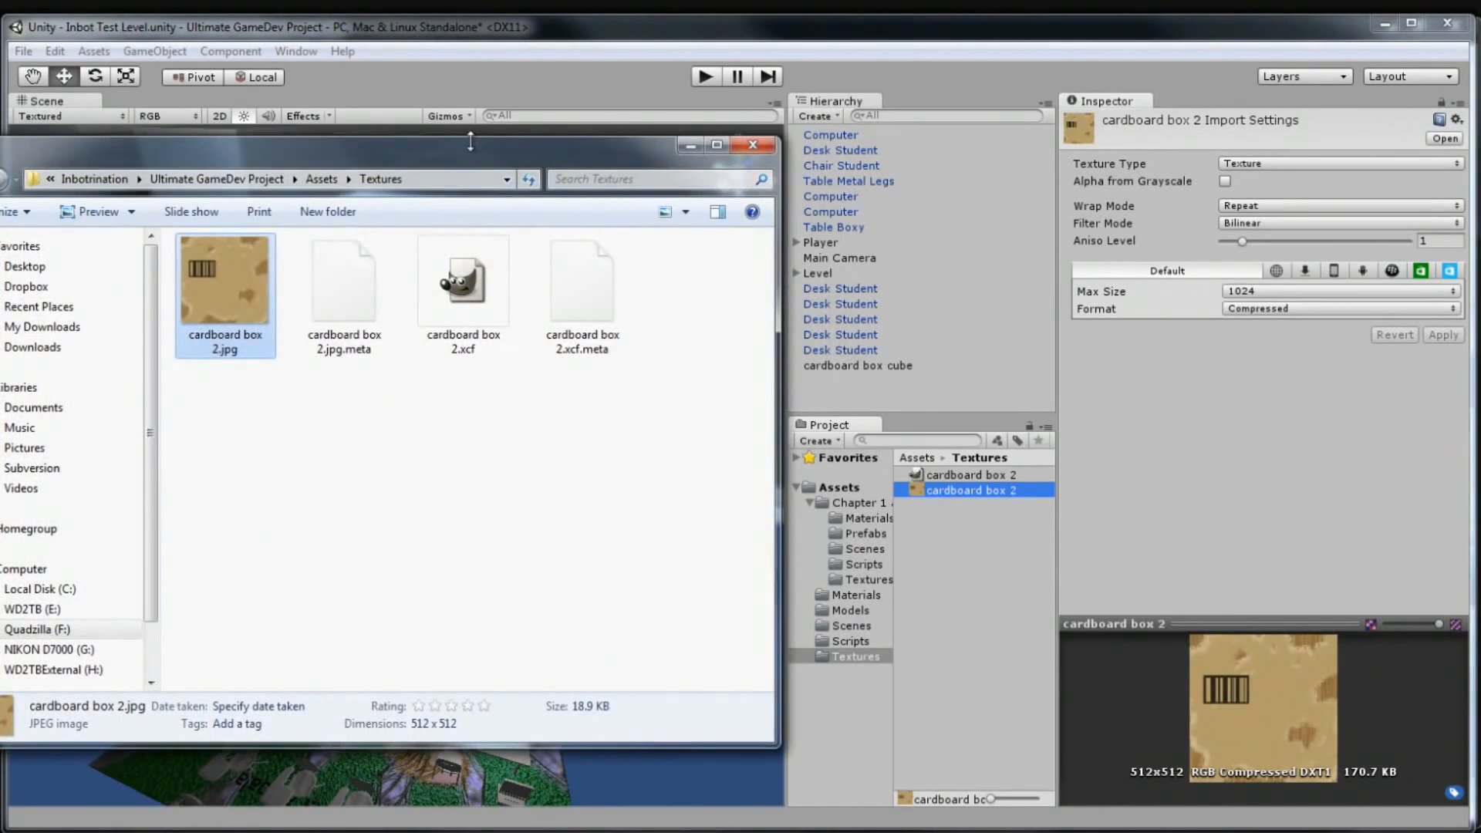
pyautogui.moveTo(471, 145); pyautogui.dragTo(940, 151)
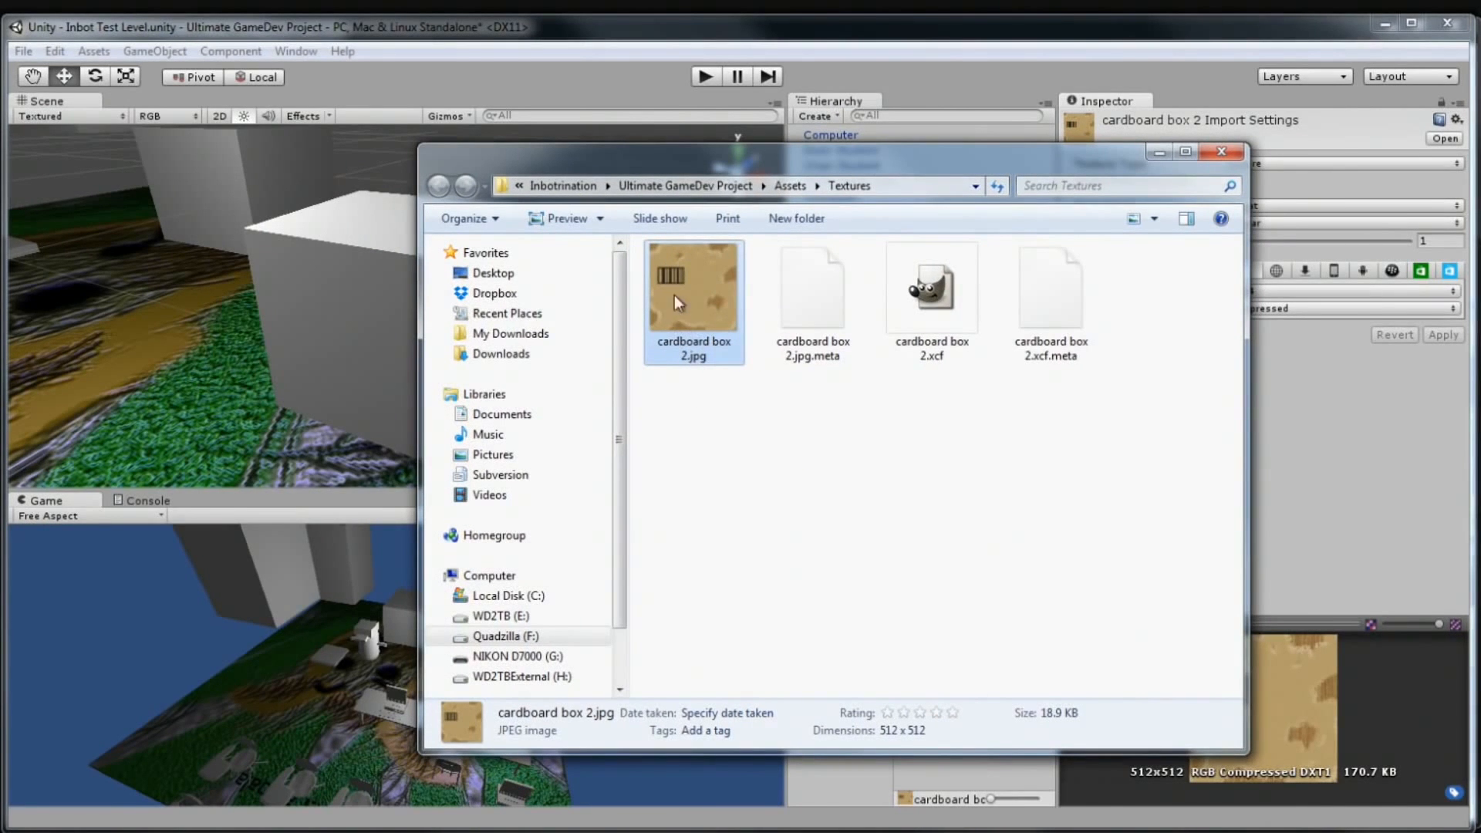
# Preview cardboard box 2.jpg in Photo Viewer, then close the viewer and Explorer
pyautogui.doubleClick(704, 295)
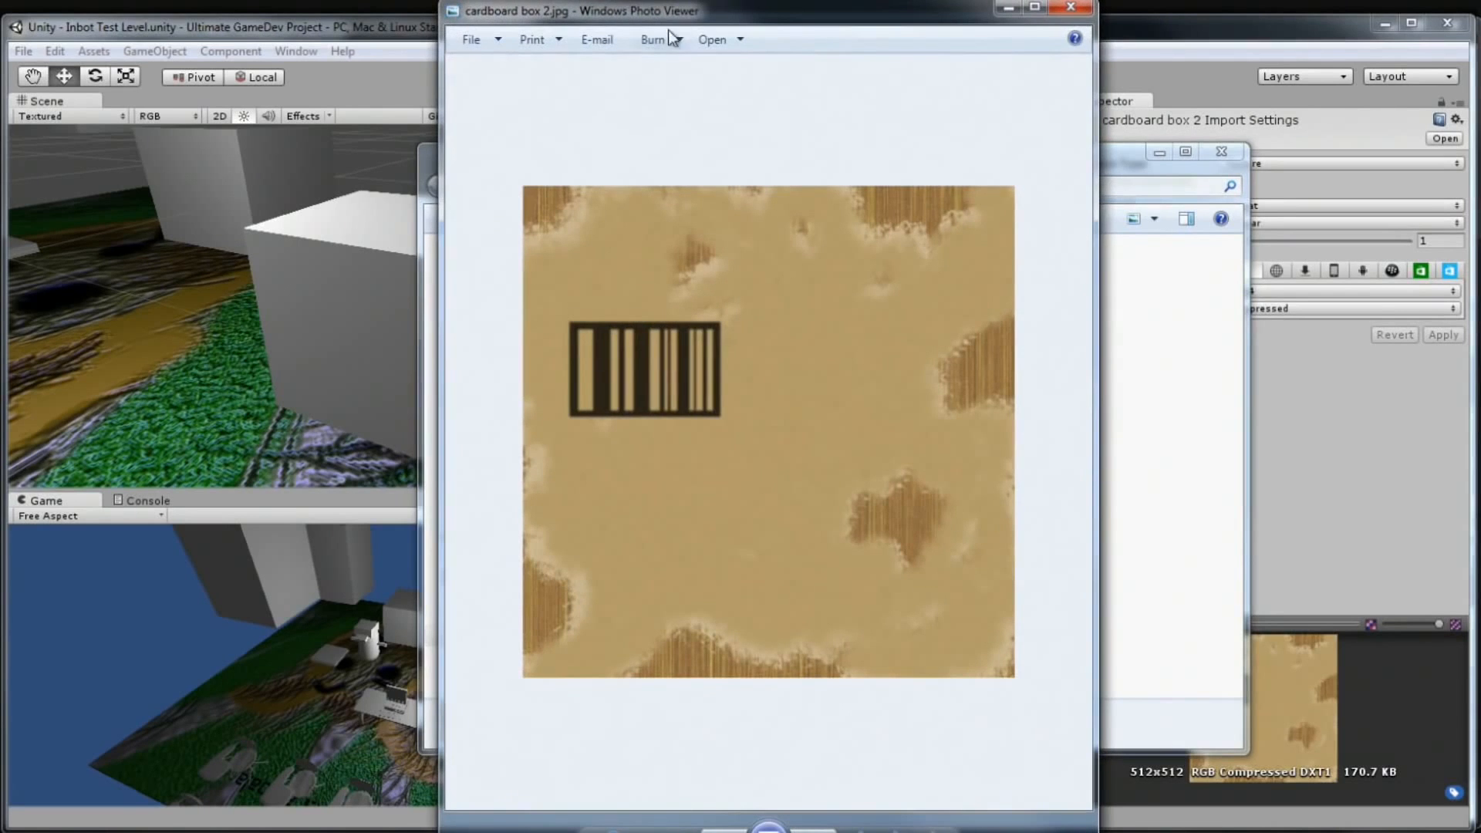
pyautogui.moveTo(702, 2); pyautogui.dragTo(731, 99)
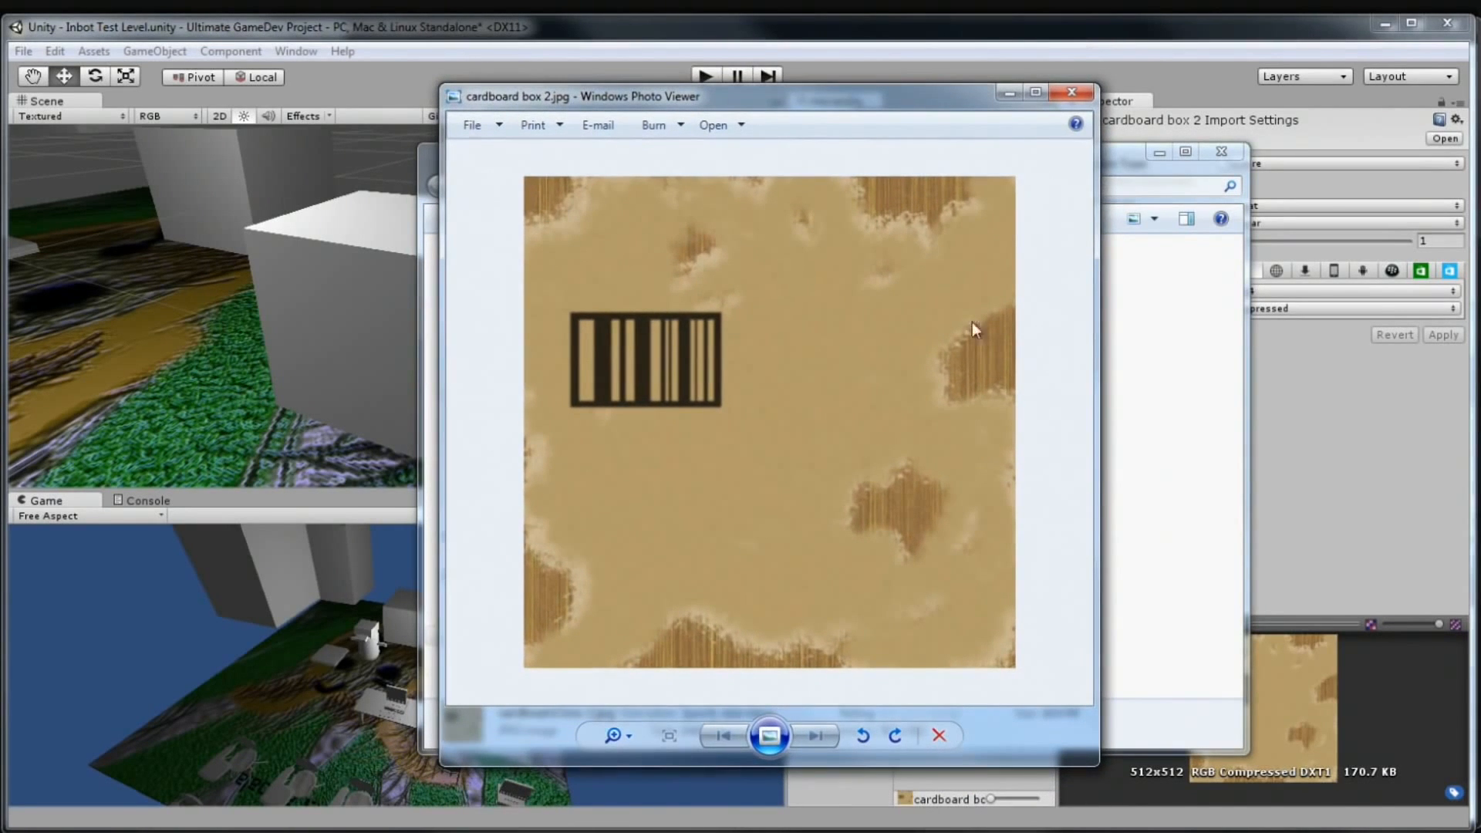
pyautogui.click(1065, 92)
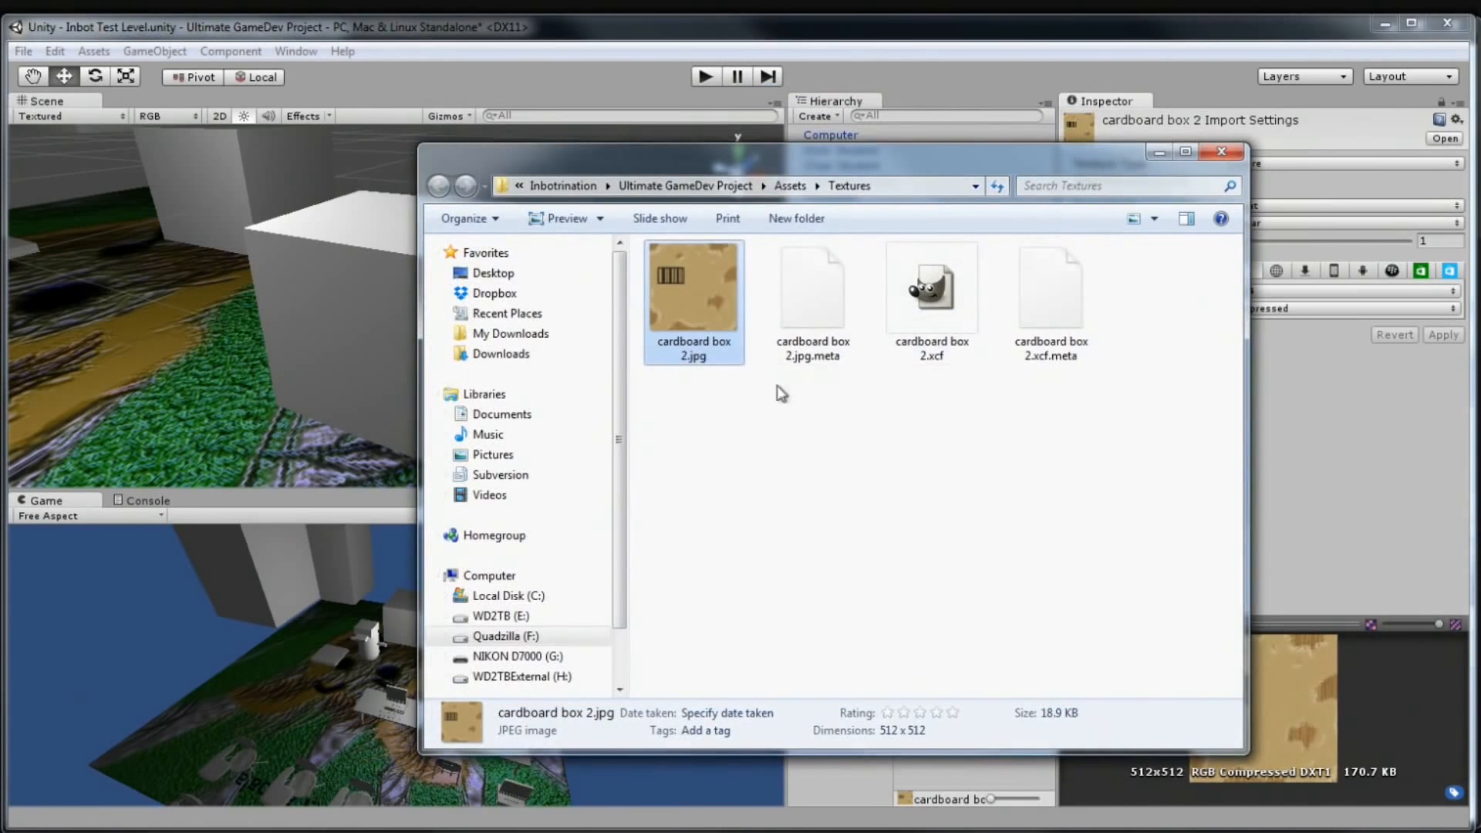
pyautogui.click(1228, 146)
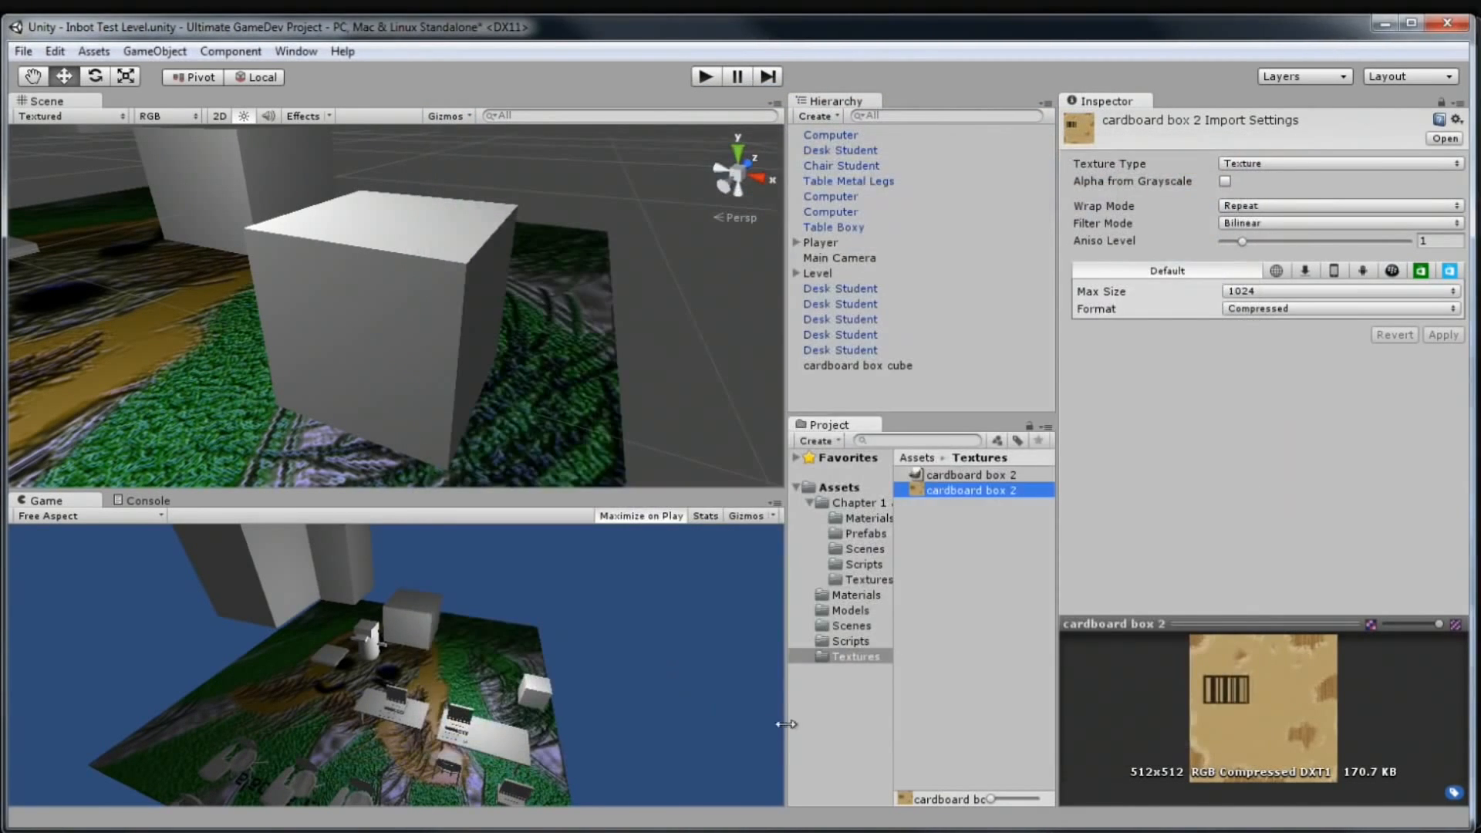
# Drag the cardboard box 2 texture onto the grey cube, then view the Materials folder
pyautogui.click(966, 601)
pyautogui.click(953, 492)
pyautogui.moveTo(940, 493); pyautogui.dragTo(316, 276)
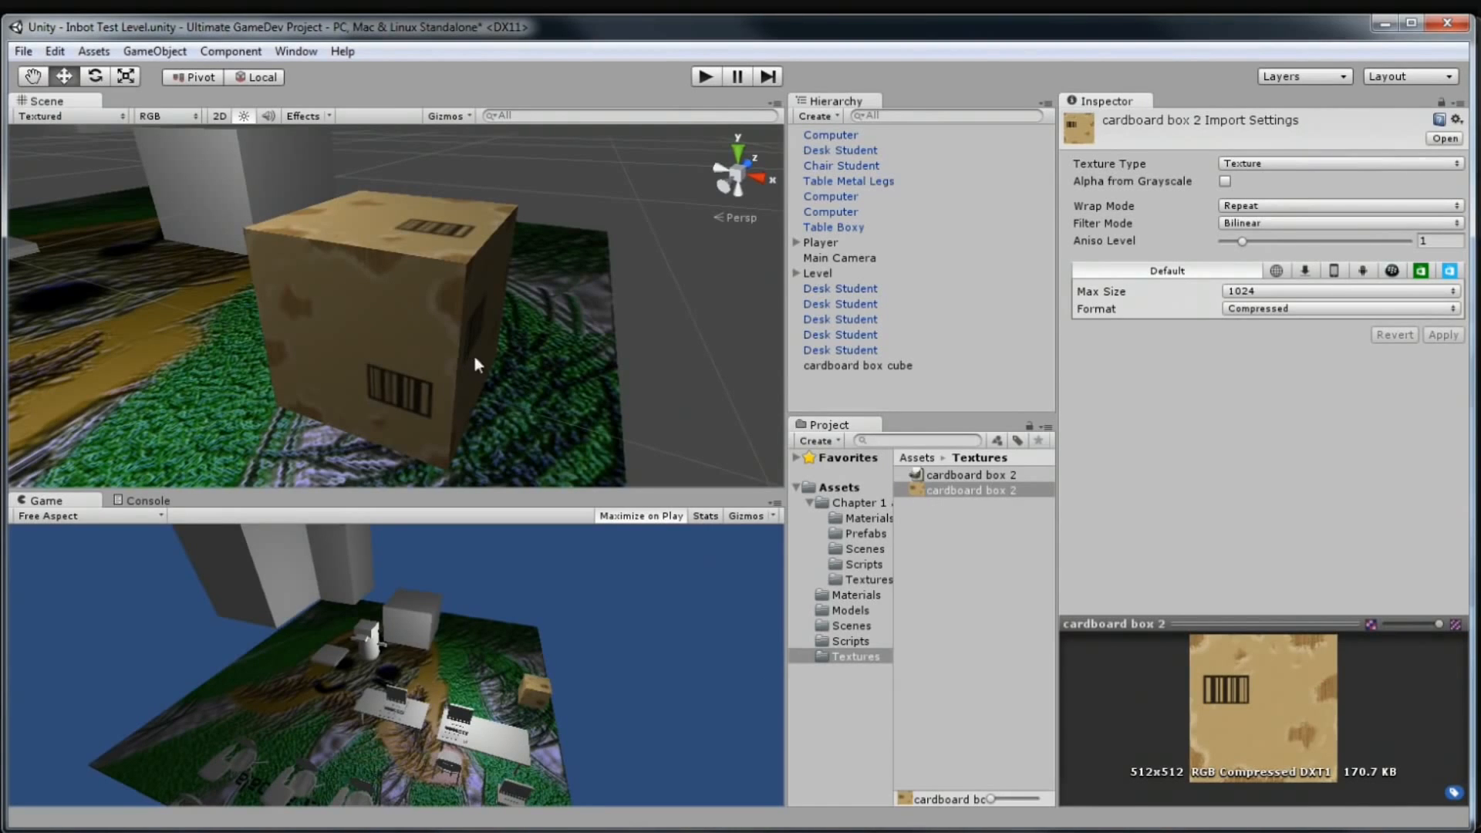
pyautogui.click(873, 599)
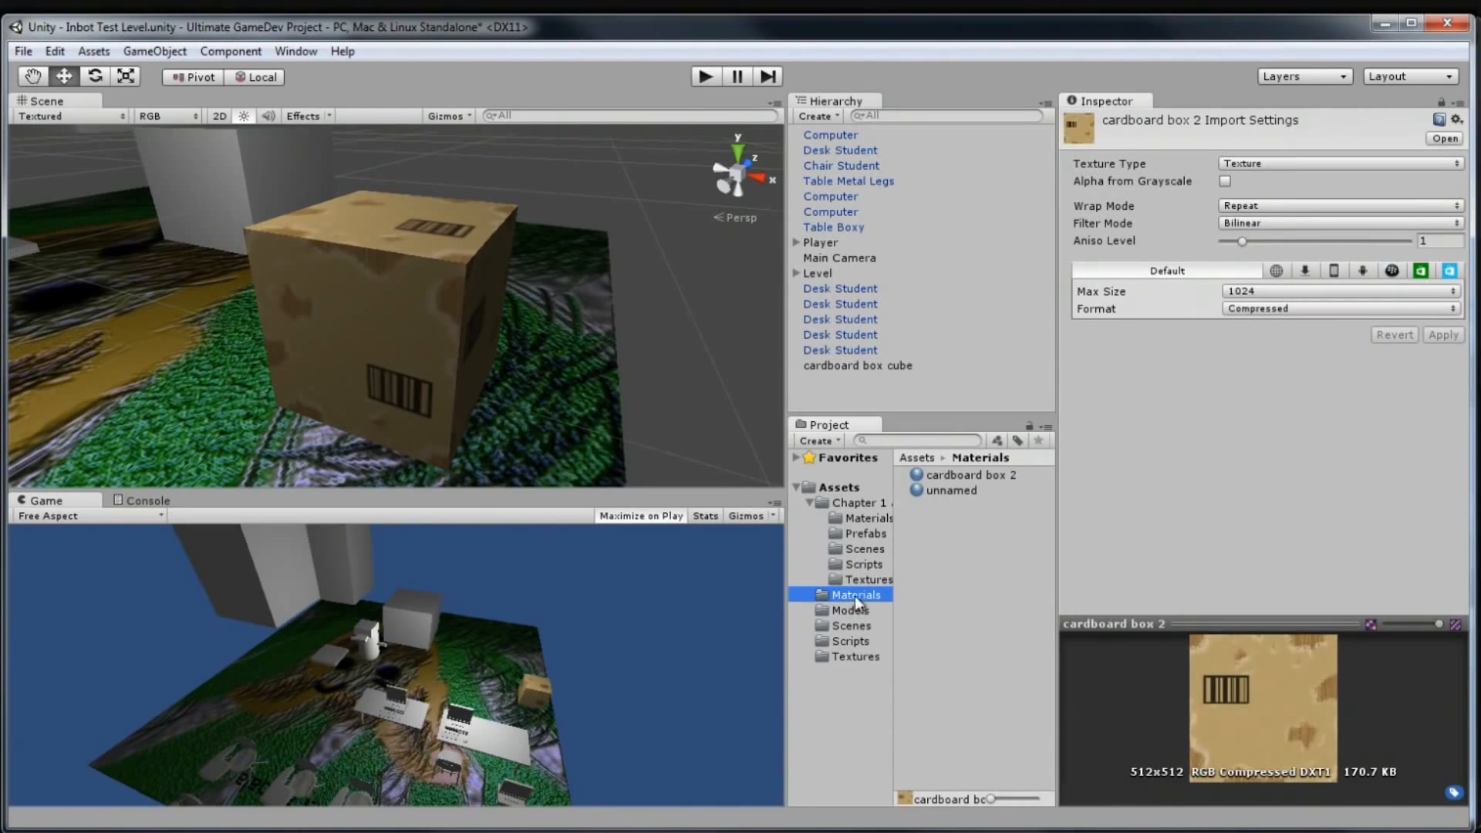
pyautogui.click(933, 474)
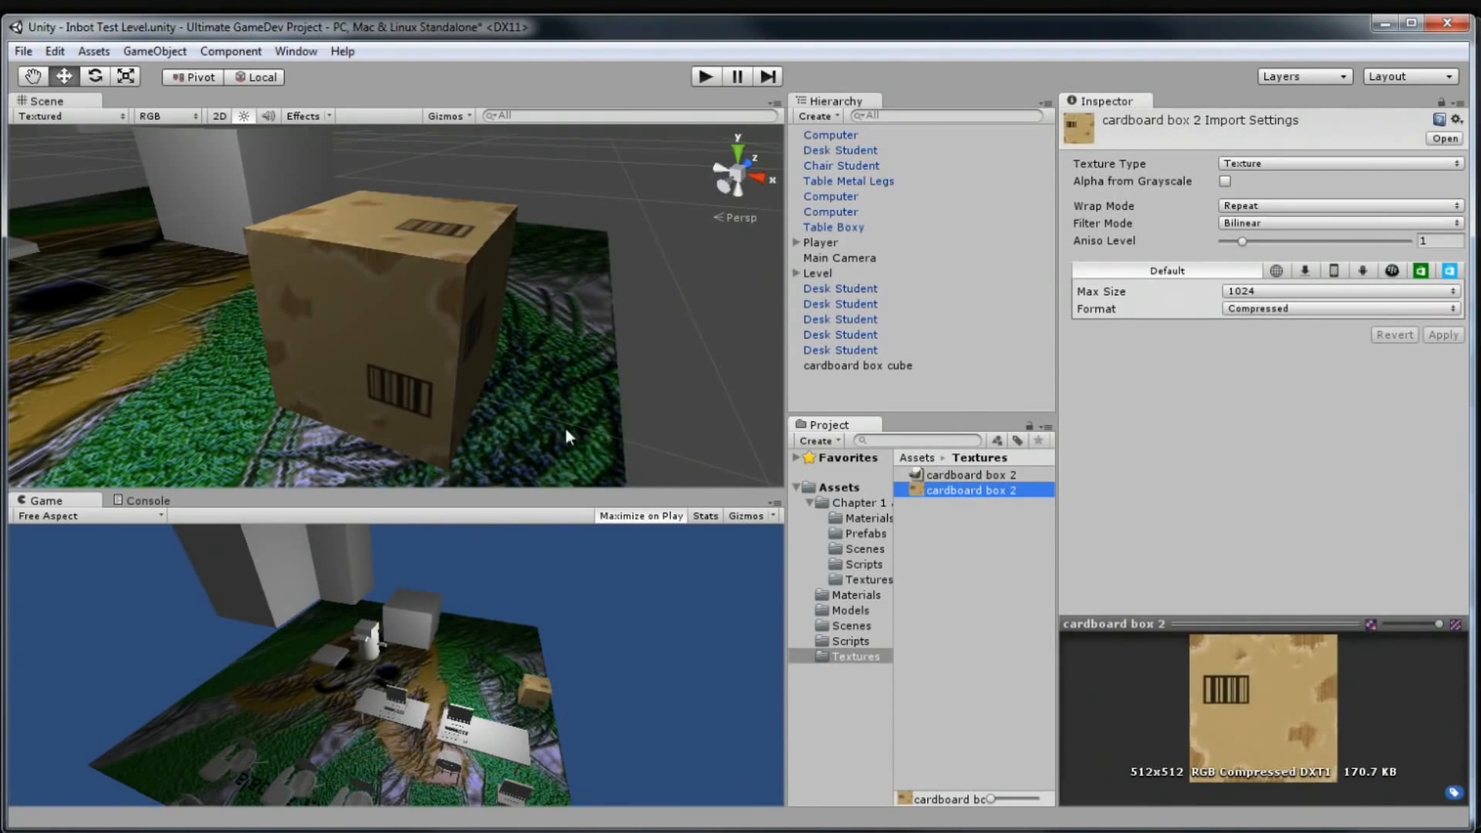
pyautogui.click(855, 594)
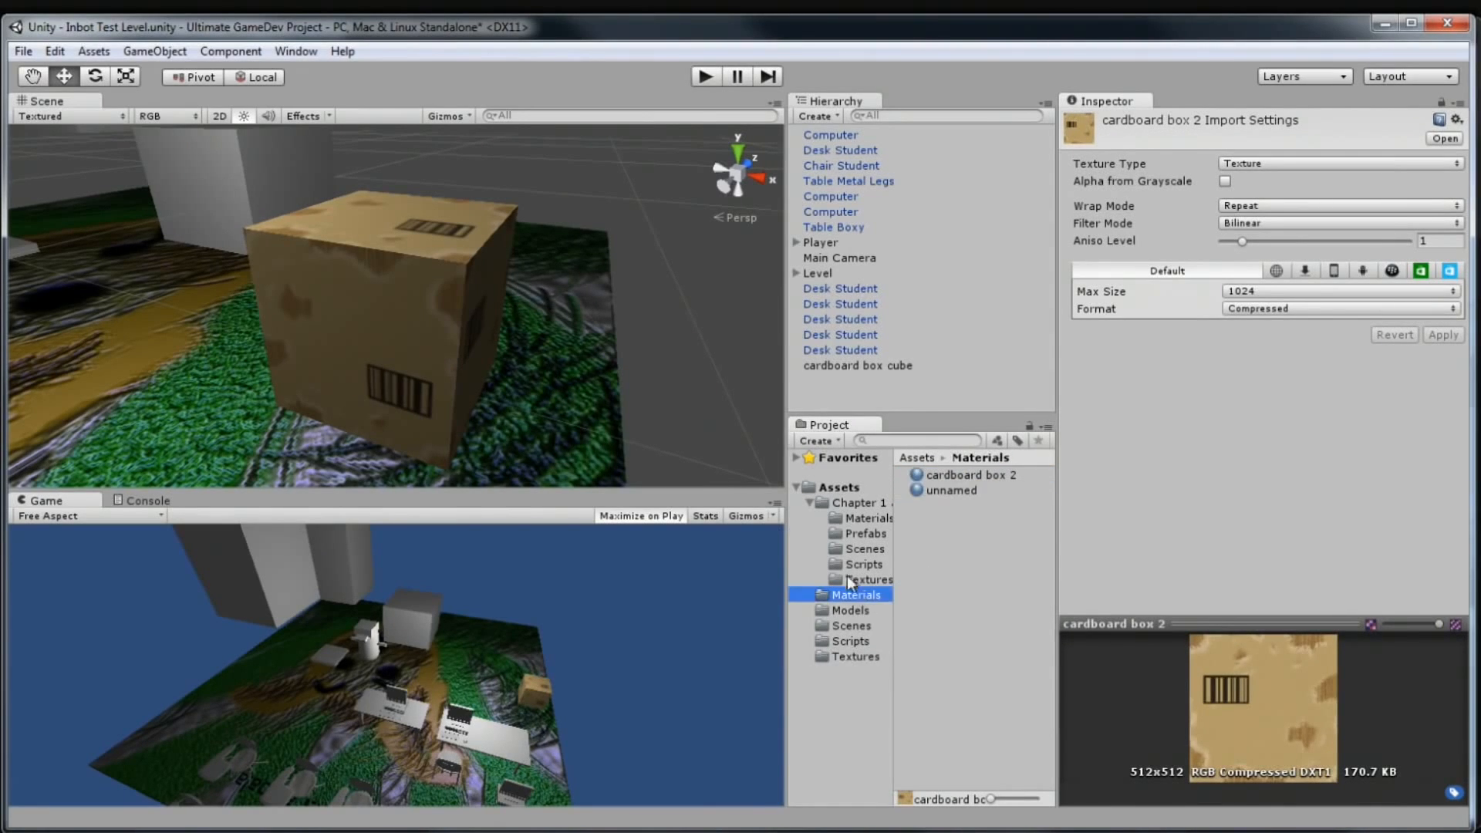
# Delete the cardboard box 2 material, confirm the prompt, and check the now-magenta cube
pyautogui.click(466, 310)
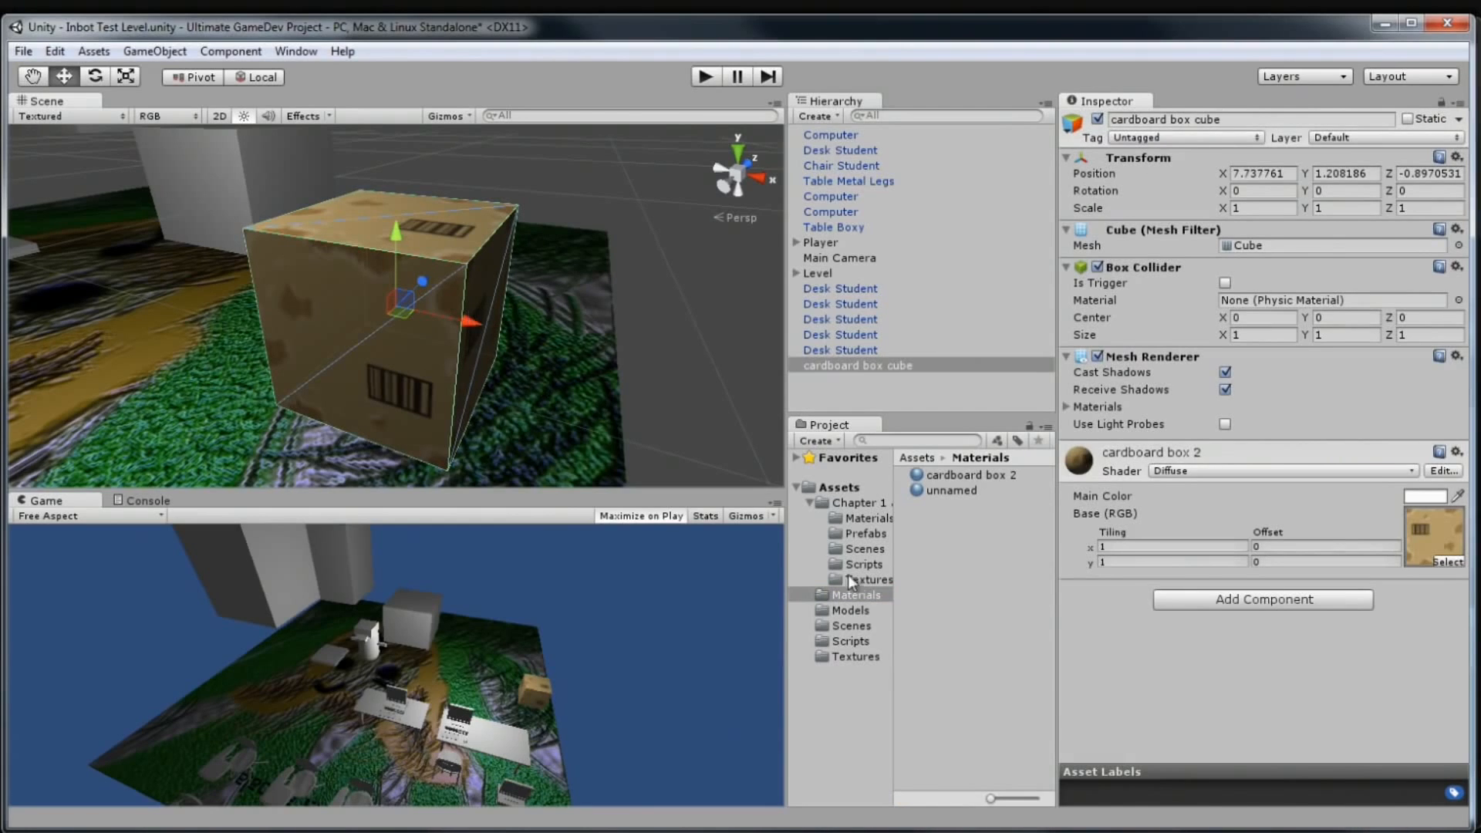
pyautogui.click(965, 475)
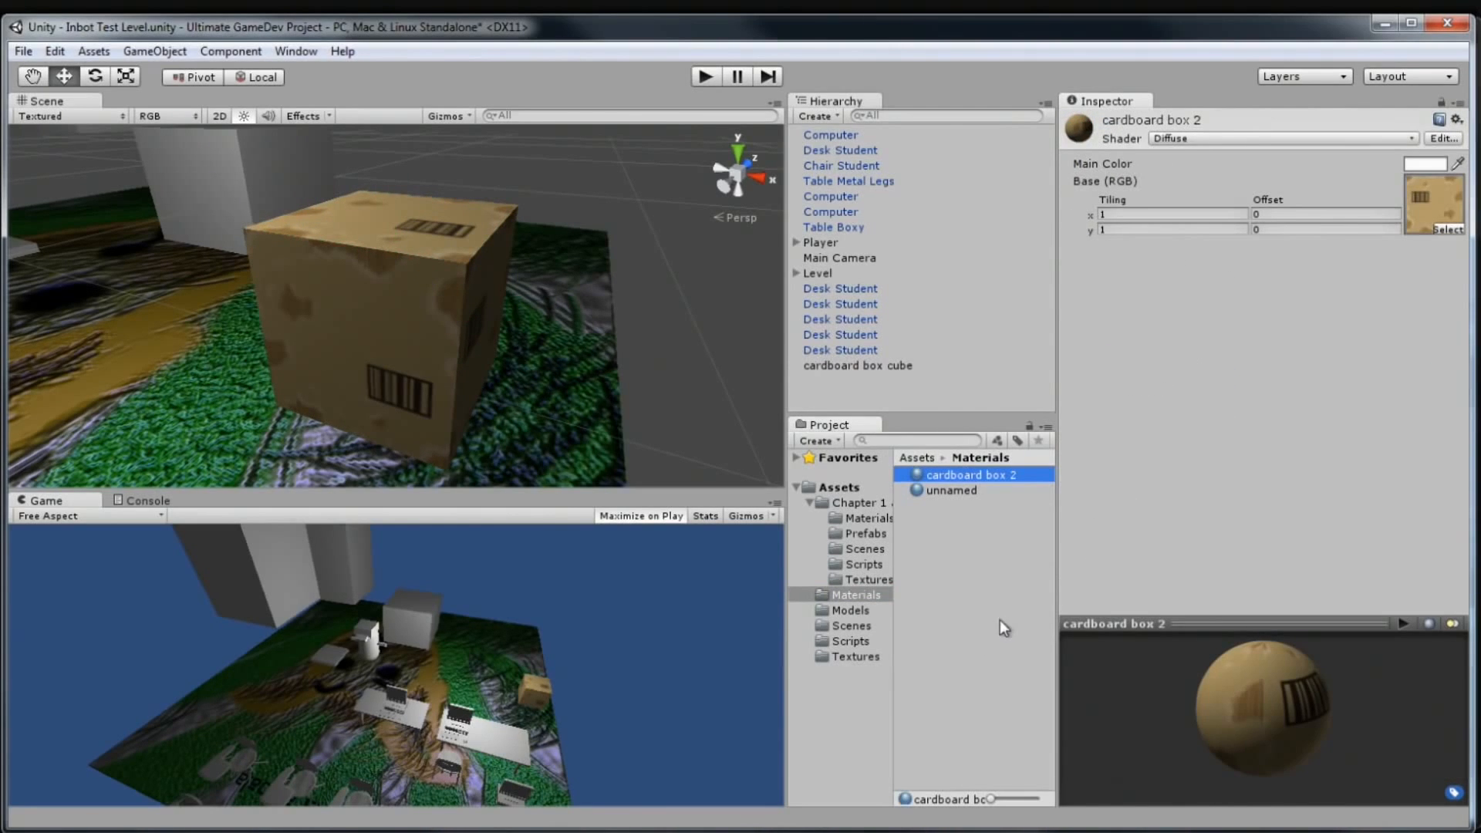
pyautogui.press('Delete')
pyautogui.click(759, 470)
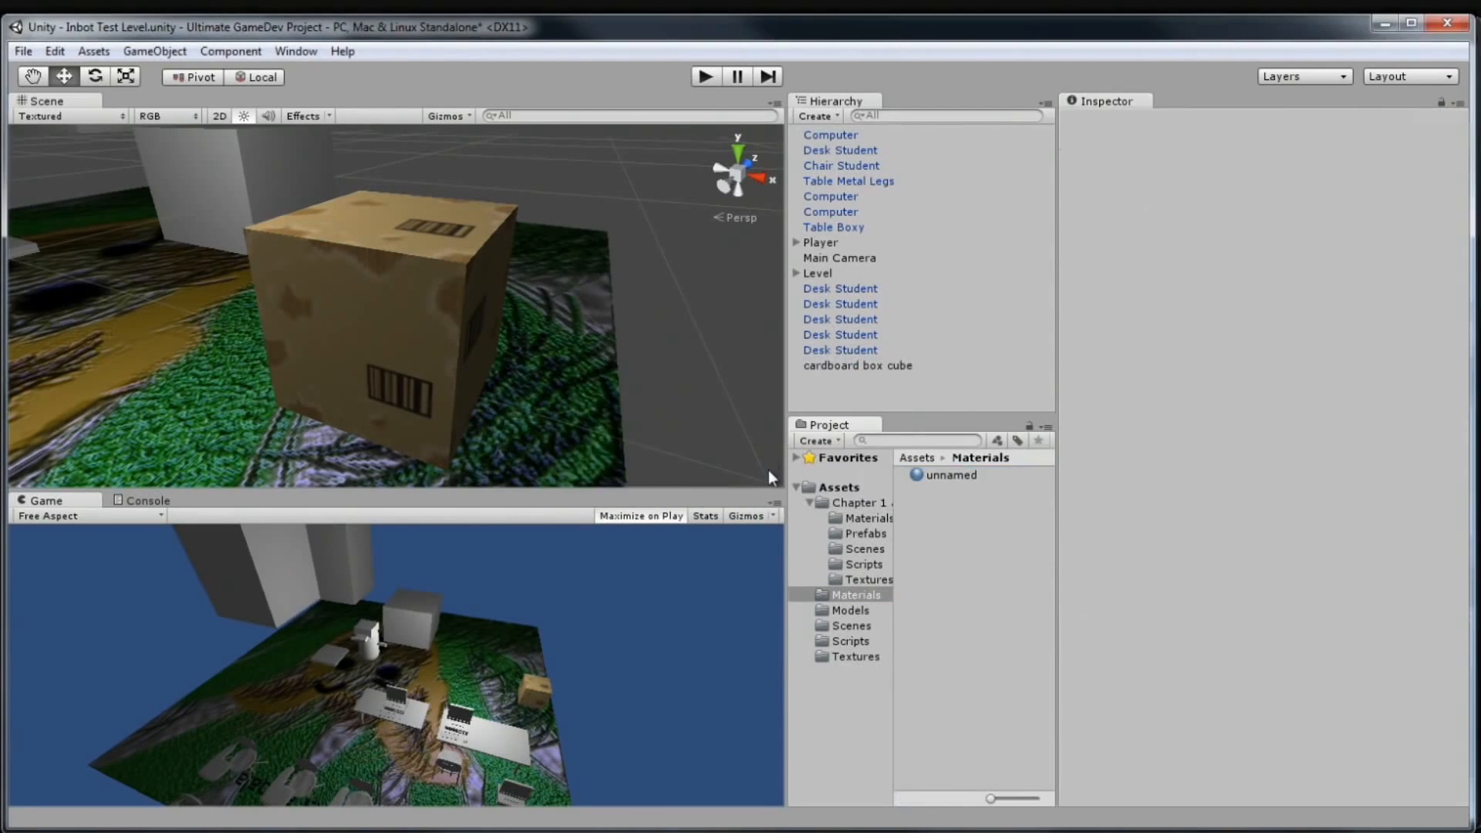
pyautogui.click(389, 296)
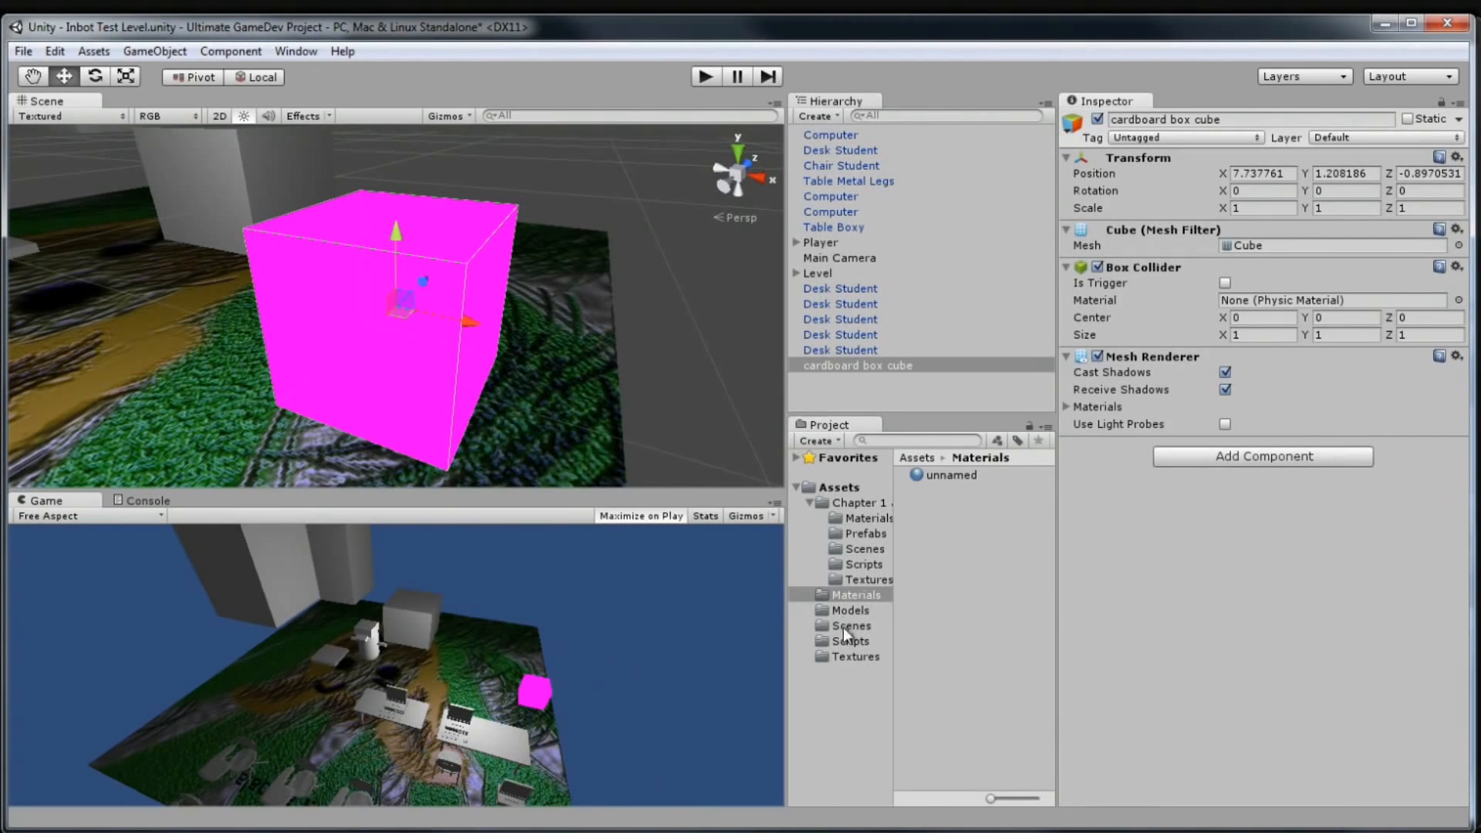
# Use Create > Material in the Project pane and name the new material Cardboard
pyautogui.rightClick(928, 530)
pyautogui.moveTo(947, 544)
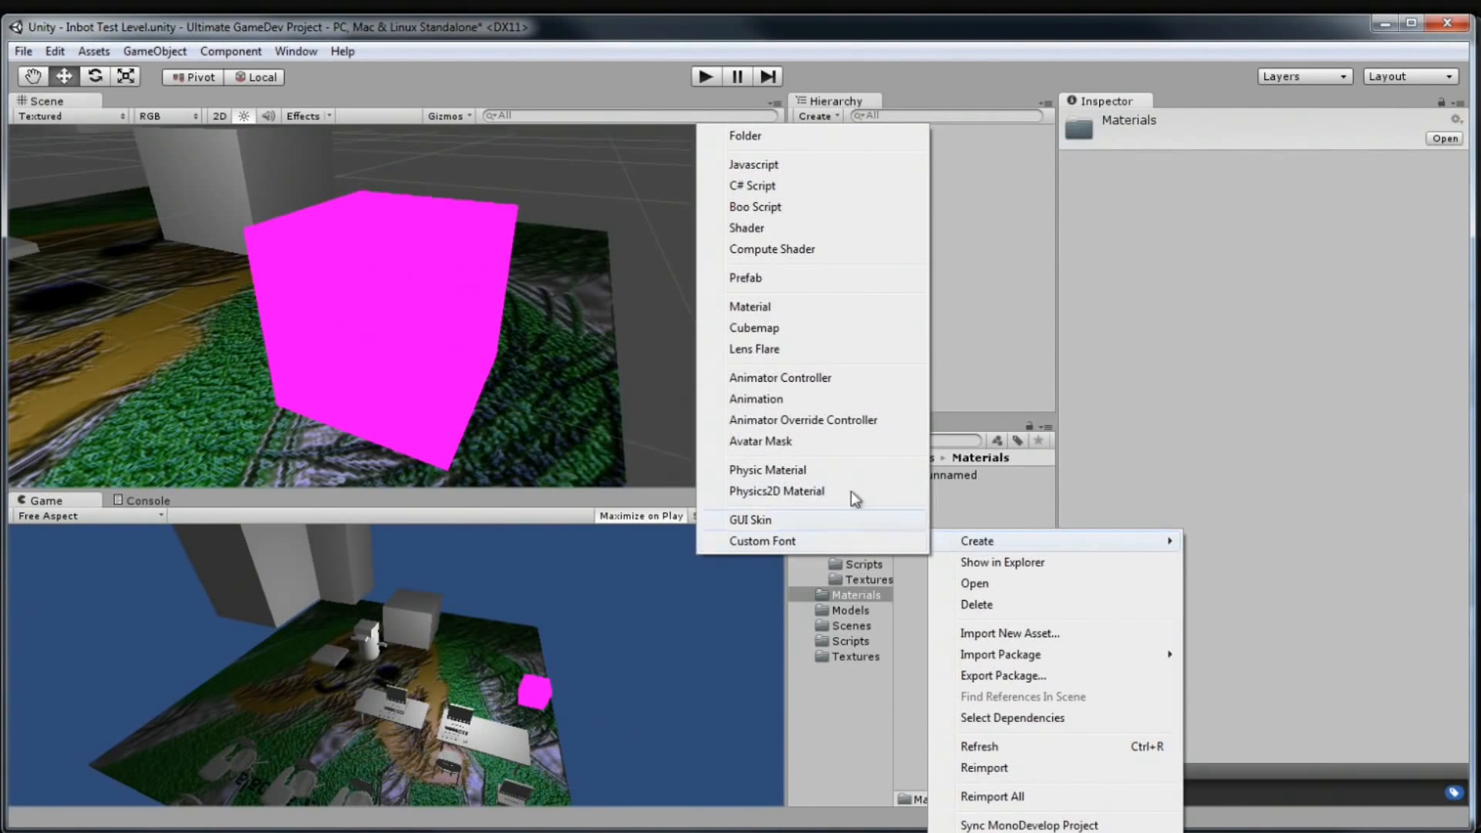
pyautogui.click(818, 312)
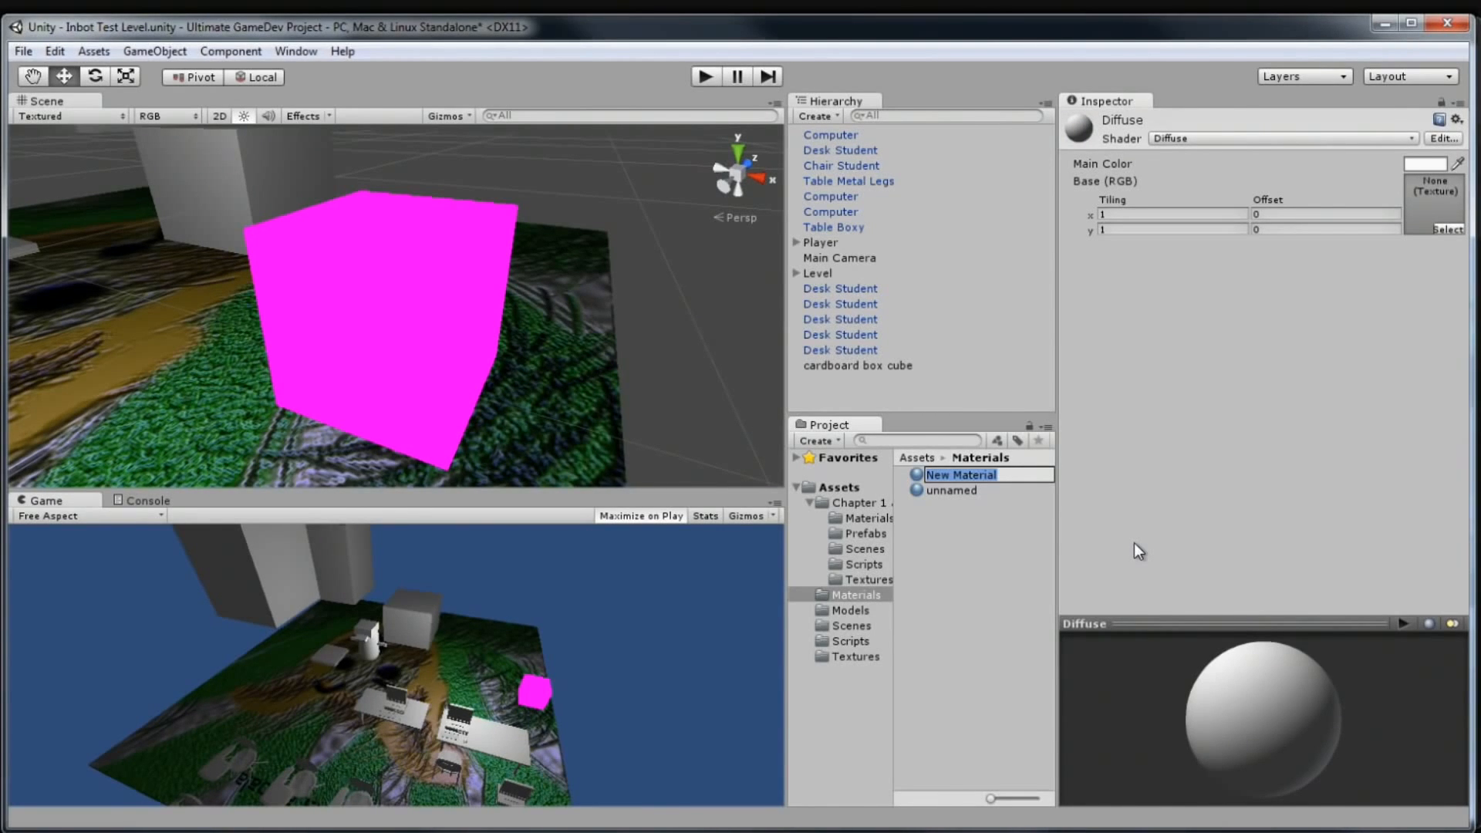
pyautogui.write('Cardboard')
pyautogui.press('Return')
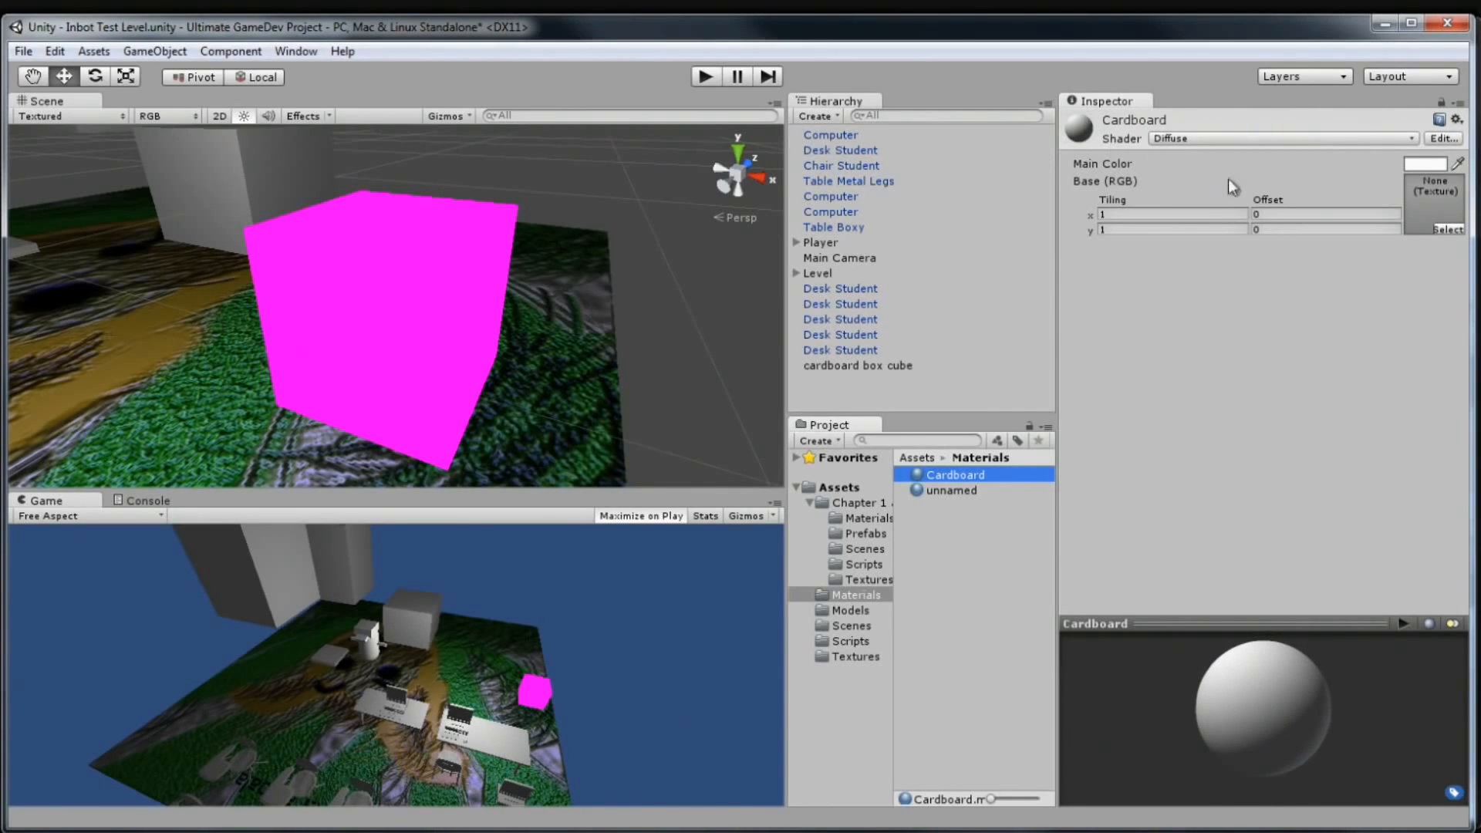
# Drop the cardboard box 2 texture into the Cardboard material's Base (RGB) slot
pyautogui.click(855, 657)
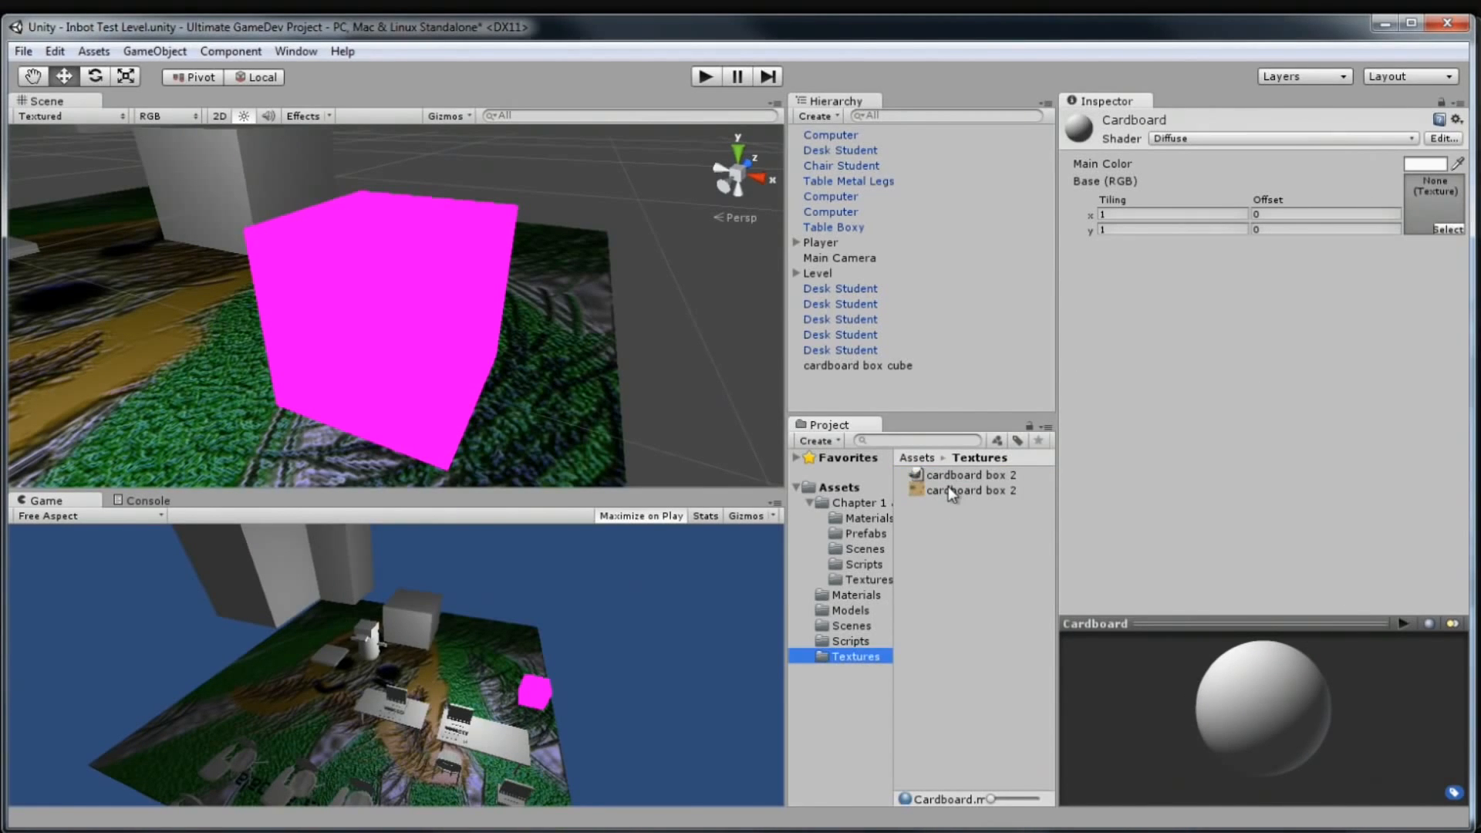
pyautogui.moveTo(948, 486); pyautogui.dragTo(1434, 204)
pyautogui.moveTo(1286, 660)
pyautogui.mouseDown()
pyautogui.moveTo(1220, 701)
pyautogui.moveTo(1310, 653)
pyautogui.mouseUp()
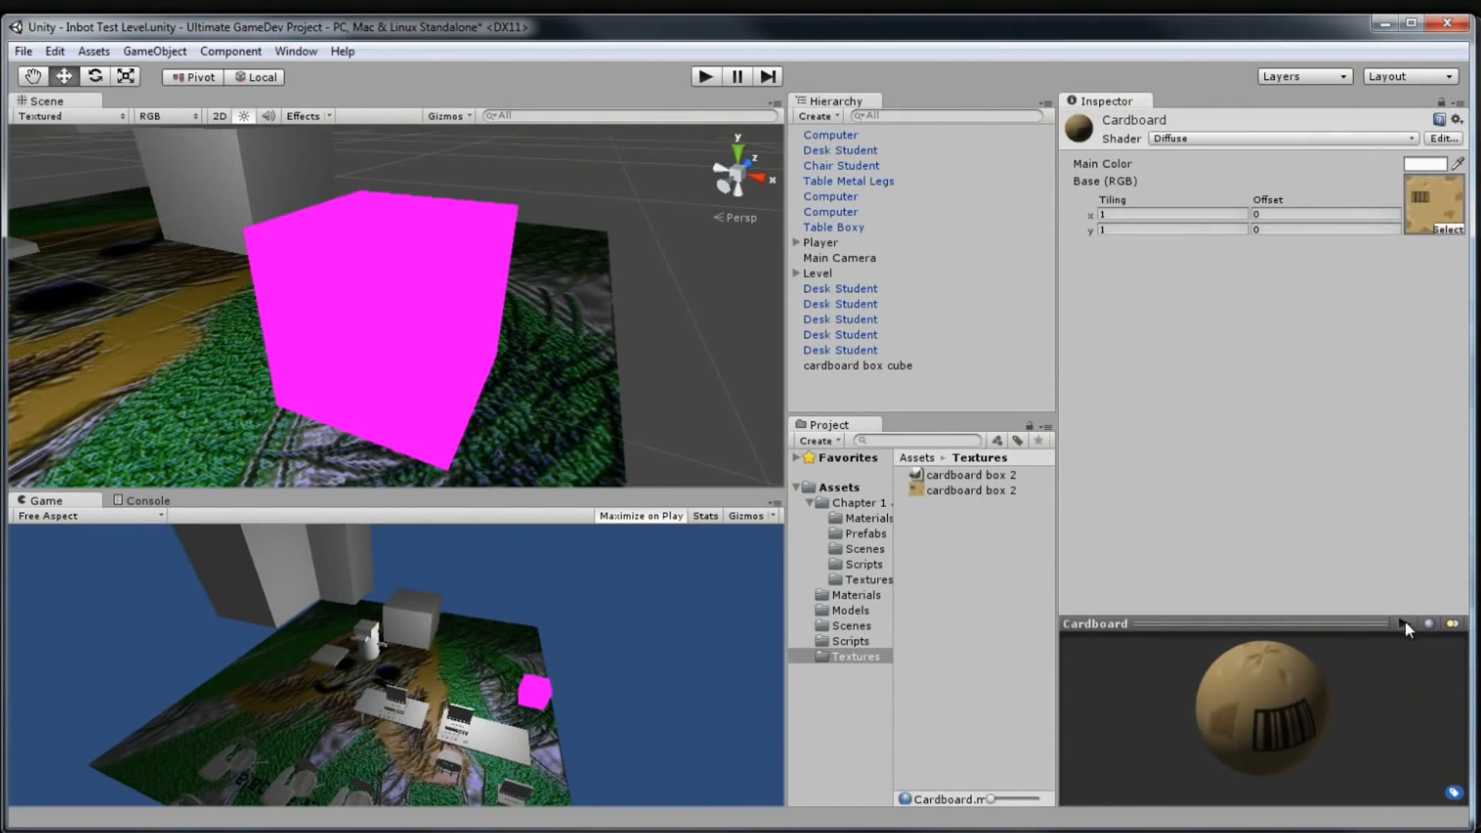
# Cycle the material preview through cube, cylinder, torus and back to sphere
pyautogui.click(1431, 623)
pyautogui.click(1432, 623)
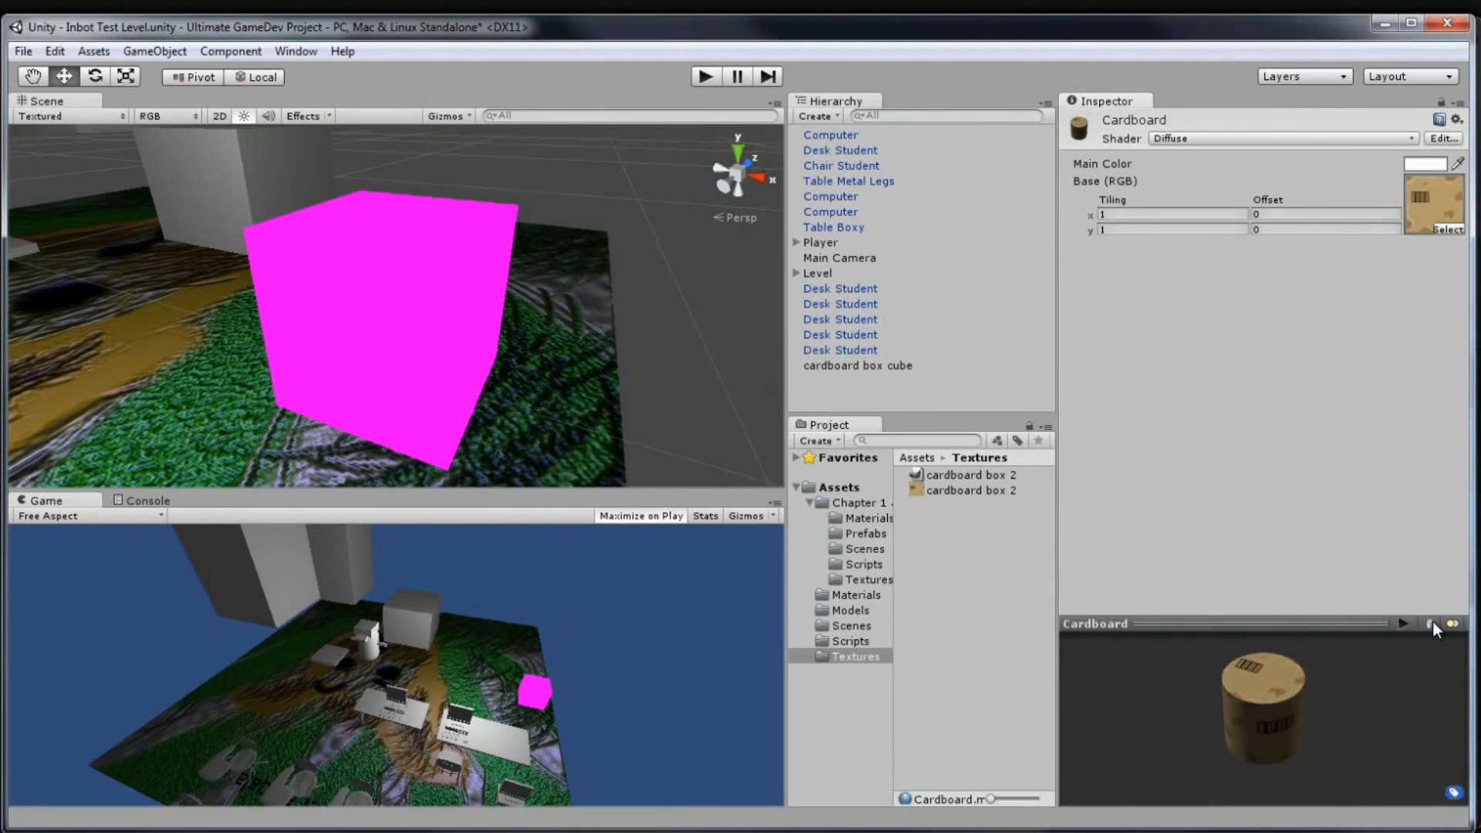
pyautogui.click(1433, 622)
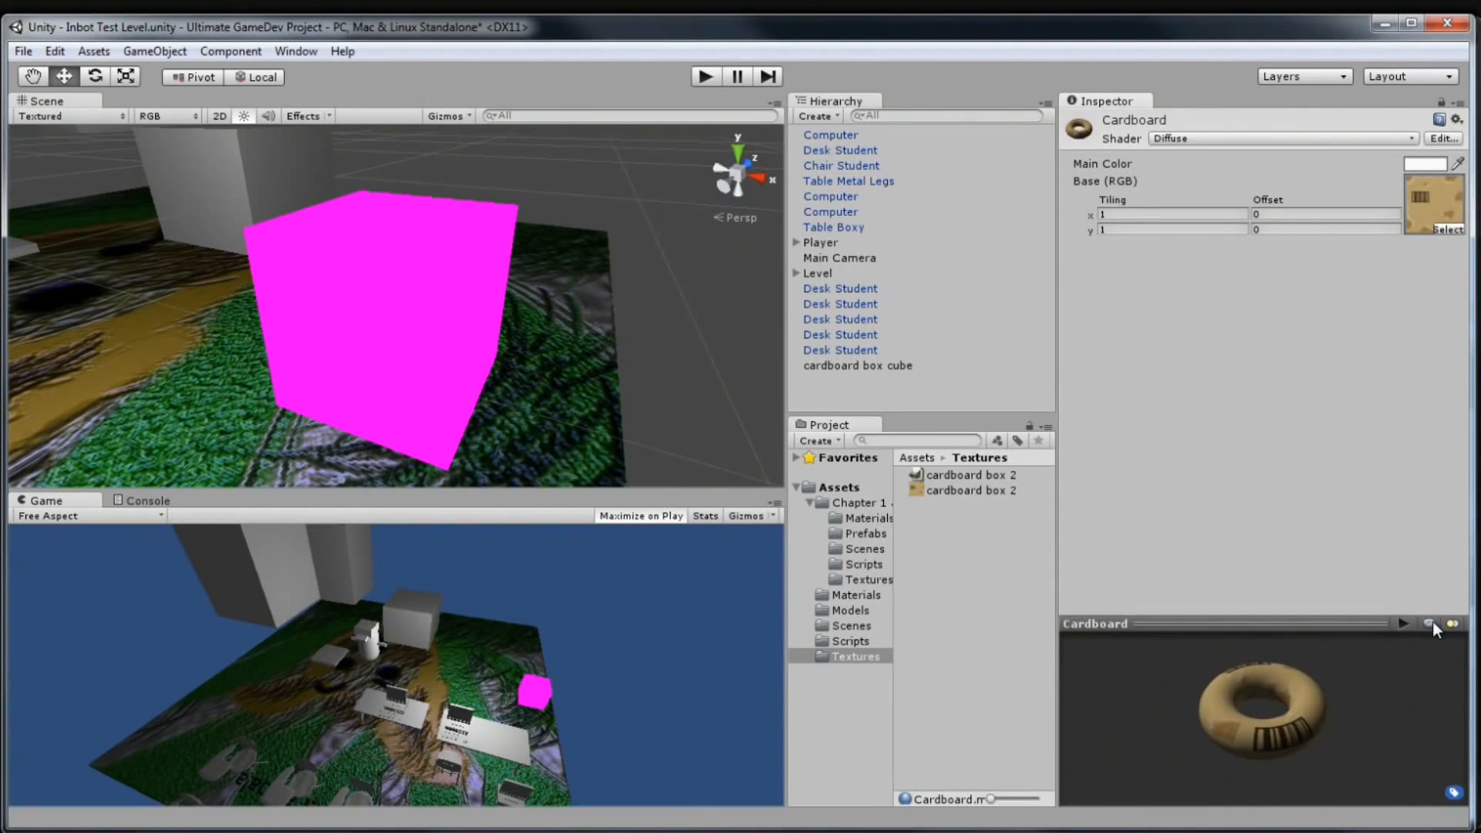
pyautogui.click(1433, 622)
pyautogui.moveTo(1223, 742); pyautogui.dragTo(1179, 725)
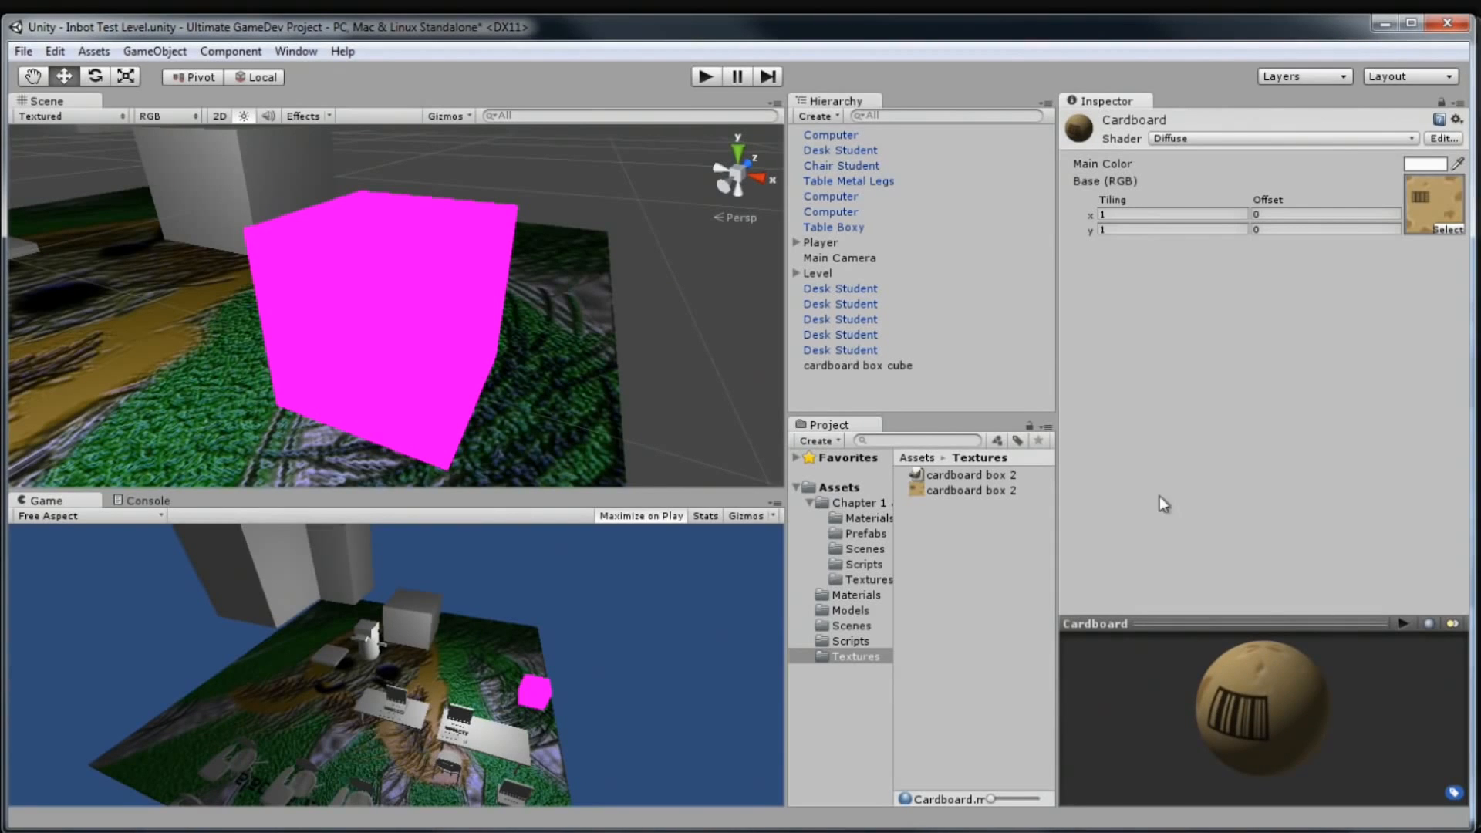
pyautogui.click(824, 599)
# Assign the Cardboard material to the cardboard box cube via its properties
pyautogui.moveTo(954, 474); pyautogui.dragTo(429, 365)
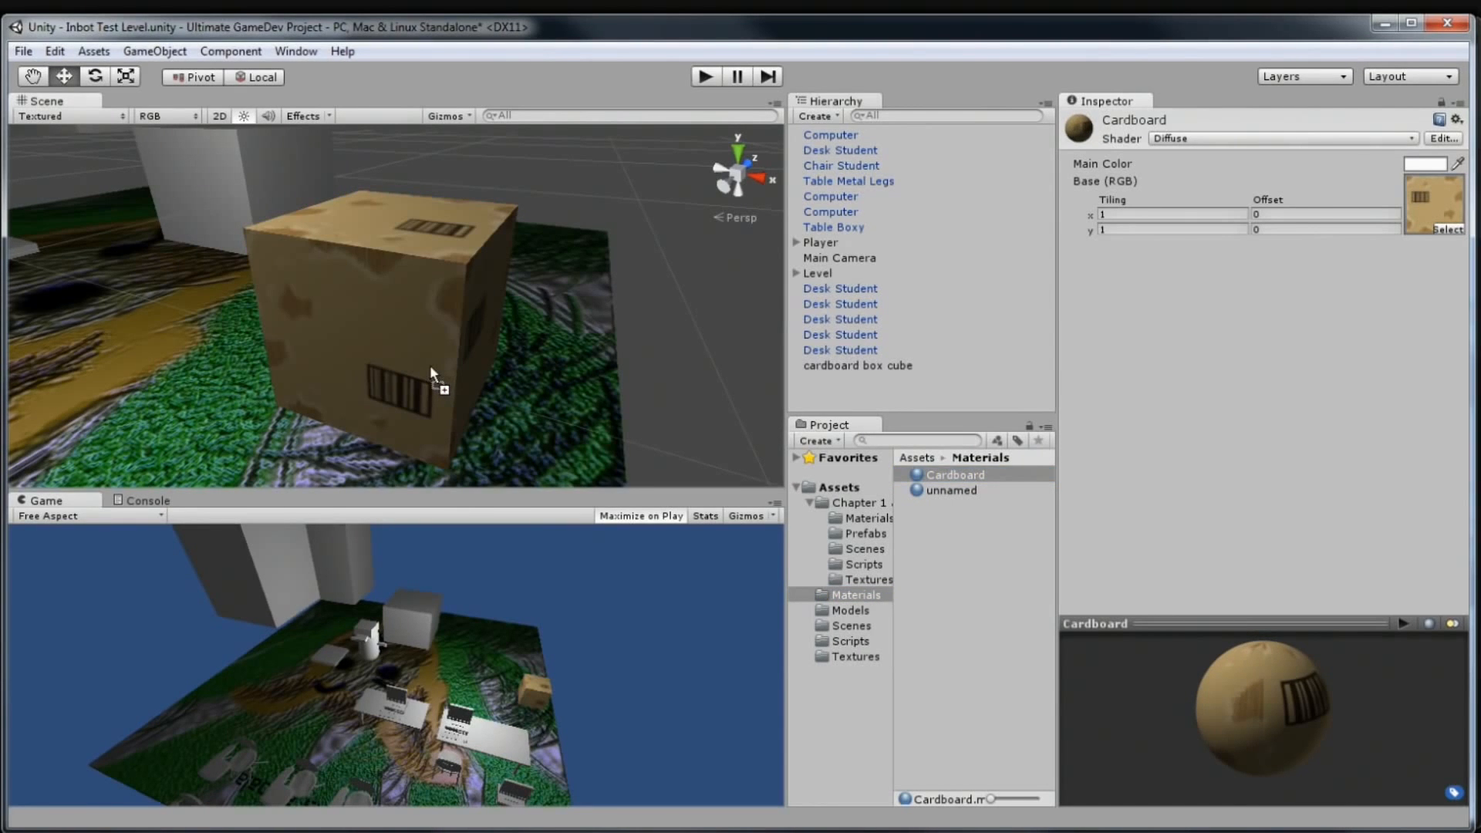
pyautogui.click(420, 338)
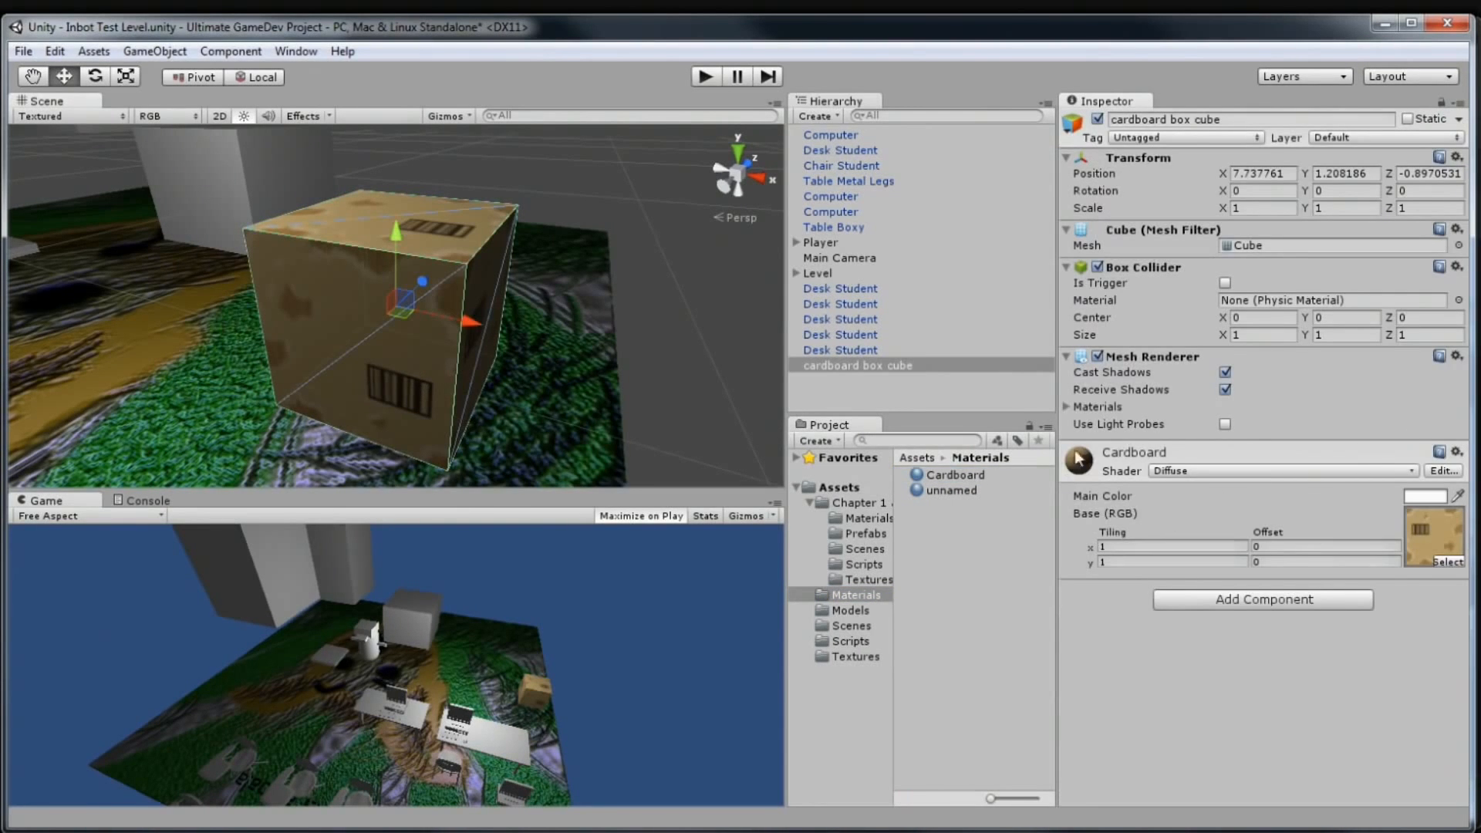
pyautogui.hotkey('ctrl', 'z')
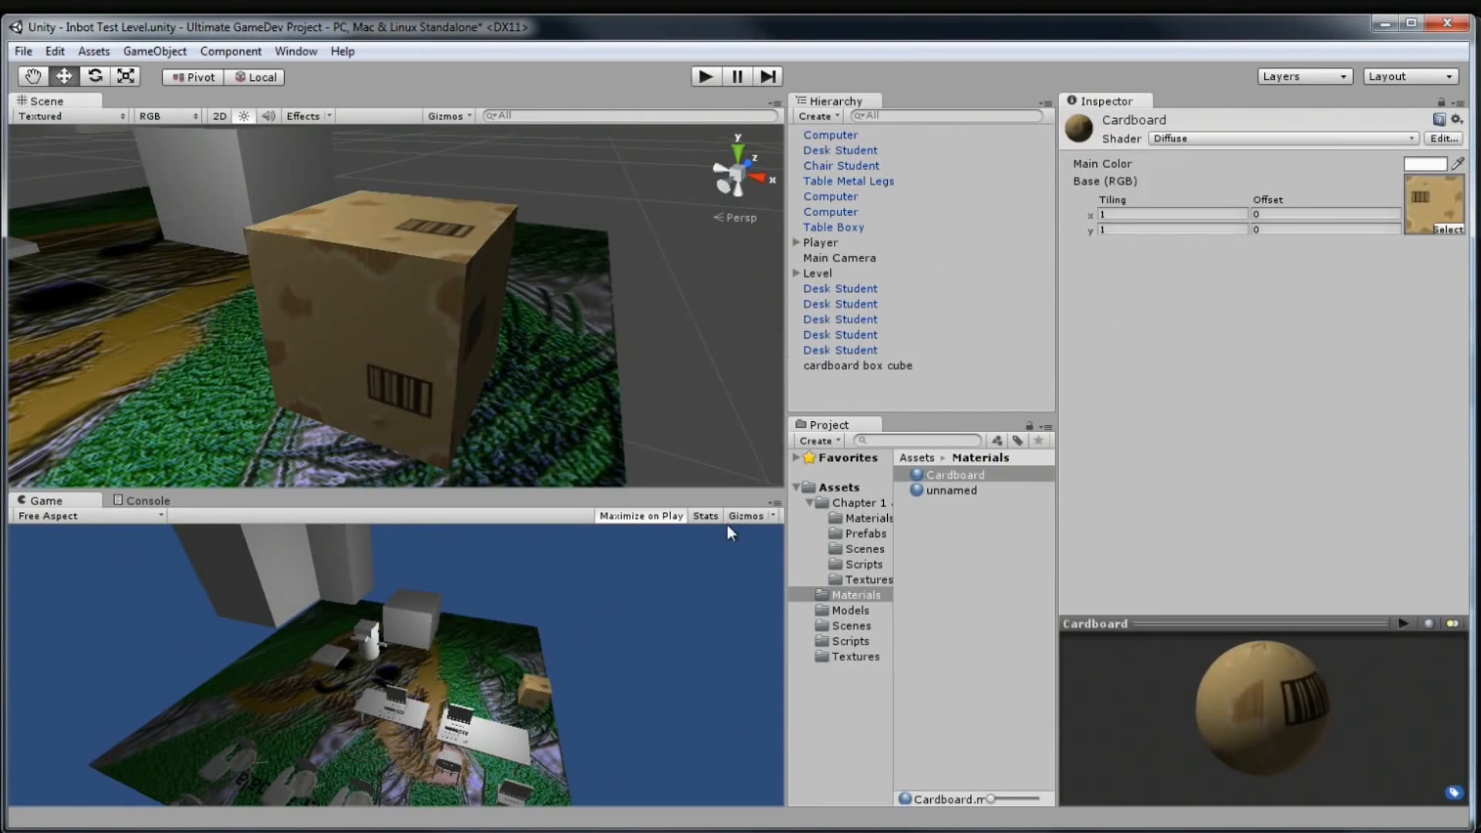
pyautogui.click(333, 348)
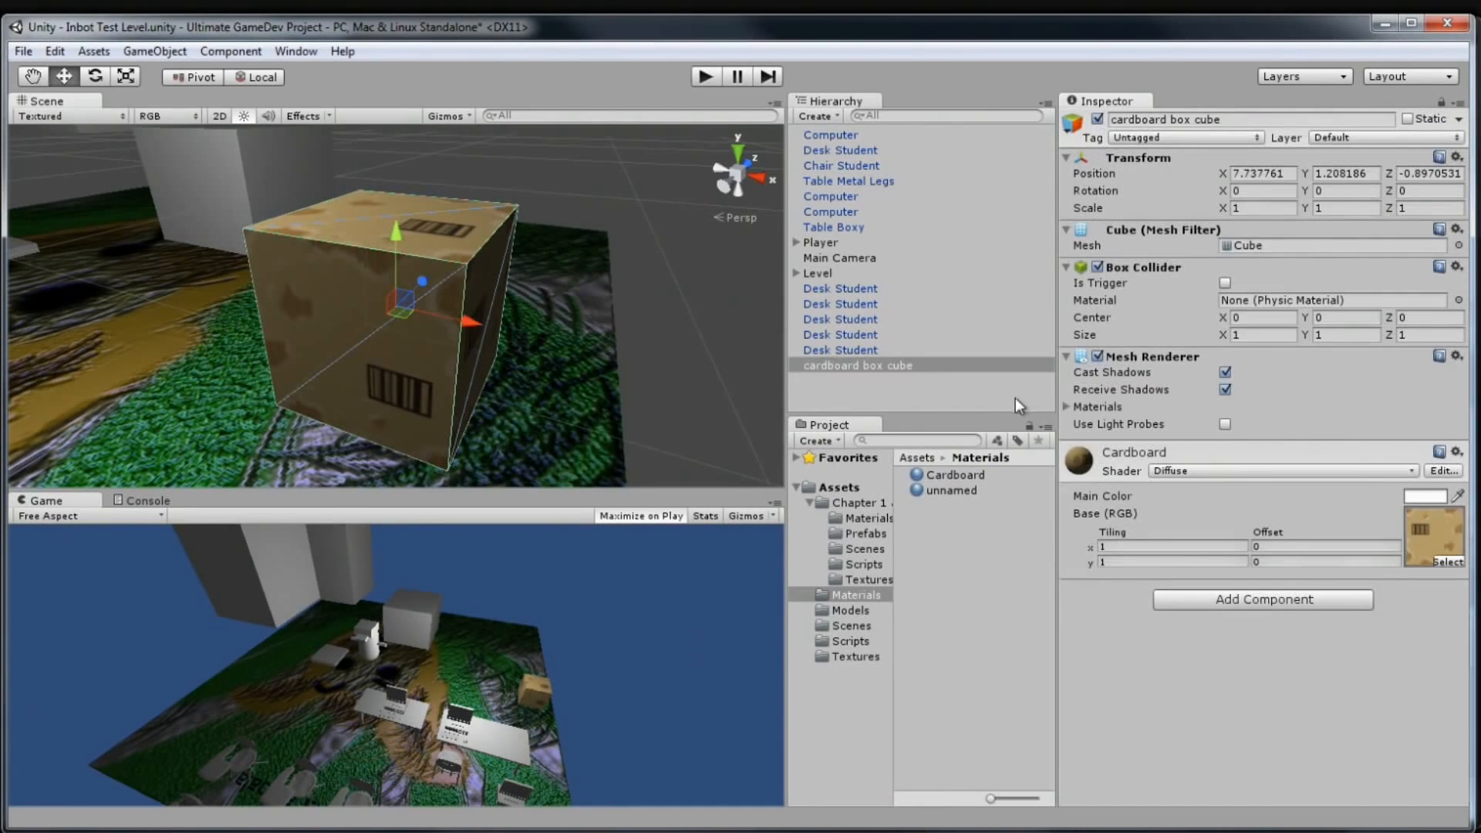
pyautogui.click(831, 366)
pyautogui.moveTo(934, 465); pyautogui.dragTo(1137, 608)
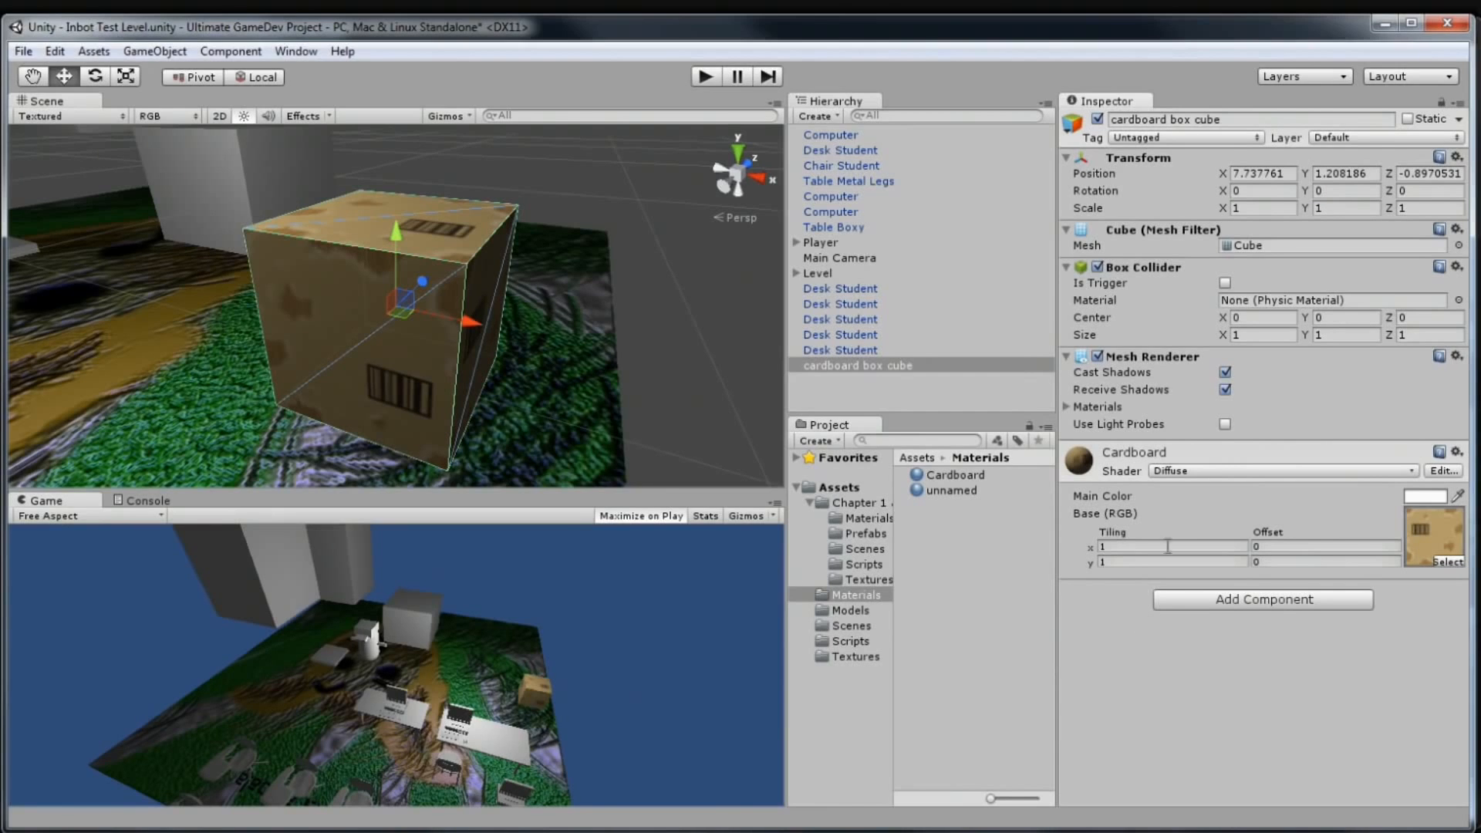
# Browse Add Component's Miscellaneous, Effects and Rendering categories without adding anything, then orbit the box
pyautogui.click(1230, 600)
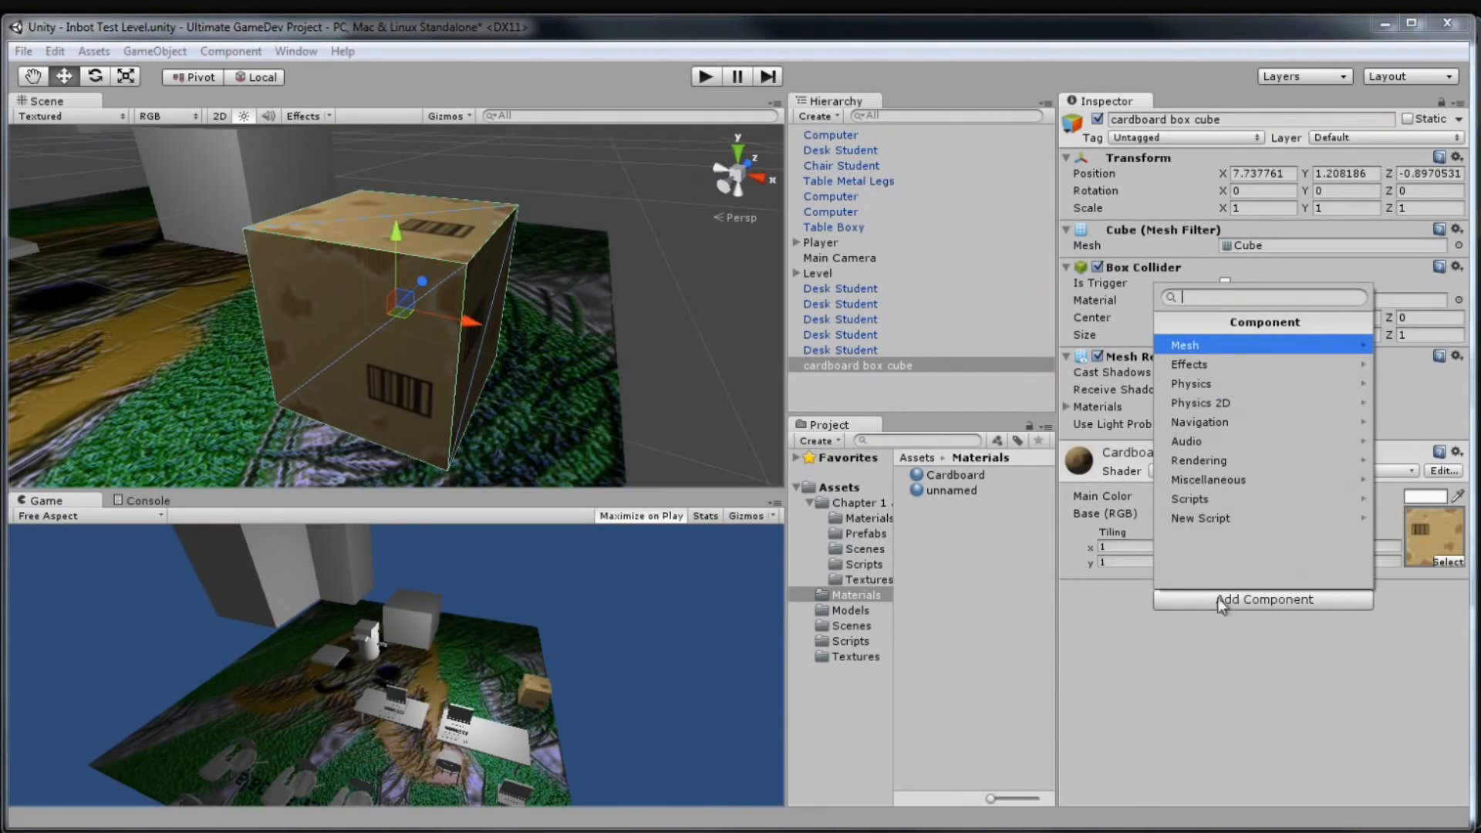
pyautogui.click(1227, 486)
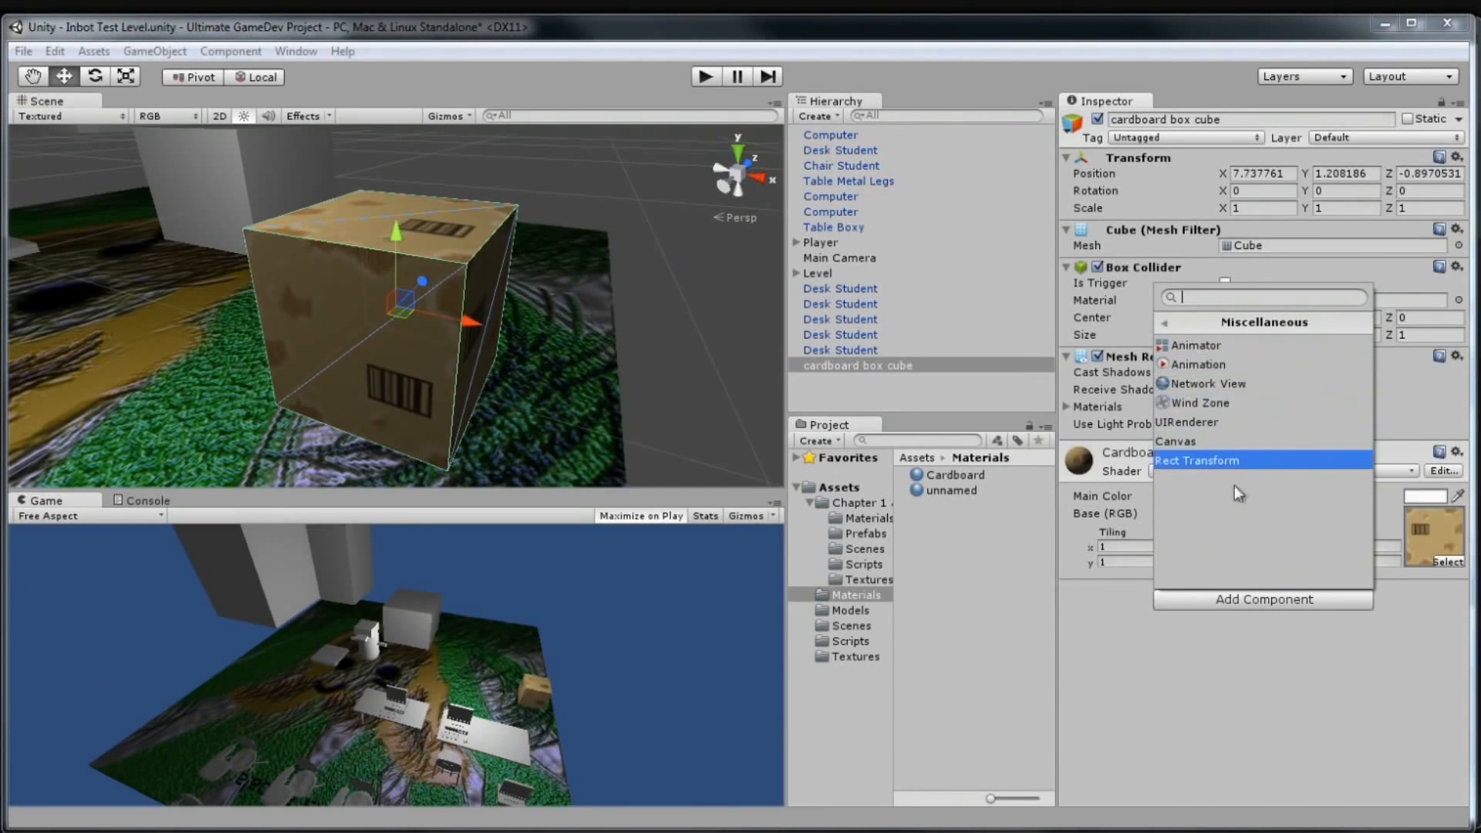
pyautogui.click(1239, 321)
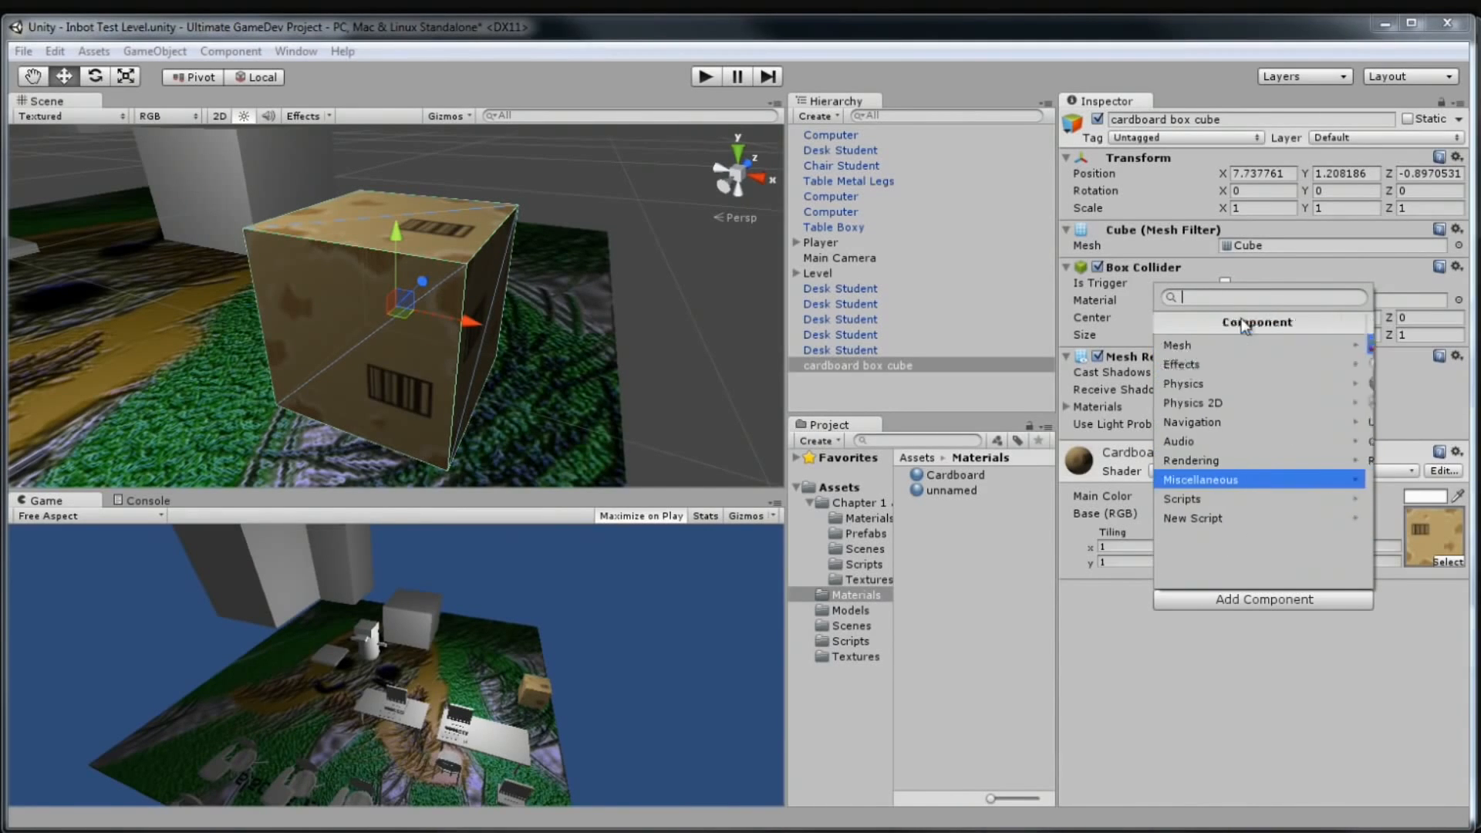
pyautogui.click(1220, 364)
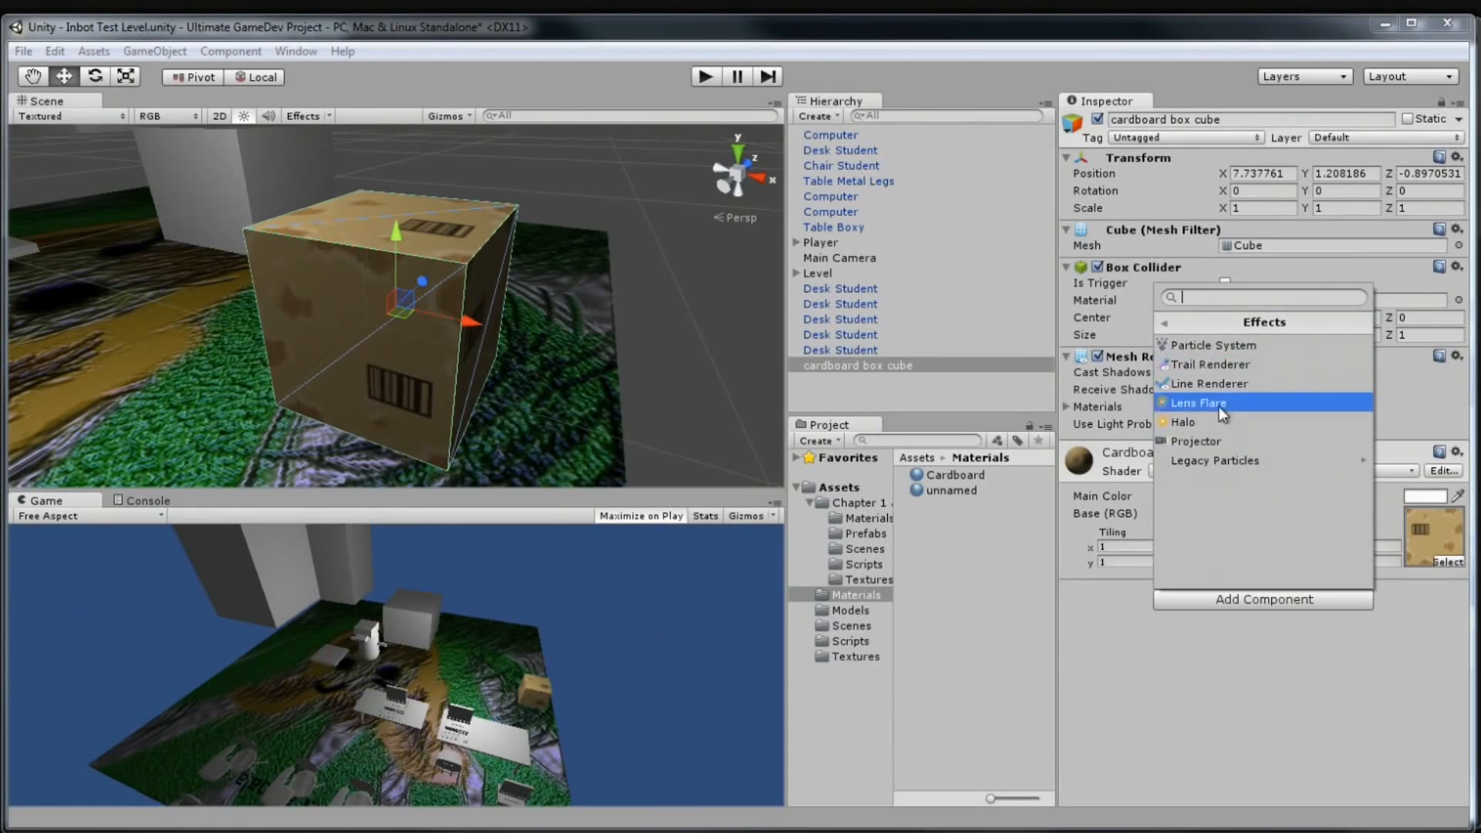
pyautogui.click(1227, 332)
pyautogui.click(1235, 458)
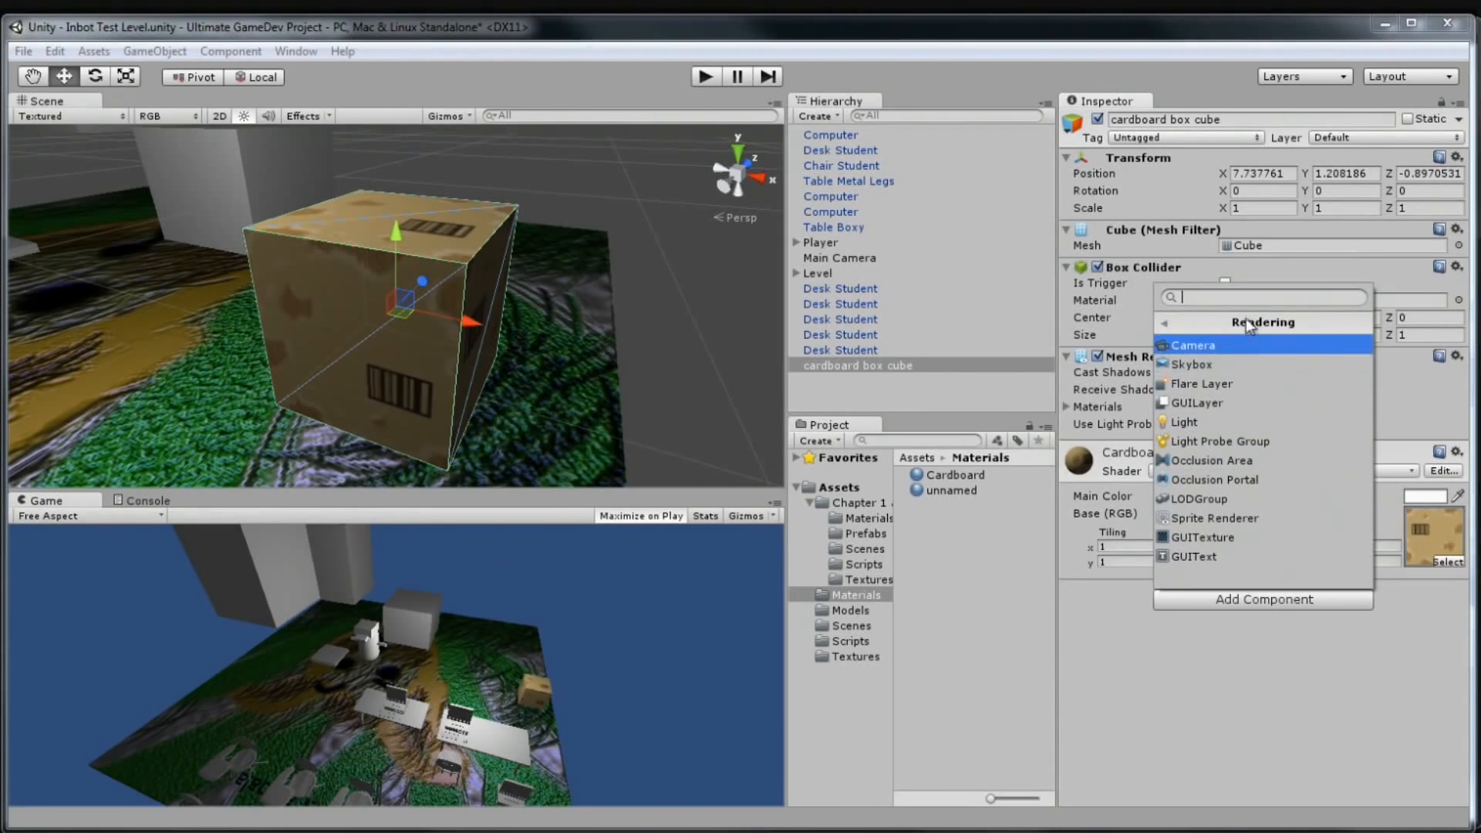
pyautogui.click(1146, 719)
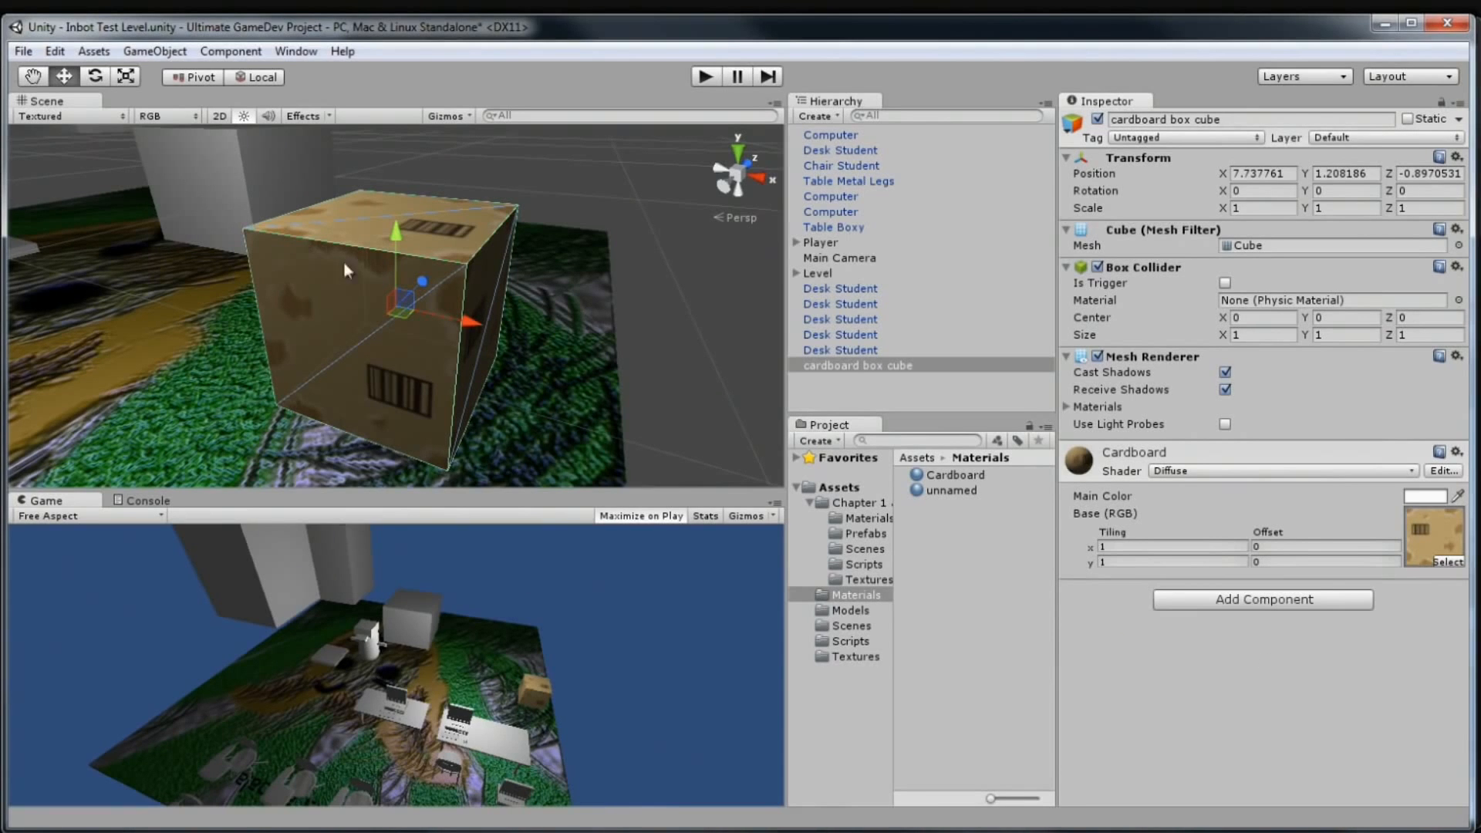
pyautogui.keyDown('alt'); pyautogui.moveTo(284, 291); pyautogui.dragTo(363, 228); pyautogui.keyUp('alt')
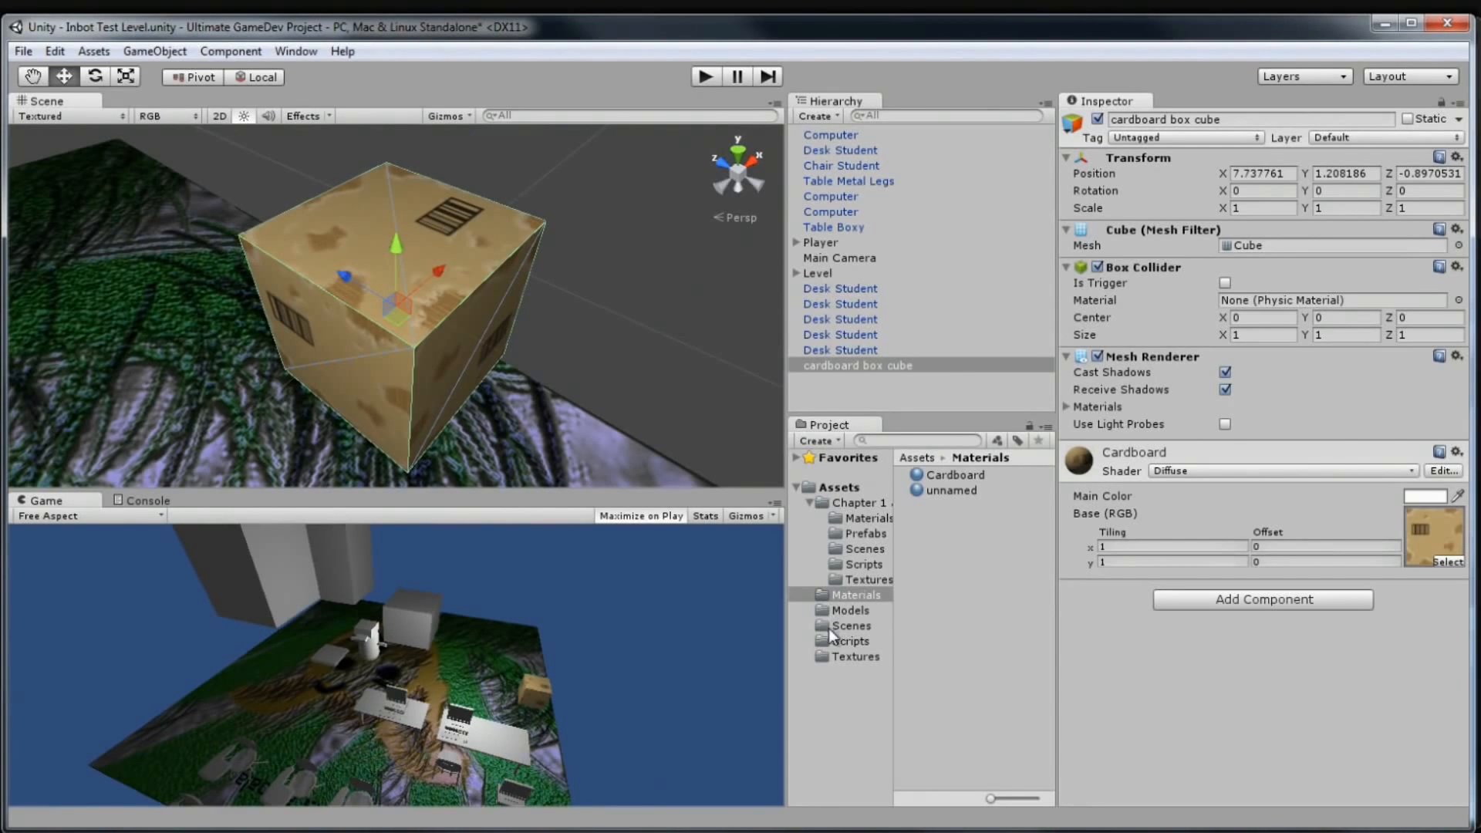
pyautogui.click(858, 657)
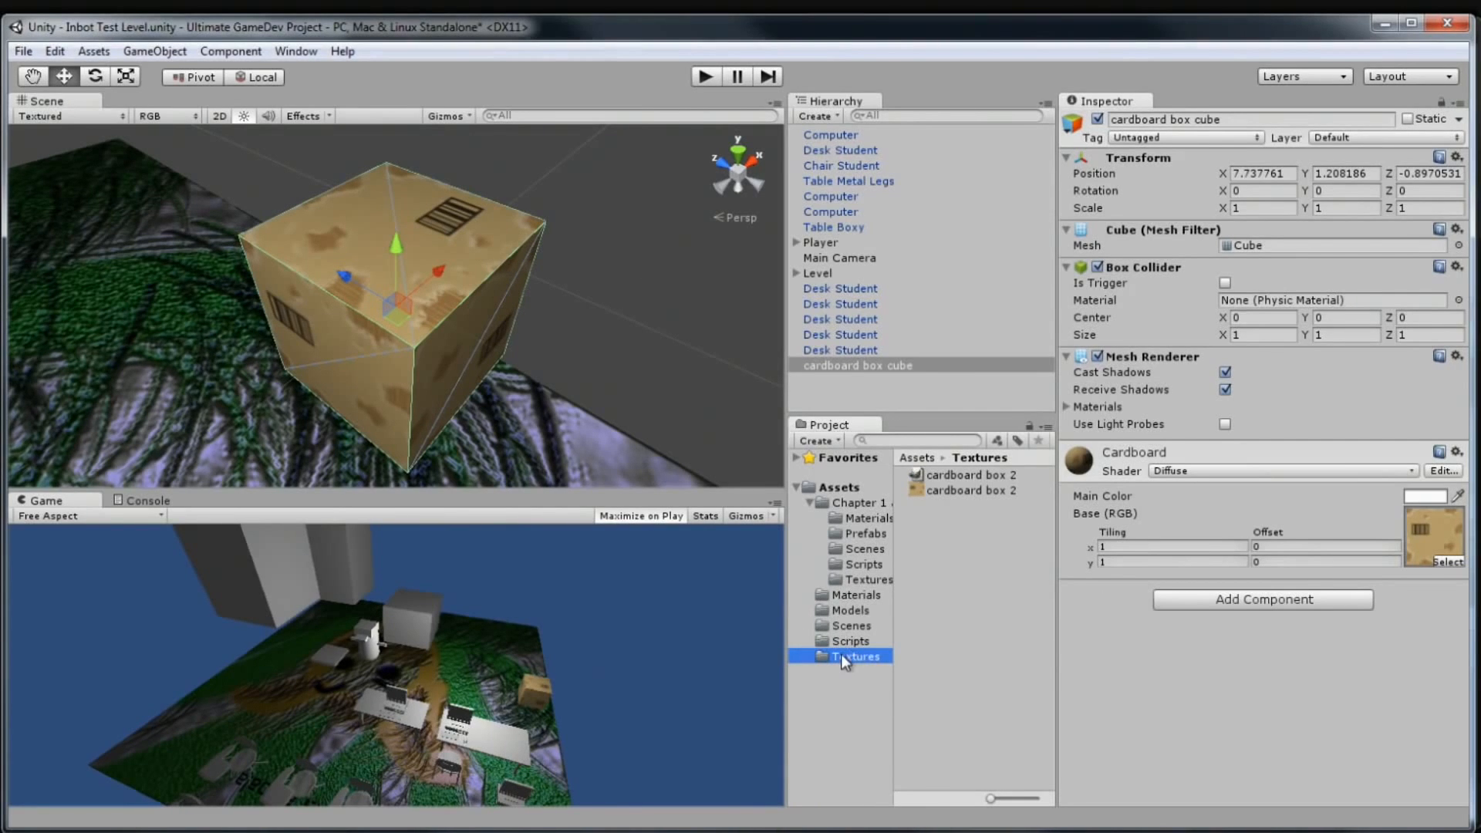
# Select the other cardboard box 2 item in Unity and close the old GIMP window
pyautogui.click(945, 490)
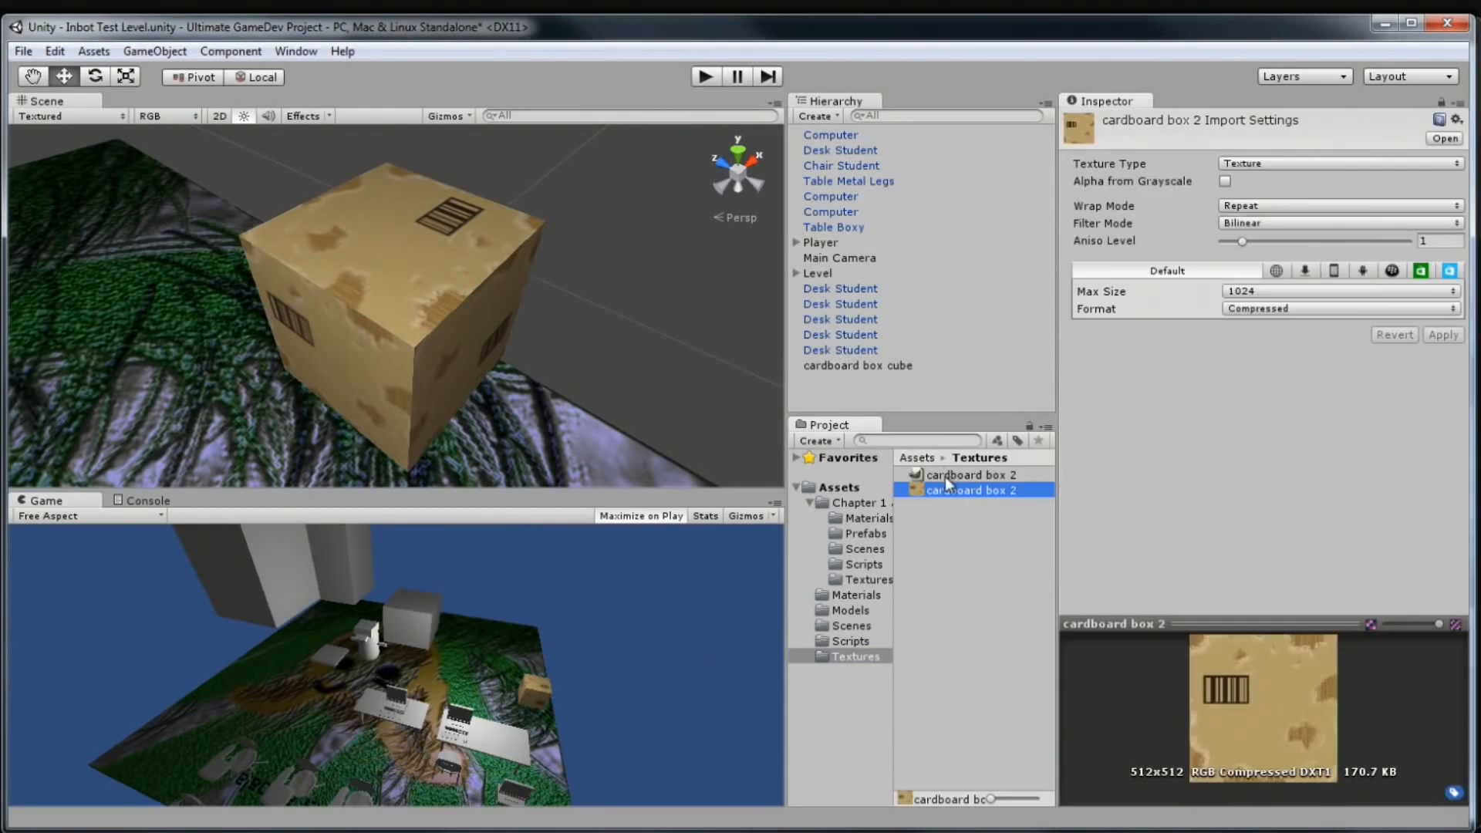
pyautogui.click(940, 476)
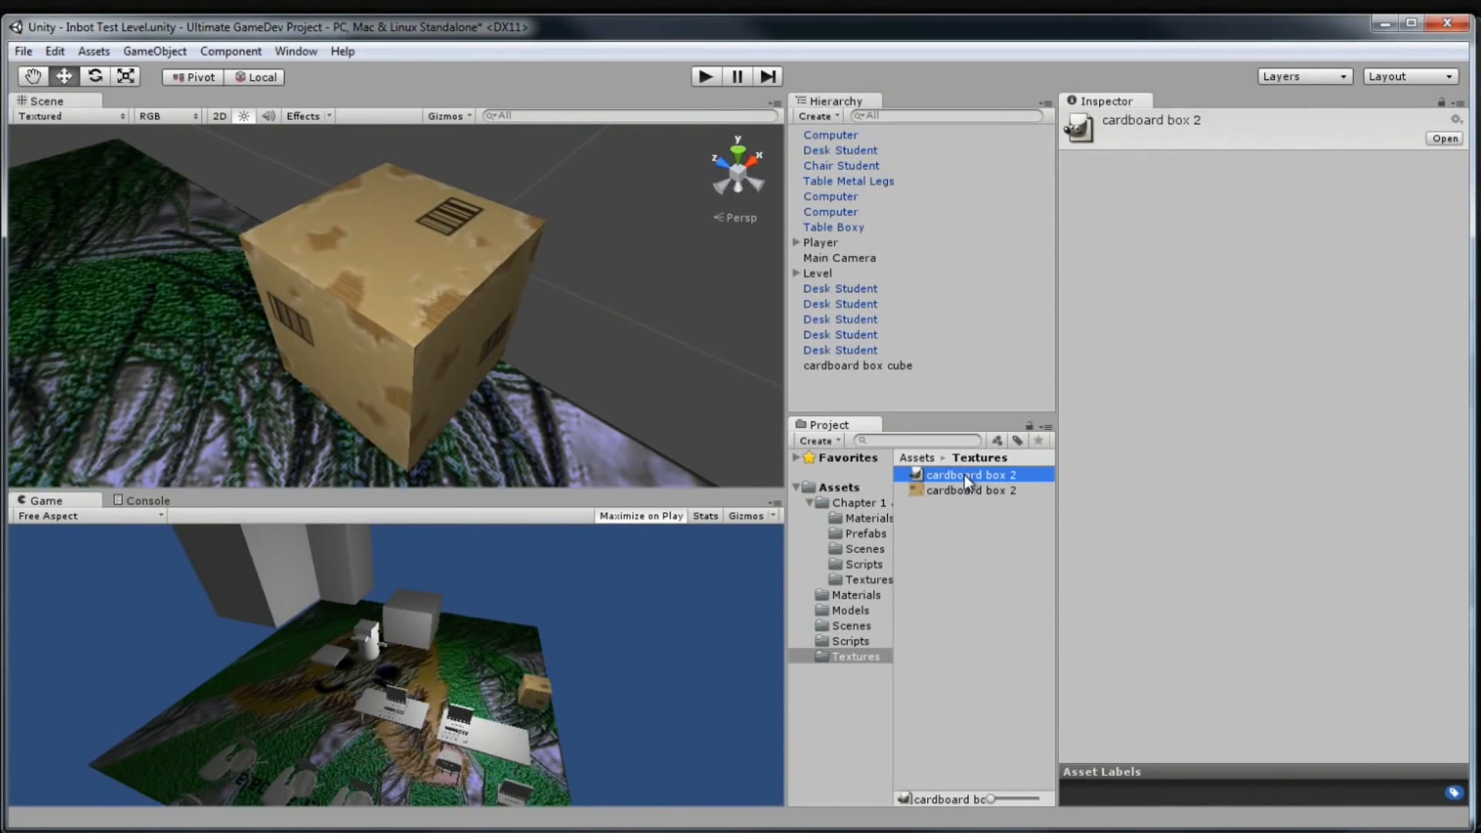
pyautogui.click(543, 832)
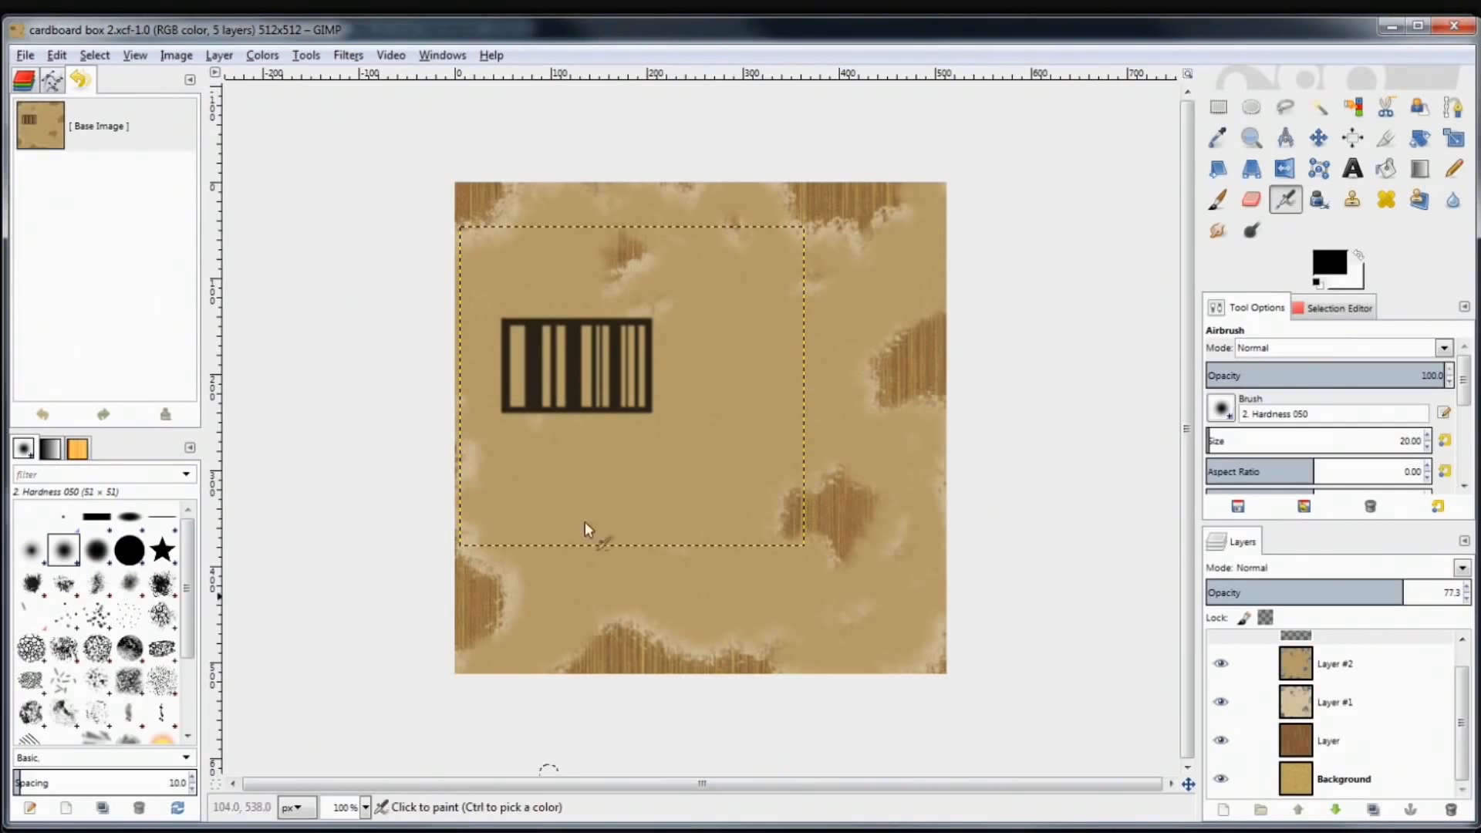
pyautogui.click(1455, 27)
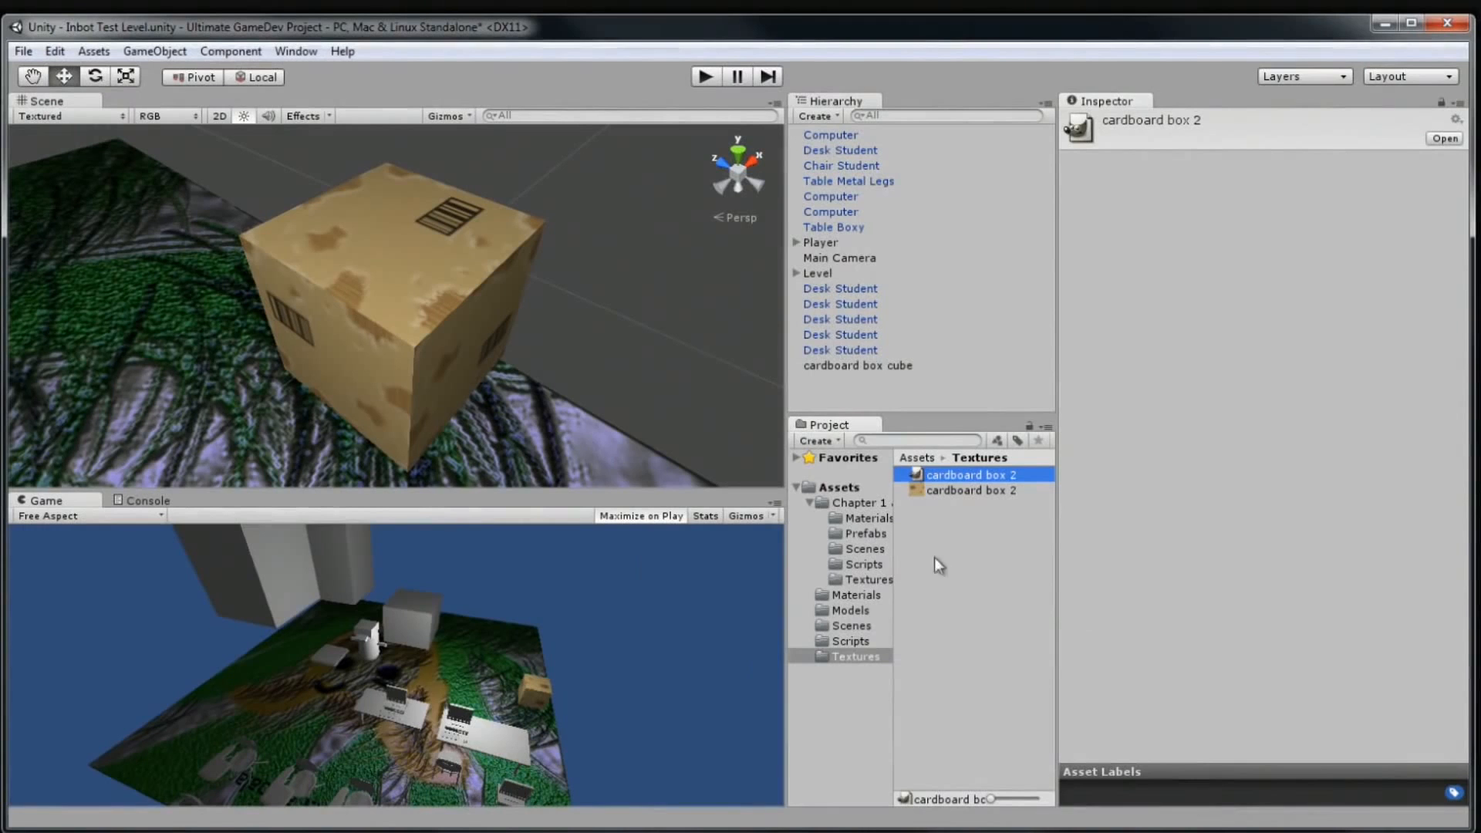
# Open cardboard box 2 in GIMP from Unity's Textures folder and select Layer #2
pyautogui.doubleClick(944, 474)
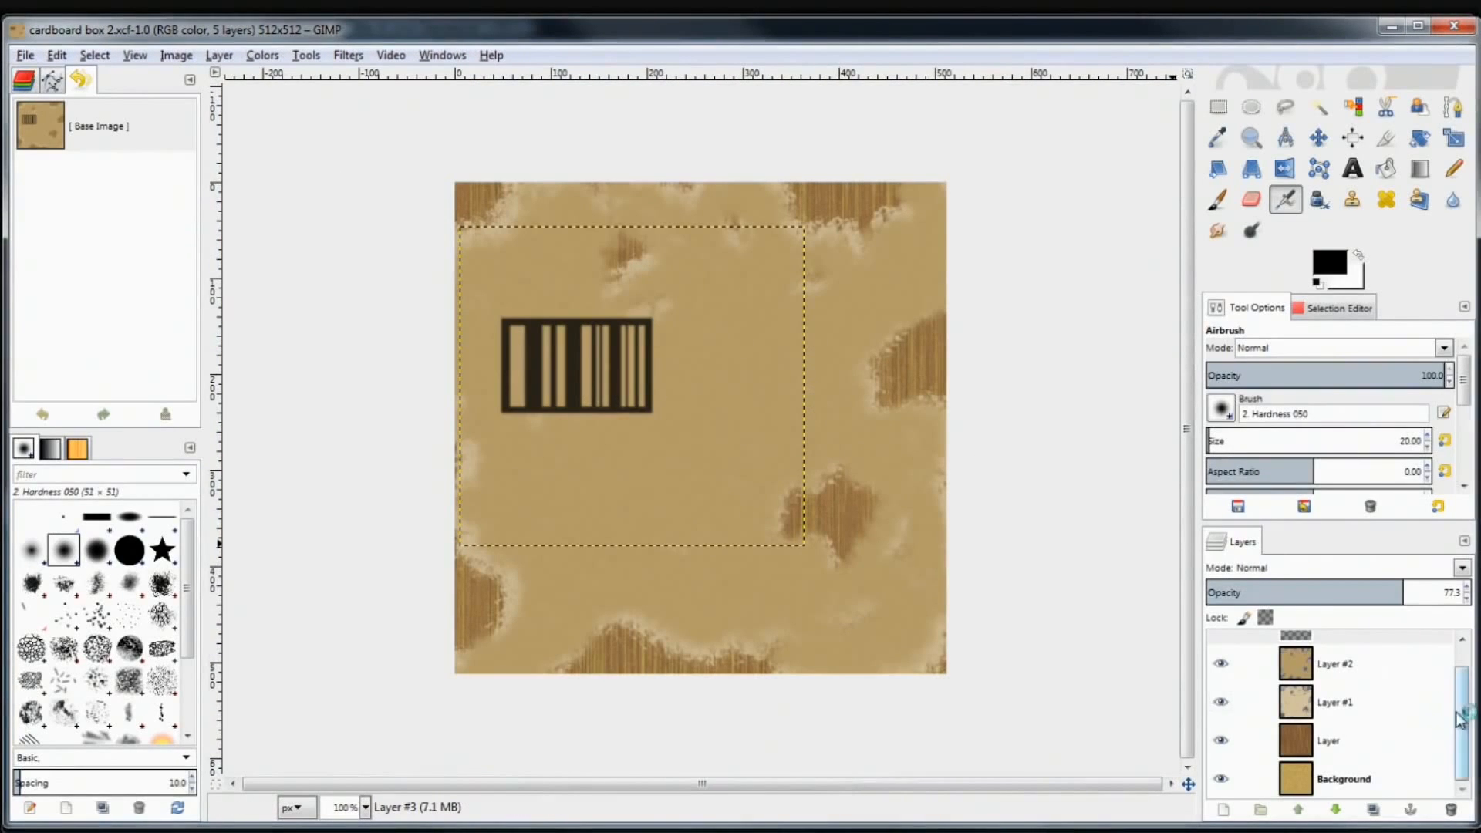
pyautogui.scroll(2, 1462, 717)
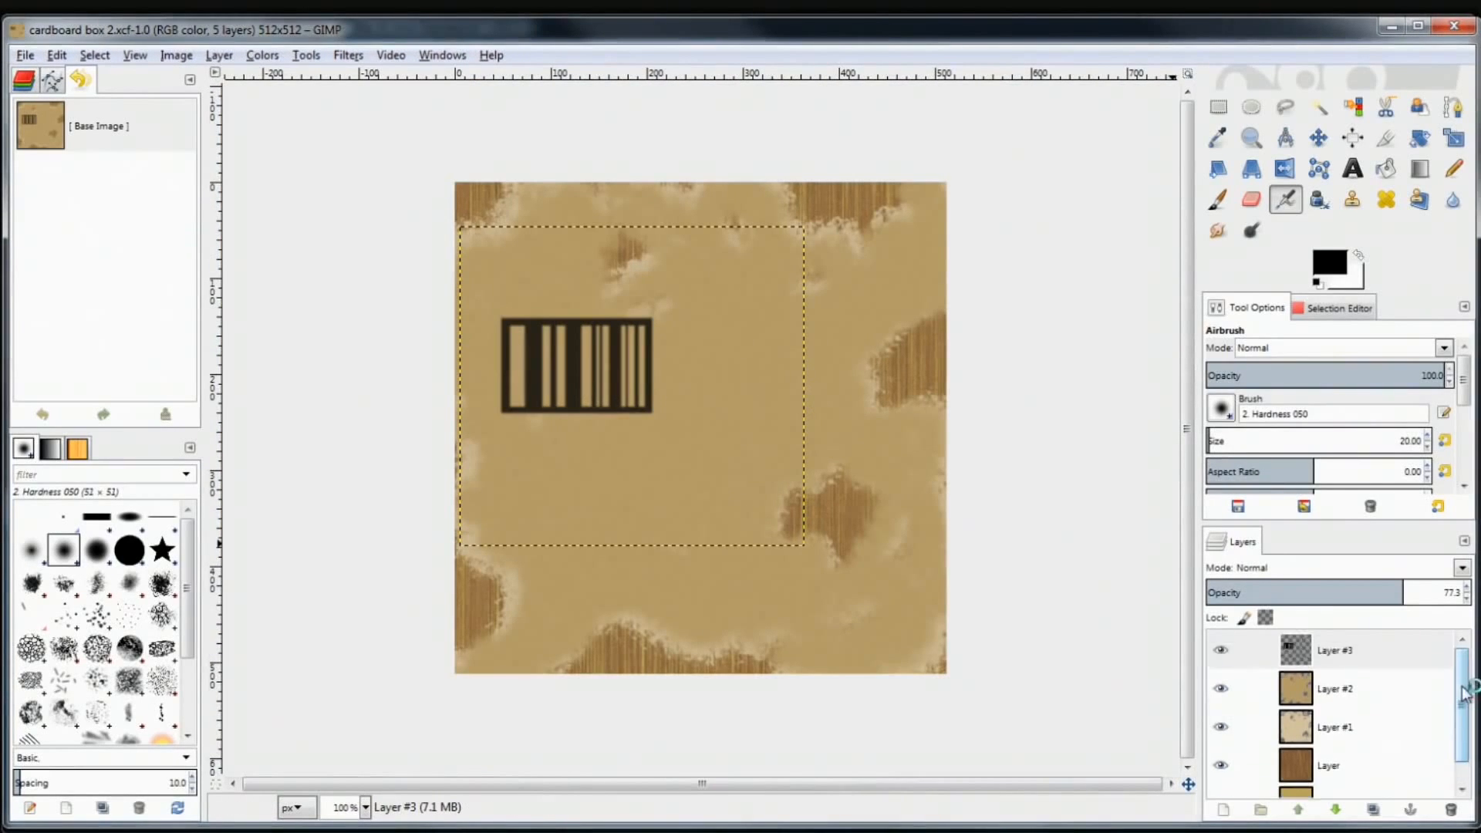
pyautogui.click(1377, 689)
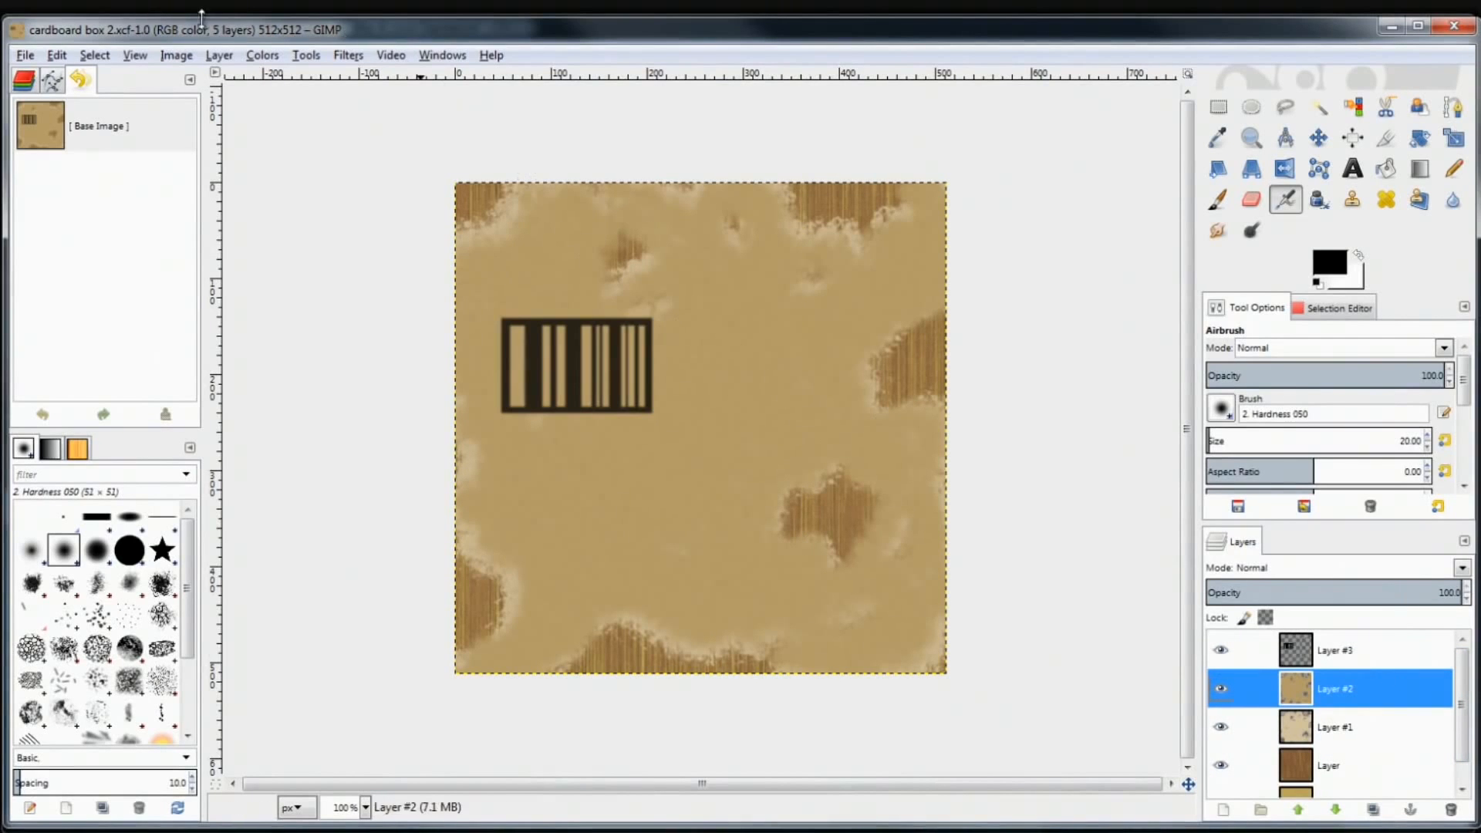
# Darken and warm Layer #2 with Hue-Saturation: hue -7, lightness -27, saturation 8
pyautogui.click(259, 57)
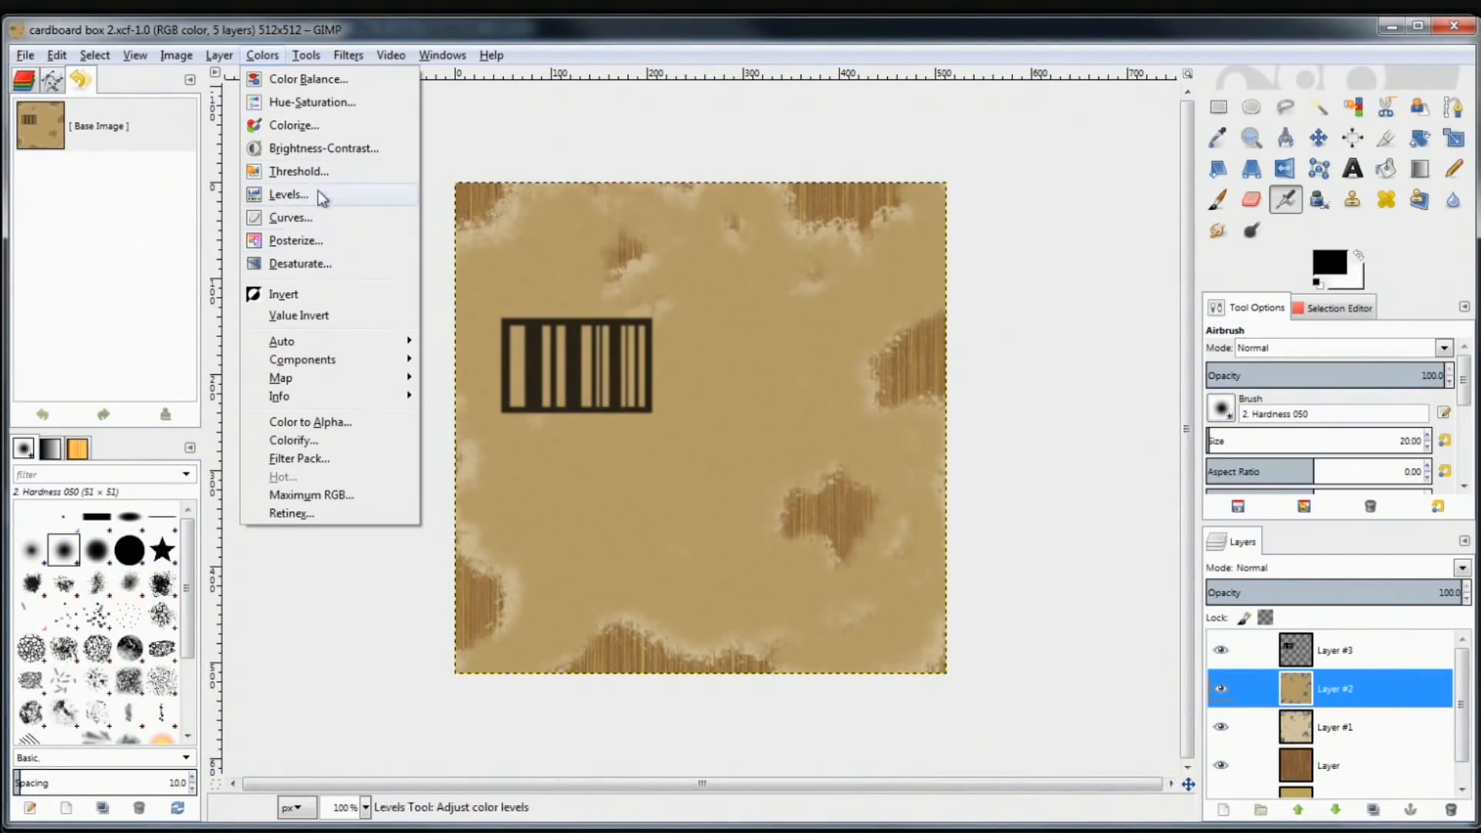
pyautogui.click(330, 103)
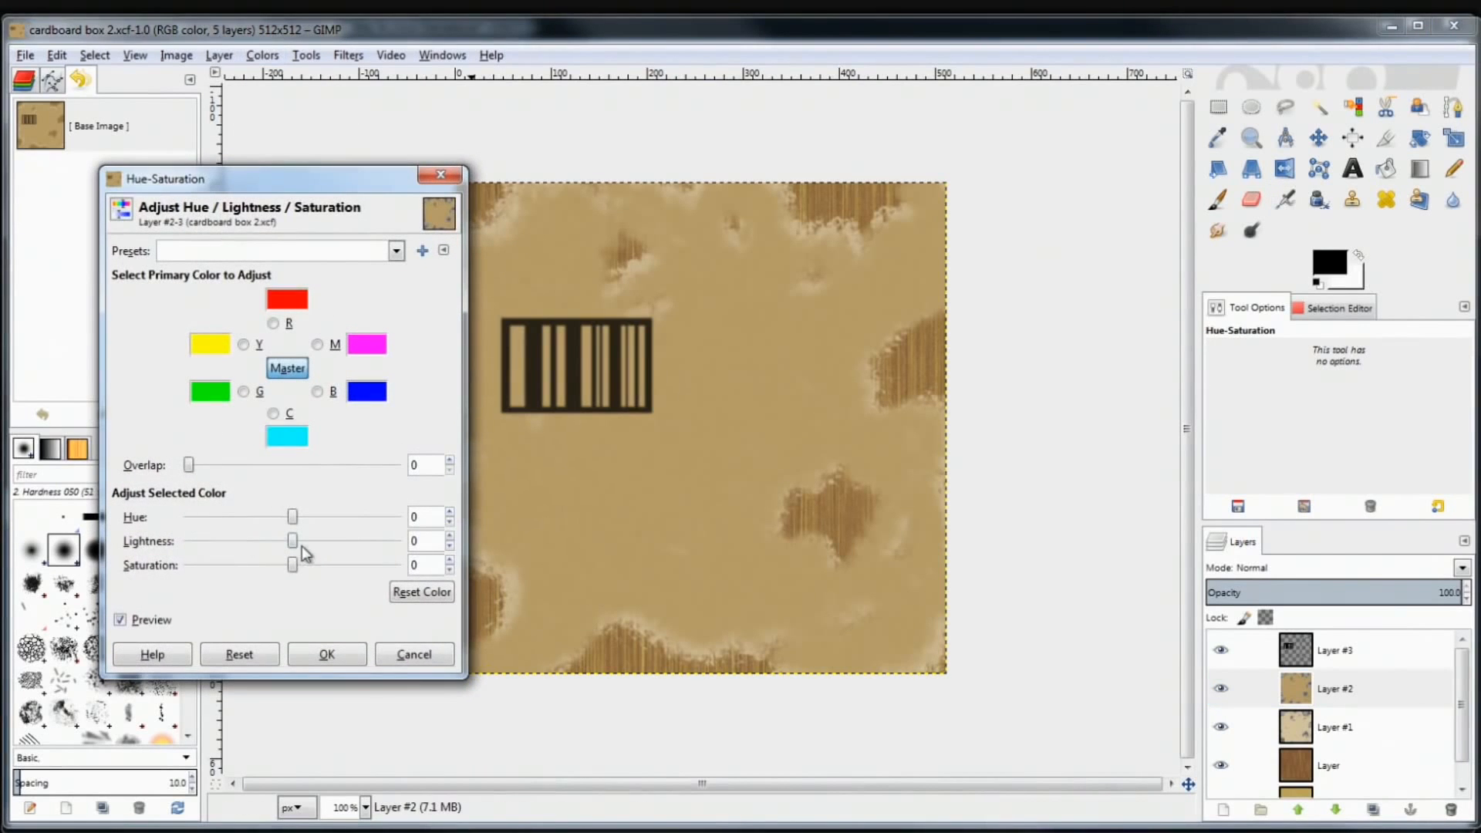
pyautogui.moveTo(293, 543)
pyautogui.mouseDown()
pyautogui.moveTo(265, 541)
pyautogui.moveTo(301, 568)
pyautogui.moveTo(302, 521)
pyautogui.moveTo(290, 523)
pyautogui.mouseUp()
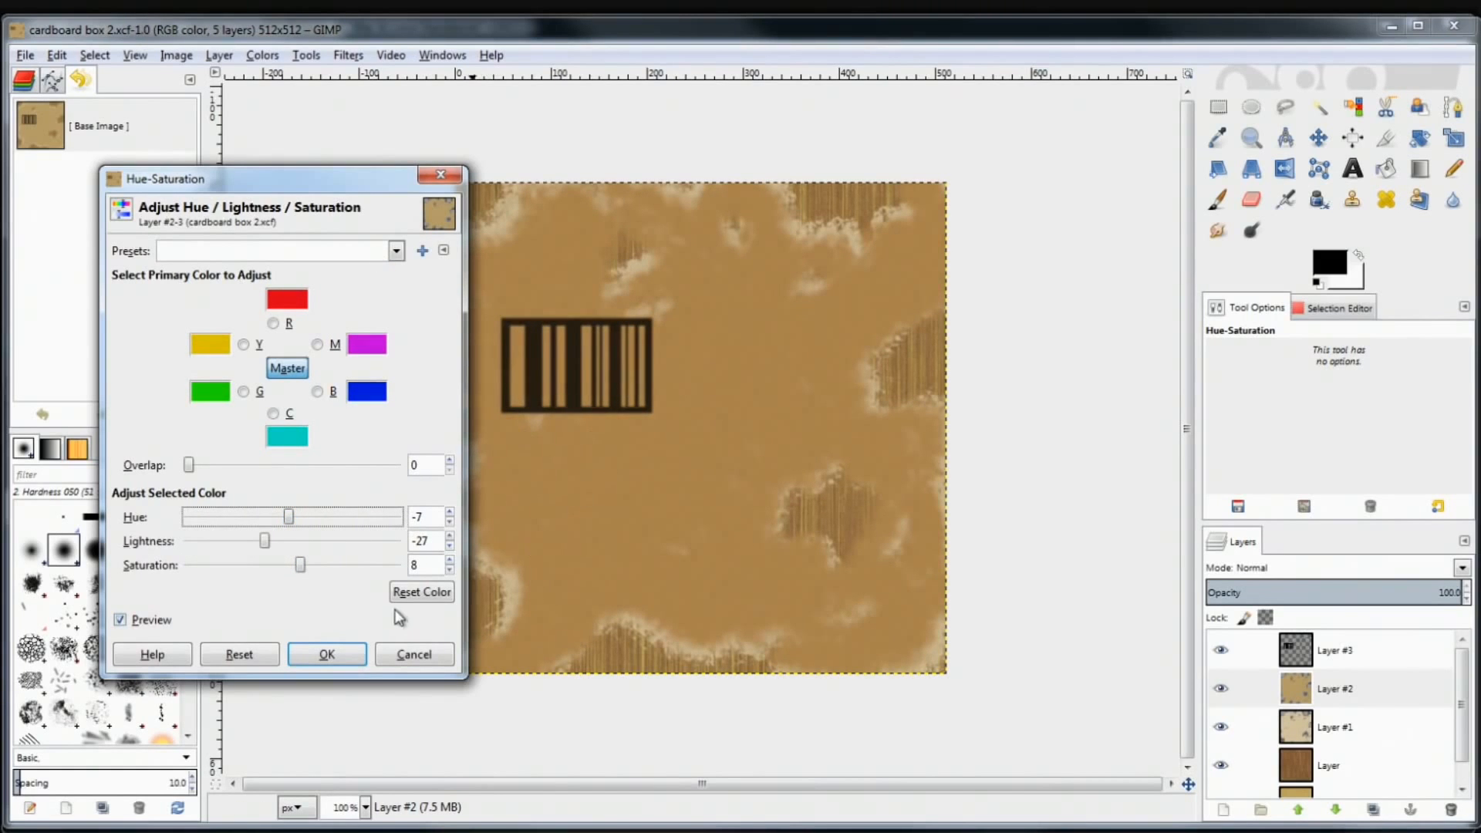
pyautogui.click(330, 654)
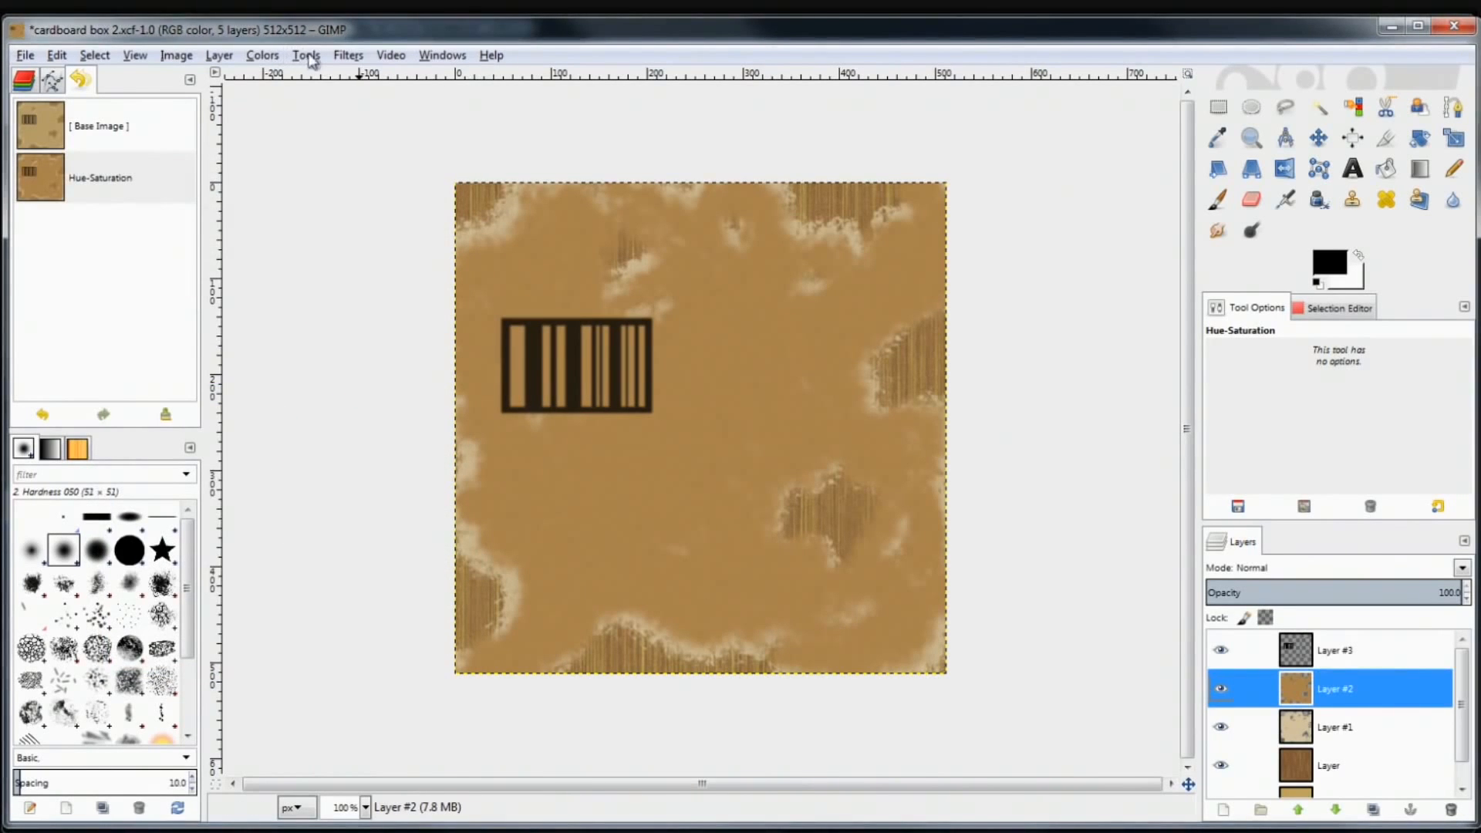
pyautogui.click(357, 56)
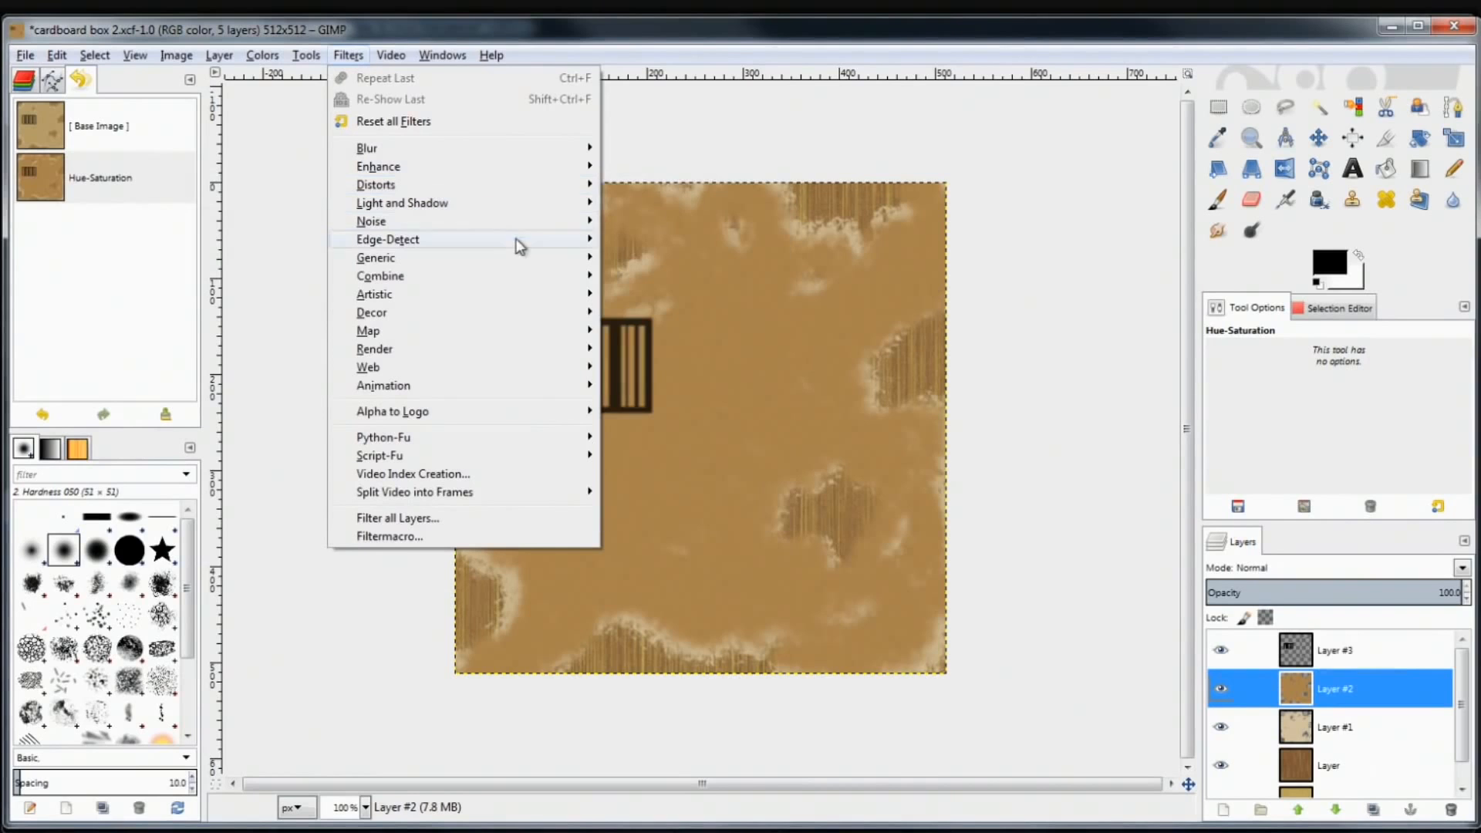
# Add HSV Noise with a value of 40 to the cardboard layer
pyautogui.moveTo(540, 224)
pyautogui.click(670, 225)
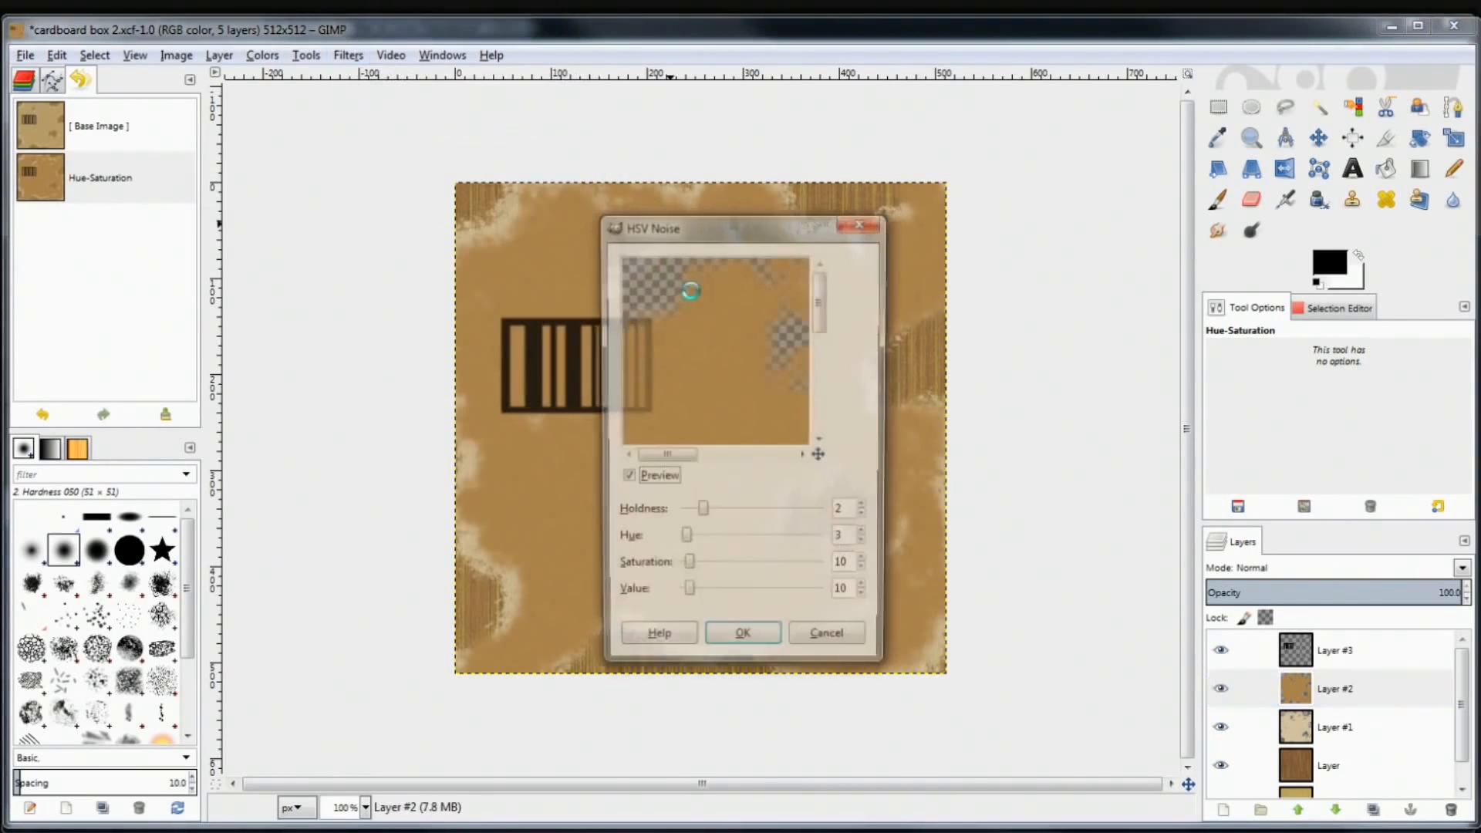
pyautogui.moveTo(688, 598); pyautogui.dragTo(708, 600)
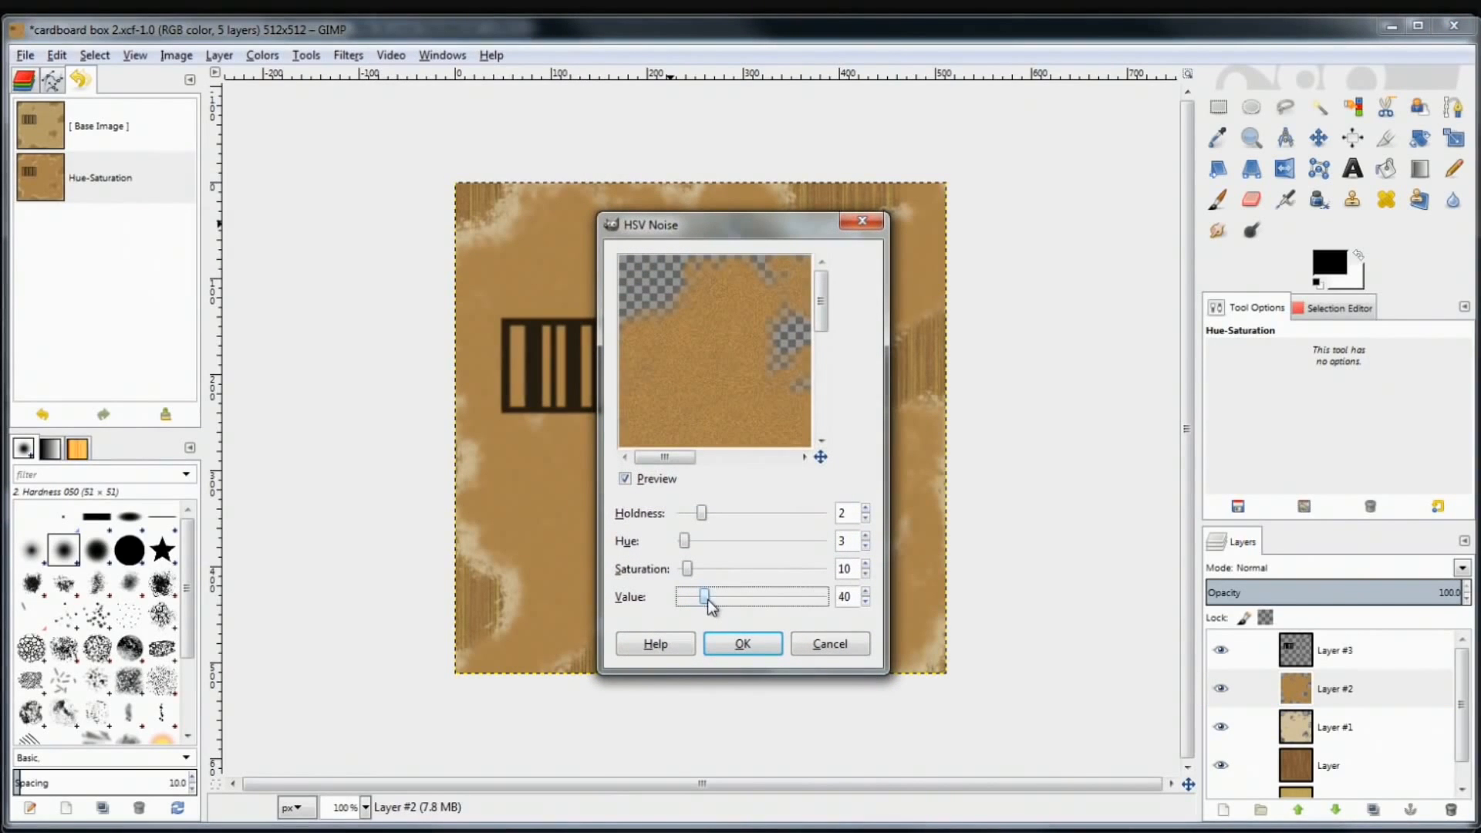
pyautogui.click(742, 643)
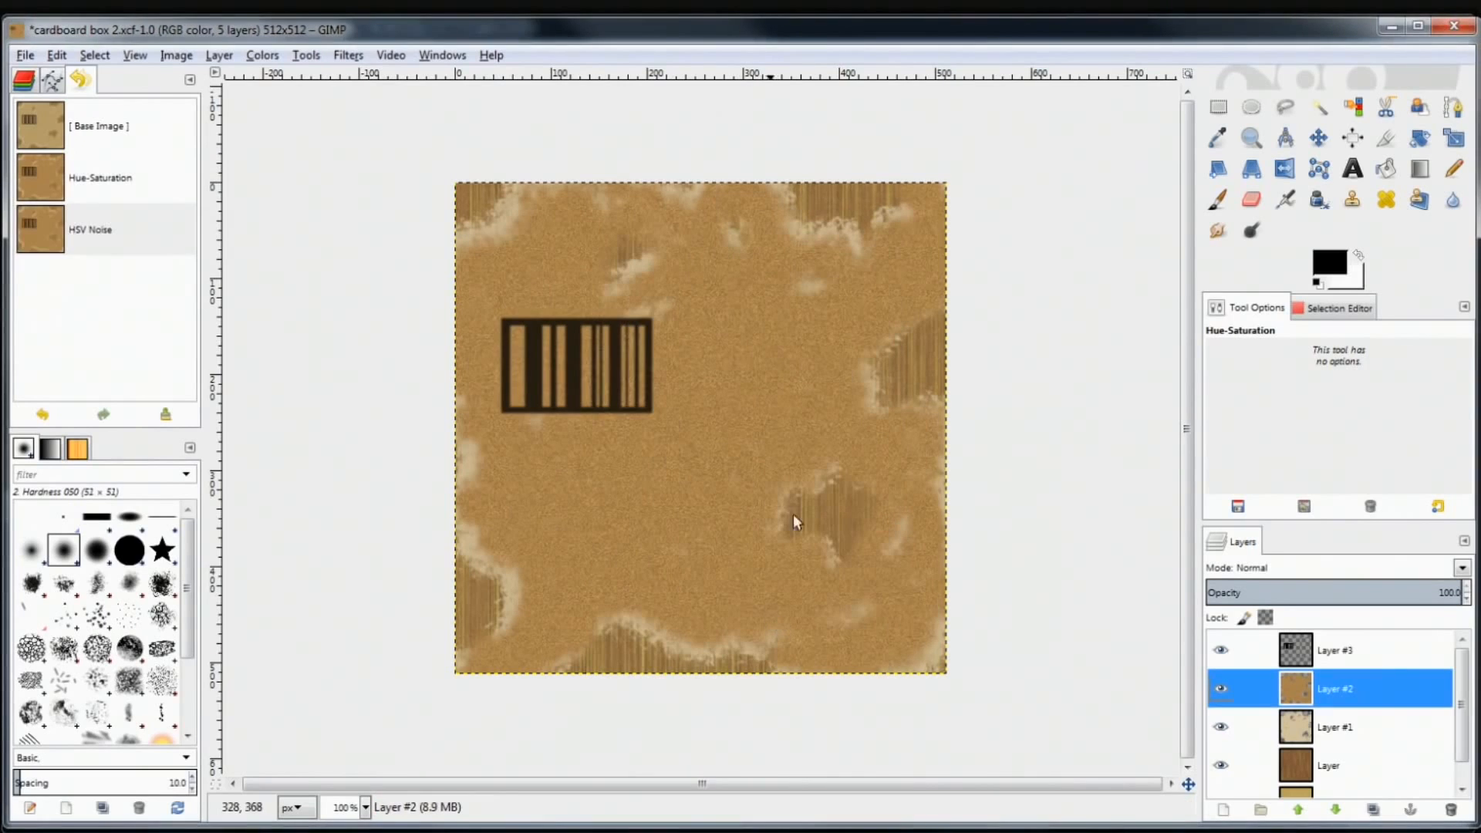
# Soften the cardboard grain with a 2.0 px Gaussian Blur
pyautogui.click(352, 55)
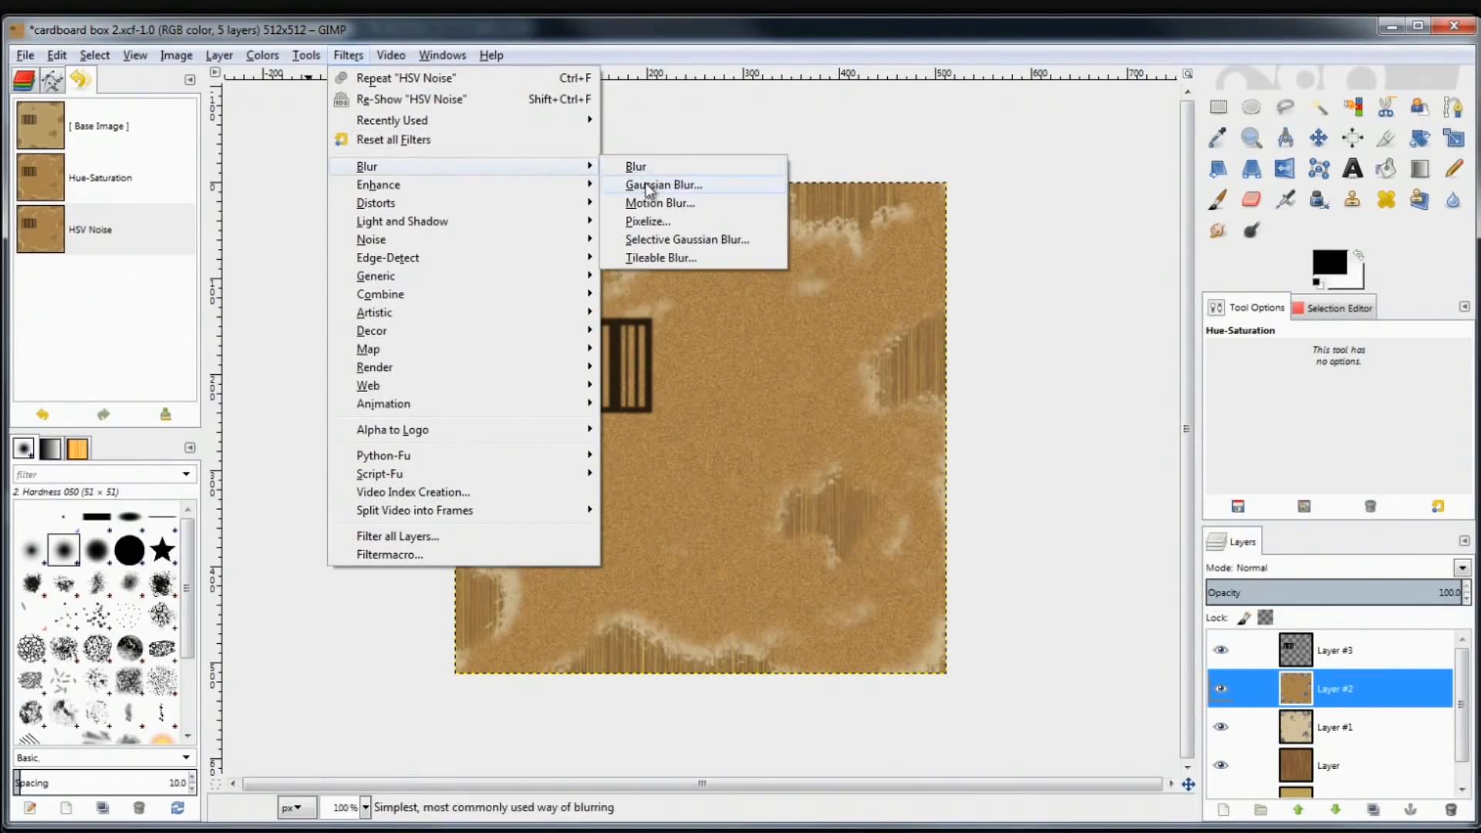
pyautogui.click(652, 186)
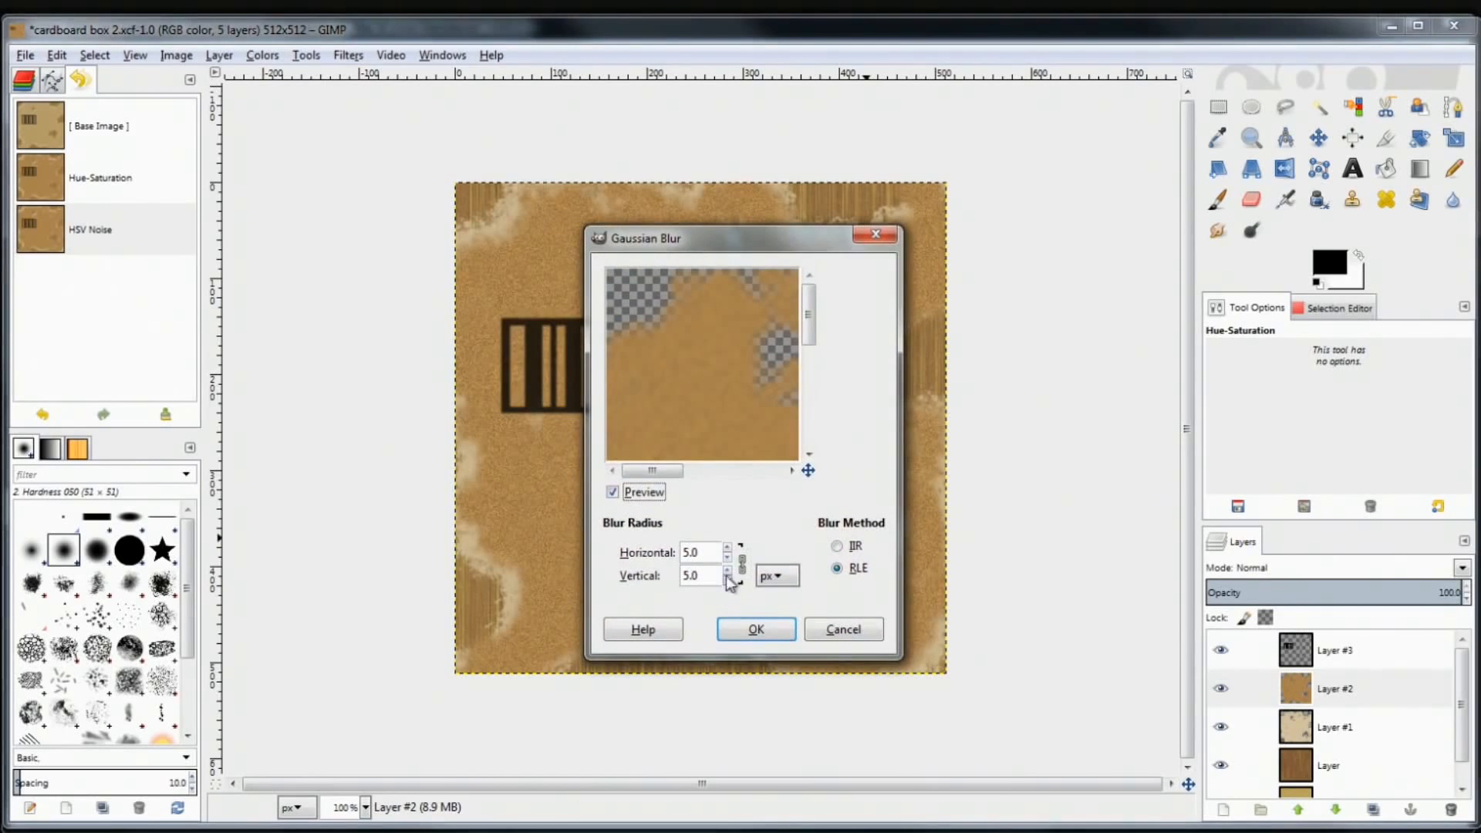
pyautogui.click(727, 558)
pyautogui.click(748, 629)
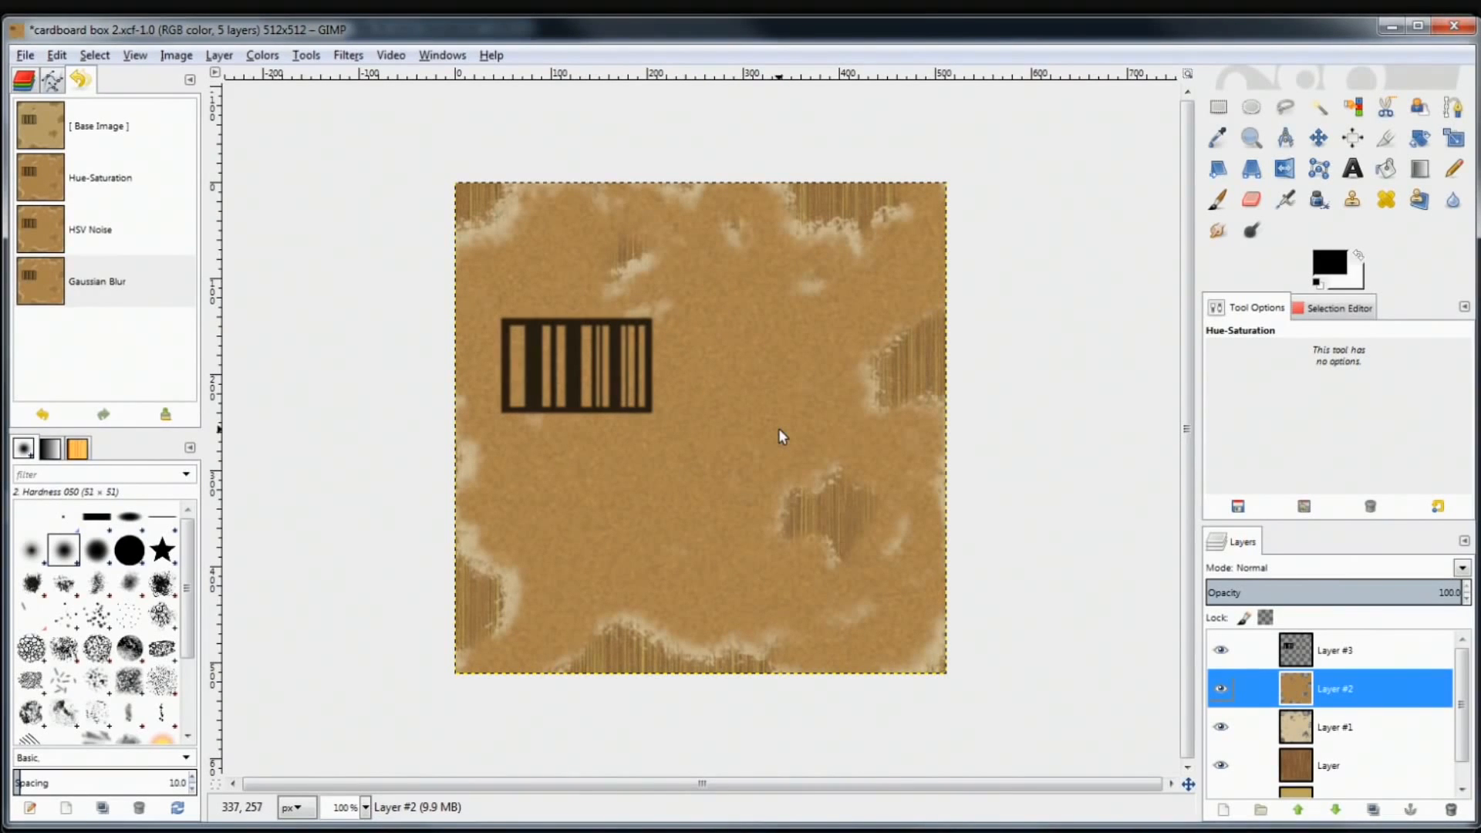
# Save the darkened, grainy texture to cardboard box 2.xcf
pyautogui.click(26, 55)
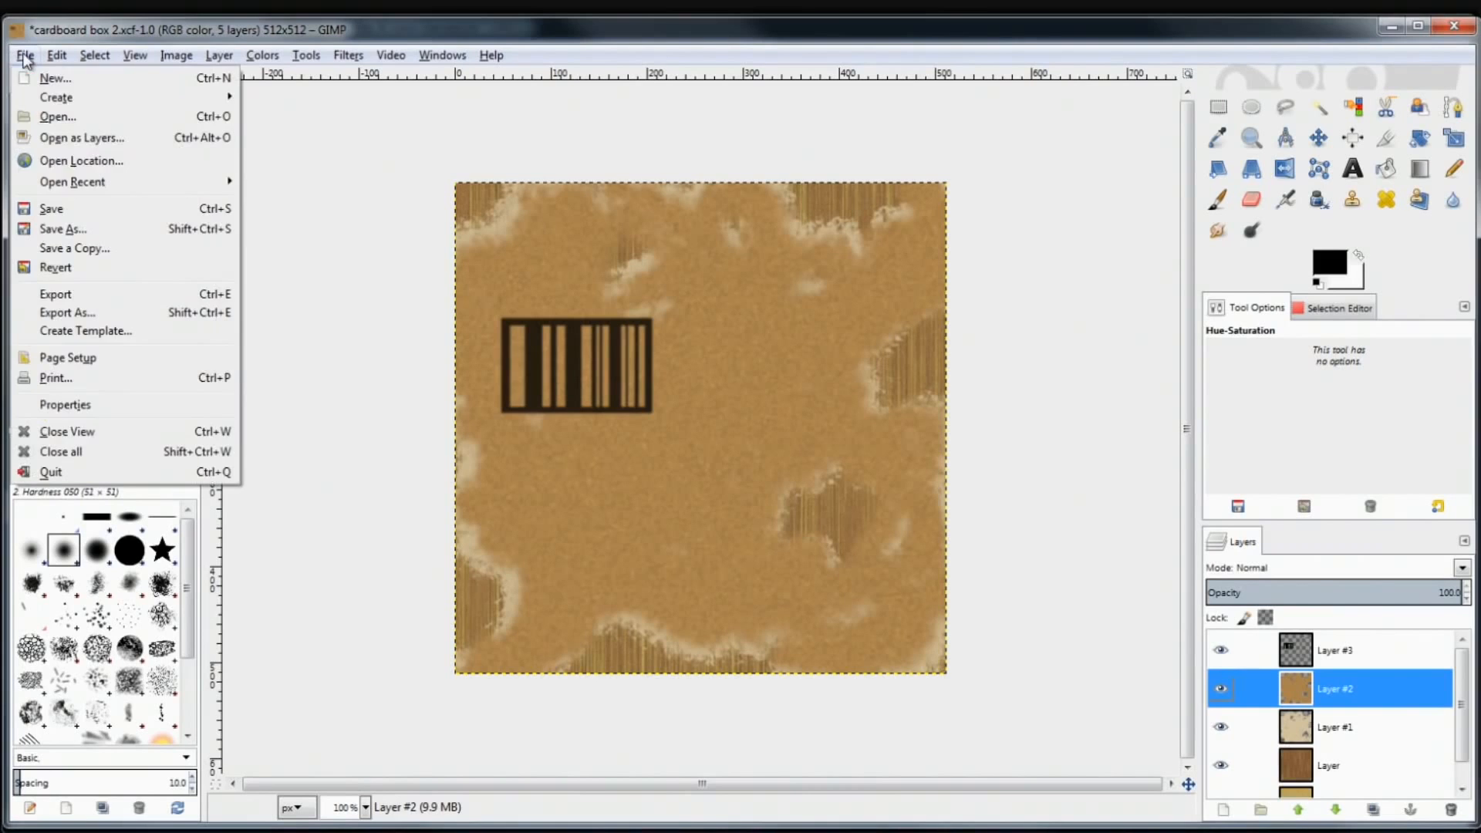
pyautogui.click(535, 37)
pyautogui.hotkey('ctrl', 's')
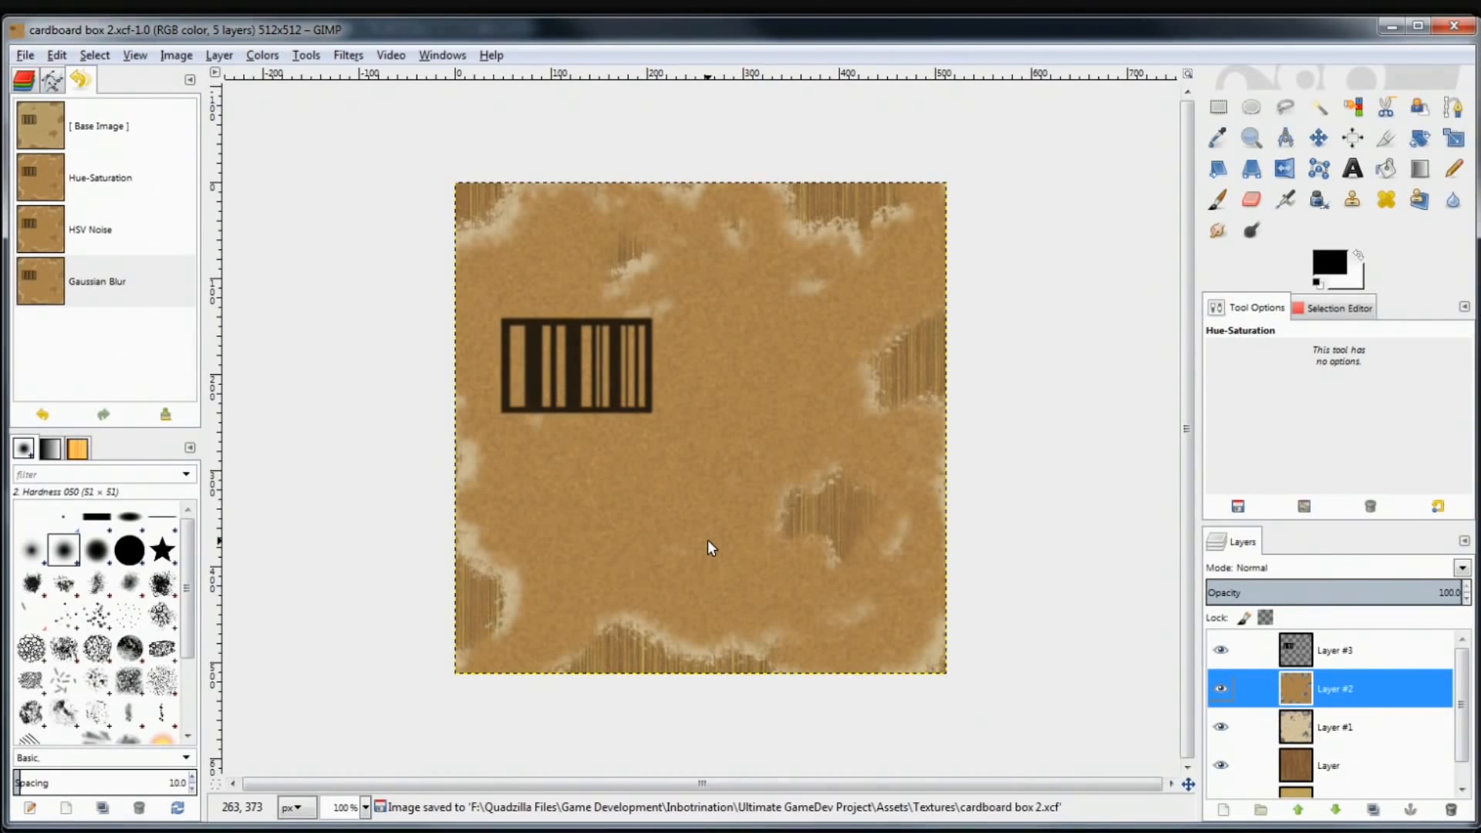
pyautogui.click(764, 831)
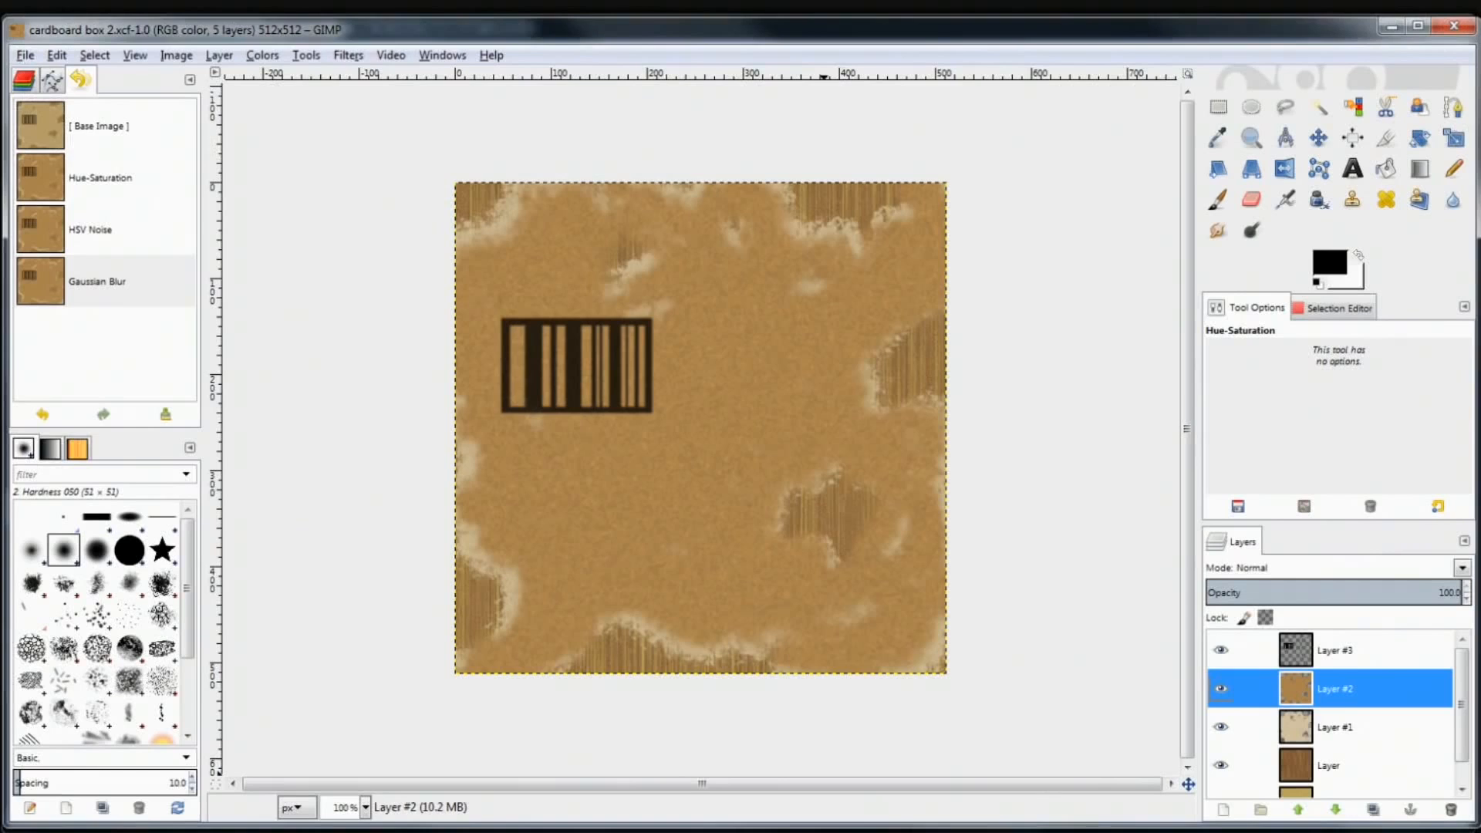
pyautogui.click(25, 55)
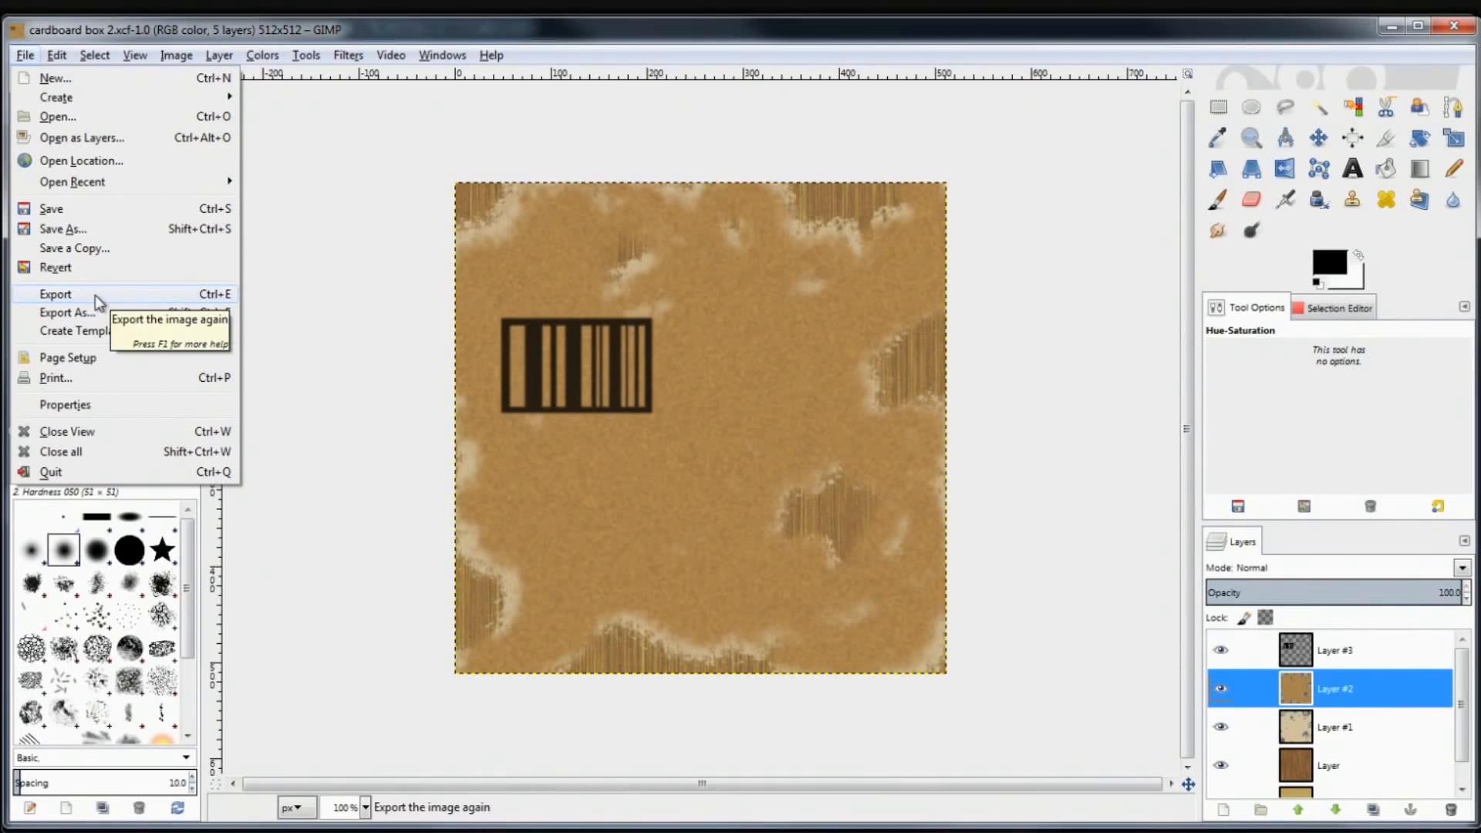
# Overwrite cardboard box 2.jpg in the Textures folder with a quality 79 JPEG export
pyautogui.click(218, 295)
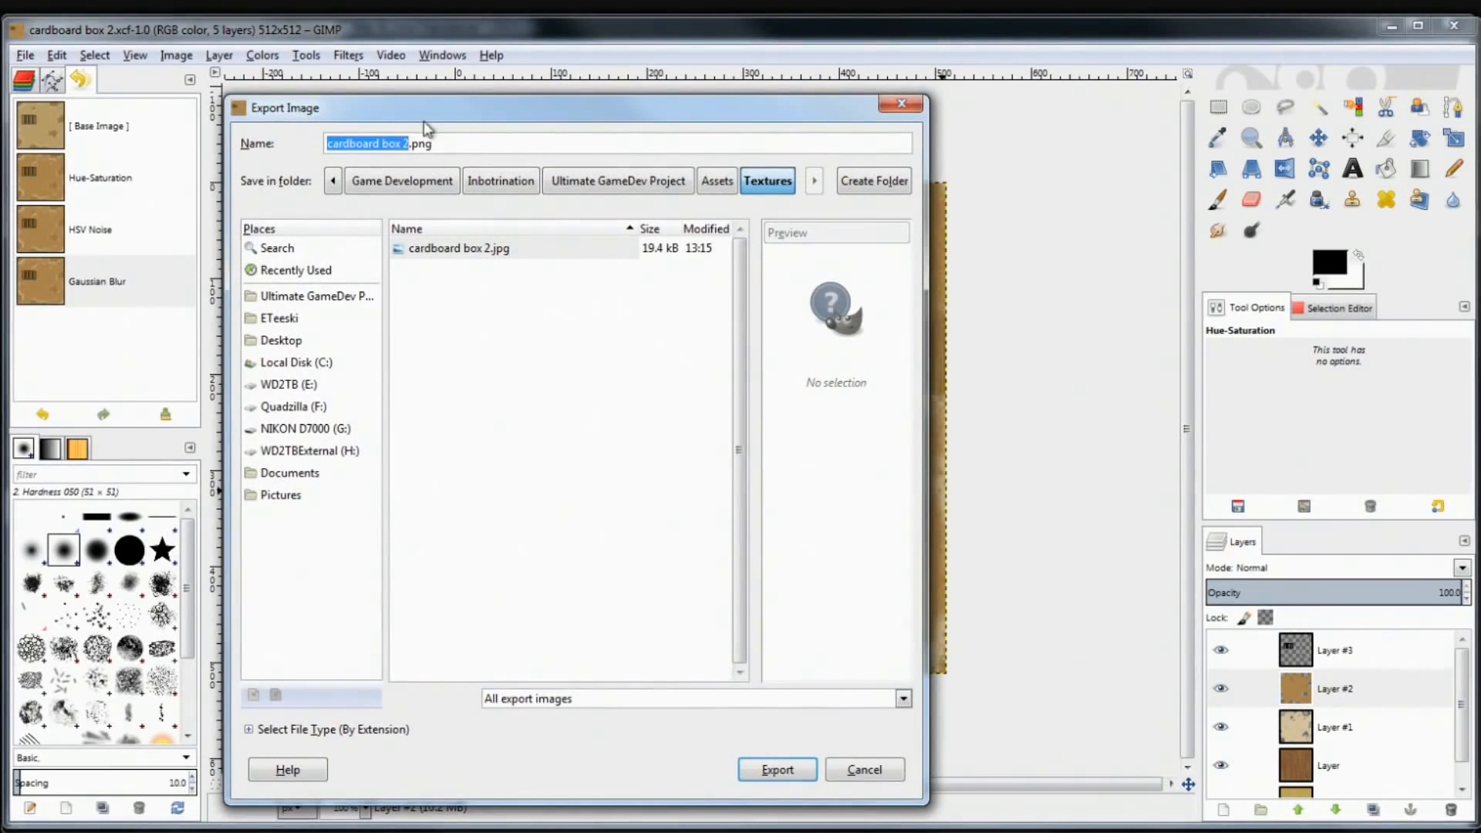
pyautogui.moveTo(439, 115); pyautogui.dragTo(610, 84)
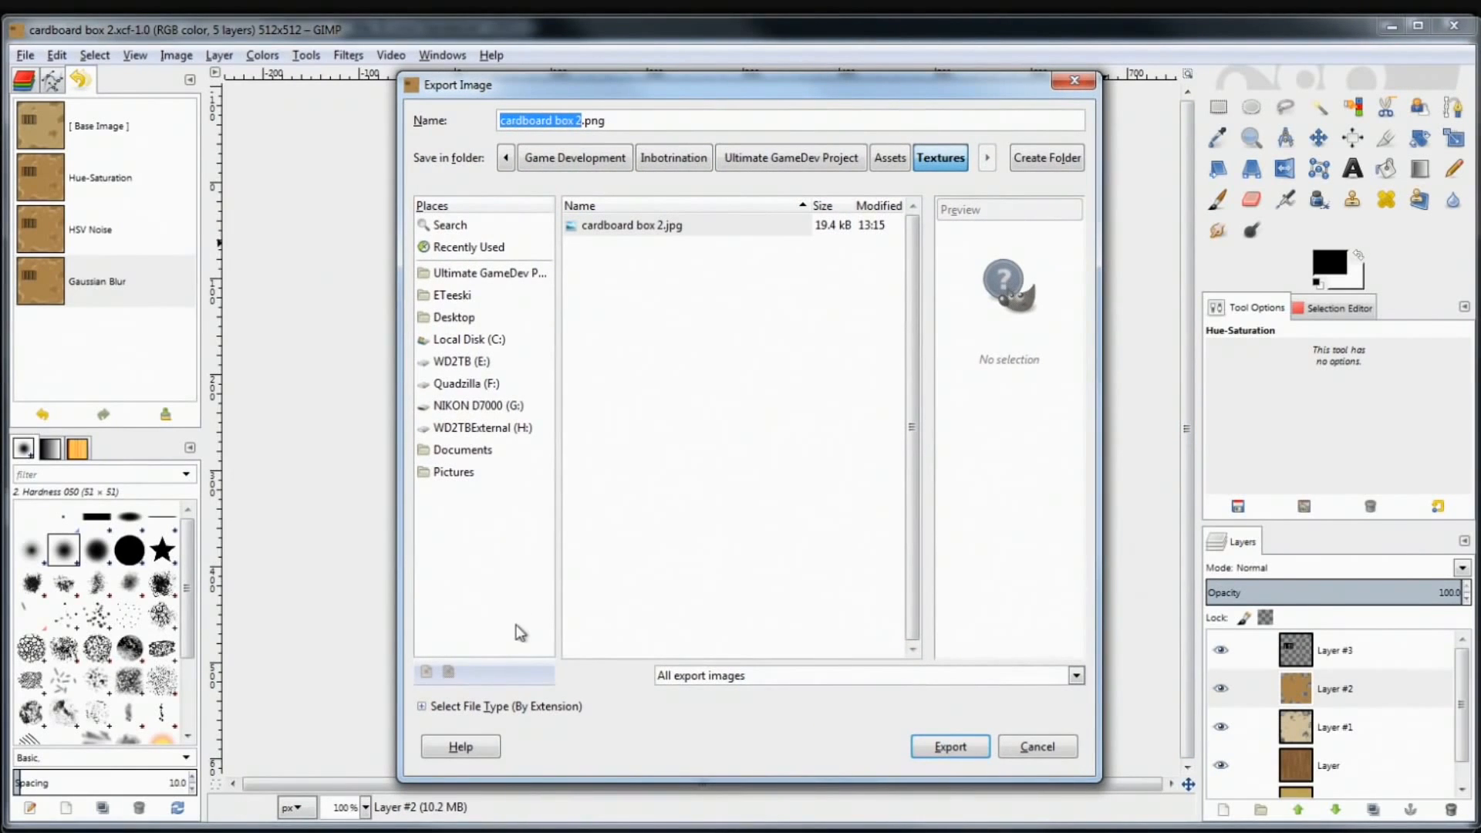
pyautogui.click(660, 225)
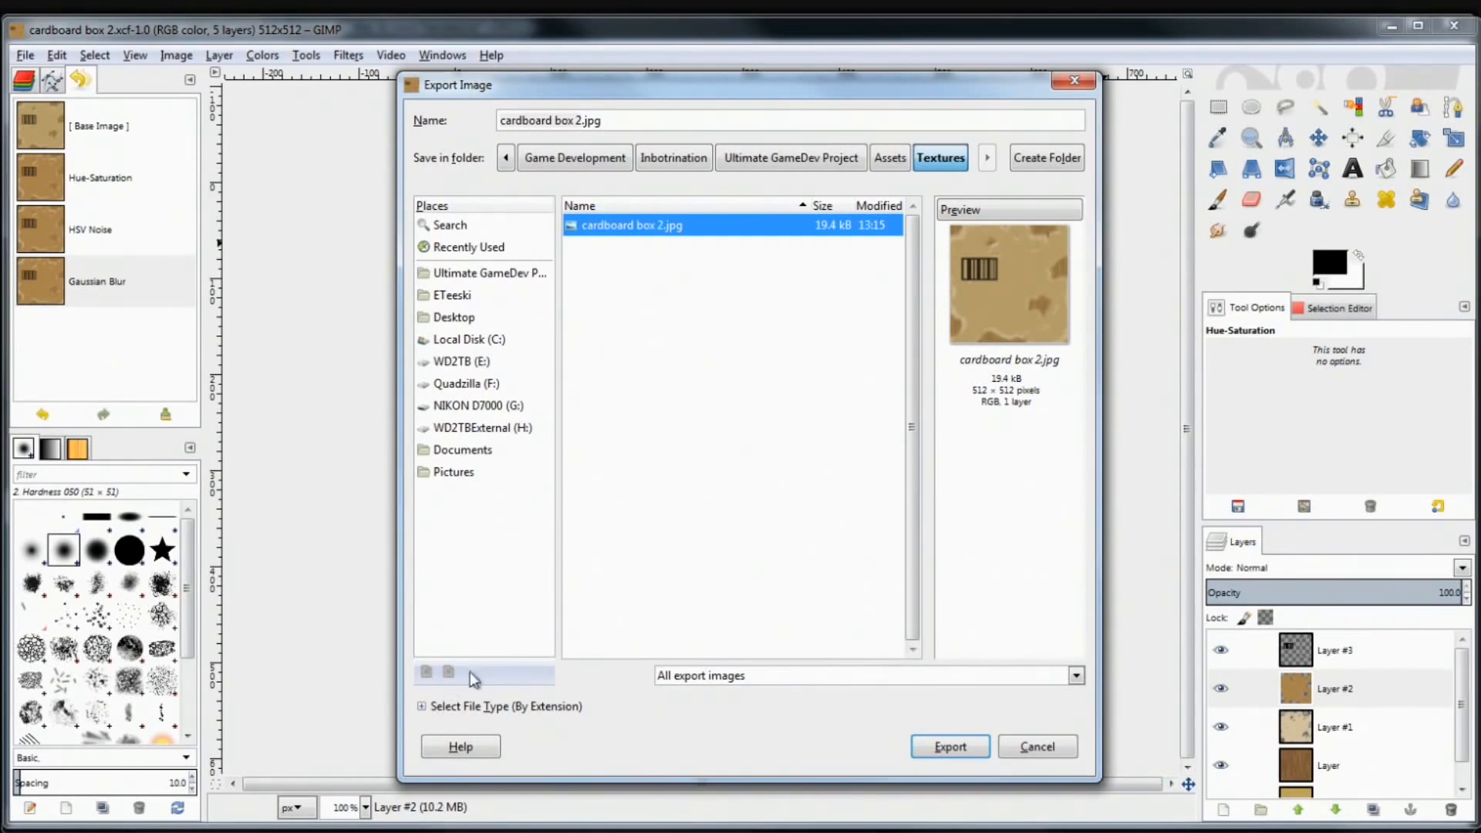
pyautogui.click(472, 706)
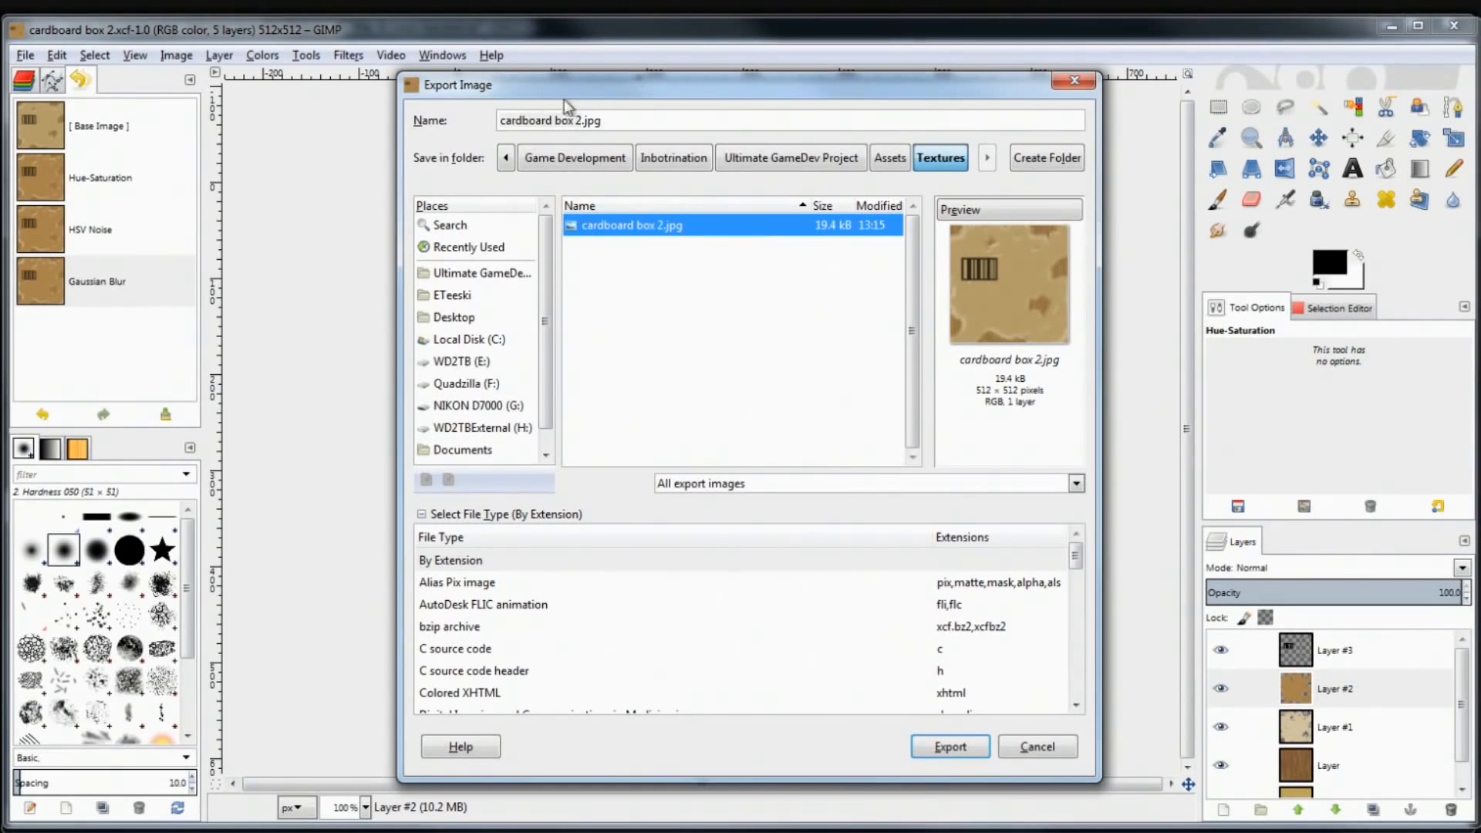
pyautogui.click(956, 749)
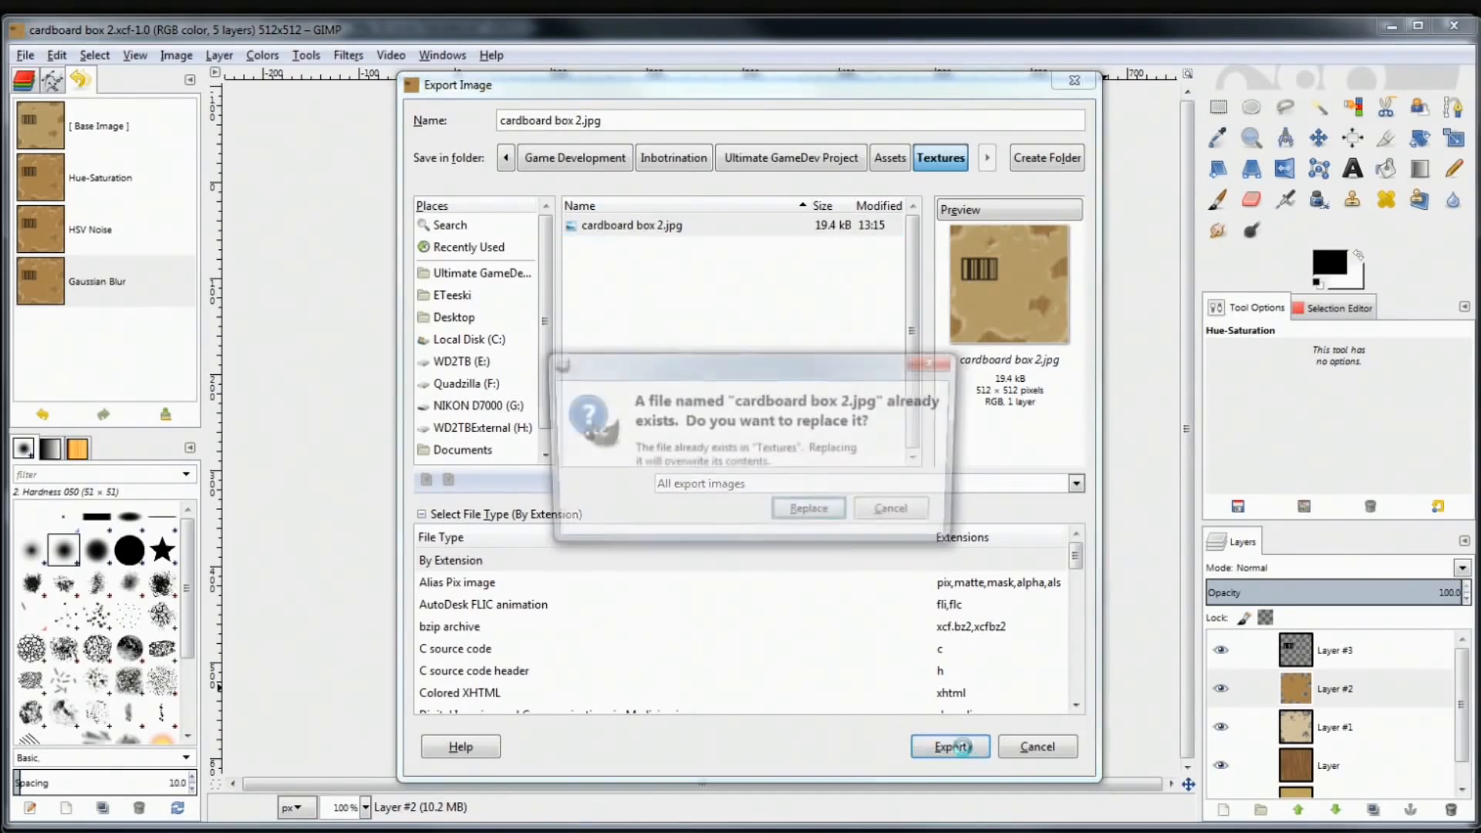
pyautogui.click(811, 515)
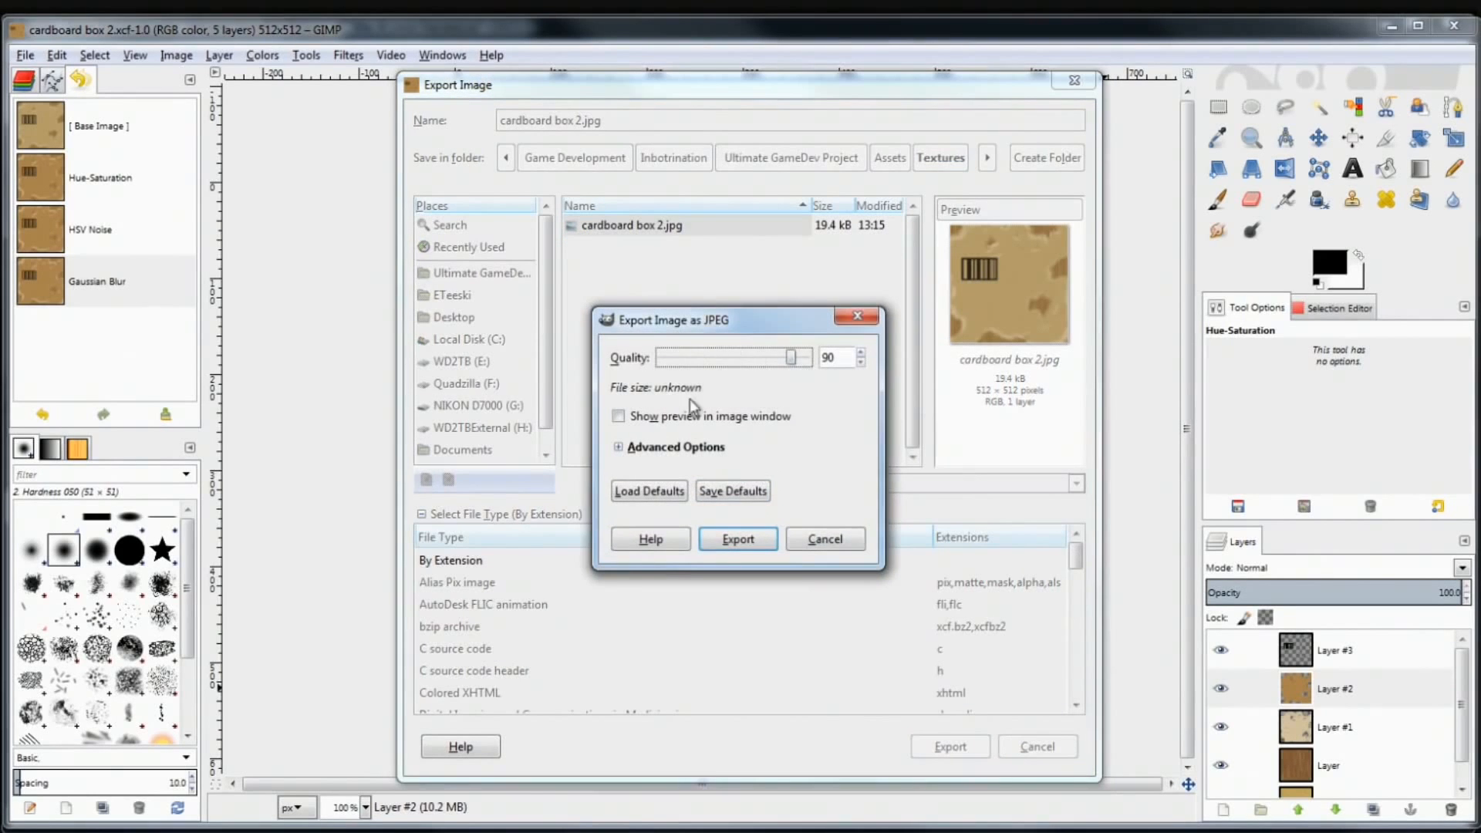
pyautogui.moveTo(794, 360); pyautogui.dragTo(781, 361)
pyautogui.click(743, 540)
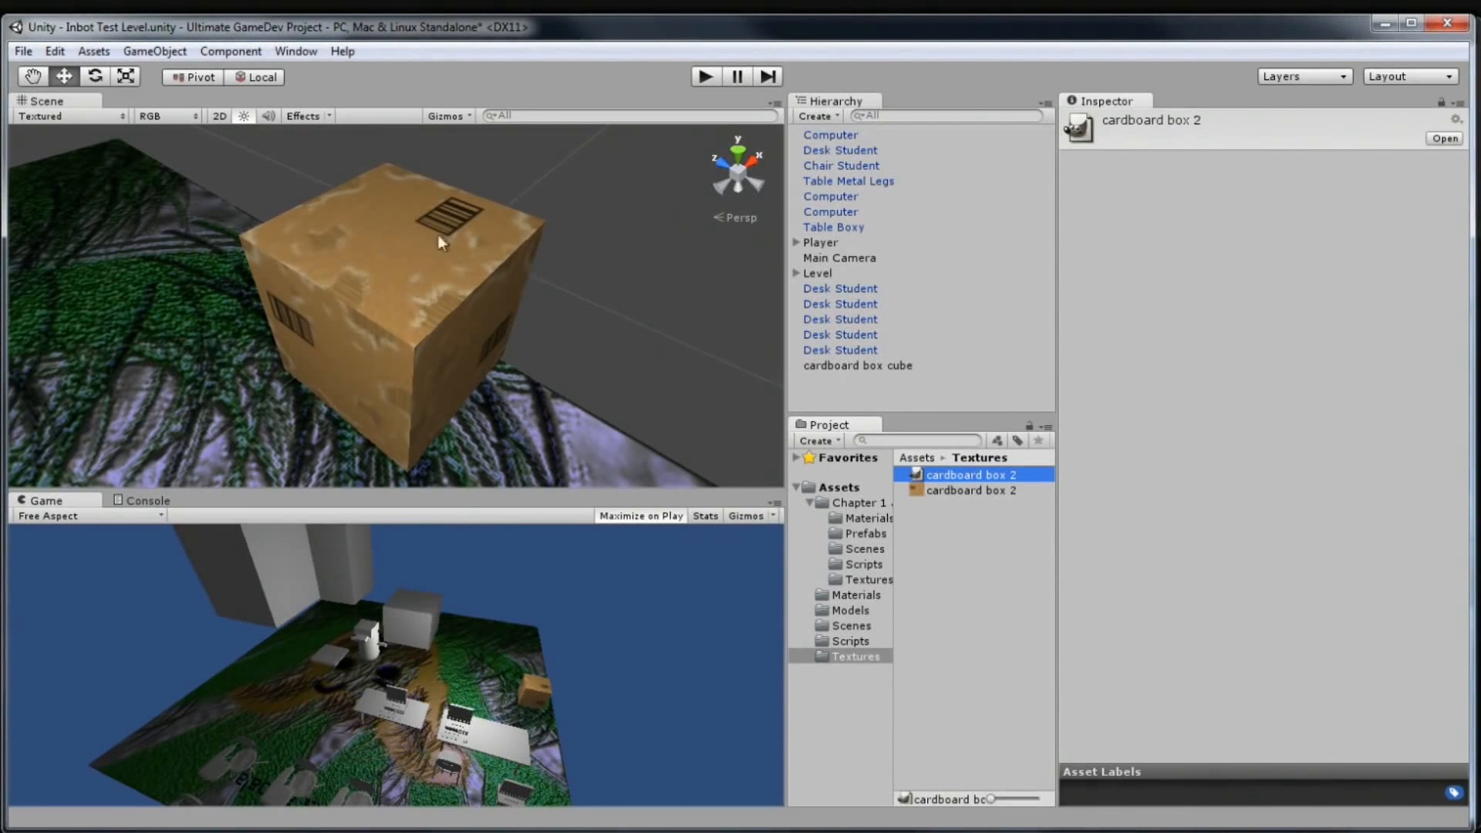
# Orbit and zoom the Unity Scene view to inspect the textured cardboard box cube
pyautogui.moveTo(361, 294); pyautogui.dragTo(430, 321)
pyautogui.scroll(5, 430, 321)
pyautogui.scroll(-5, 430, 321)
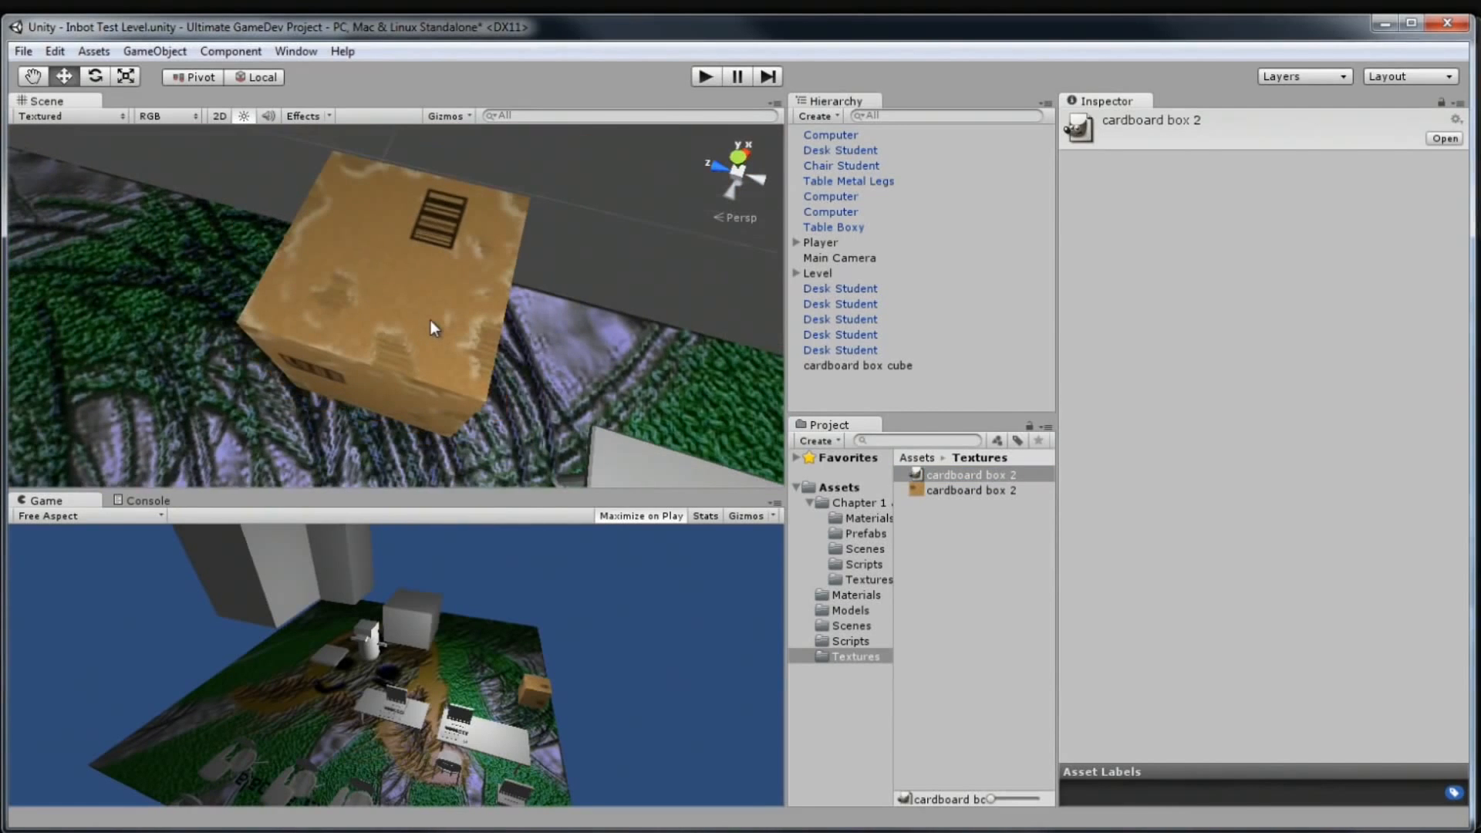
pyautogui.moveTo(430, 321); pyautogui.dragTo(333, 460)
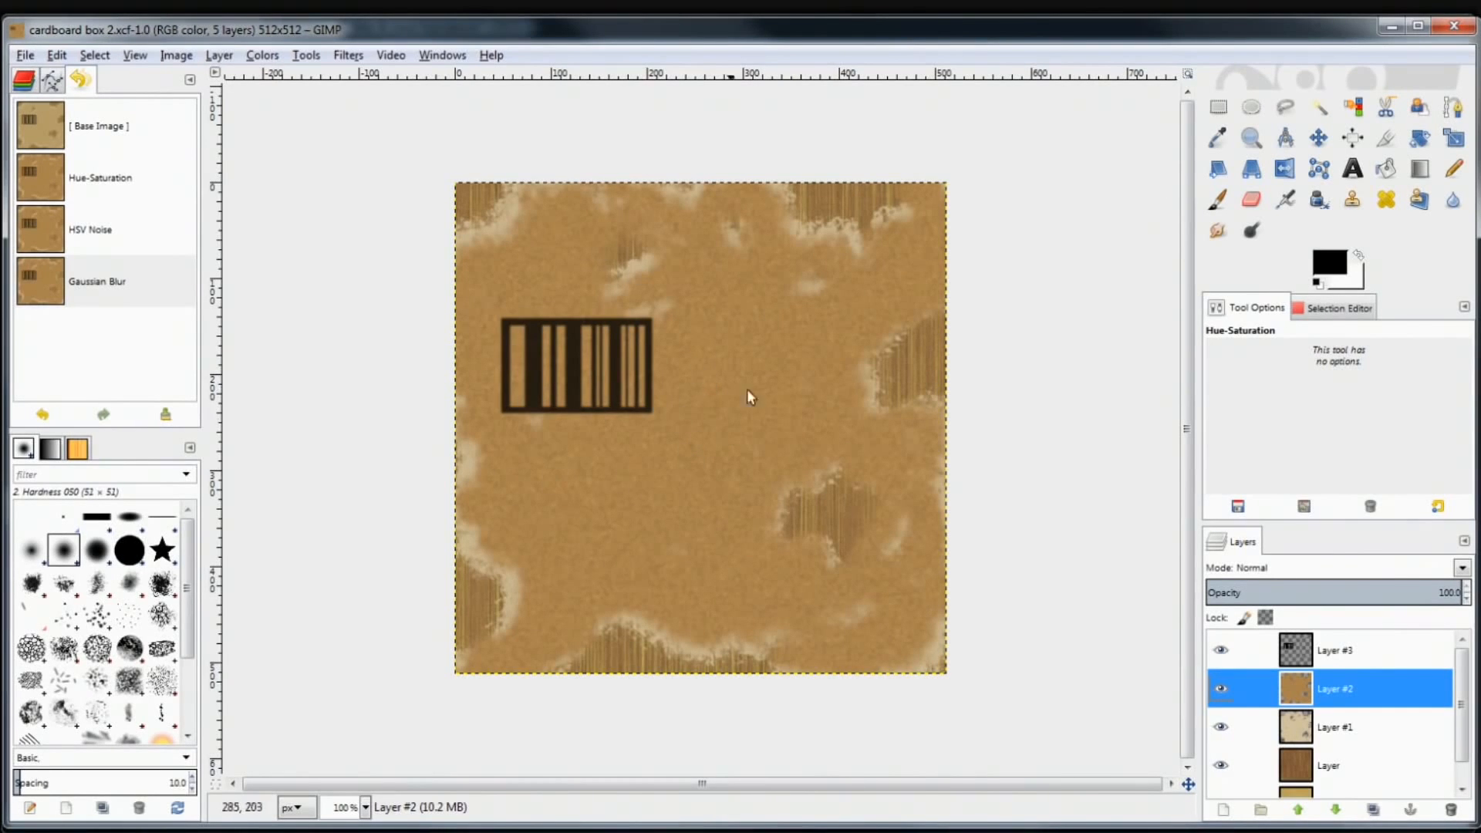
# Move the barcode layer (Layer #3) slightly higher on the cardboard texture
pyautogui.click(1332, 654)
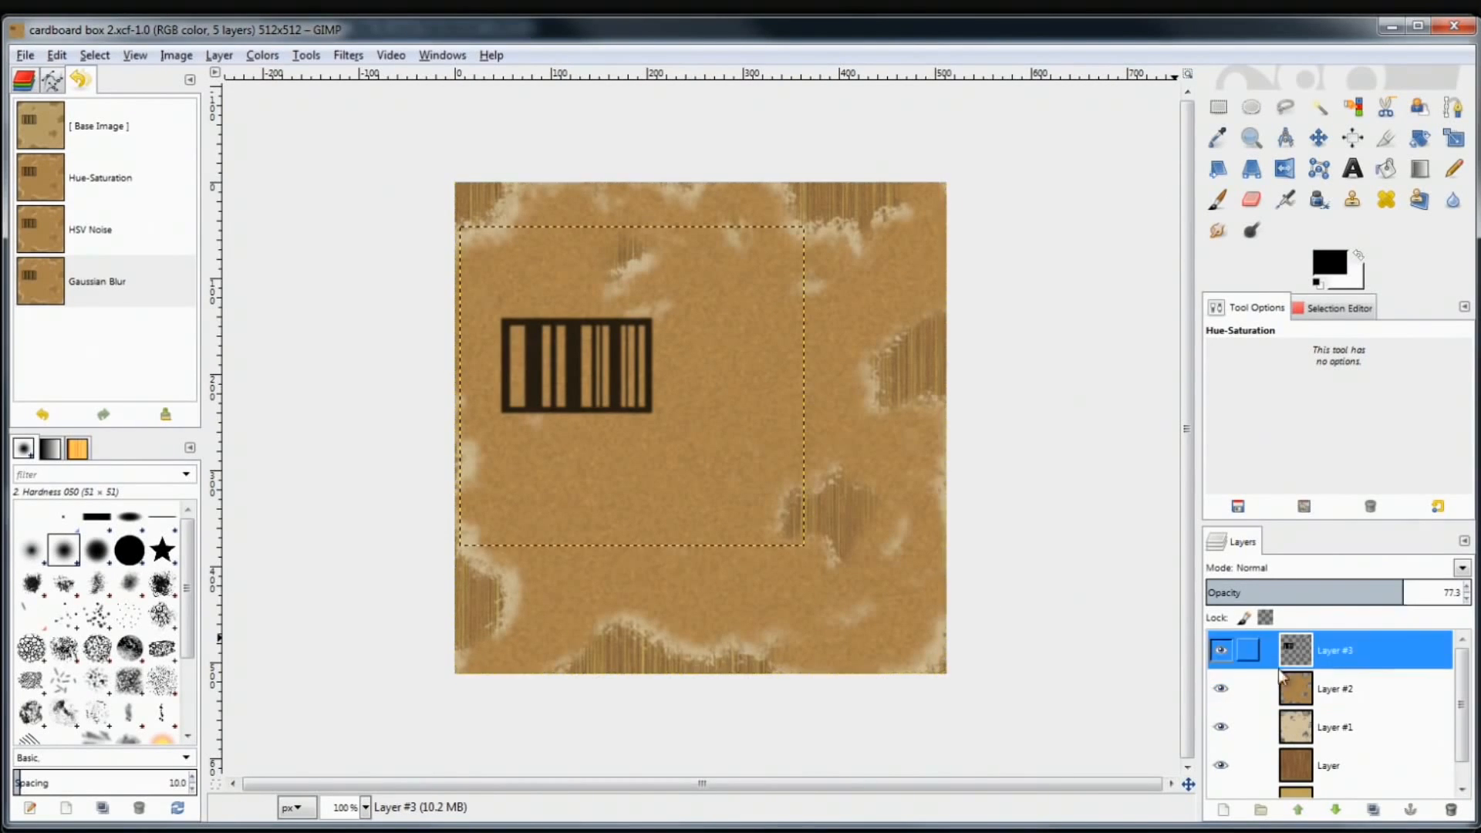
pyautogui.click(1454, 137)
pyautogui.click(1321, 140)
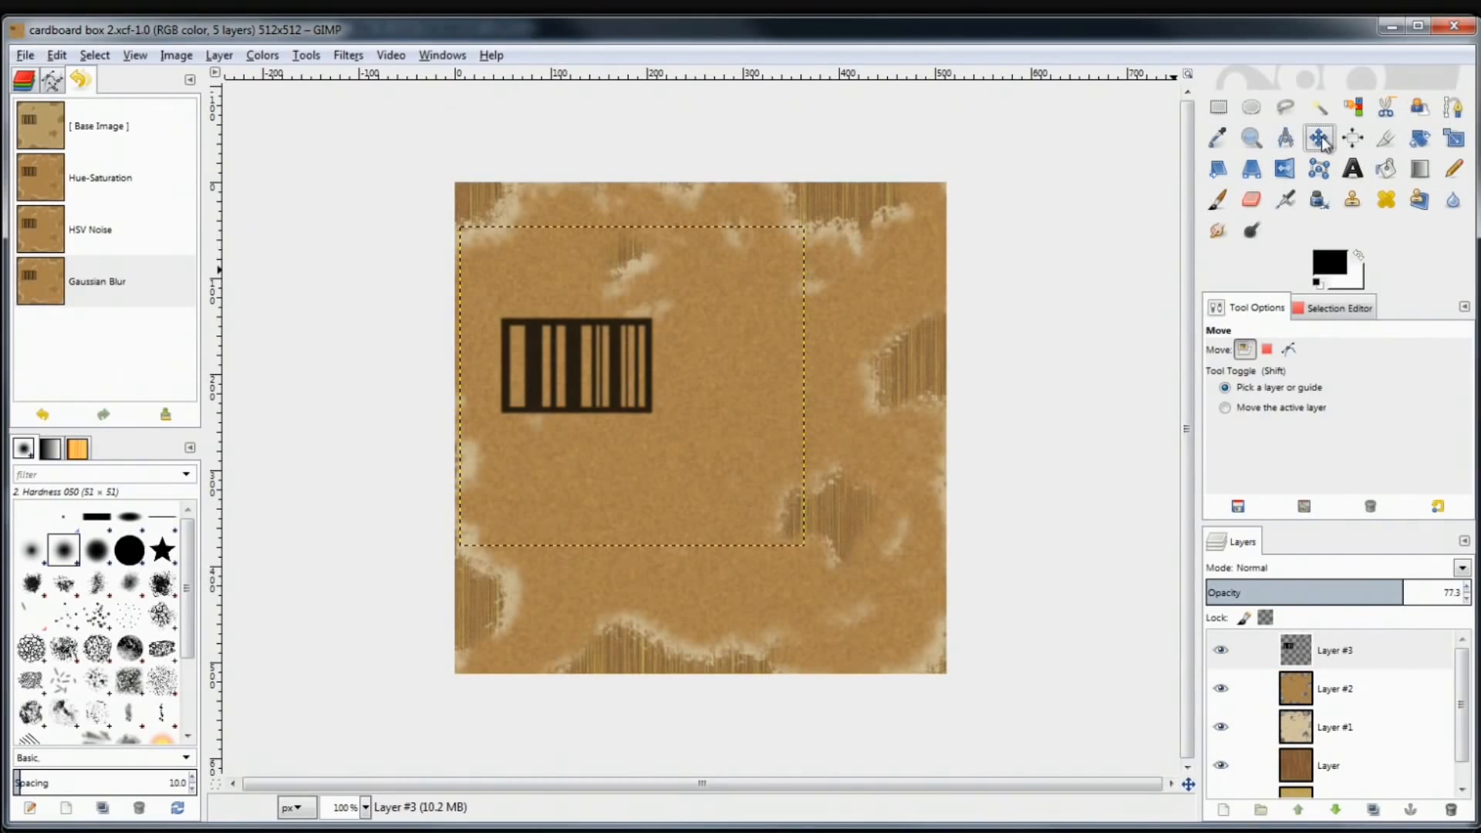
pyautogui.moveTo(594, 363); pyautogui.dragTo(600, 313)
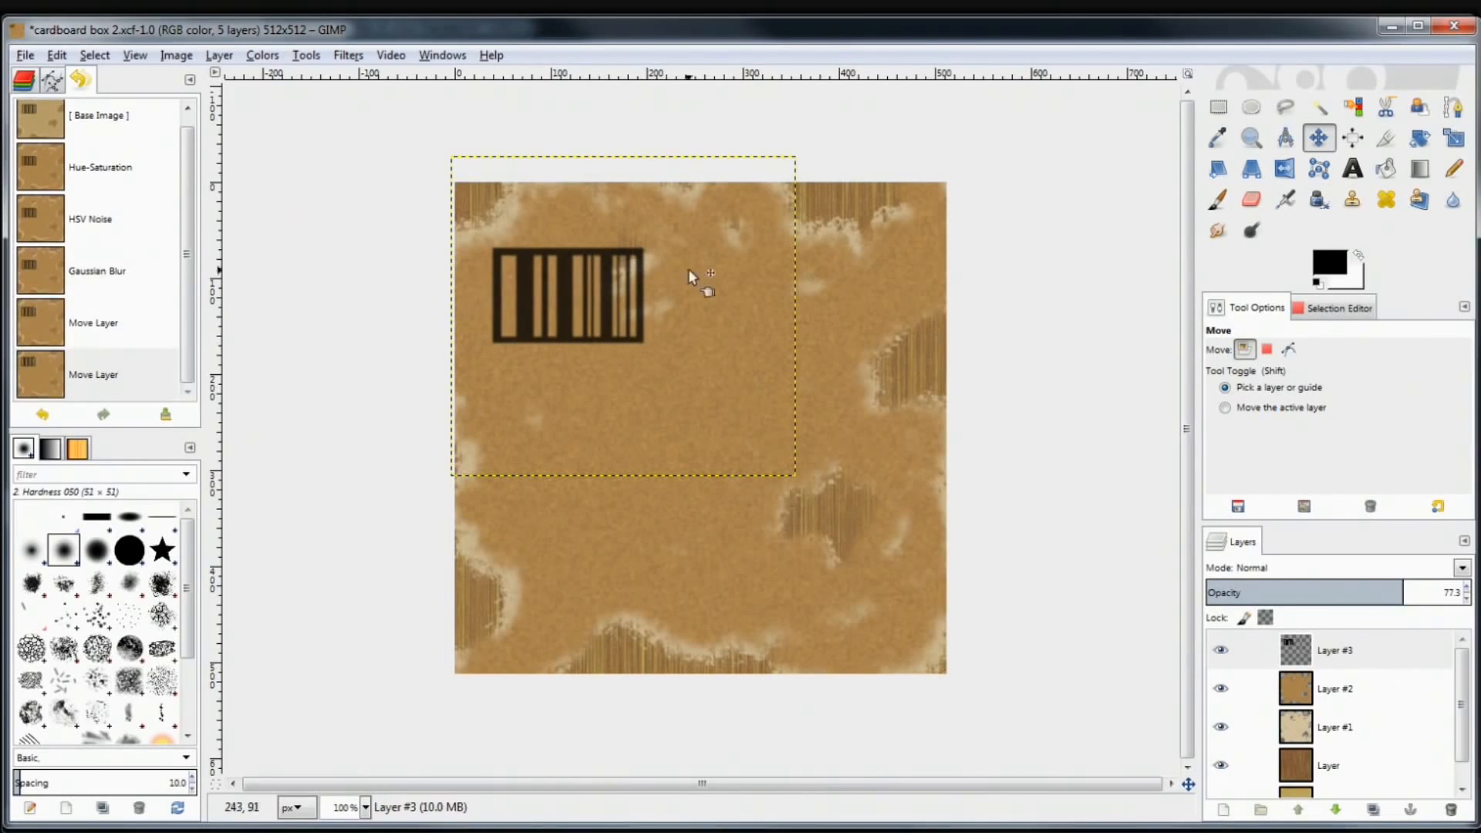
# Save the XCF and re-export the image to cardboard box 2.jpg
pyautogui.press('ctrl')
pyautogui.hotkey('ctrl', 's')
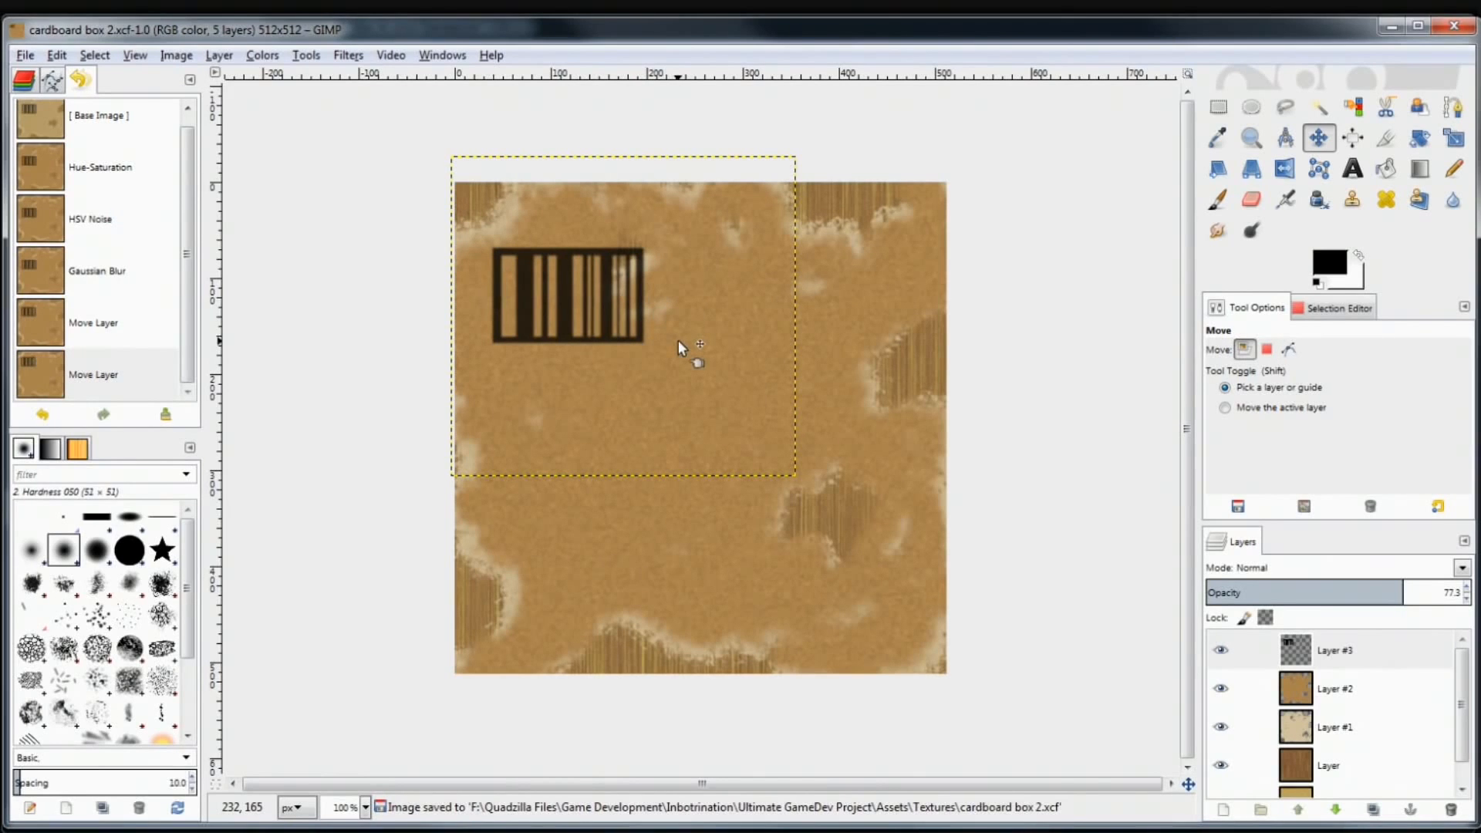
pyautogui.hotkey('ctrl', 's')
pyautogui.hotkey('ctrl', 'e')
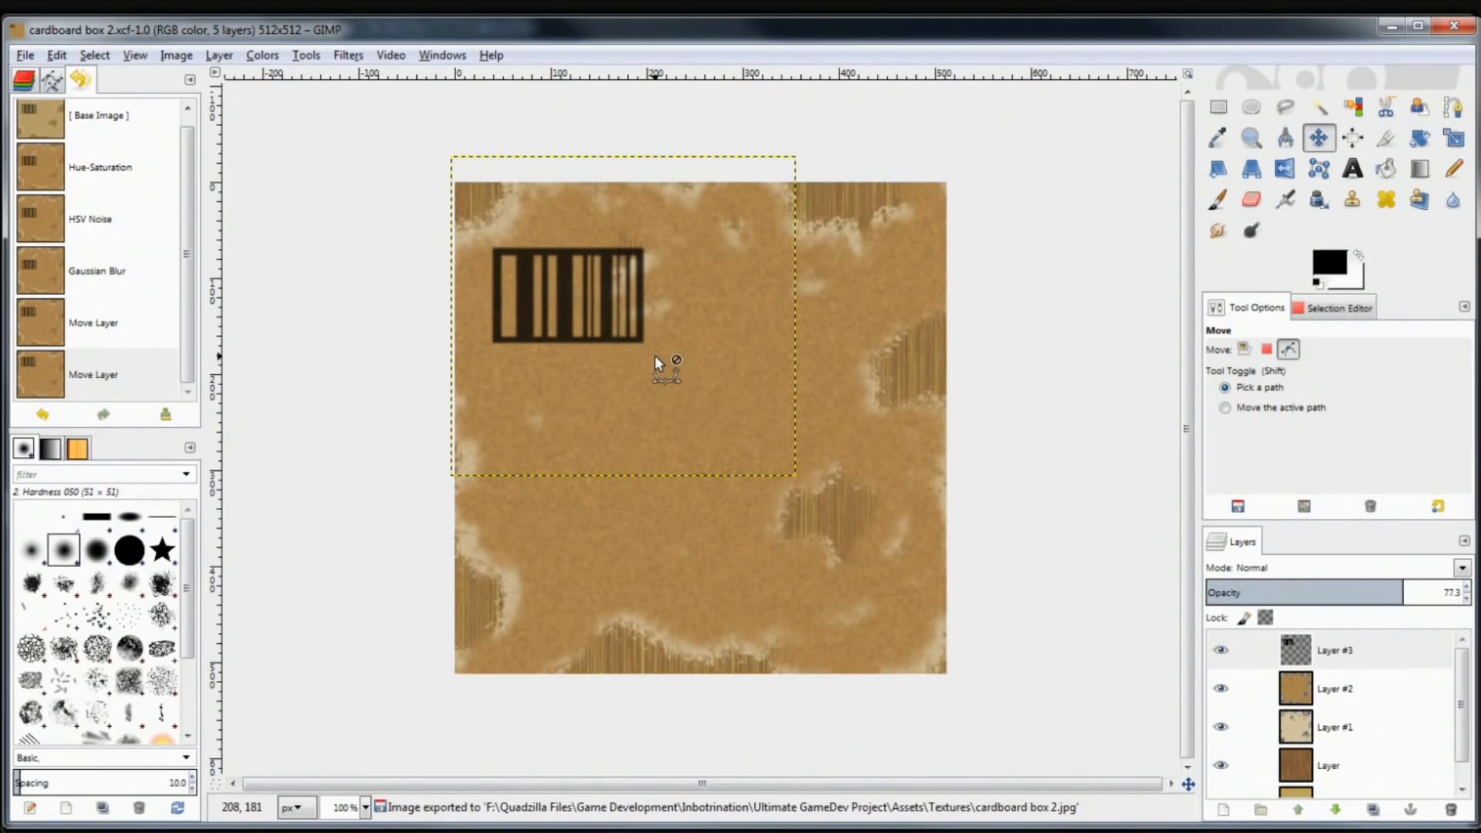
pyautogui.click(24, 55)
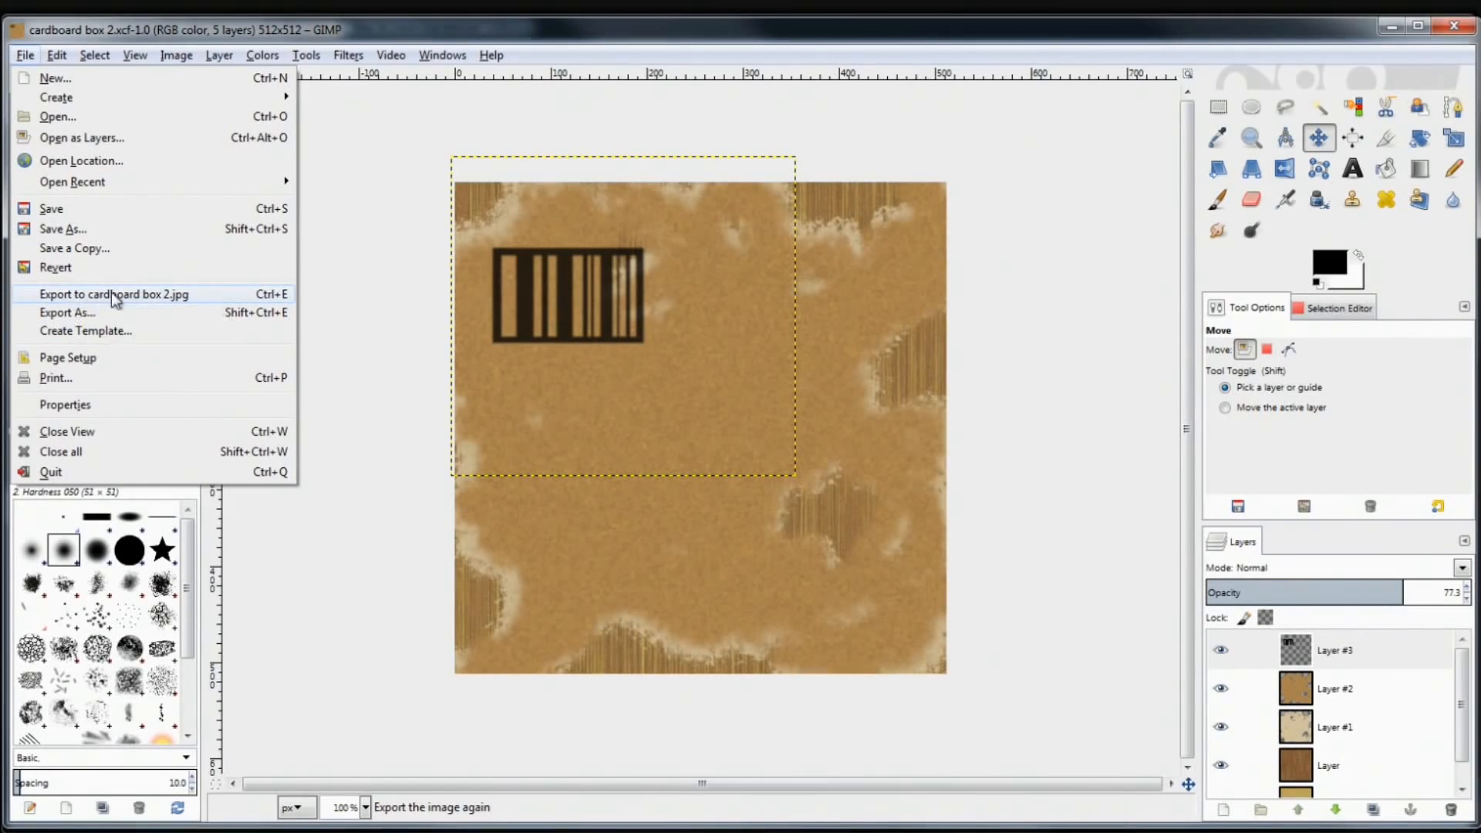
pyautogui.click(185, 297)
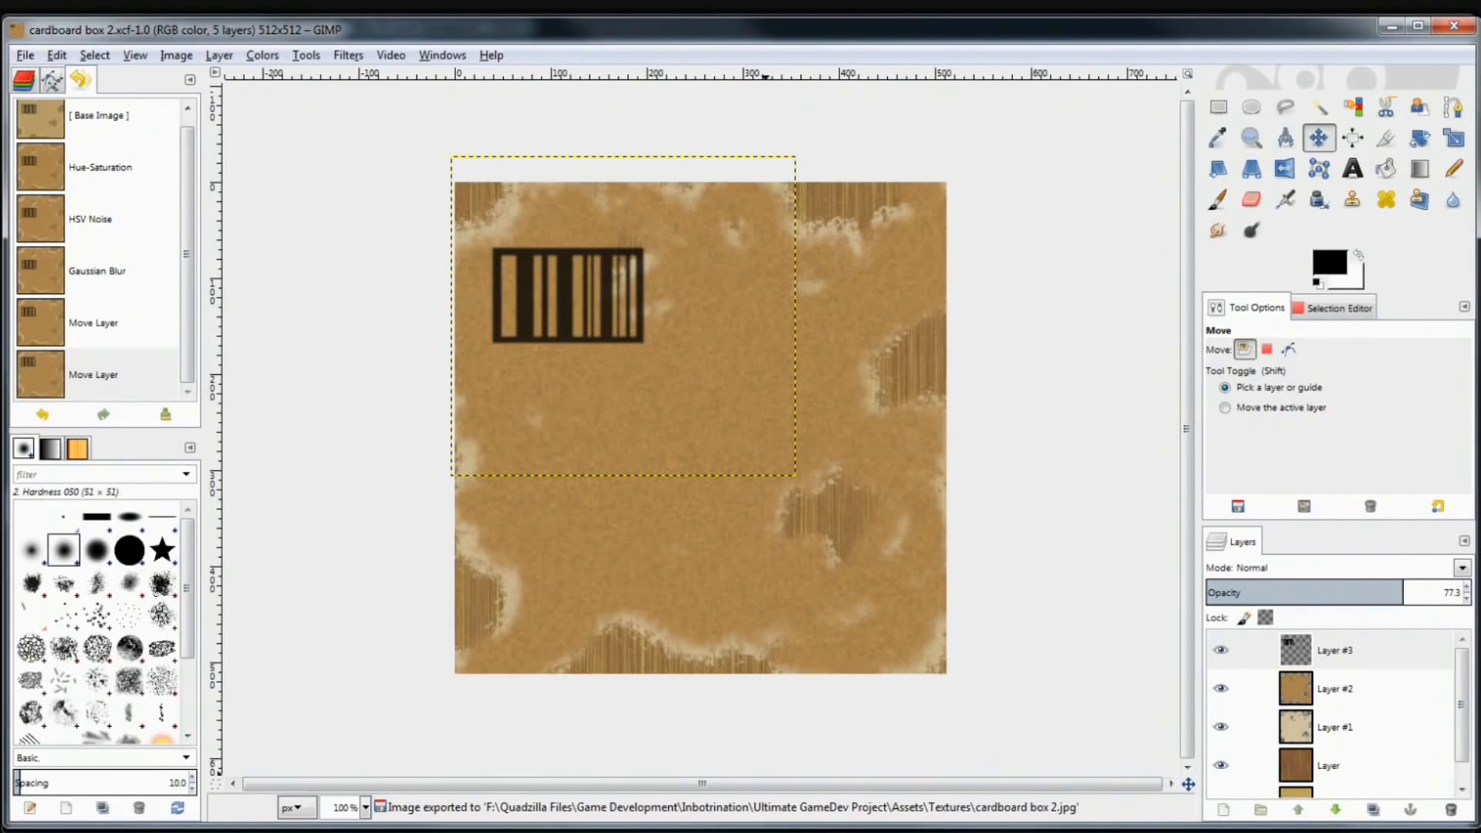
# Reload the cardboard box 2 texture in Unity's Project panel to show the moved barcode
pyautogui.click(689, 830)
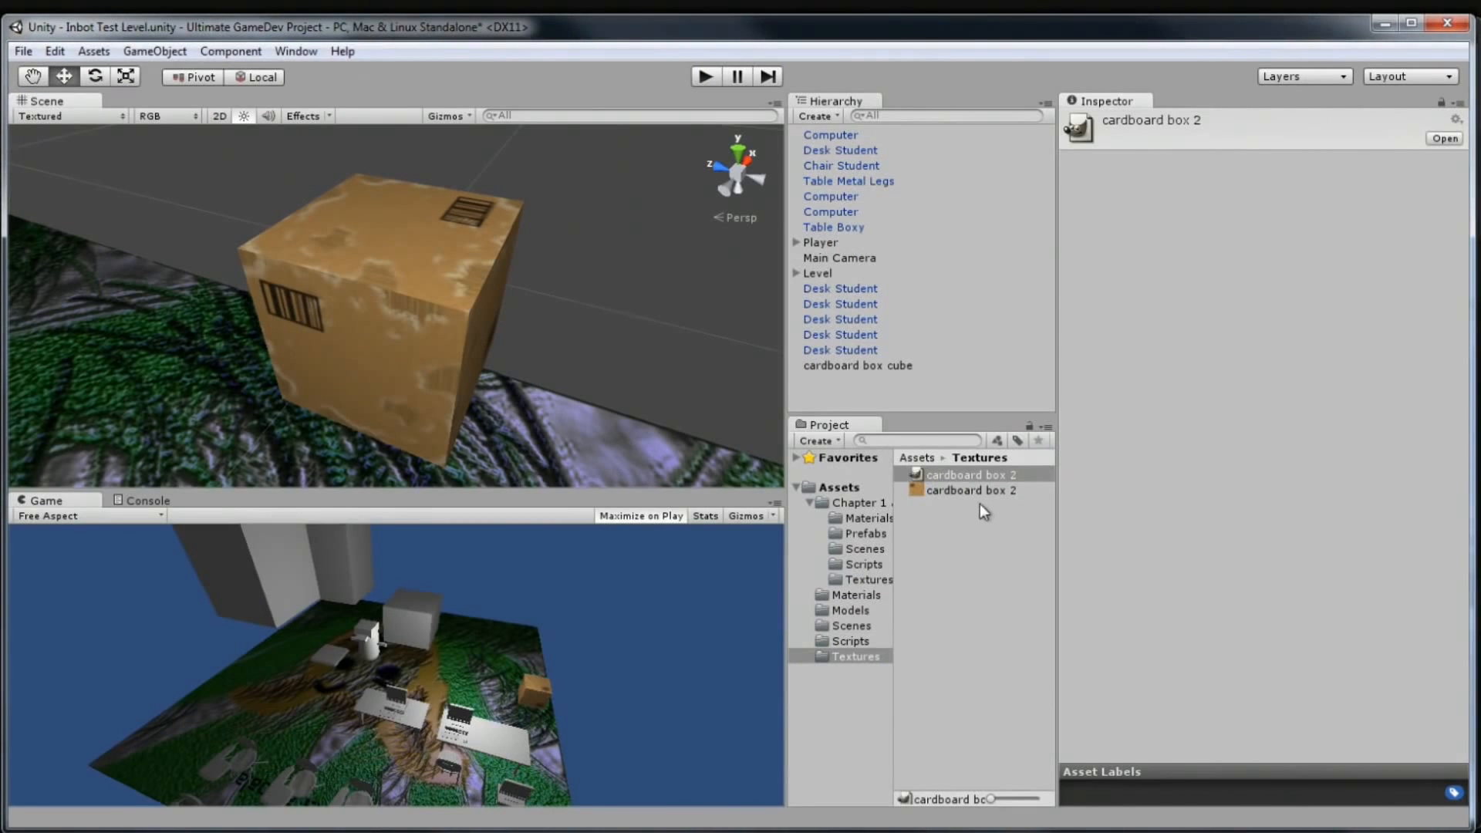
pyautogui.click(982, 477)
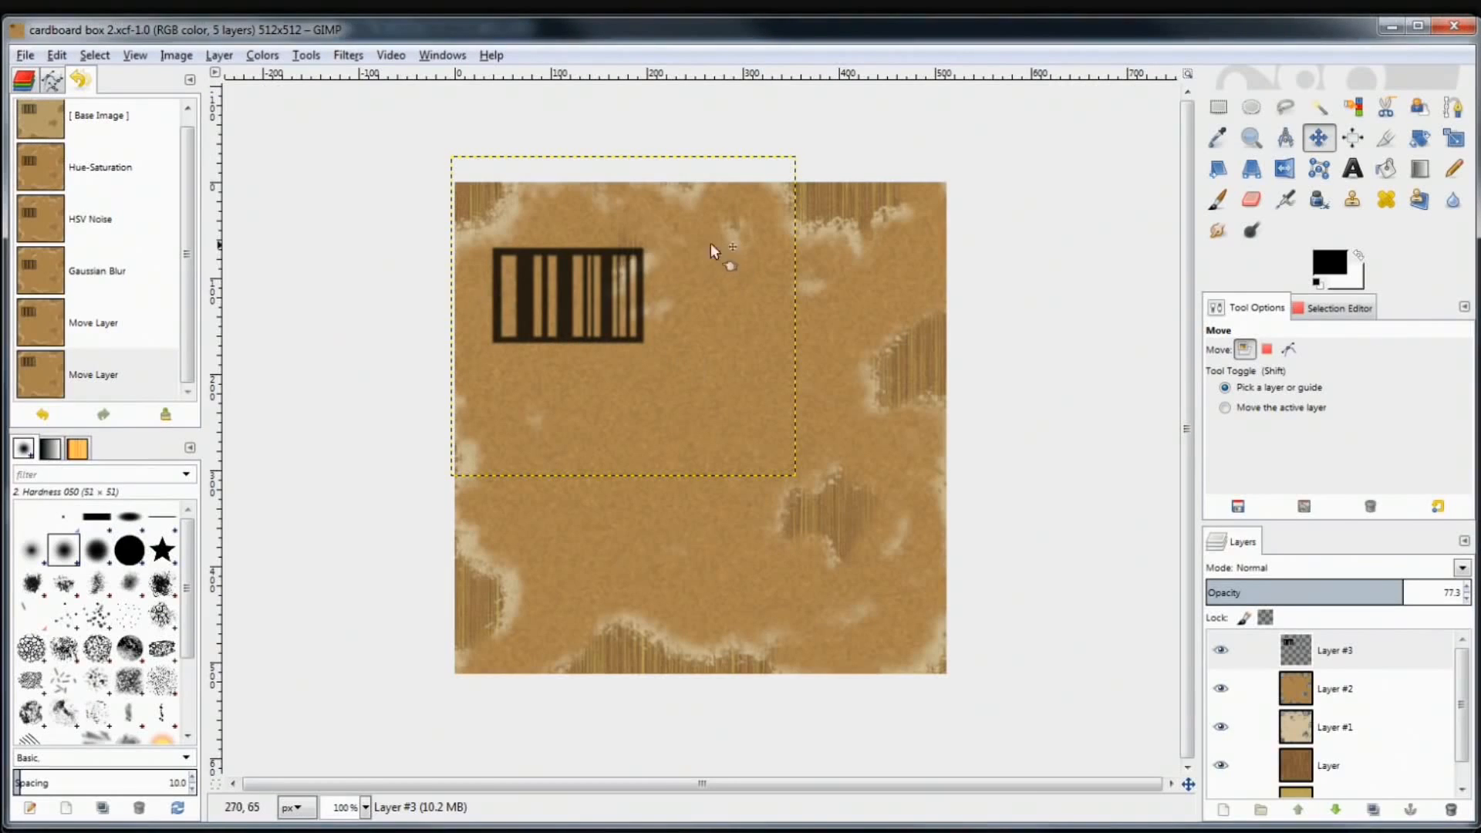
# Drag the barcode to the texture's lower-right corner and re-export the JPG
pyautogui.moveTo(597, 271); pyautogui.dragTo(858, 574)
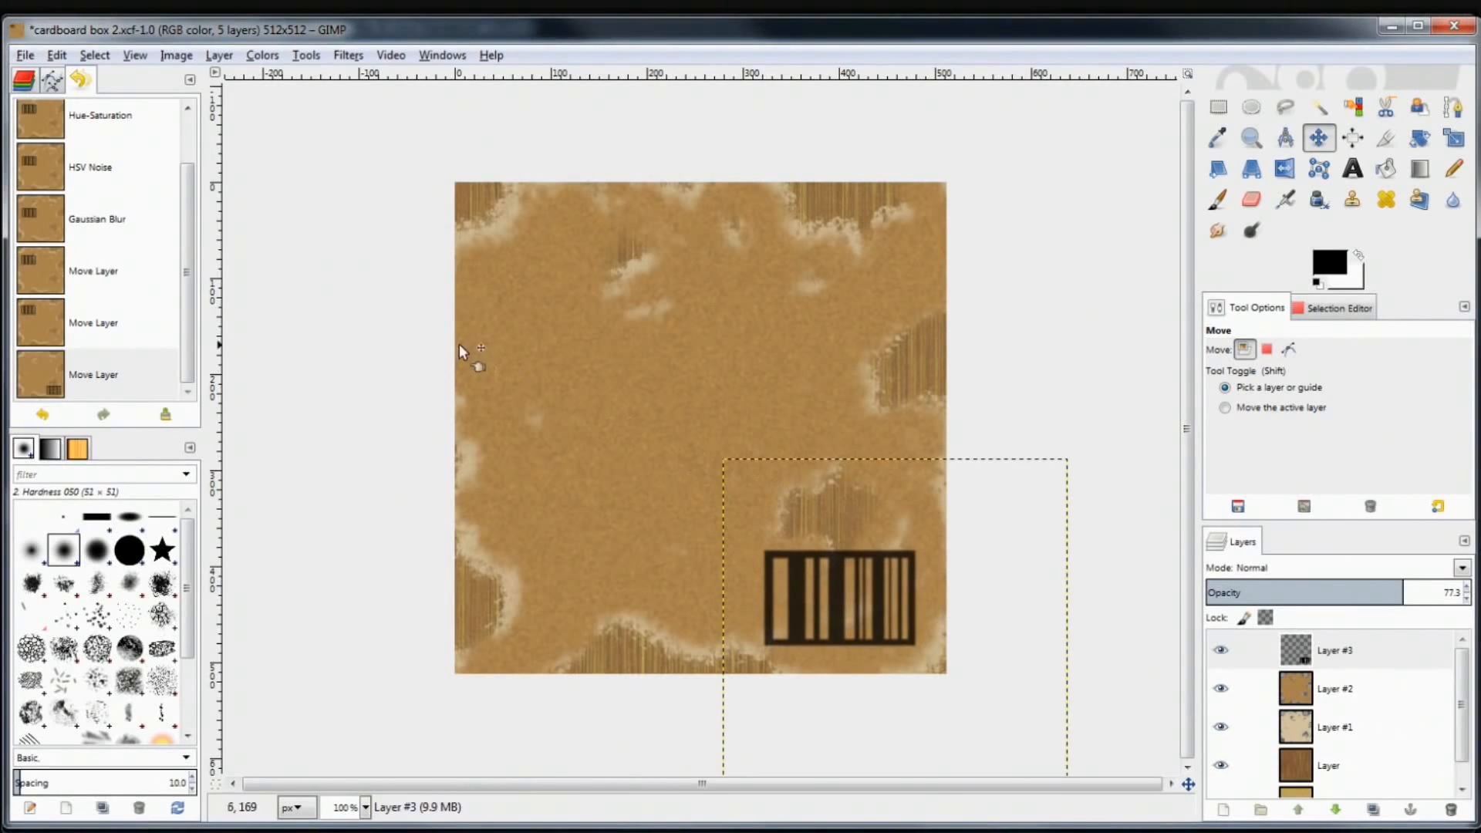
pyautogui.hotkey('ctrl', 'e')
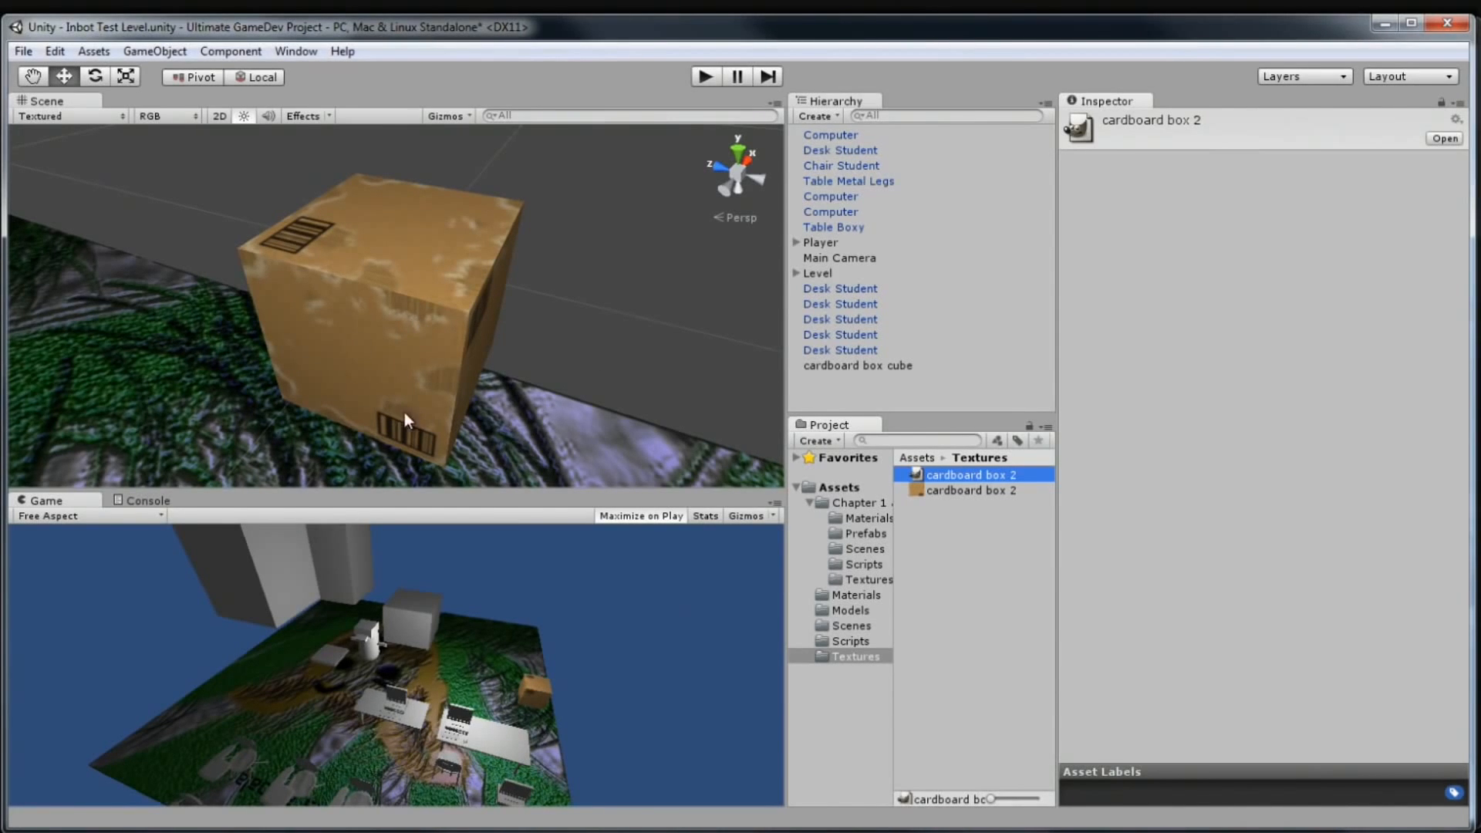
pyautogui.moveTo(571, 321); pyautogui.dragTo(265, 286)
pyautogui.press('a')
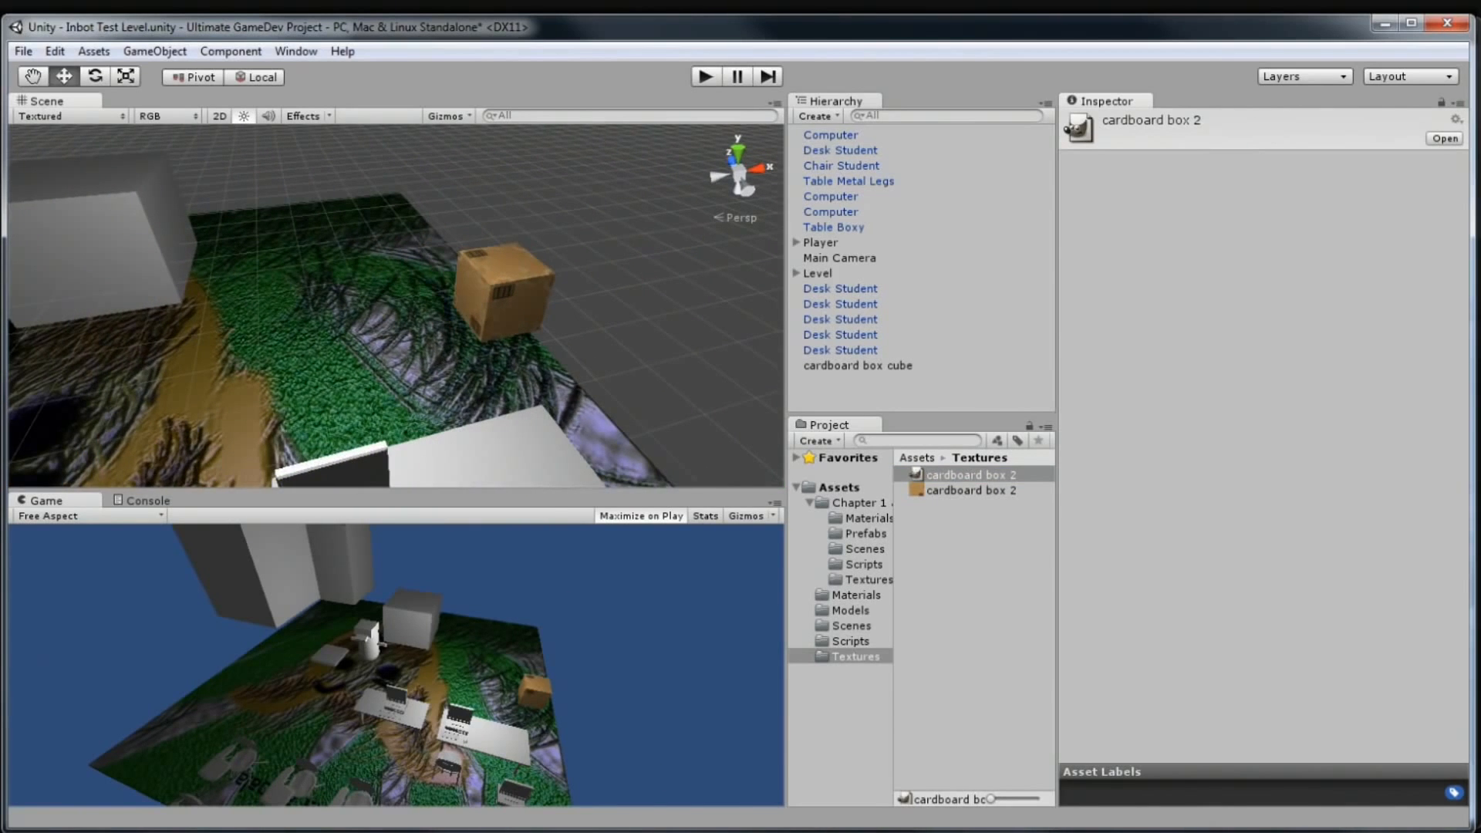
# Save the repositioned barcode to cardboard box 2.xcf in GIMP
pyautogui.hotkey('alt', 'Tab')
pyautogui.press('ctrl')
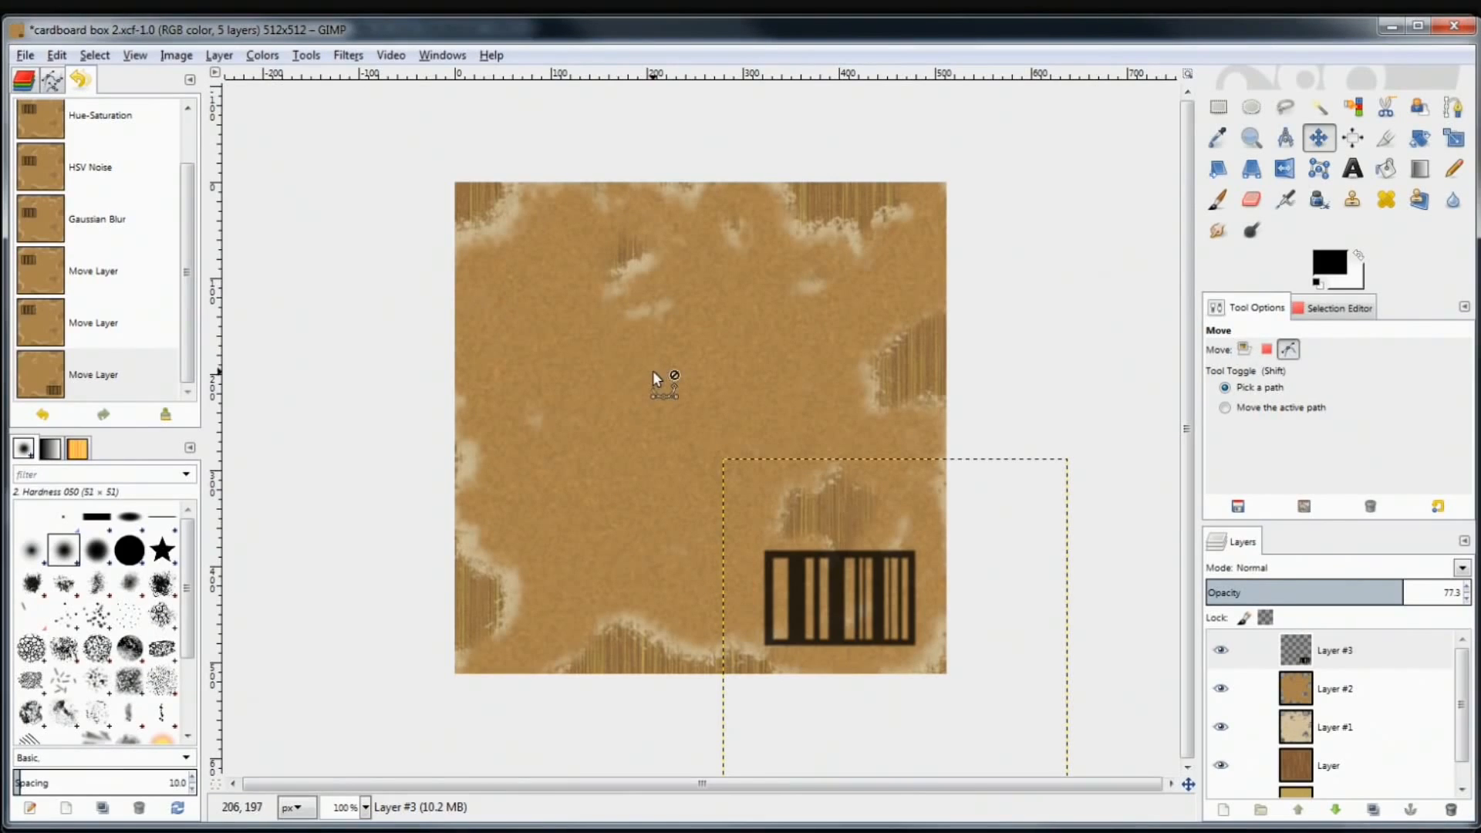
pyautogui.hotkey('ctrl', 's')
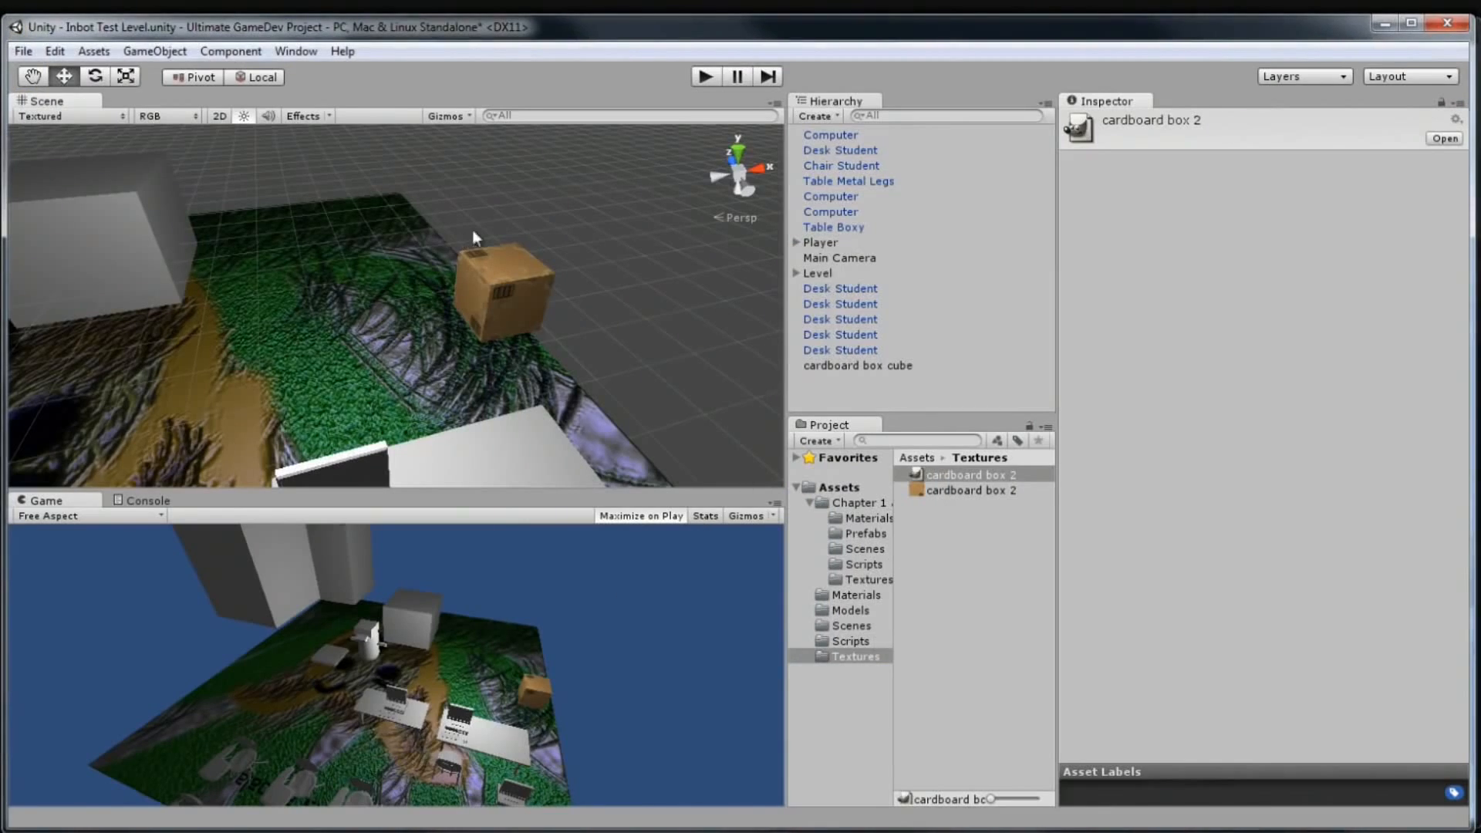
pyautogui.moveTo(472, 230); pyautogui.dragTo(419, 321)
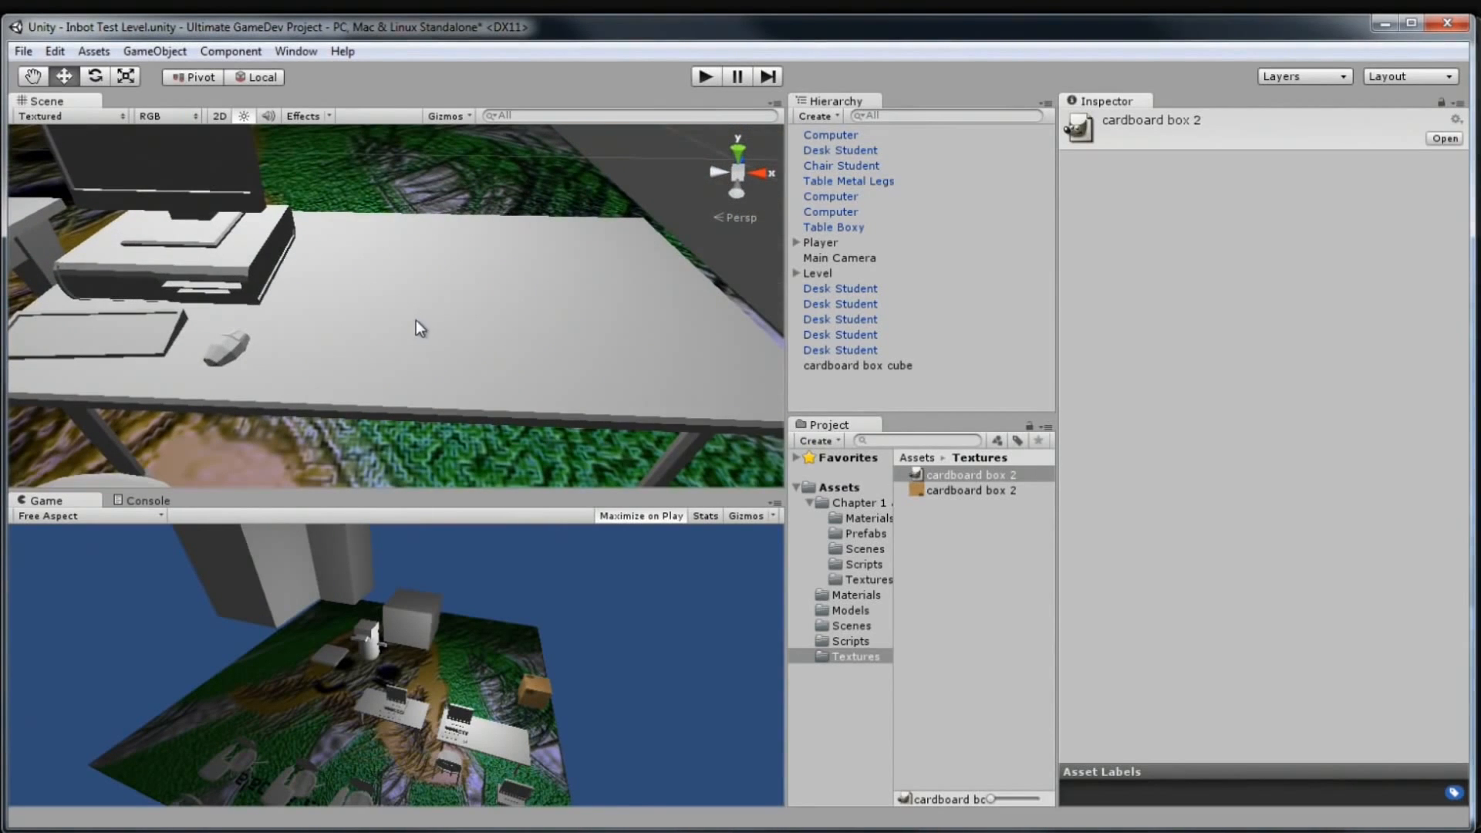
# Apply the Cardboard material from Assets > Materials to the desk and the computer
pyautogui.click(857, 596)
pyautogui.moveTo(950, 470); pyautogui.dragTo(545, 276)
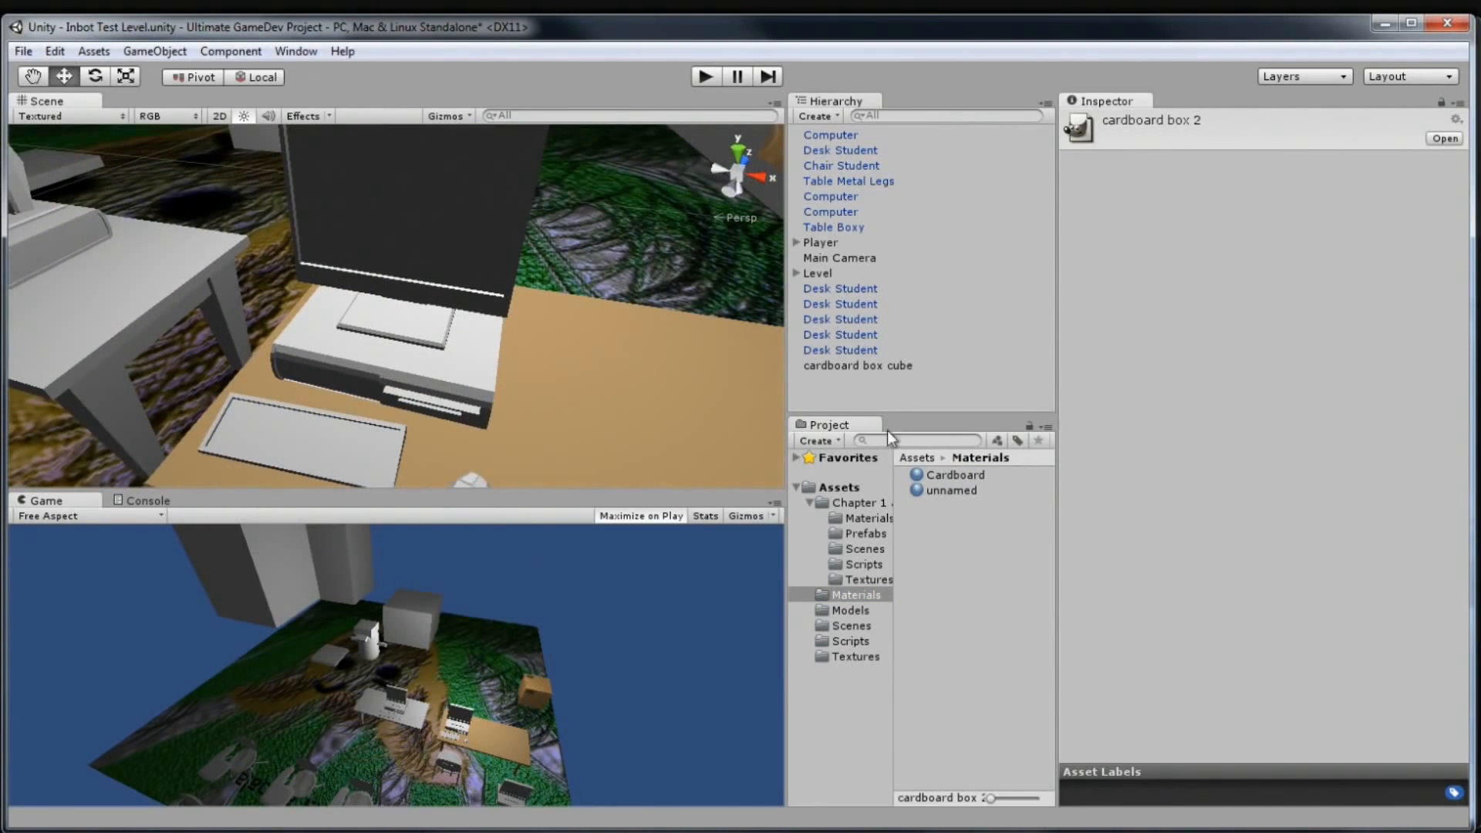
pyautogui.moveTo(933, 475); pyautogui.dragTo(409, 295)
pyautogui.moveTo(531, 270)
pyautogui.mouseDown()
pyautogui.moveTo(470, 251)
pyautogui.moveTo(518, 254)
pyautogui.moveTo(526, 281)
pyautogui.mouseUp()
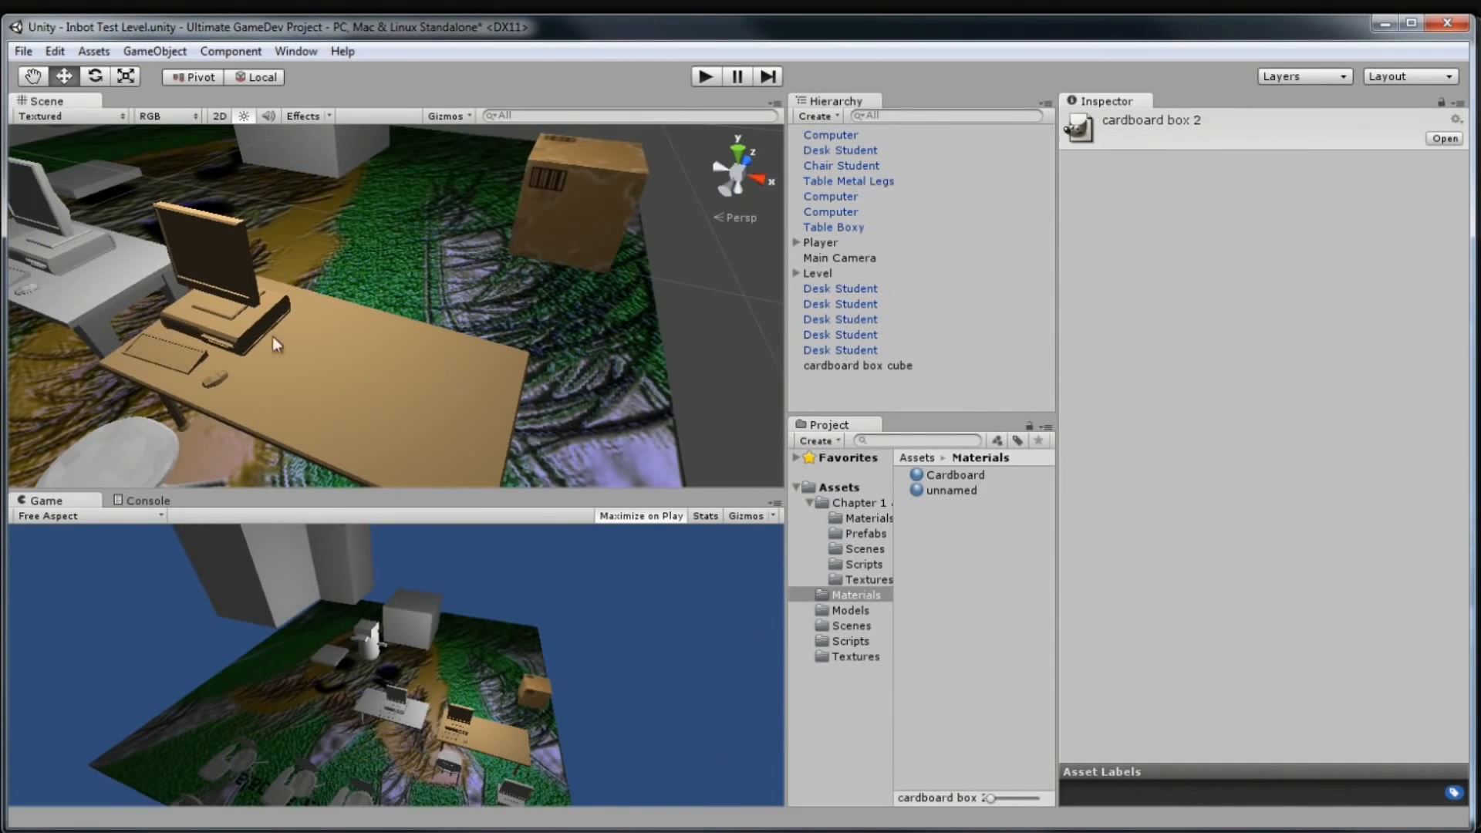
# Fly and orbit the Scene camera around the cardboard box to view its corner barcodes
pyautogui.moveTo(261, 315); pyautogui.dragTo(526, 282)
pyautogui.press('w')
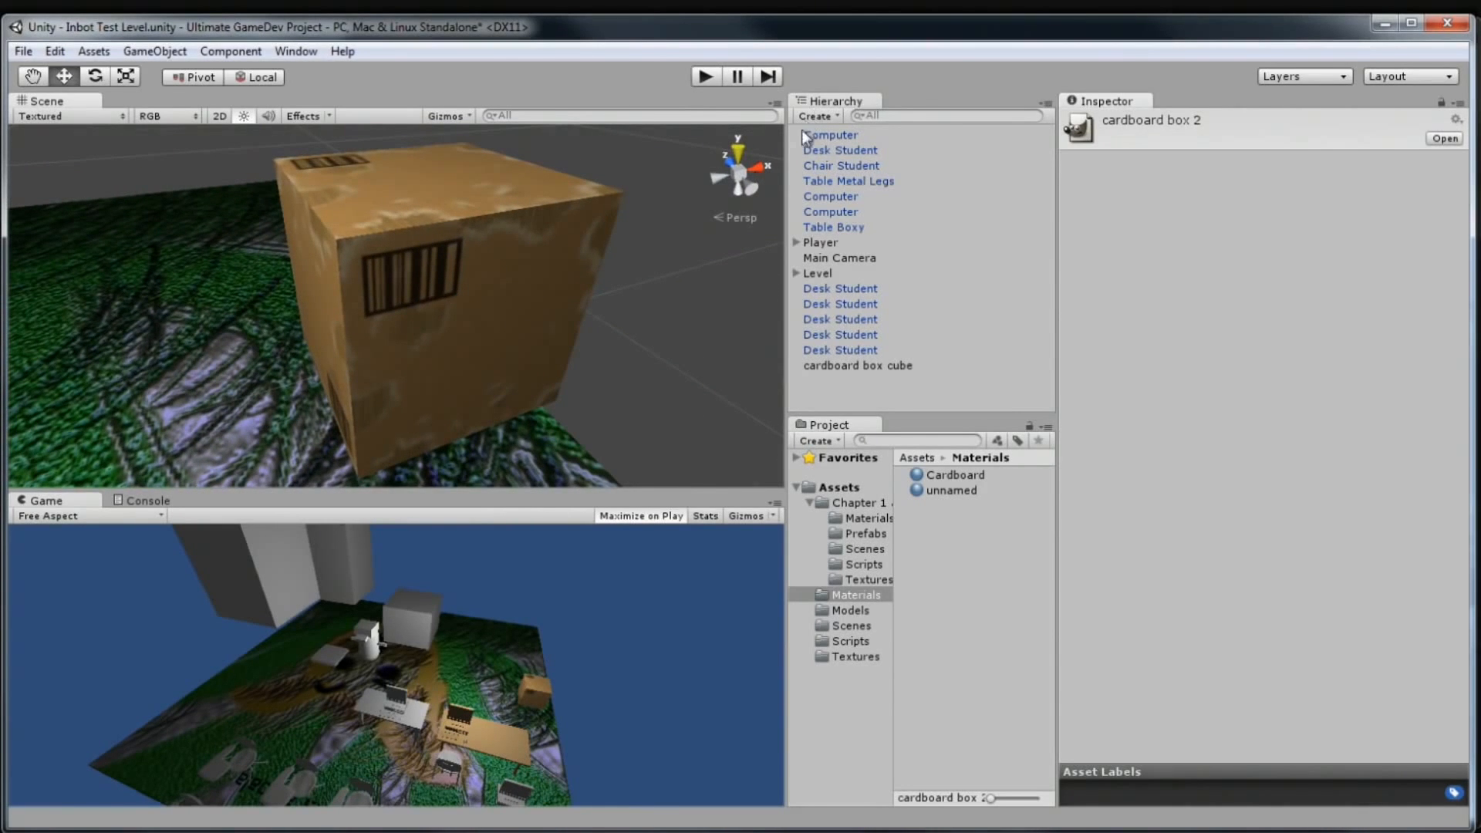
pyautogui.scroll(-3, 563, 304)
pyautogui.moveTo(567, 307); pyautogui.dragTo(658, 314)
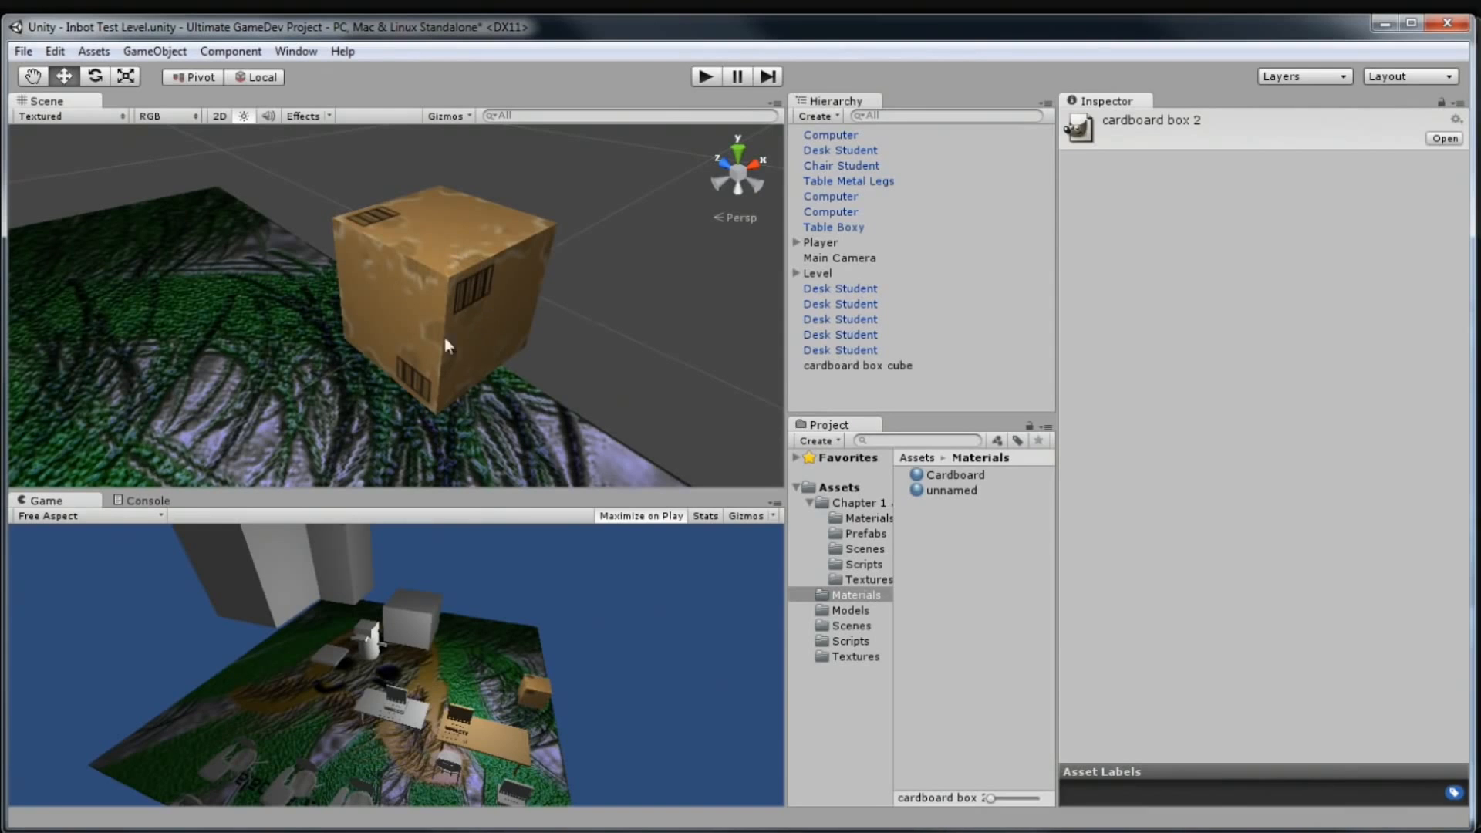
pyautogui.moveTo(594, 266); pyautogui.dragTo(321, 290)
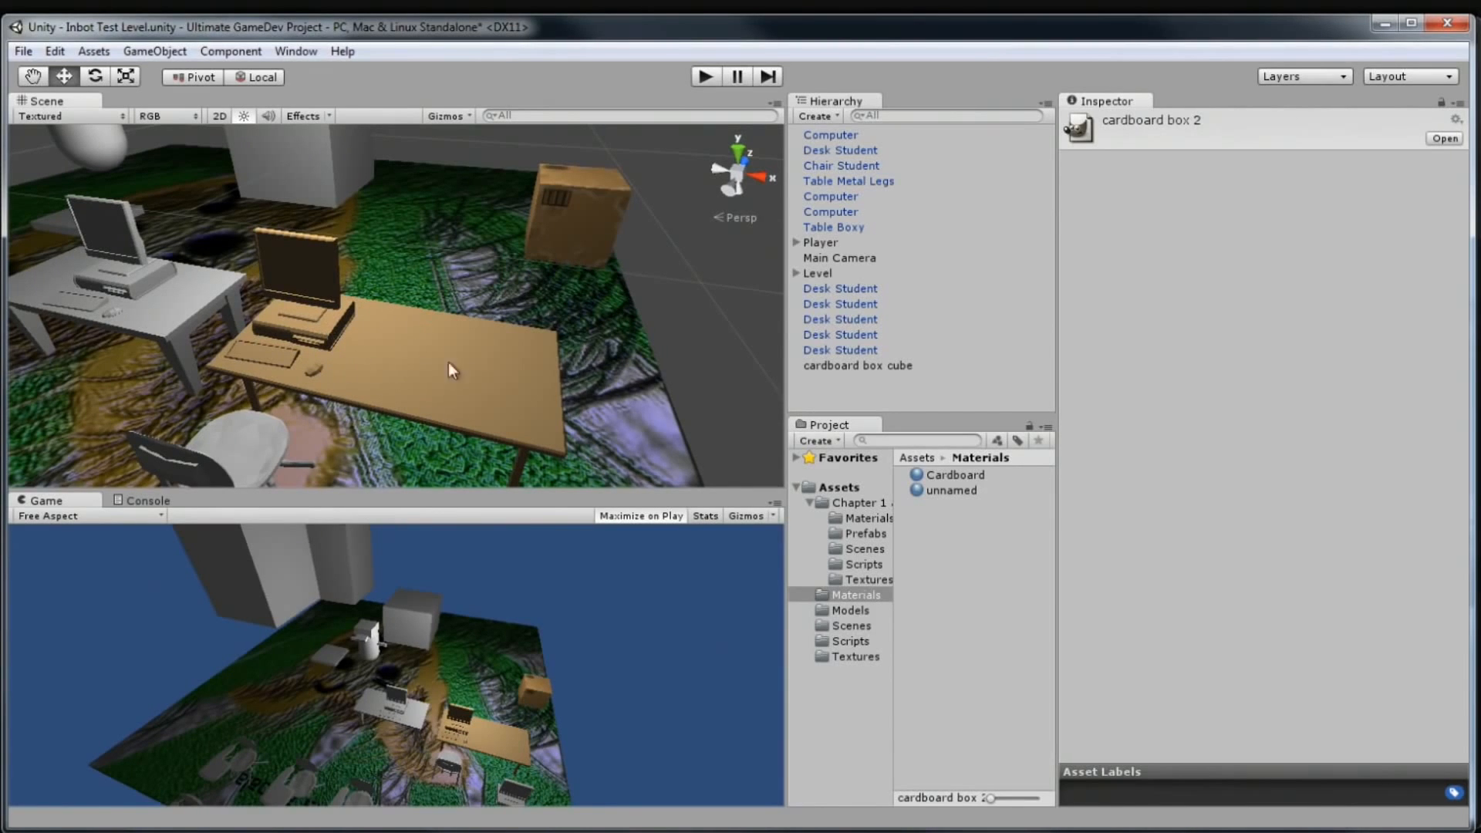
pyautogui.moveTo(475, 295); pyautogui.dragTo(569, 188)
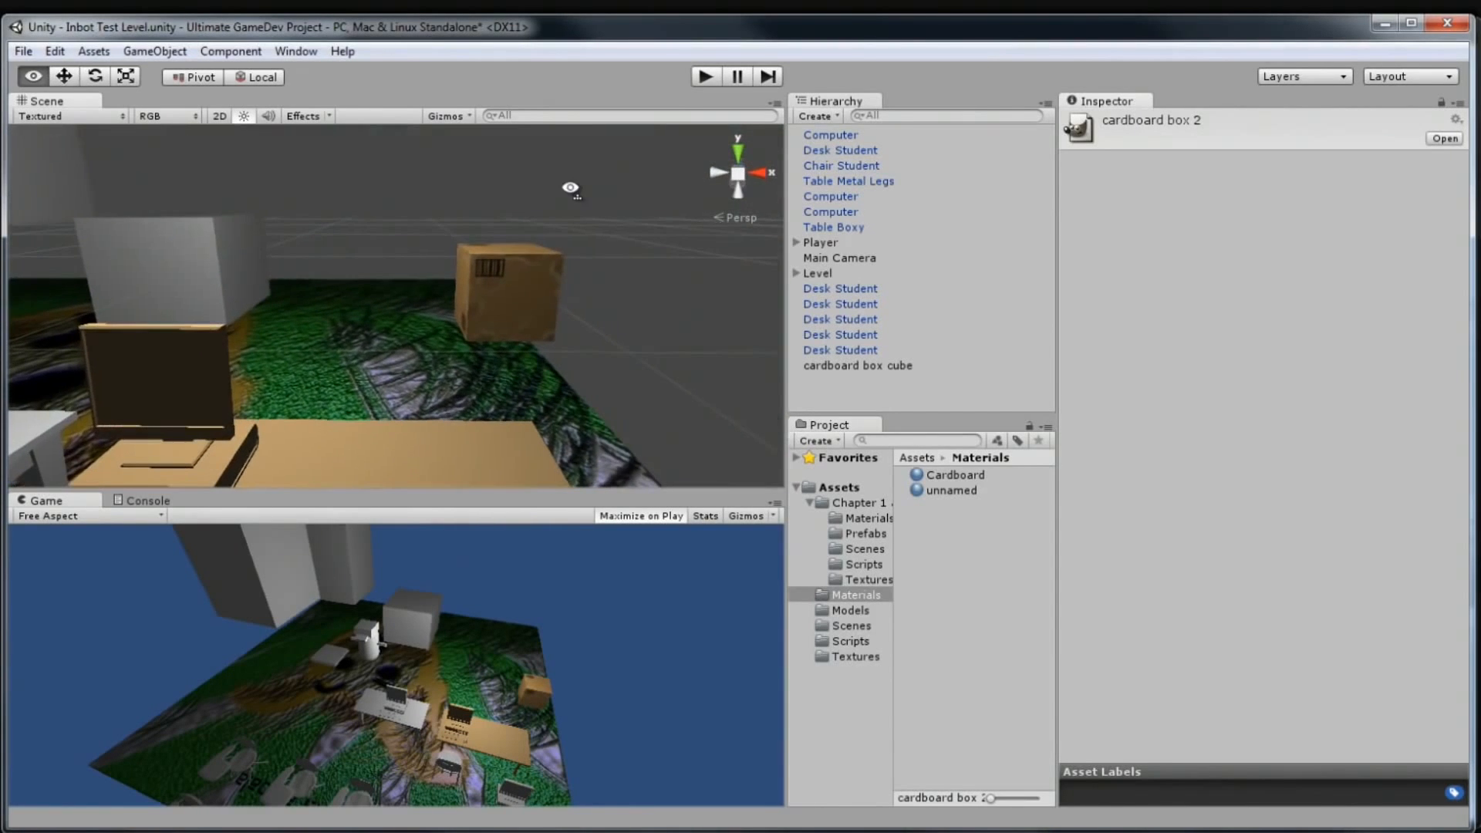
# Orbit the Scene view toward the desks, then bring GIMP back to the front
pyautogui.moveTo(519, 300); pyautogui.dragTo(416, 481)
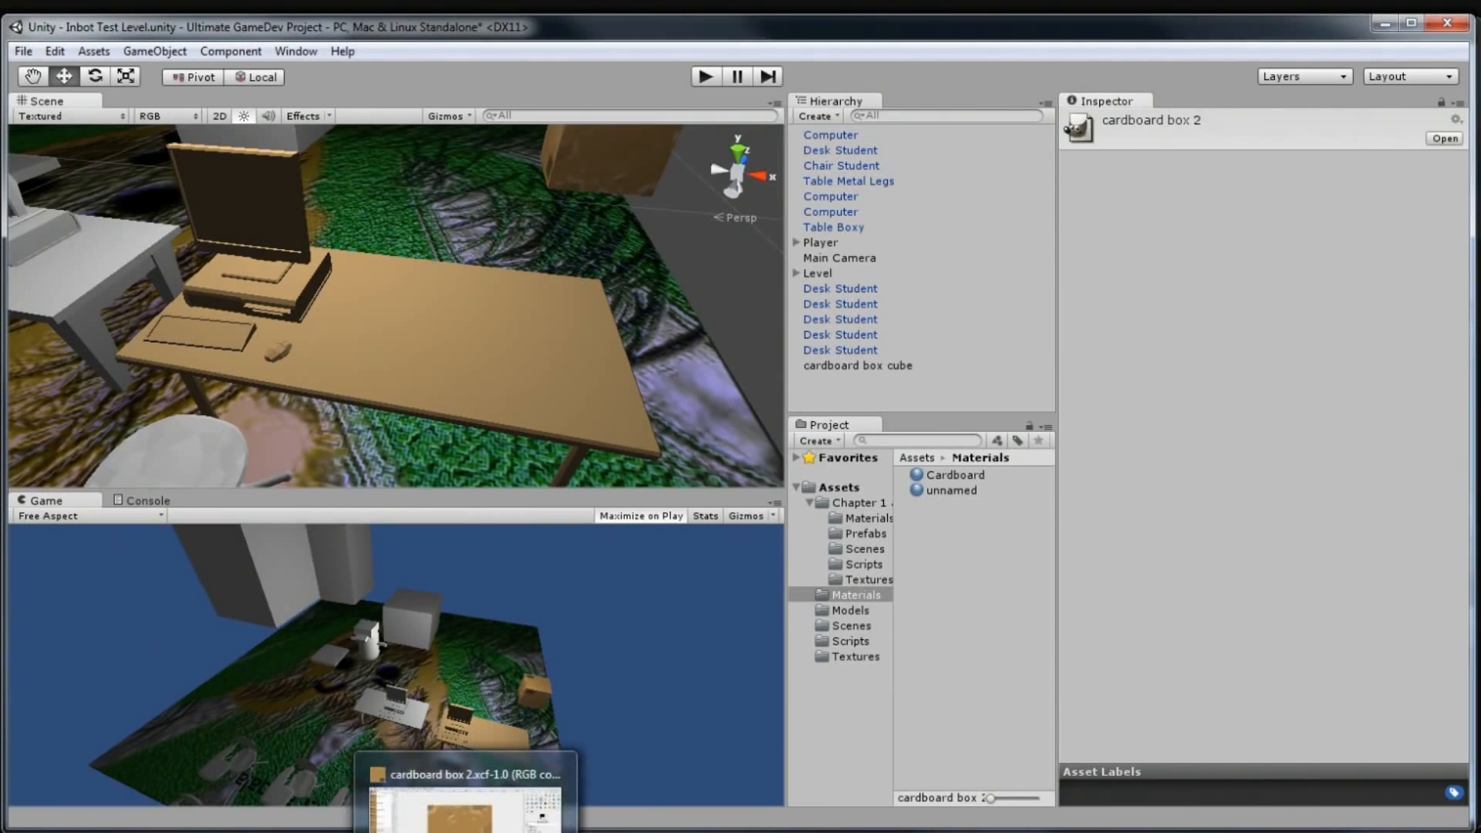
pyautogui.click(466, 832)
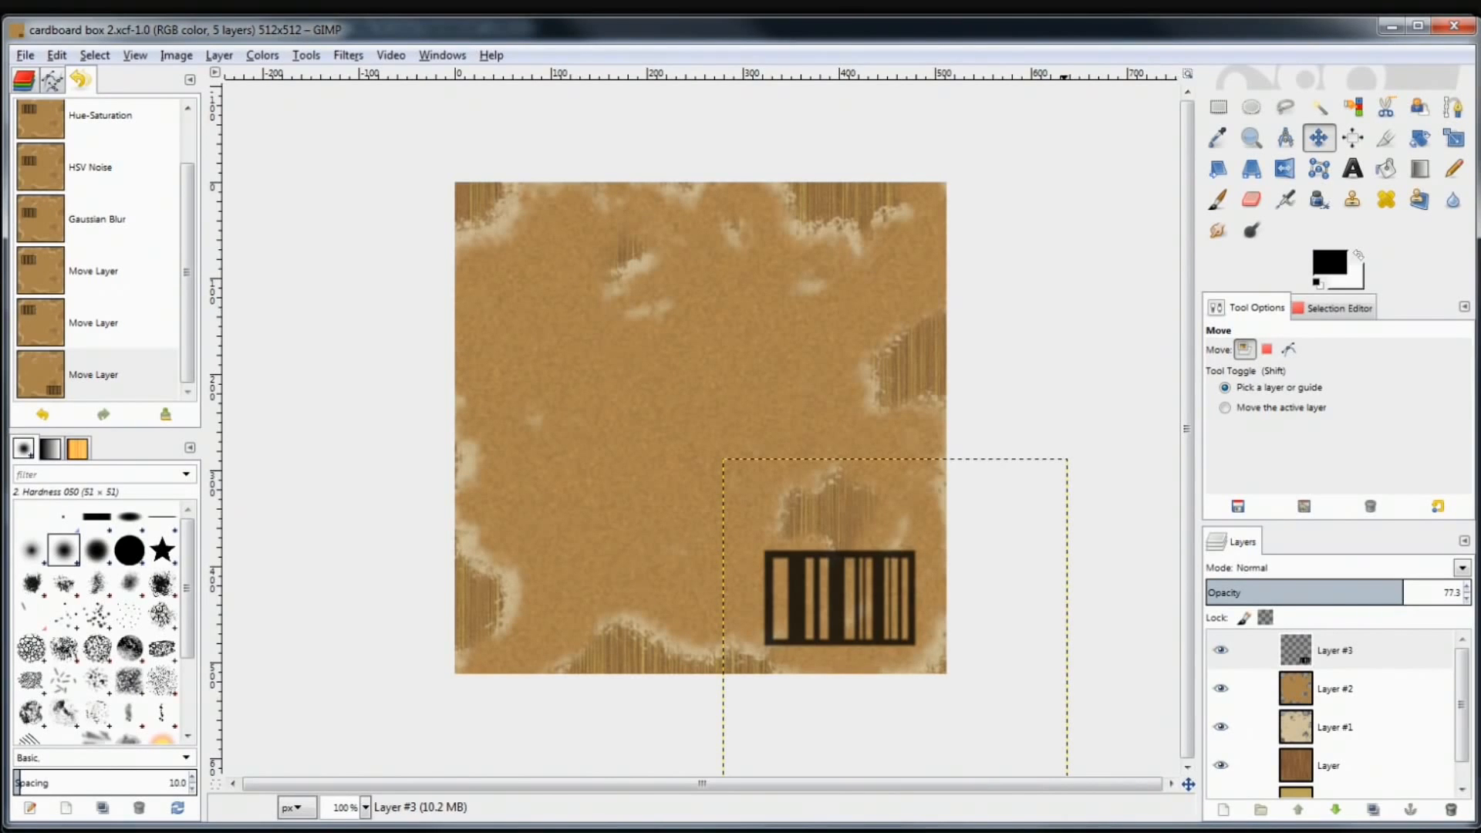
pyautogui.click(351, 57)
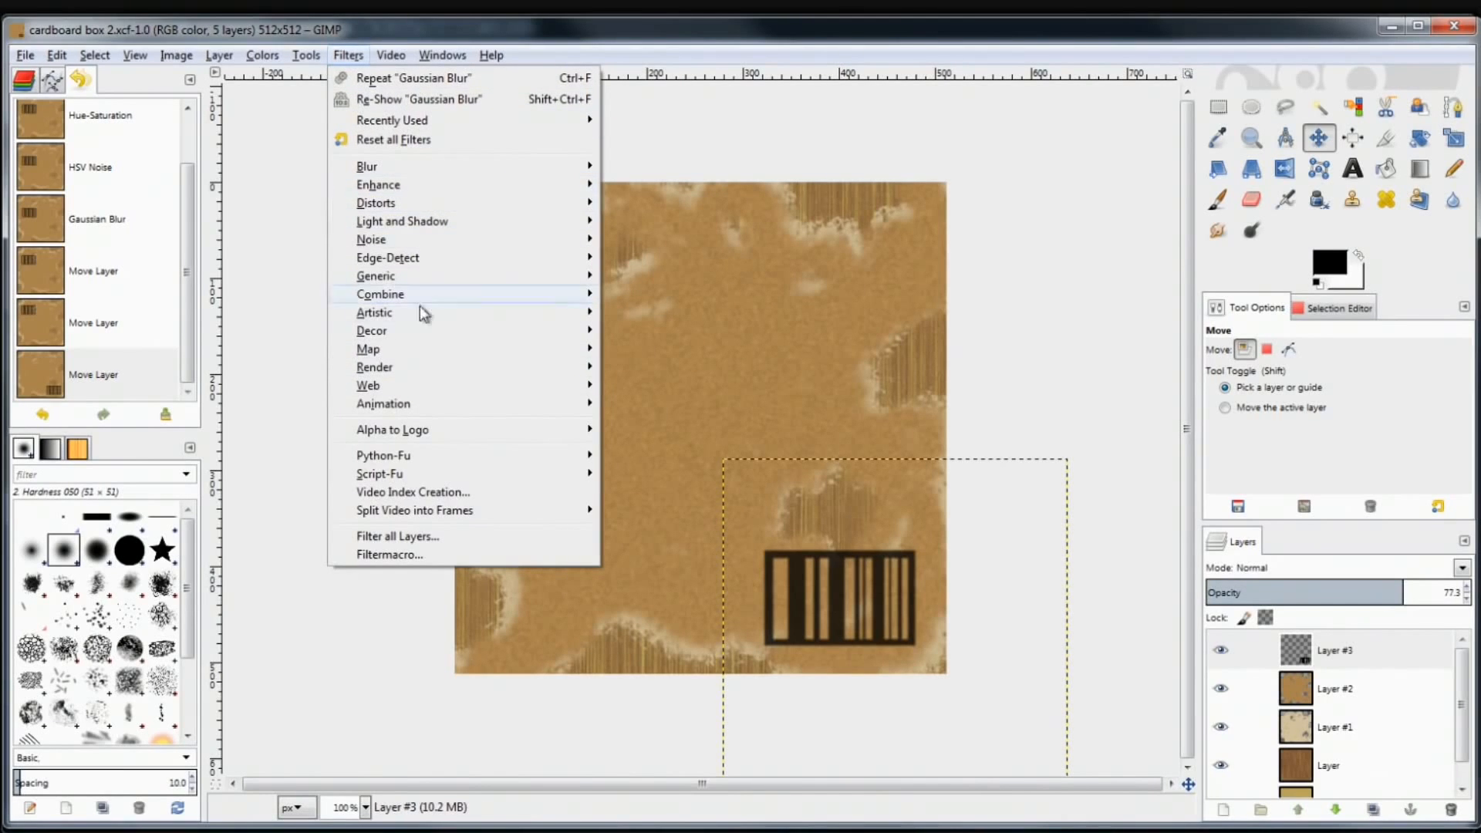
pyautogui.moveTo(432, 315)
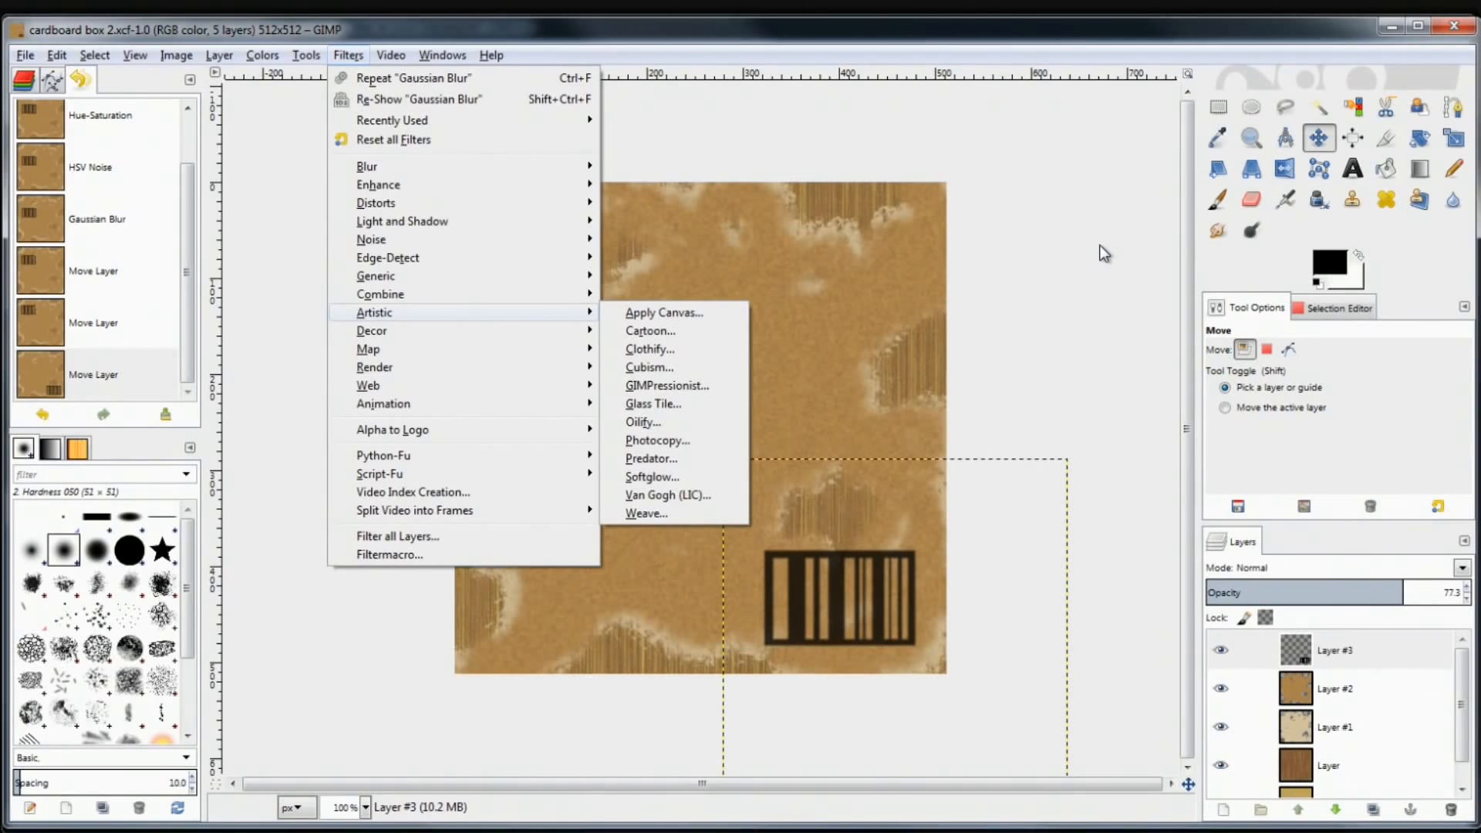
pyautogui.click(1000, 127)
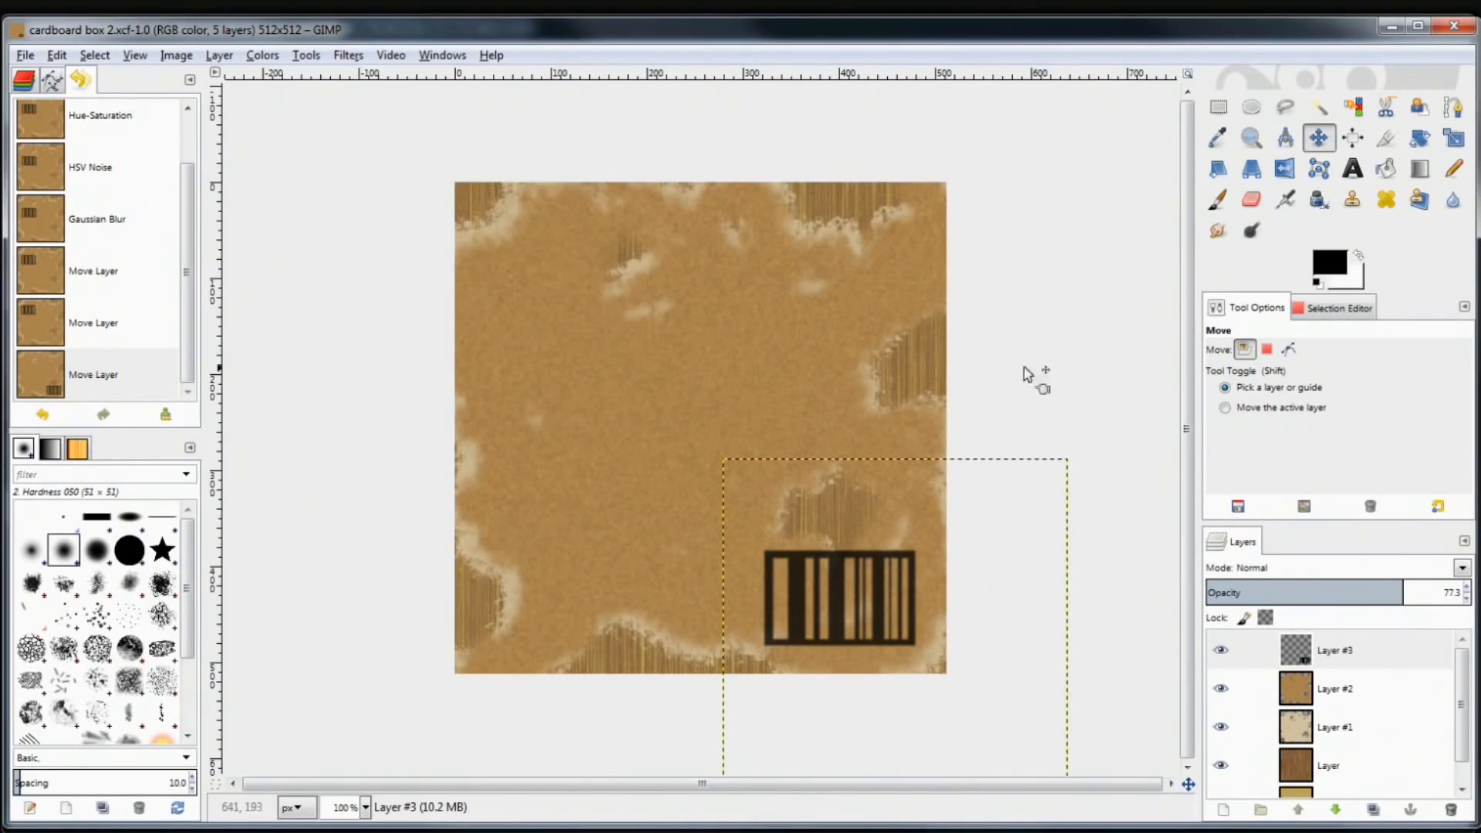